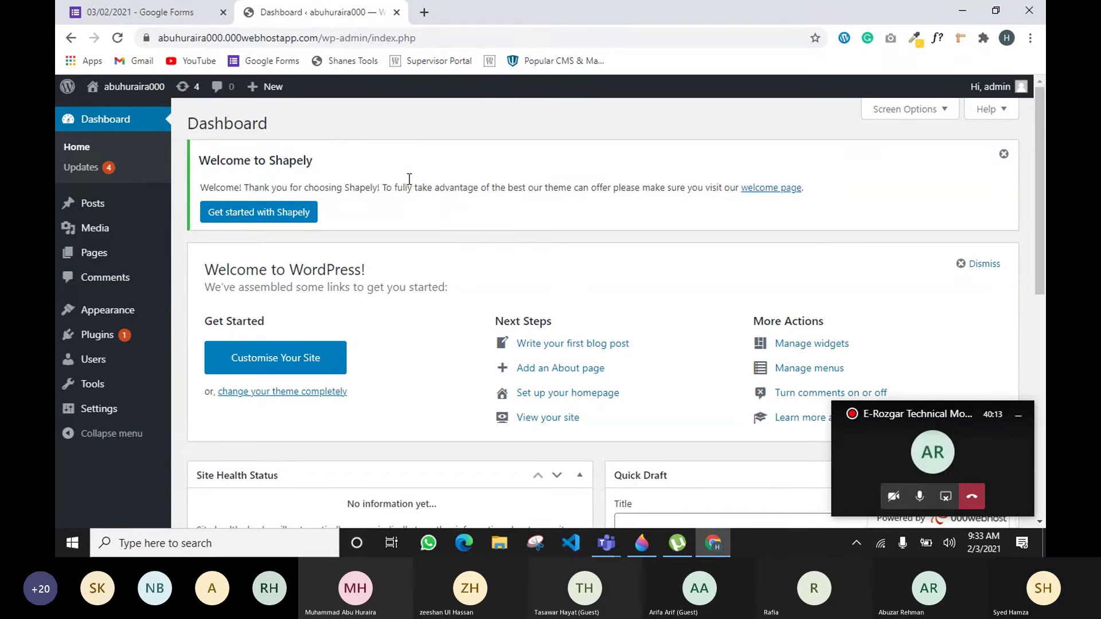
Step: Open buildinnovative.com in a new browser tab
left_click(424, 13)
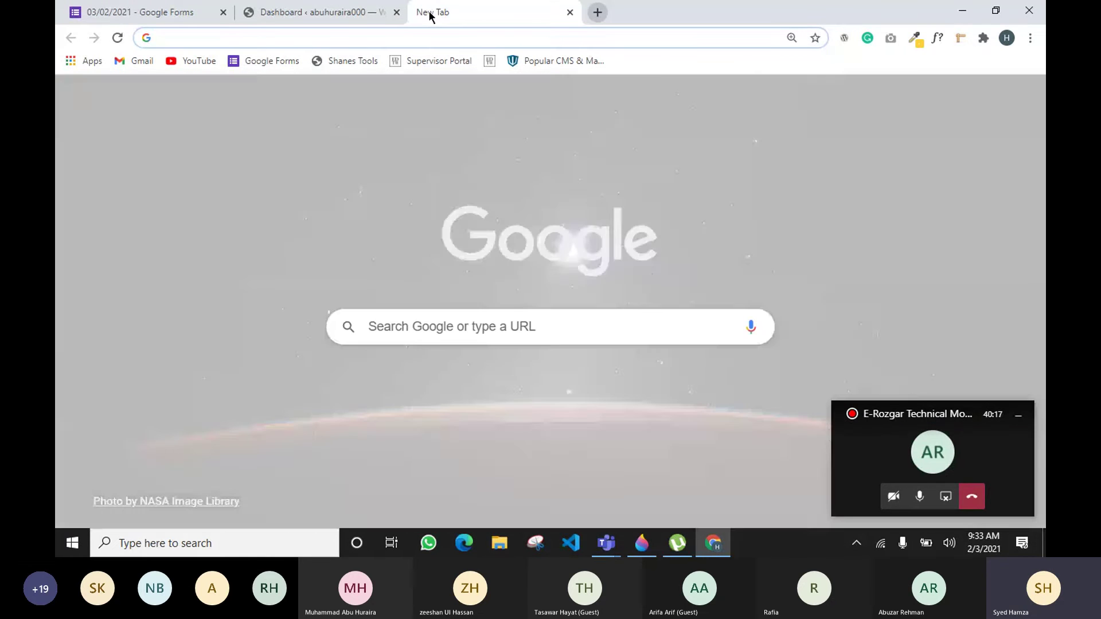
type("bu")
key("Return")
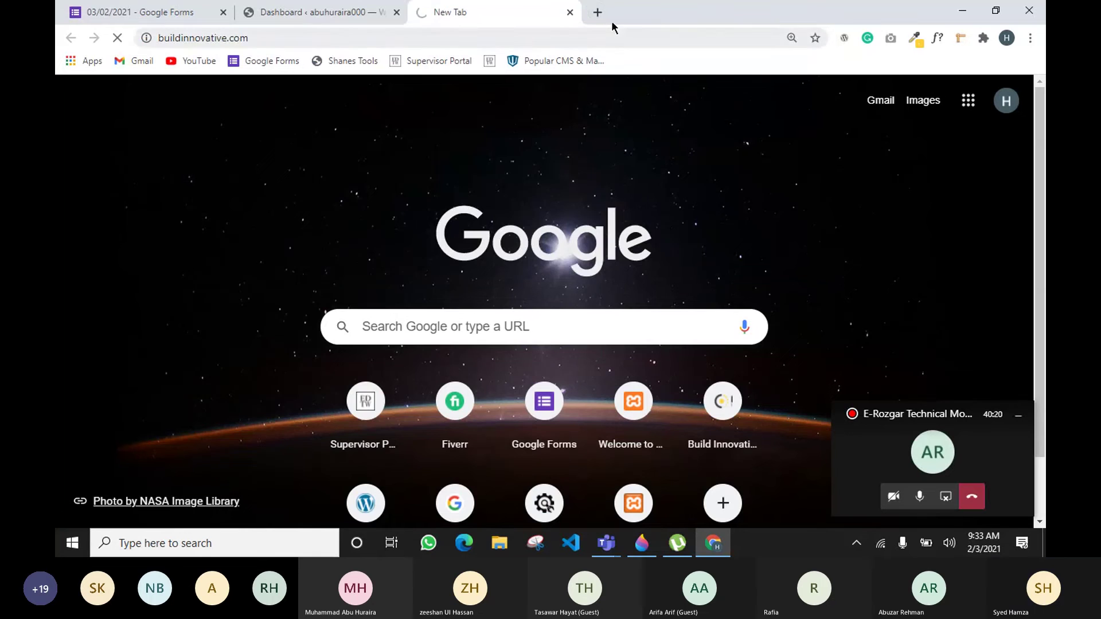
Step: Open the local WordPress site at localhost/morningwp in another new browser tab
left_click(594, 16)
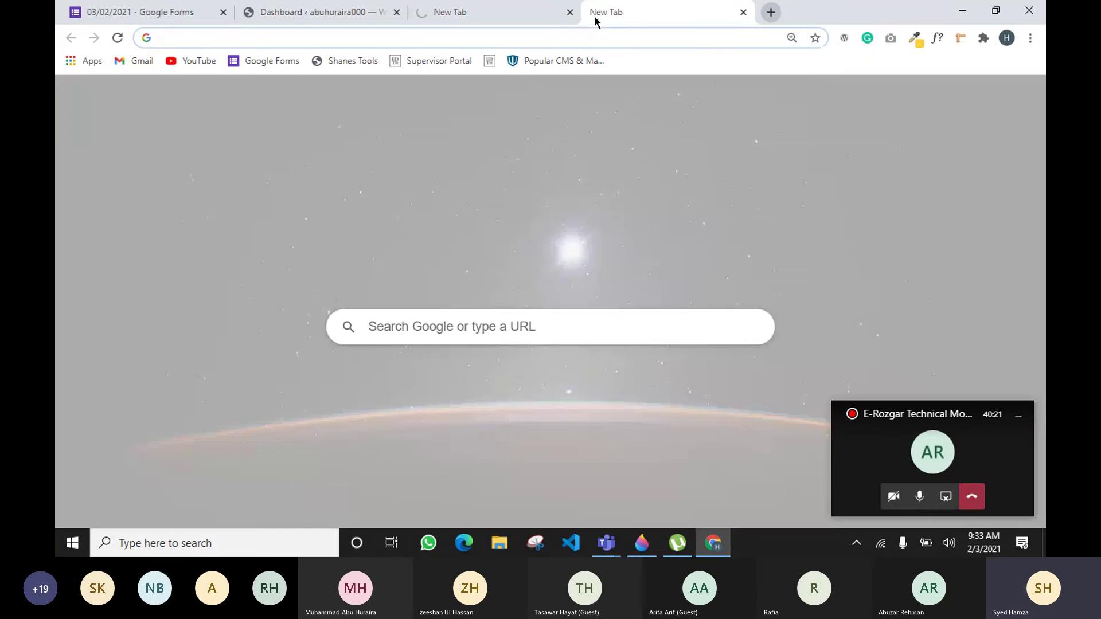
type("localhost/")
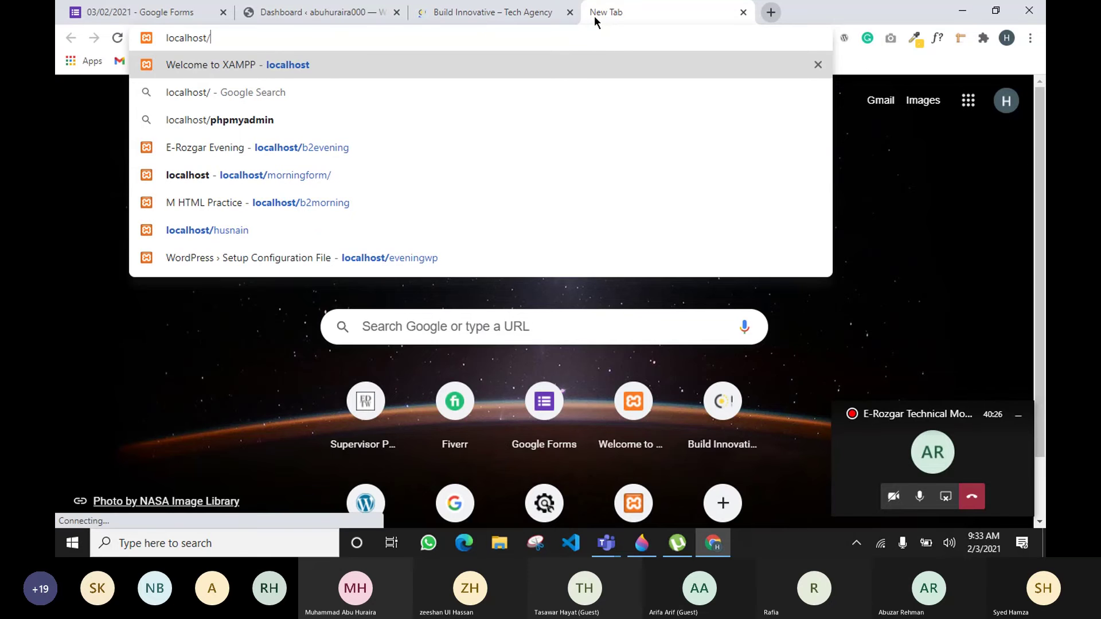
type("morning")
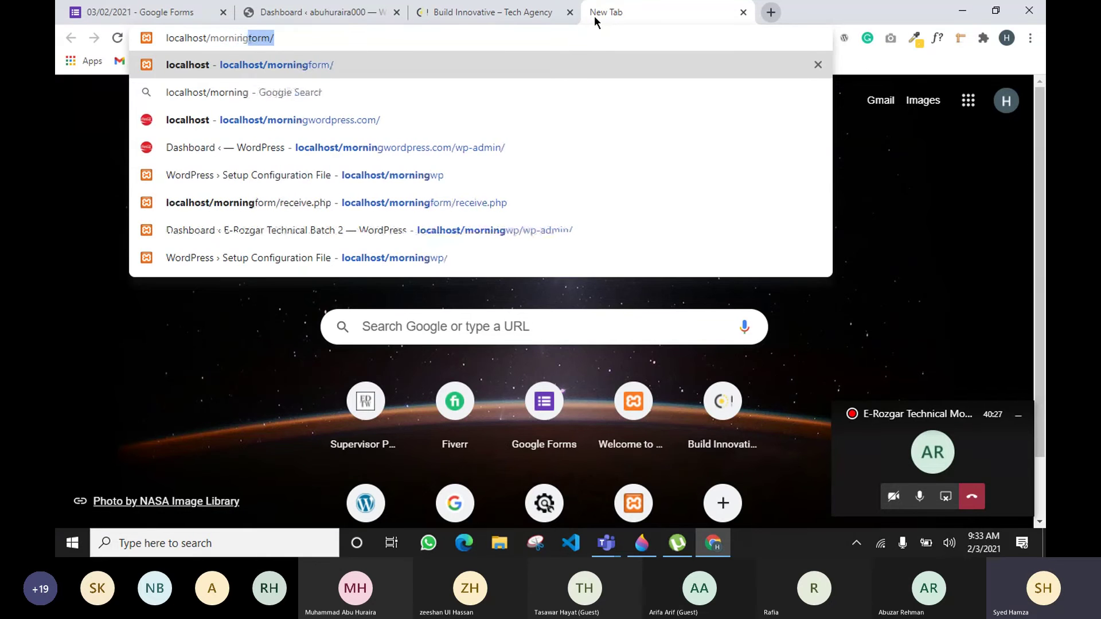
type("wp")
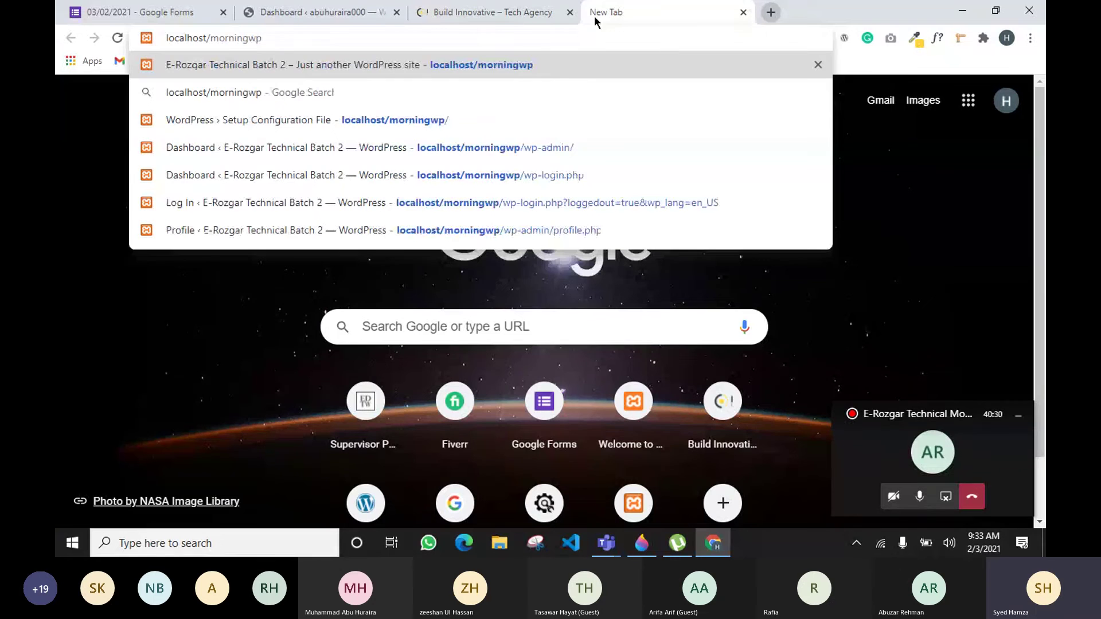
key("Return")
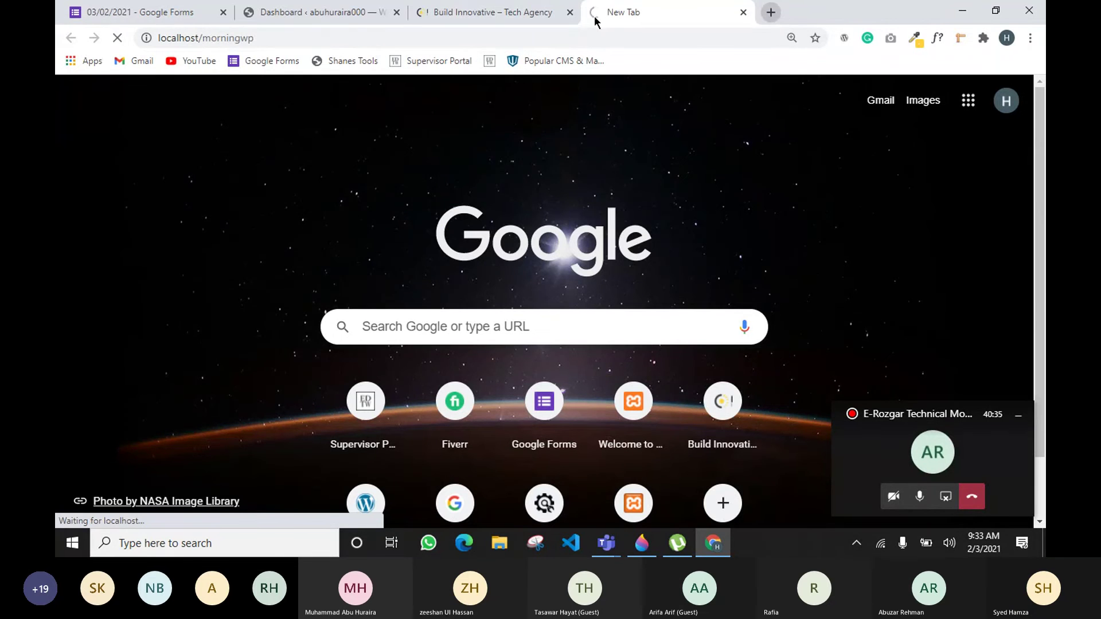
Step: Go to the wp-admin page of buildinnovative.com and log in with the saved credentials
left_click(493, 12)
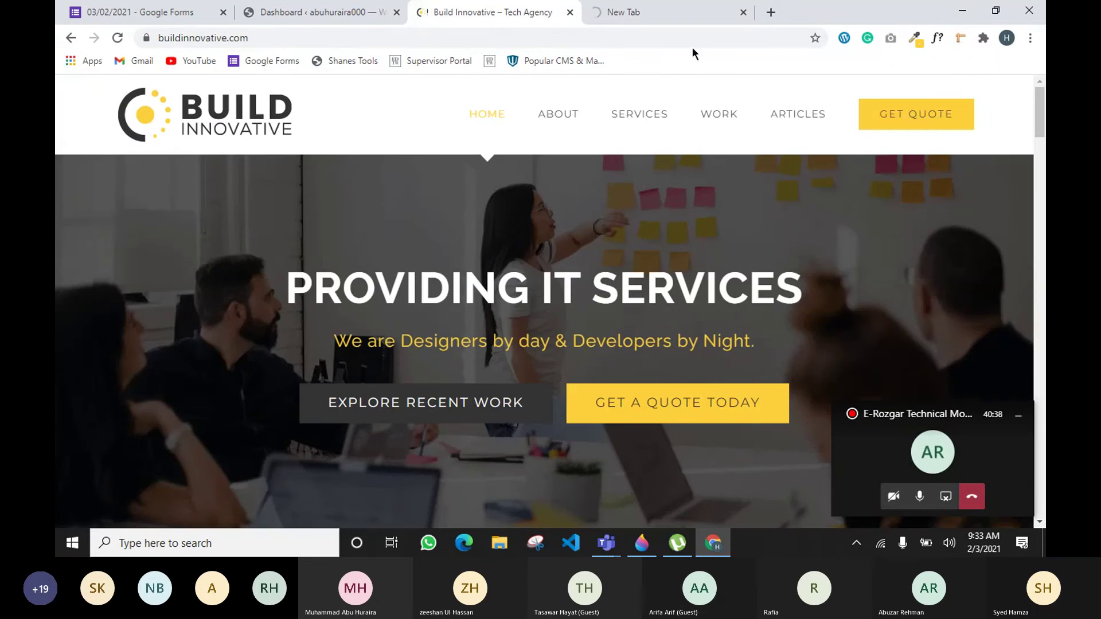
left_click(265, 39)
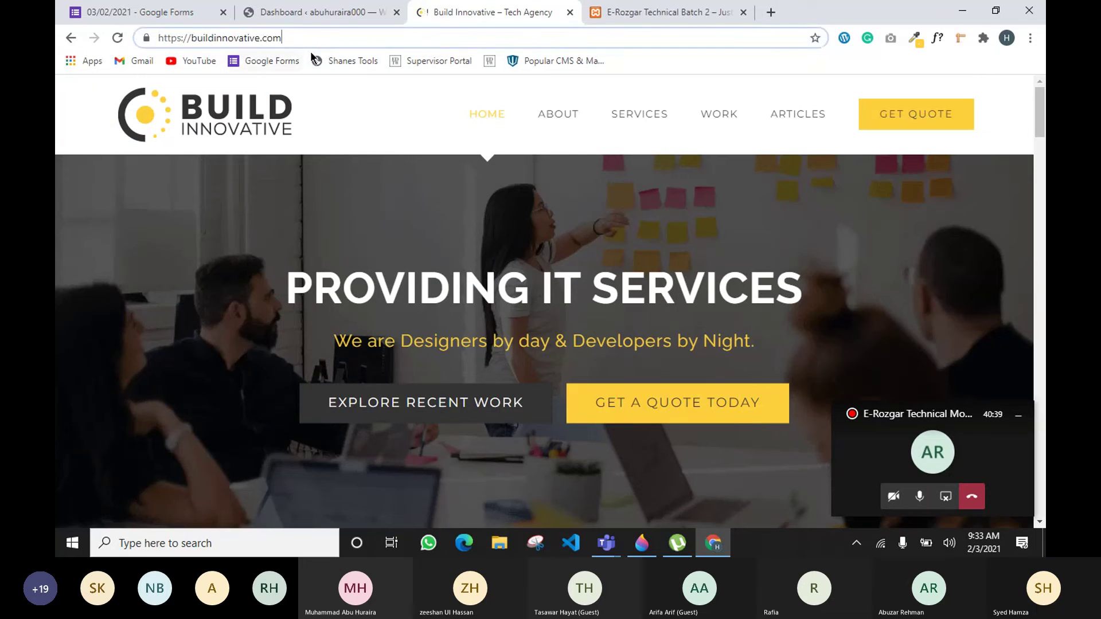
type("/wp-a")
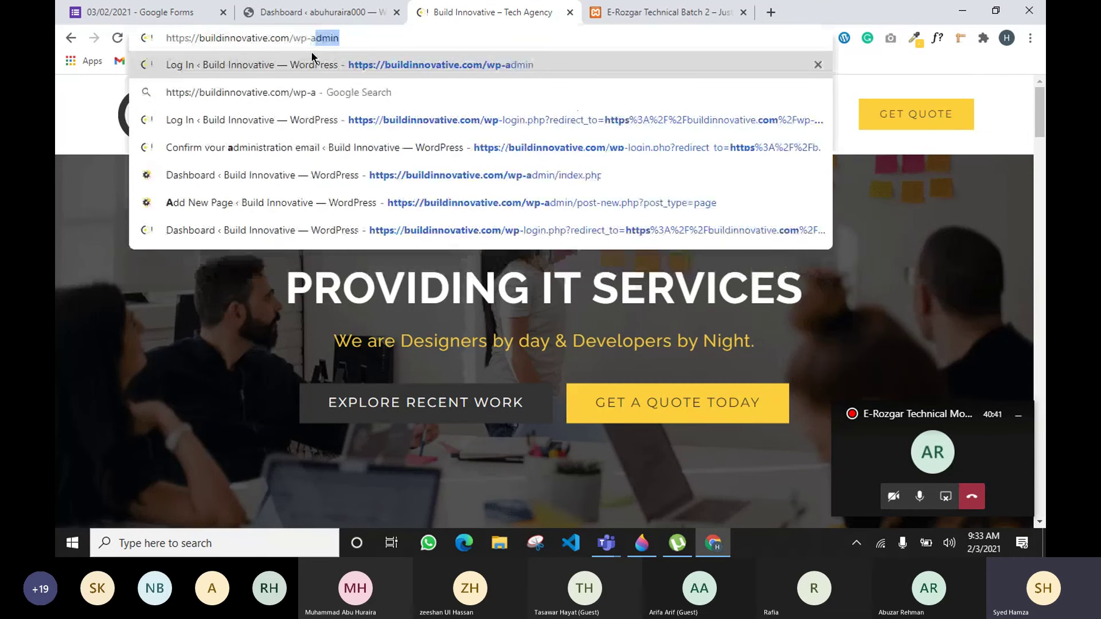
key("Return")
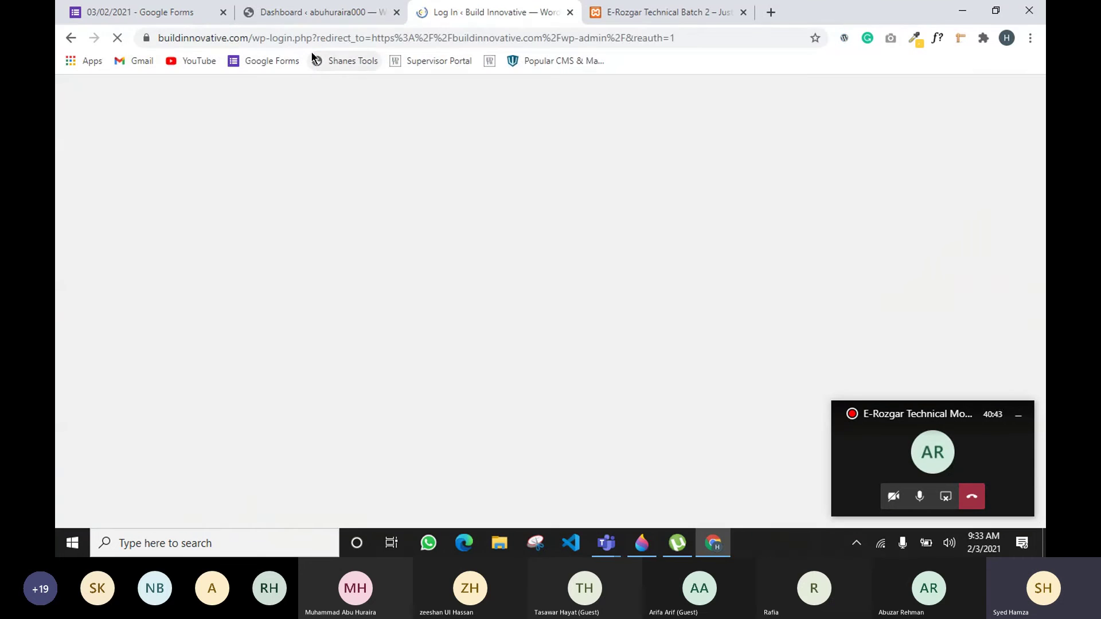
left_click(624, 382)
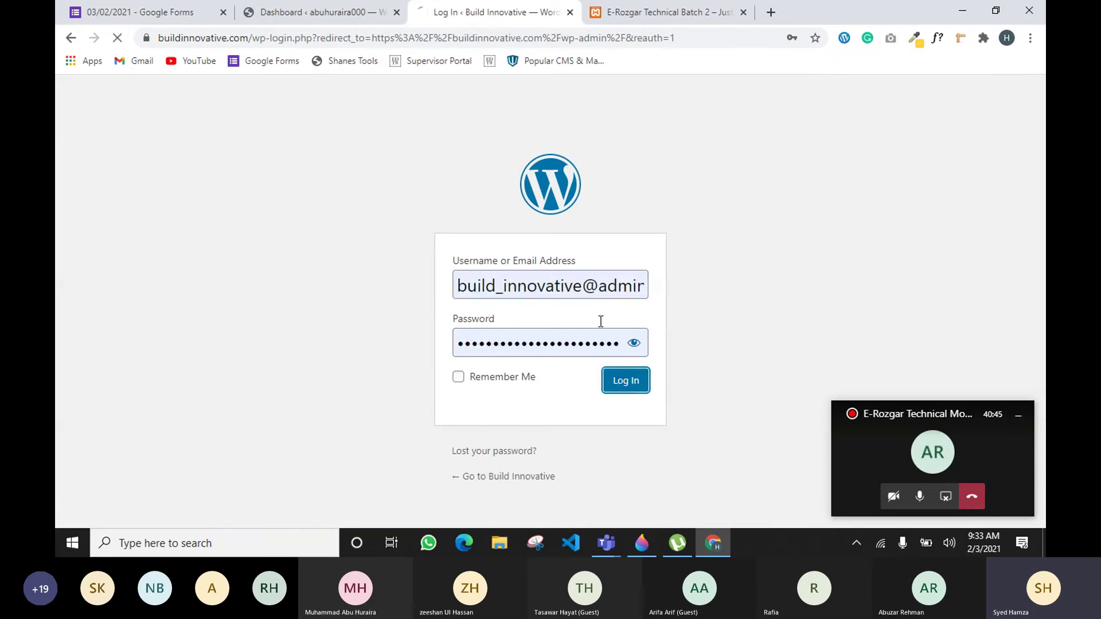
Step: Go to localhost/morningwp/wp-admin and log in to the local WordPress site with the saved credentials
left_click(662, 12)
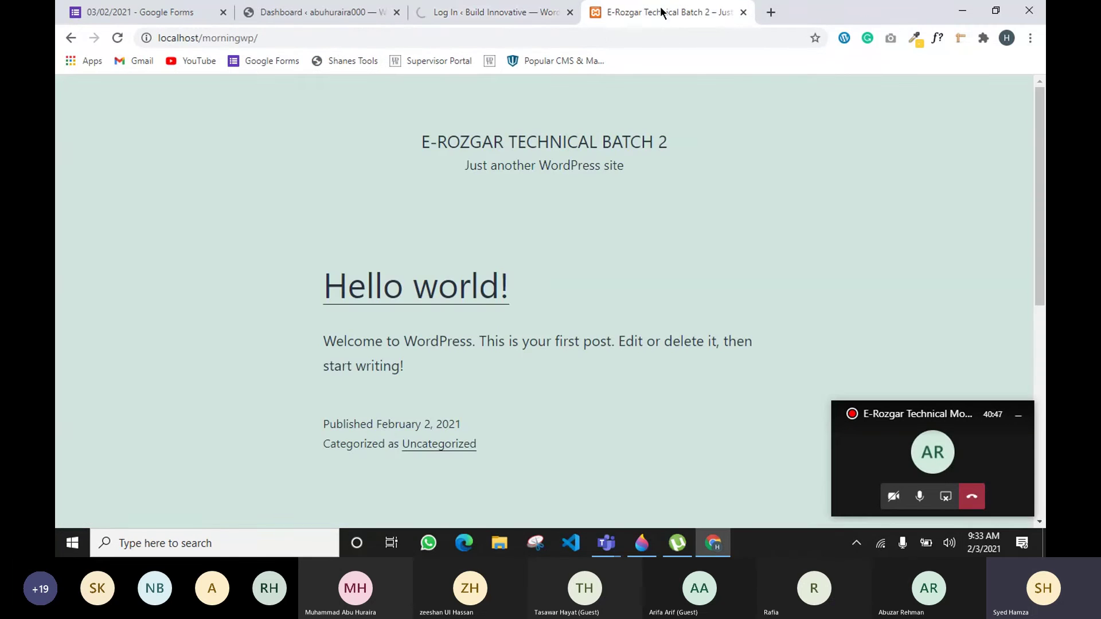
left_click(343, 37)
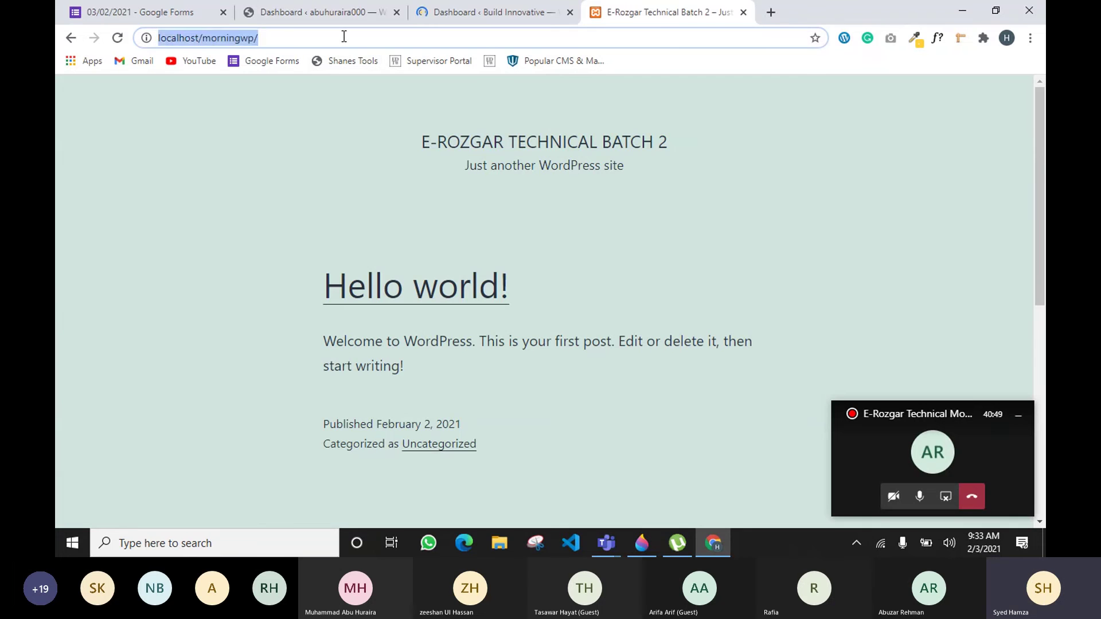
left_click(344, 36)
type("wp-admi")
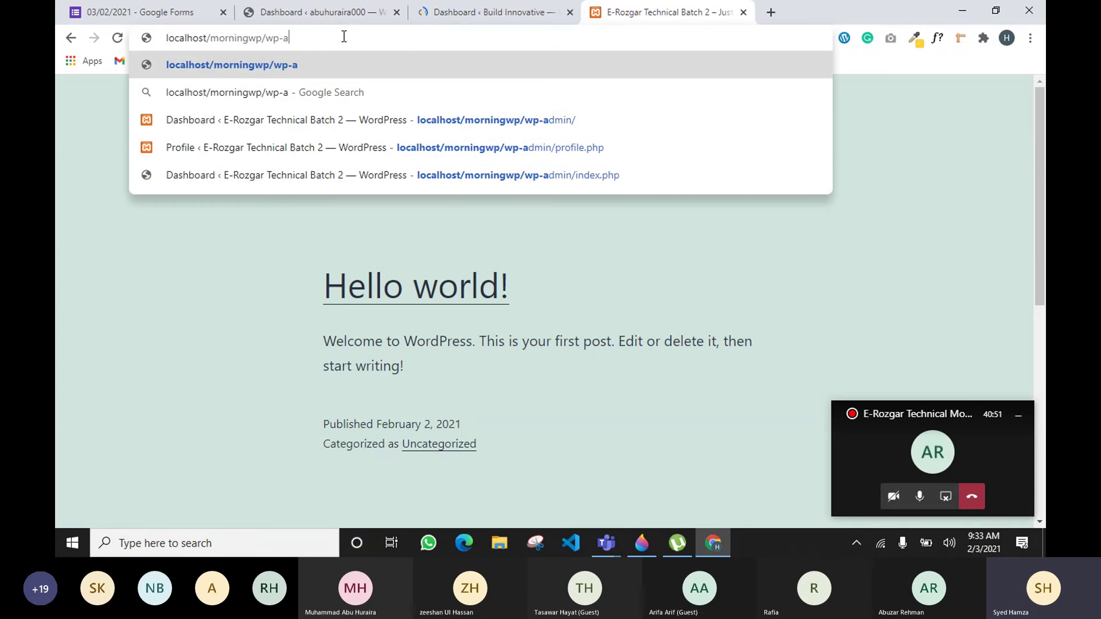
type("n")
key("Return")
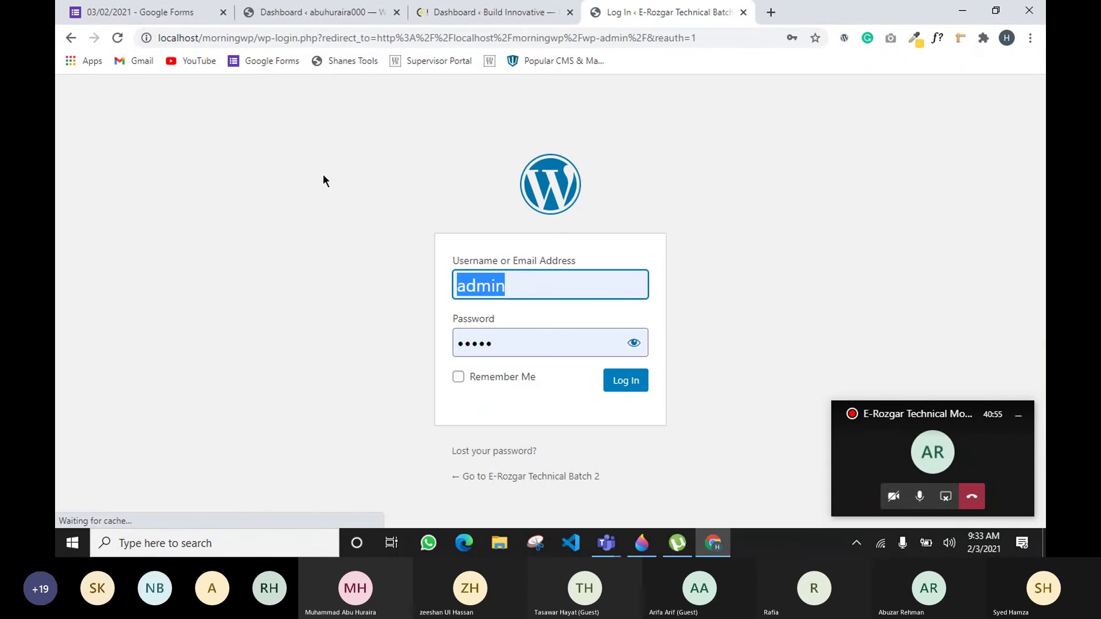
left_click(627, 381)
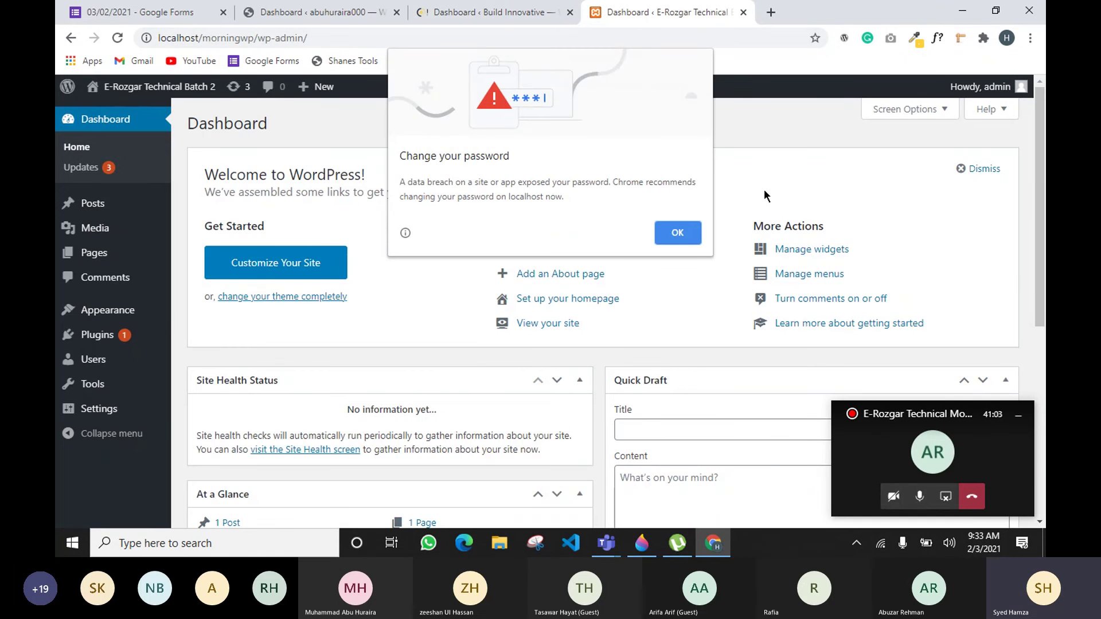
Step: Compare the admin menus of the Build Innovative, 000webhost and local WordPress dashboards, including the Media and Plugins submenus
left_click(487, 12)
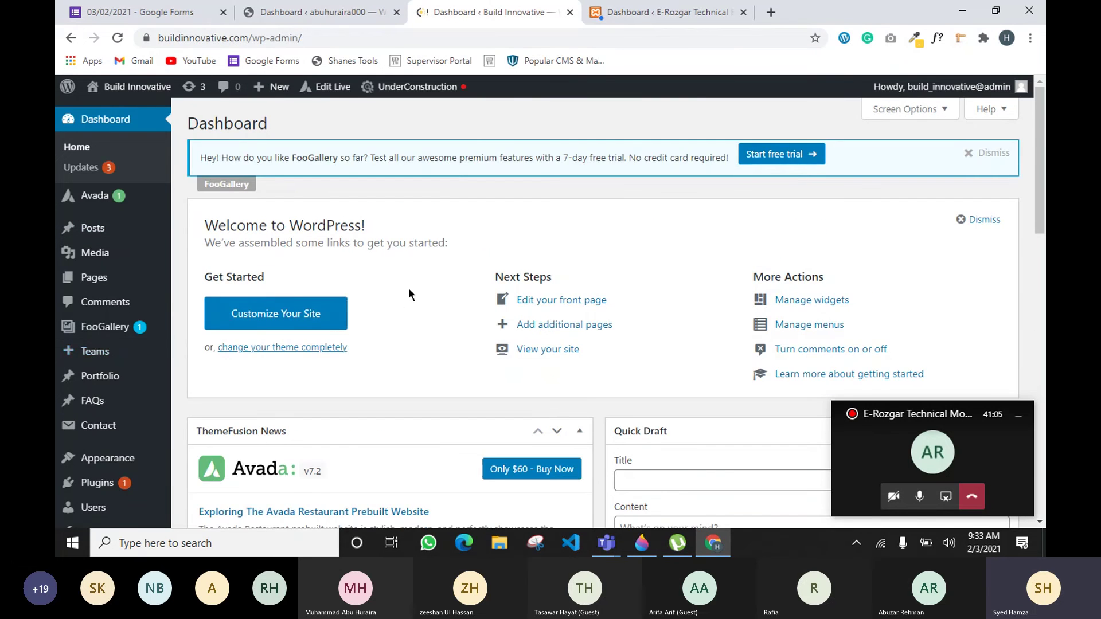
scroll(370, 288, "down", 3)
left_click(296, 13)
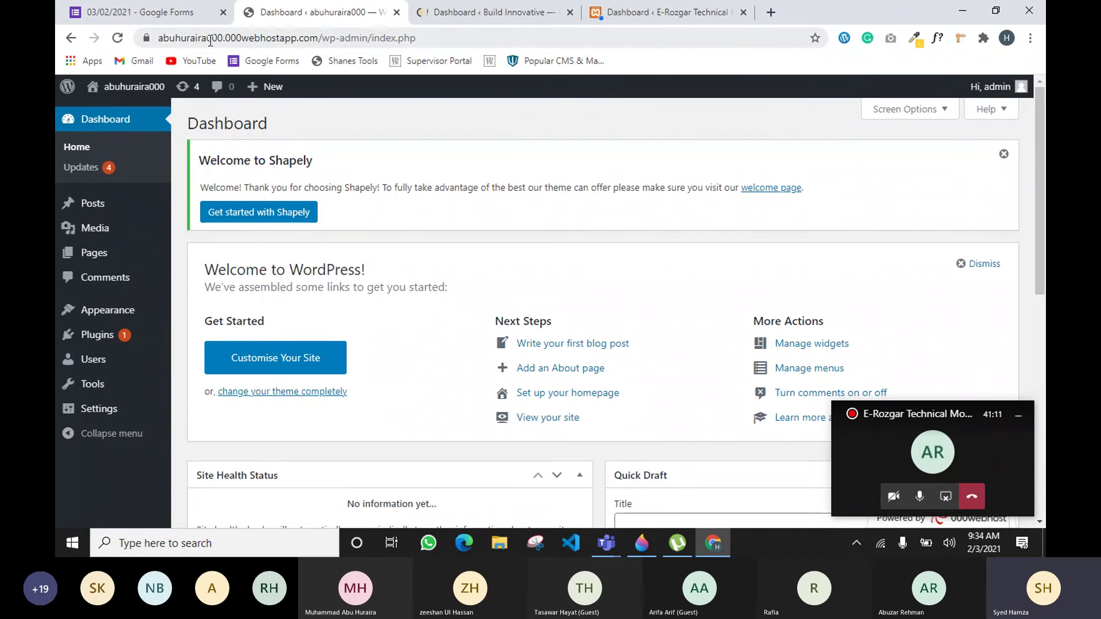
scroll(100, 226, "down", 1)
mouse_move(104, 218)
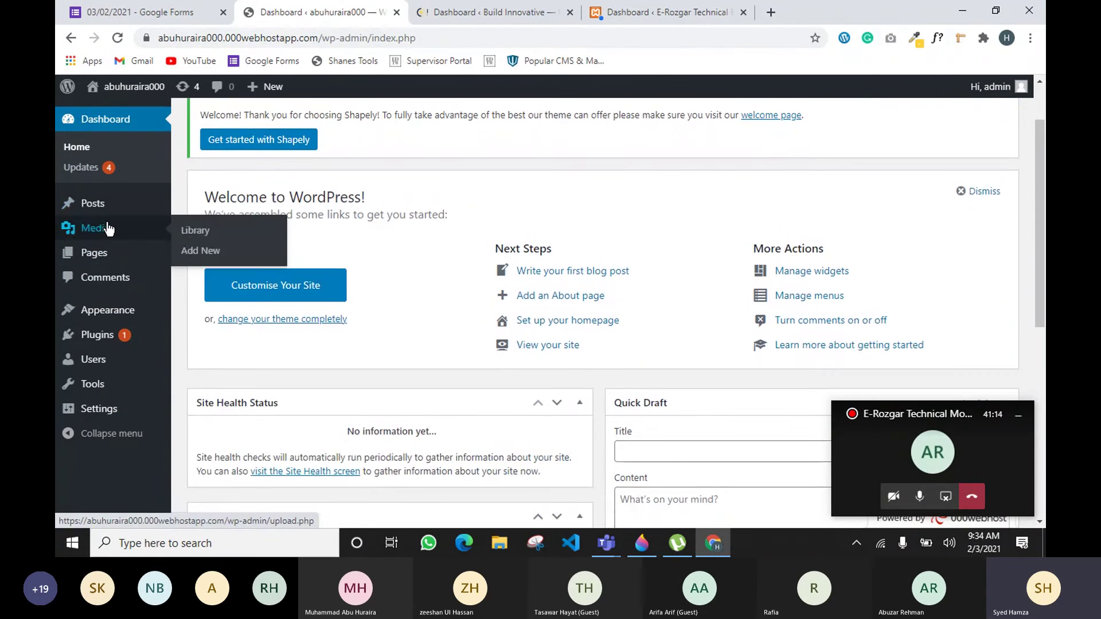
left_click(473, 17)
left_click(631, 11)
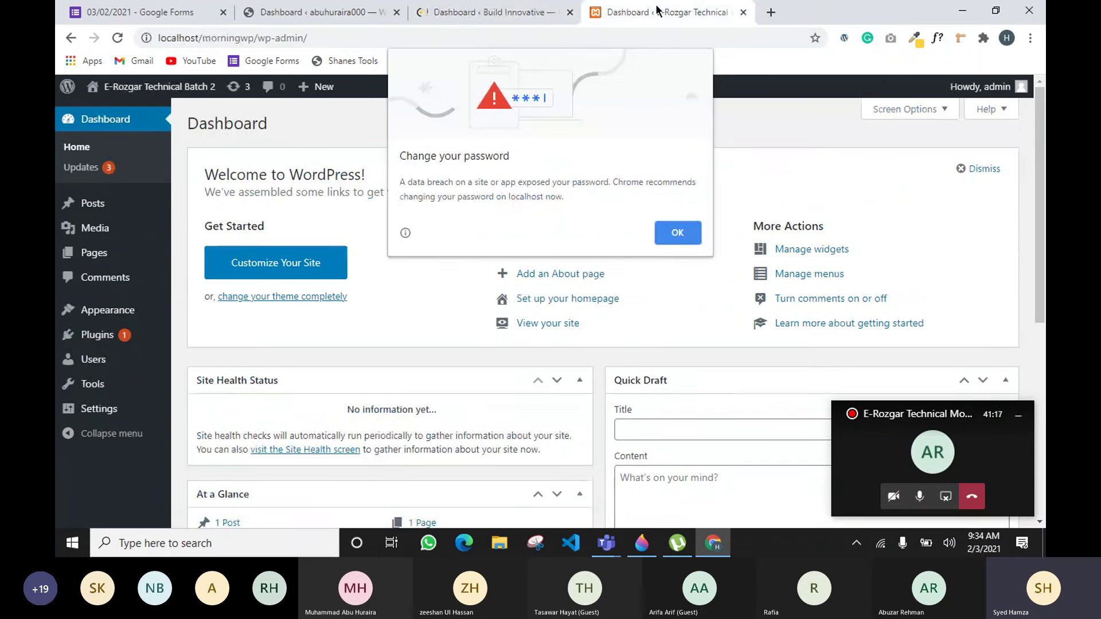
left_click(501, 13)
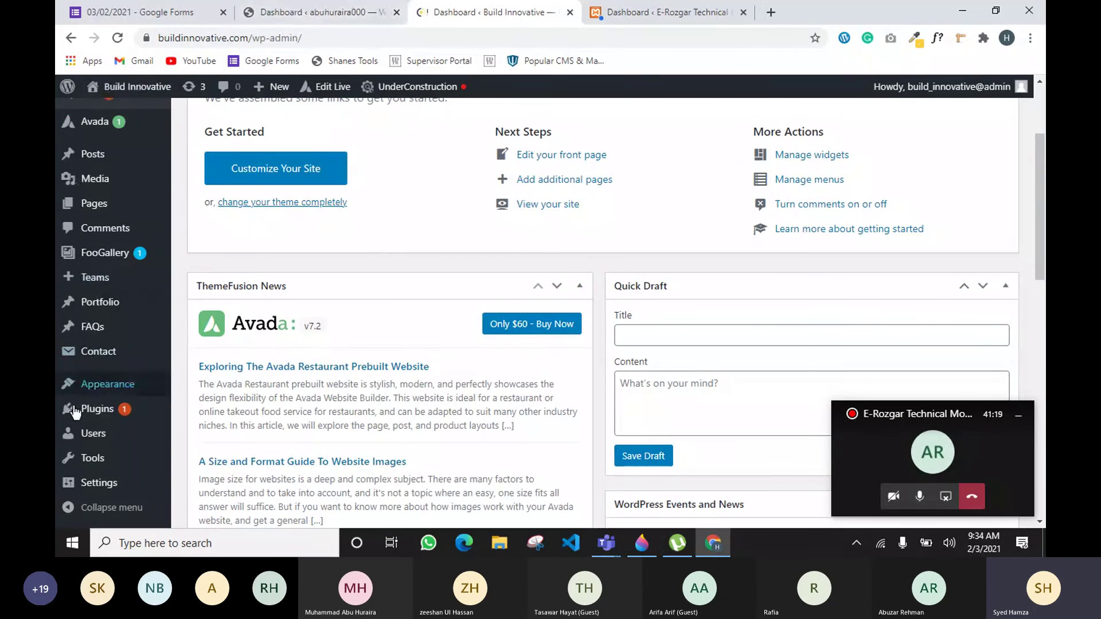
left_click(298, 13)
mouse_move(106, 334)
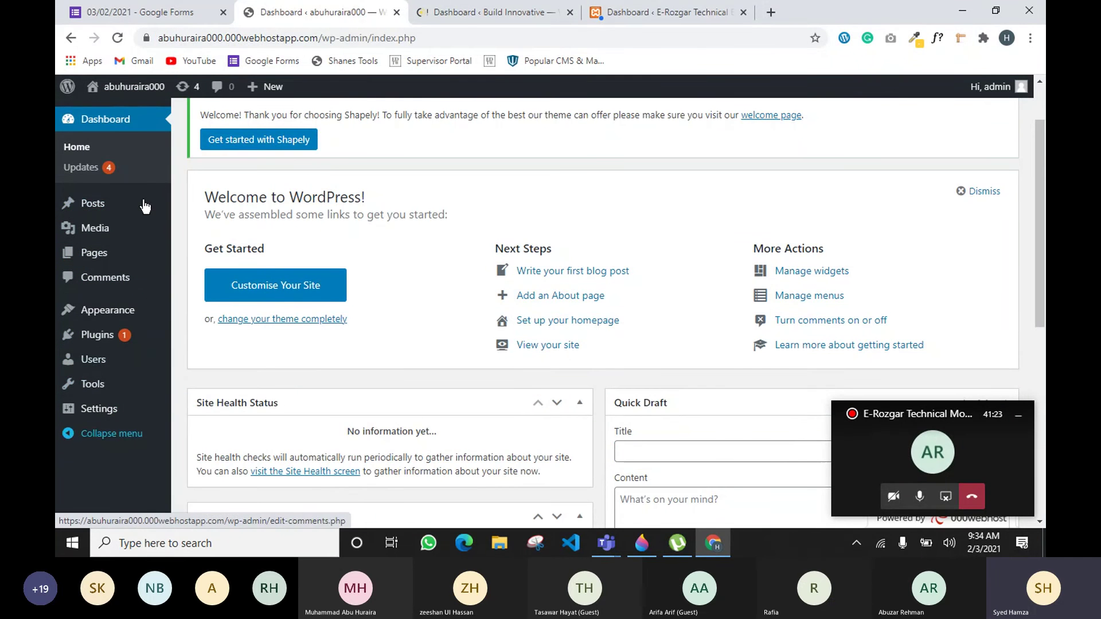
left_click(487, 12)
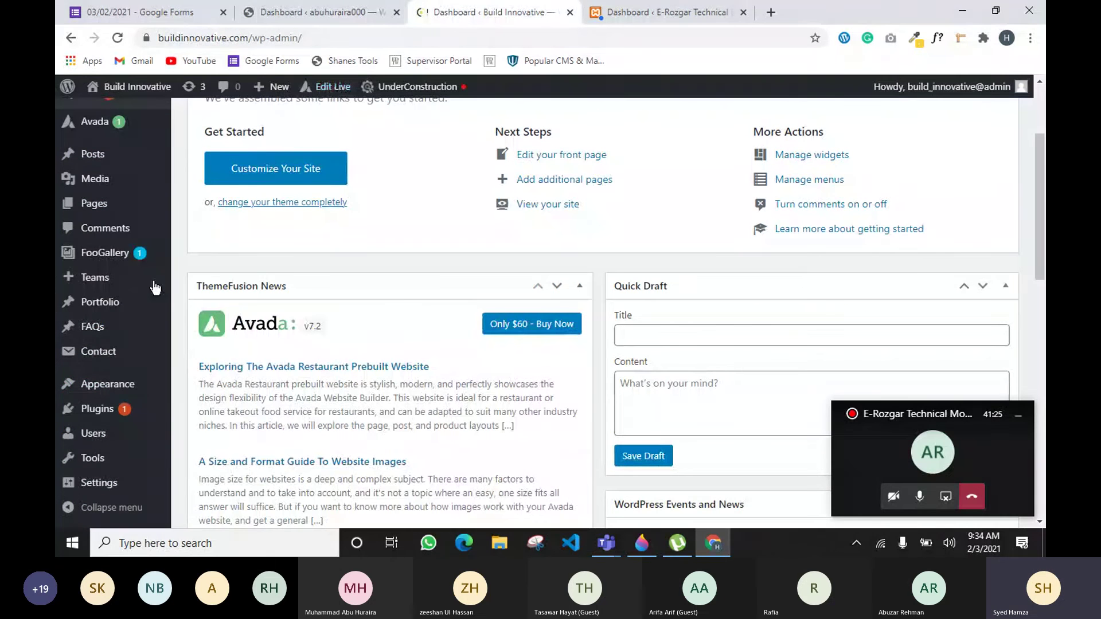
mouse_move(123, 421)
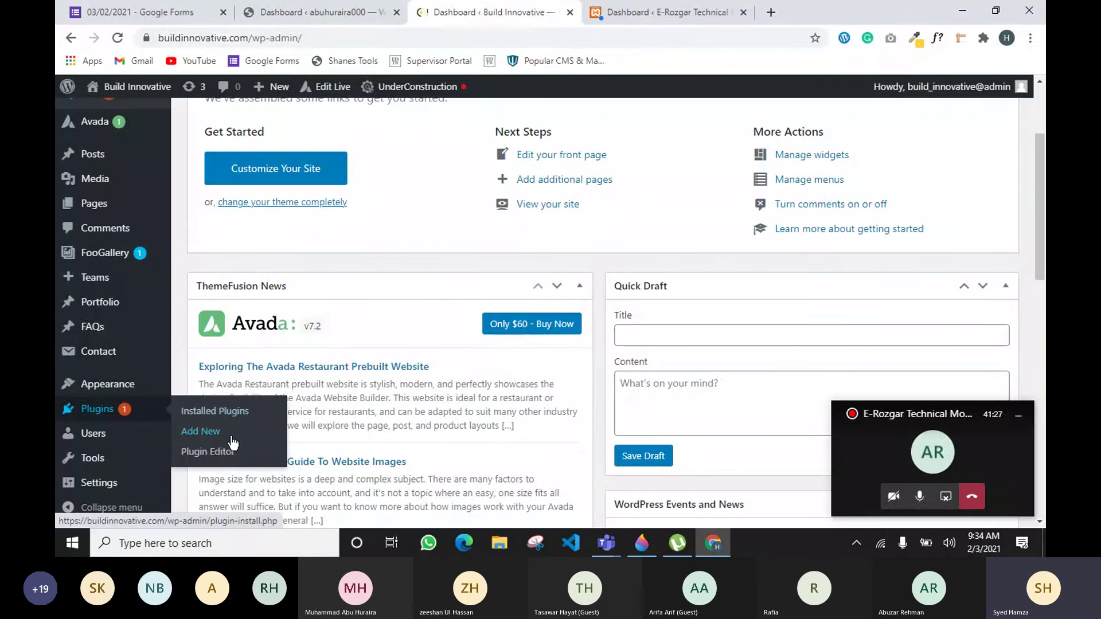
scroll(104, 413, "down", 4)
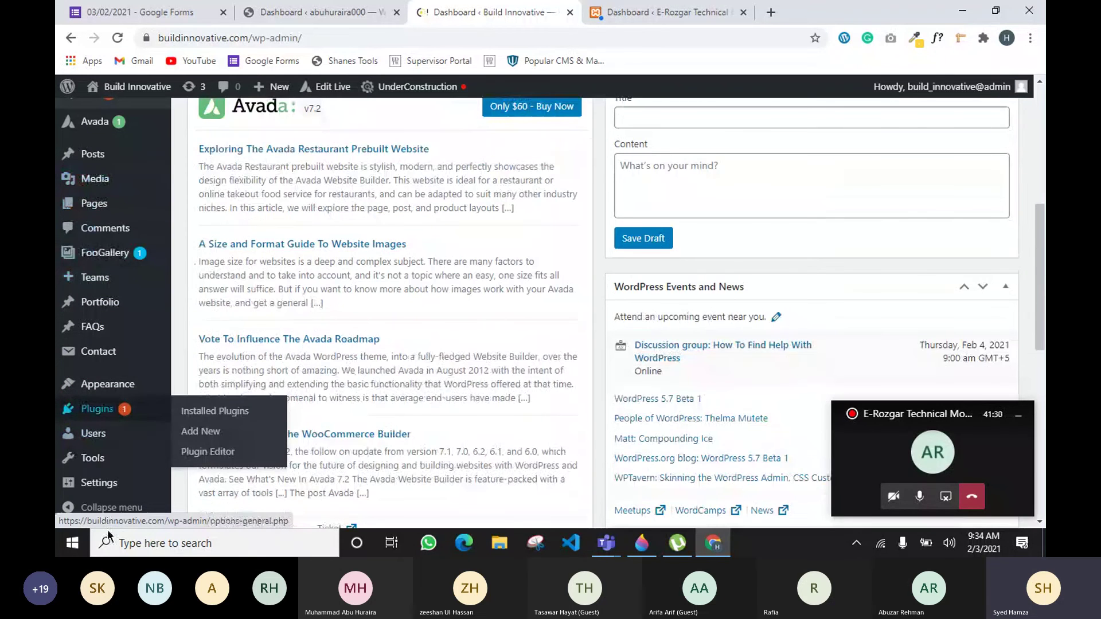
Step: Dismiss the change-password warning on the local WordPress site and look through its dashboard page
left_click(629, 14)
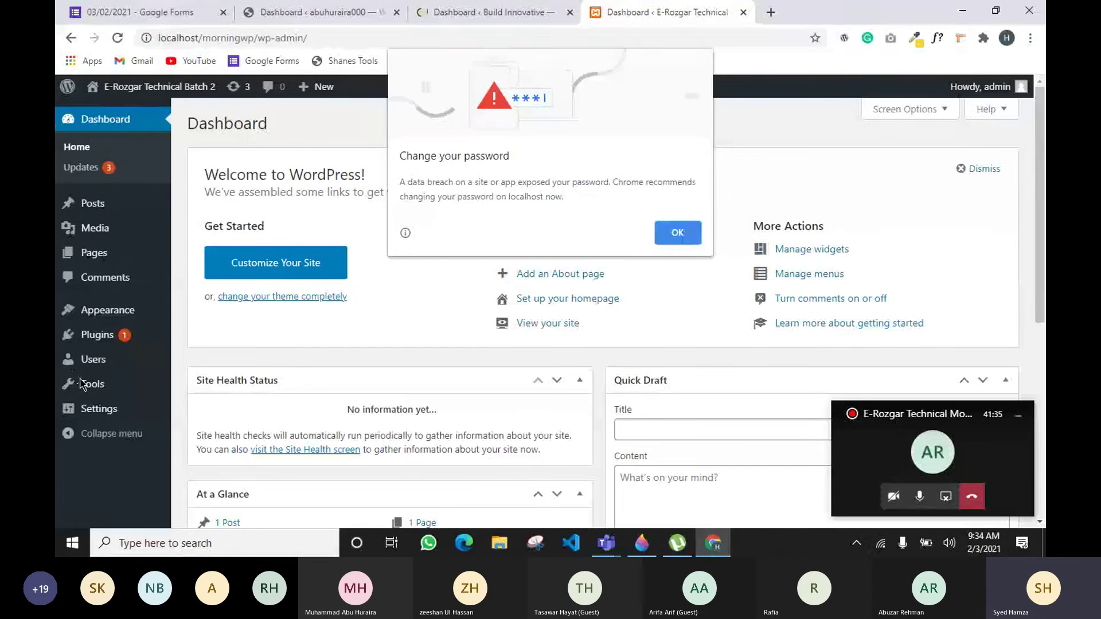
left_click(678, 233)
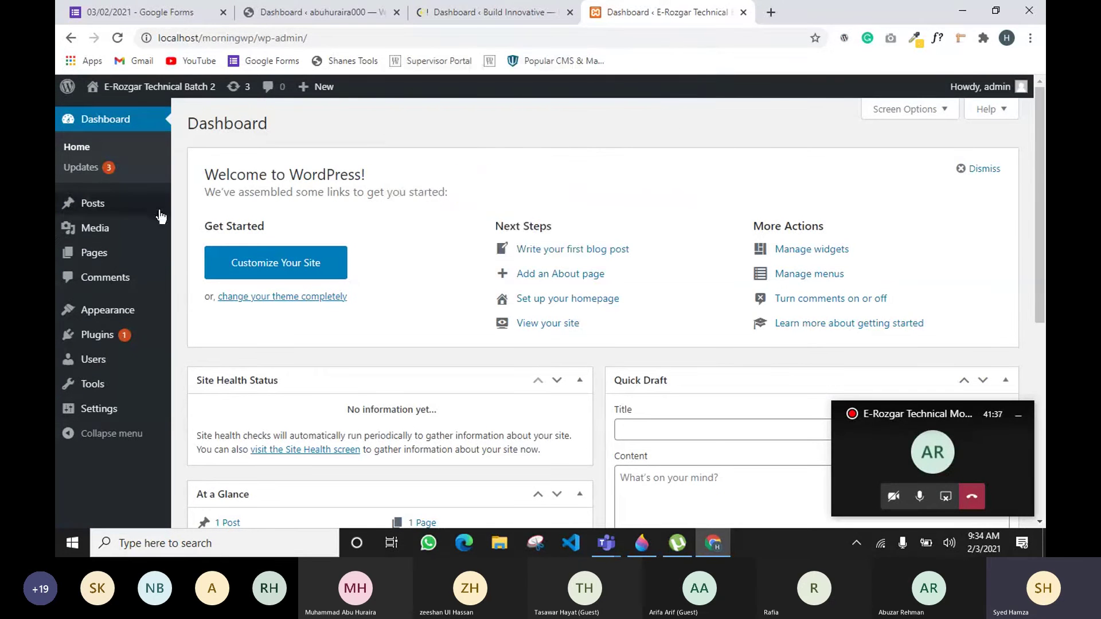
scroll(162, 217, "down", 6)
scroll(480, 332, "up", 6)
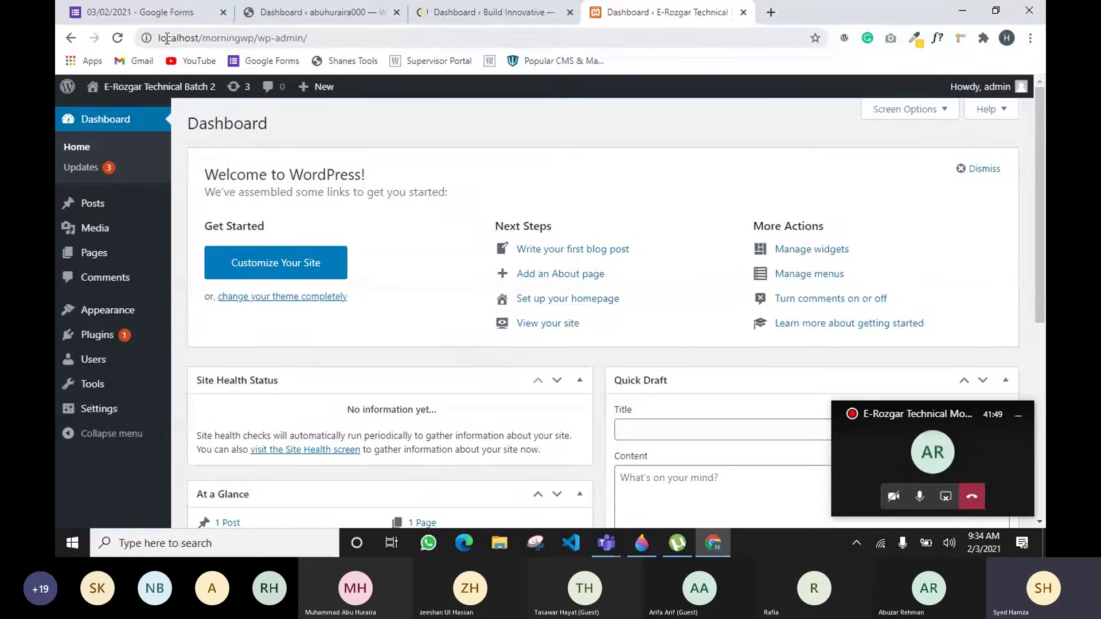
Step: Check the local dashboard's address and compare its layout once more with the Build Innovative and 000webhost dashboards
left_click(346, 36)
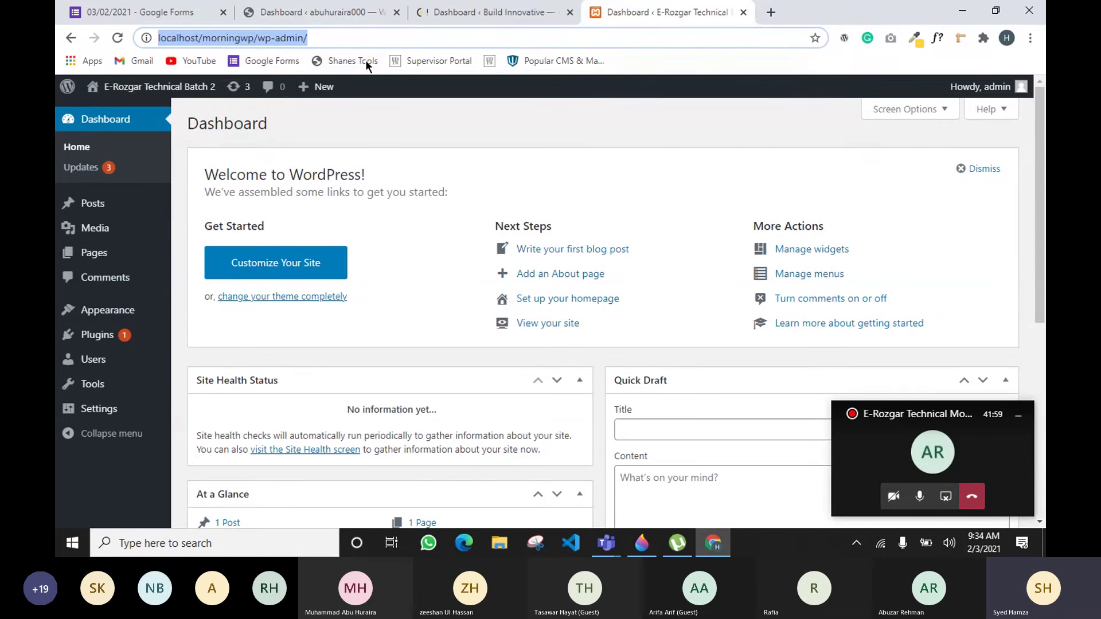
left_click(473, 12)
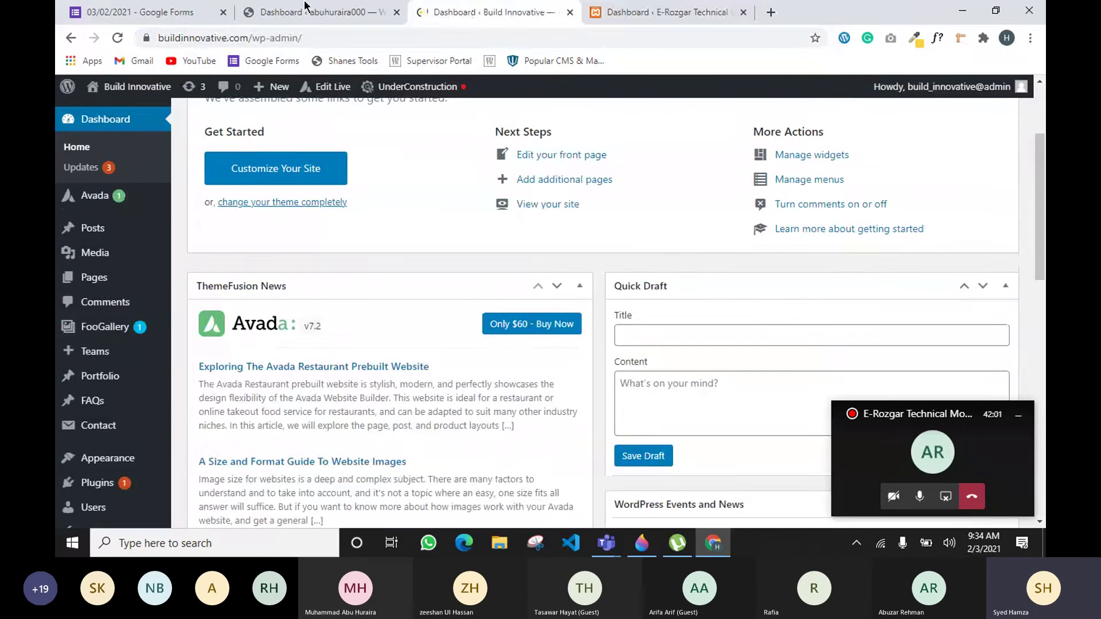
left_click(332, 13)
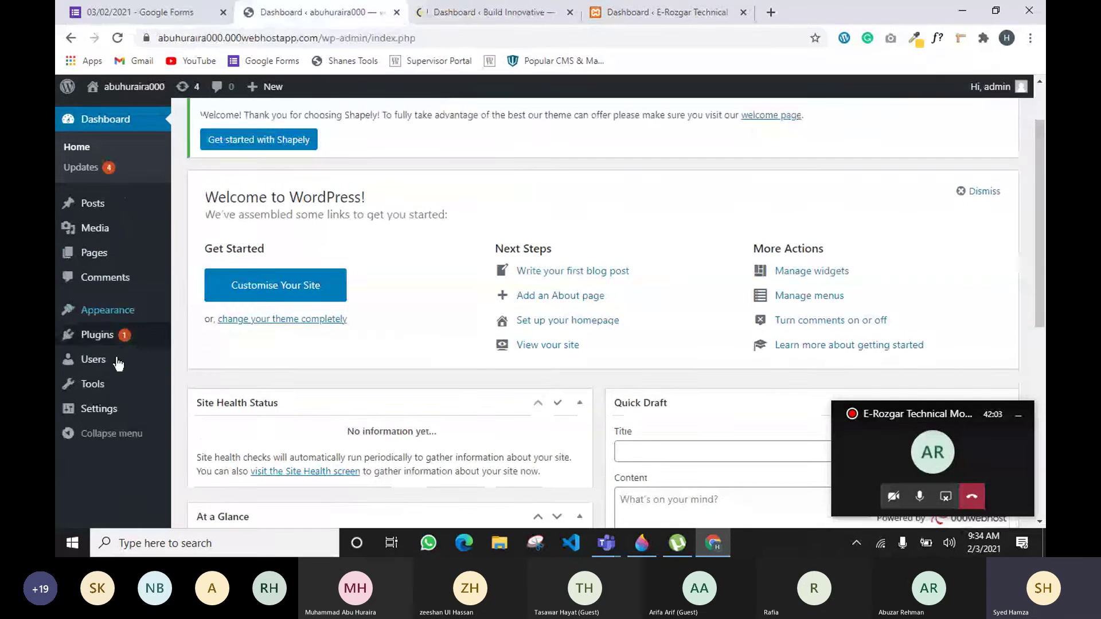
left_click(672, 12)
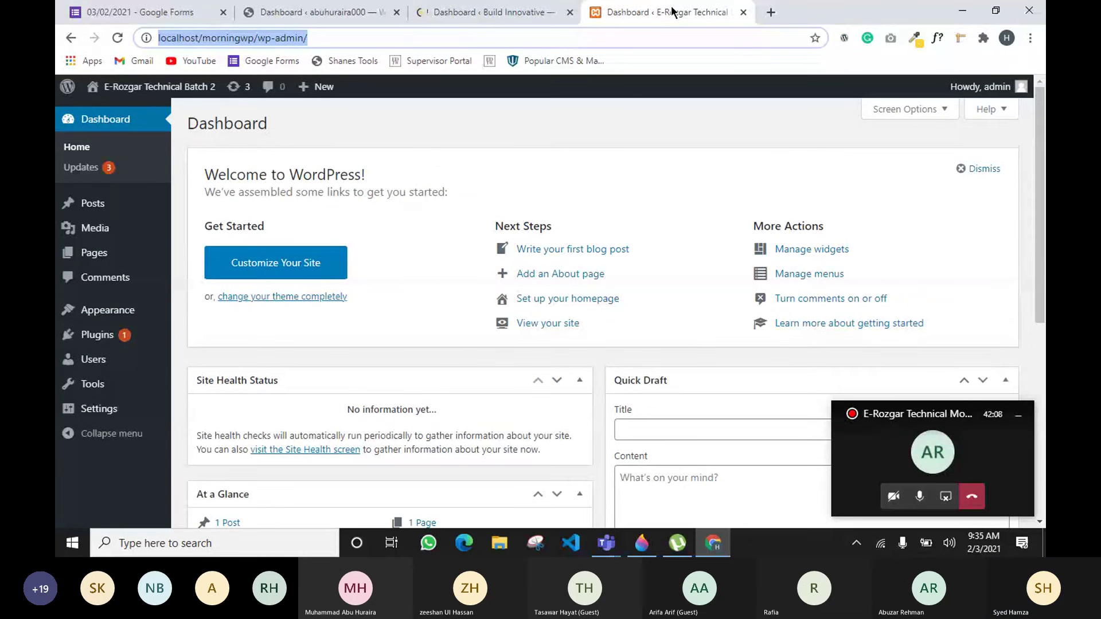
left_click(447, 13)
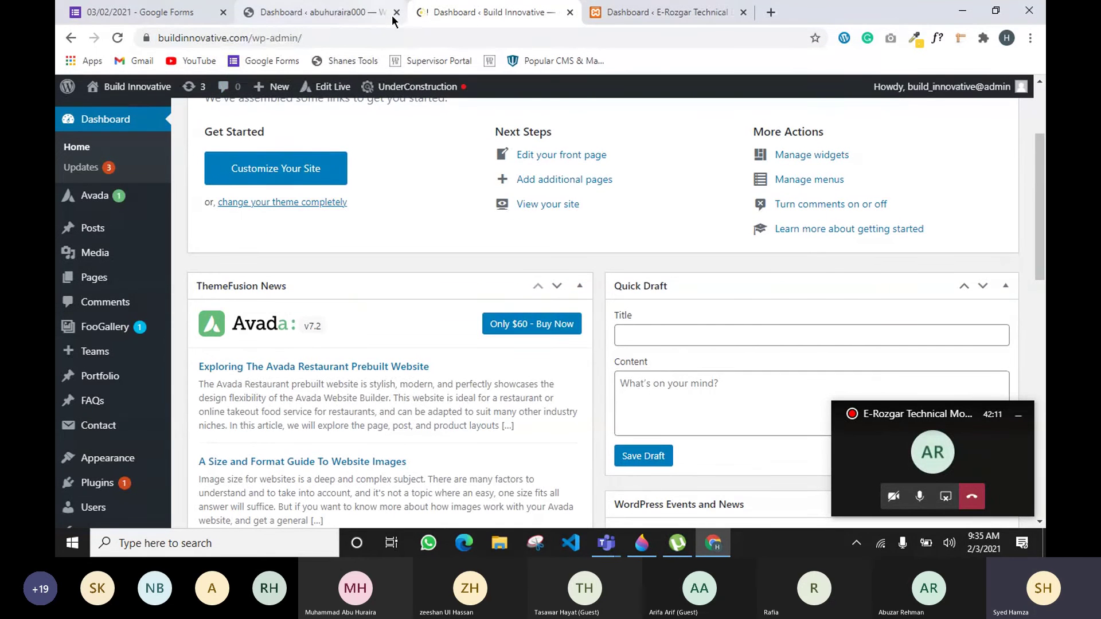
left_click(330, 12)
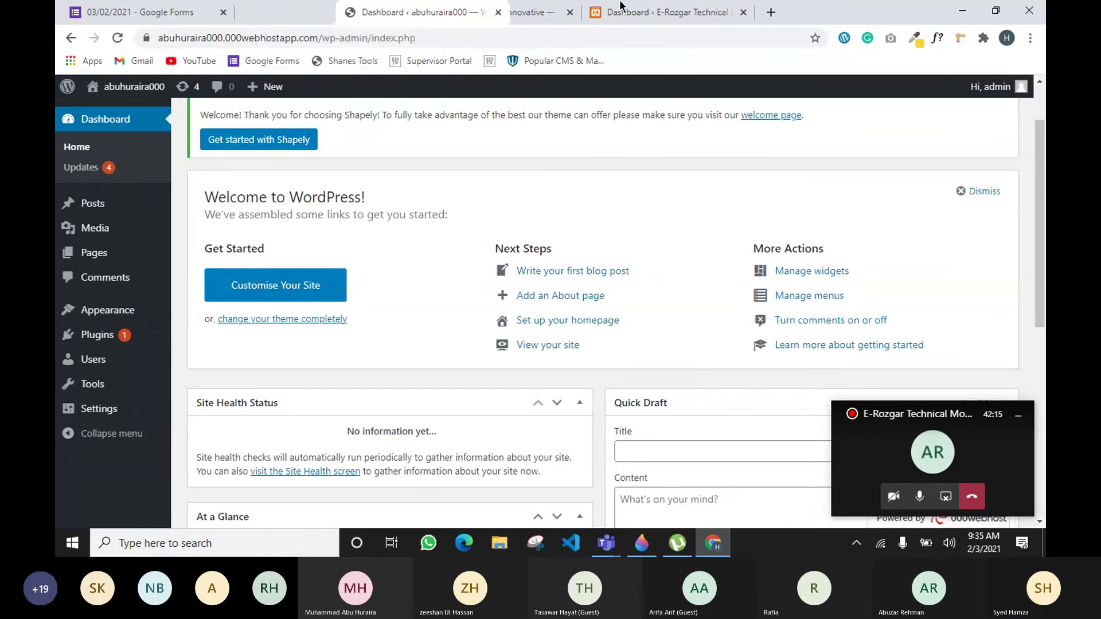
Step: Look through the Build Innovative dashboard page once more, from the welcome panel to the news and draft boxes
mouse_move(762, 6)
left_click(269, 12)
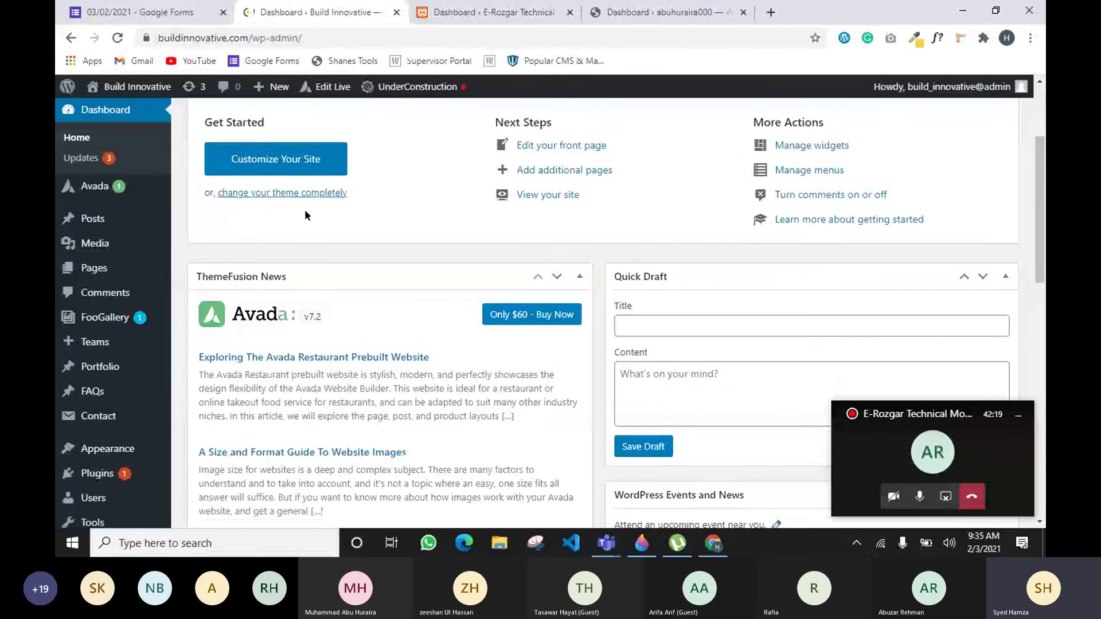
scroll(304, 211, "down", 3)
scroll(416, 253, "down", 4)
scroll(416, 252, "up", 8)
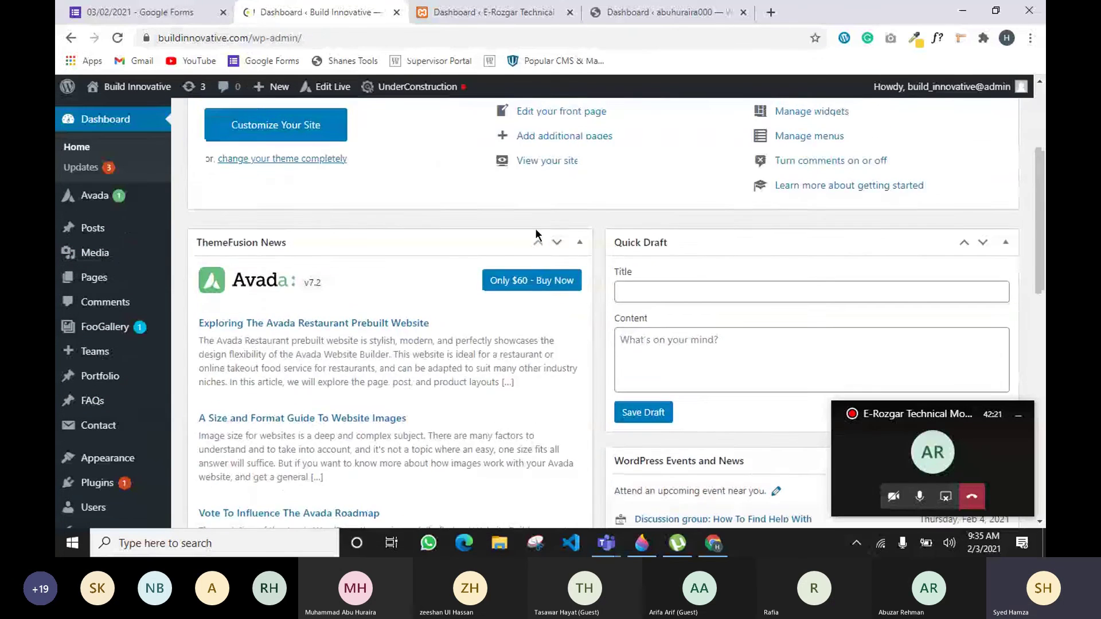
Step: Switch to File Explorer and open the local site's folder C:\xampp\htdocs\morningwp
left_click(504, 550)
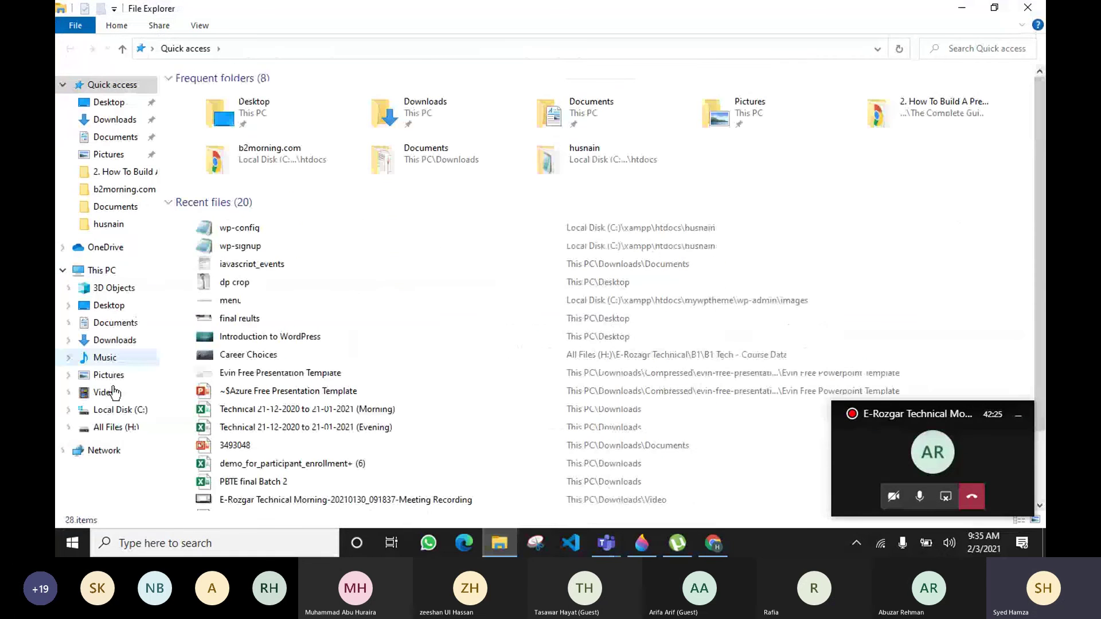
left_click(117, 409)
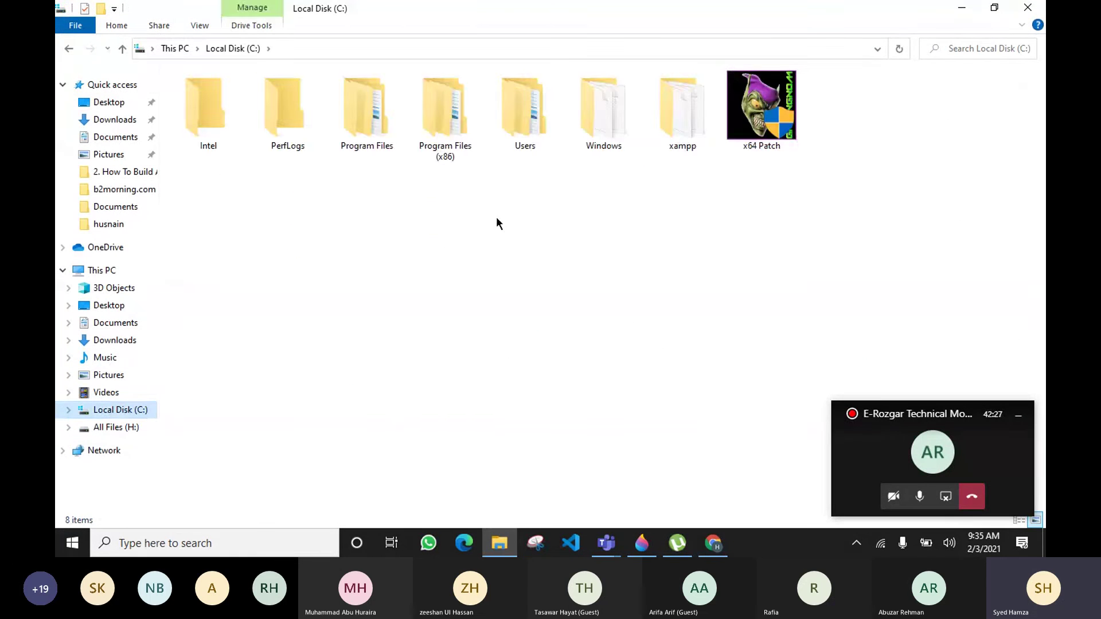
double_click(660, 125)
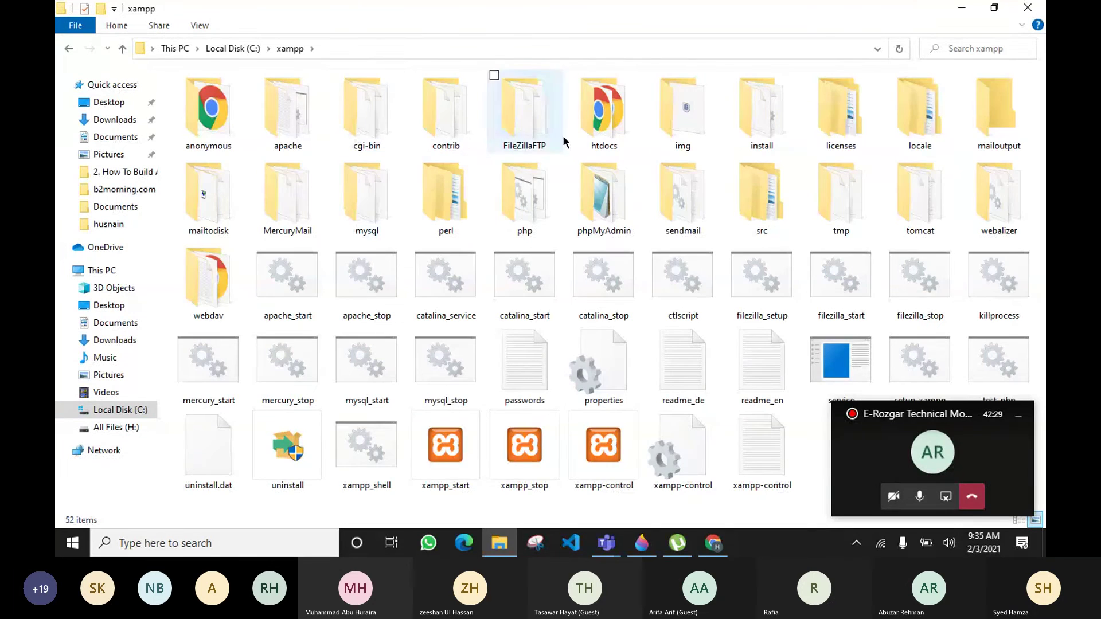
double_click(611, 131)
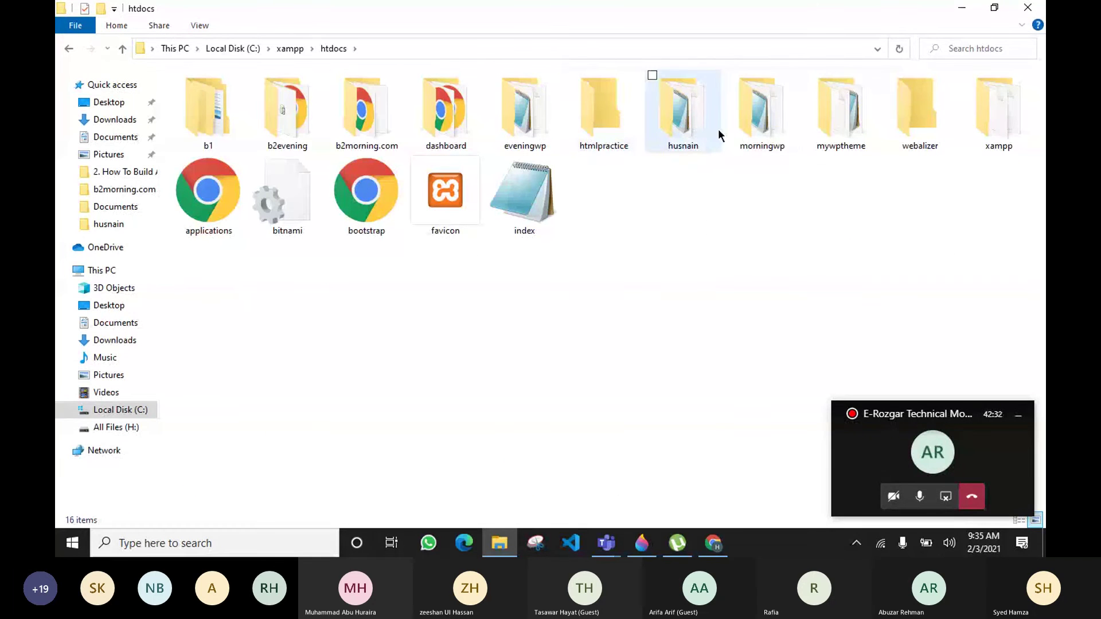
left_click(772, 137)
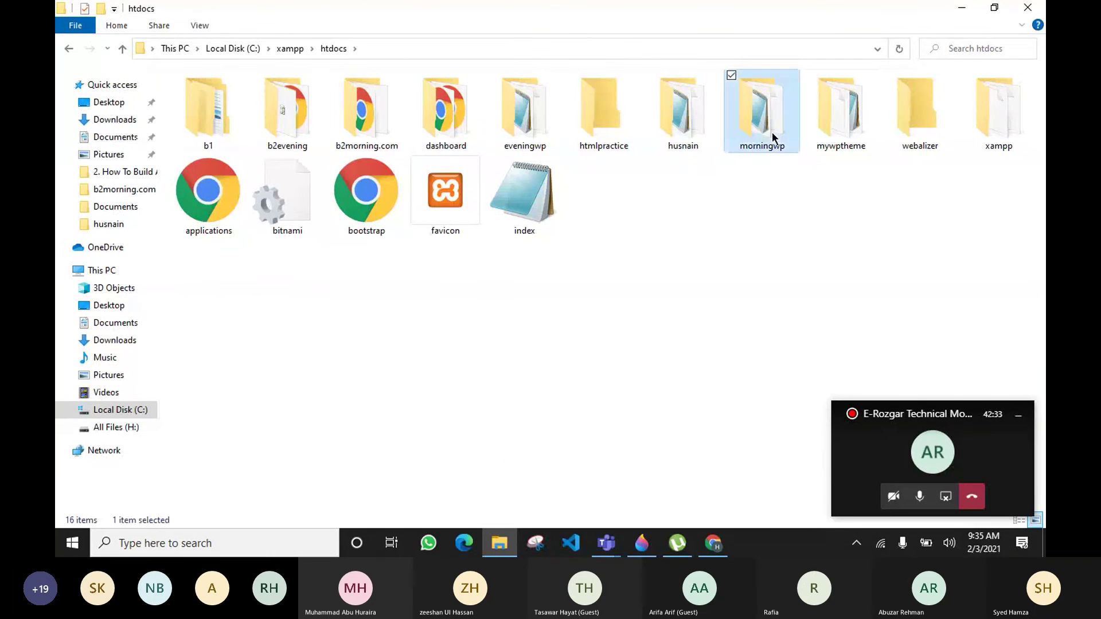
double_click(772, 138)
Step: Highlight all WordPress files and folders in morningwp for viewing, glancing at the Build Innovative dashboard in between, and clear the selection
left_click_drag(315, 454, 253, 64)
left_click(755, 366)
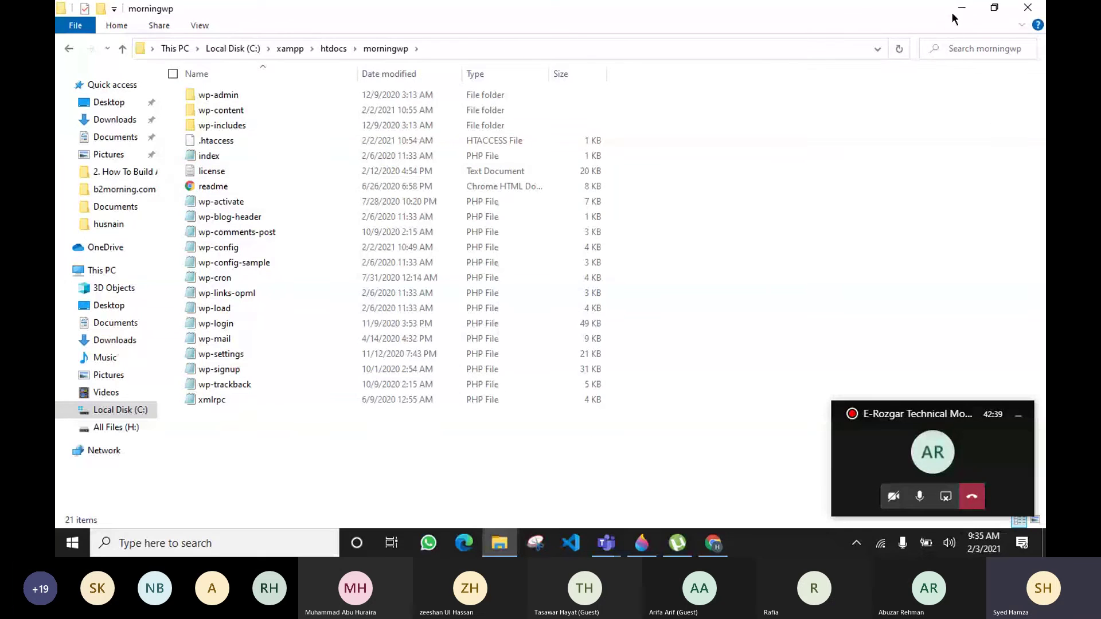
left_click_drag(307, 449, 257, 92)
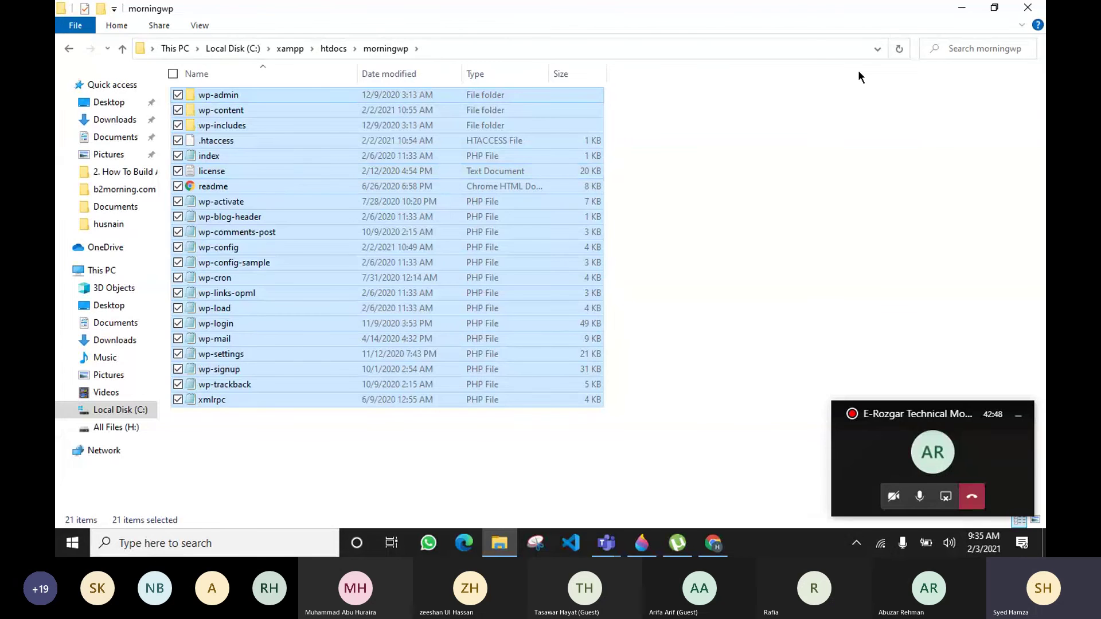
key("alt+Tab")
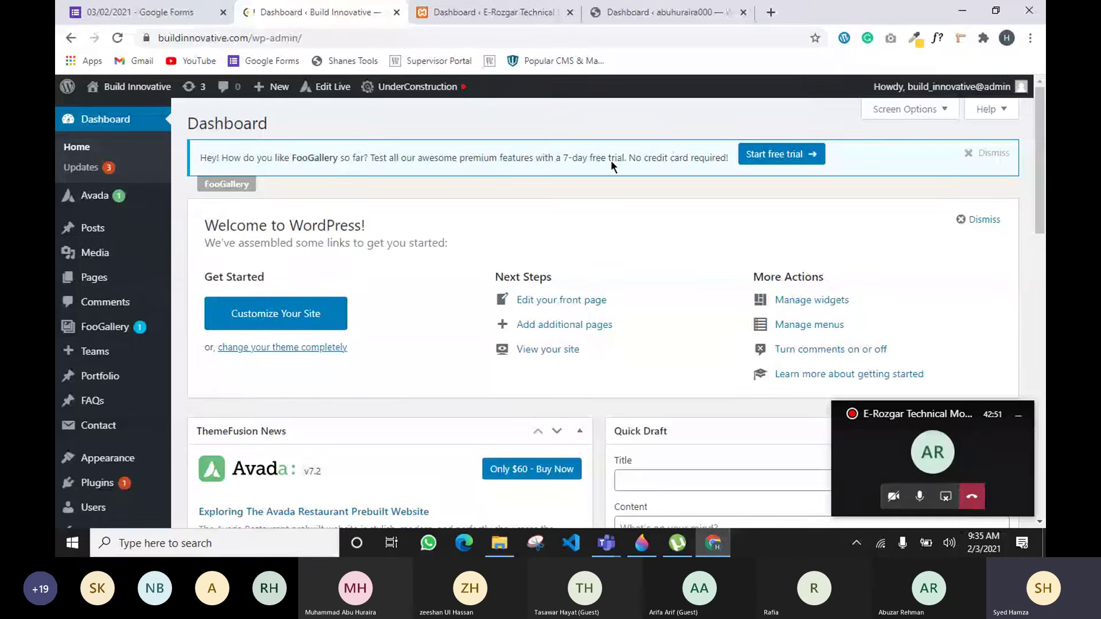
left_click(507, 547)
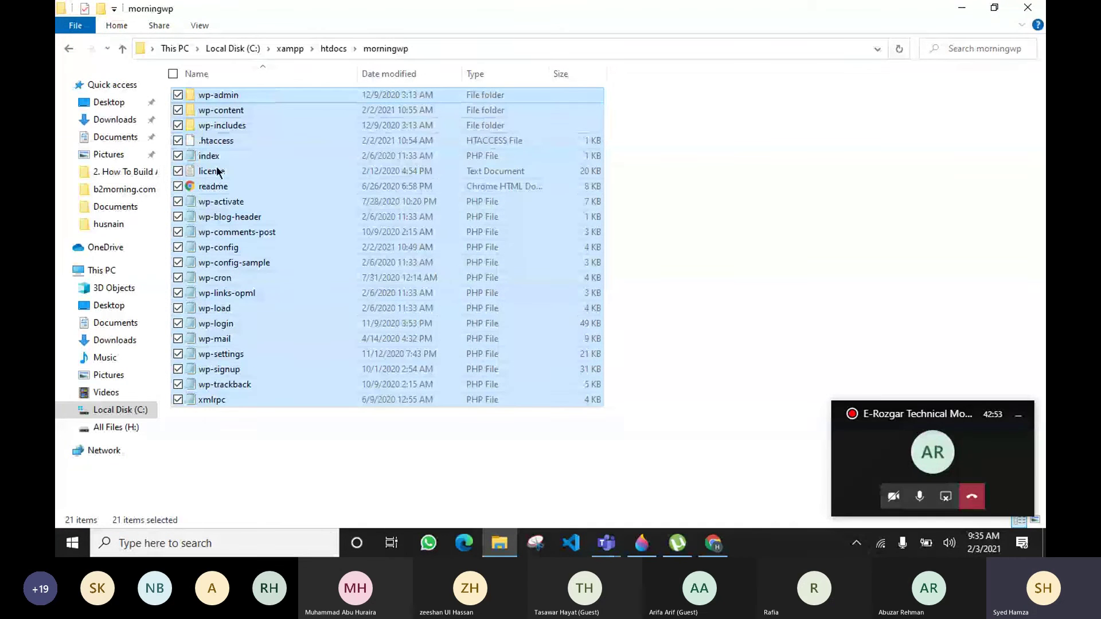
left_click(293, 442)
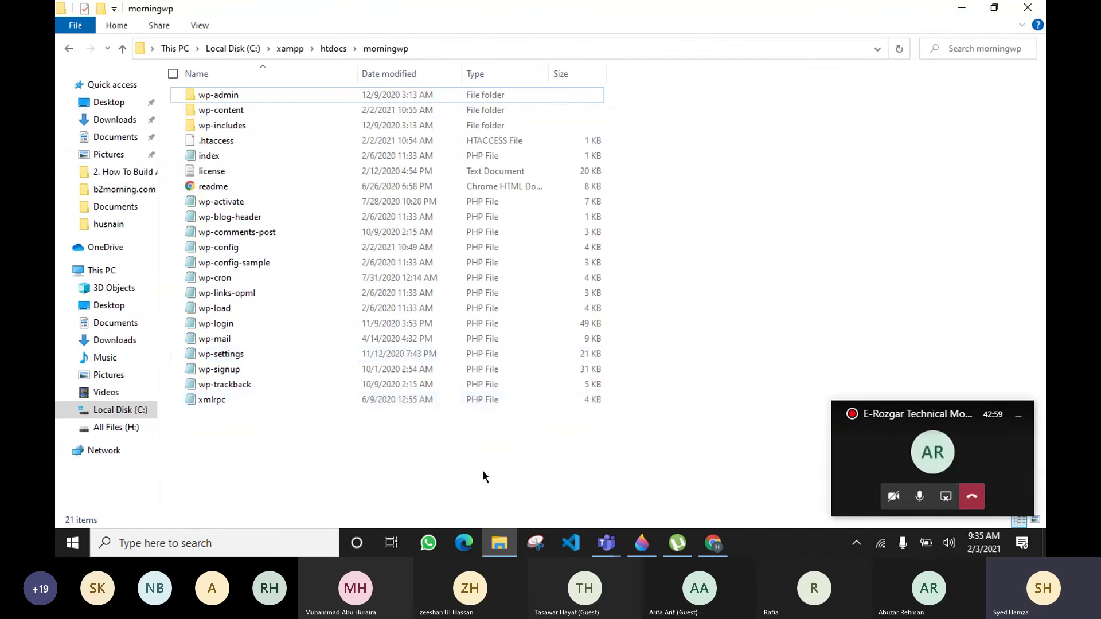
left_click_drag(484, 485, 377, 94)
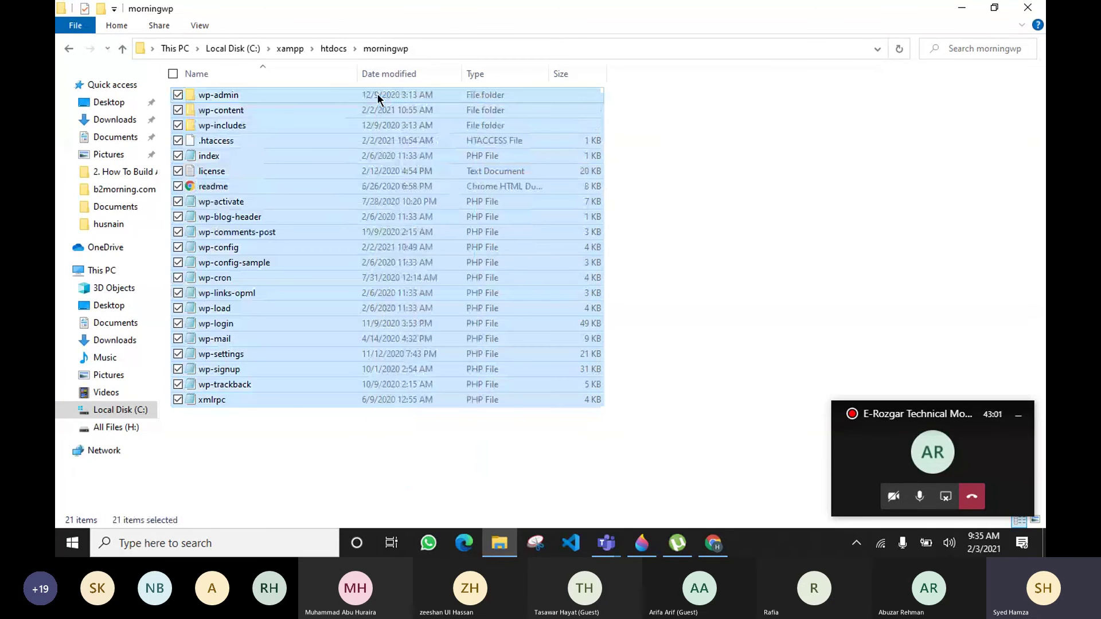
left_click(601, 485)
Step: Switch to Chrome, review the Build Innovative admin menu down to Settings, and close the Build Innovative and 000webhost dashboards
left_click(714, 542)
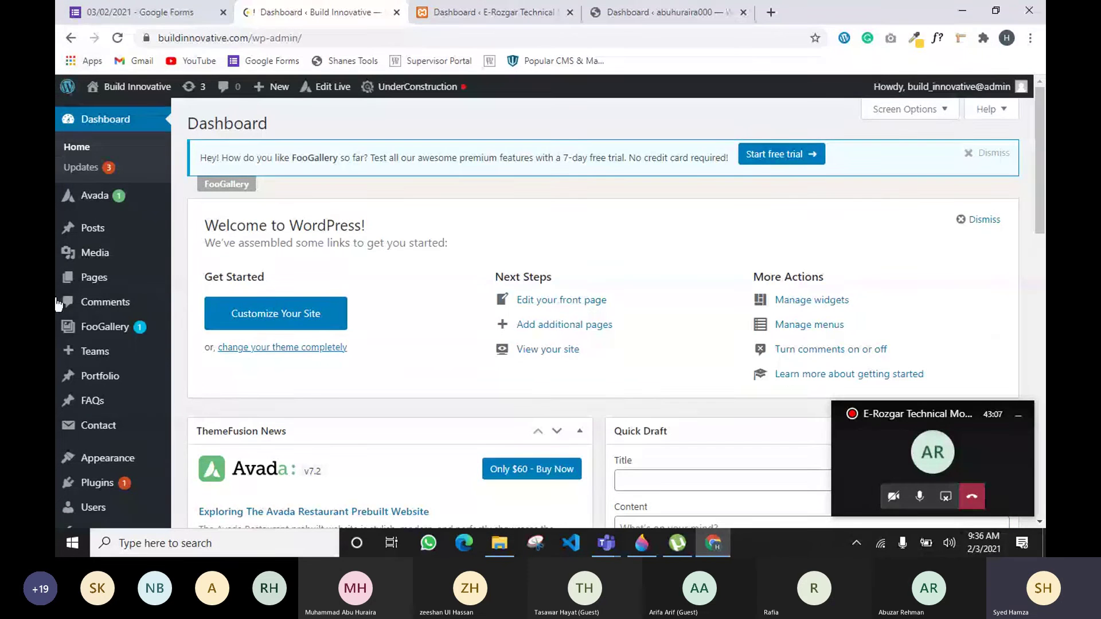
scroll(103, 332, "down", 10)
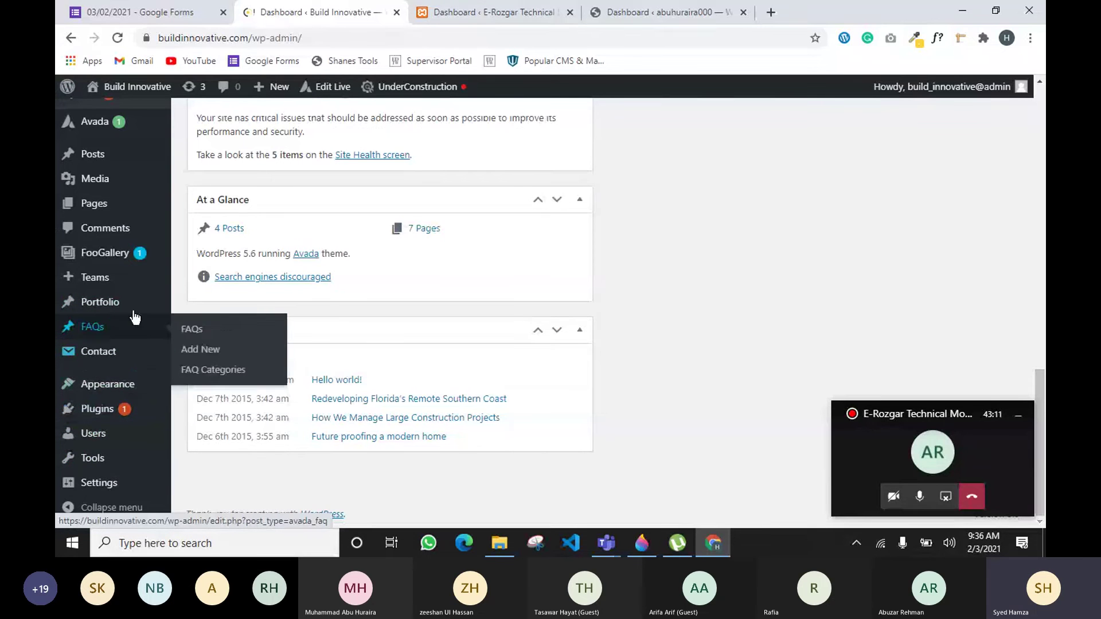
mouse_move(121, 281)
scroll(146, 306, "up", 7)
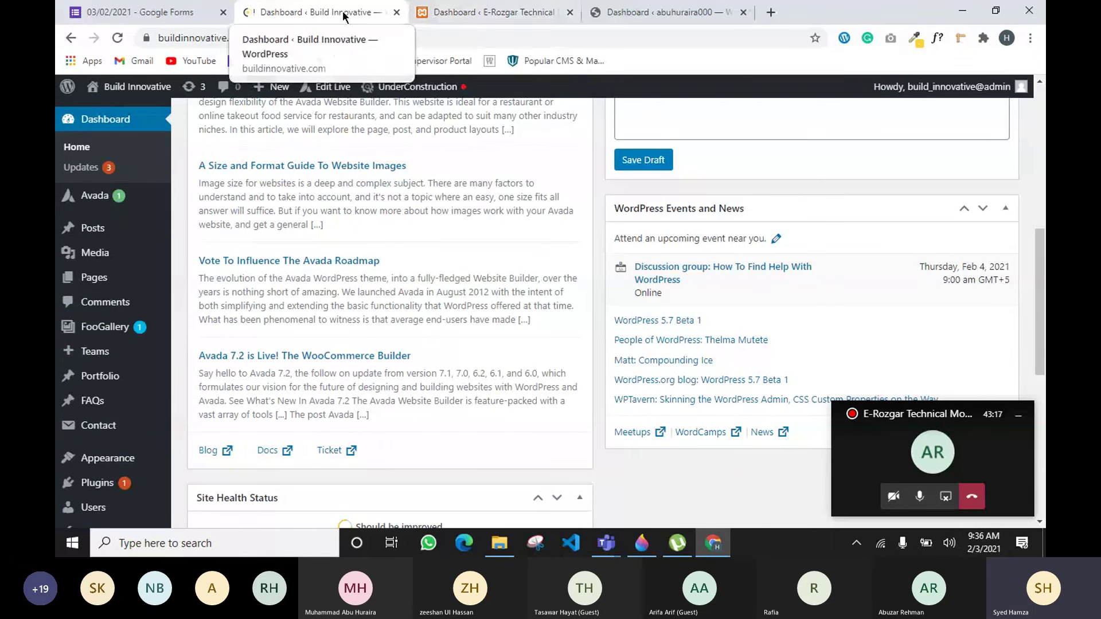
left_click(397, 13)
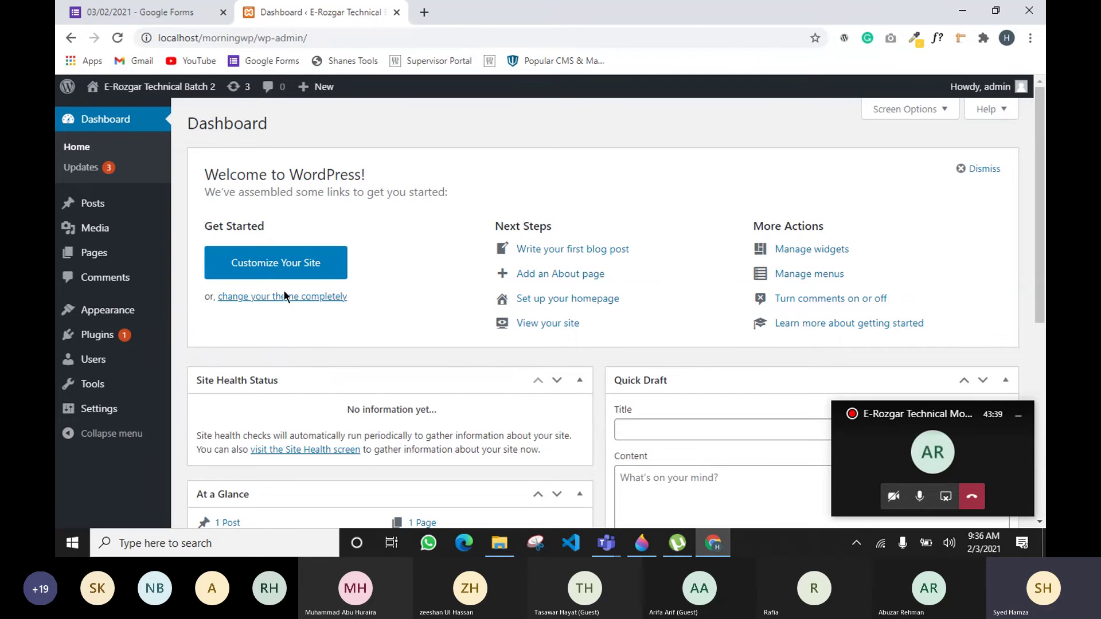
Step: Examine the local dashboard's address localhost/morningwp/wp-admin/, its Appearance submenu and the rest of the dashboard page
left_click_drag(160, 37, 386, 48)
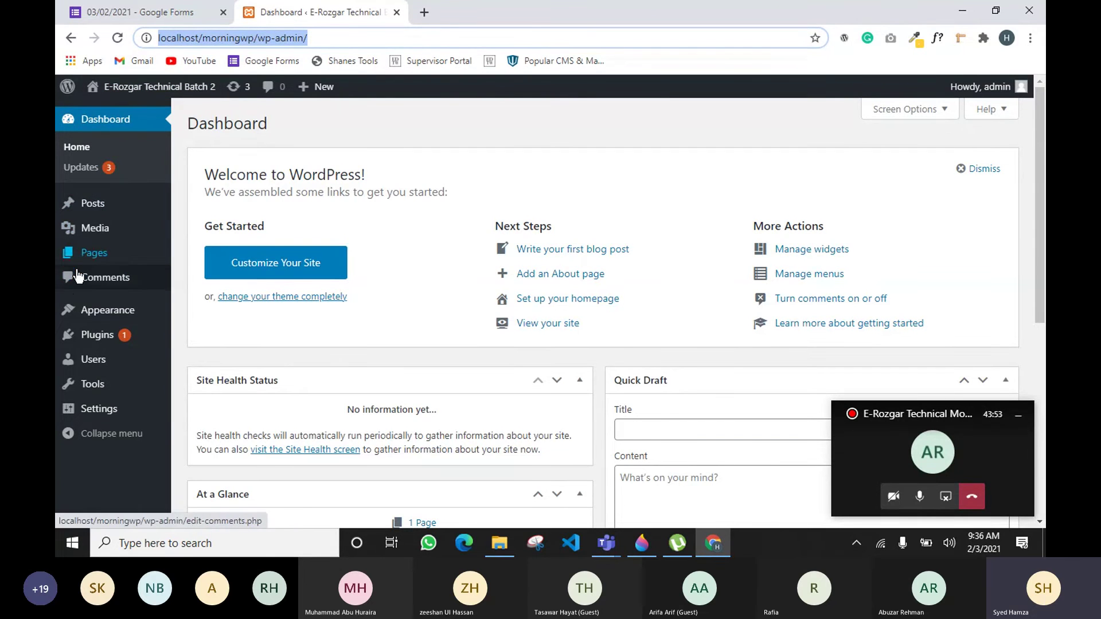
mouse_move(103, 310)
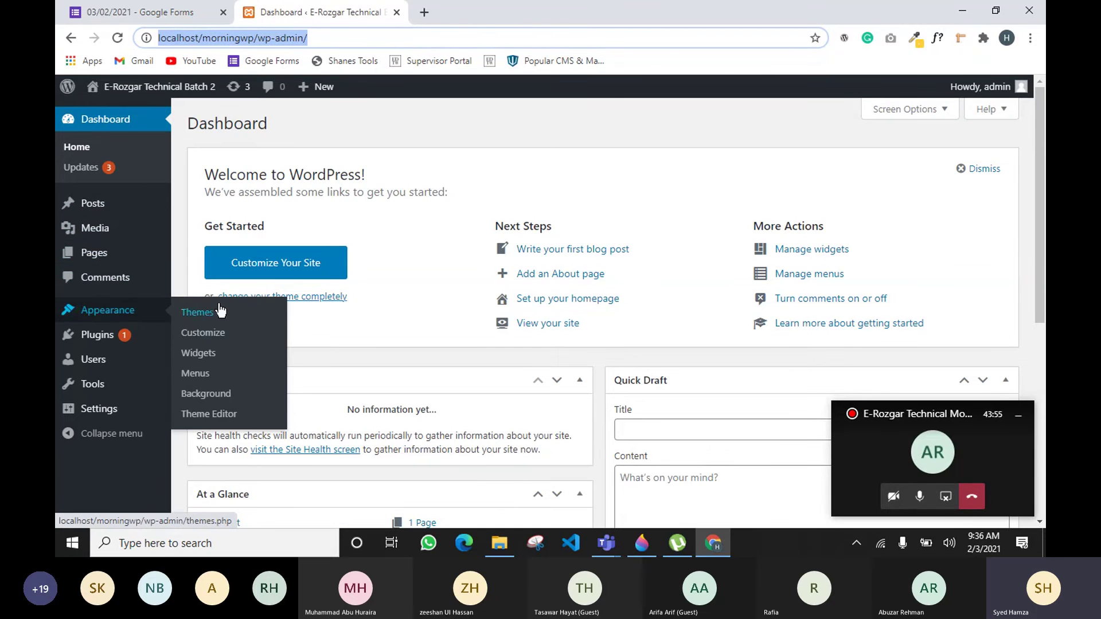
mouse_move(146, 341)
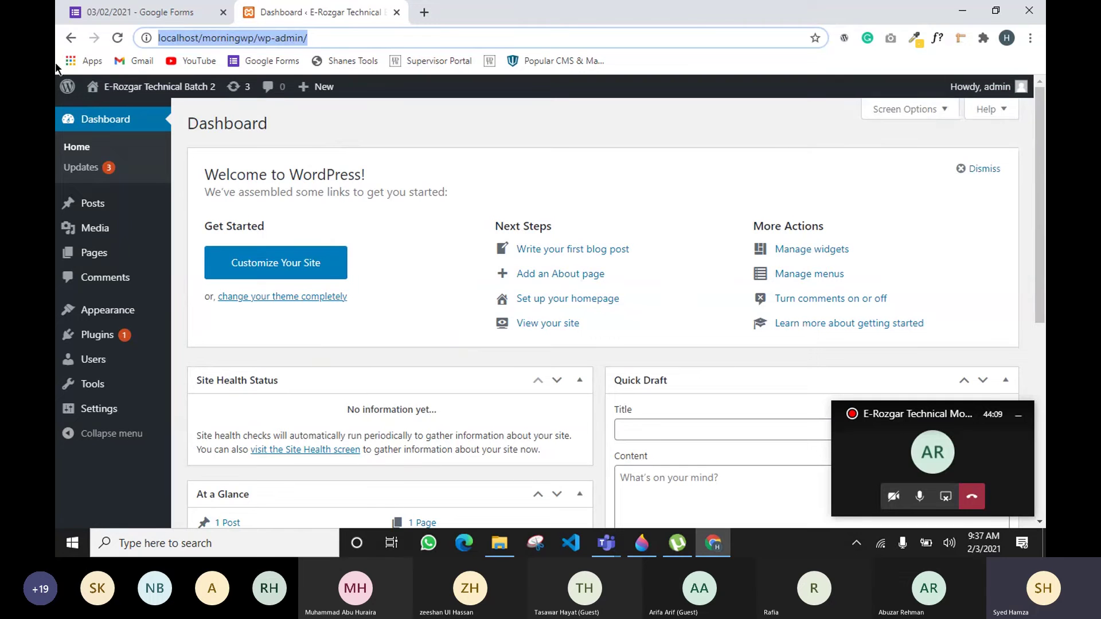
left_click(522, 170)
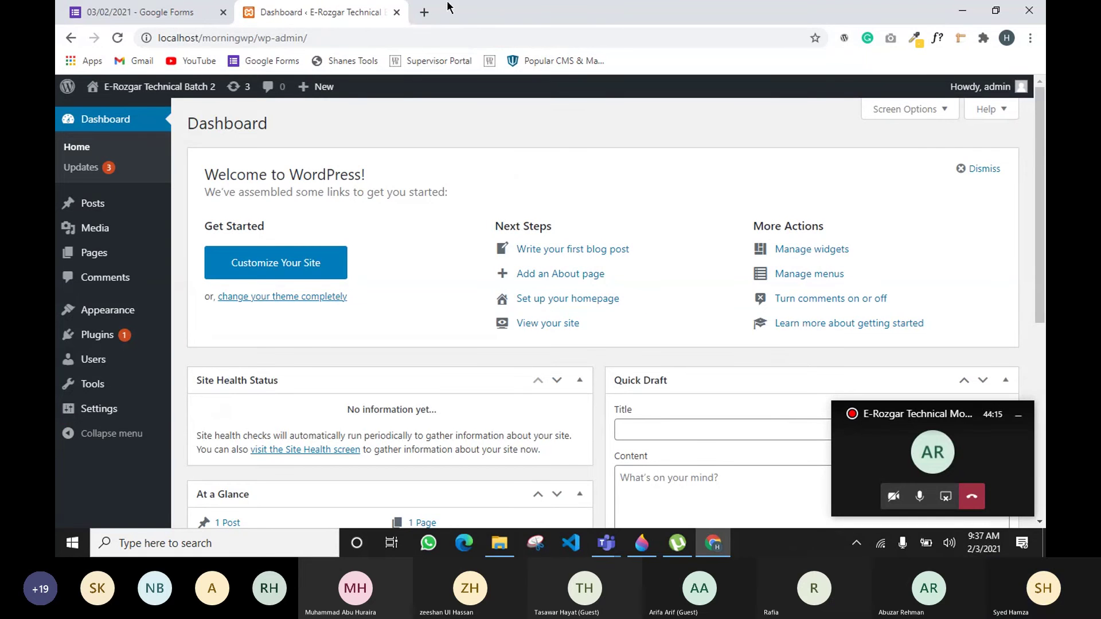
scroll(618, 100, "down", 6)
scroll(560, 229, "up", 6)
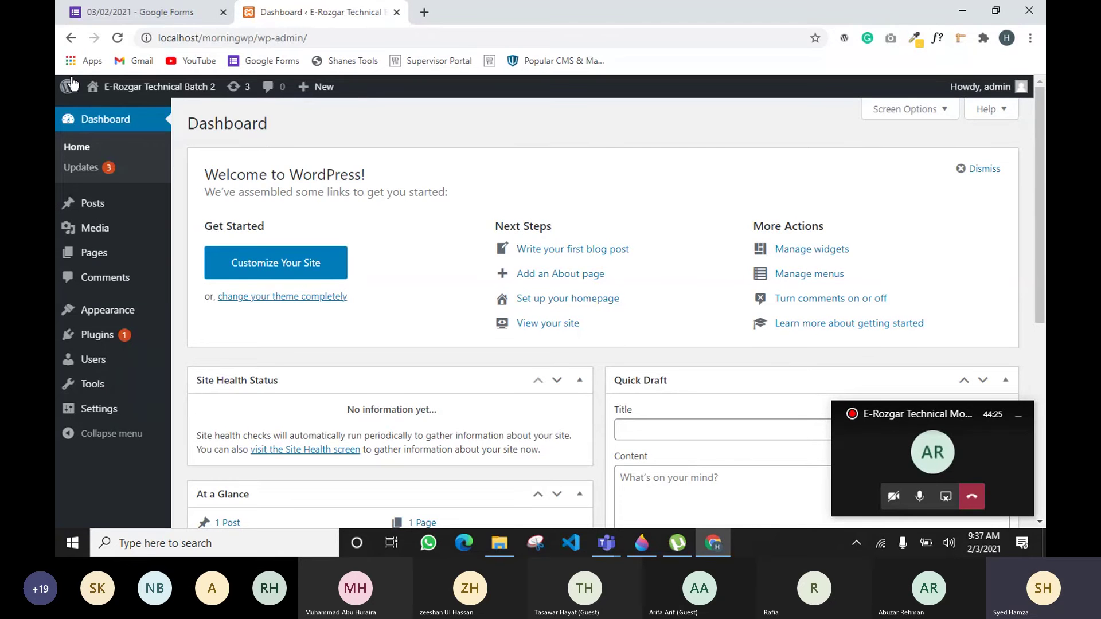
Step: Switch back to the morningwp folder in File Explorer, highlight all of its files again and clear the selection
mouse_move(500, 555)
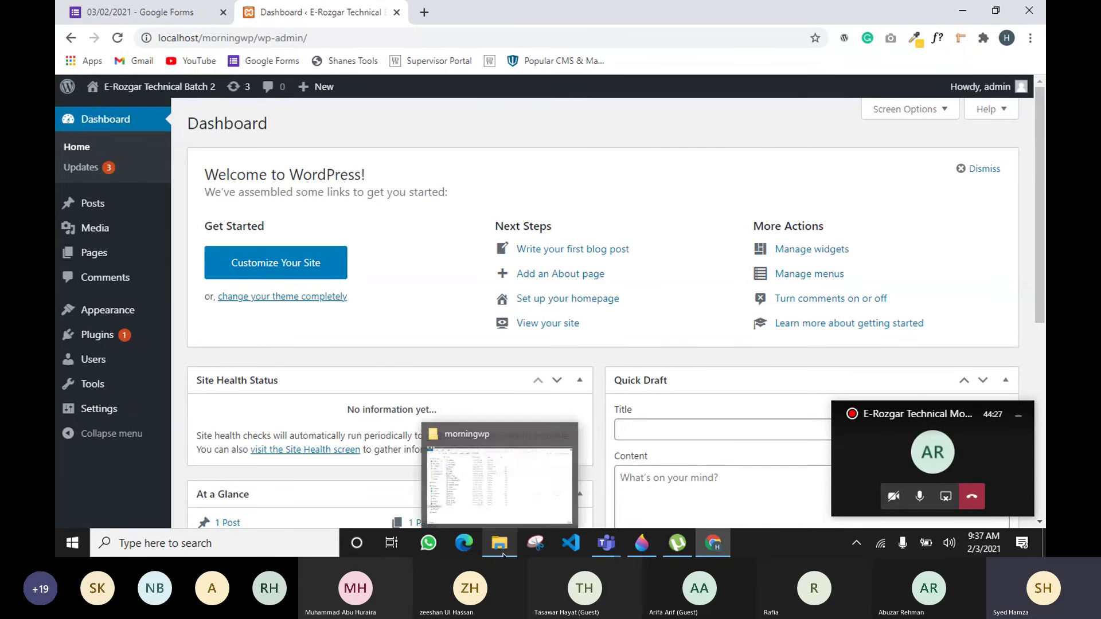
left_click(500, 475)
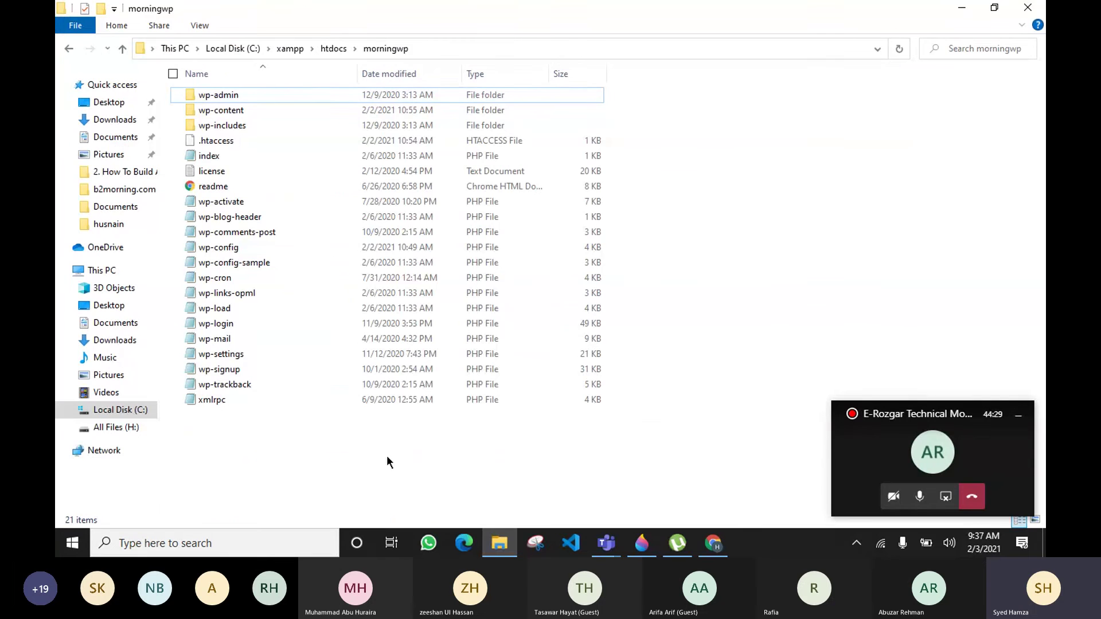
left_click_drag(386, 455, 285, 91)
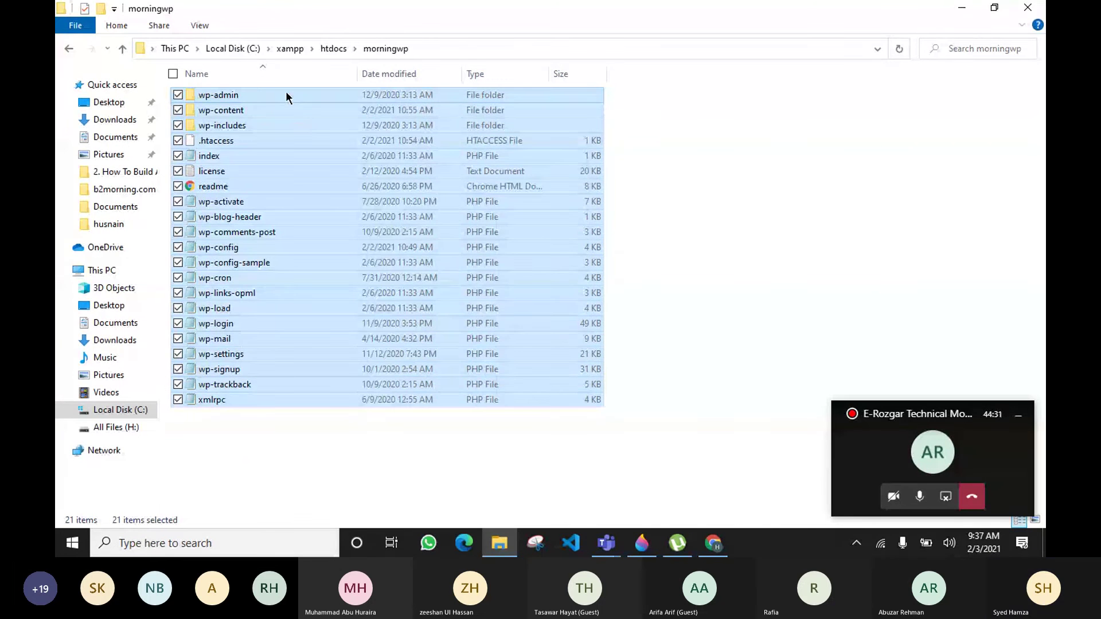
left_click(597, 456)
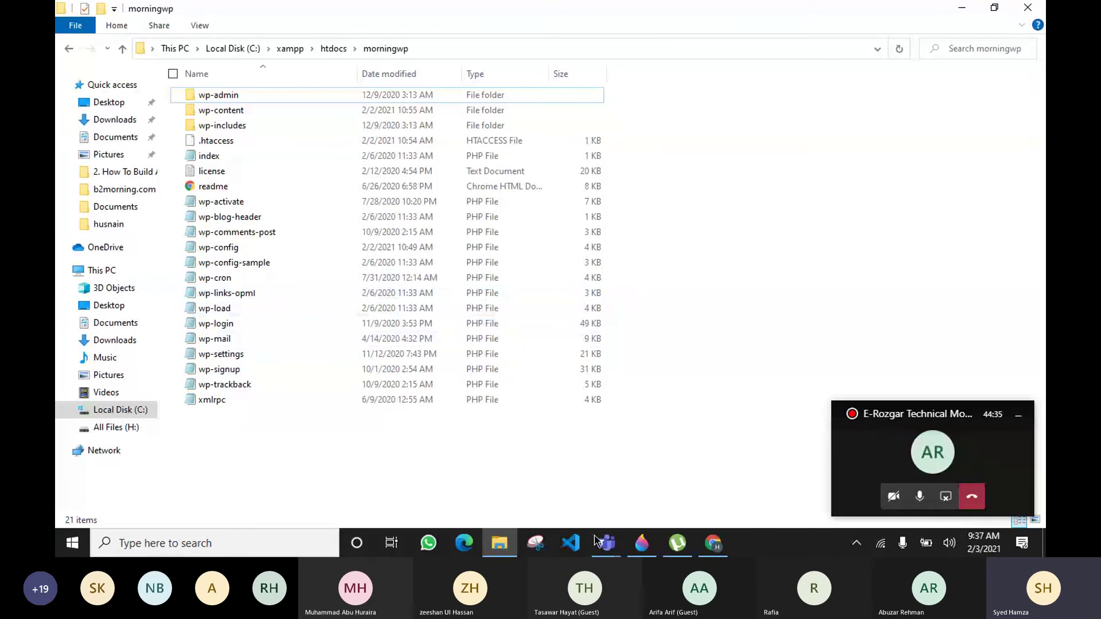
Step: Switch to the E-Rozgar Technical Morning meeting in Teams and show its participants list
mouse_move(602, 542)
left_click(593, 476)
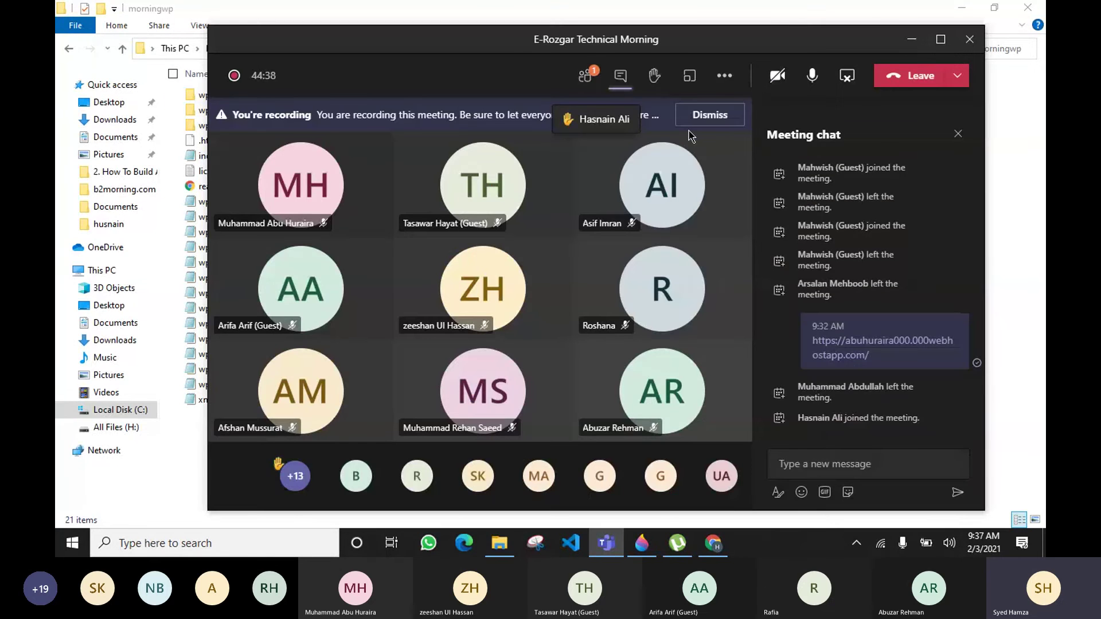
left_click(584, 75)
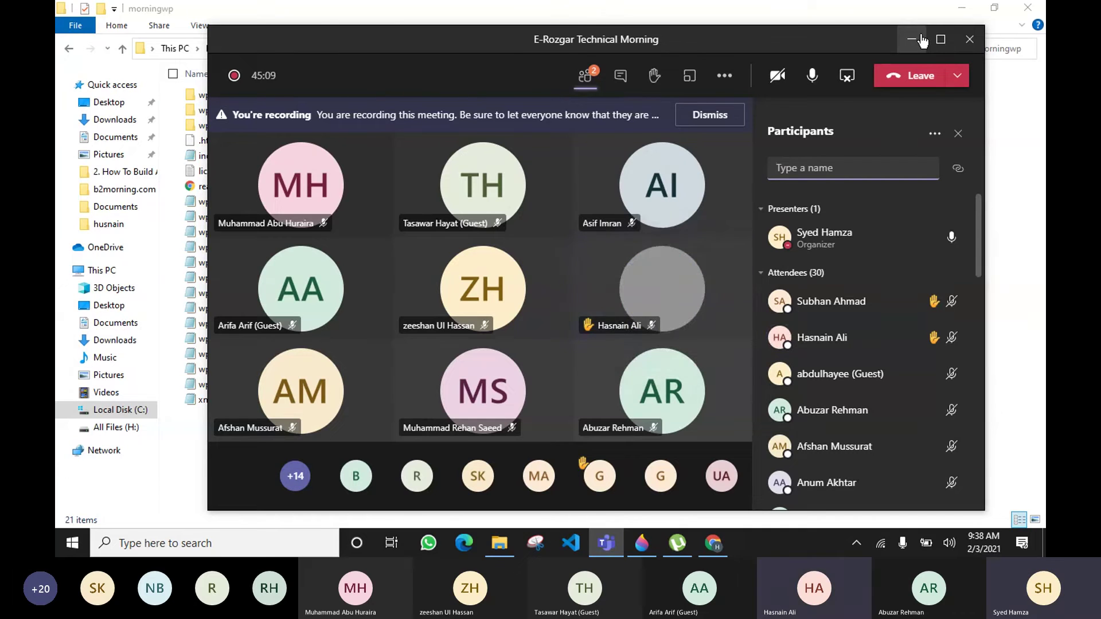
left_click(974, 216)
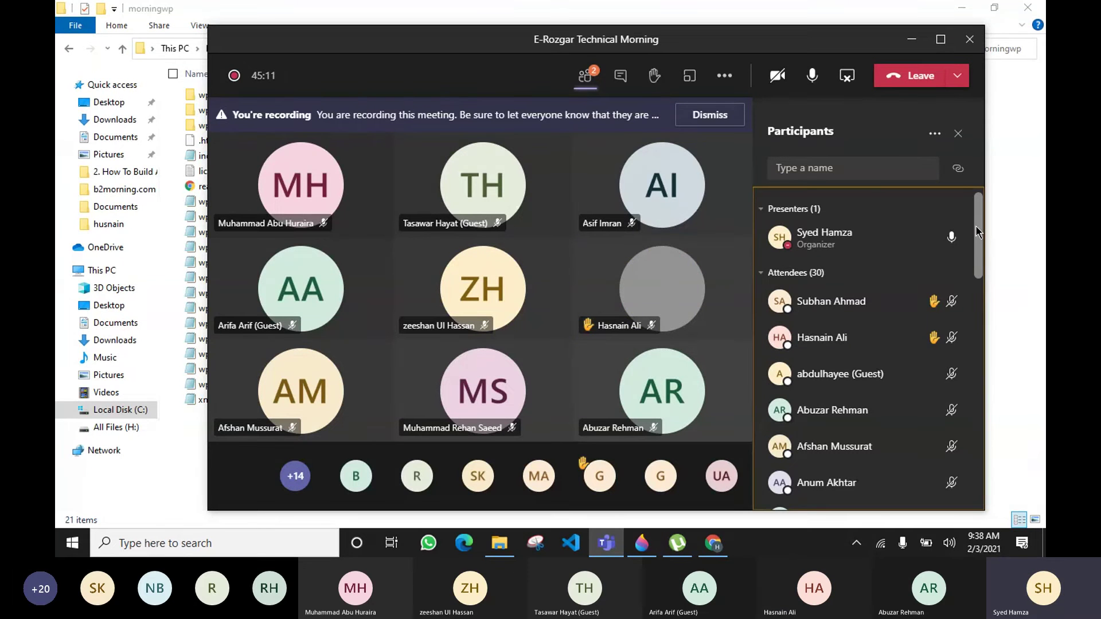
left_click(758, 167)
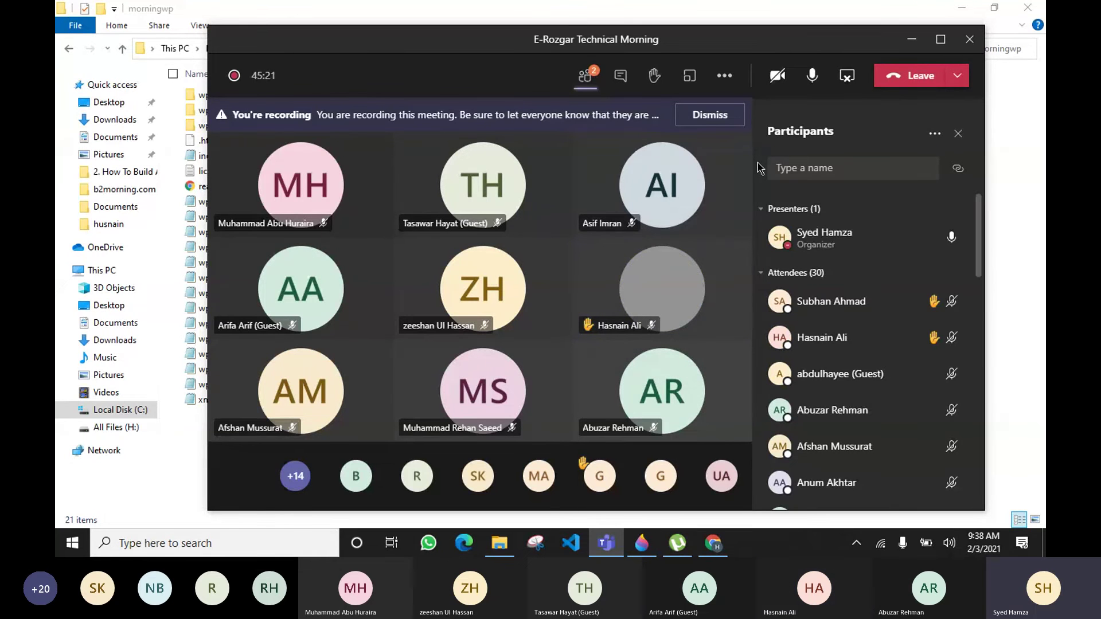
Step: Mute the attendee whose microphone is open, go back to the start of the participants list and minimize the meeting window
scroll(938, 301, "down", 3)
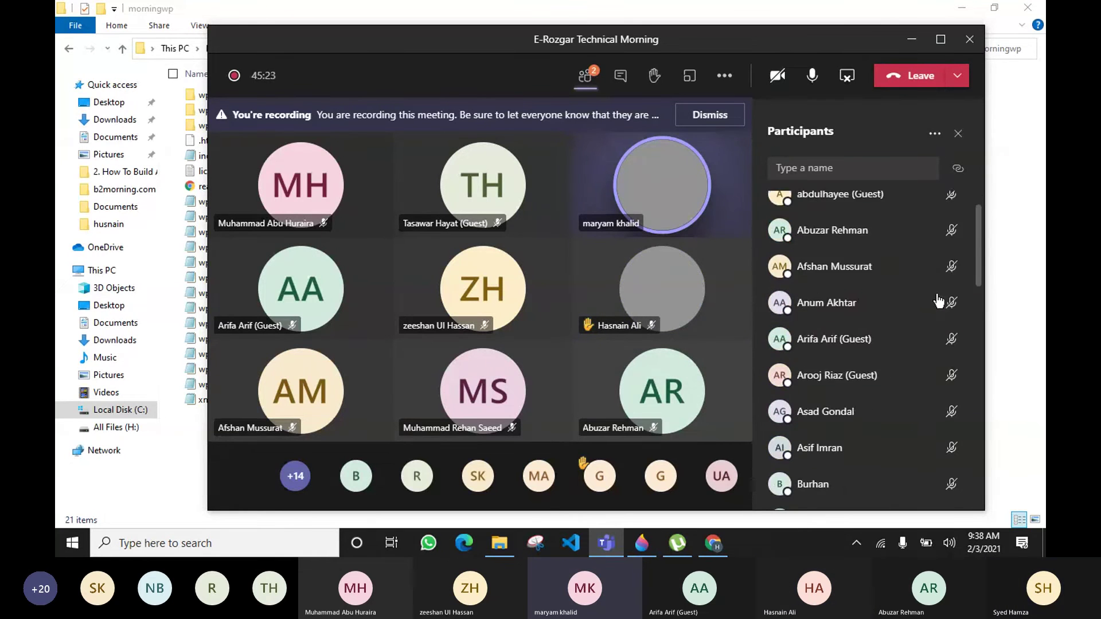
scroll(938, 301, "down", 4)
left_click(944, 374)
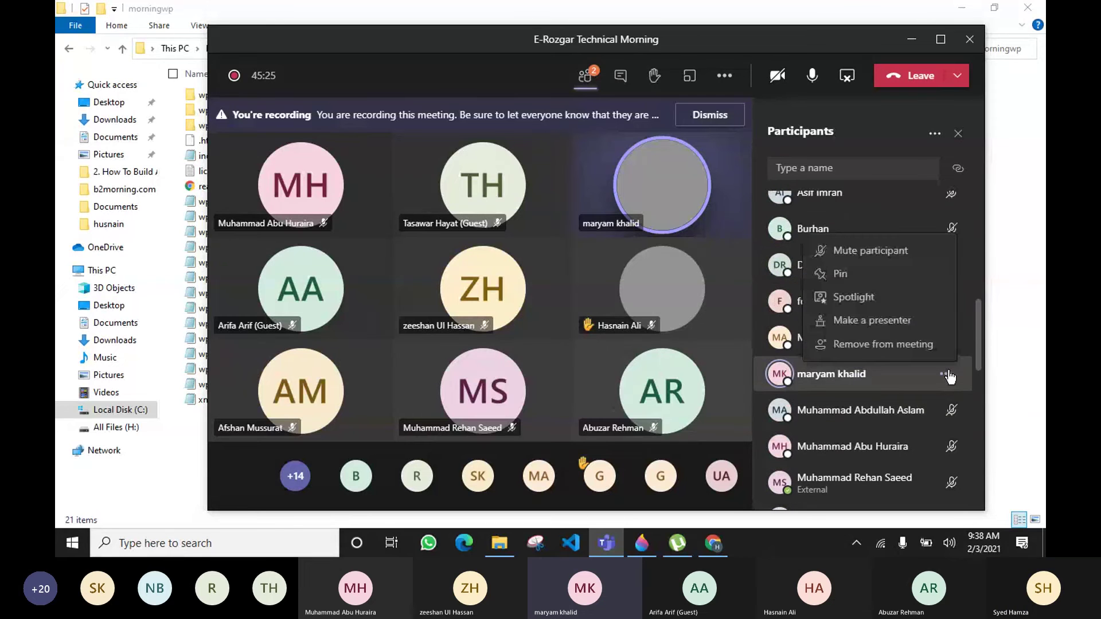
left_click(947, 375)
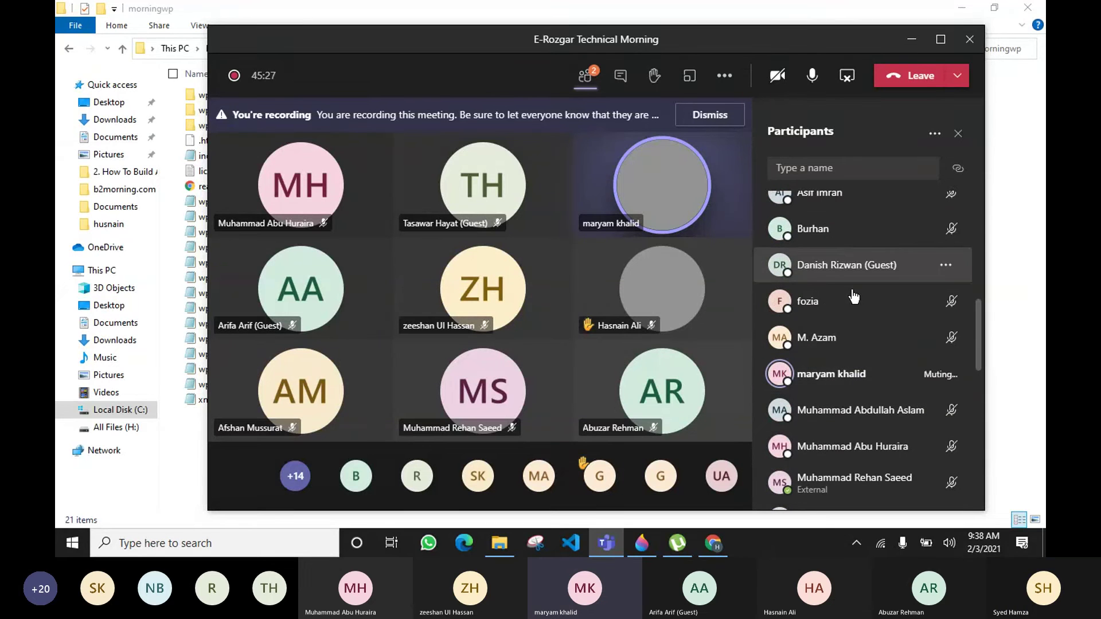
scroll(914, 383, "up", 5)
scroll(917, 385, "up", 2)
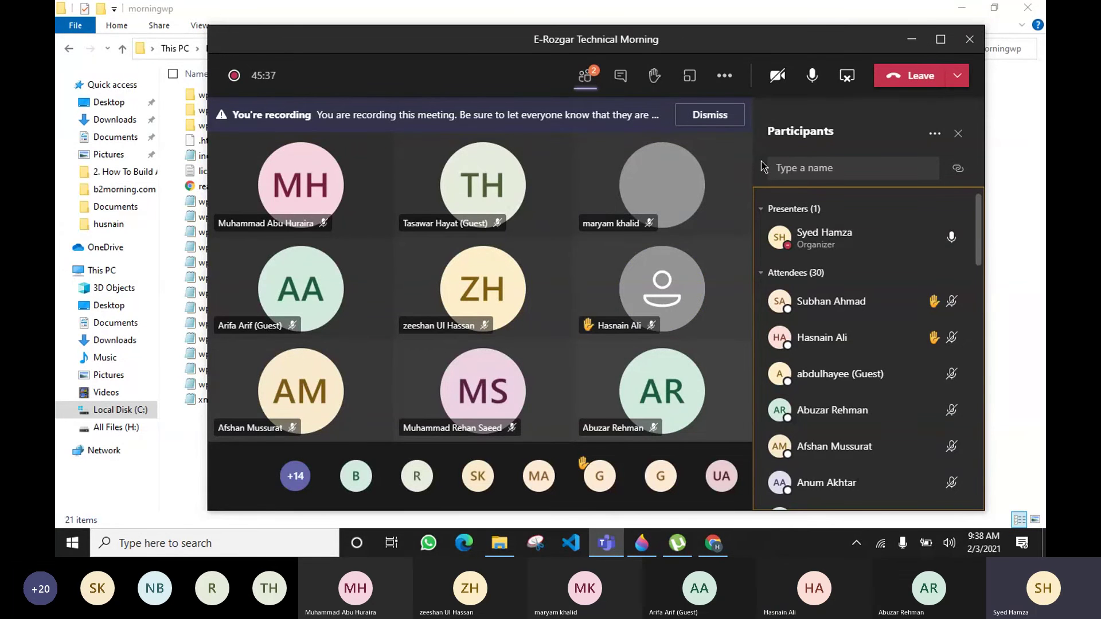
left_click(903, 45)
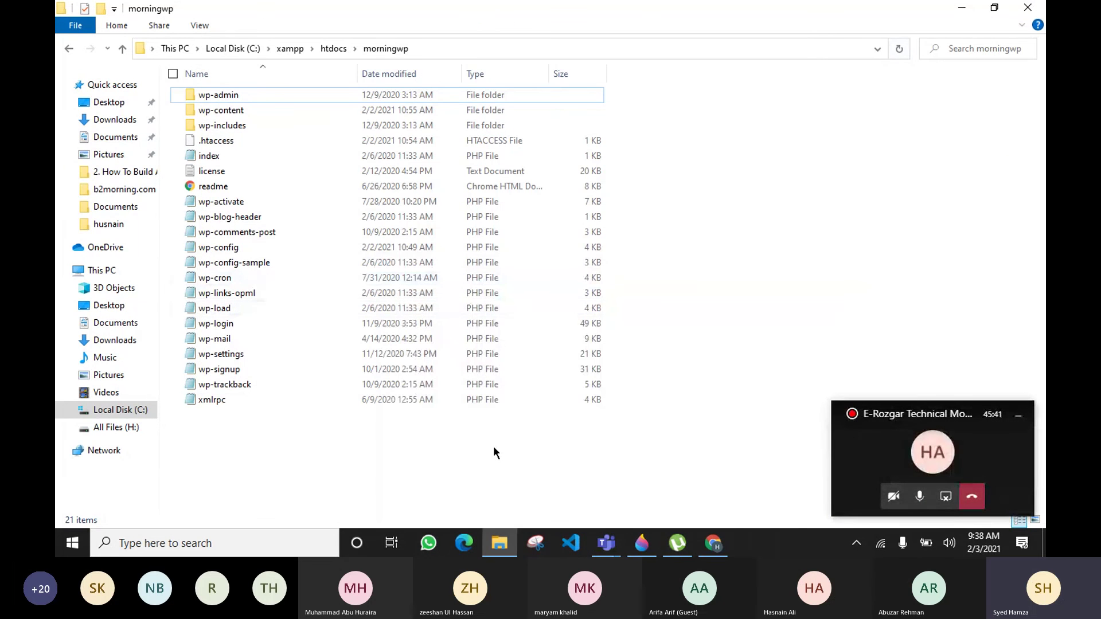
Step: Switch to the local WordPress dashboard in Chrome, log out of it and reveal the saved password on the login form
left_click(712, 543)
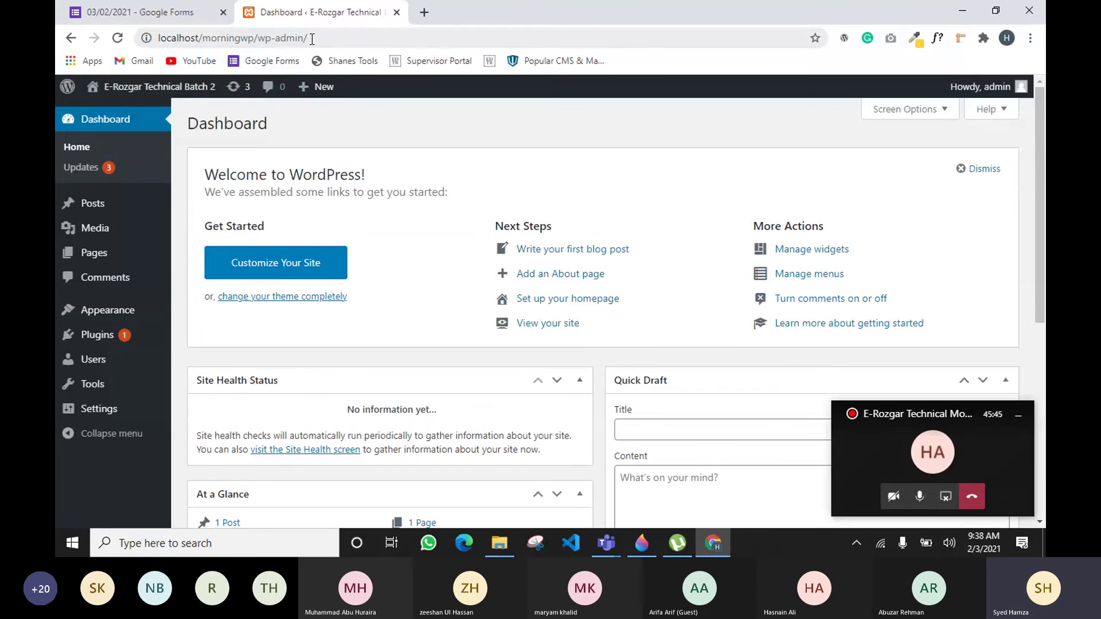
mouse_move(980, 87)
left_click(975, 160)
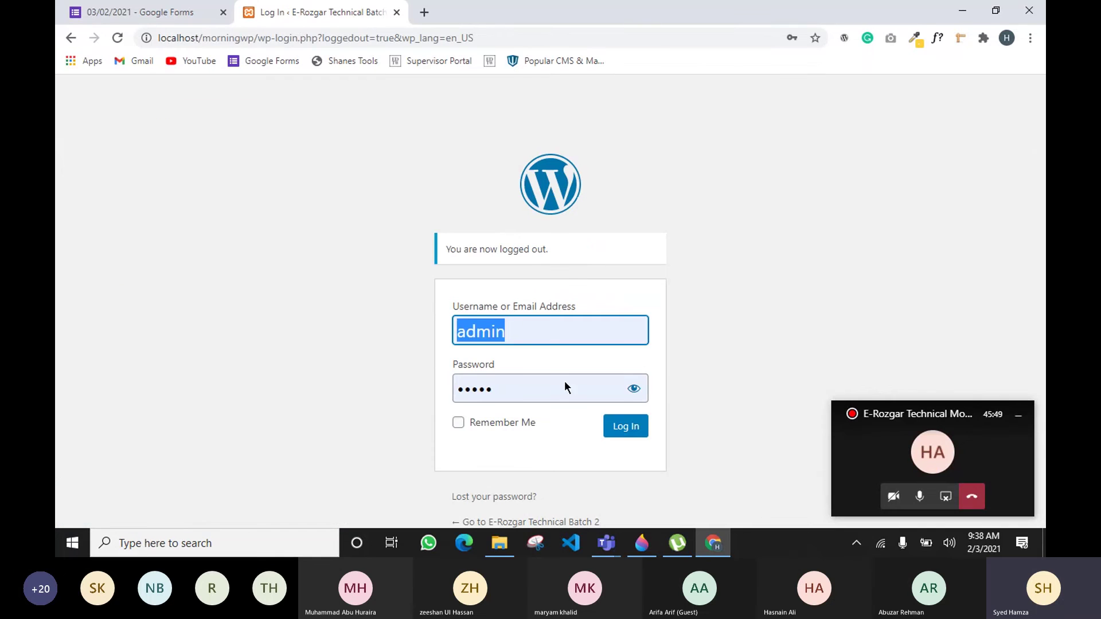
left_click(634, 390)
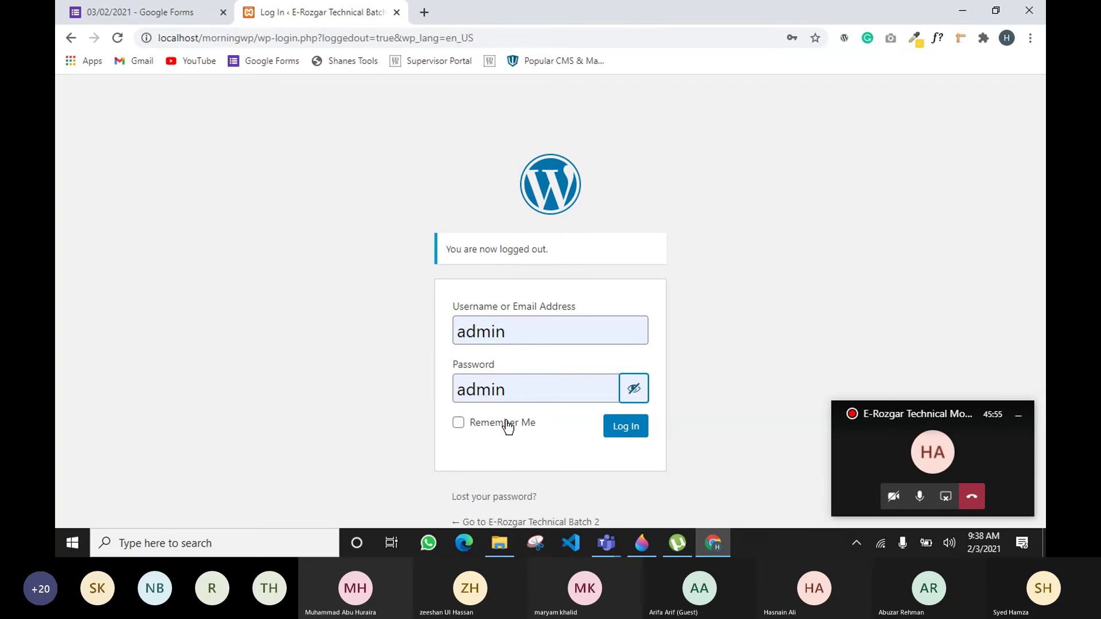
left_click(698, 189)
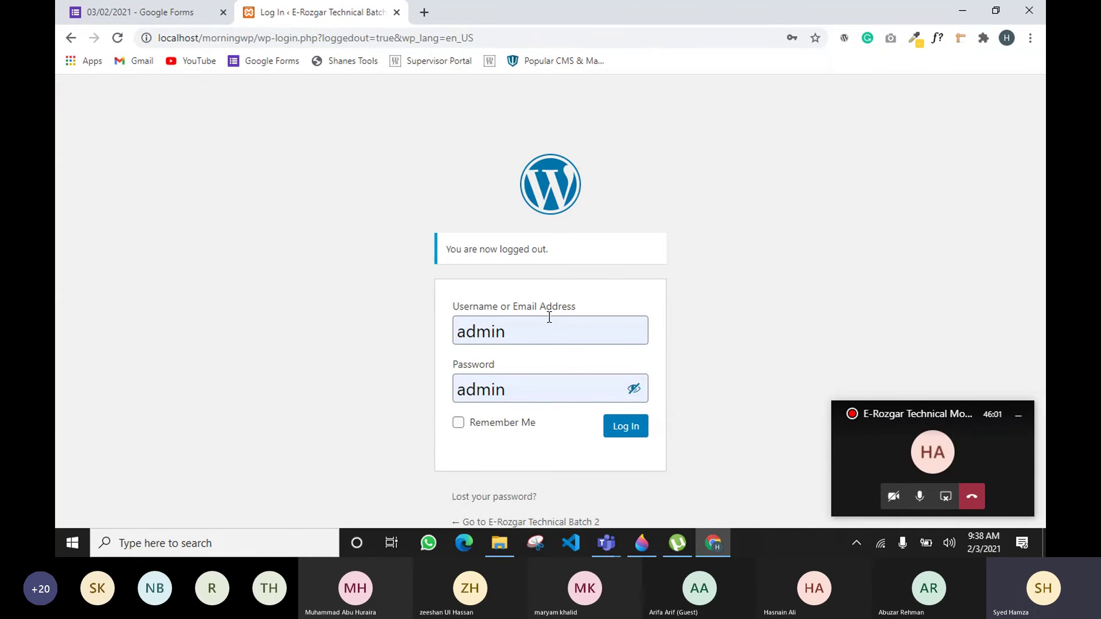
Step: Highlight the logged-out message and the username on the login page to point them out, clearing each selection
left_click_drag(413, 242, 583, 249)
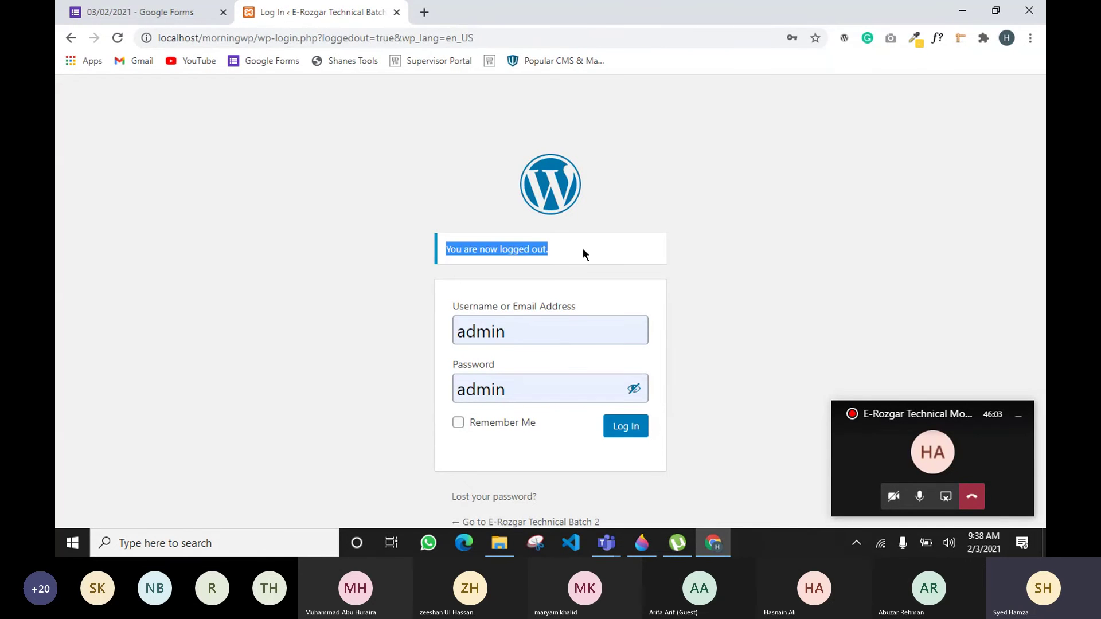
left_click(711, 250)
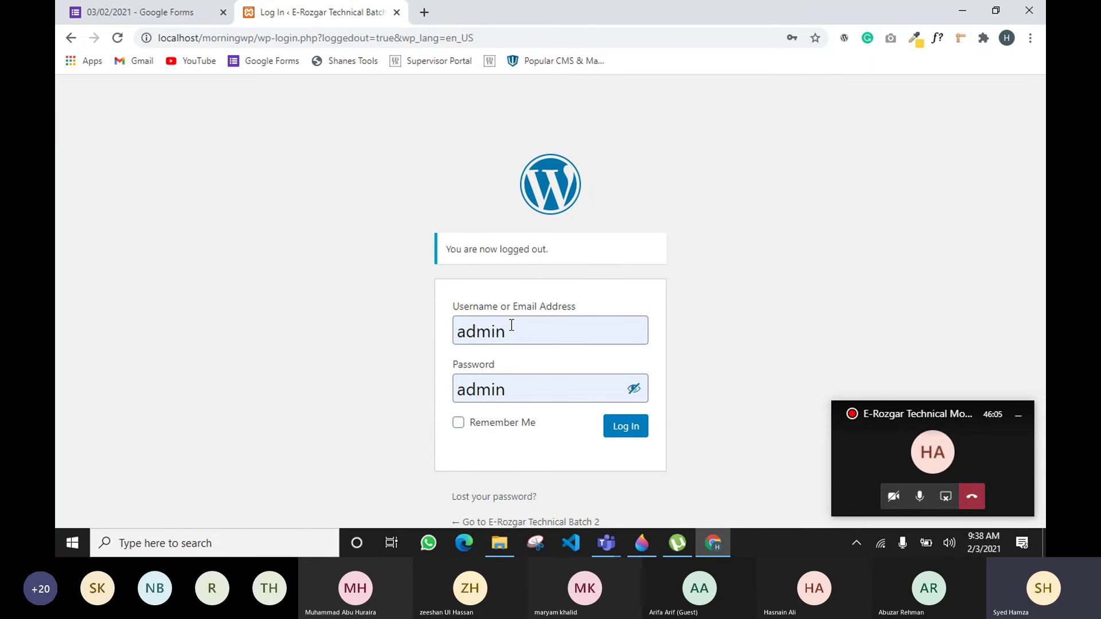
left_click_drag(508, 331, 423, 337)
left_click(723, 298)
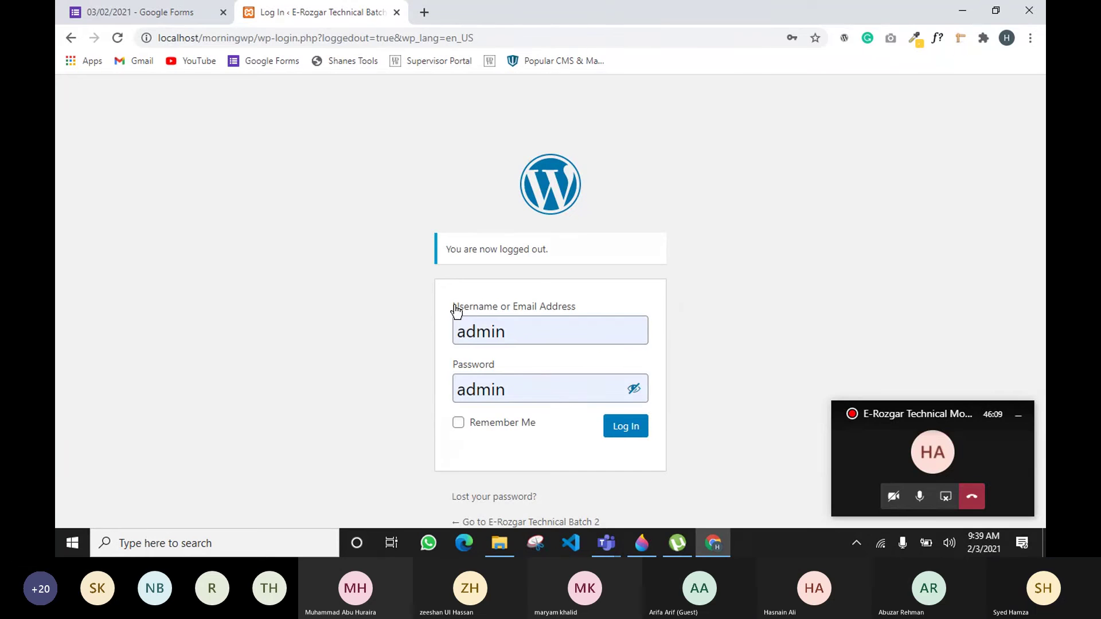
Step: Bring up the E-Rozgar Technical Morning meeting in Teams, check the participants' raised hands and return to the login page
left_click(914, 450)
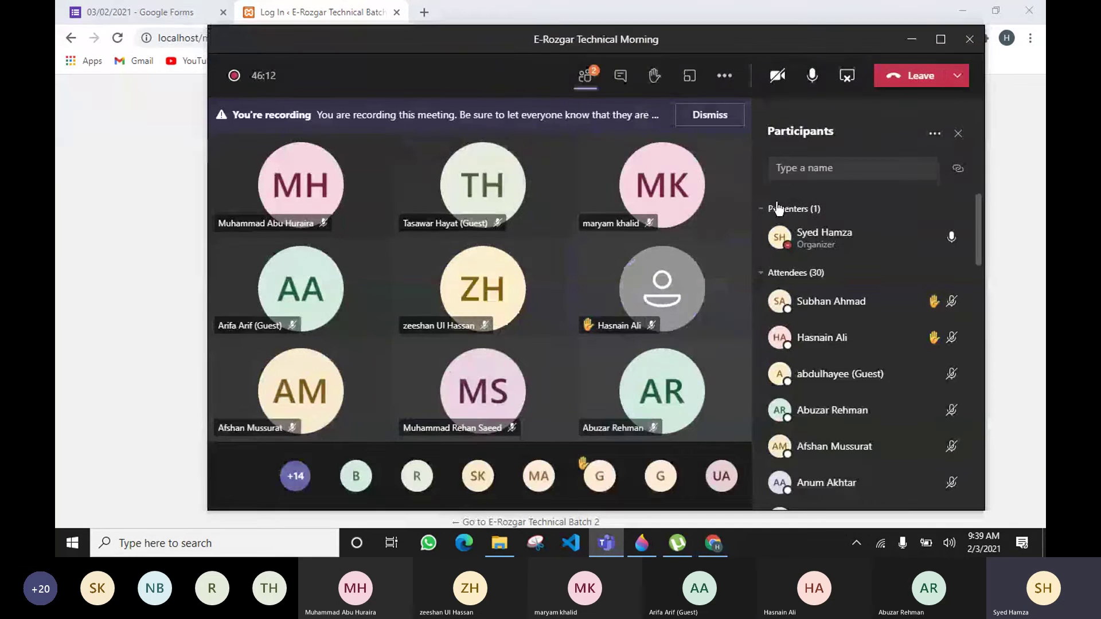
left_click_drag(798, 47, 787, 44)
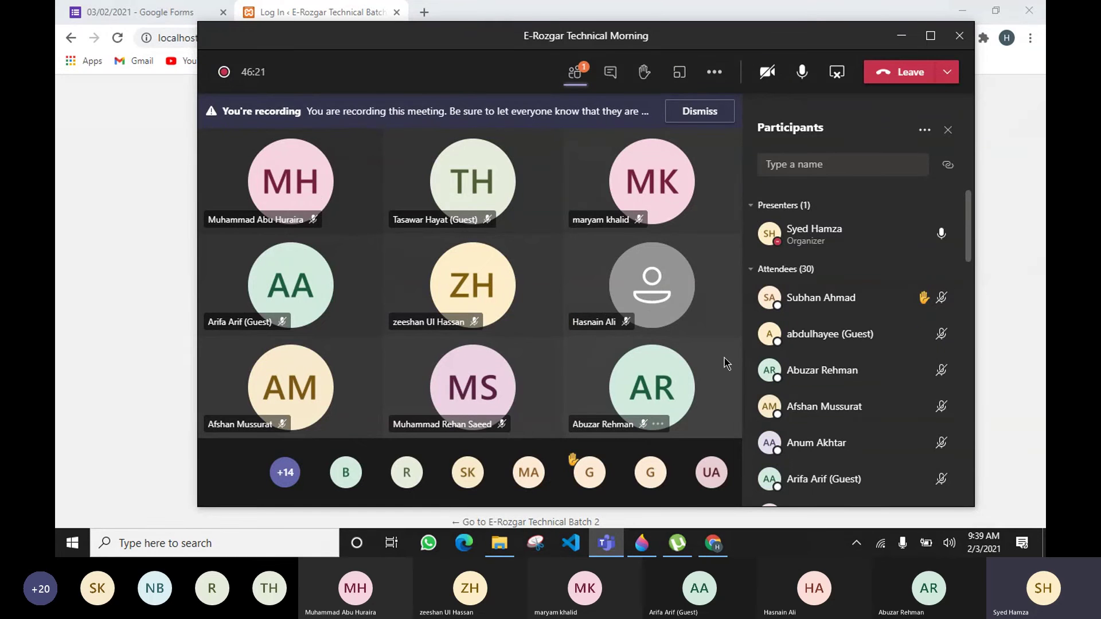
left_click(984, 322)
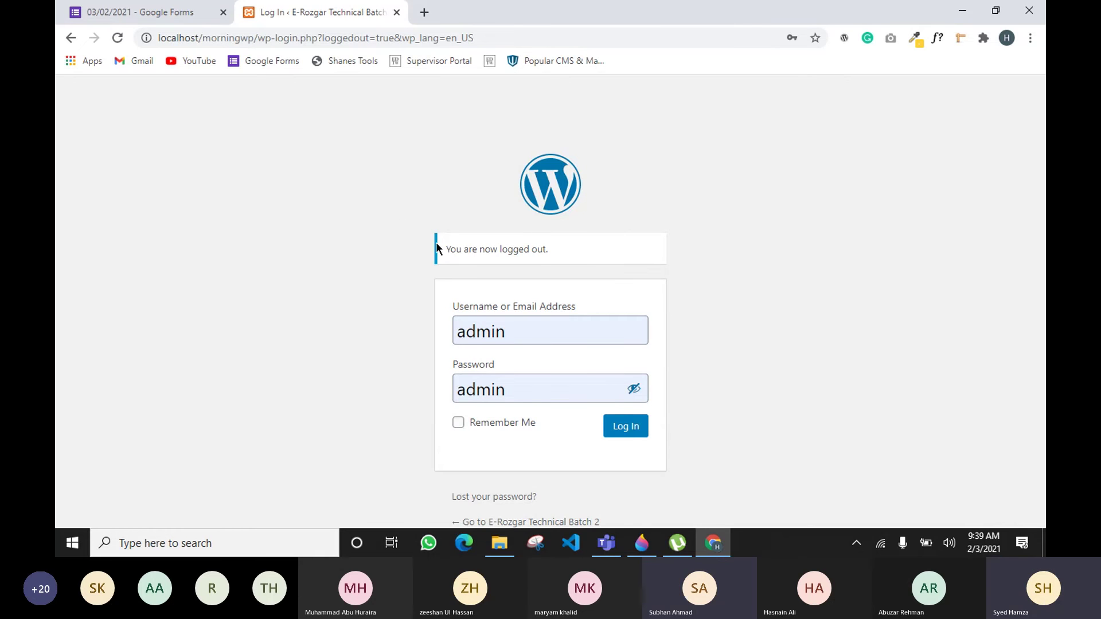
Step: Switch to Paint 3D and handwrite the word "Code" near the top of the canvas with the blue 5px Marker
left_click(642, 543)
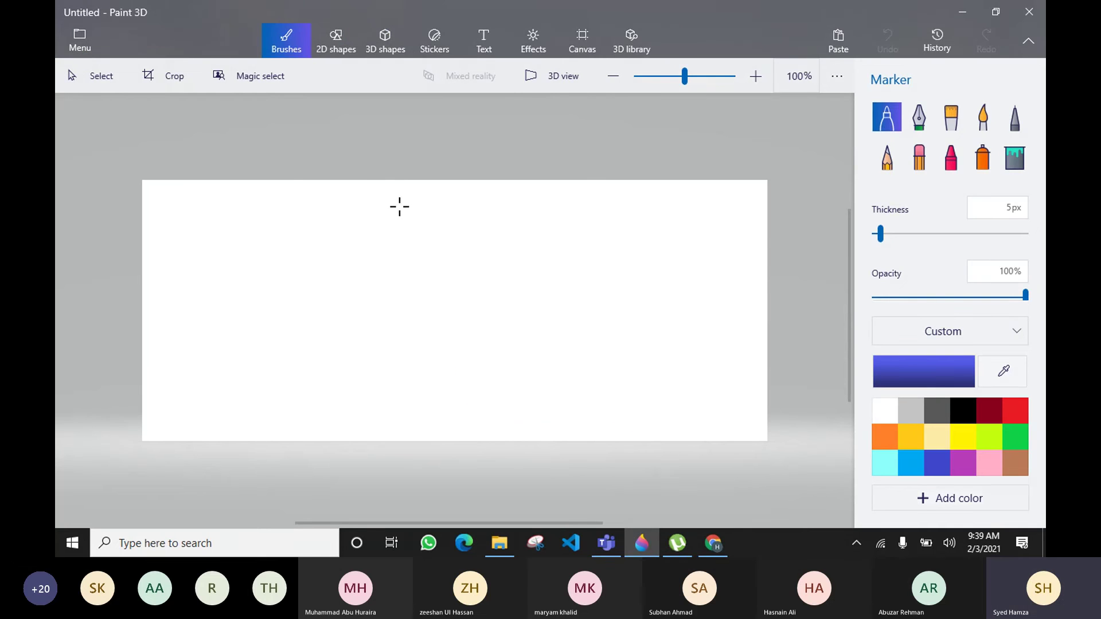
mouse_move(403, 205)
left_mouse_down()
mouse_move(373, 213)
mouse_move(384, 237)
mouse_move(432, 236)
mouse_move(452, 216)
mouse_move(465, 233)
mouse_move(464, 194)
mouse_move(483, 243)
left_mouse_up()
mouse_move(485, 223)
left_mouse_down()
mouse_move(493, 214)
mouse_move(498, 239)
mouse_move(513, 239)
left_mouse_up()
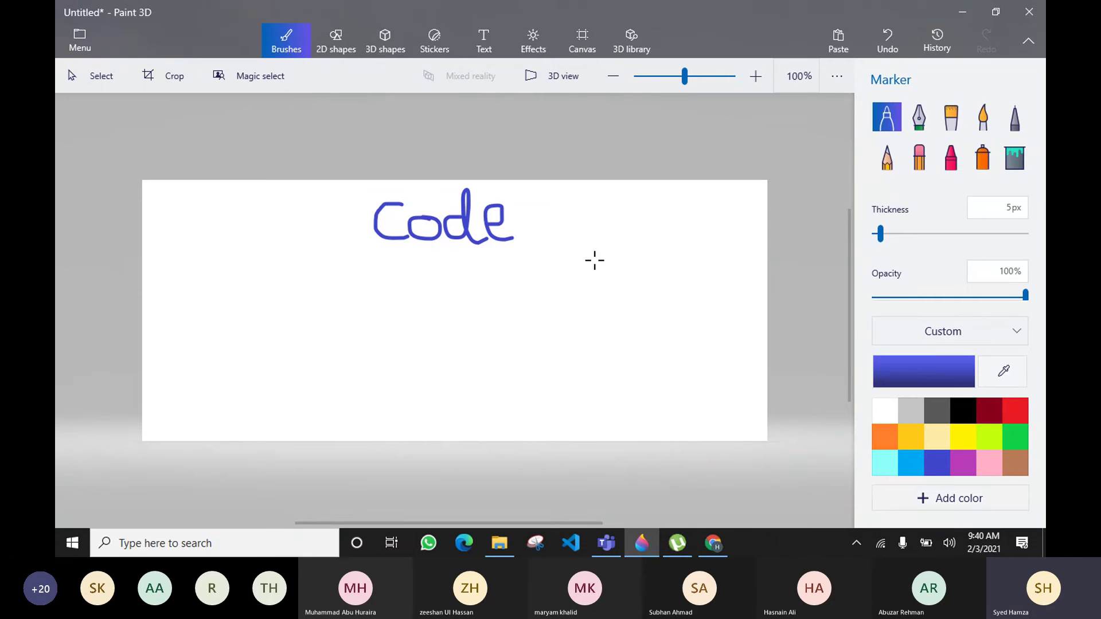
Step: Draw an arrow from "Code" to the handwritten word "software" and another arrow from it to a page outline with four text lines
mouse_move(408, 261)
left_mouse_down()
mouse_move(413, 288)
mouse_move(341, 285)
mouse_move(288, 311)
mouse_move(314, 312)
mouse_move(294, 360)
mouse_move(329, 344)
mouse_move(314, 344)
mouse_move(339, 373)
mouse_move(339, 339)
mouse_move(354, 367)
mouse_move(371, 338)
mouse_move(395, 359)
mouse_move(415, 337)
mouse_move(439, 360)
mouse_move(464, 347)
mouse_move(529, 347)
mouse_move(528, 364)
left_mouse_up()
mouse_move(556, 328)
left_mouse_down()
mouse_move(570, 408)
mouse_move(646, 386)
mouse_move(636, 312)
mouse_move(562, 304)
mouse_move(557, 335)
left_mouse_up()
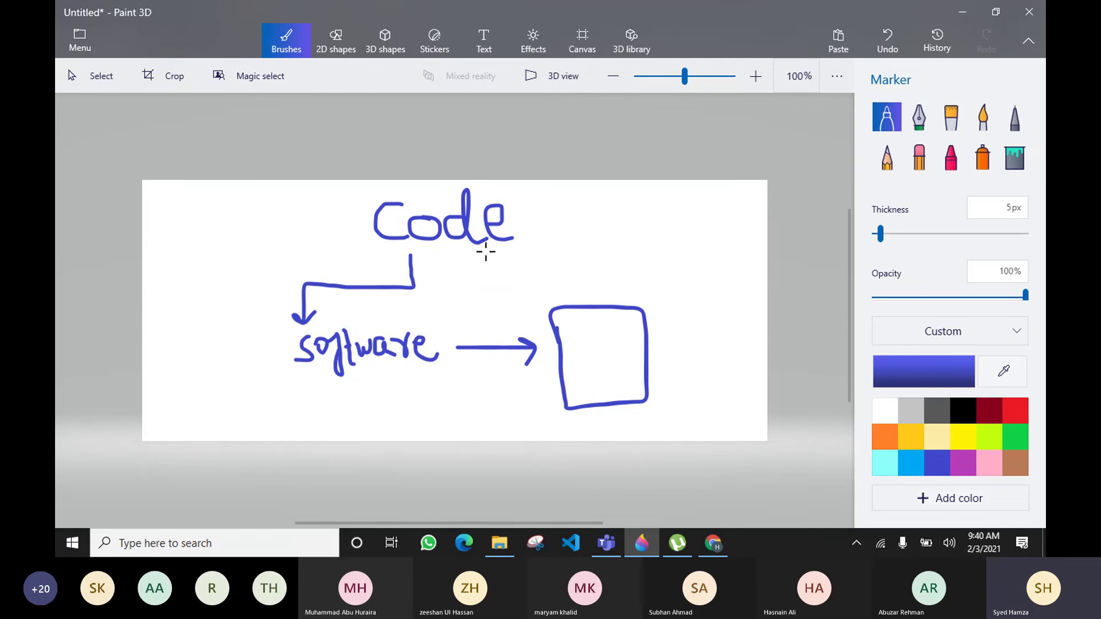
mouse_move(524, 216)
left_mouse_down()
mouse_move(611, 290)
mouse_move(592, 276)
mouse_move(618, 270)
left_mouse_up()
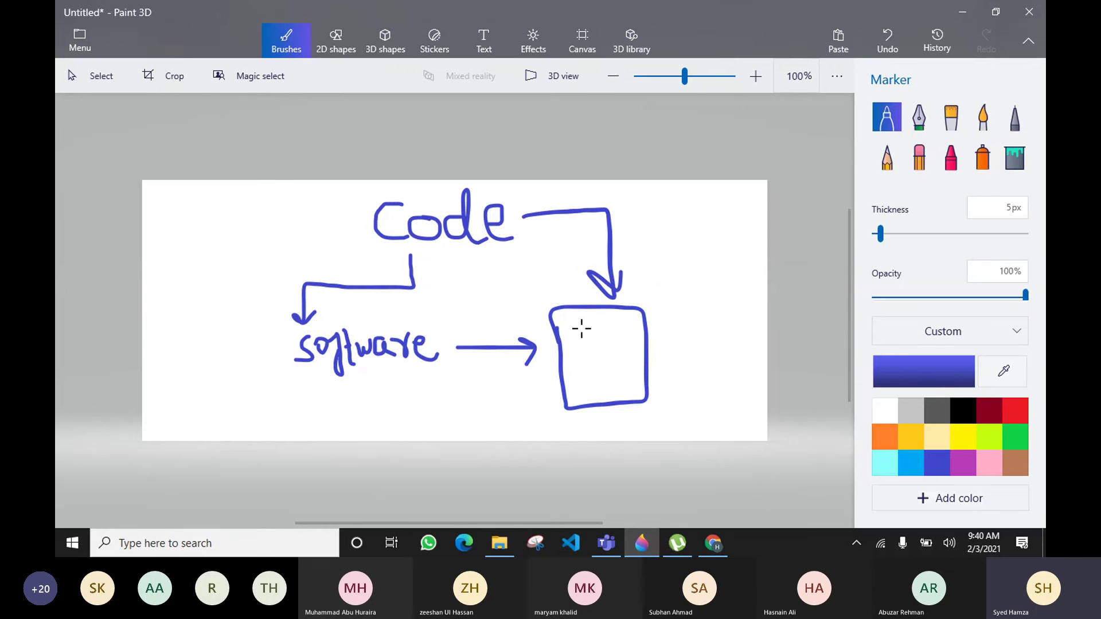
key("ctrl+z")
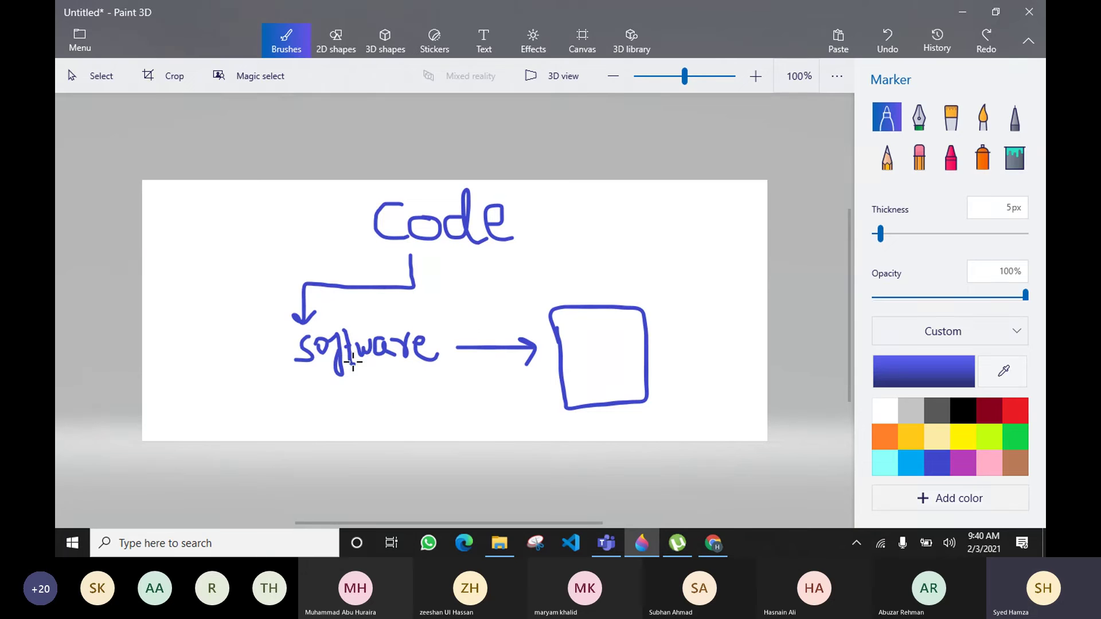
mouse_move(579, 328)
left_mouse_down()
mouse_move(616, 329)
mouse_move(622, 380)
left_mouse_up()
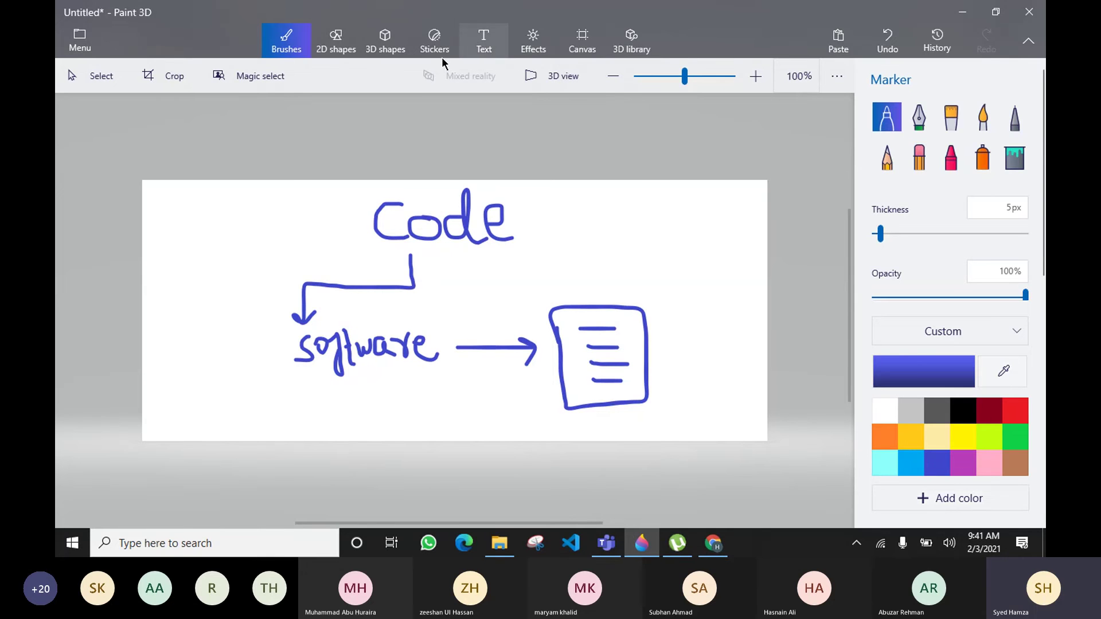
mouse_move(660, 206)
left_mouse_down()
mouse_move(694, 244)
mouse_move(680, 196)
mouse_move(654, 192)
mouse_move(667, 215)
left_mouse_up()
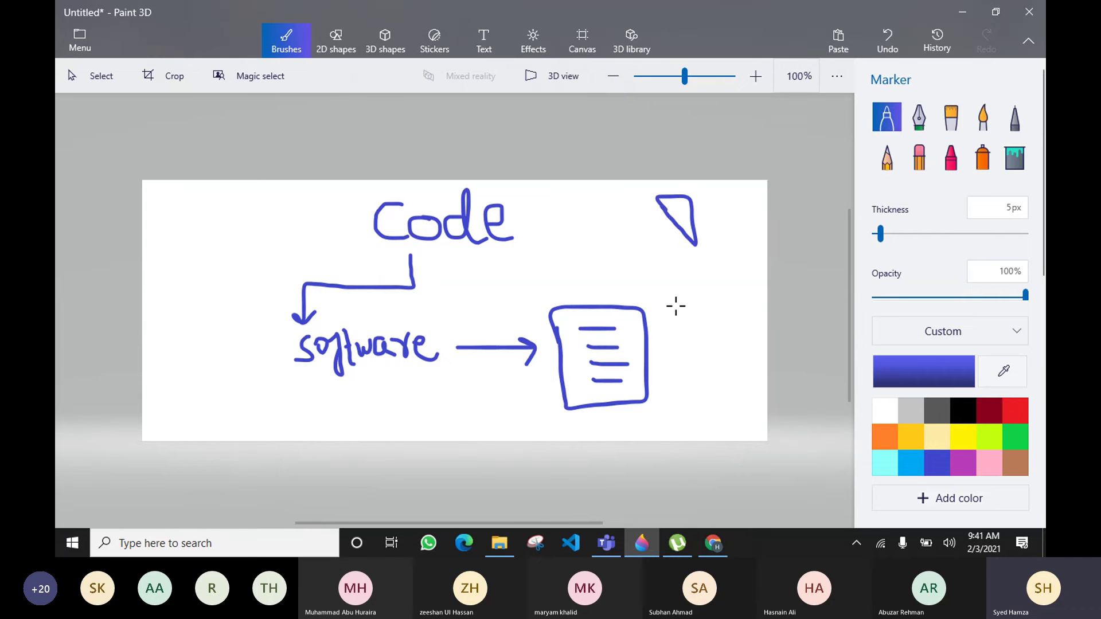
key("ctrl+z")
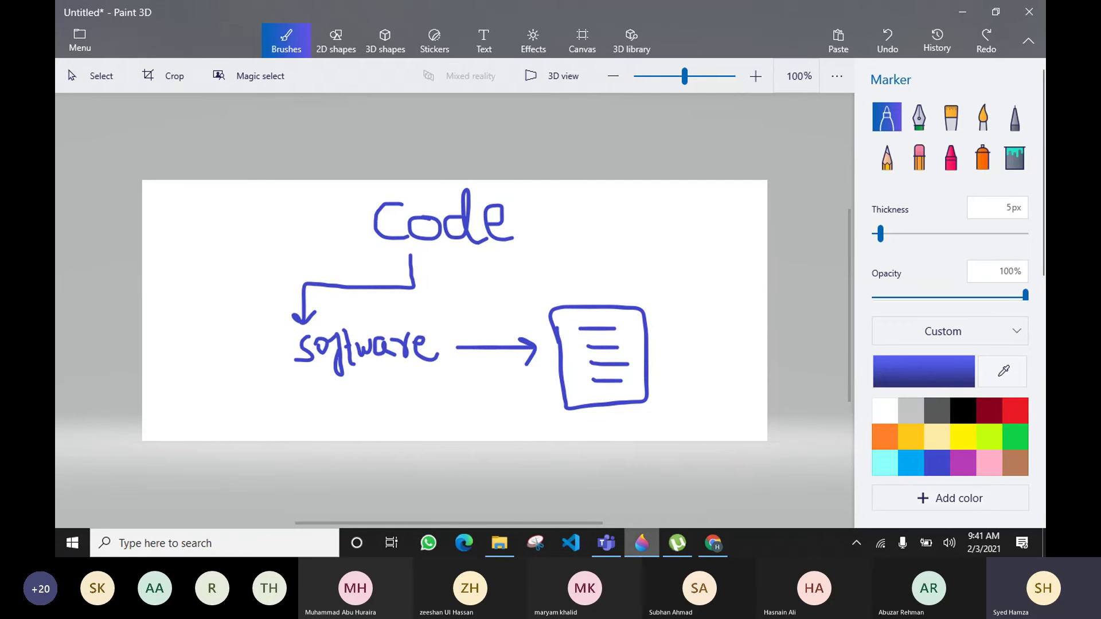
Step: Switch back to Chrome, log in to the local WordPress dashboard with the filled-in credentials and dismiss the change-password warning
left_click(700, 536)
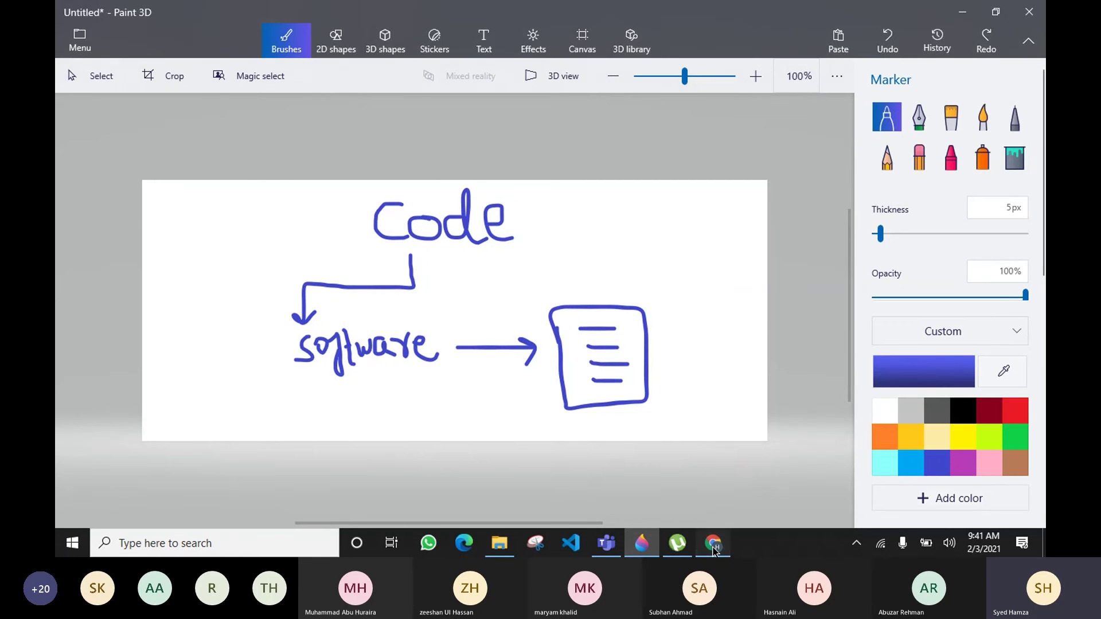
left_click(622, 435)
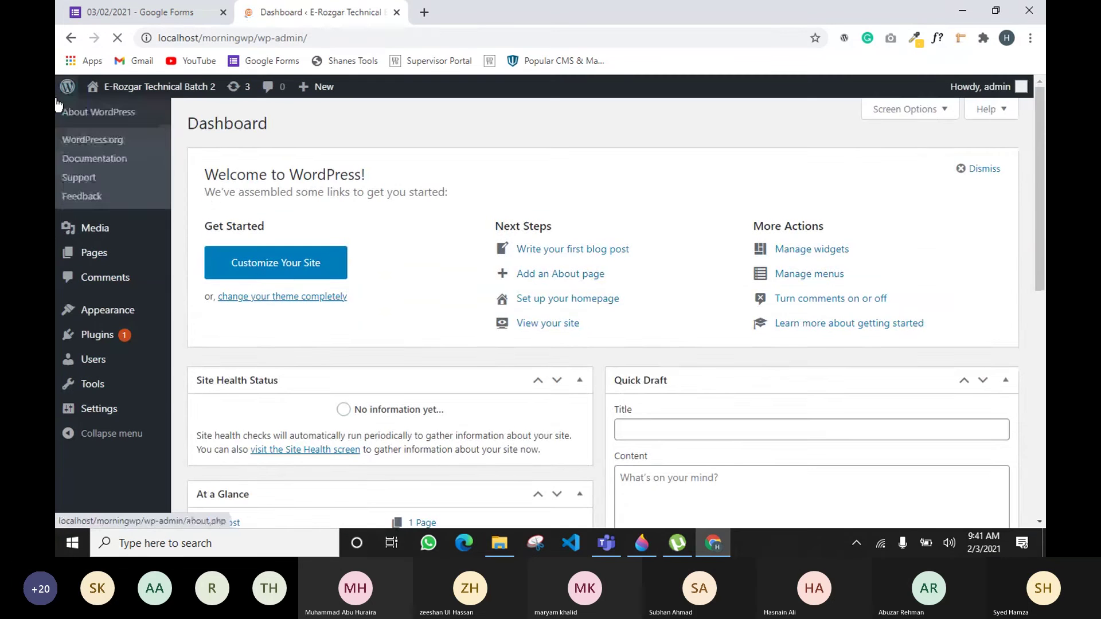
mouse_move(278, 388)
scroll(278, 388, "down", 4)
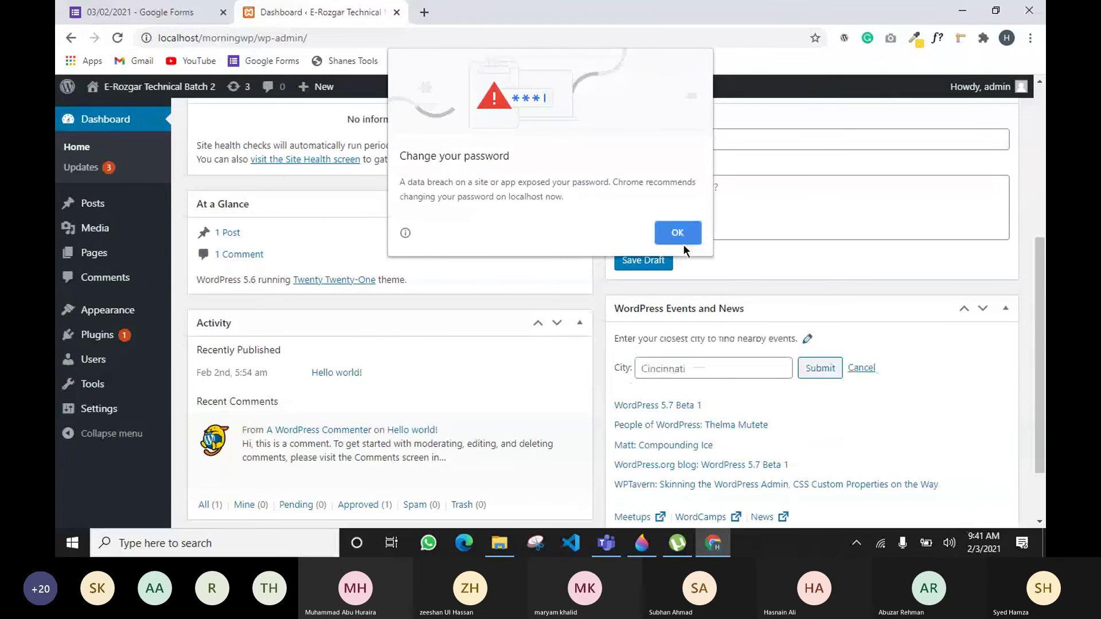
left_click(680, 234)
scroll(160, 337, "up", 5)
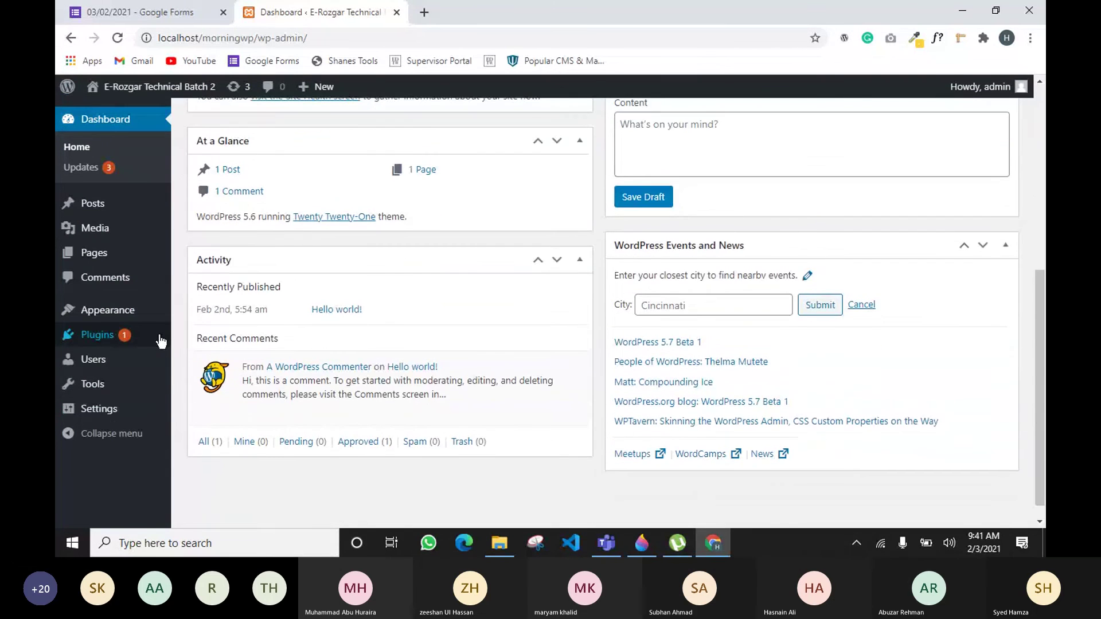
mouse_move(160, 342)
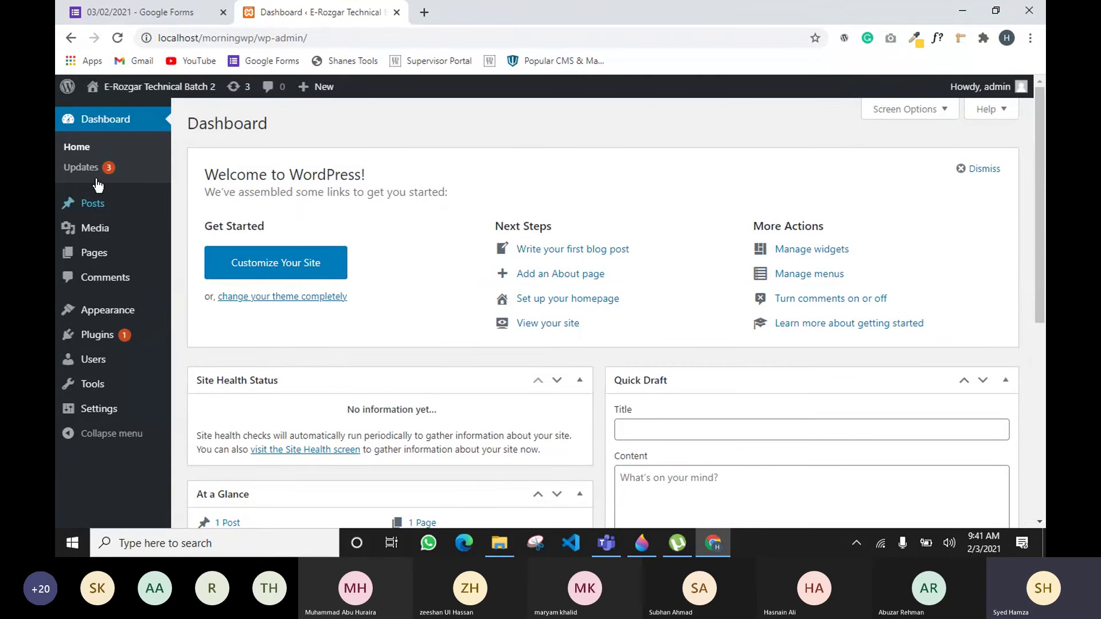
mouse_move(81, 208)
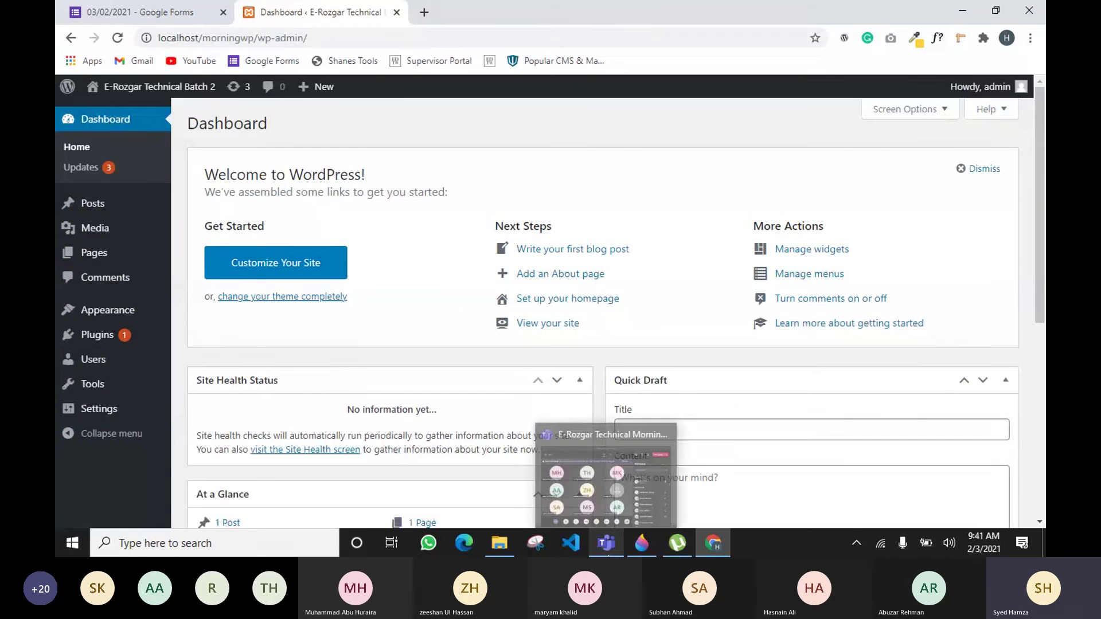
Step: Return to Paint 3D and draw a green Marker arrow from the page outline back to "software", below the blue arrow
left_click(638, 548)
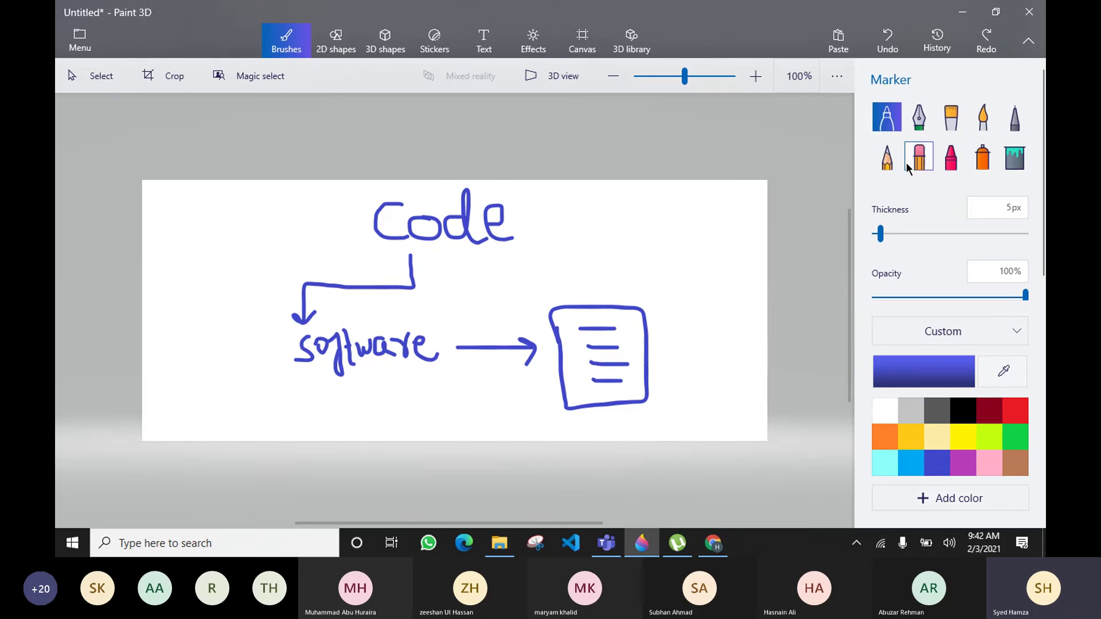
left_click(1012, 441)
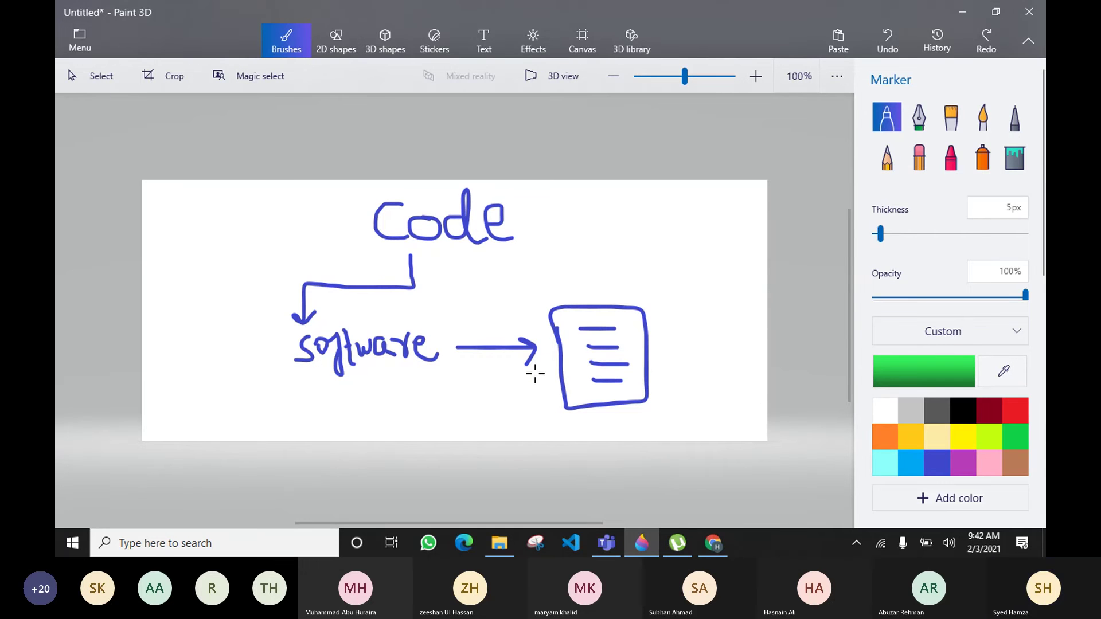
mouse_move(534, 374)
left_mouse_down()
mouse_move(442, 371)
mouse_move(457, 361)
left_mouse_up()
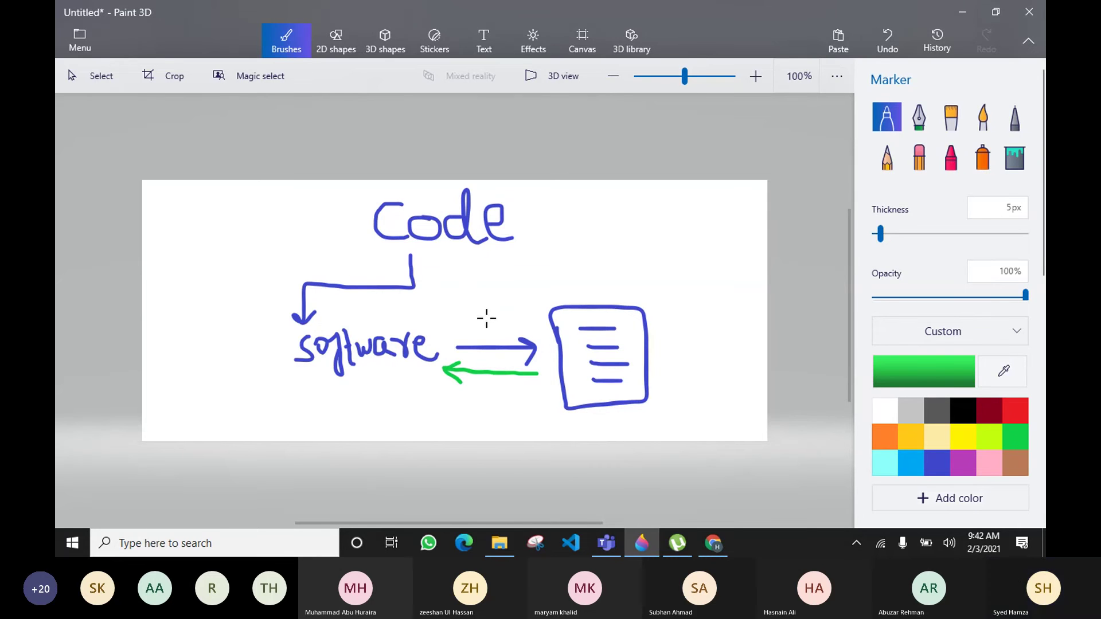
Step: Scribble a green zigzag with the 15px Calligraphy pen in the canvas's upper-right corner and rub it out with the 25px Eraser
left_click(920, 122)
mouse_move(685, 208)
left_mouse_down()
mouse_move(699, 236)
mouse_move(715, 239)
mouse_move(719, 198)
mouse_move(738, 201)
mouse_move(740, 190)
left_mouse_up()
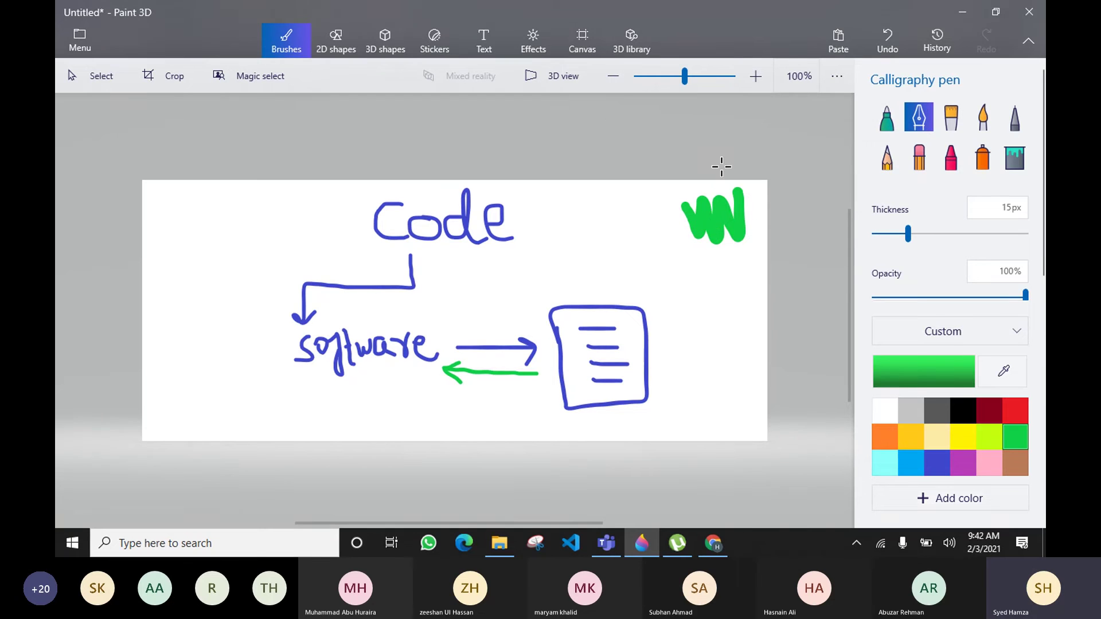
left_click(919, 159)
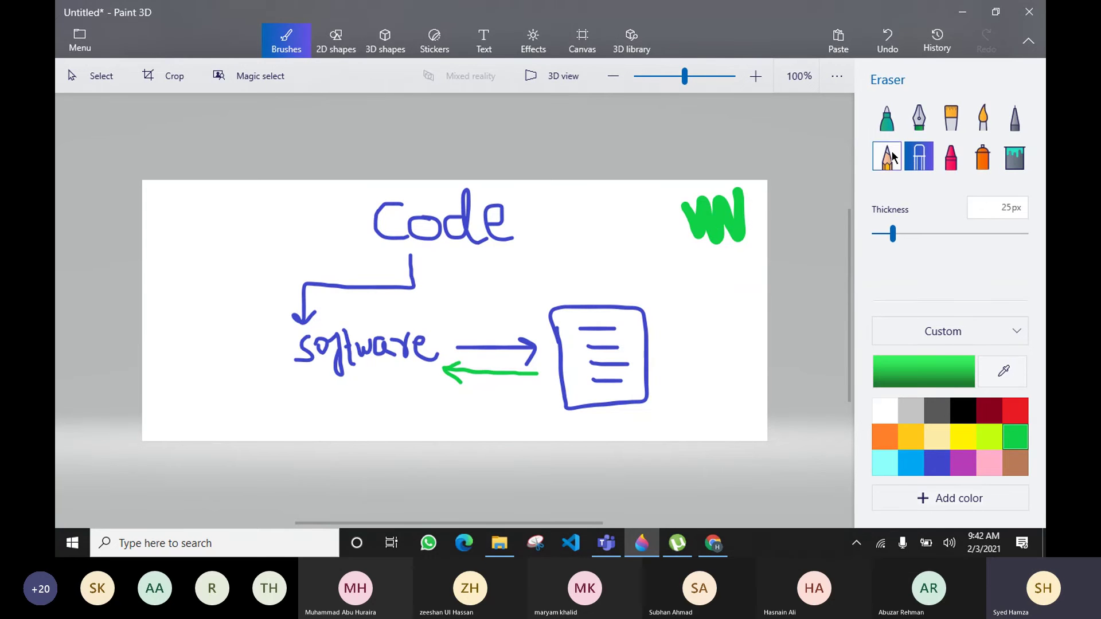
mouse_move(746, 240)
left_mouse_down()
mouse_move(724, 221)
mouse_move(738, 188)
mouse_move(748, 251)
left_mouse_up()
mouse_move(745, 208)
left_mouse_down()
mouse_move(718, 243)
mouse_move(729, 226)
mouse_move(688, 200)
mouse_move(707, 237)
left_mouse_up()
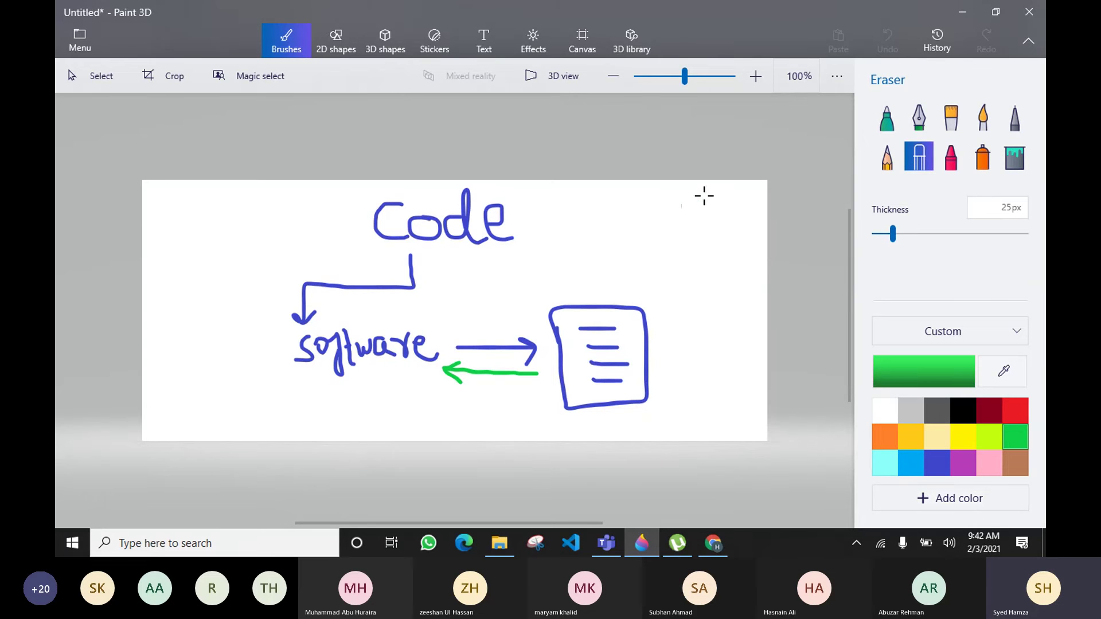
left_click_drag(703, 195, 711, 193)
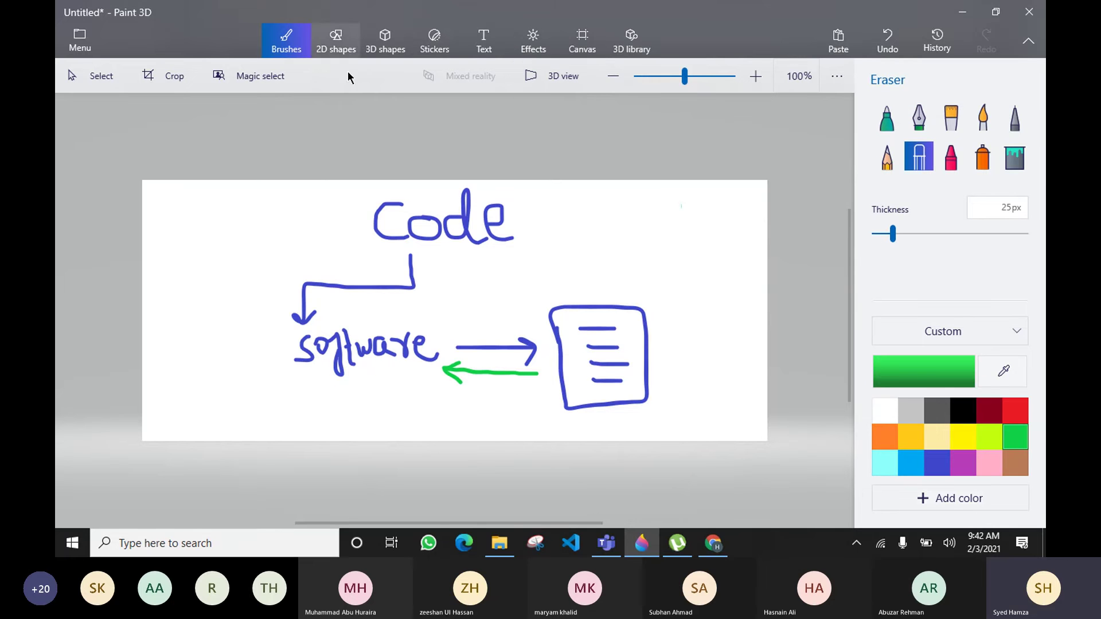
Step: Search Windows for "paint", open the Paint app and draw a black looping freehand stroke on the blank canvas
left_click(247, 539)
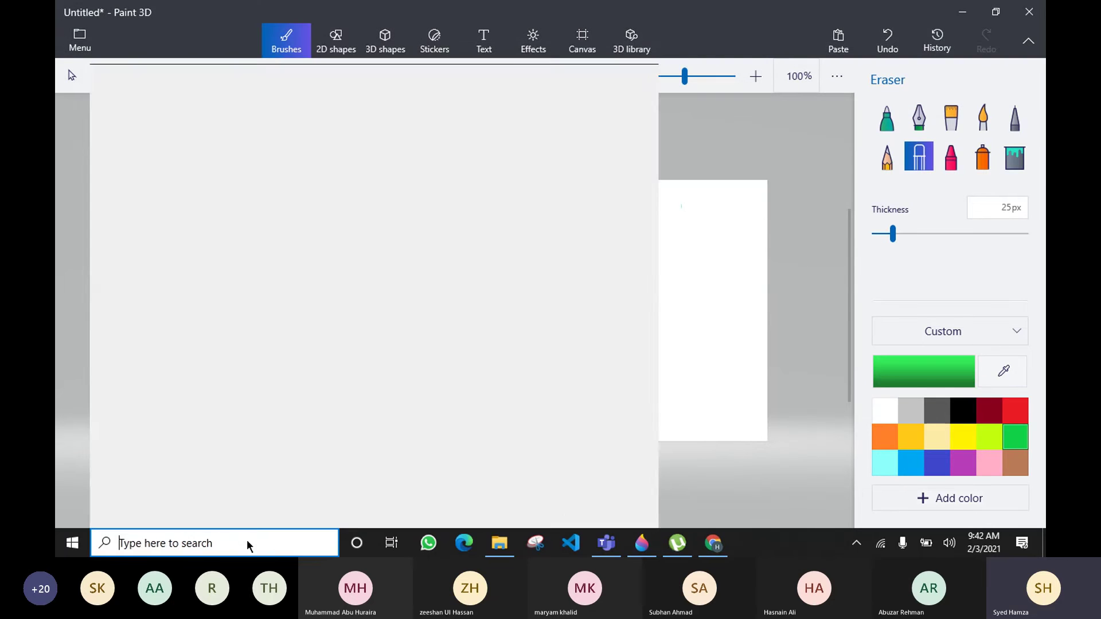
type("paint")
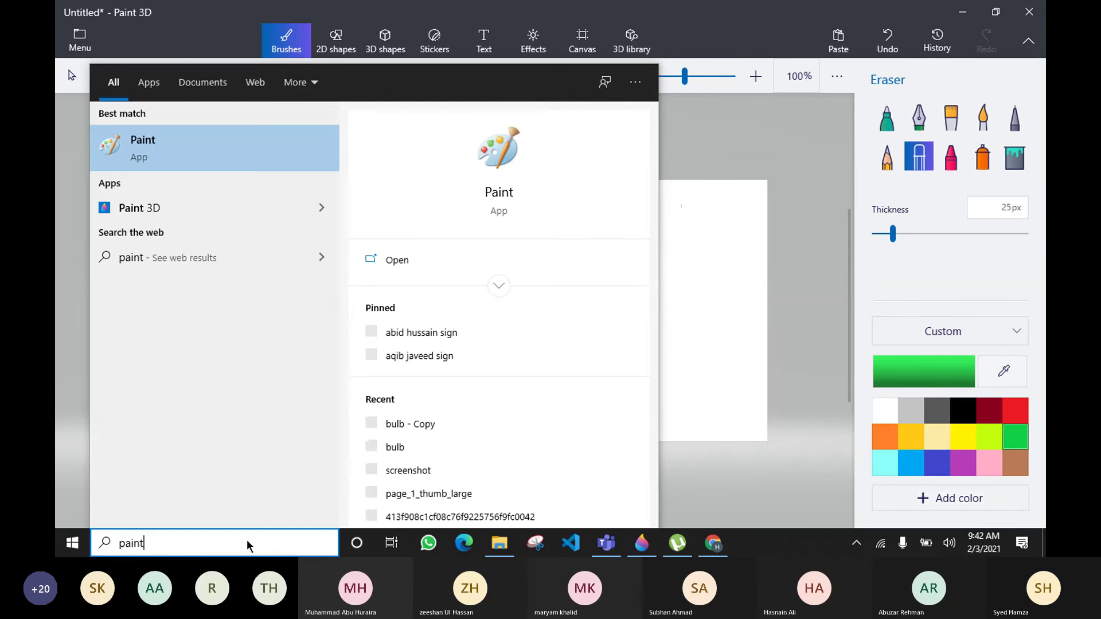
key("Escape")
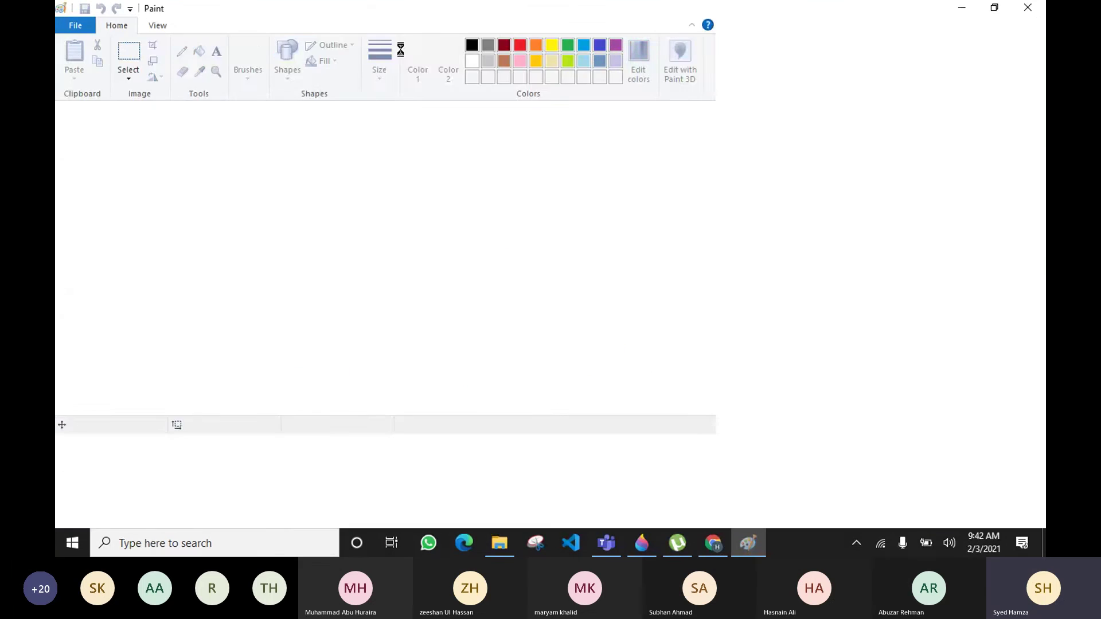
mouse_move(286, 165)
left_mouse_down()
mouse_move(474, 224)
mouse_move(549, 302)
left_mouse_up()
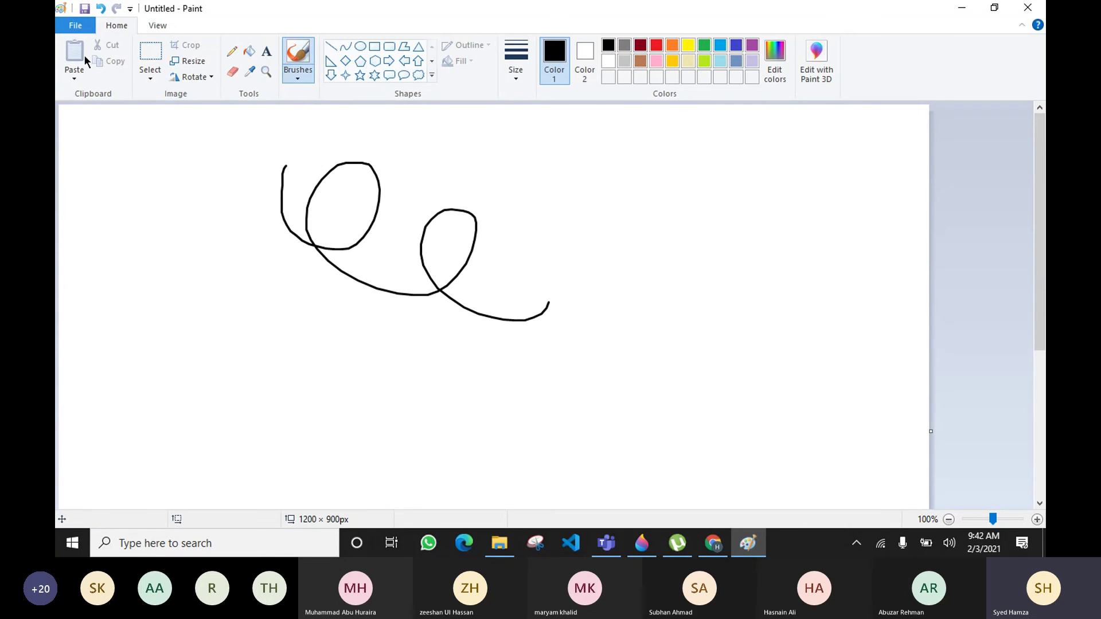
Step: Return to Paint 3D, draw a tiny flattened 2D circle in the canvas's upper-right area and rub it out with the 25px Eraser
left_click(961, 7)
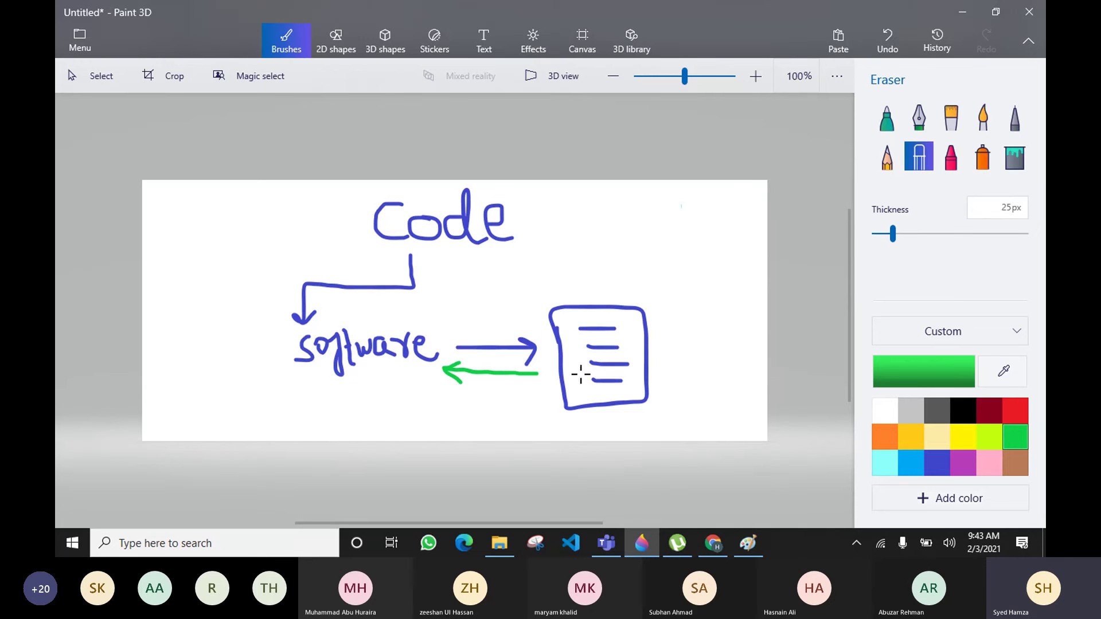
left_click(344, 45)
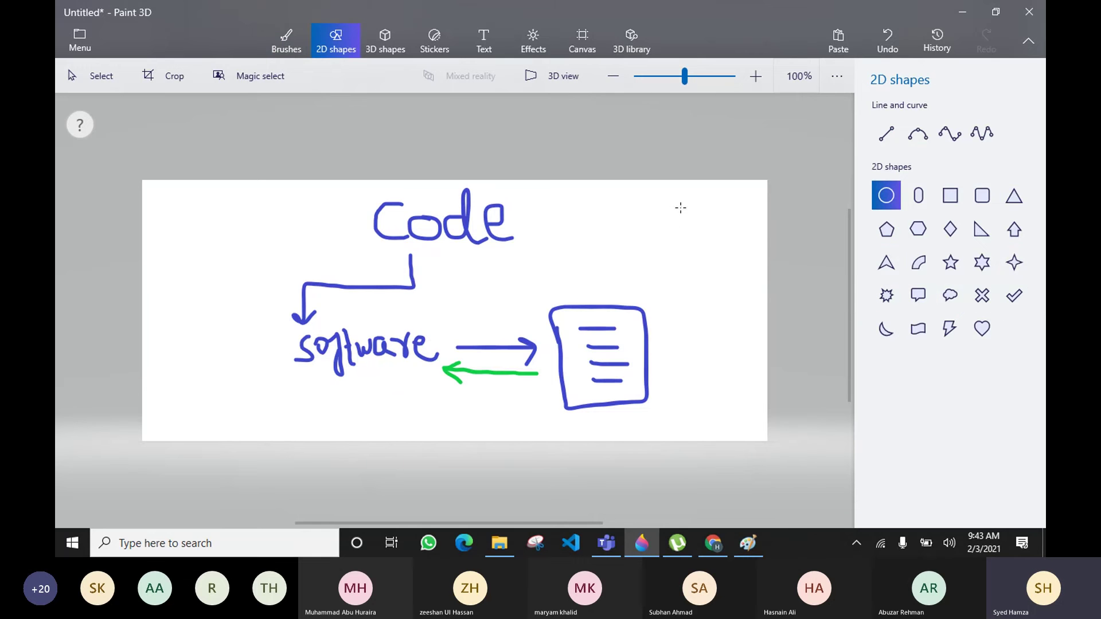
left_click_drag(694, 200, 682, 201)
left_click(709, 287)
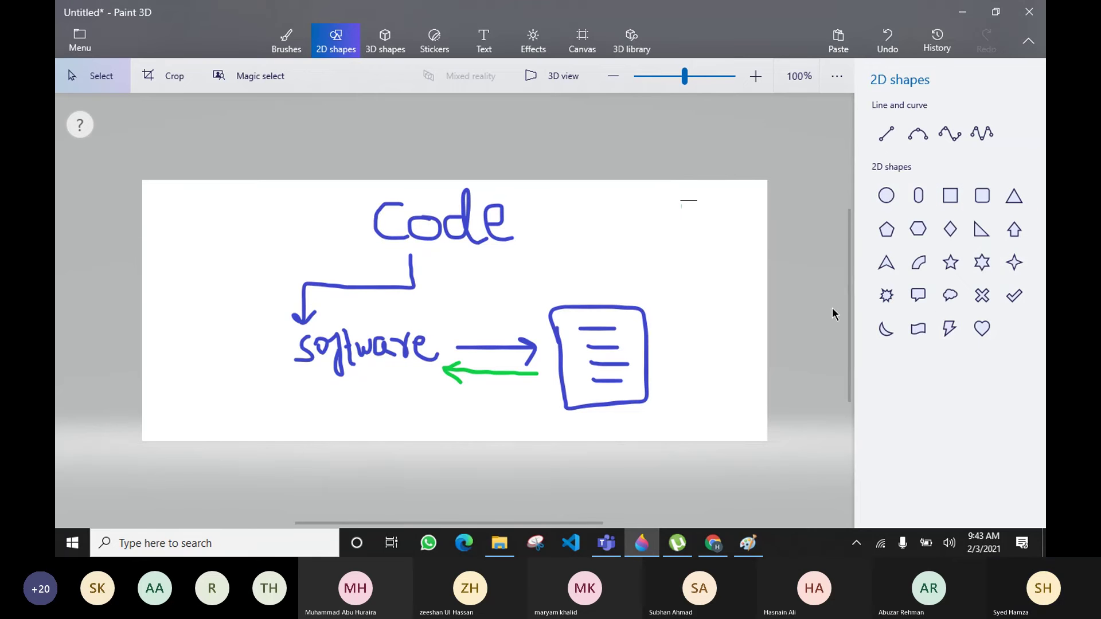
left_click(286, 42)
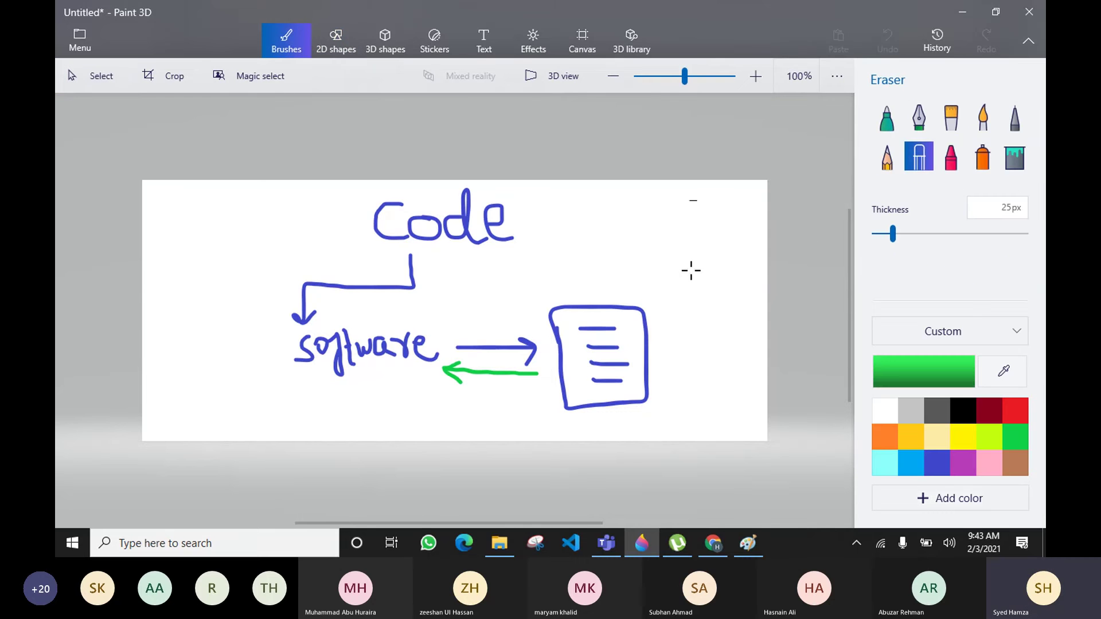
Step: Draw a narrow green four-sided outline with the 5px Marker in the canvas's upper-right area and rub it out with the 25px Eraser
left_click(881, 110)
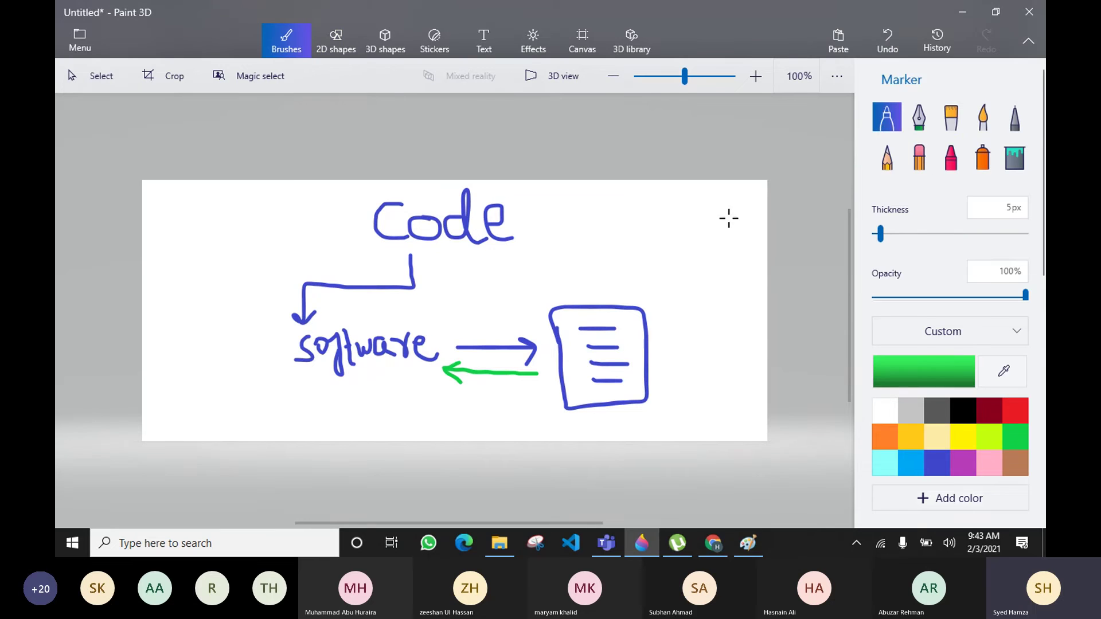
mouse_move(672, 208)
left_mouse_down()
mouse_move(708, 283)
mouse_move(688, 283)
mouse_move(675, 208)
left_mouse_up()
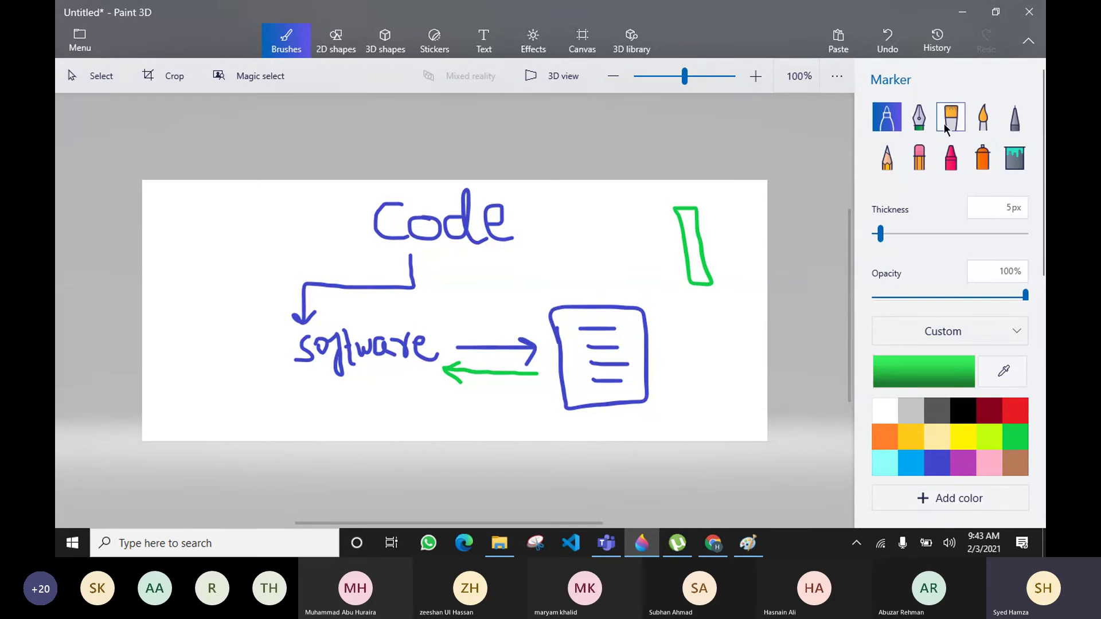
left_click(918, 156)
mouse_move(713, 250)
left_mouse_down()
mouse_move(688, 209)
mouse_move(679, 218)
mouse_move(692, 280)
mouse_move(698, 232)
left_mouse_up()
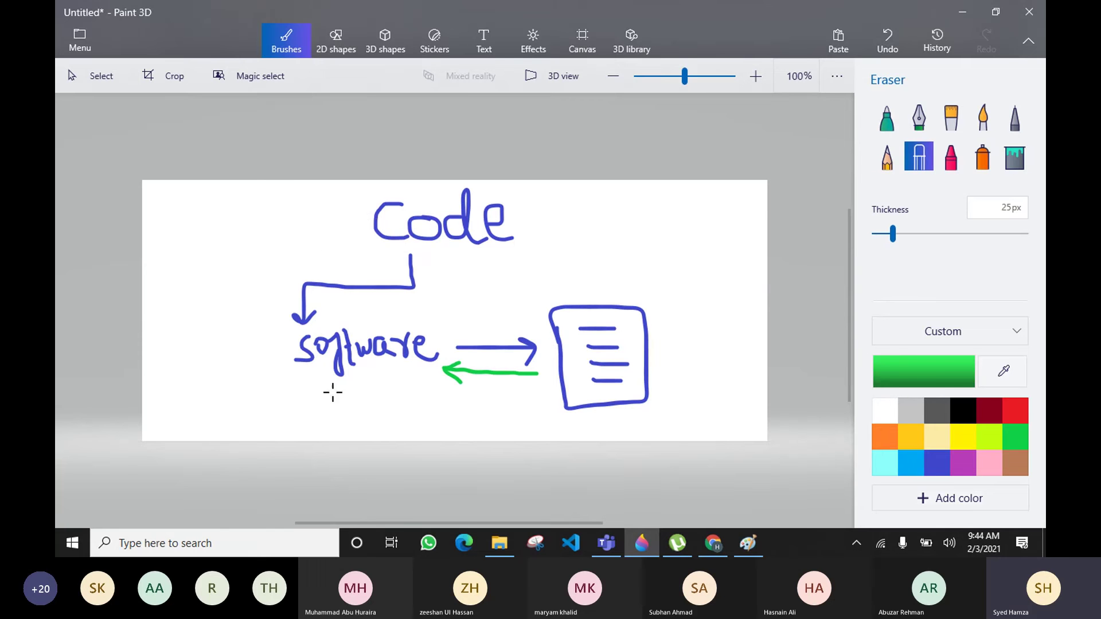
Step: Write "WP" in green with the 5px Marker directly below the word "software"
left_click_drag(329, 385, 348, 396)
left_click(886, 117)
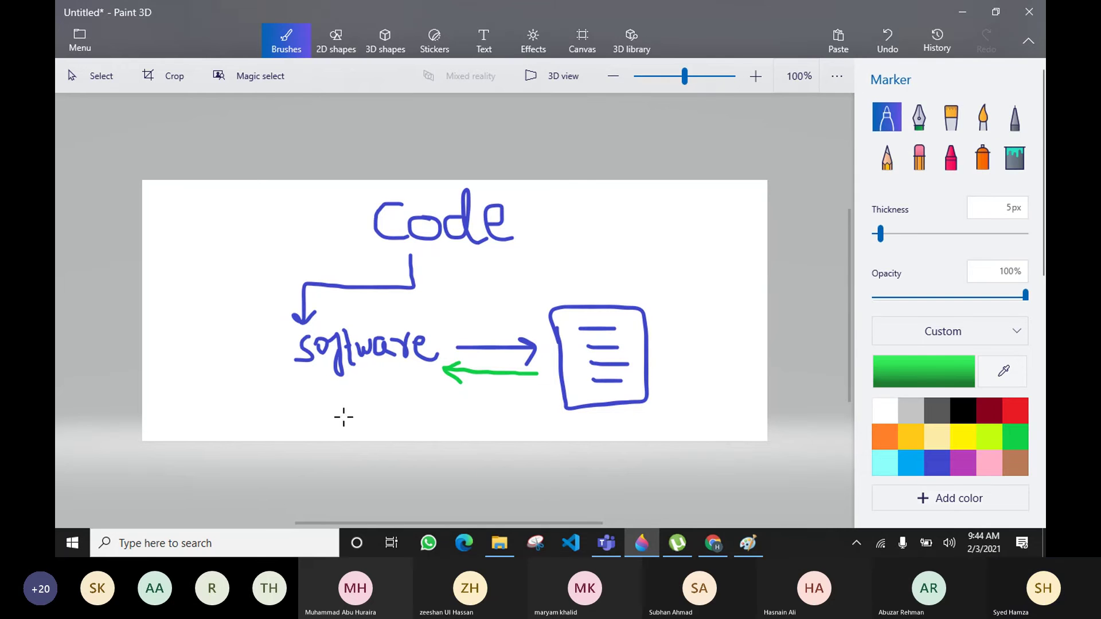
mouse_move(322, 394)
left_mouse_down()
mouse_move(330, 424)
mouse_move(351, 421)
mouse_move(358, 395)
mouse_move(381, 437)
left_mouse_up()
mouse_move(373, 394)
left_mouse_down()
mouse_move(392, 404)
mouse_move(374, 420)
left_mouse_up()
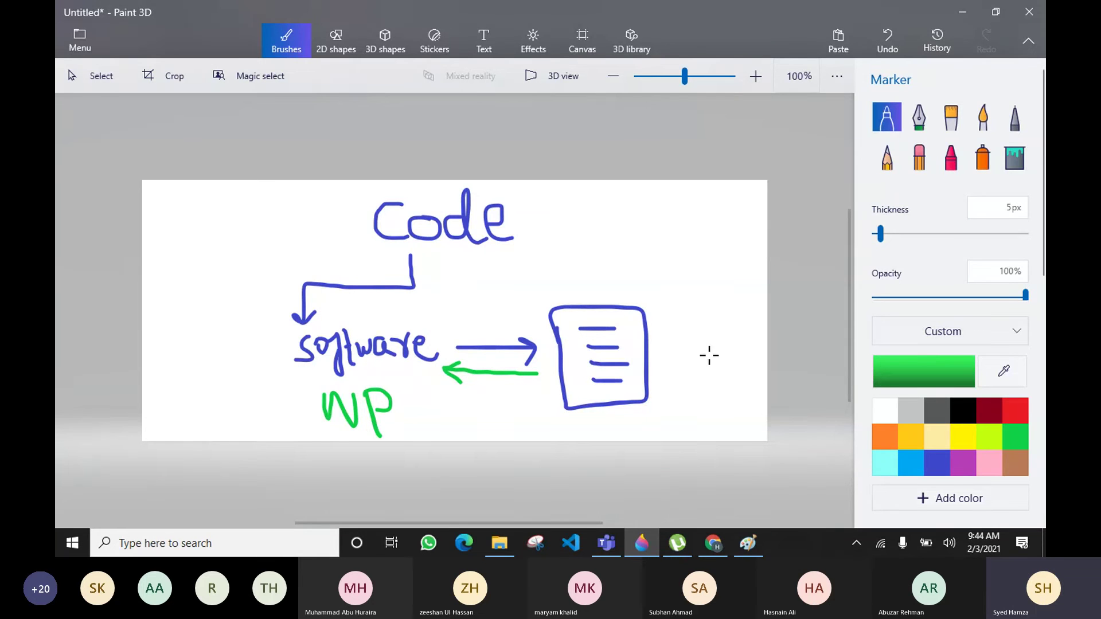
Step: Write "Site" in green beside the page outline's right edge, undoing the first stray stroke
left_click_drag(666, 317, 682, 323)
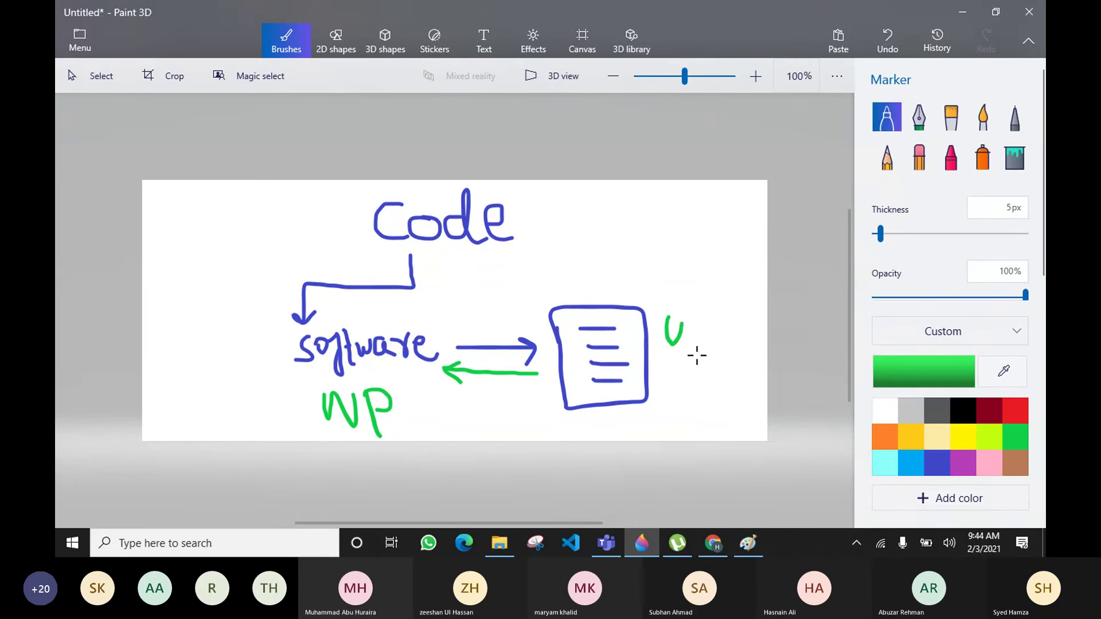
key("ctrl+z")
mouse_move(681, 317)
left_mouse_down()
mouse_move(666, 343)
mouse_move(712, 344)
mouse_move(720, 320)
mouse_move(739, 347)
left_mouse_up()
left_click(693, 316)
left_click_drag(691, 315, 700, 315)
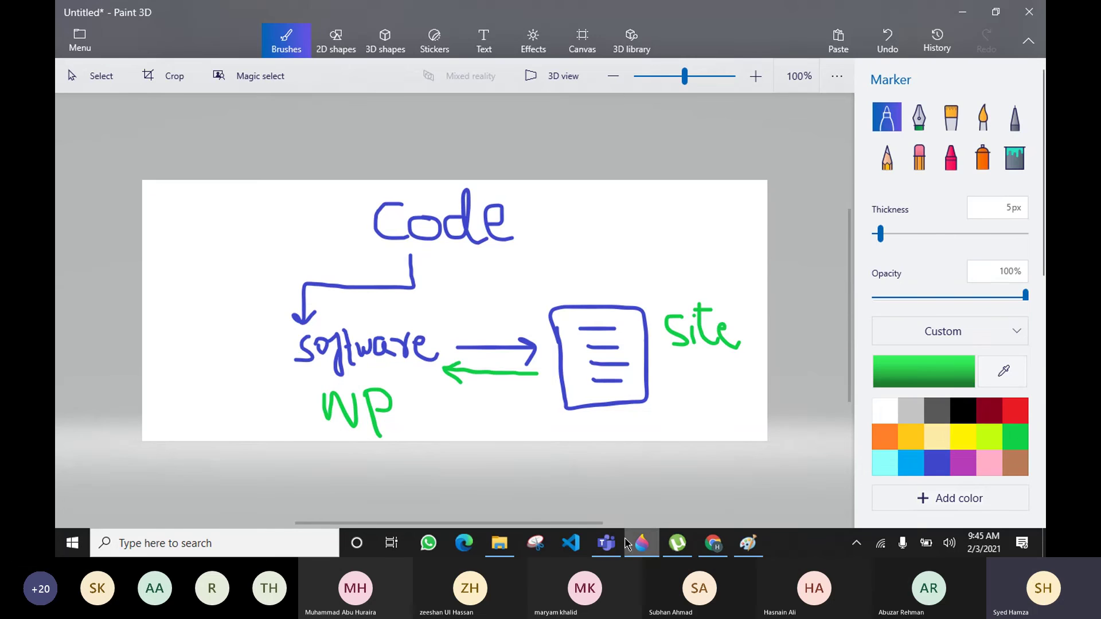
Step: Switch to Chrome, open the WordPress page for uploading new media, and open its file picker and close it without choosing a file
left_click(717, 551)
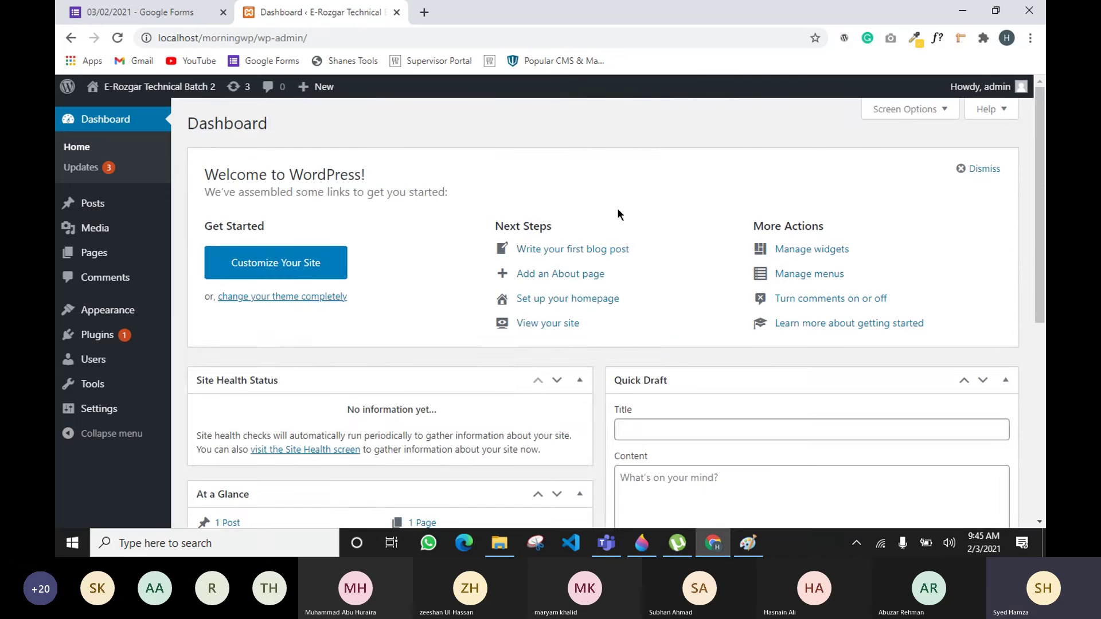
scroll(526, 351, "down", 5)
scroll(526, 351, "up", 5)
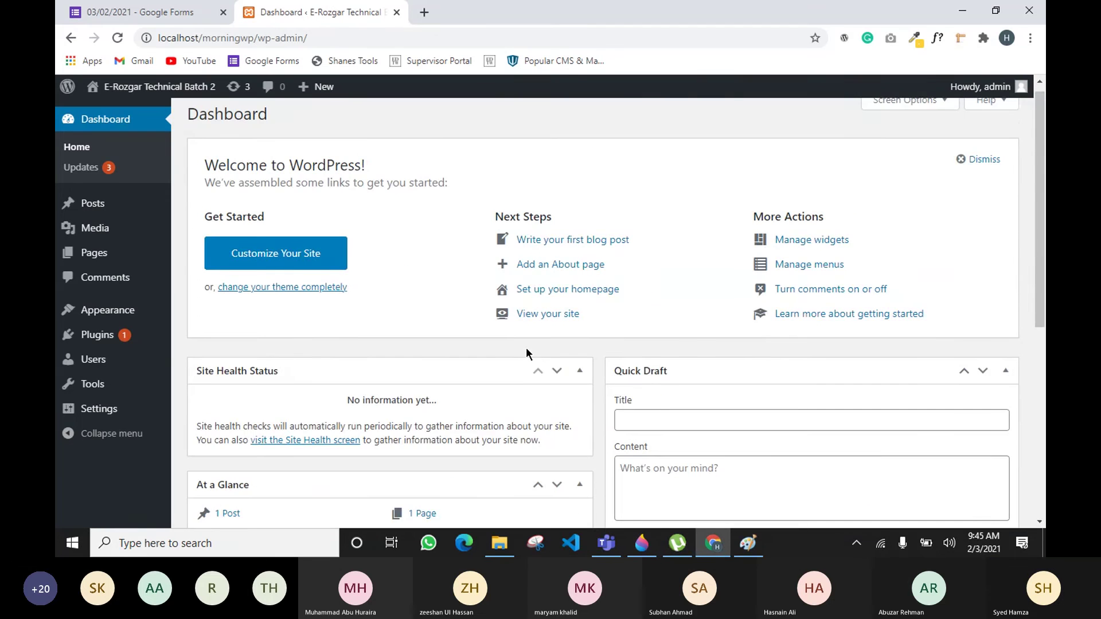
mouse_move(98, 238)
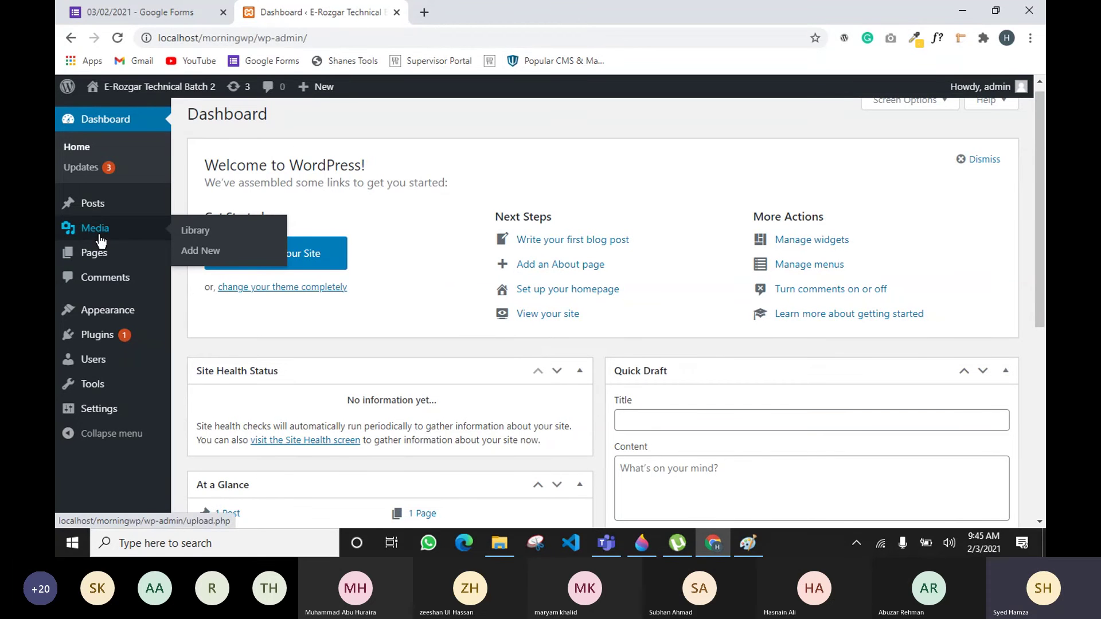
left_click(200, 253)
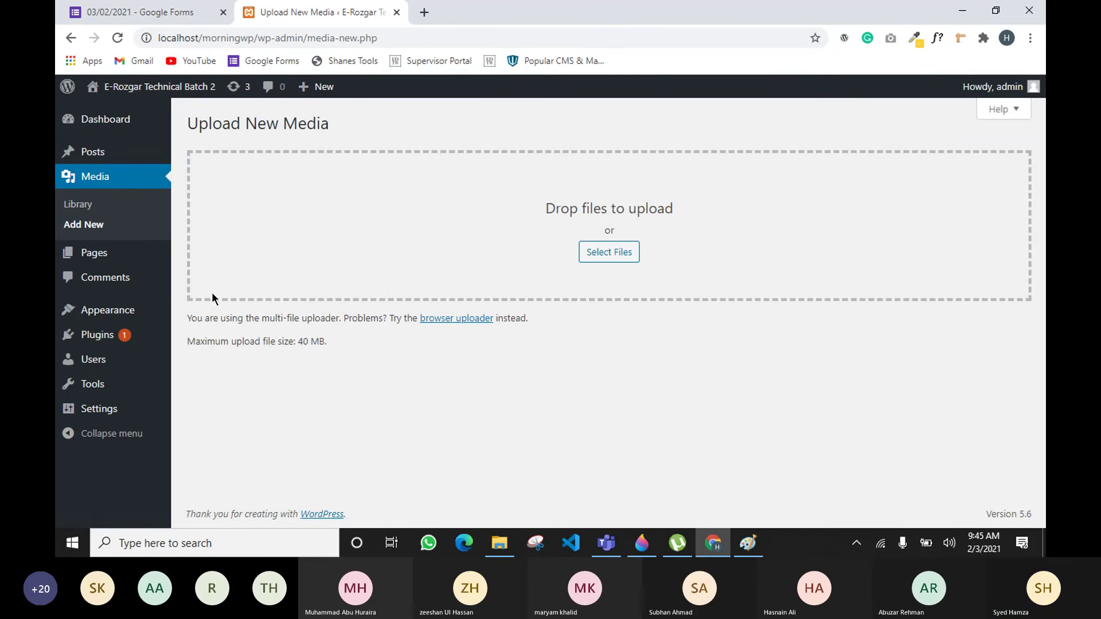
left_click(631, 254)
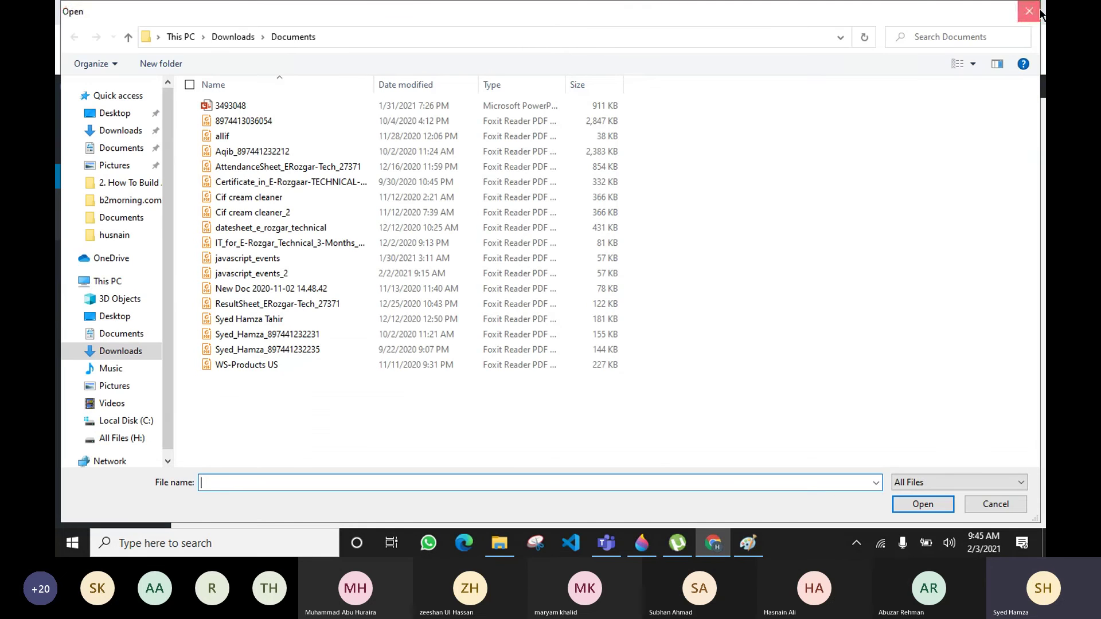
left_click(1039, 12)
Step: Go back to the WordPress Dashboard home and look over the Pages and Appearance options and the dashboard boxes
mouse_move(110, 253)
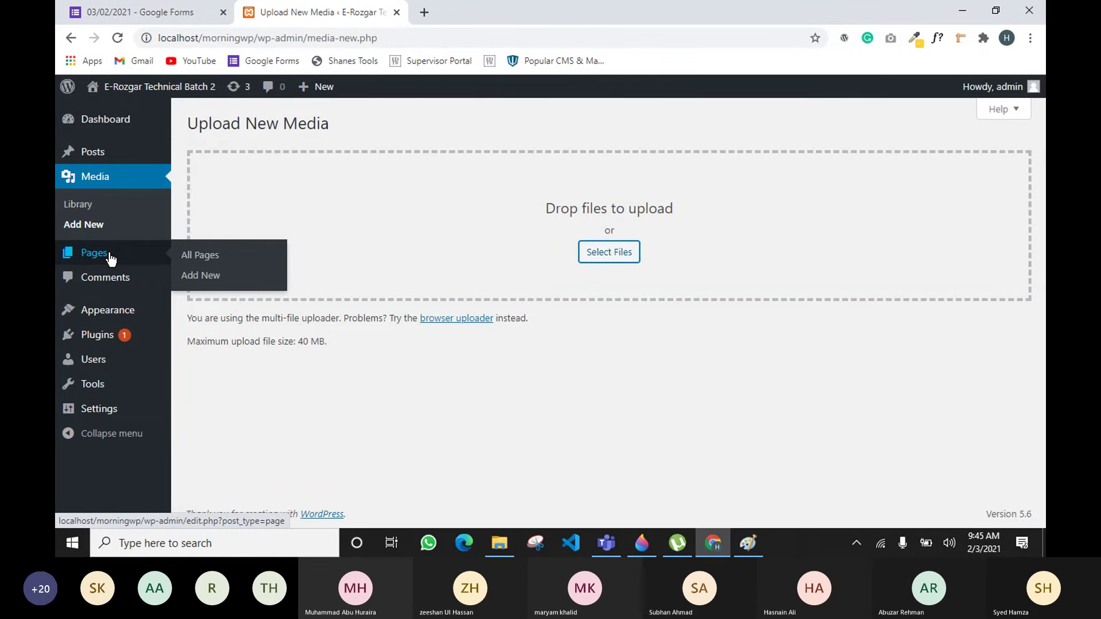
left_click(98, 121)
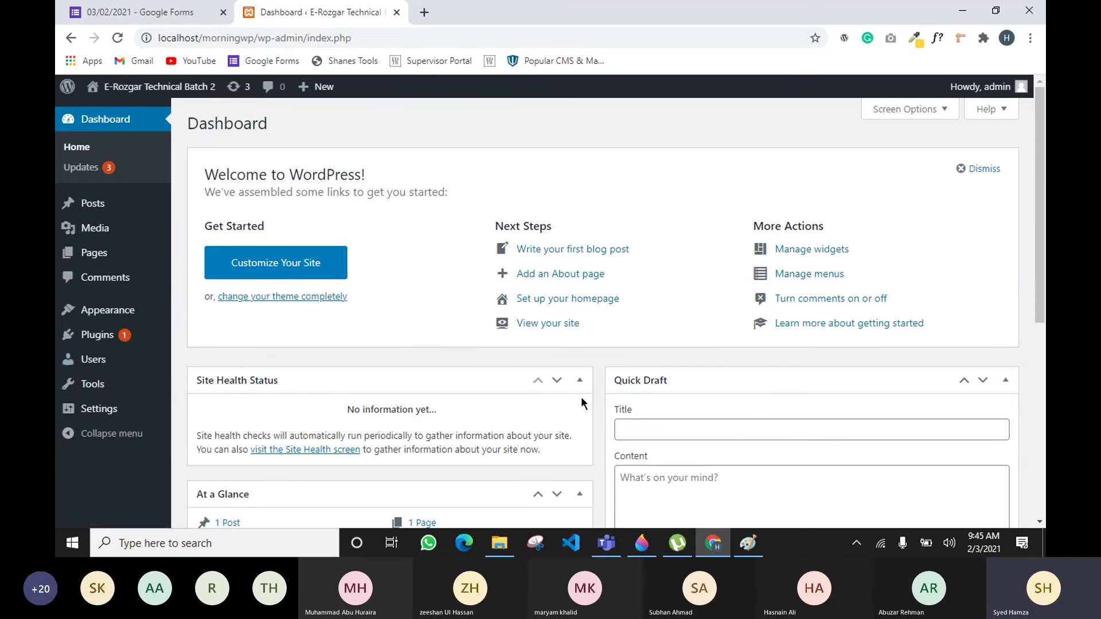
mouse_move(58, 257)
mouse_move(100, 315)
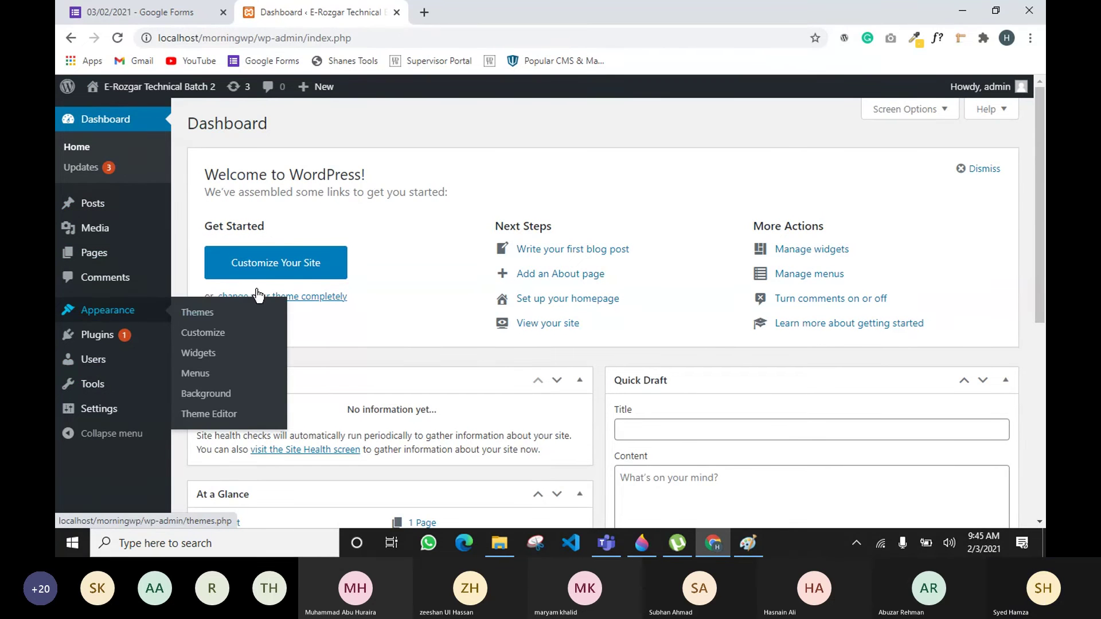
scroll(374, 256, "down", 6)
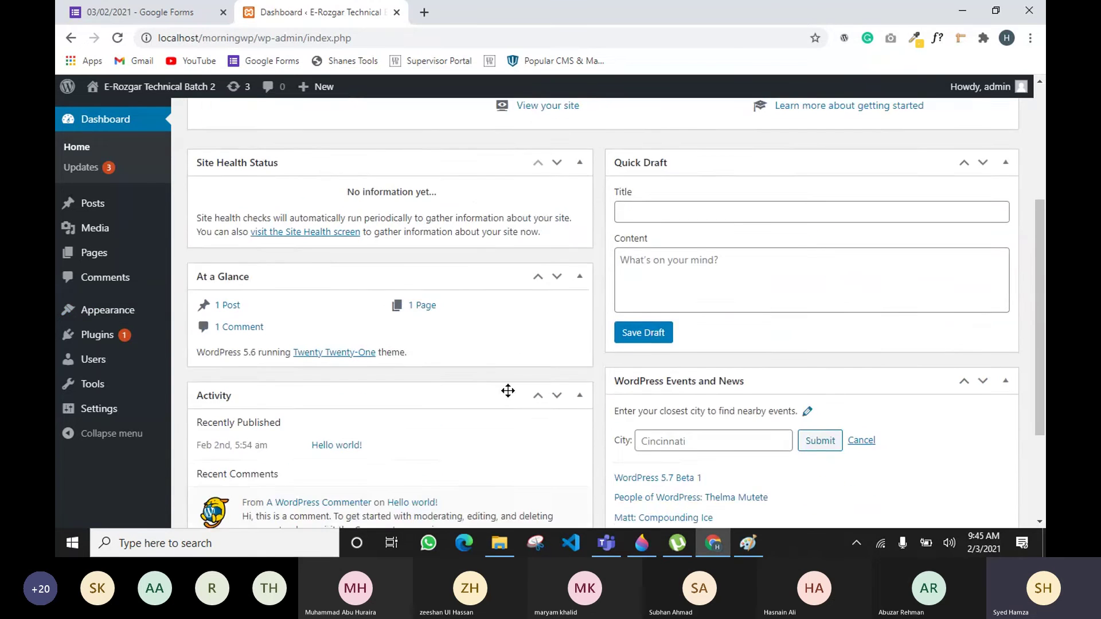
scroll(732, 247, "up", 6)
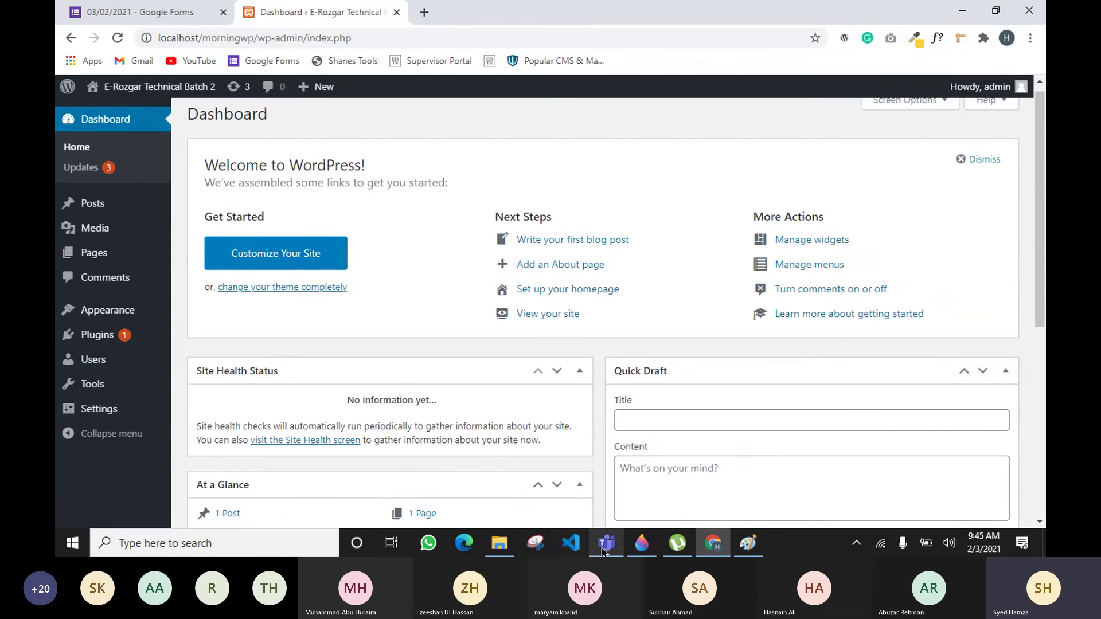
Step: Switch to the Teams meeting, check the participant list for raised hands and return to the WordPress dashboard
mouse_move(606, 543)
left_click(603, 484)
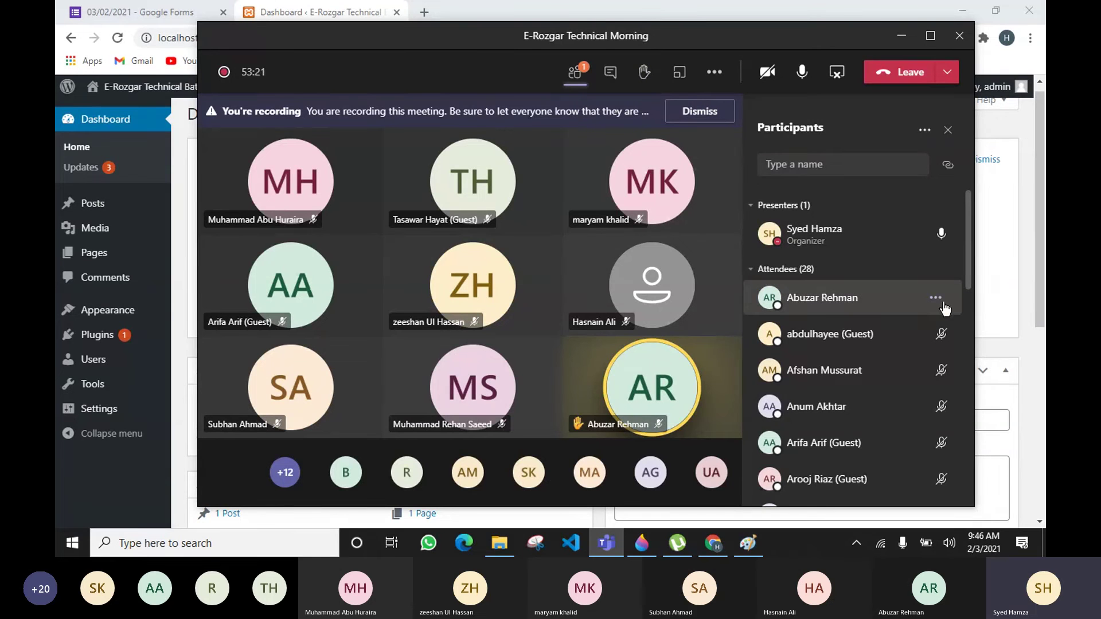
left_click(966, 248)
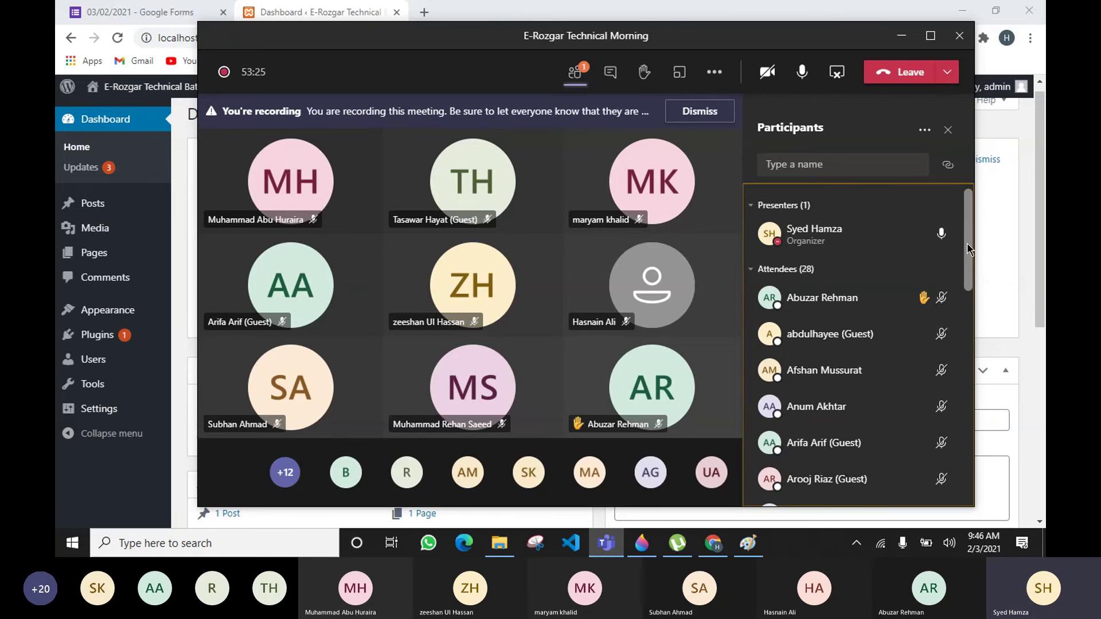
mouse_move(949, 301)
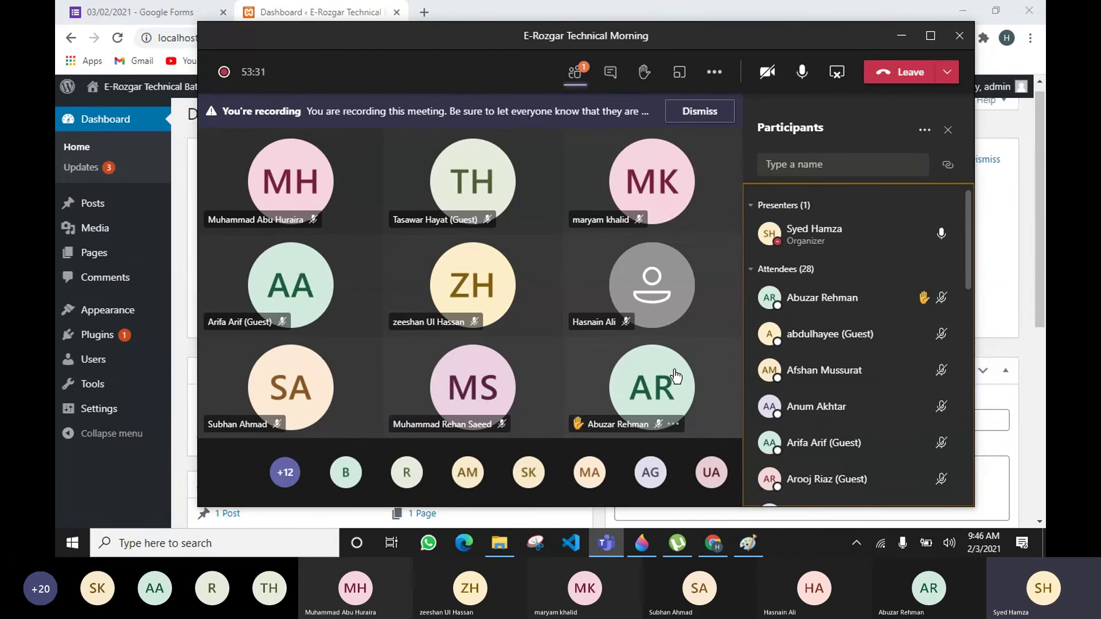
mouse_move(675, 364)
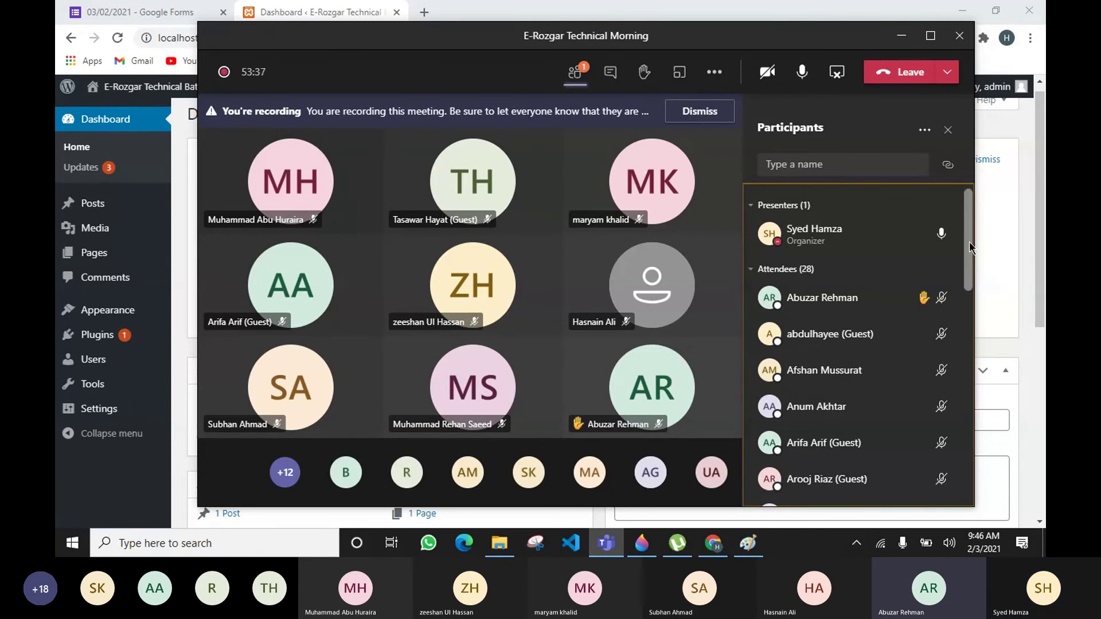
left_click(1039, 211)
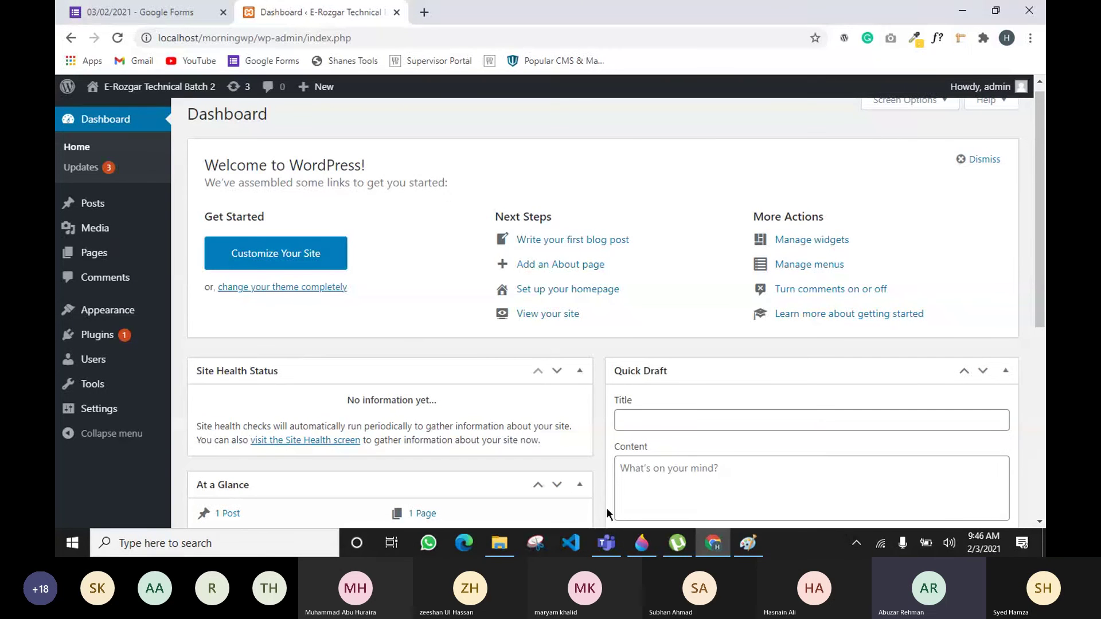
Step: Collapse the Site Health Status box on the dashboard and switch back to the Paint 3D sketch
mouse_move(604, 545)
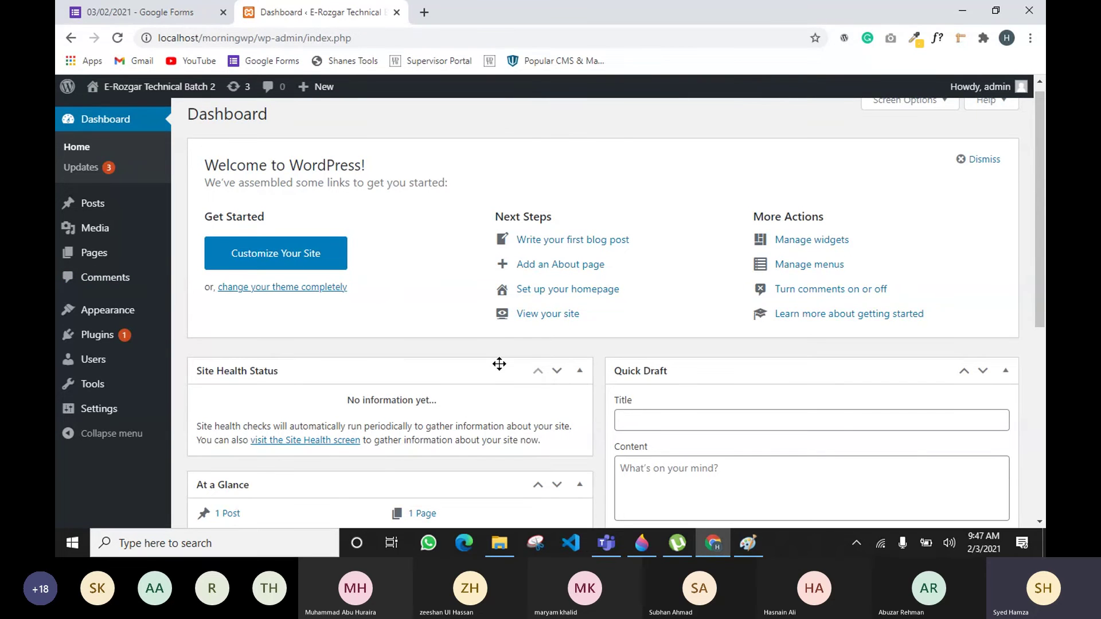
left_click(580, 372)
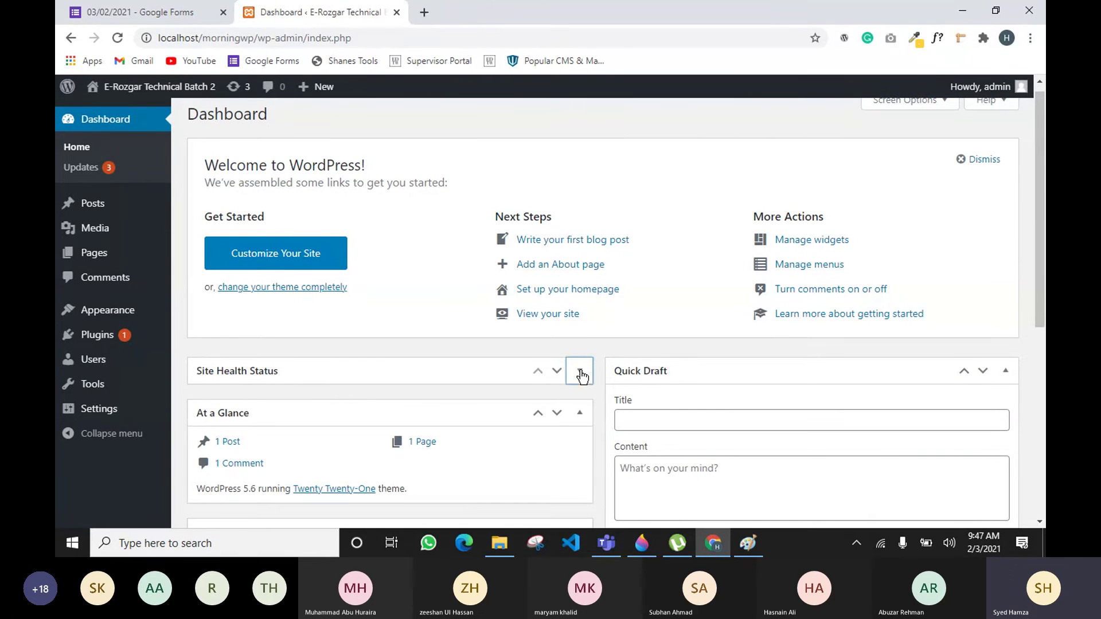
left_click(641, 545)
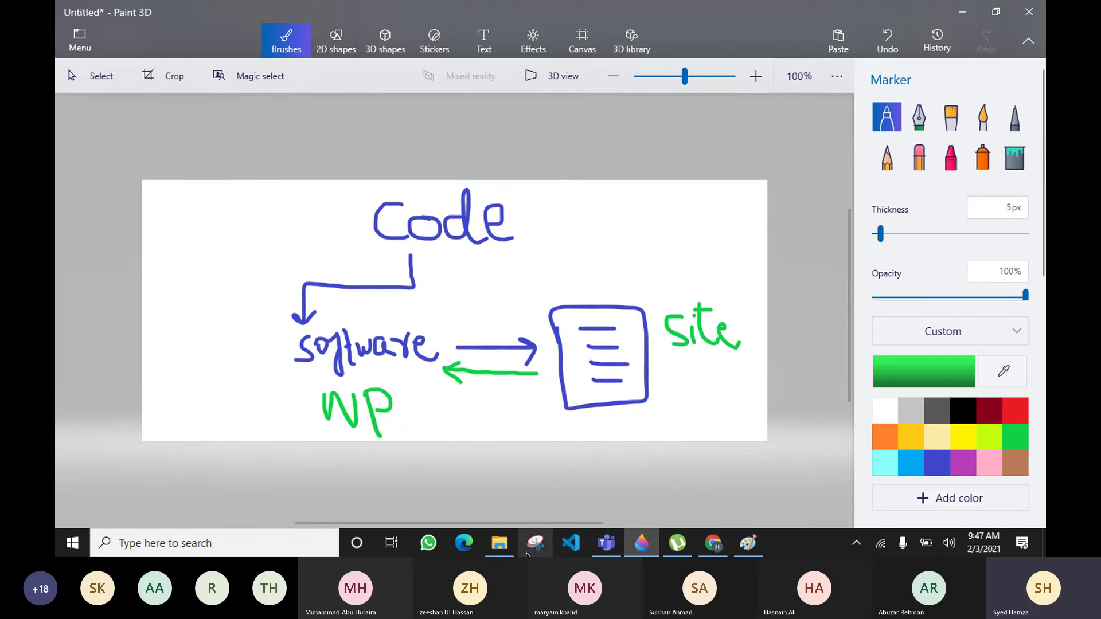
Step: Switch to the morningwp folder in File Explorer, select all the WordPress files to point them out and clear the selection
mouse_move(512, 554)
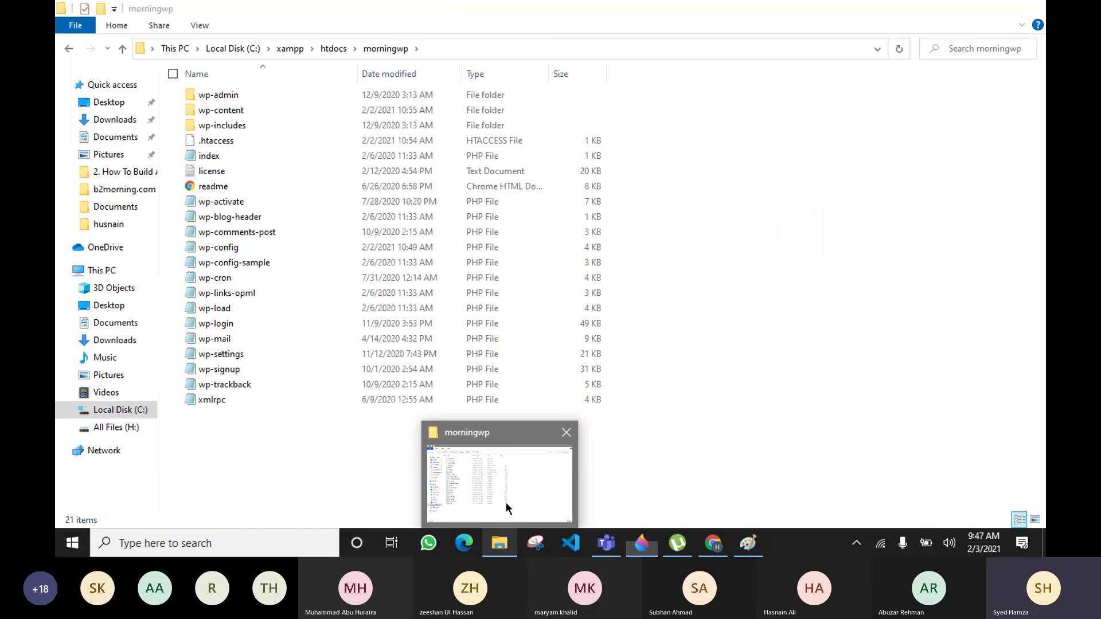
left_click(506, 503)
left_click_drag(627, 424, 446, 108)
left_click(750, 285)
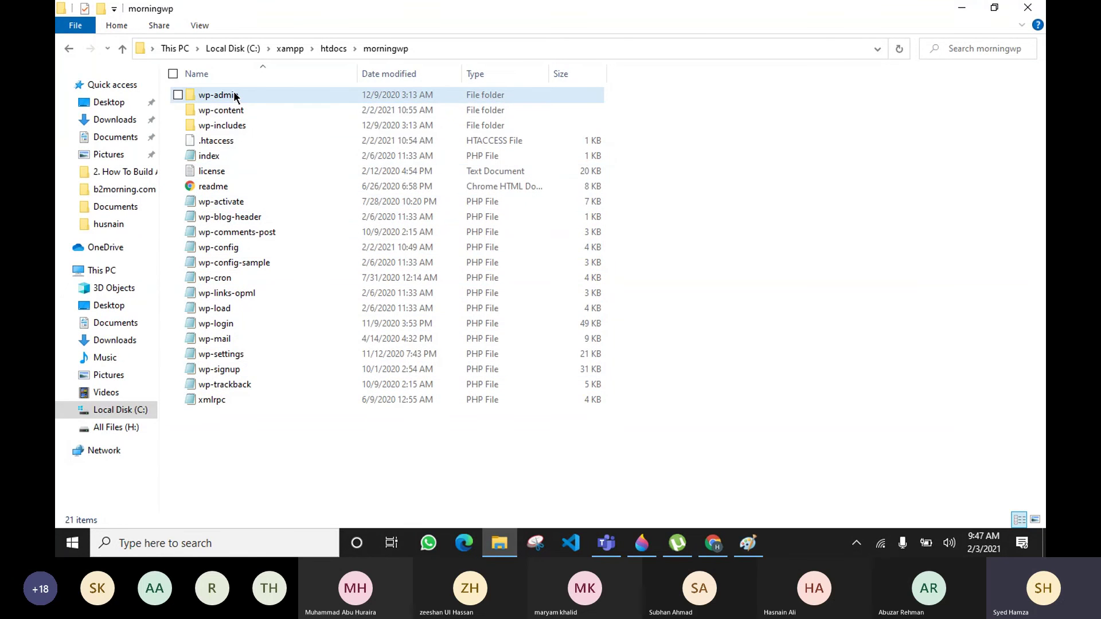
Step: Check the Teams meeting's participants, bring up the WordPress dashboard in Chrome and return to the Paint 3D sketch
left_click(609, 540)
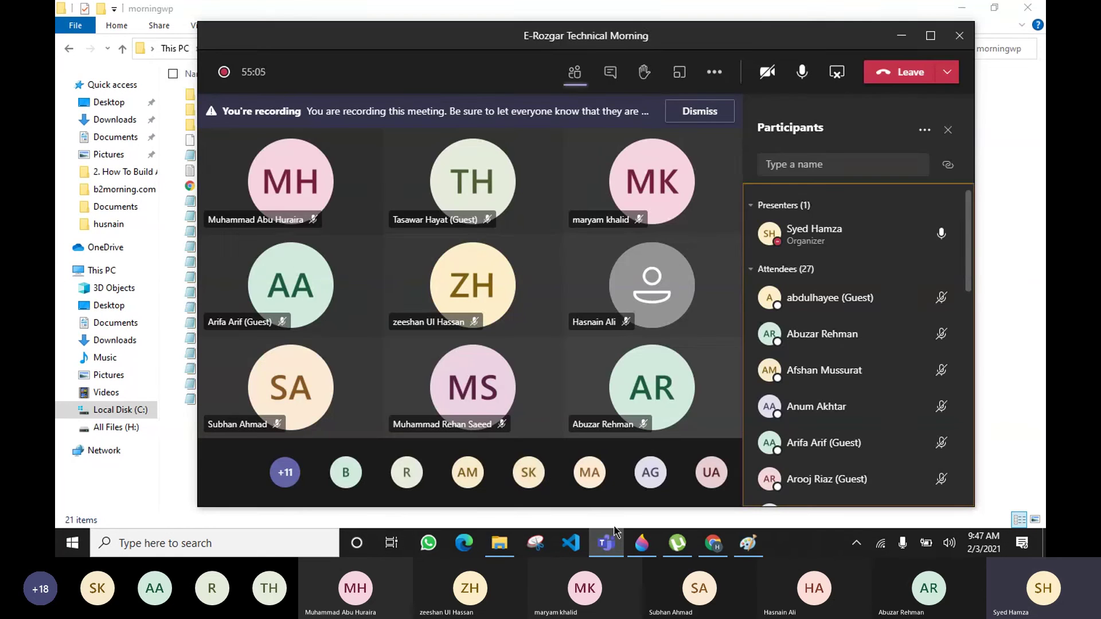
left_click(986, 455)
left_click(712, 543)
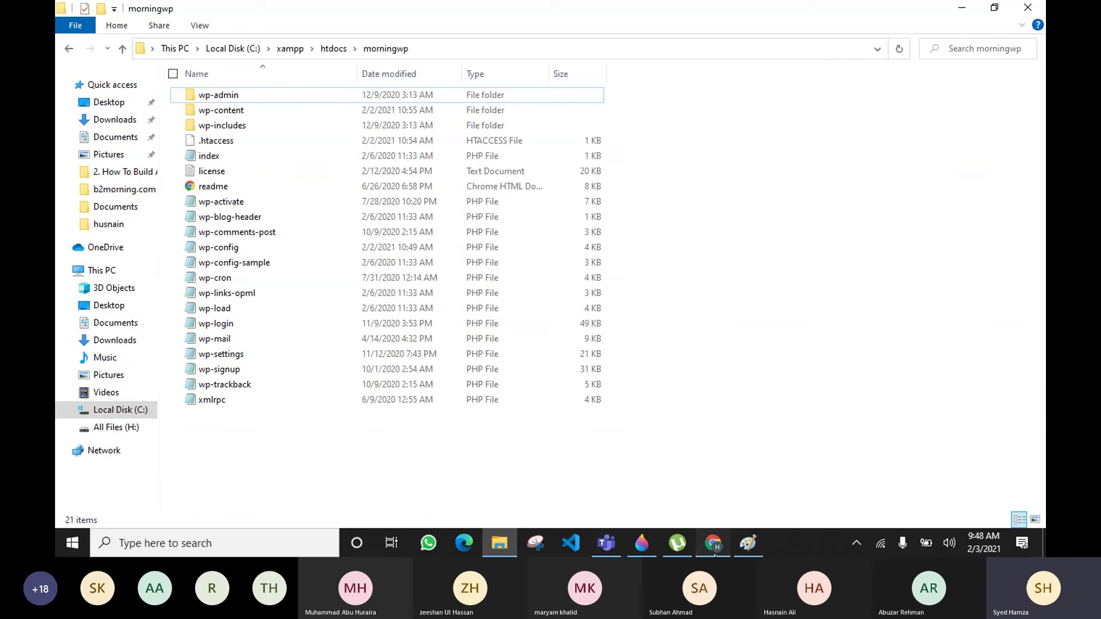
mouse_move(650, 543)
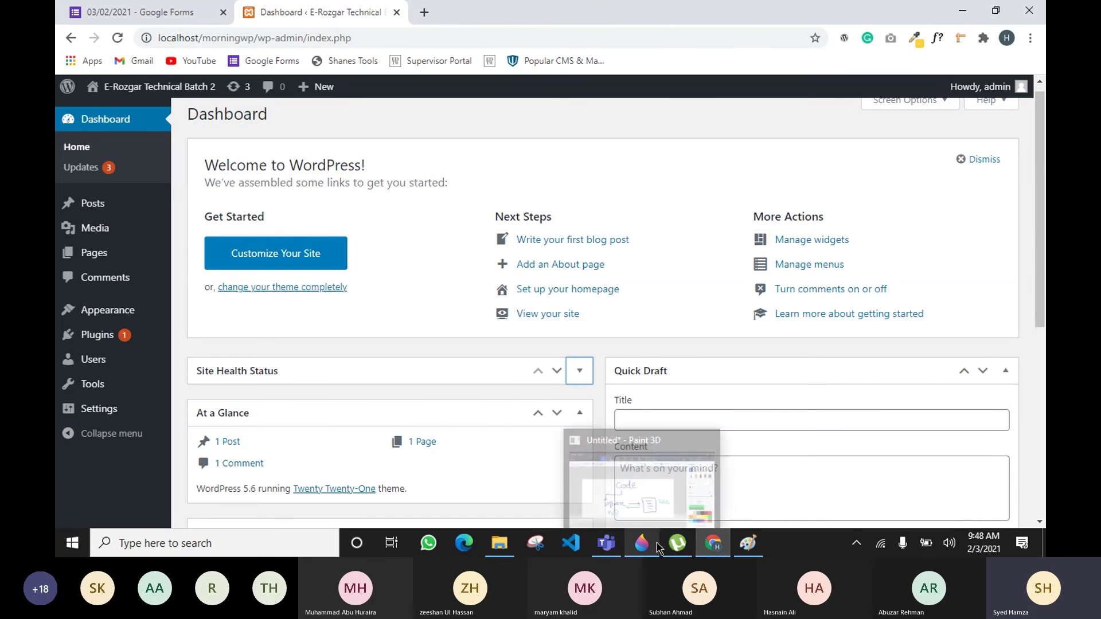
left_click(656, 524)
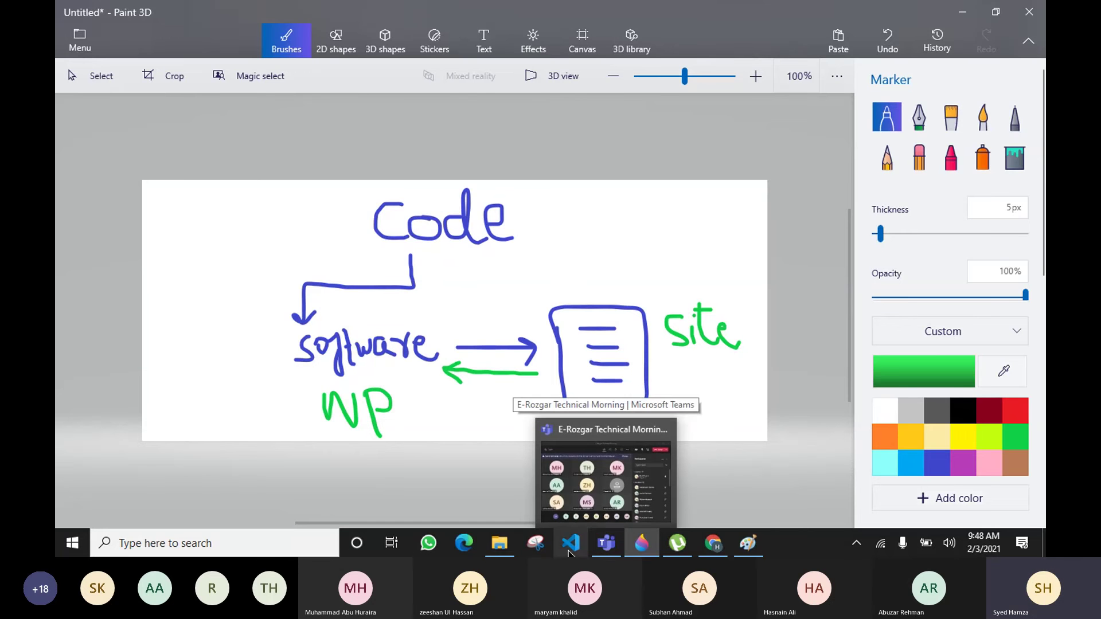
Step: Switch to the morningwp folder in File Explorer, select all its files and folders to point them out, and clear the selection
left_click(499, 543)
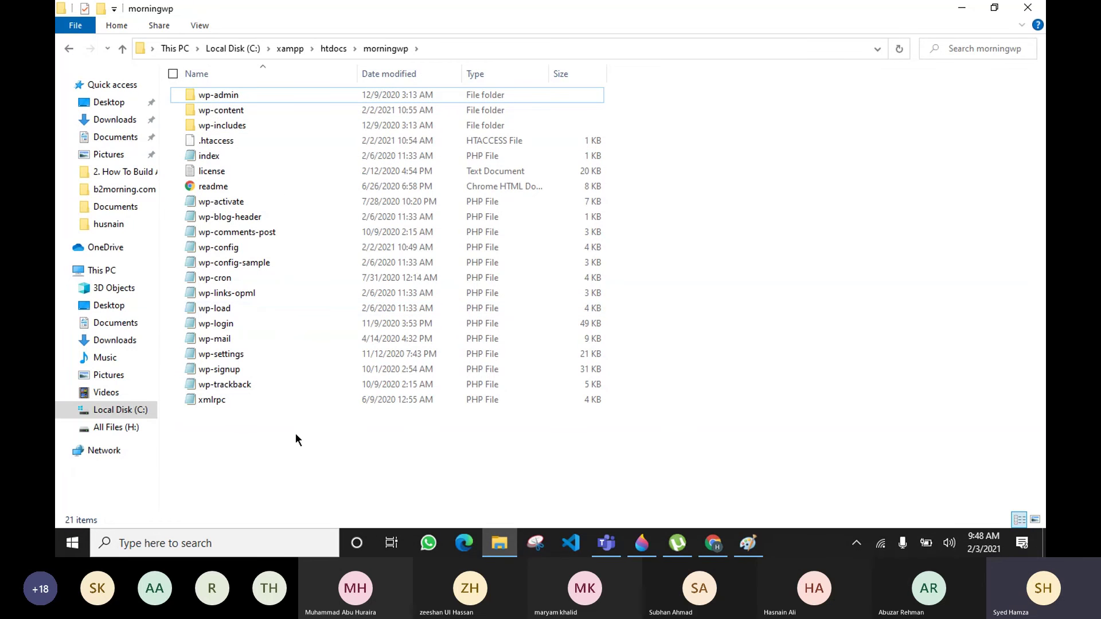
left_click_drag(299, 445, 237, 92)
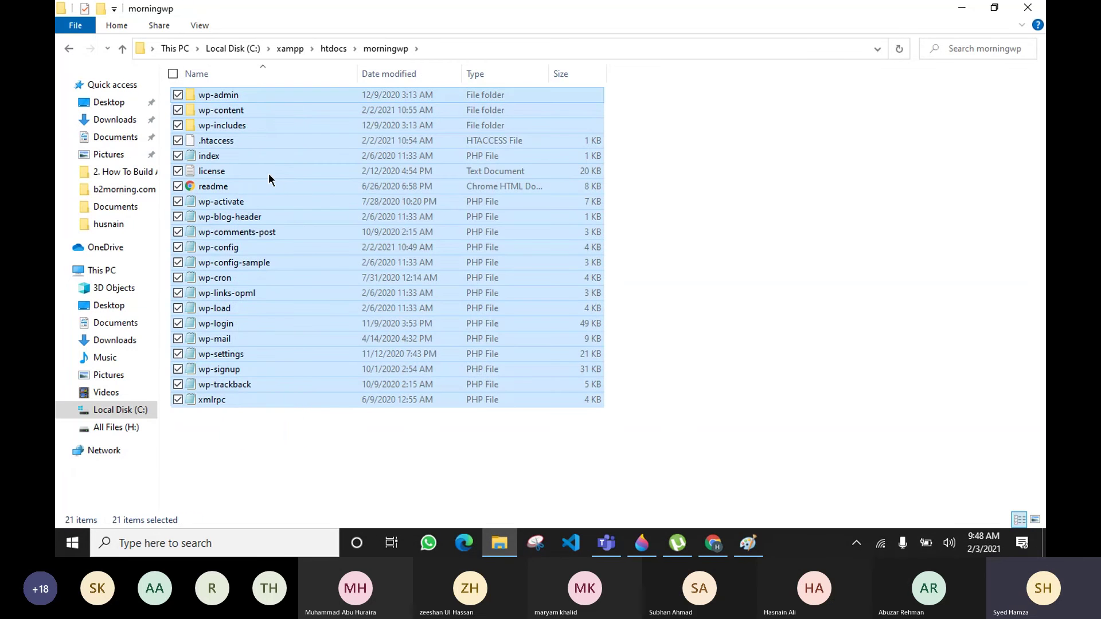
left_click(343, 473)
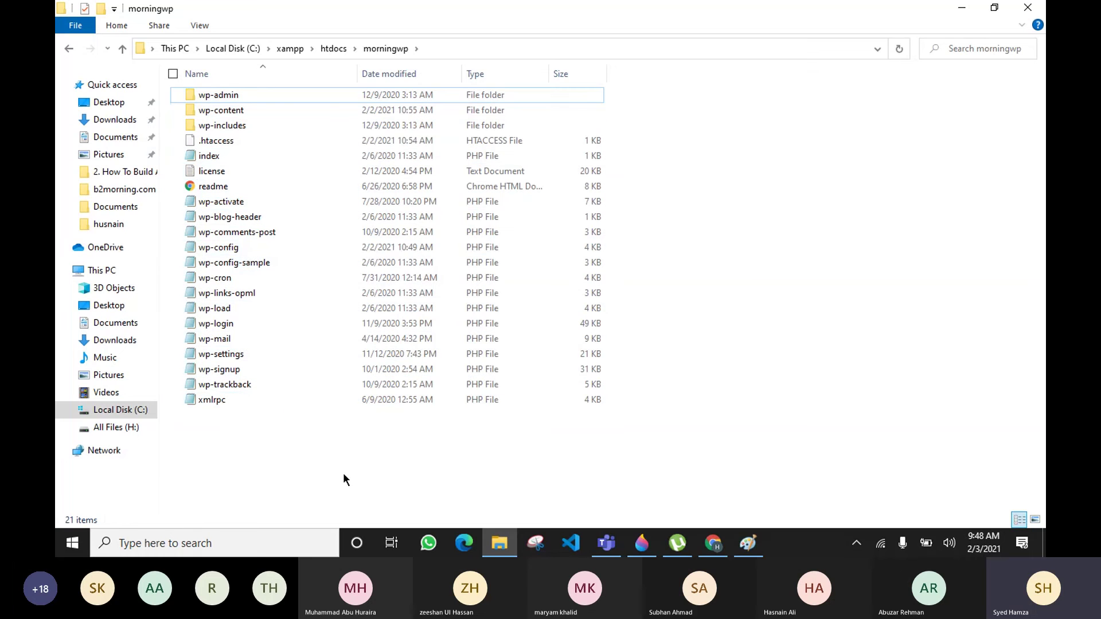
Step: Open the wp-config file from the morningwp folder with Visual Studio Code
left_click(234, 249)
right_click(232, 247)
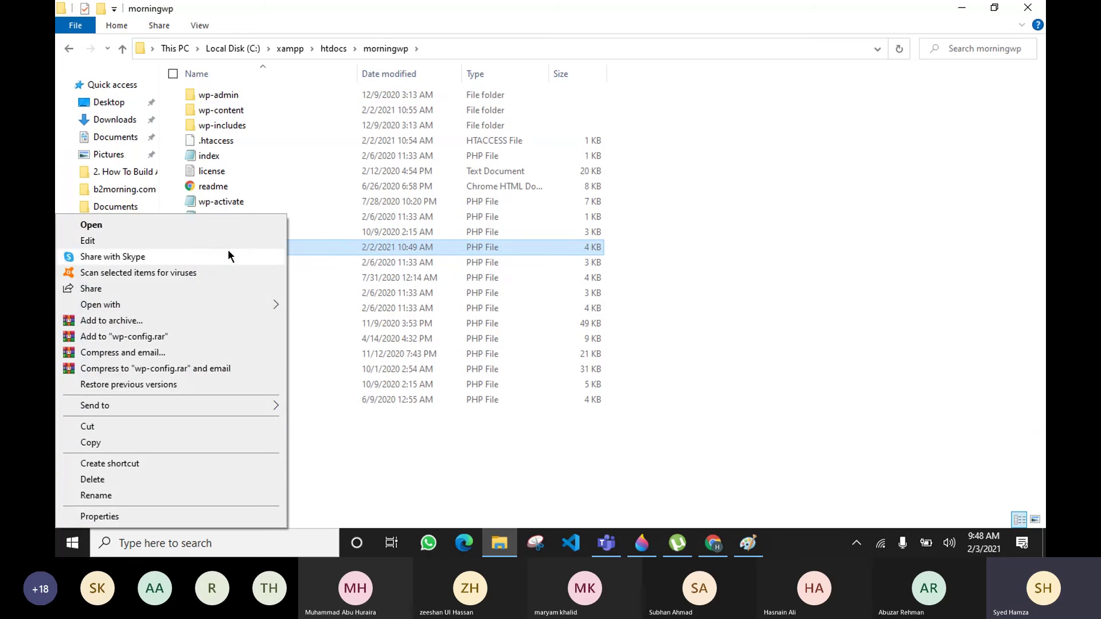
mouse_move(132, 307)
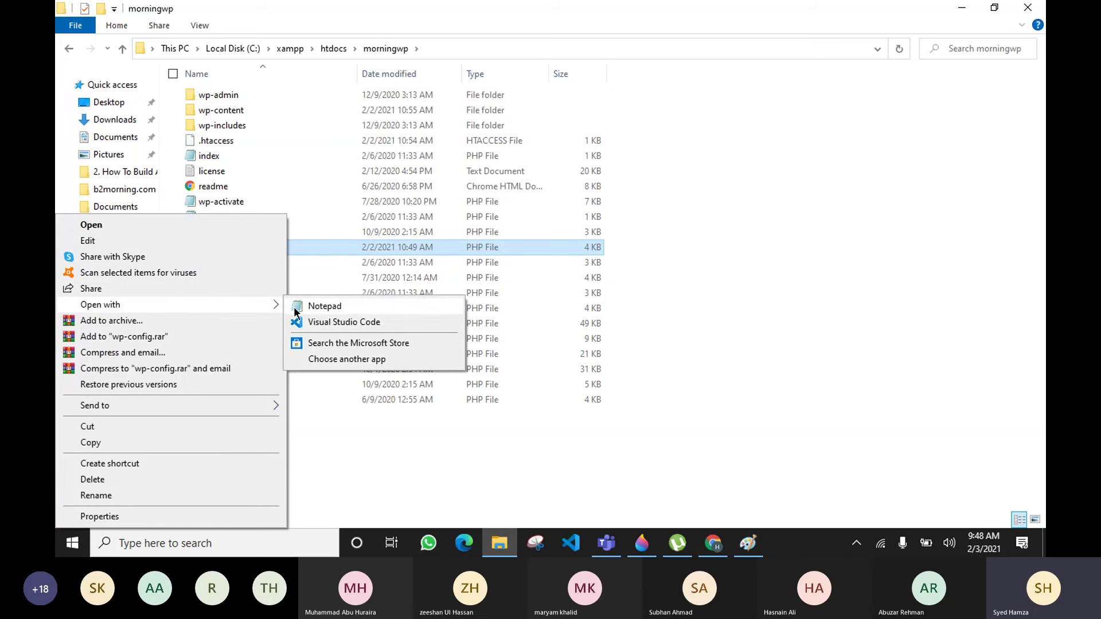
left_click(328, 325)
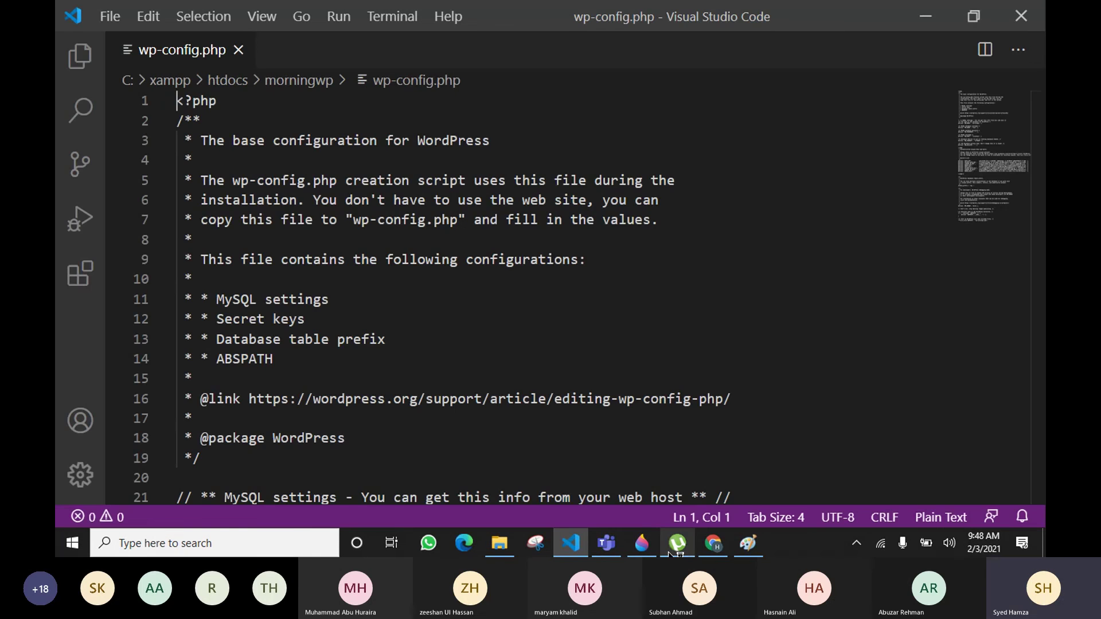
Step: Switch to the WordPress dashboard in Chrome, highlight morningwp in the address and expand the Site Health Status box
left_click(641, 543)
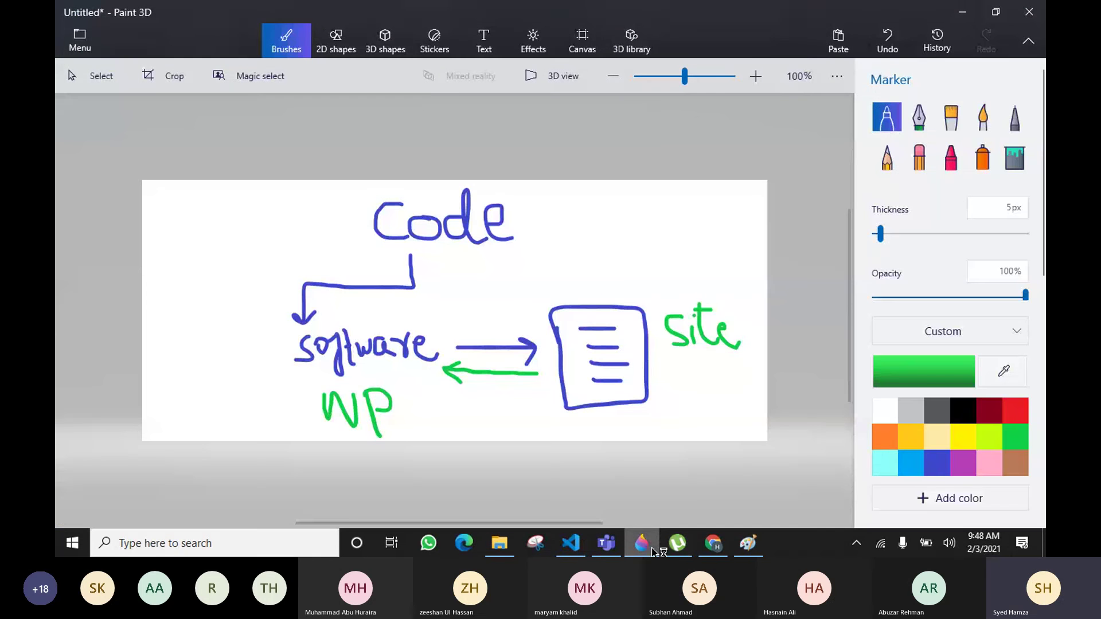
left_click(725, 545)
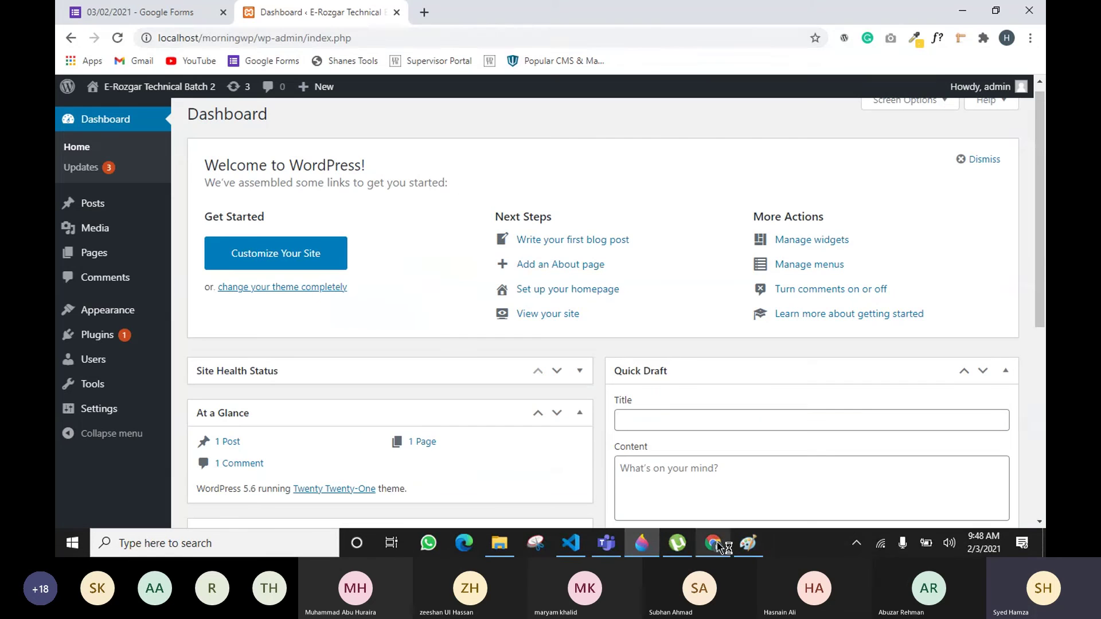
double_click(203, 38)
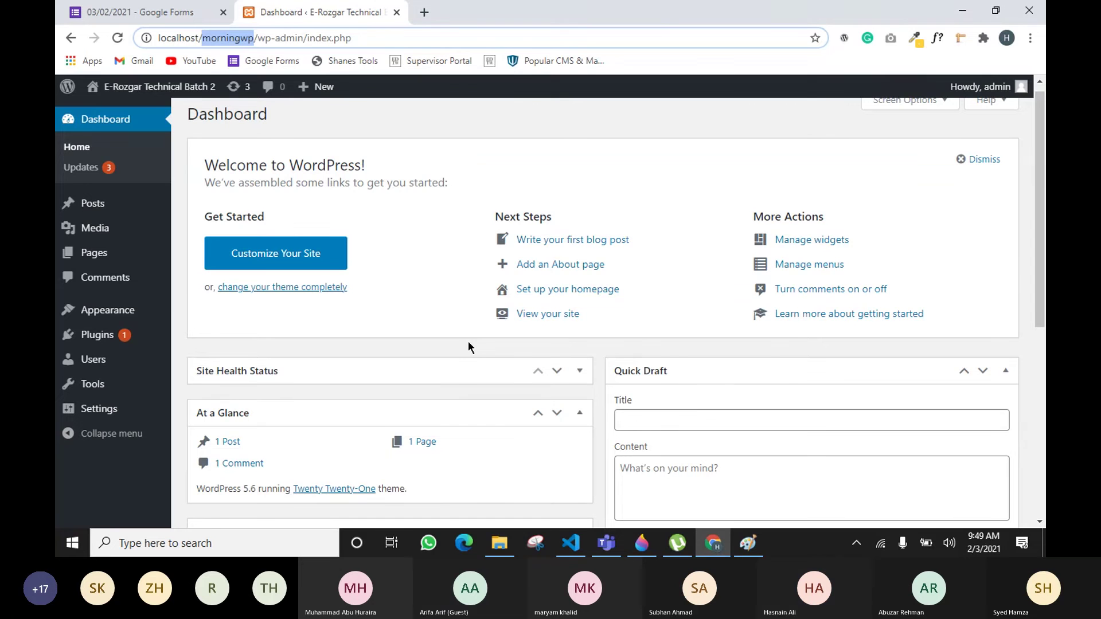
left_click(579, 373)
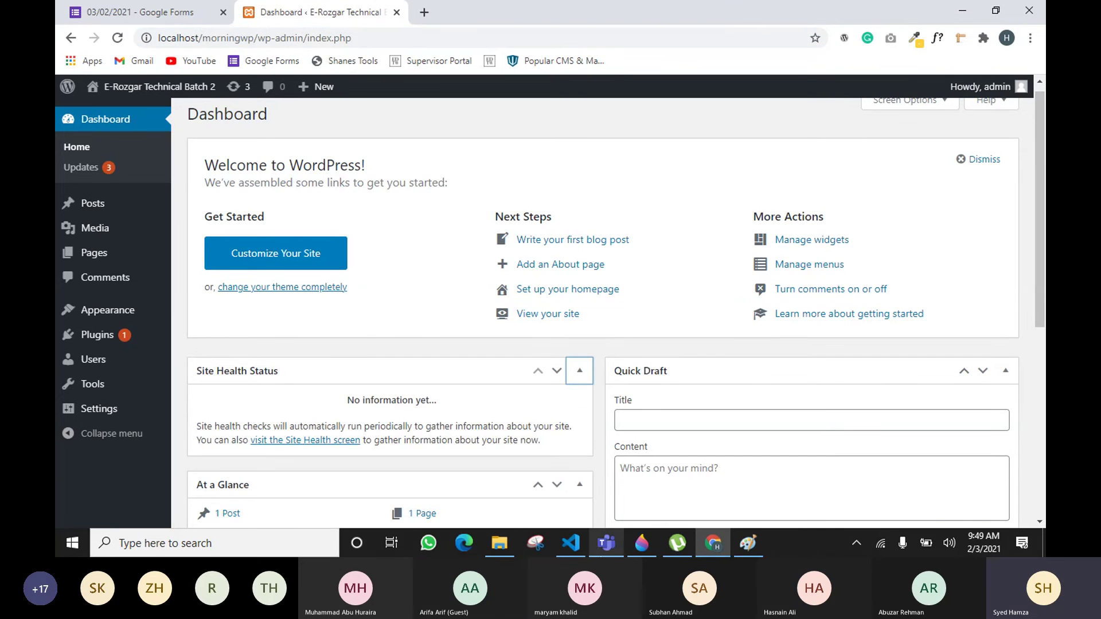
Step: Check the Teams meeting's participant list for raised hands and return to the WordPress dashboard, scrolled to its beginning
mouse_move(606, 543)
left_click(639, 476)
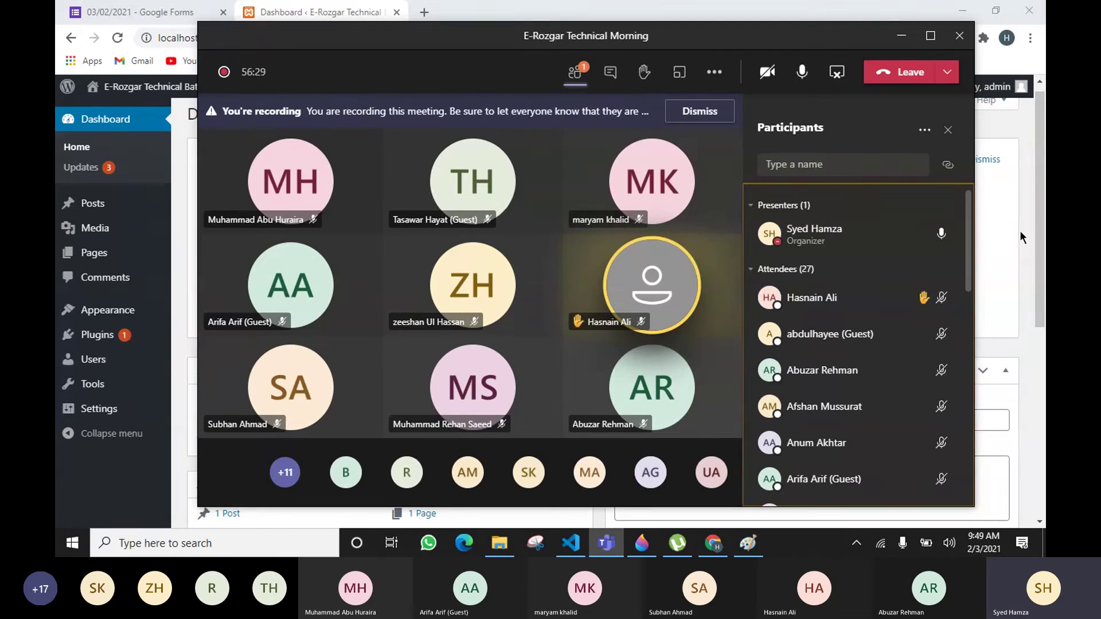
left_click(1041, 219)
left_click_drag(1041, 219, 1040, 211)
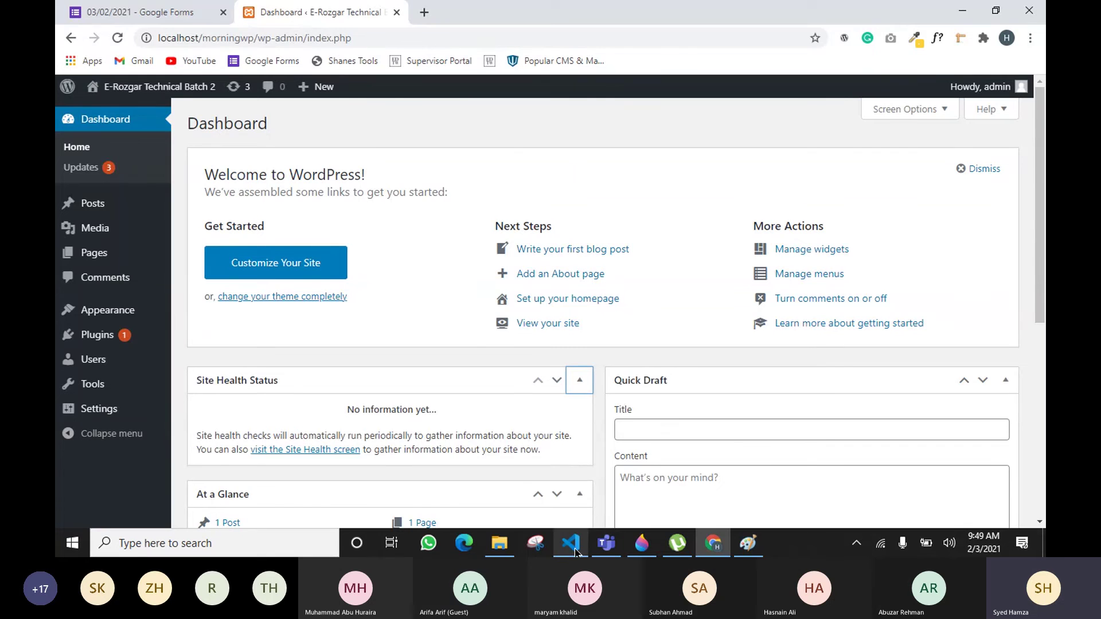
Step: Switch to wp-config.php in Visual Studio Code and highlight the DB_NAME value morningwp in the MySQL settings
mouse_move(570, 542)
left_click(573, 458)
scroll(439, 230, "down", 3)
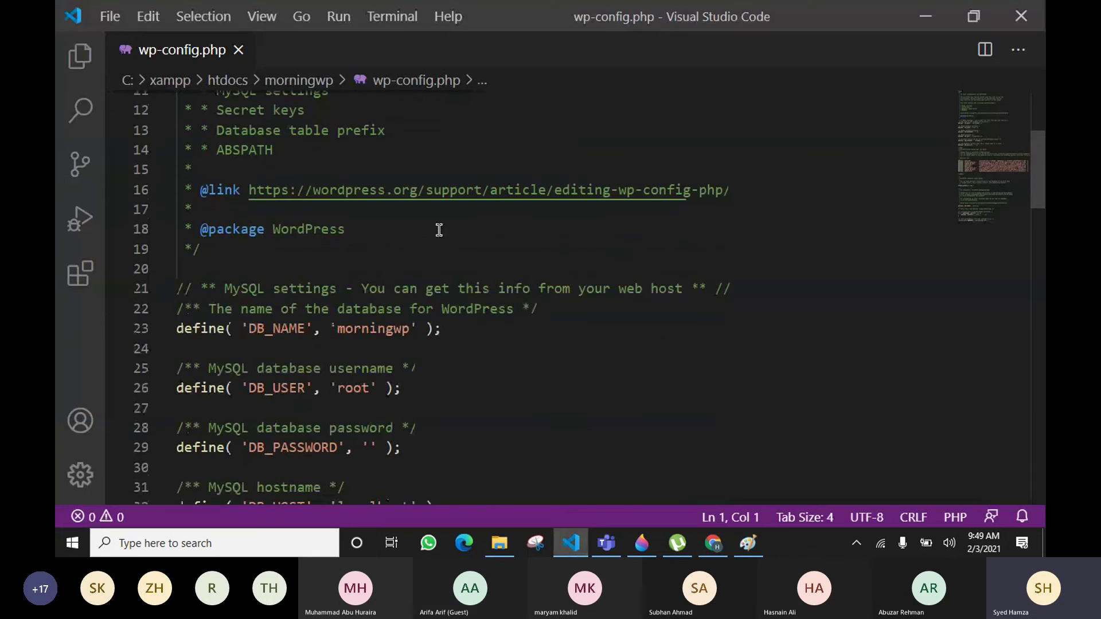
left_click_drag(337, 325, 410, 328)
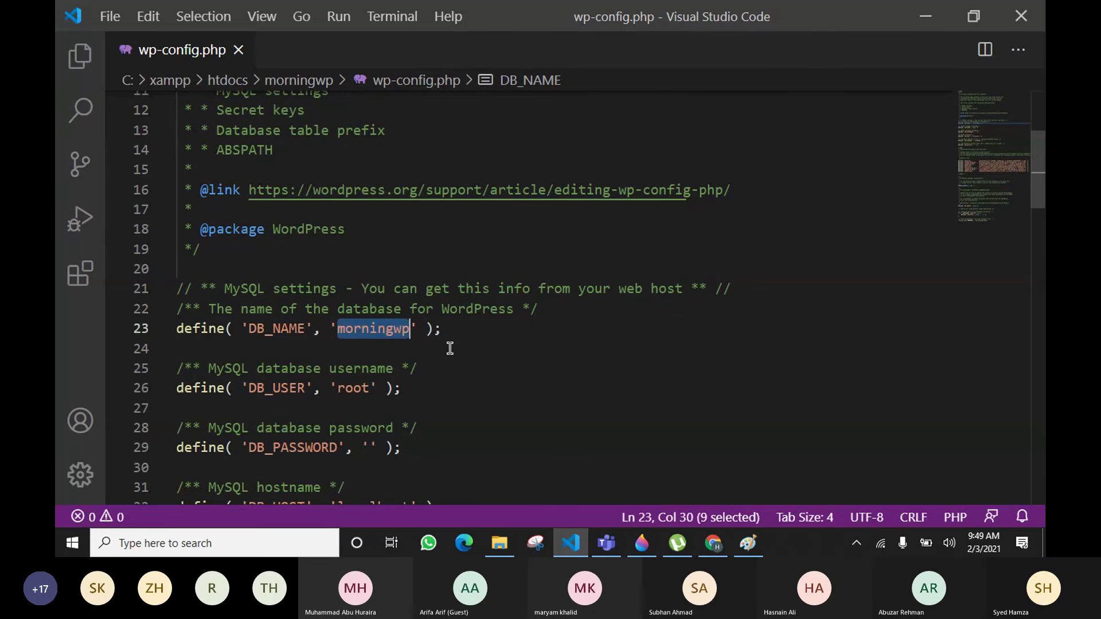
scroll(449, 344, "down", 2)
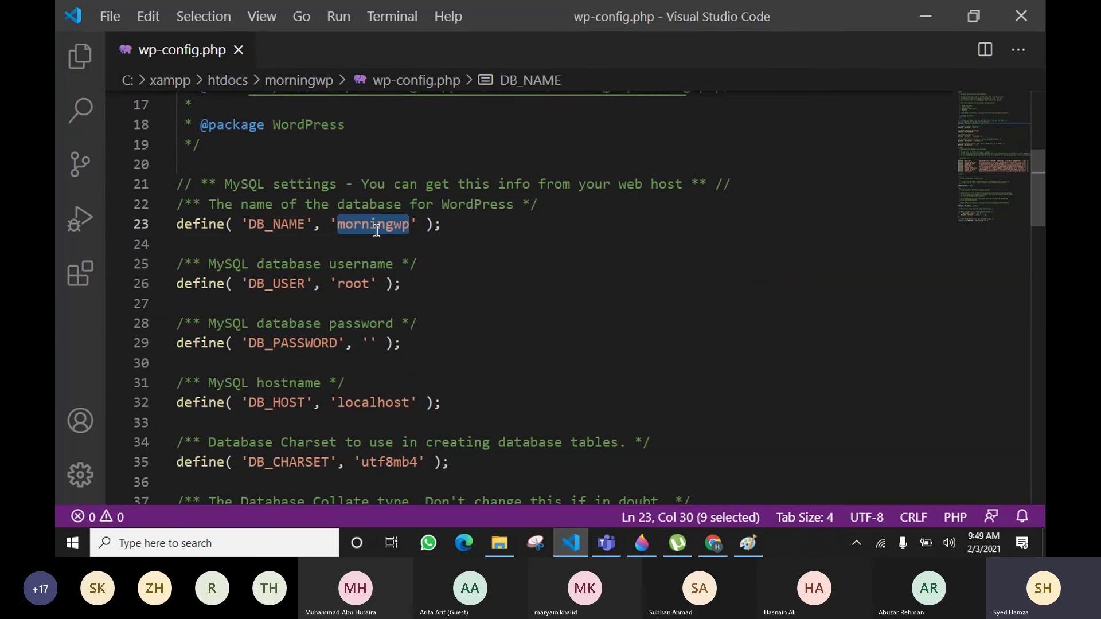
left_click(484, 237)
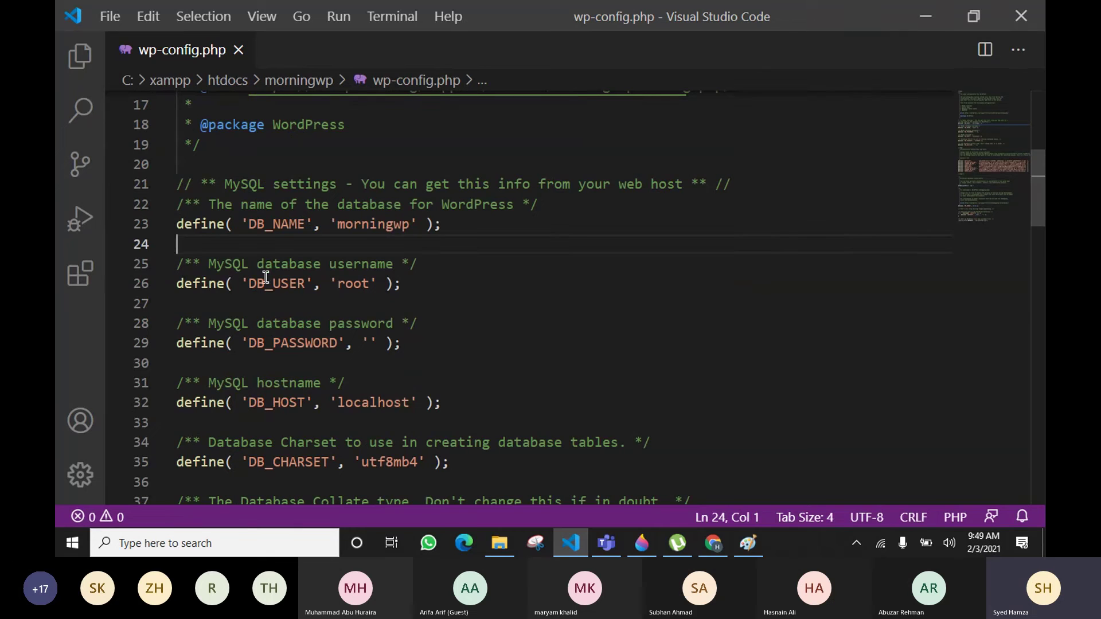
Step: Highlight the DB_USER value root in wp-config.php and return to the DB_NAME line to review the database settings
left_click_drag(337, 284, 369, 285)
left_click(520, 285)
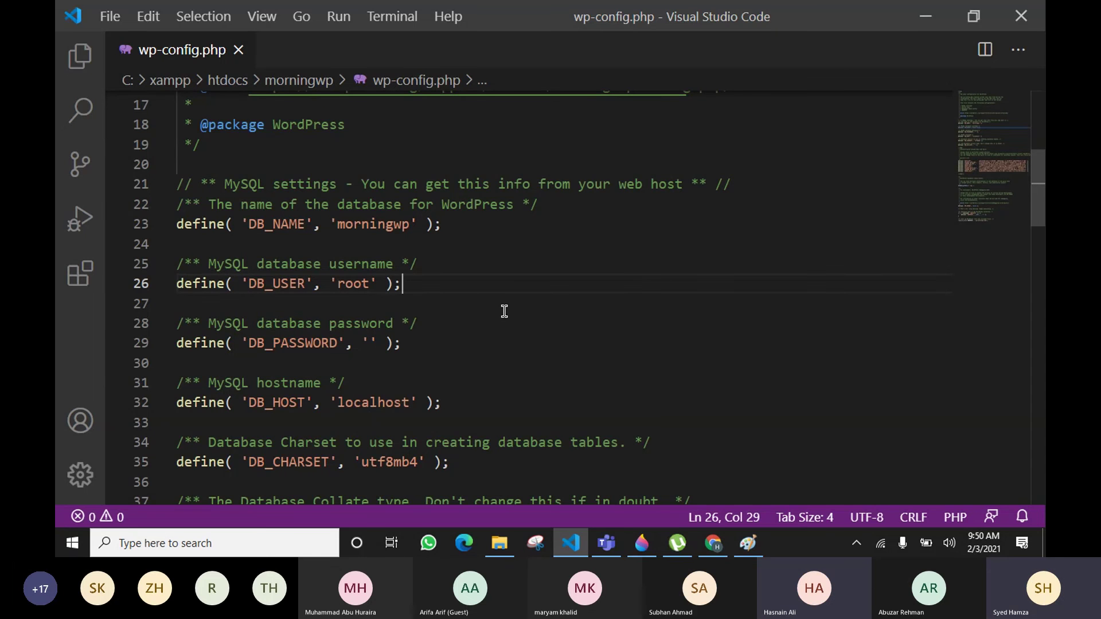
scroll(504, 311, "up", 1)
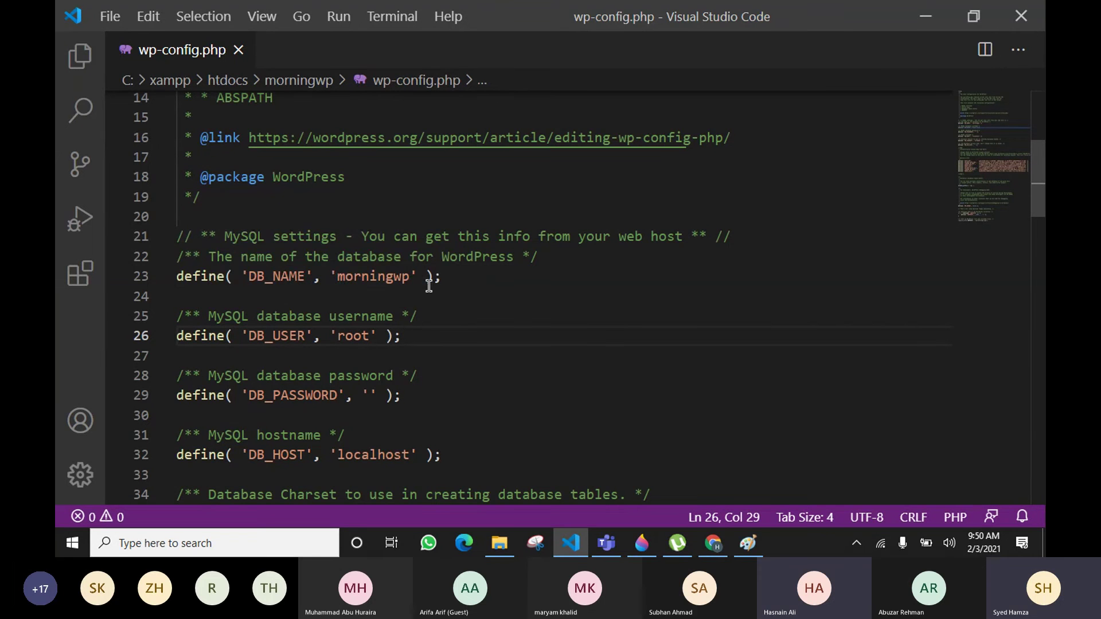
mouse_move(428, 285)
left_click(474, 278)
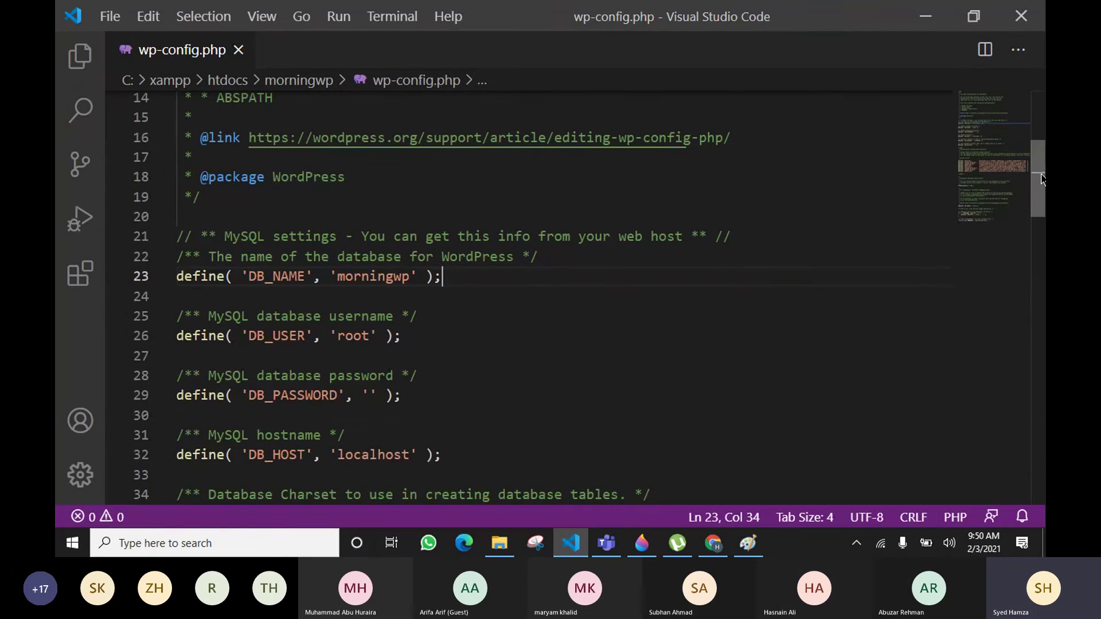
scroll(1042, 175, "up", 1)
scroll(1041, 175, "up", 1)
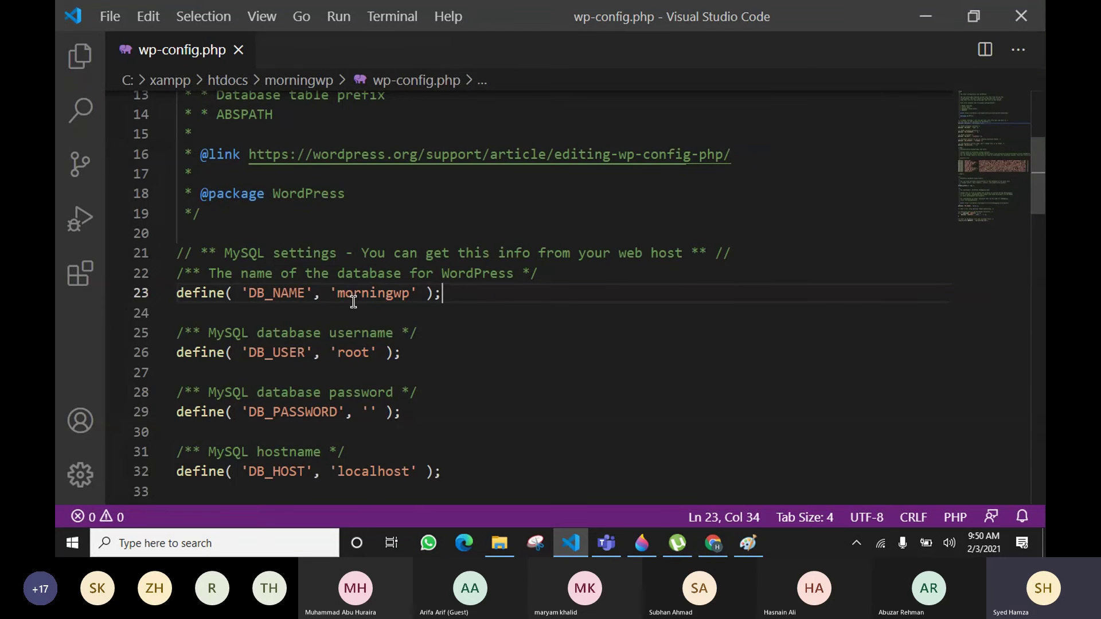
Step: Check the Teams meeting, minimize its window and hide the floating call window to return to wp-config.php
mouse_move(606, 543)
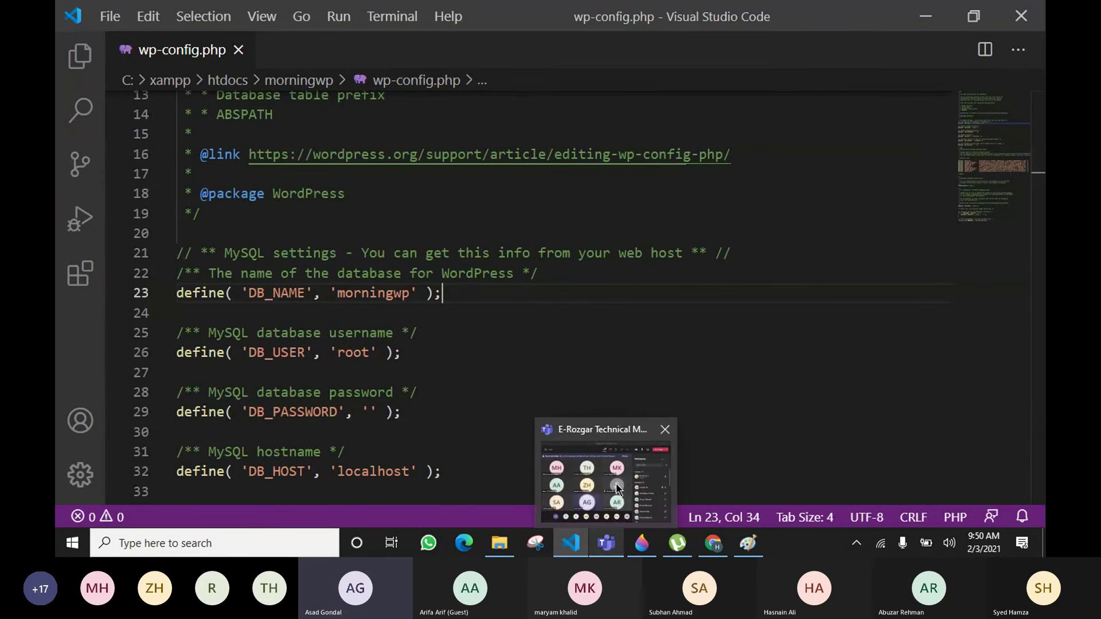
left_click(618, 489)
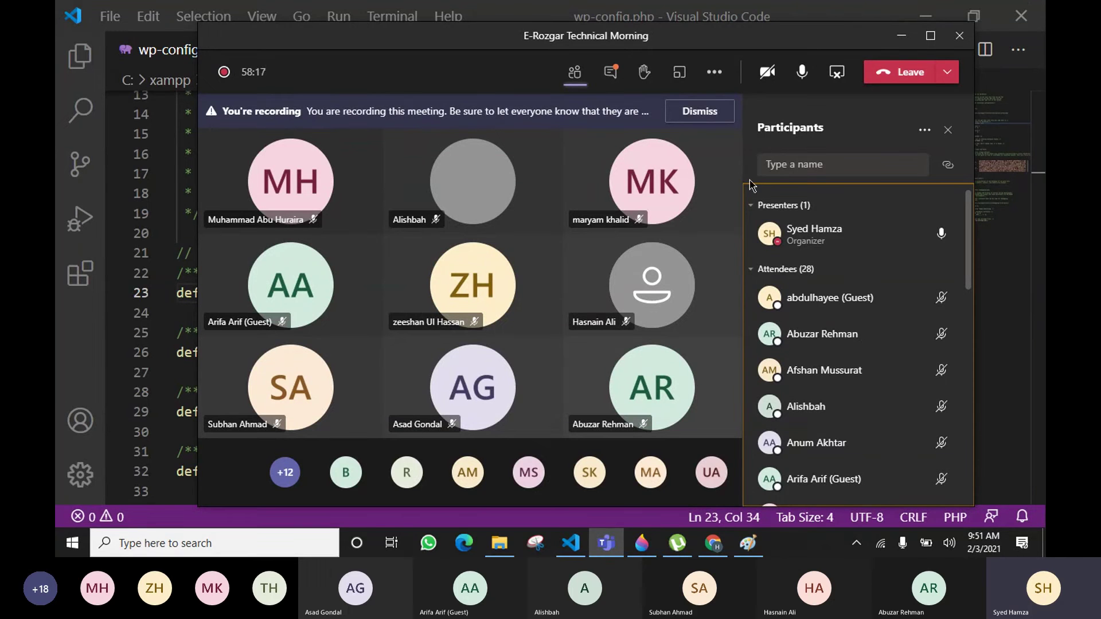
left_click(908, 43)
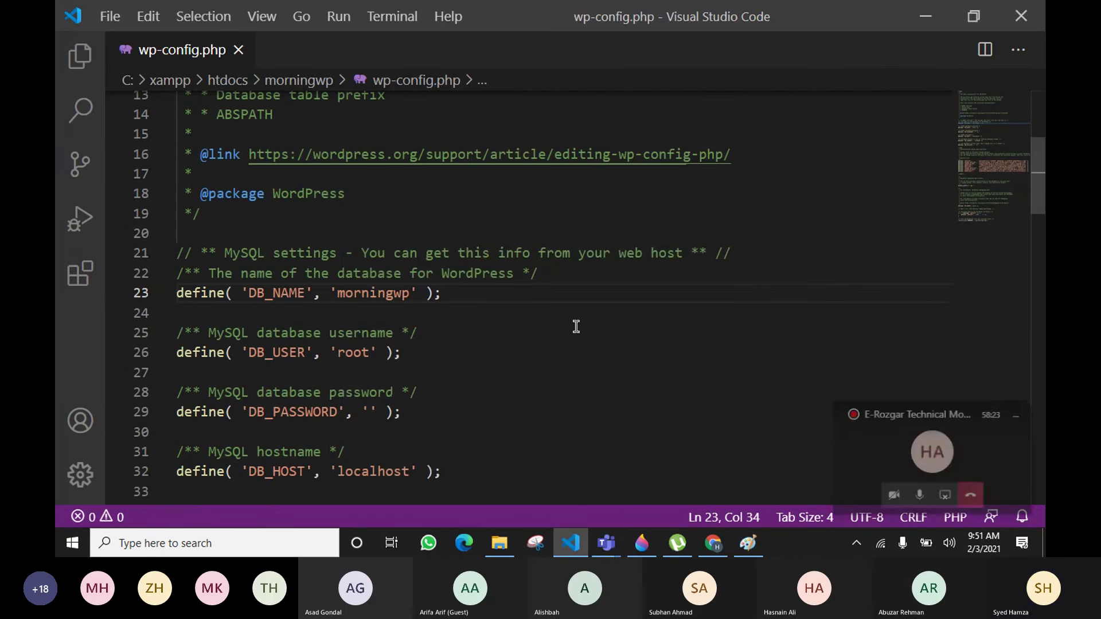
left_click(1018, 414)
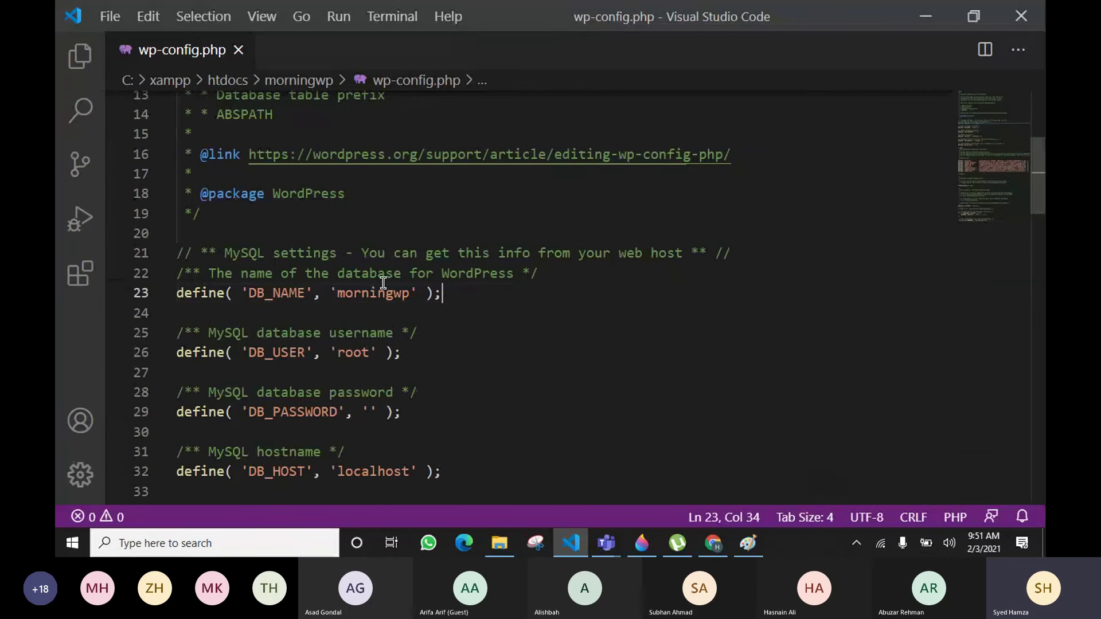
Step: Show the WordPress dashboard in Chrome and wp-config.php in Visual Studio Code once more, and switch to the Paint 3D sketch
mouse_move(712, 543)
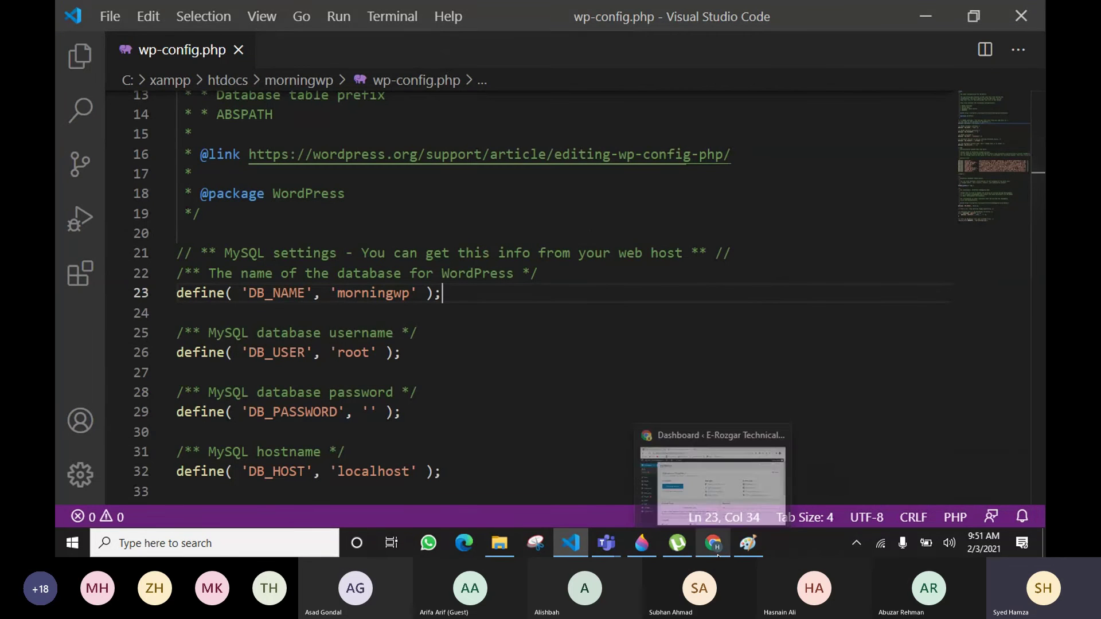
left_click(716, 490)
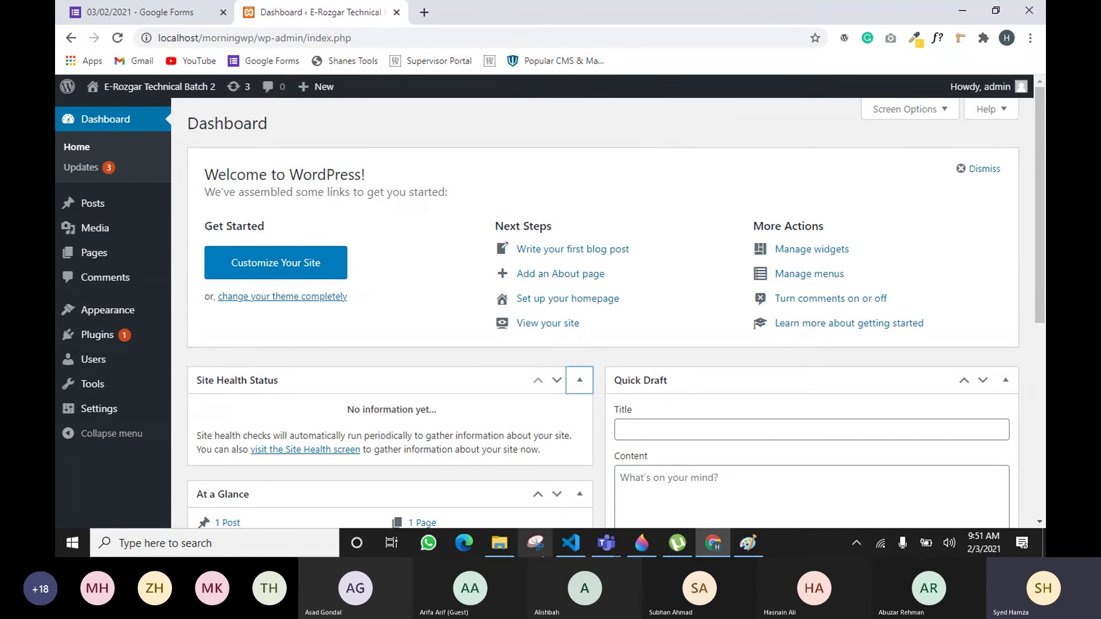
left_click(570, 543)
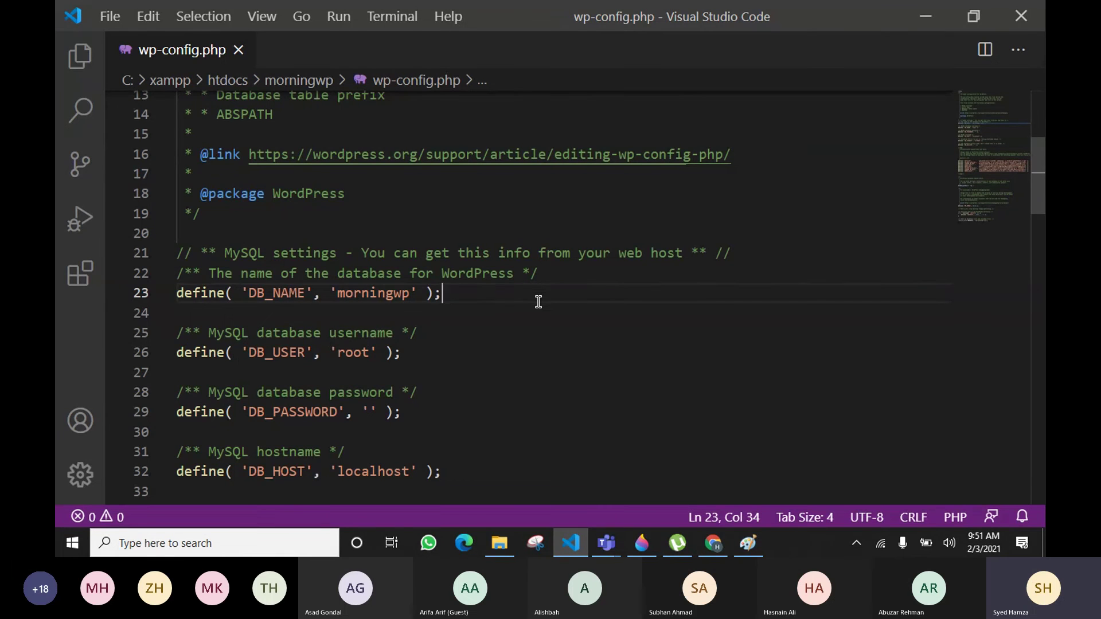
left_click(712, 543)
left_click(642, 542)
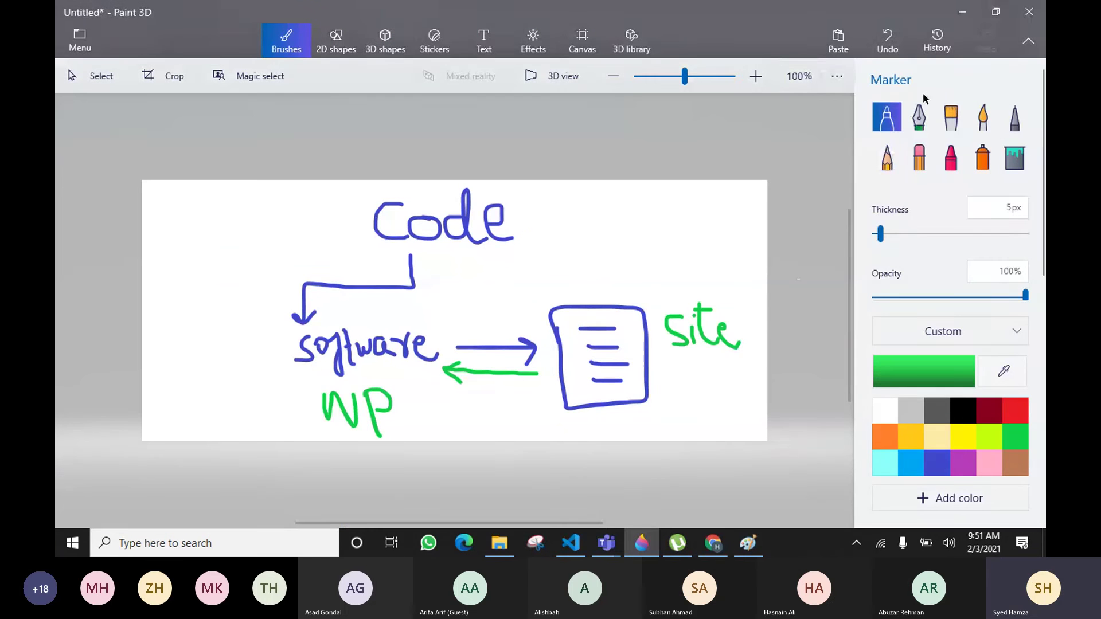
Step: Erase the whole code, software and site sketch from the canvas with the Eraser at 200 px thickness
left_click(918, 156)
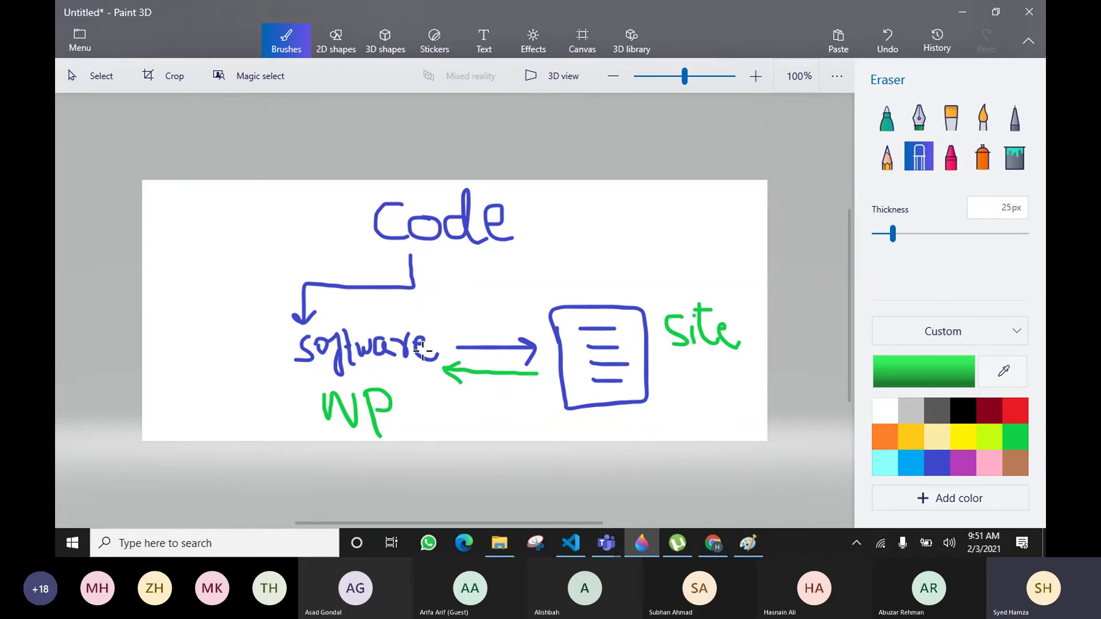
mouse_move(114, 198)
left_mouse_down()
mouse_move(216, 180)
mouse_move(524, 165)
mouse_move(450, 196)
mouse_move(500, 240)
left_mouse_up()
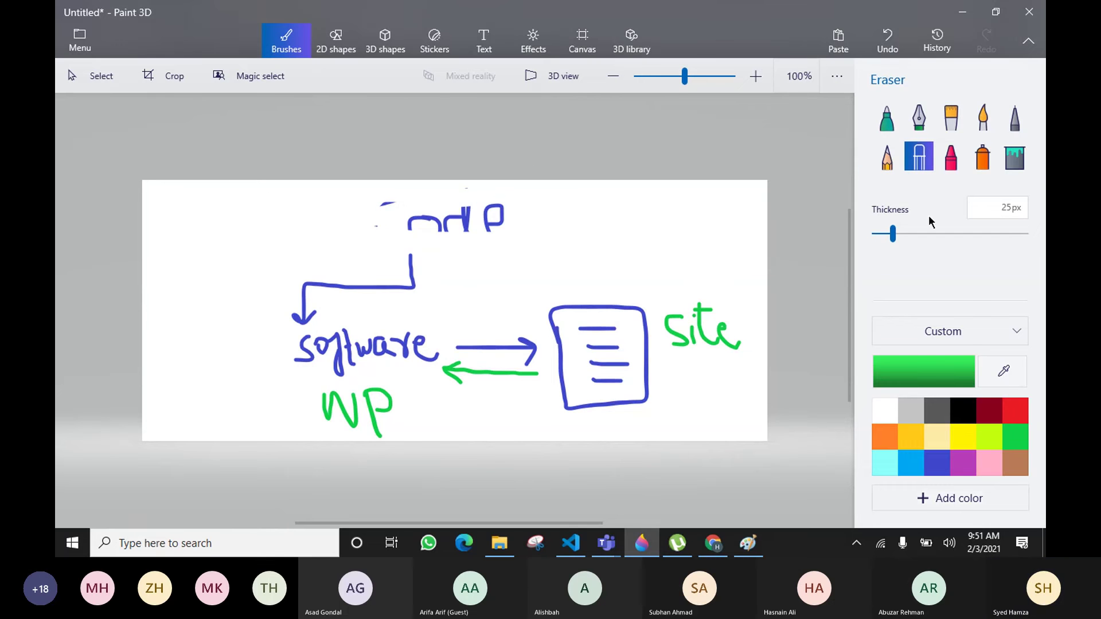
left_click_drag(892, 233, 1026, 233)
mouse_move(739, 284)
left_mouse_down()
mouse_move(194, 281)
mouse_move(59, 381)
mouse_move(393, 386)
left_mouse_up()
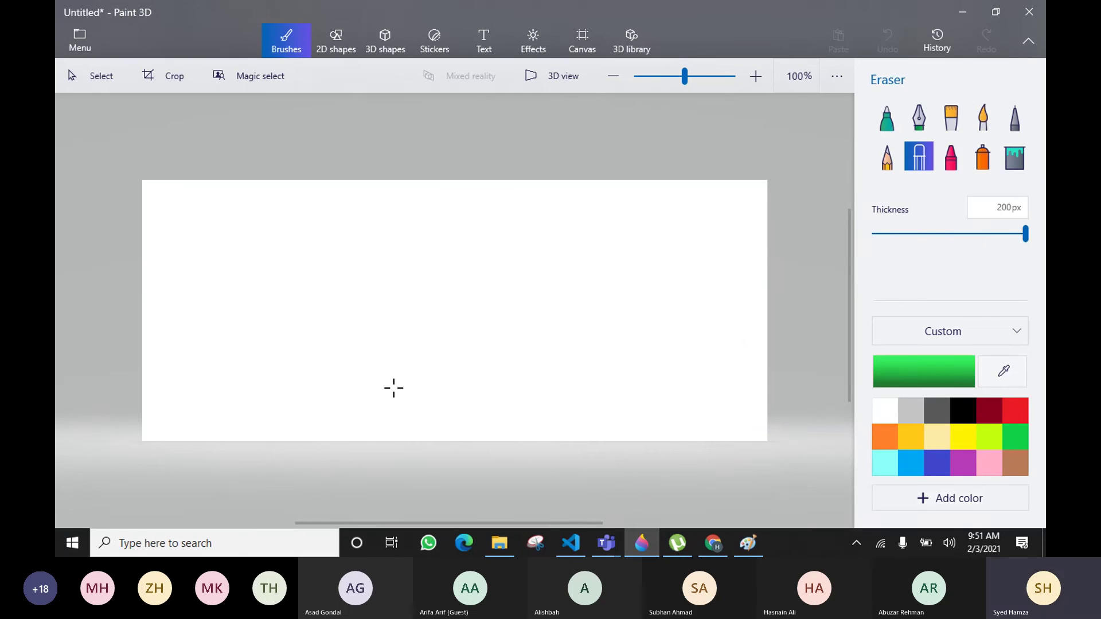
Step: Draw a green form outline with three stacked boxes using the Marker and label them for database name, username (U) and password (P)
left_click(886, 118)
mouse_move(310, 215)
left_mouse_down()
mouse_move(329, 394)
mouse_move(570, 418)
mouse_move(581, 226)
mouse_move(304, 216)
mouse_move(485, 240)
mouse_move(484, 276)
mouse_move(351, 273)
mouse_move(338, 236)
left_mouse_up()
mouse_move(350, 298)
left_mouse_down()
mouse_move(351, 322)
mouse_move(438, 332)
mouse_move(472, 293)
mouse_move(351, 298)
left_mouse_up()
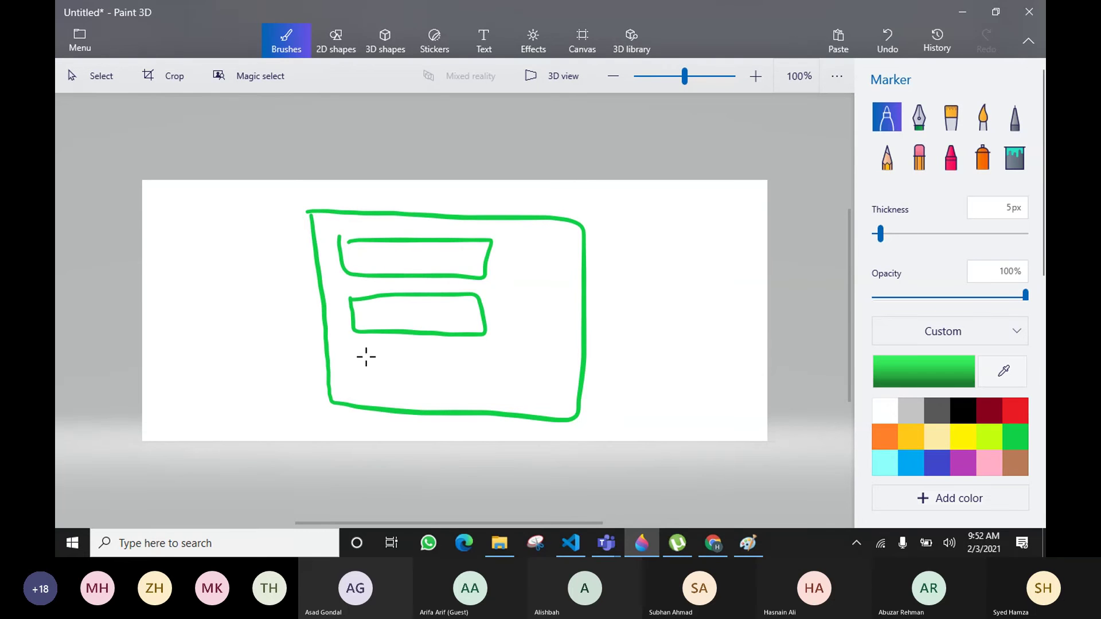
mouse_move(362, 356)
left_mouse_down()
mouse_move(361, 371)
mouse_move(476, 393)
mouse_move(471, 353)
mouse_move(360, 352)
left_mouse_up()
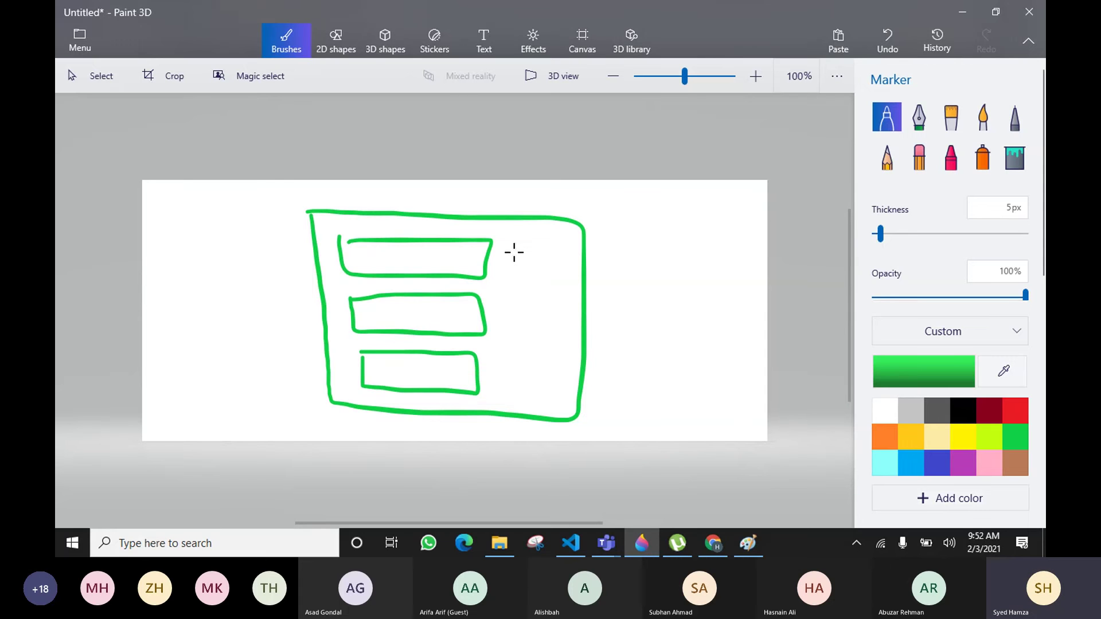
mouse_move(514, 251)
left_mouse_down()
mouse_move(514, 265)
mouse_move(524, 256)
mouse_move(515, 269)
mouse_move(536, 248)
mouse_move(567, 268)
mouse_move(550, 268)
mouse_move(567, 267)
mouse_move(569, 246)
left_mouse_up()
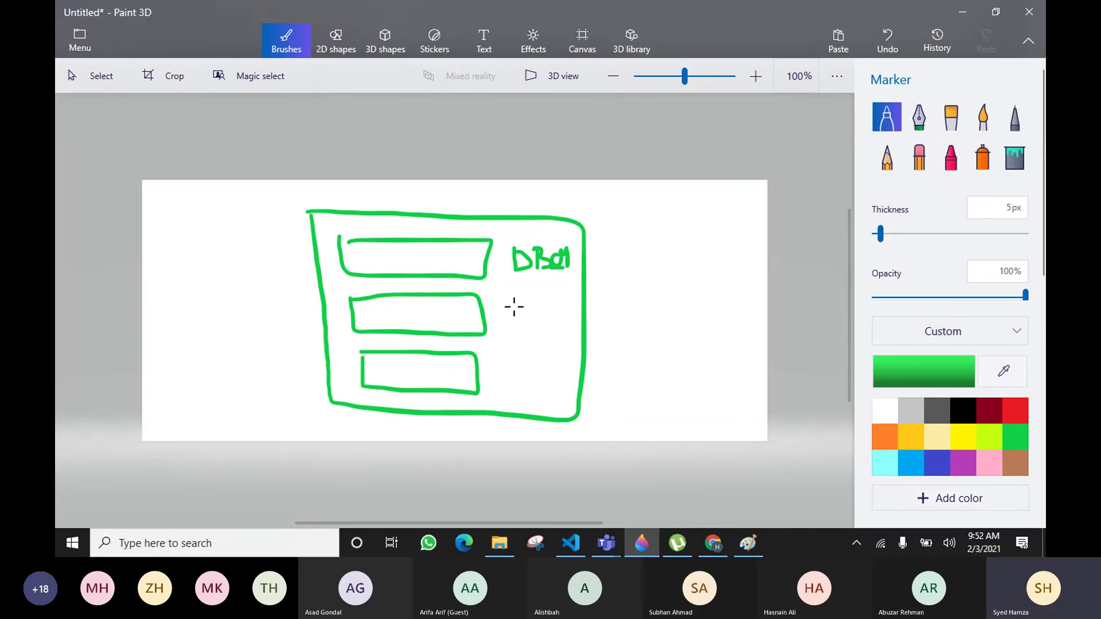
mouse_move(514, 306)
left_mouse_down()
mouse_move(533, 307)
mouse_move(539, 336)
mouse_move(522, 381)
mouse_move(531, 394)
mouse_move(523, 374)
left_mouse_up()
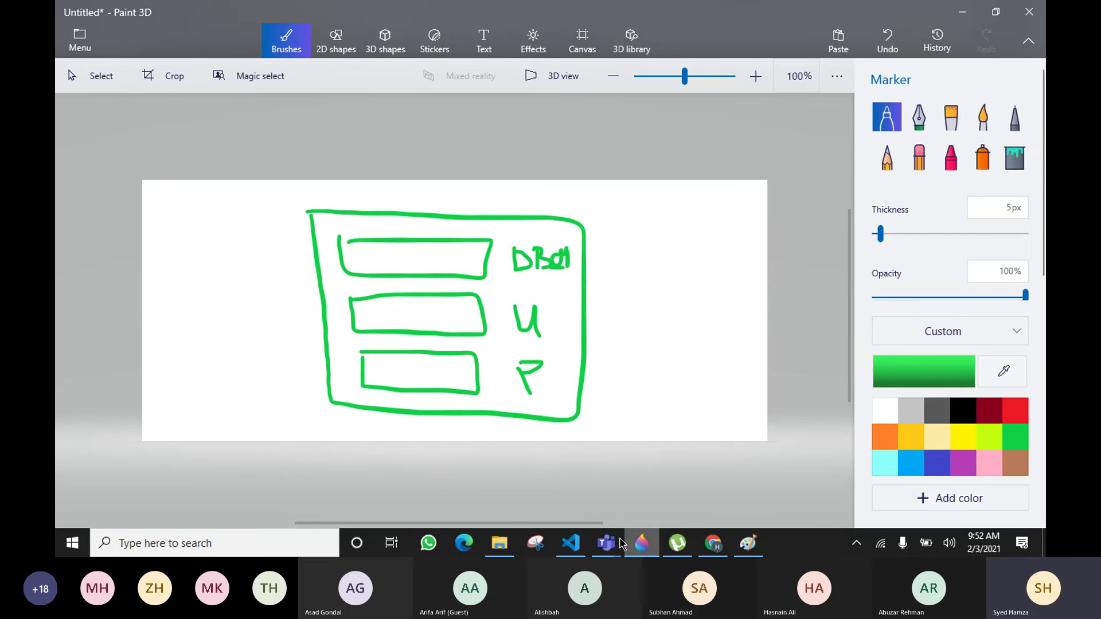
Step: Switch to wp-config.php in Visual Studio Code and highlight the DB_NAME value morningwp
mouse_move(584, 547)
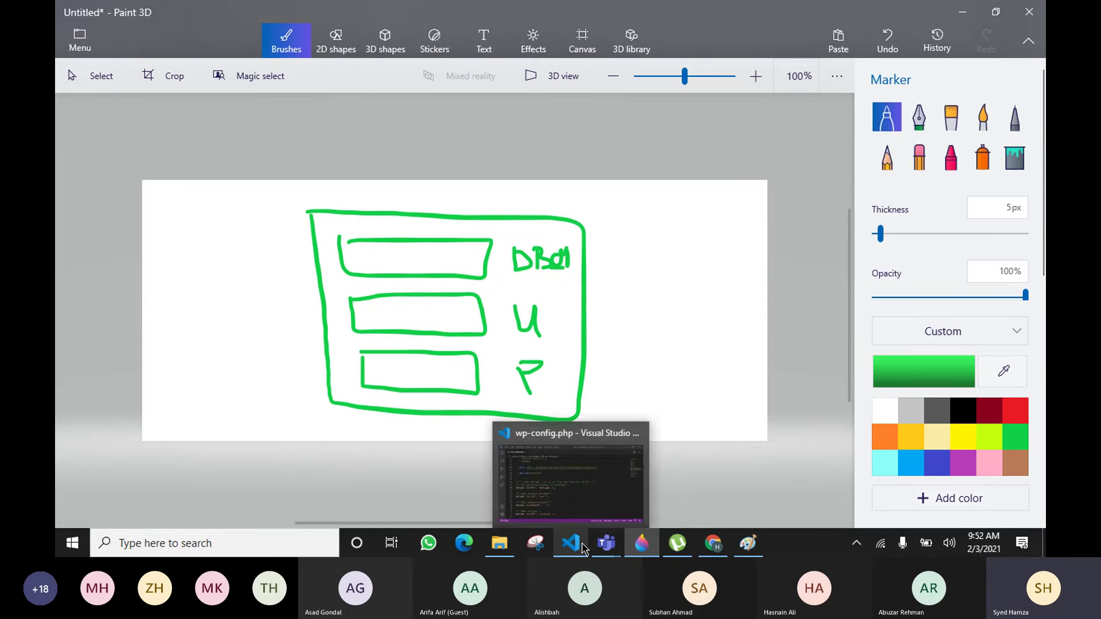
left_click(594, 503)
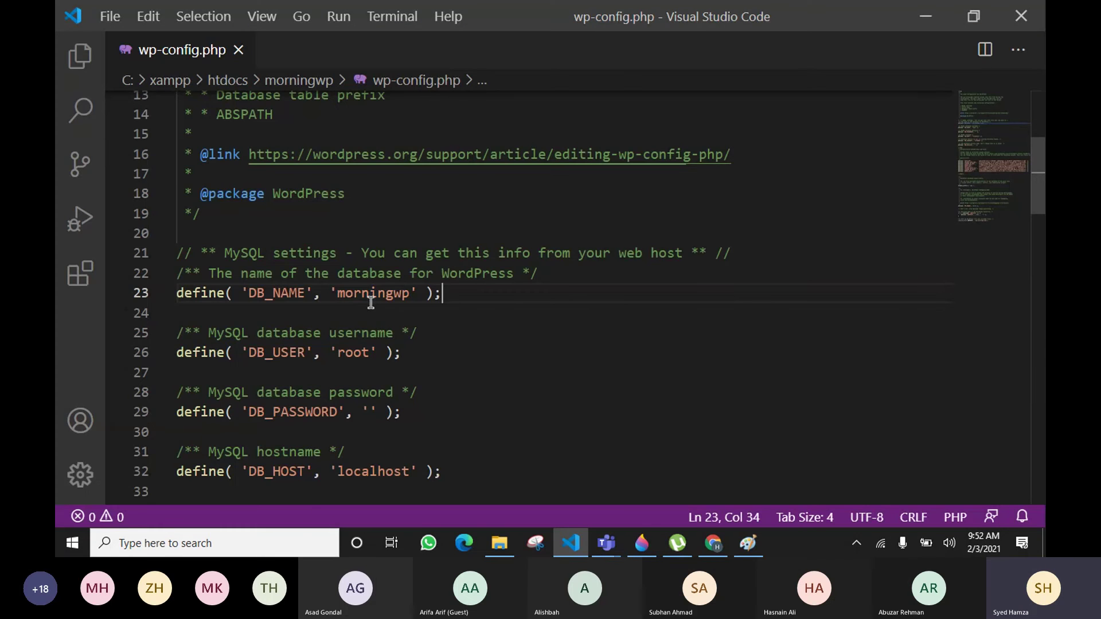
left_click_drag(338, 297, 411, 299)
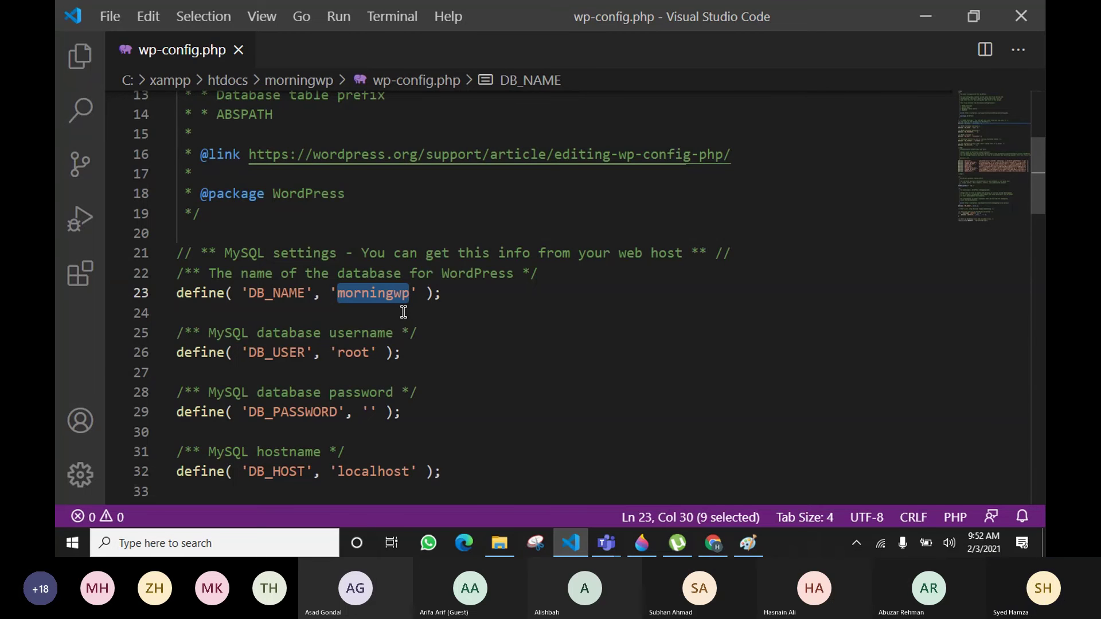
Step: Show the WordPress dashboard in Chrome and return to the database settings in wp-config.php
left_click(712, 543)
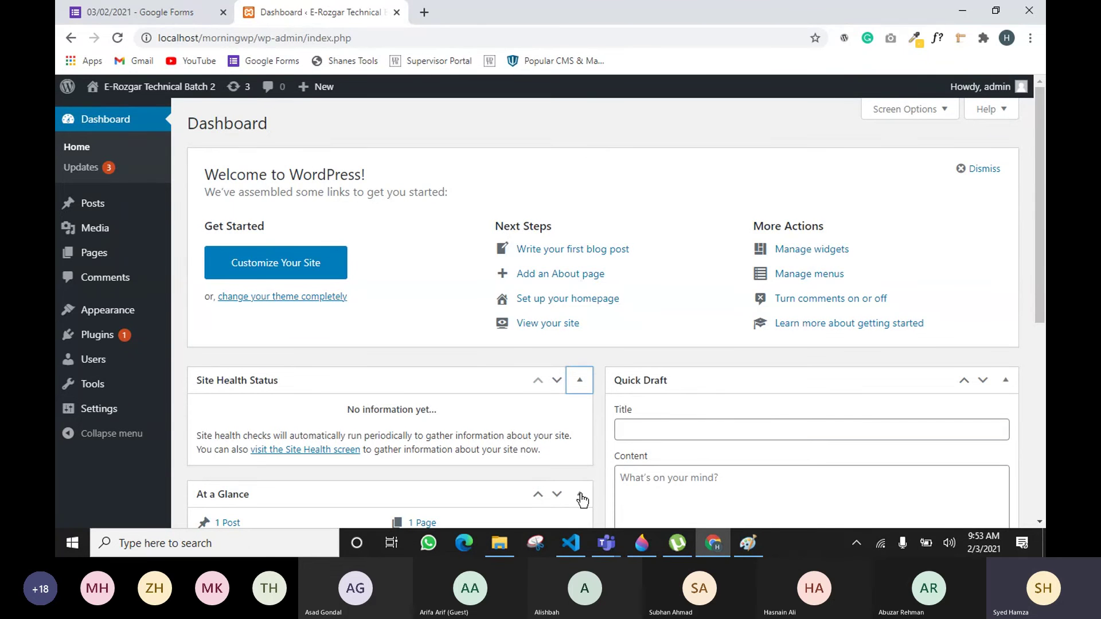
left_click(571, 543)
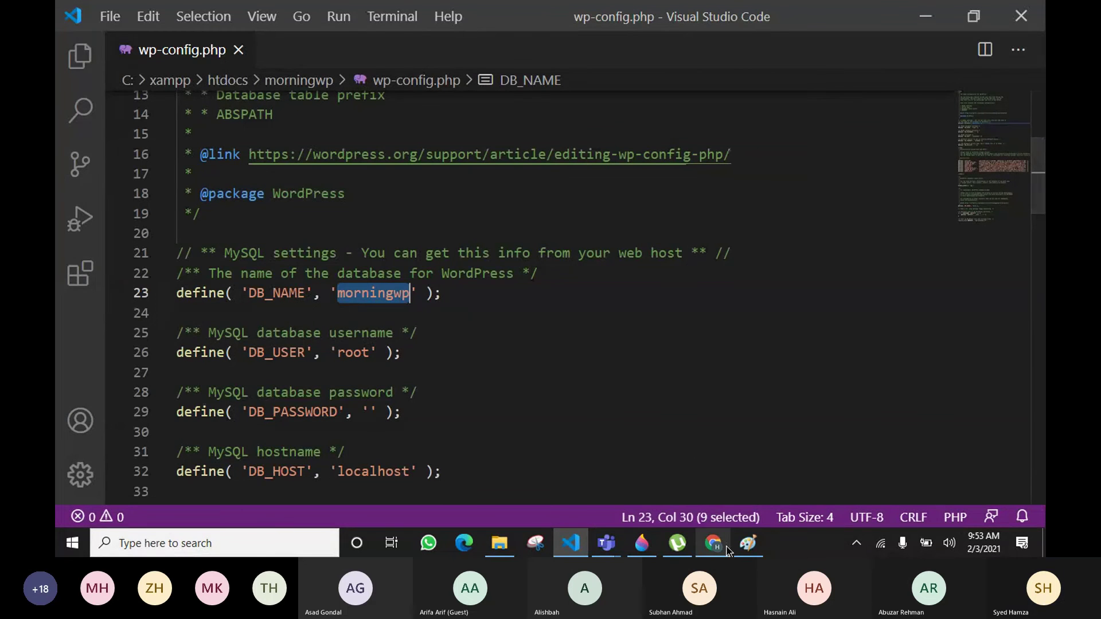
mouse_move(726, 551)
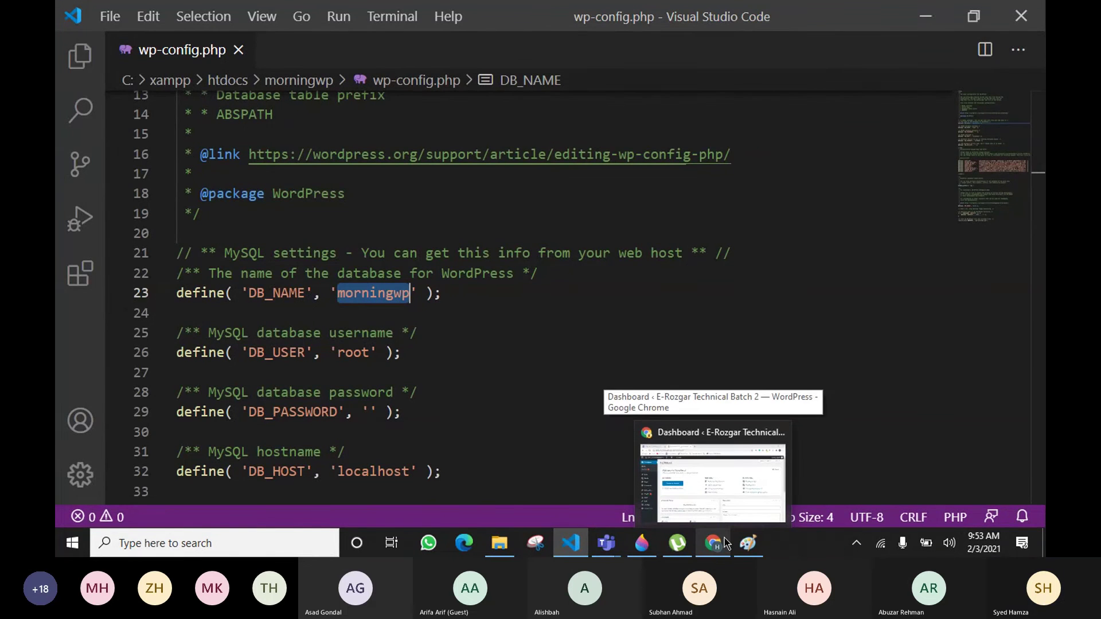
mouse_move(727, 519)
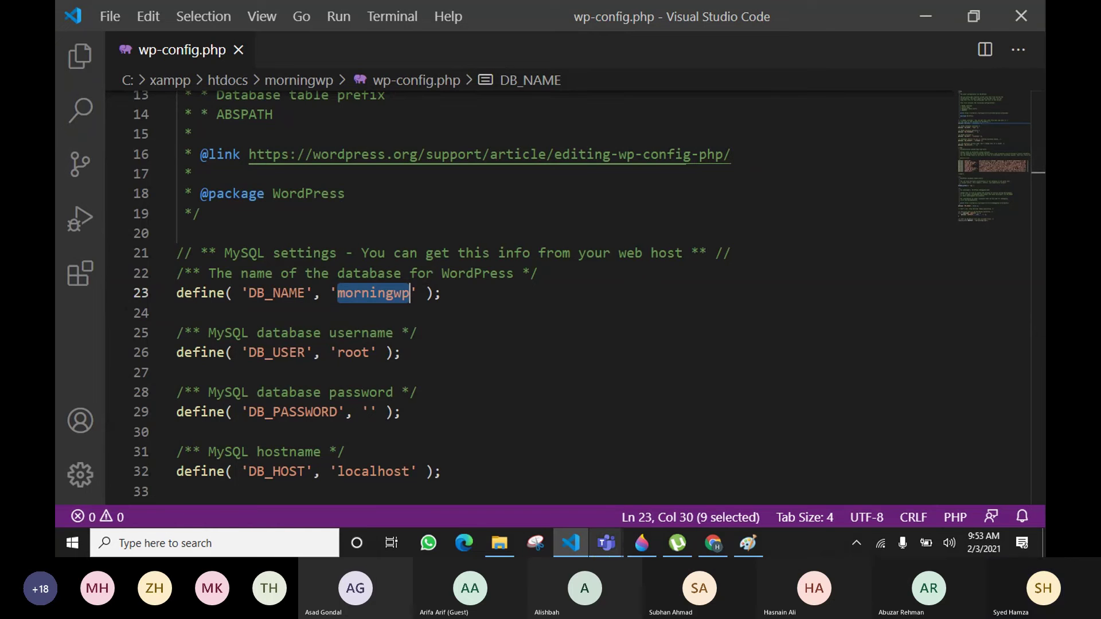
Step: Switch to File Explorer and open the themes folder inside wp-content of the morningwp site
left_click(500, 542)
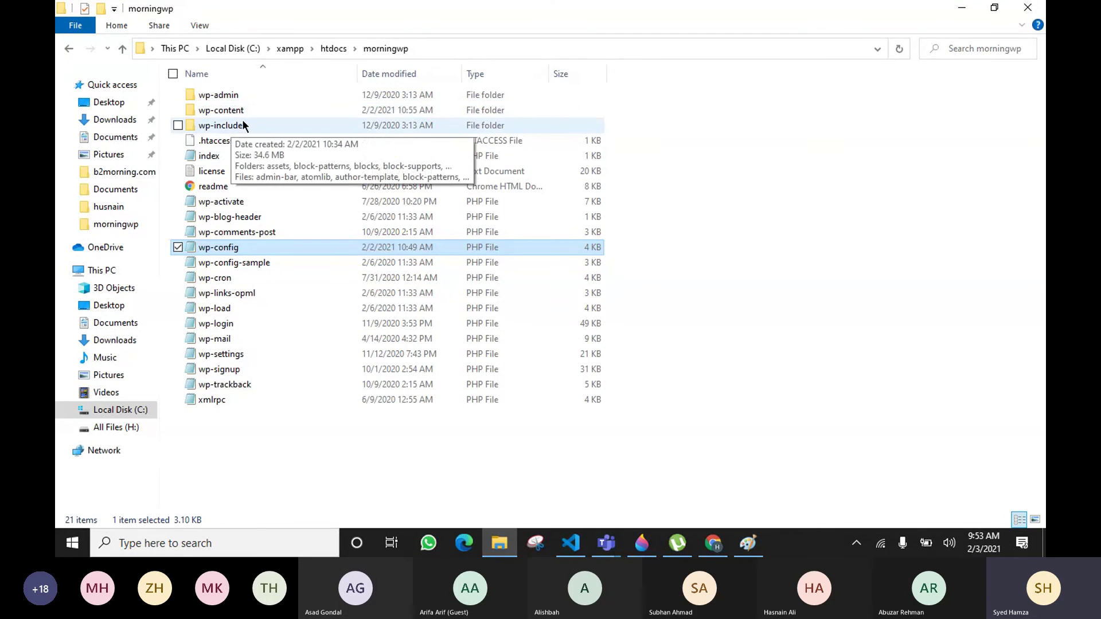
double_click(234, 112)
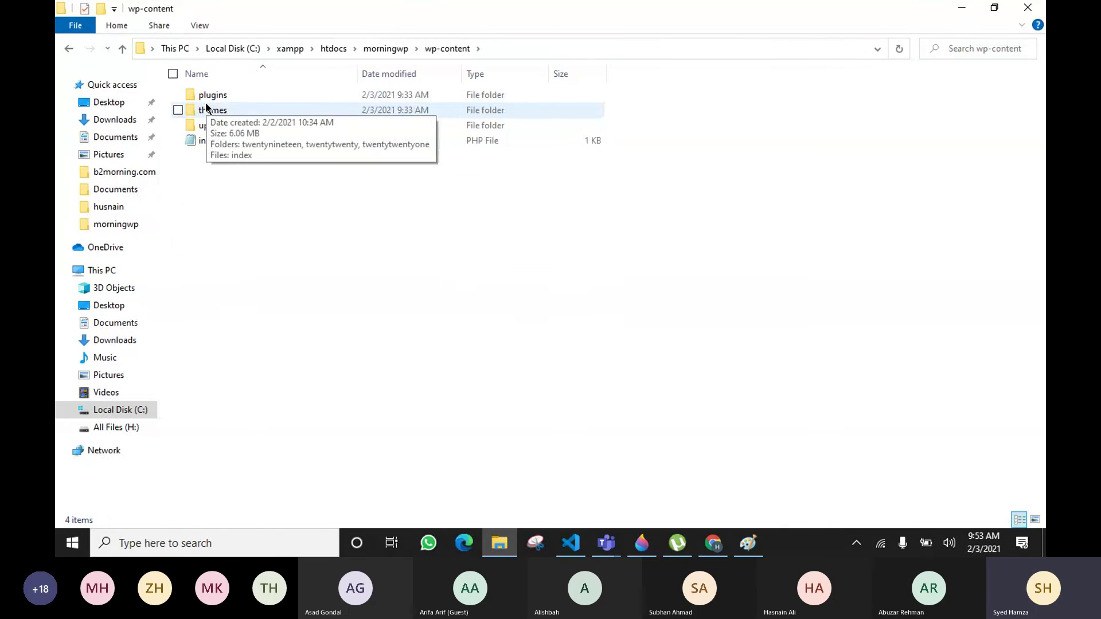
double_click(213, 111)
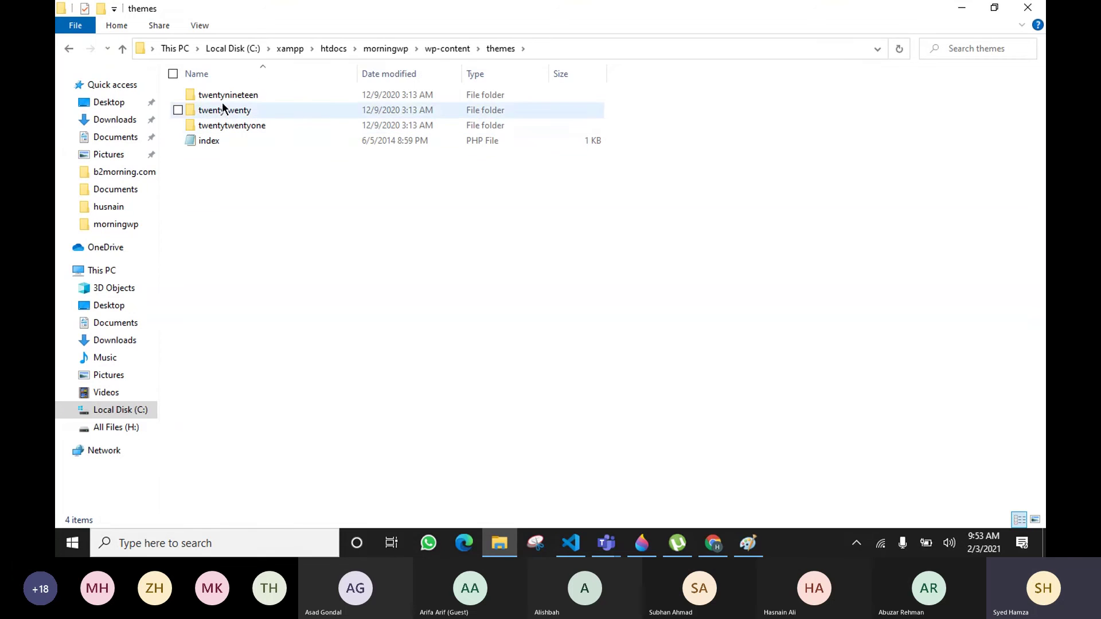
Step: Switch to the WordPress dashboard in Chrome and open the Themes page to look over the installed themes
left_click(712, 543)
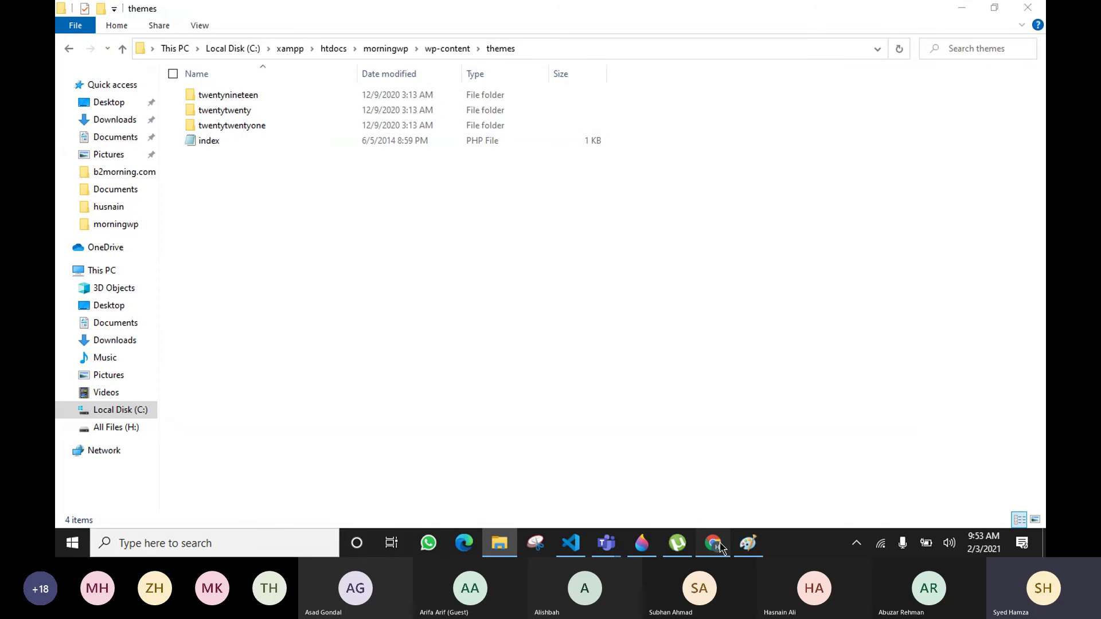
mouse_move(104, 318)
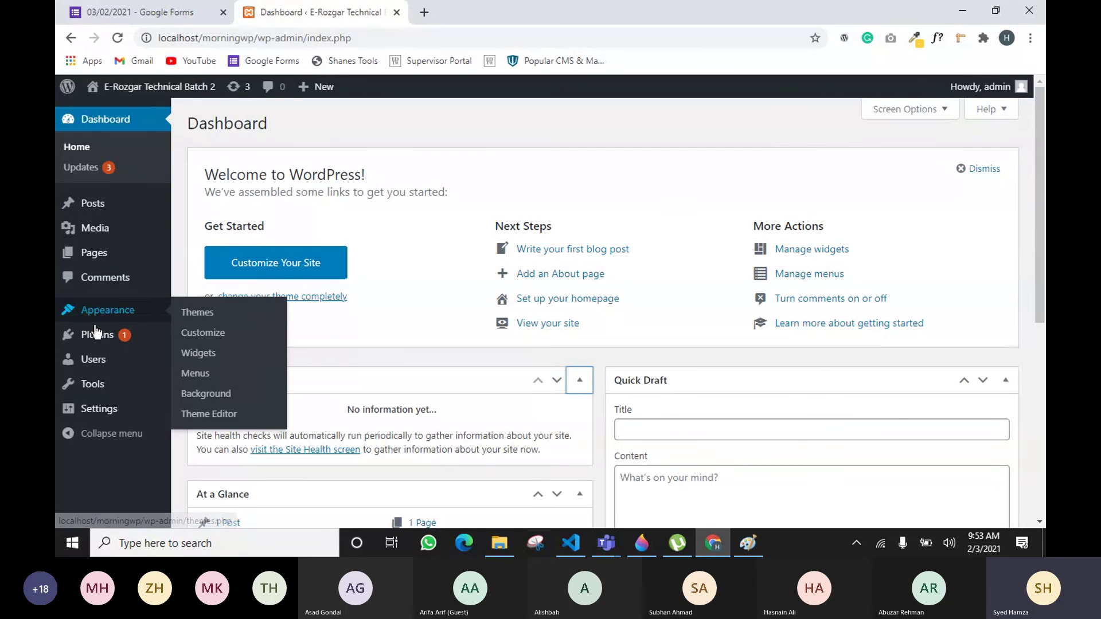
left_click(222, 318)
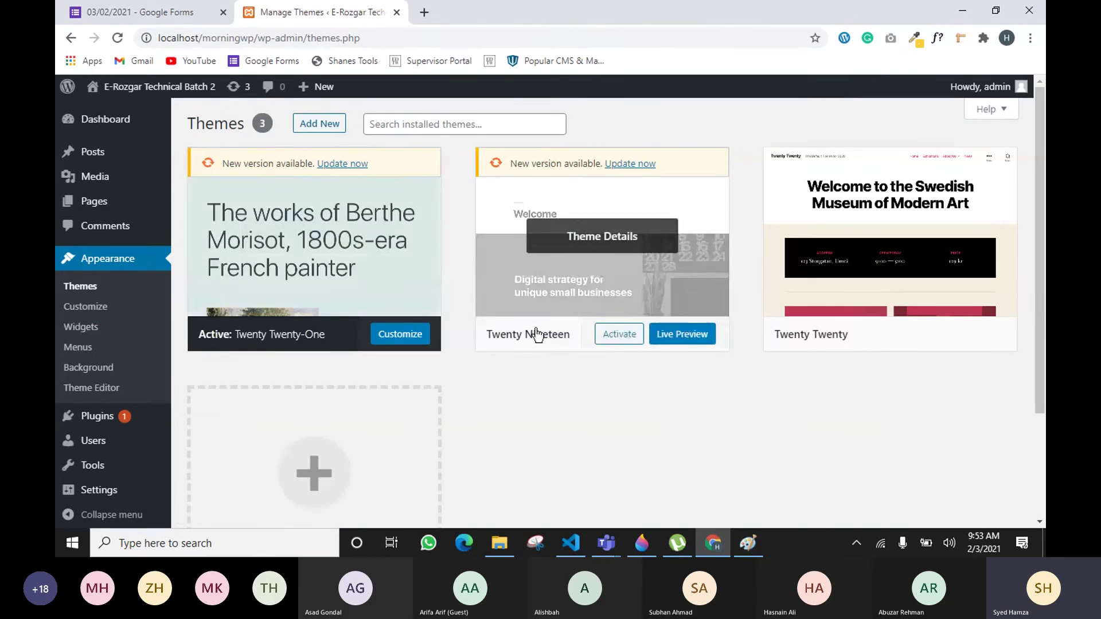
scroll(573, 360, "down", 3)
scroll(573, 359, "up", 3)
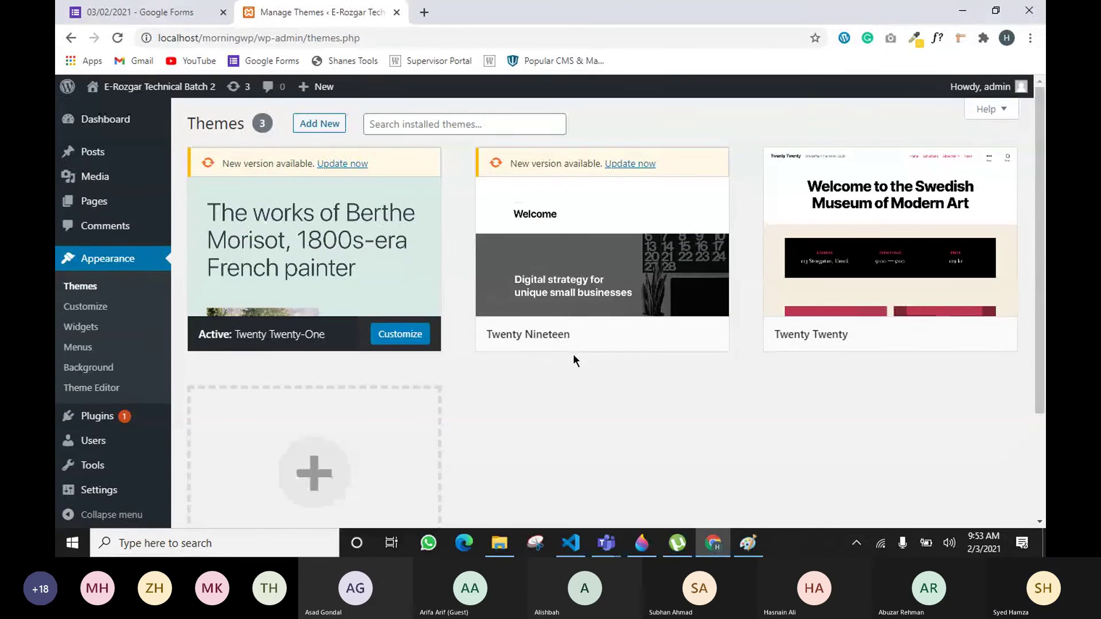
Step: Return to File Explorer and delete the twentytwenty folder from the themes folder
left_click(499, 543)
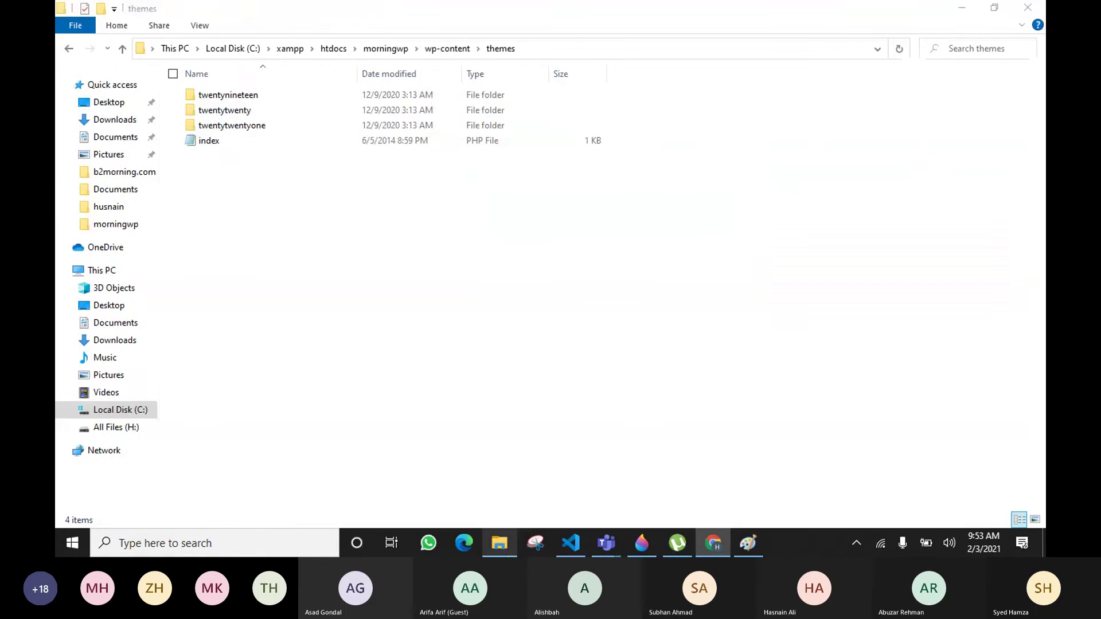
left_click(241, 111)
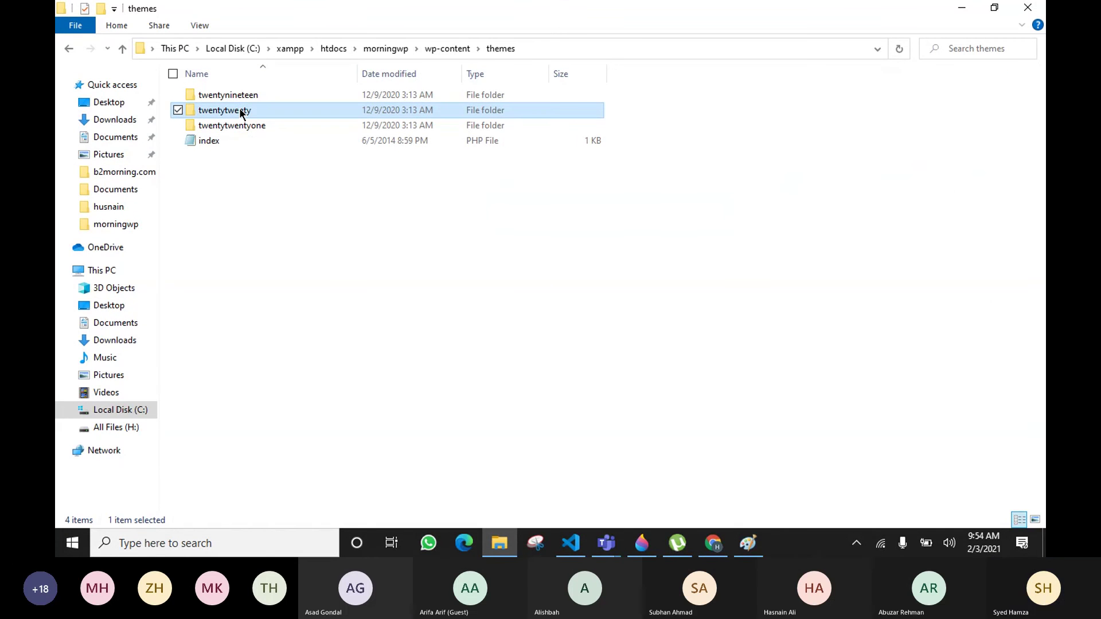
key("Delete")
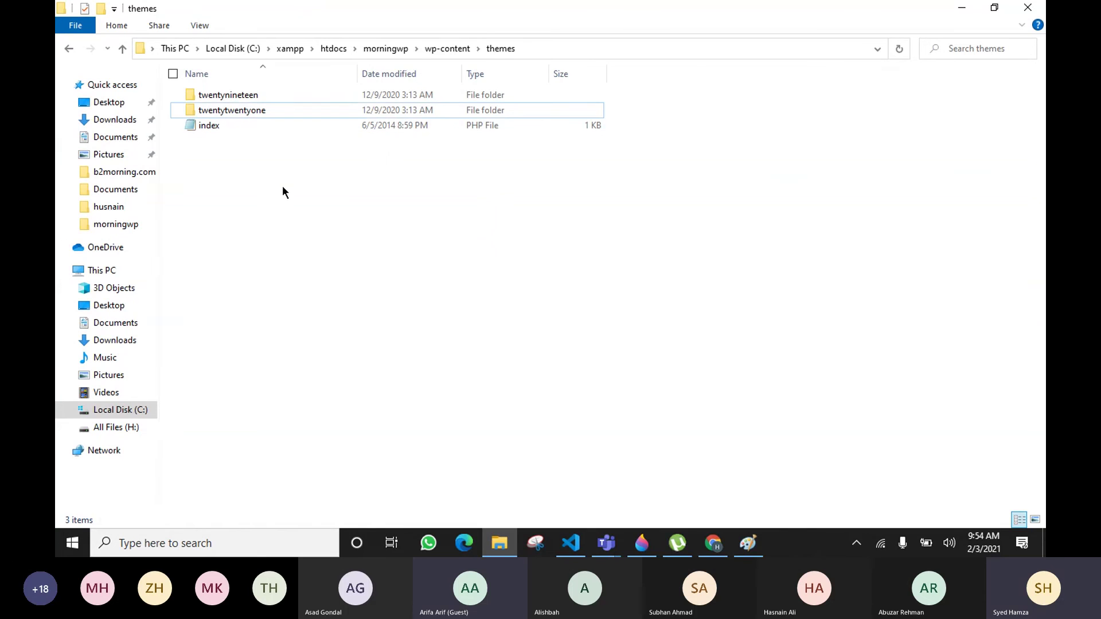
Step: Go back to Chrome, load the WordPress dashboard and reopen the Themes page to check the installed themes
left_click(713, 543)
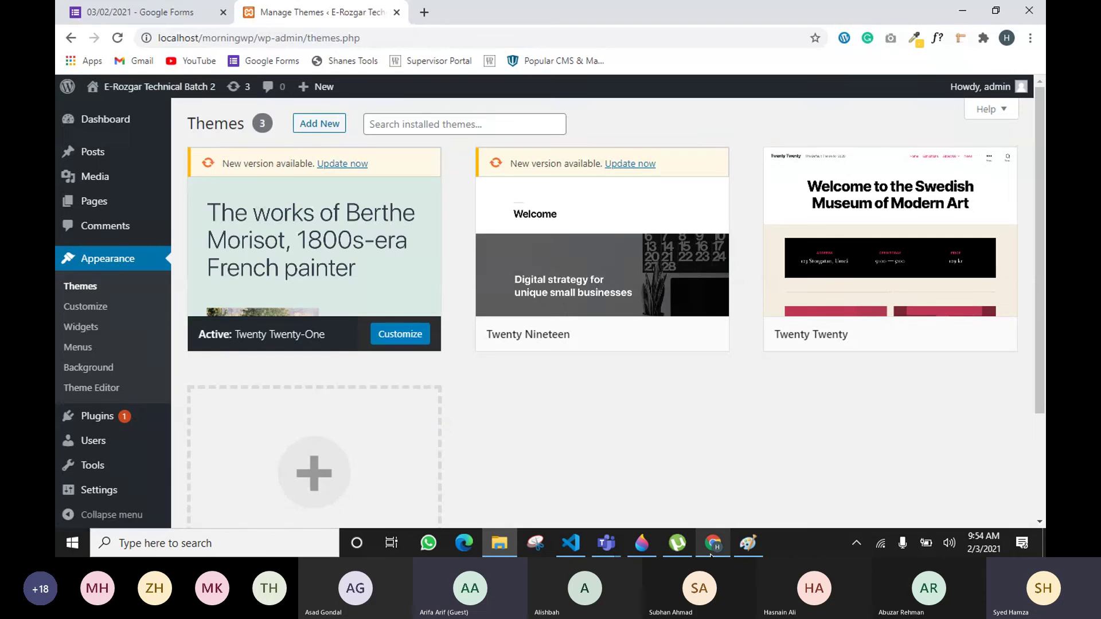
left_click(126, 127)
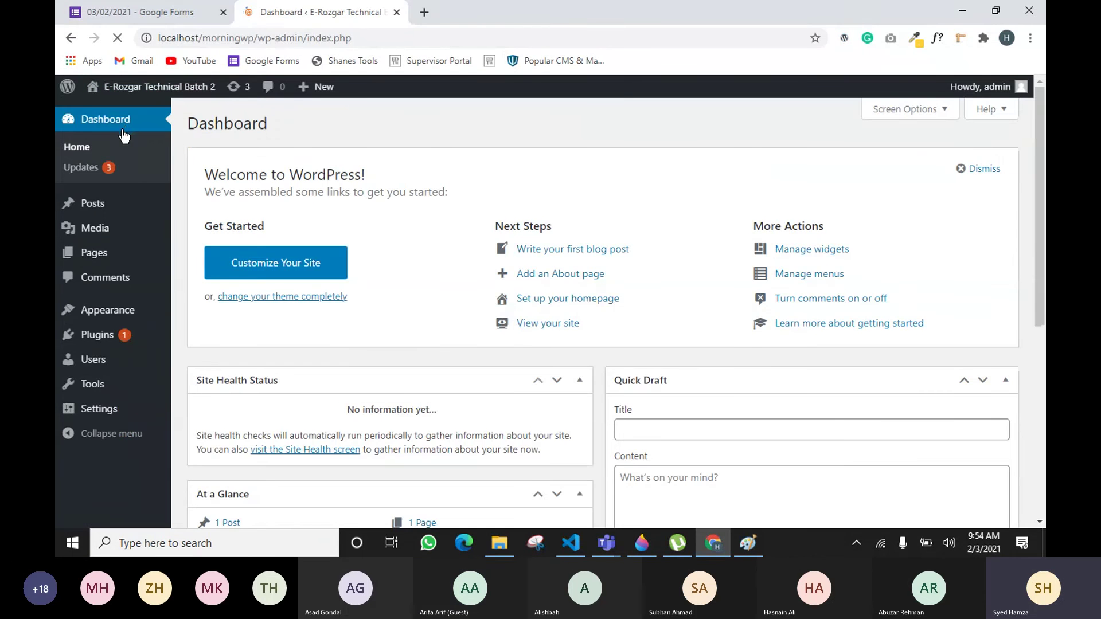
mouse_move(96, 340)
mouse_move(119, 316)
left_click(206, 320)
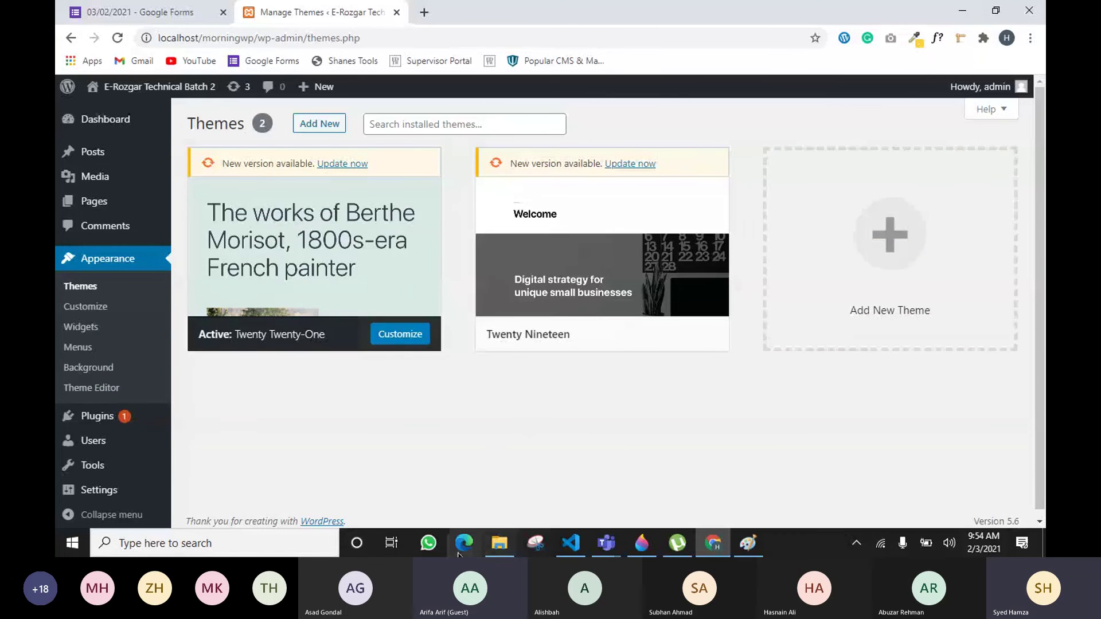
Step: Compare the themes folder in File Explorer with the Themes page in Chrome, and bring up wp-config.php in Visual Studio Code
mouse_move(506, 555)
left_click(499, 487)
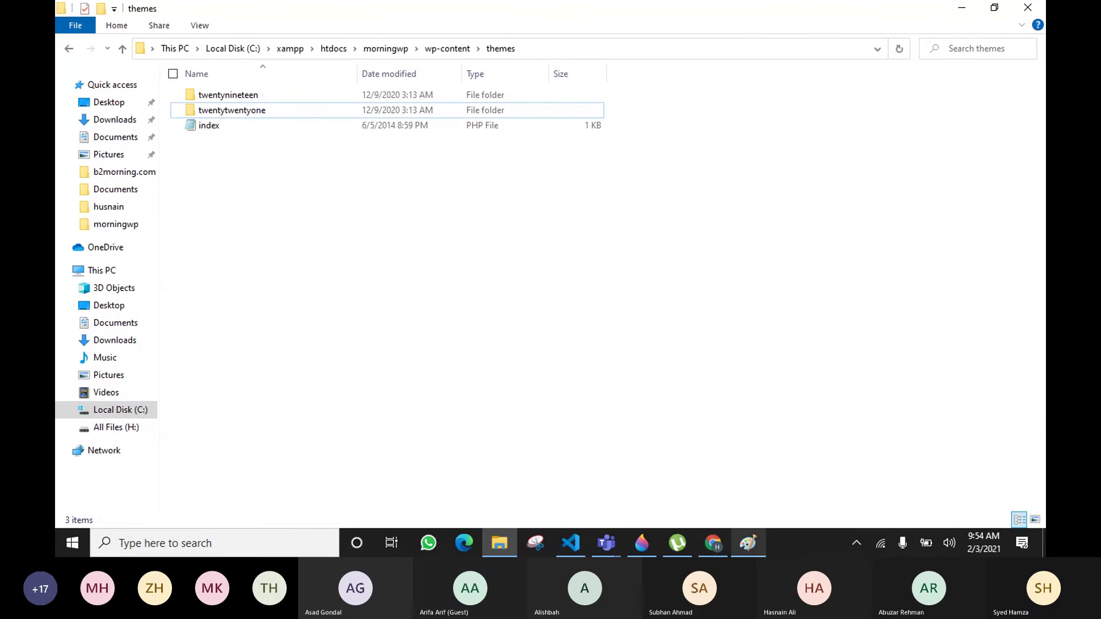
mouse_move(722, 554)
left_click(703, 476)
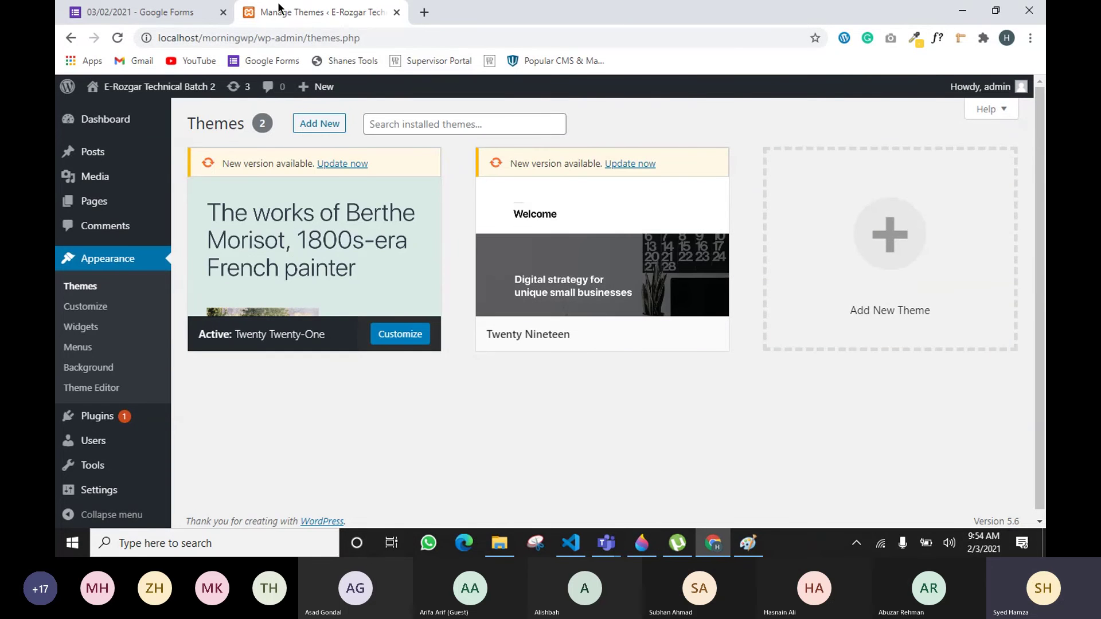
left_click(571, 542)
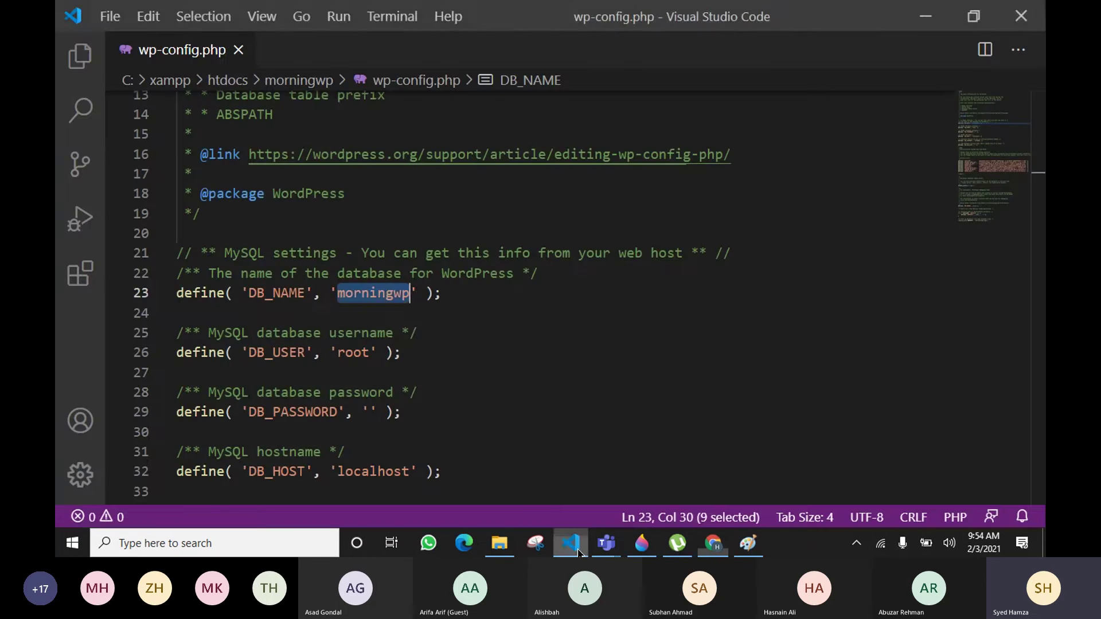
Step: Switch to File Explorer, go back up to the morningwp folder and open its wp-admin folder
left_click(512, 540)
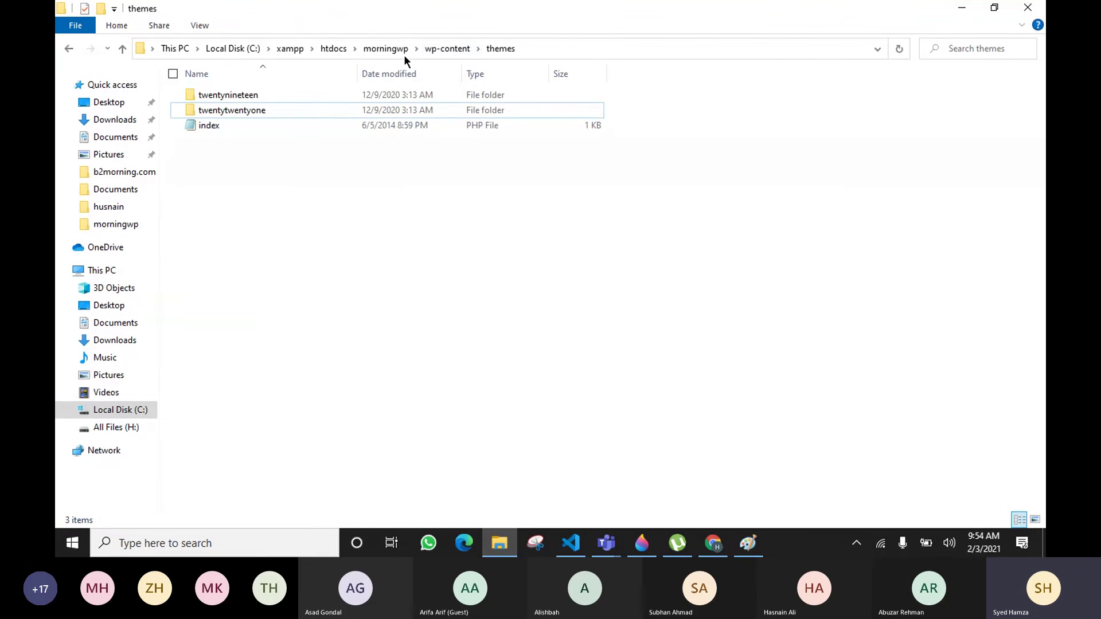
left_click(447, 50)
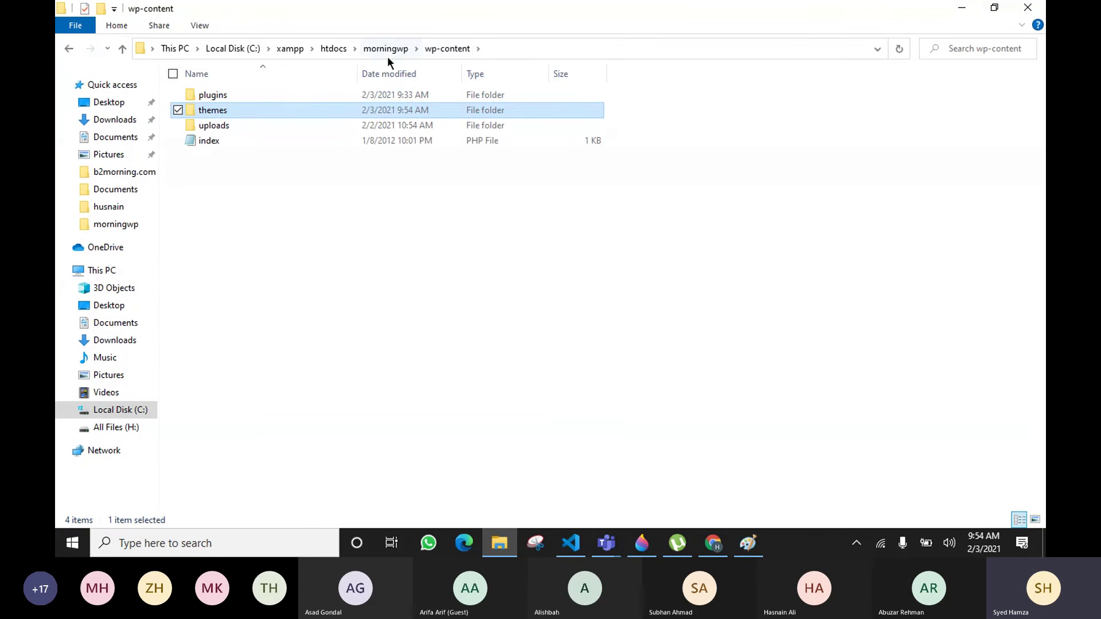
left_click(389, 48)
double_click(264, 92)
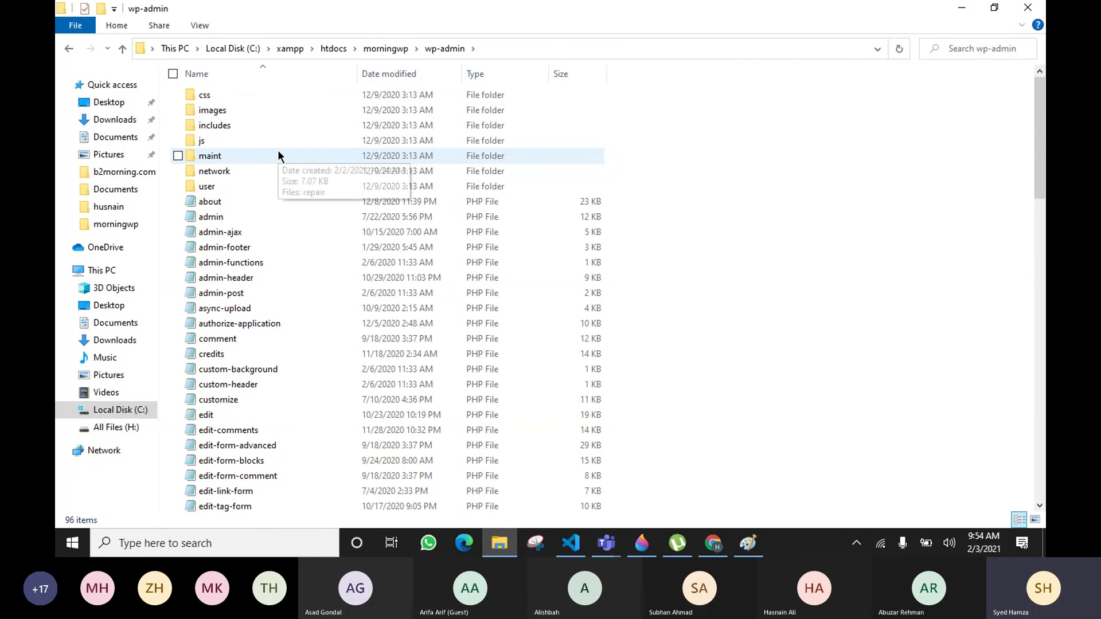
Step: Search the wp-admin folder for themes.php, then clear the search text and dismiss the suggestions
key("ctrl+e")
type("t")
key("BackSpace")
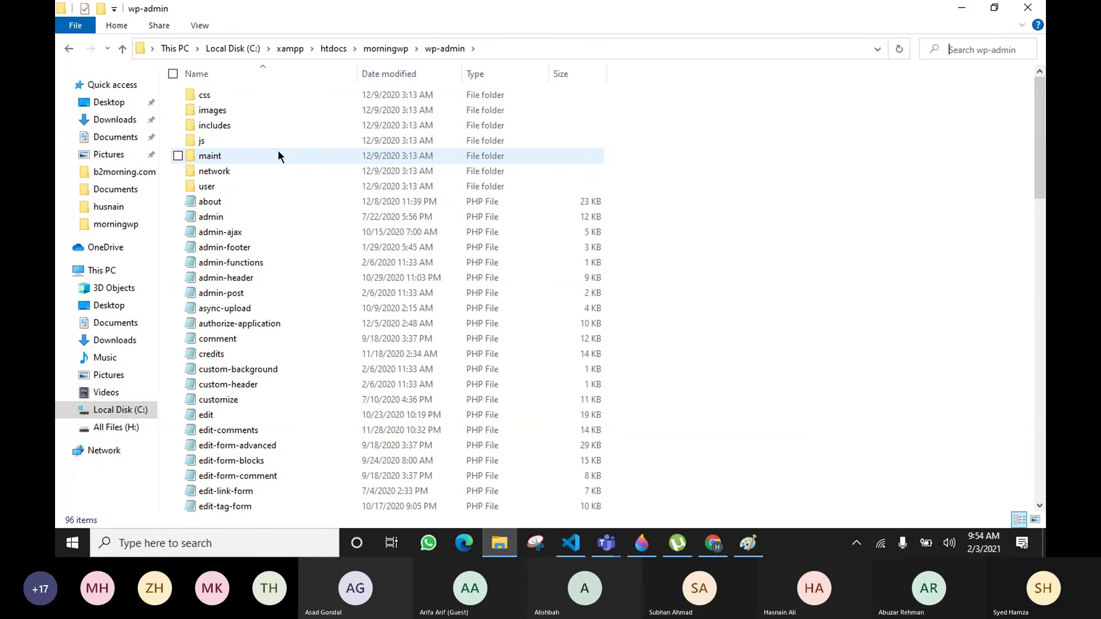
type("themes")
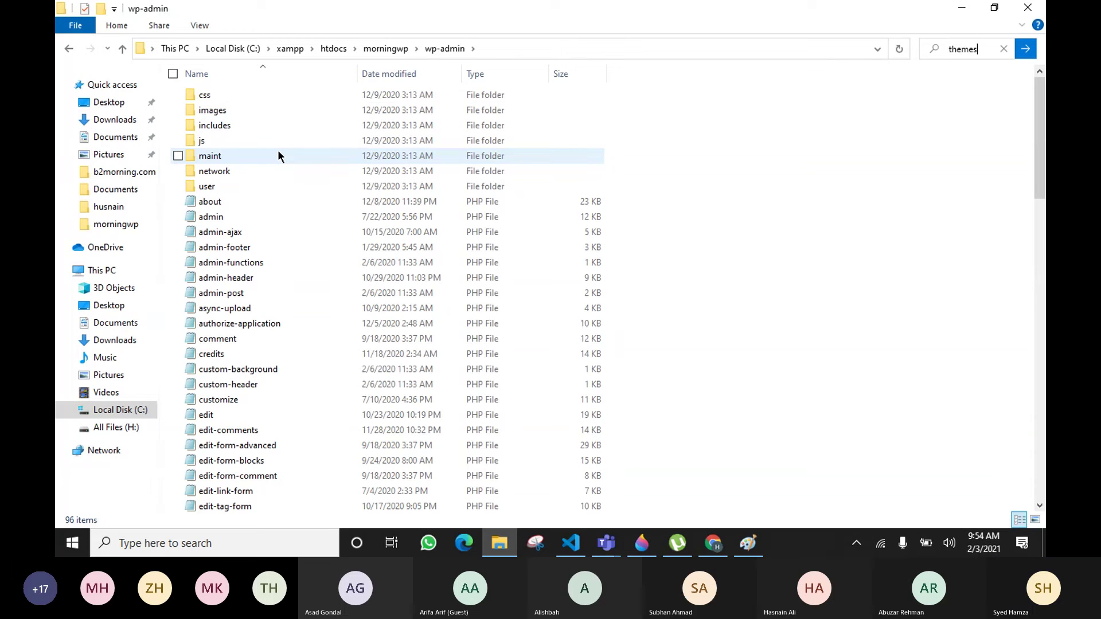
type(".php")
key("Return")
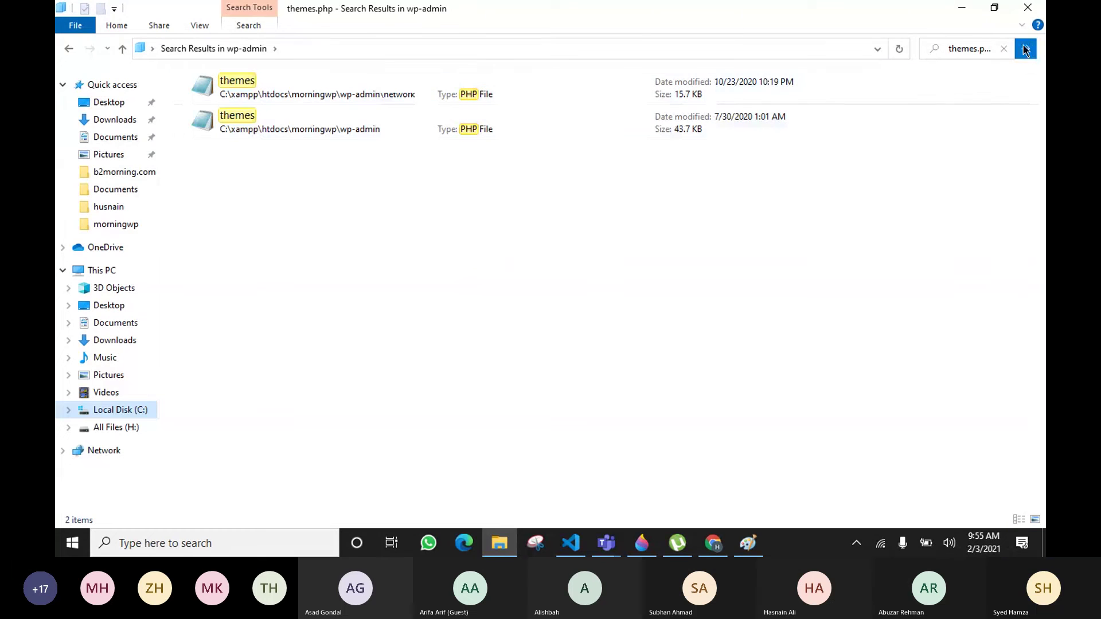
left_click(1003, 49)
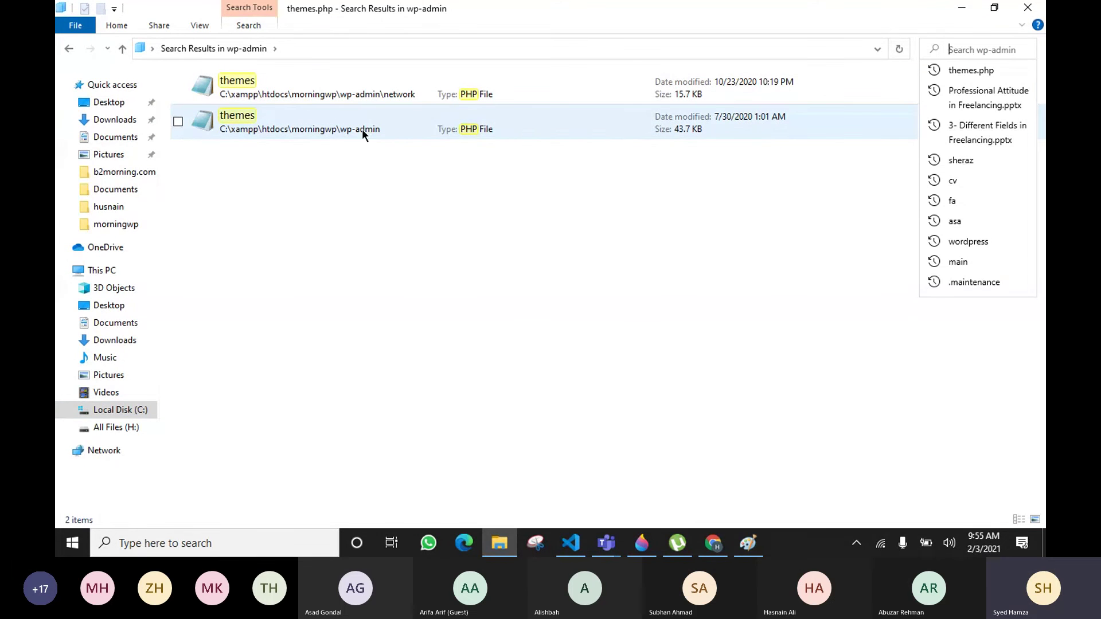
left_click(767, 238)
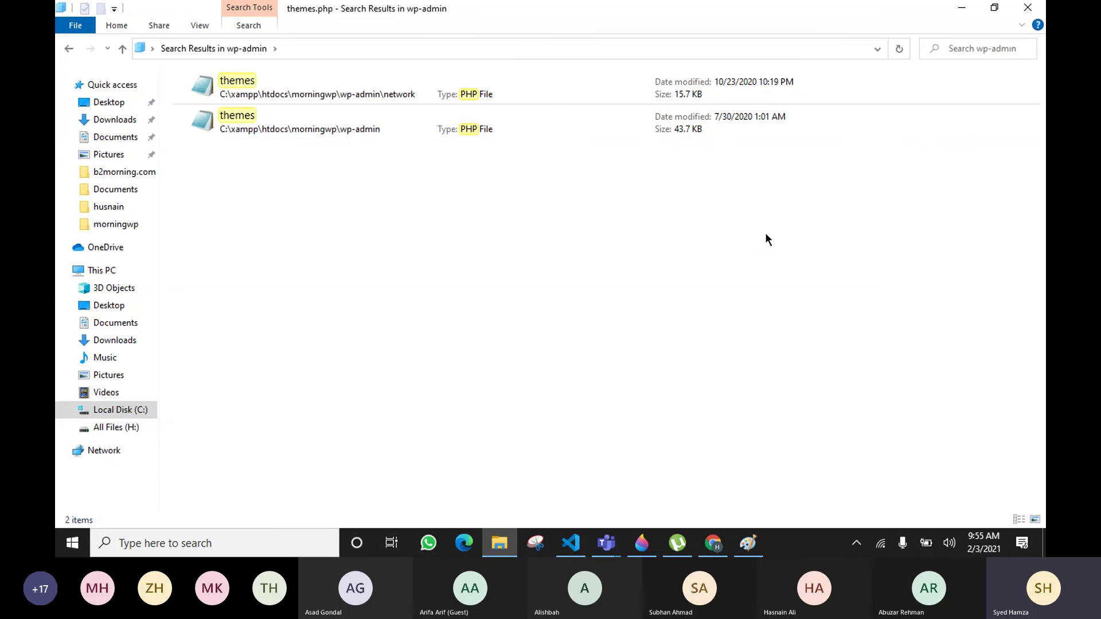
Step: Switch to the Themes page in Chrome, highlight wp-admin in its address and open the Posts list
left_click(712, 542)
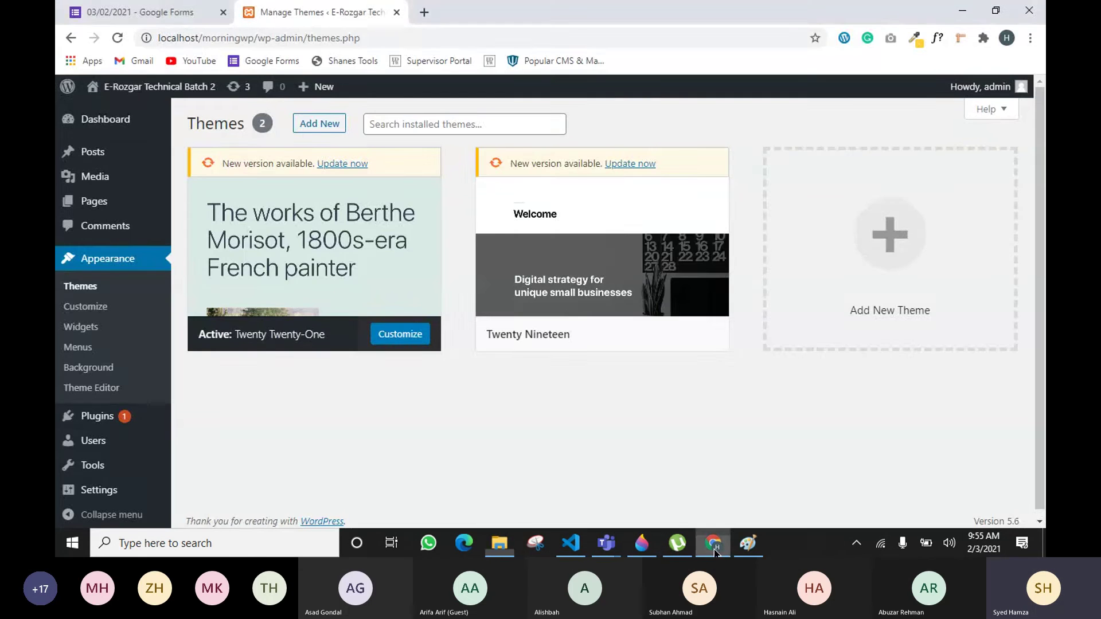
mouse_move(605, 547)
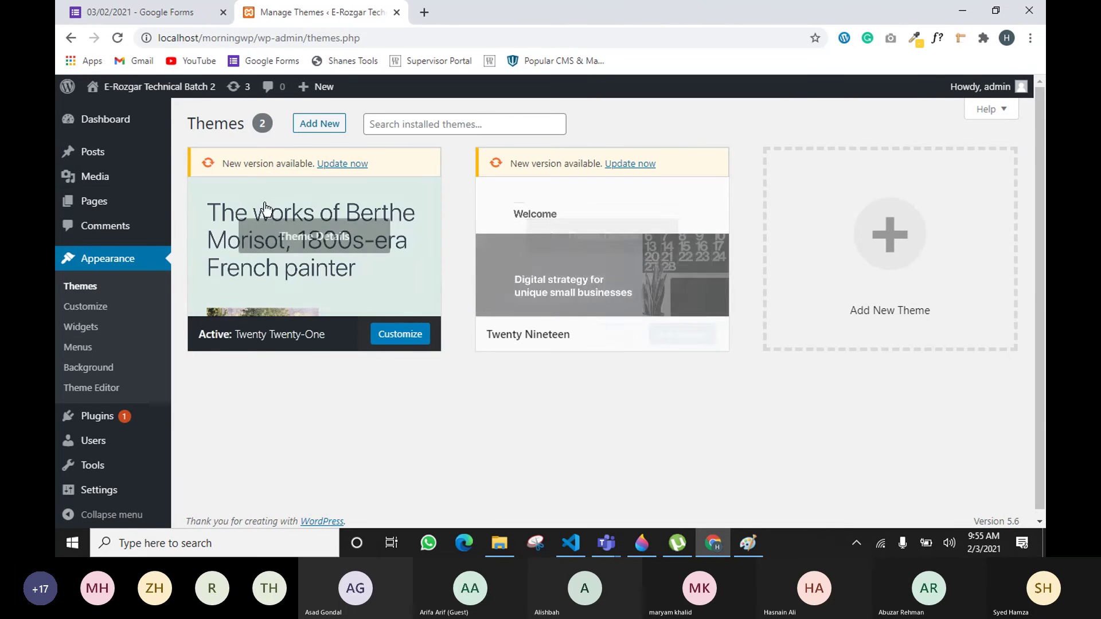
double_click(262, 39)
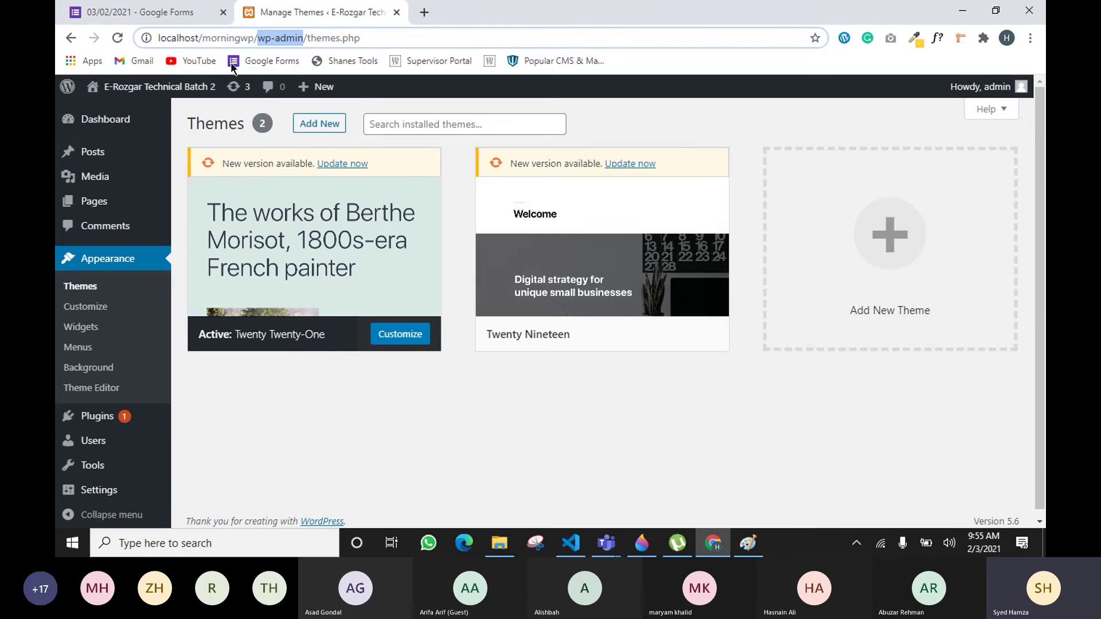
left_click(112, 158)
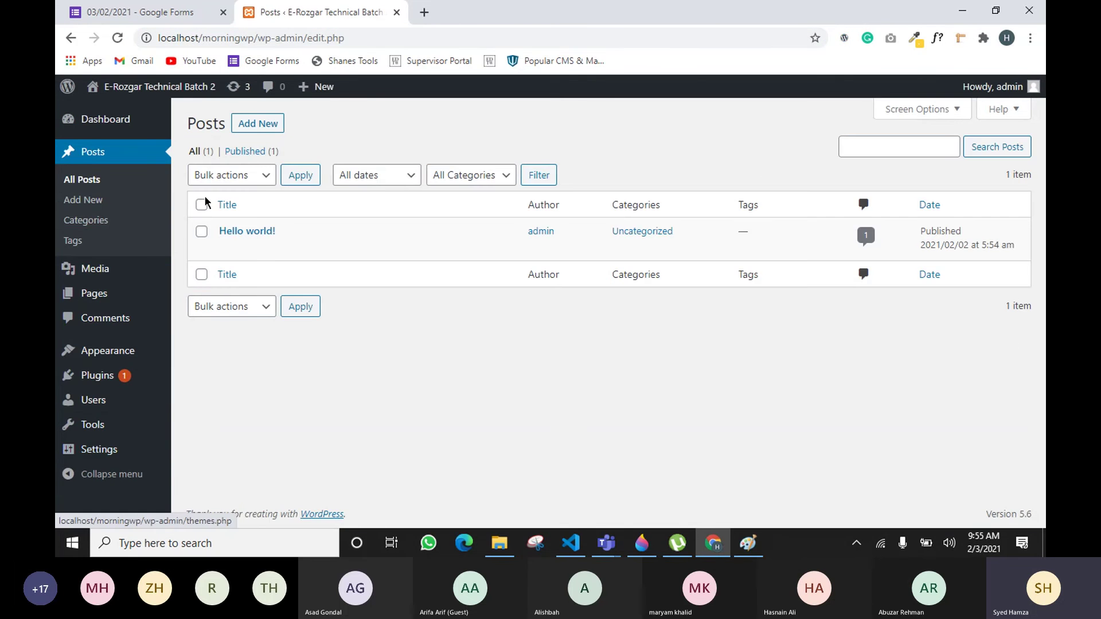
Step: Open the WordPress Dashboard home page, then switch to the themes.php search results in File Explorer
left_click(103, 117)
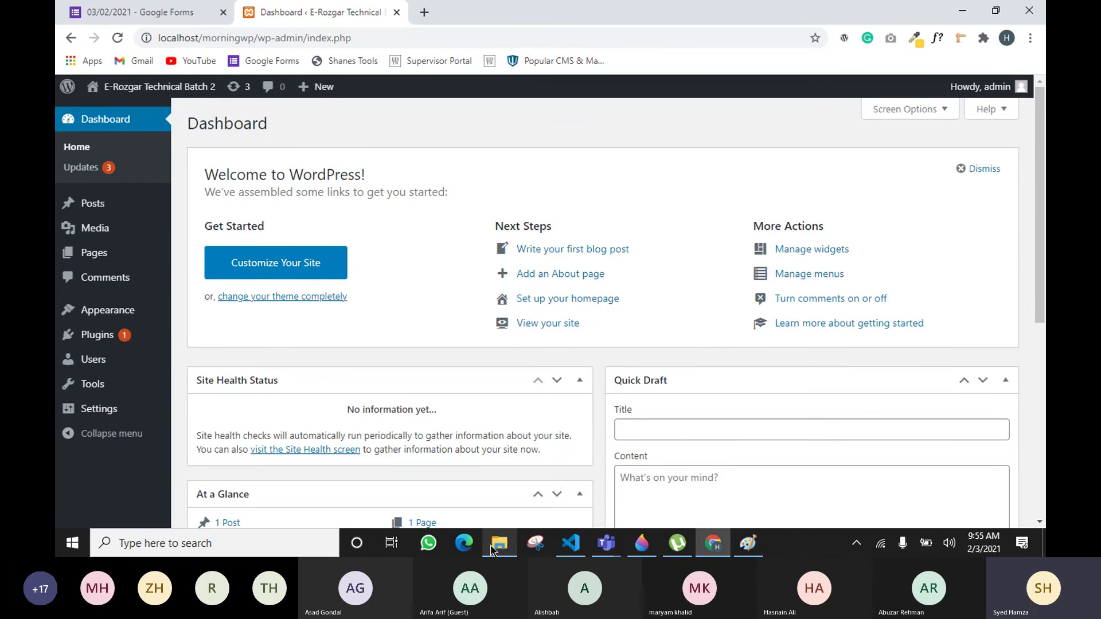
mouse_move(497, 547)
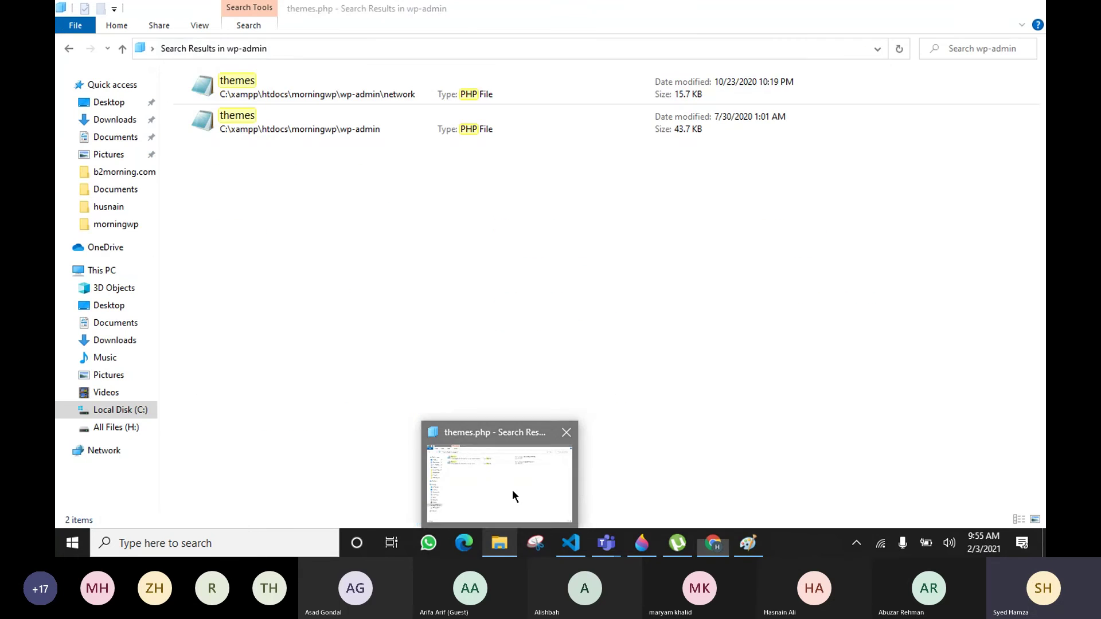
left_click(512, 491)
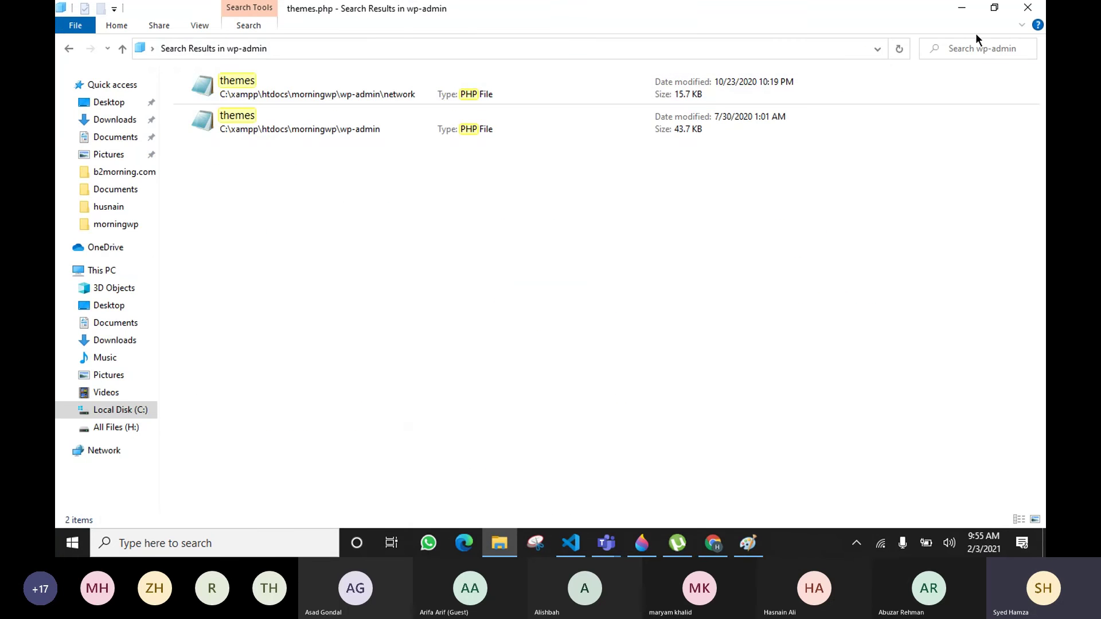
Step: Try to leave the wp-admin search results by moving up a level and clearing the search text
left_click(123, 48)
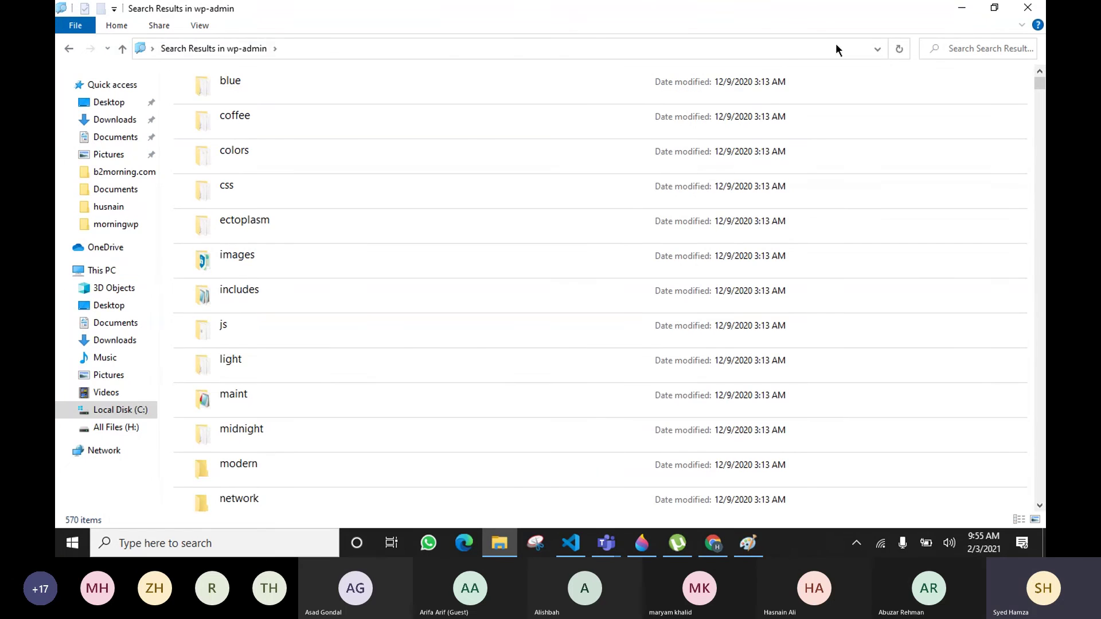
left_click(74, 50)
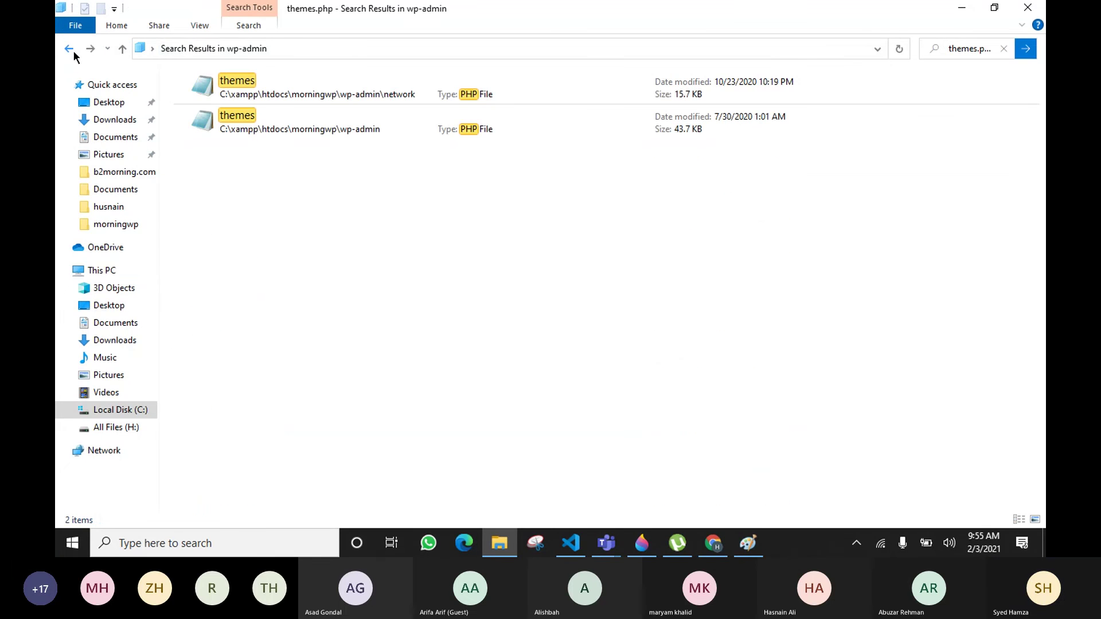
left_click(1002, 50)
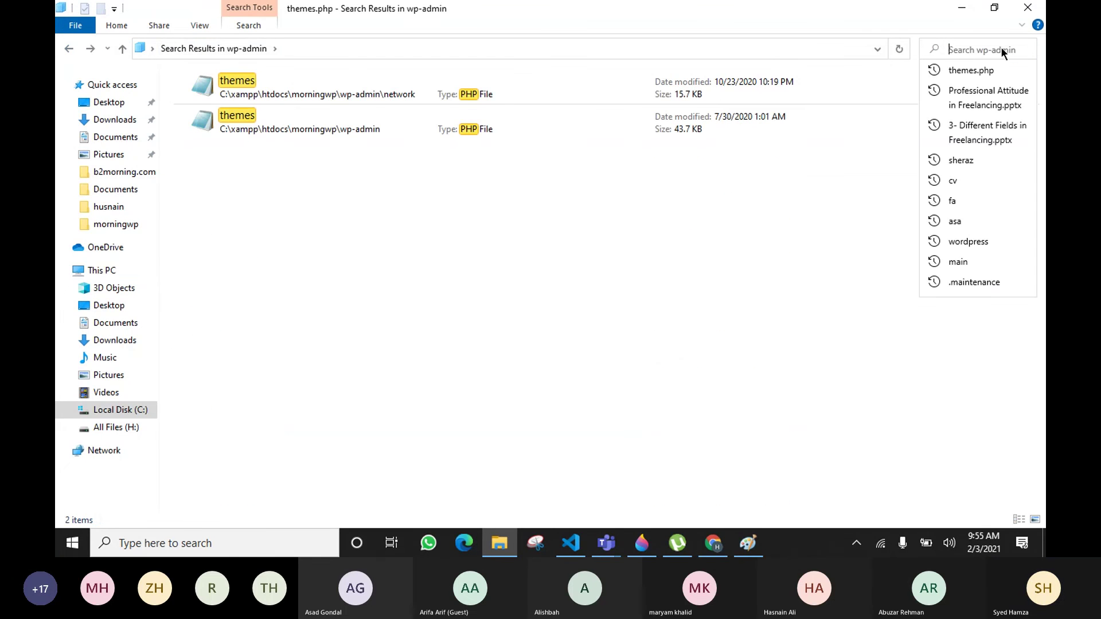
left_click(816, 240)
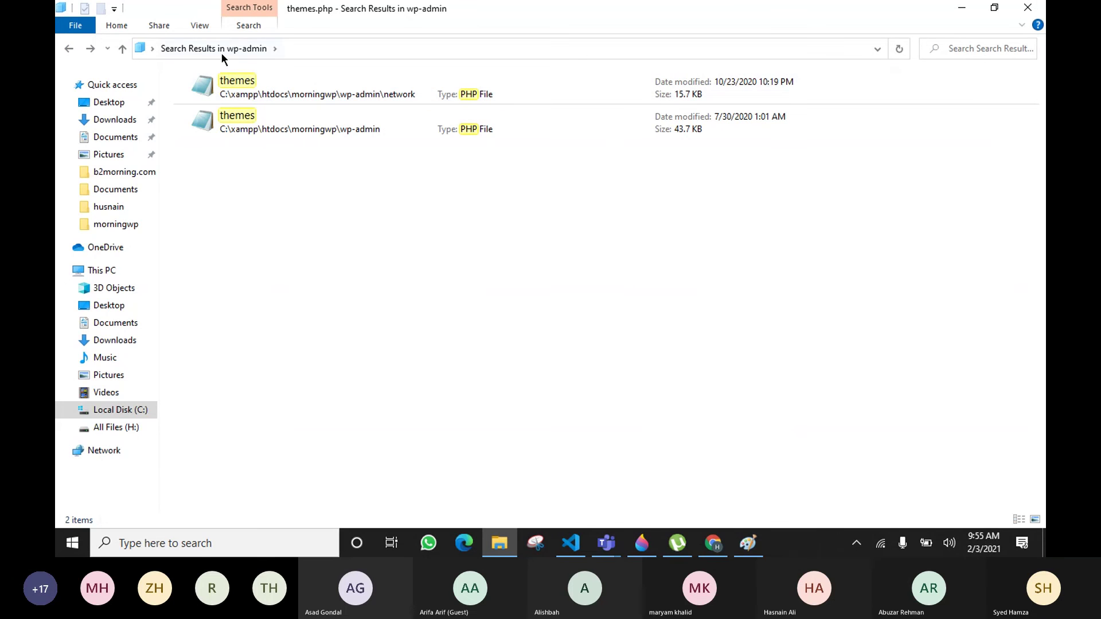
Step: Open the morningwp folder inside xampp\htdocs on Local Disk (C:), then switch to the Dashboard page in Chrome
left_click(123, 410)
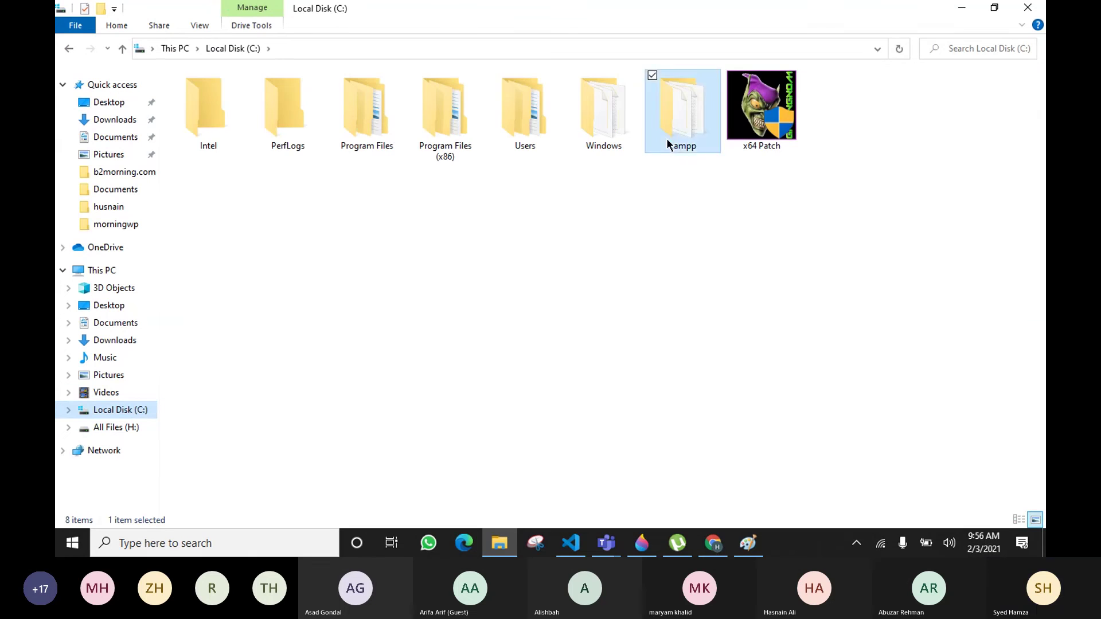
double_click(666, 139)
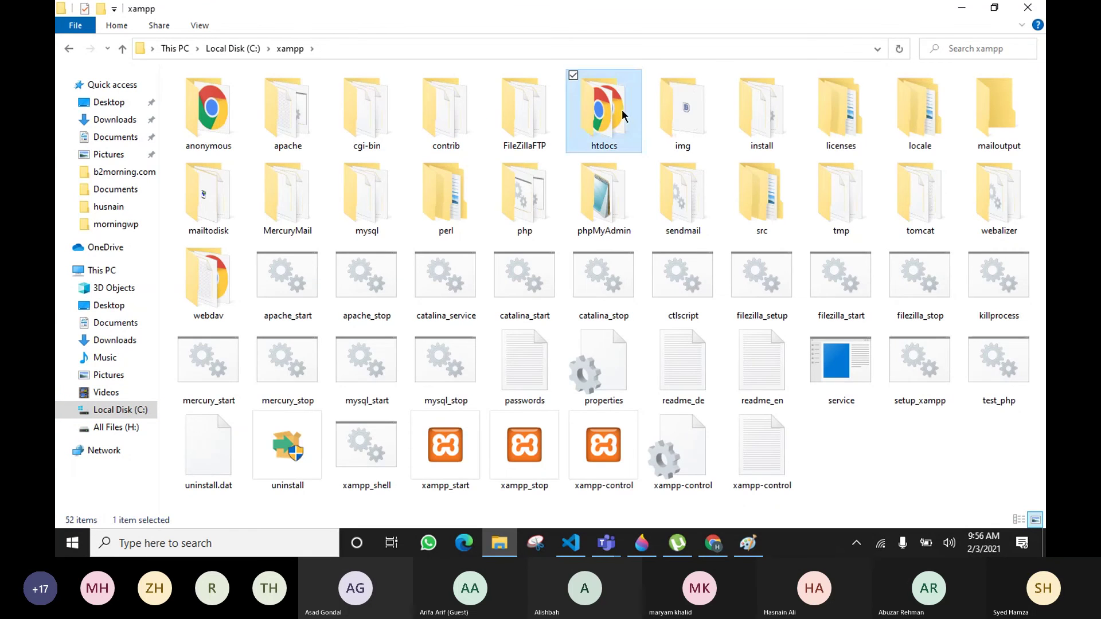
double_click(619, 109)
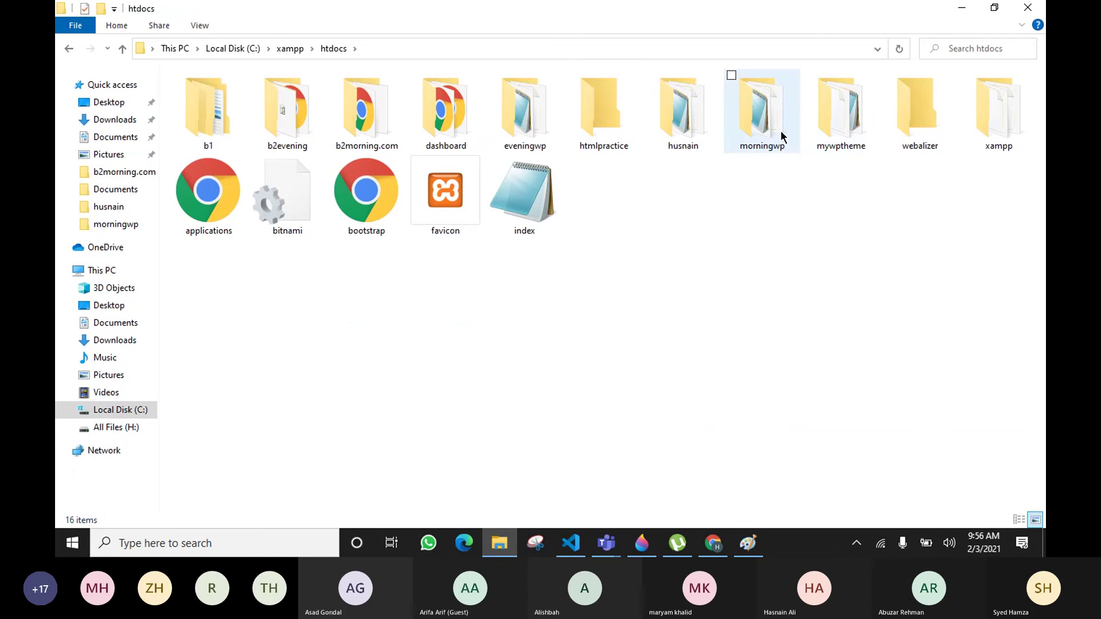
double_click(756, 126)
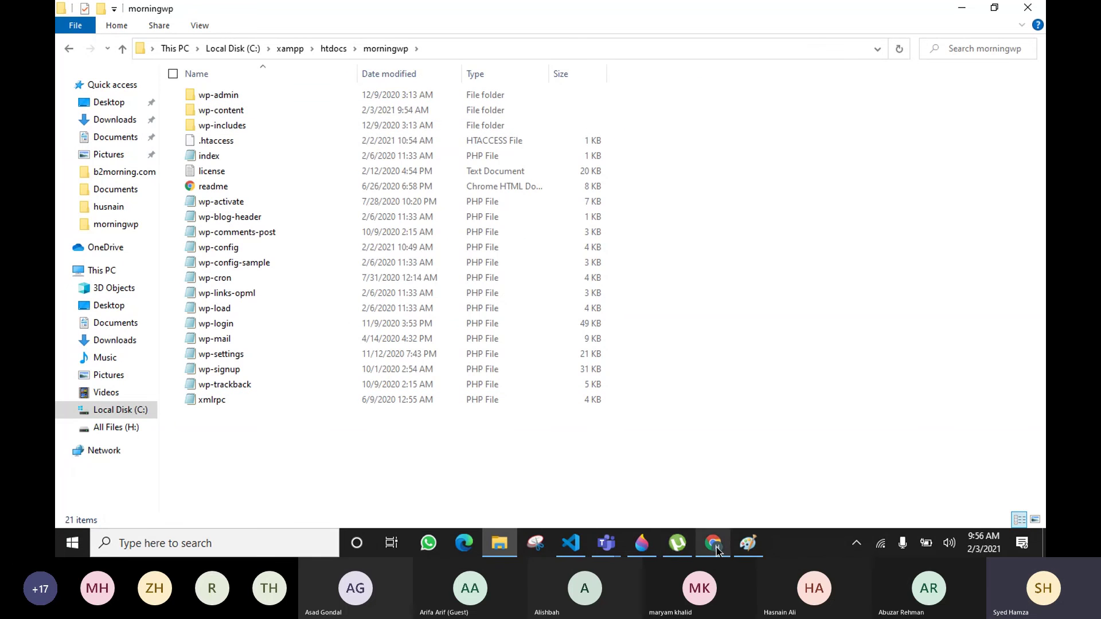
mouse_move(706, 539)
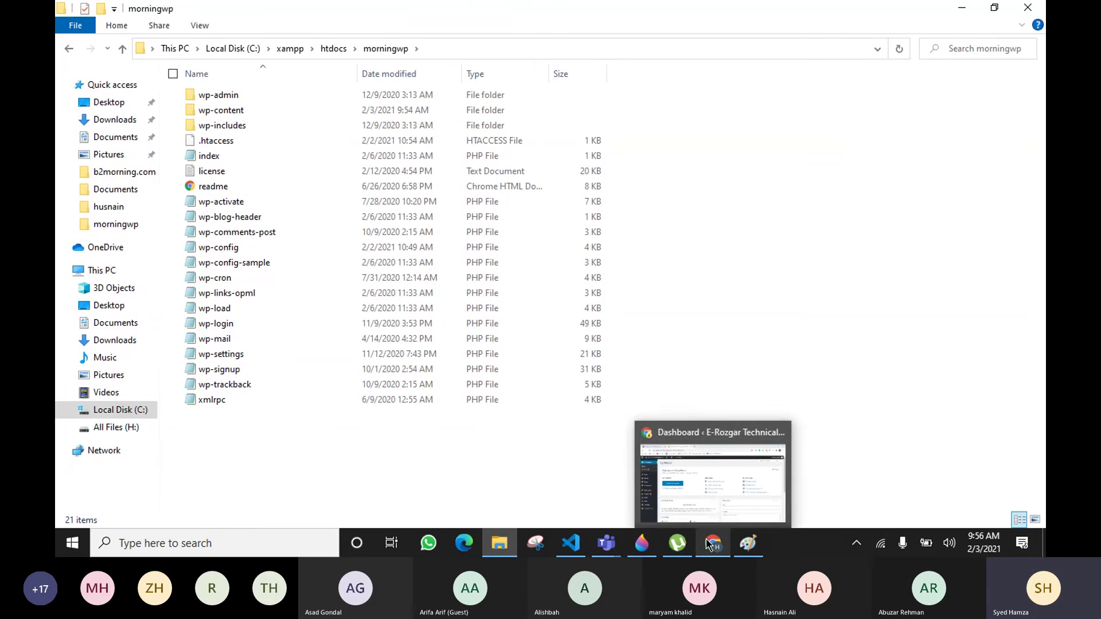
left_click(713, 499)
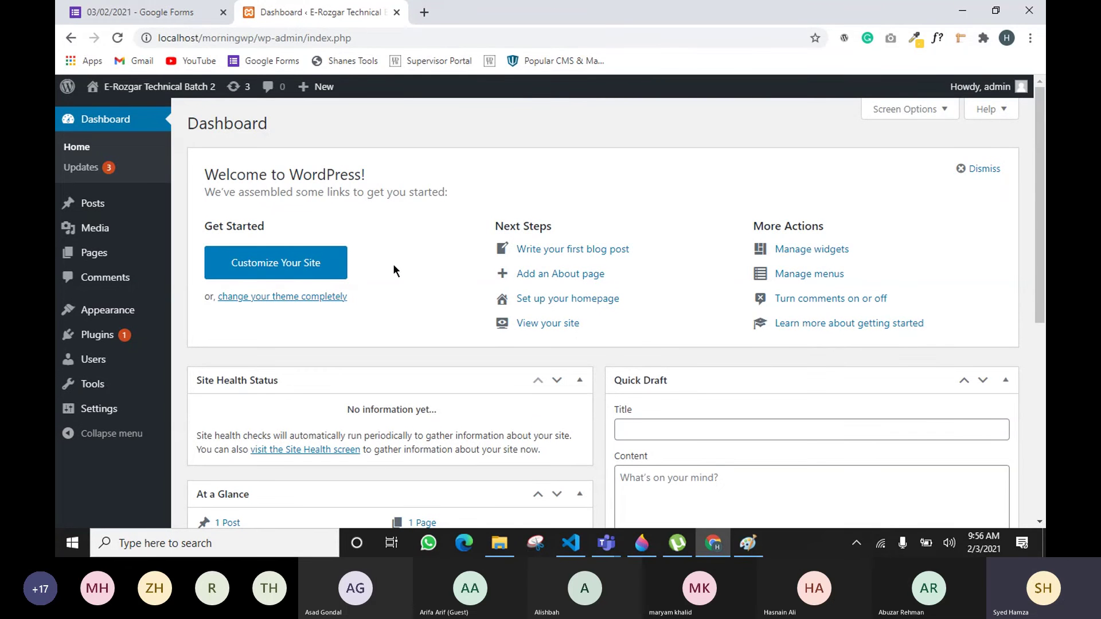
mouse_move(514, 548)
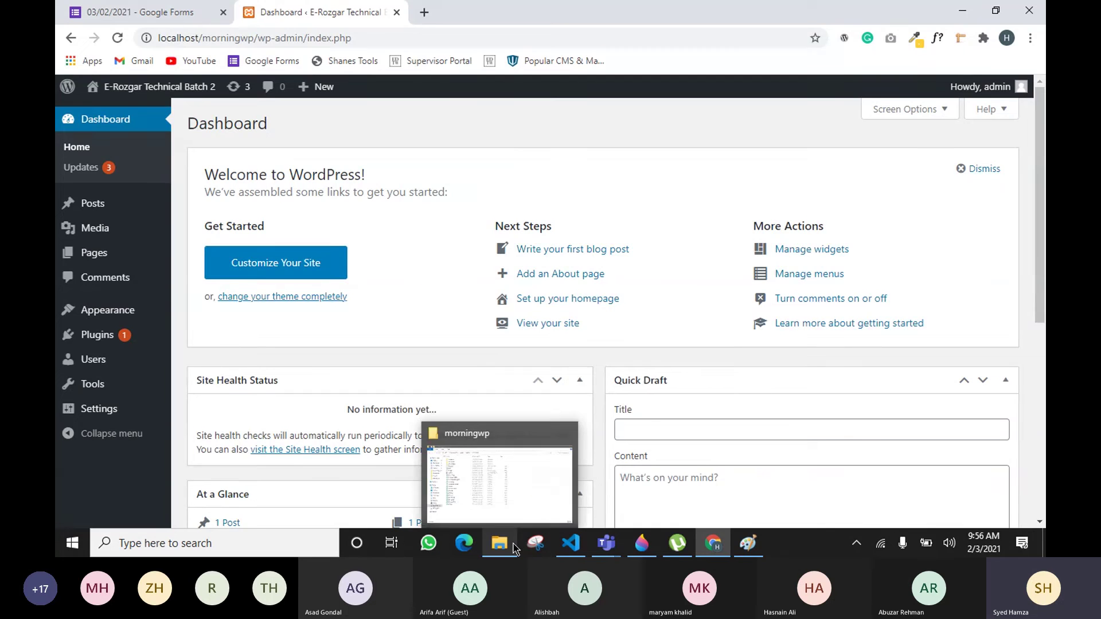
mouse_move(481, 491)
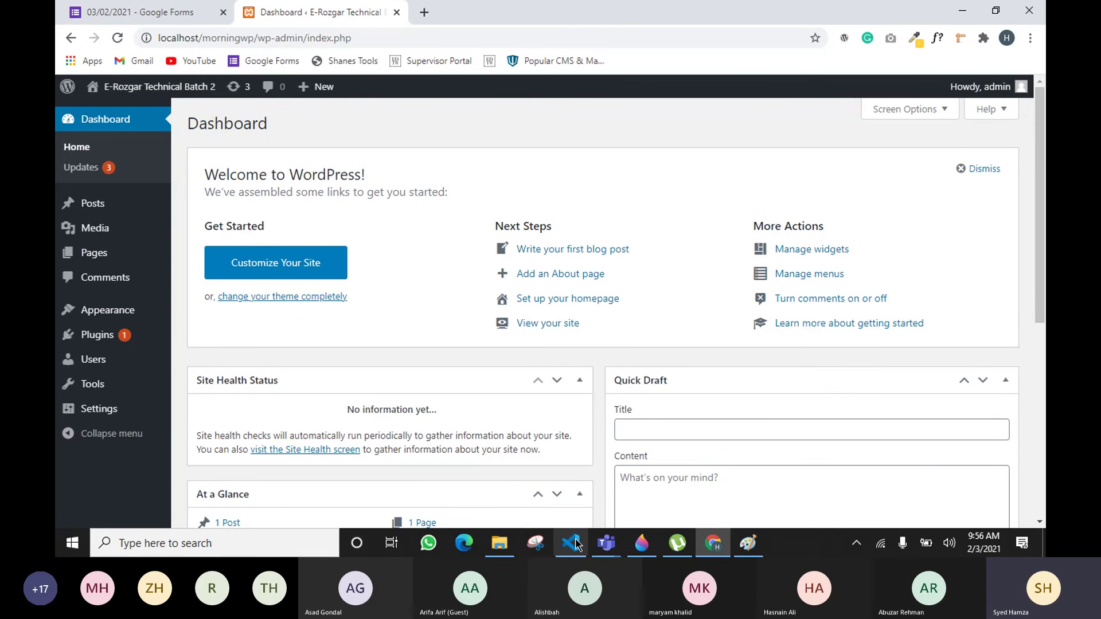
Step: Switch to the Teams meeting, check the meeting chat for new messages, and return to the Dashboard in Chrome
left_click(606, 543)
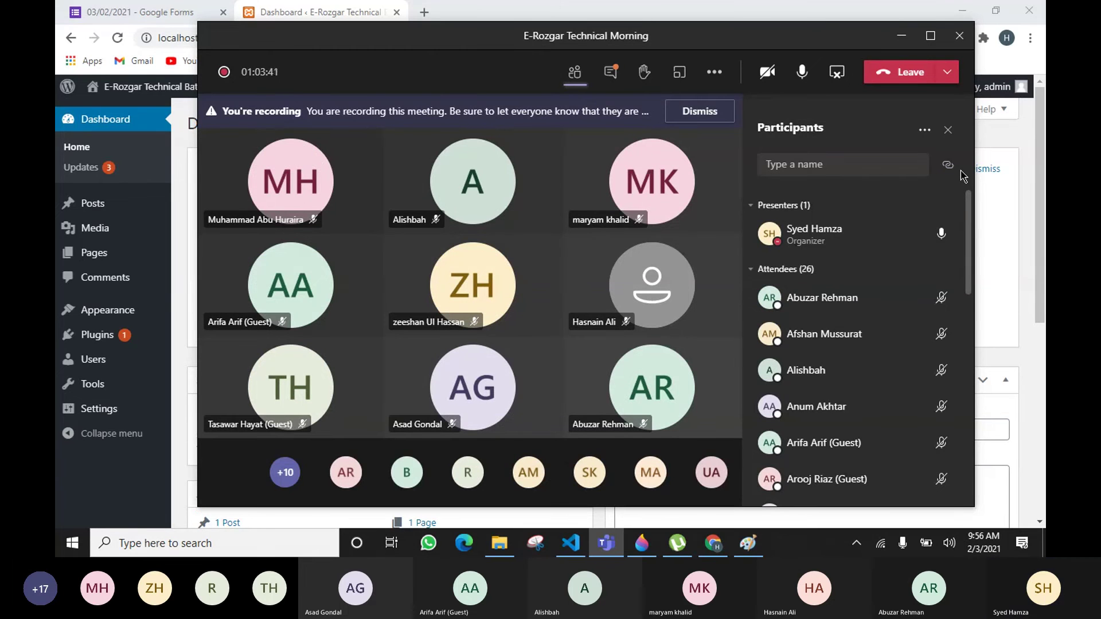
left_click(614, 71)
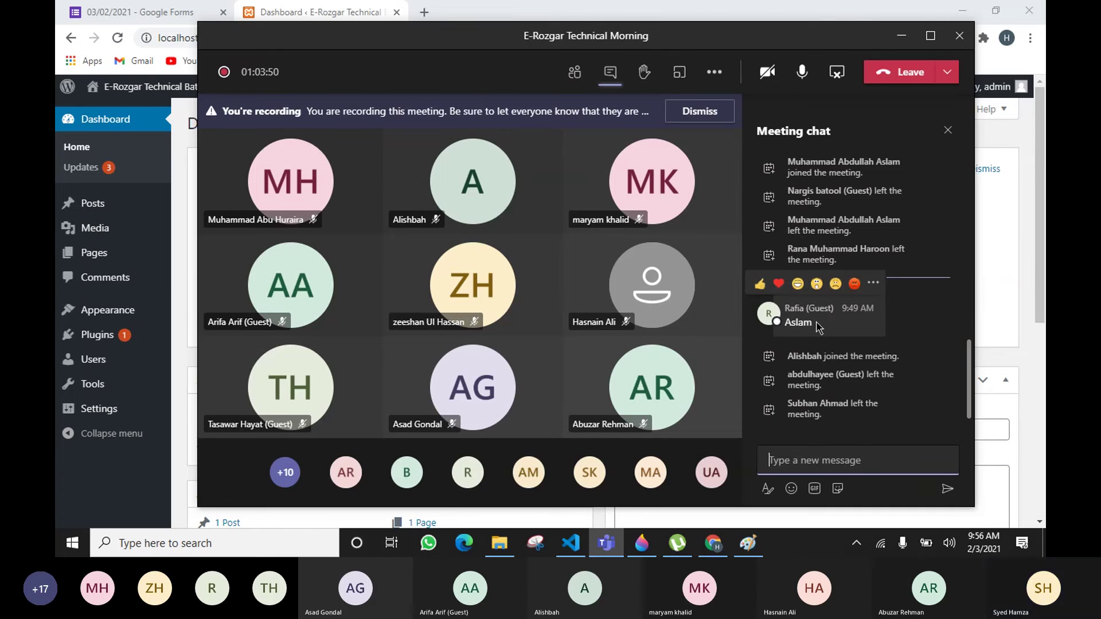
scroll(831, 329, "up", 2)
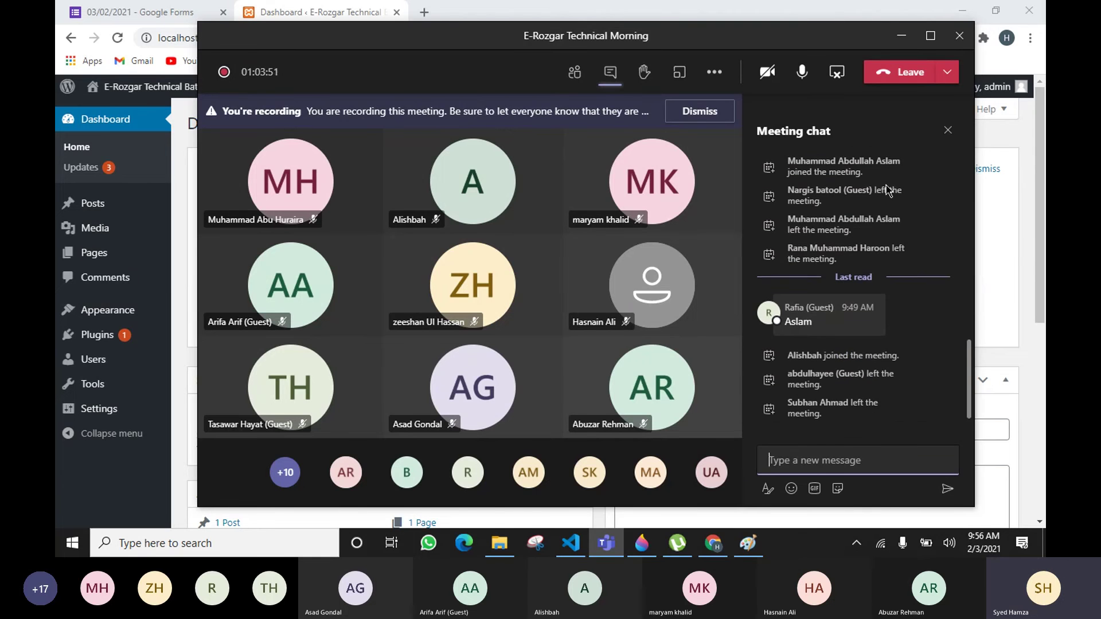
left_click(1026, 236)
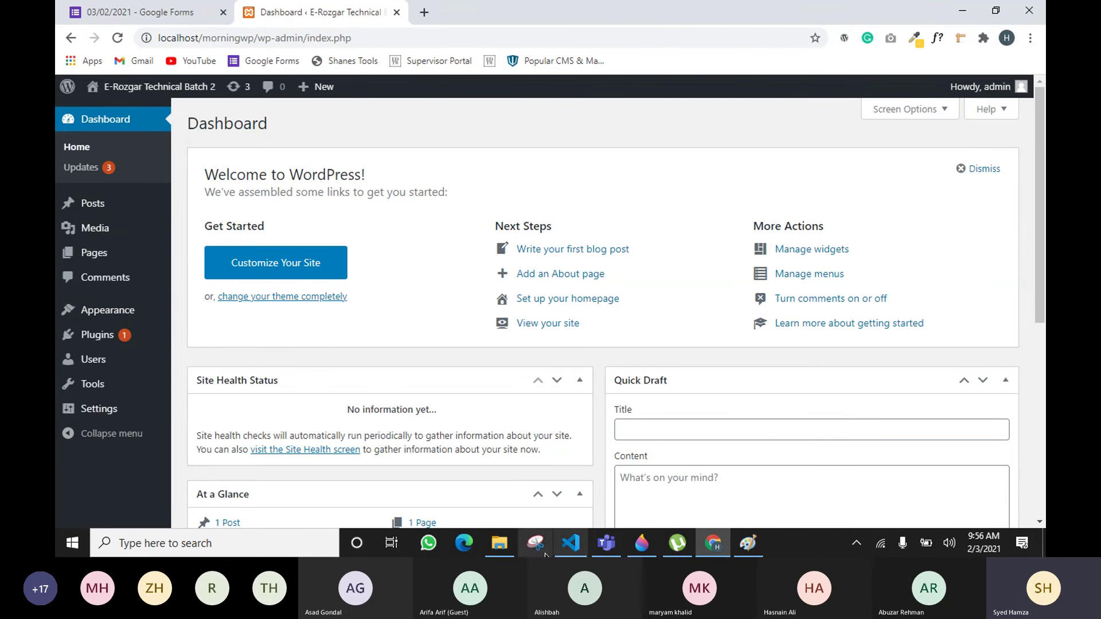
Step: Compare the morningwp folder in File Explorer with the Dashboard in Chrome, briefly highlighting its Next Steps links
left_click(512, 514)
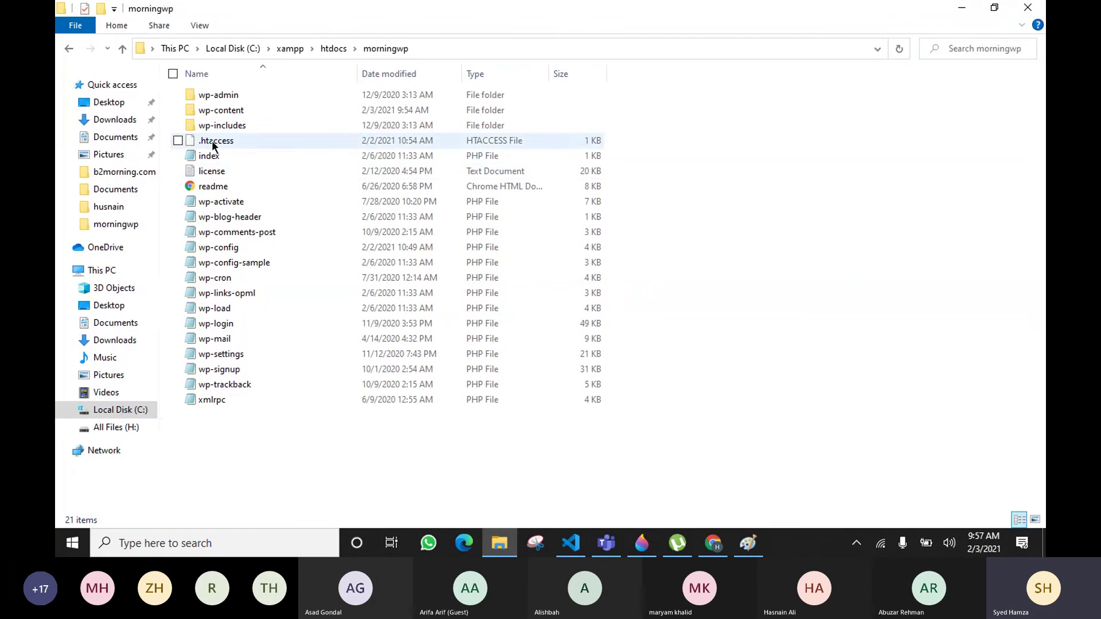
left_click(713, 543)
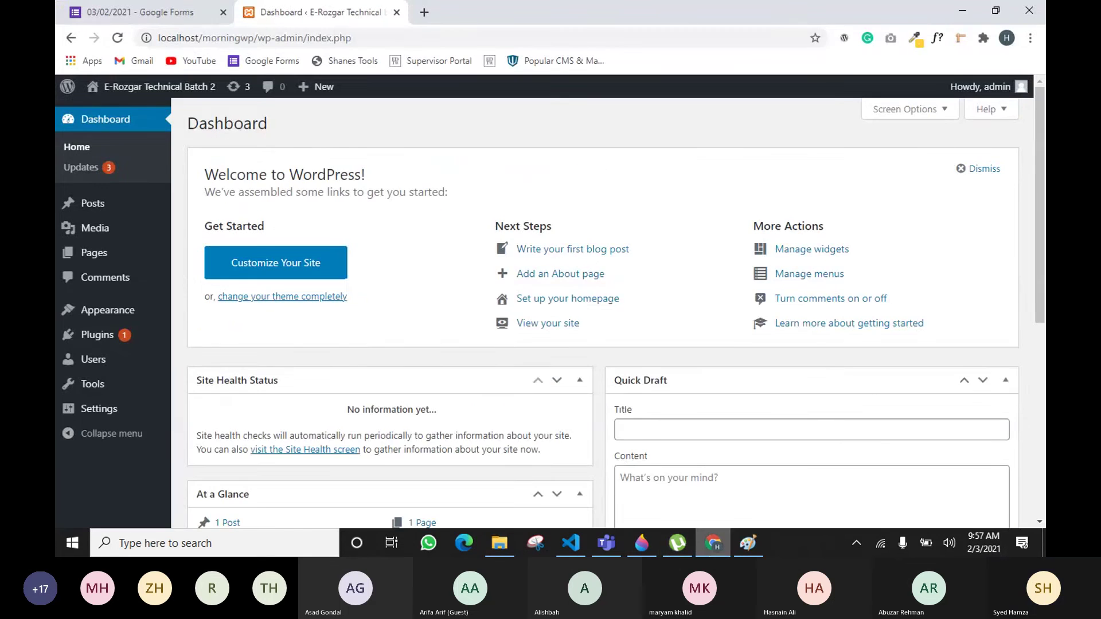
scroll(367, 267, "down", 6)
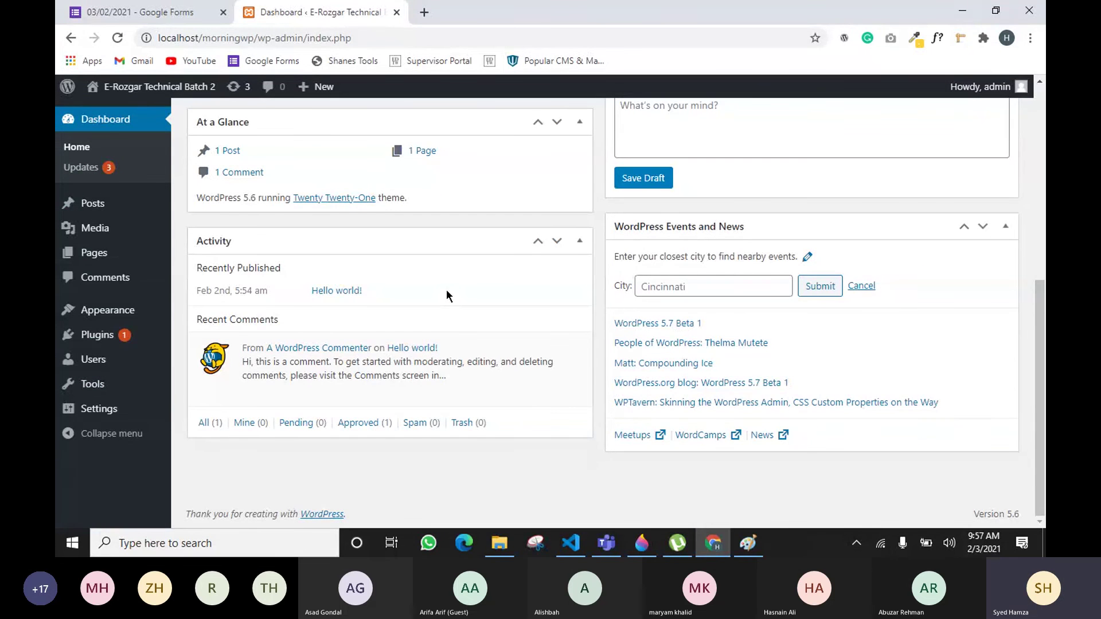
scroll(446, 290, "up", 6)
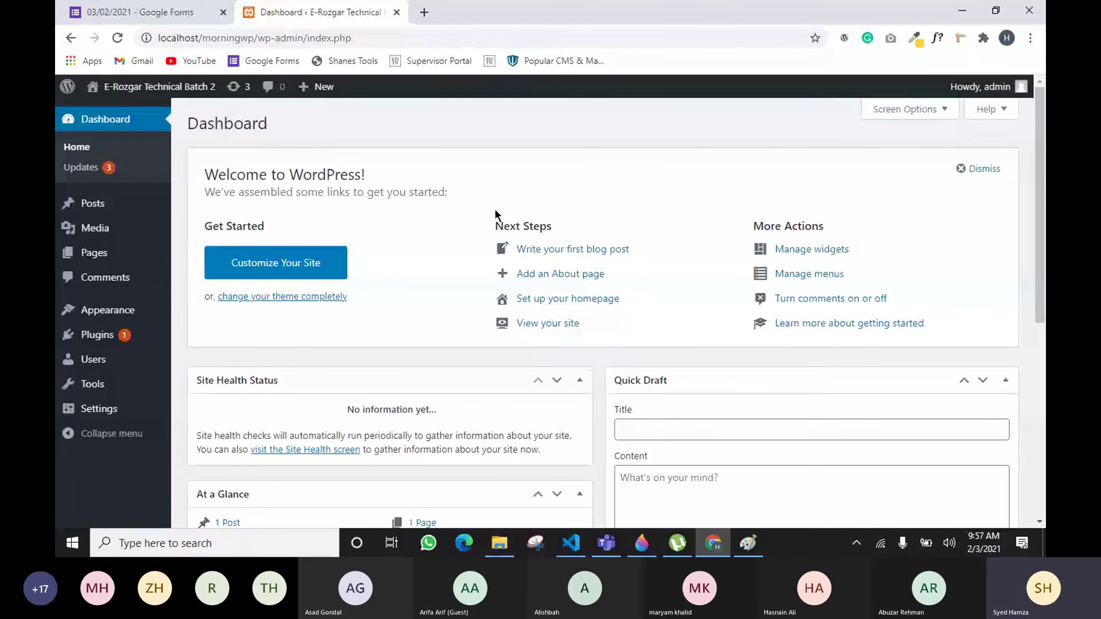
left_click_drag(492, 213, 644, 331)
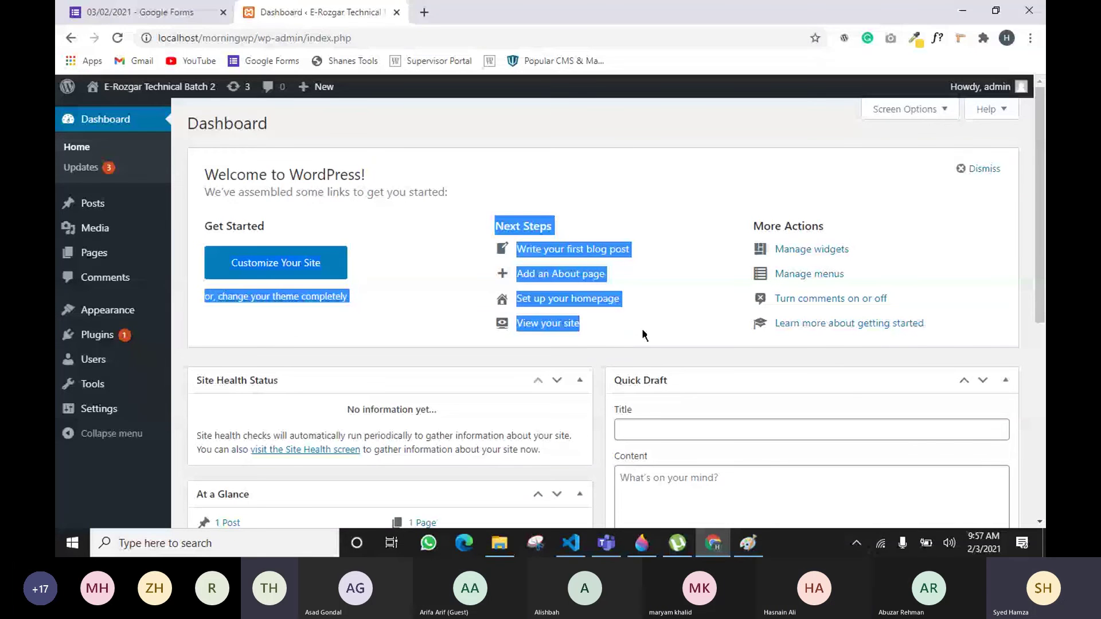
left_click(690, 363)
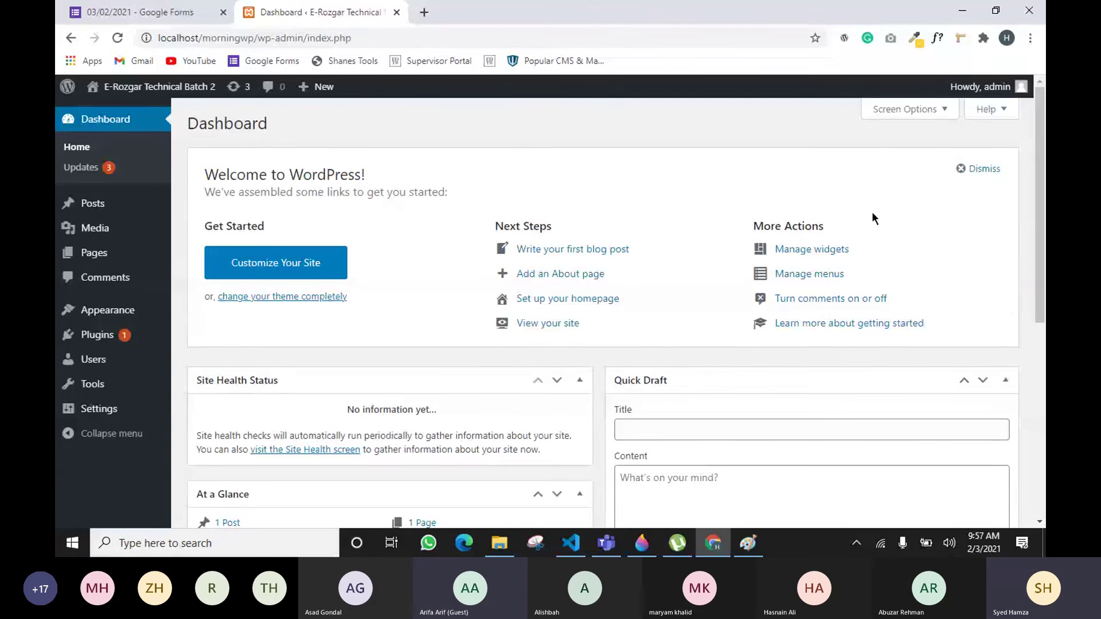
Step: Switch to the Teams meeting, show the participants list to check for raised hands, and minimize the meeting window
mouse_move(609, 545)
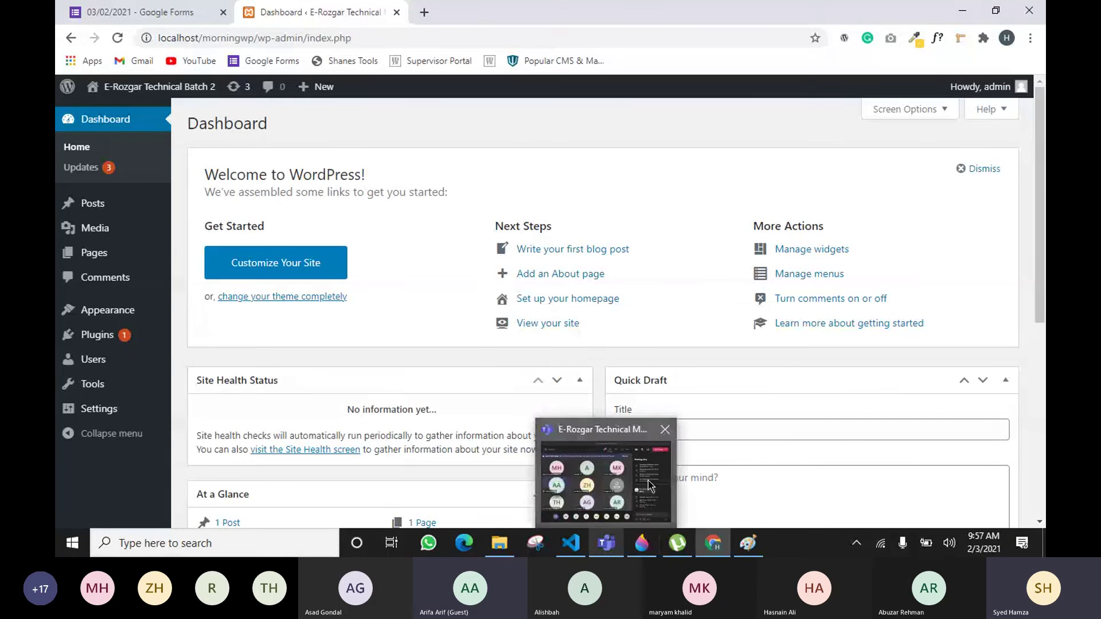
left_click(648, 481)
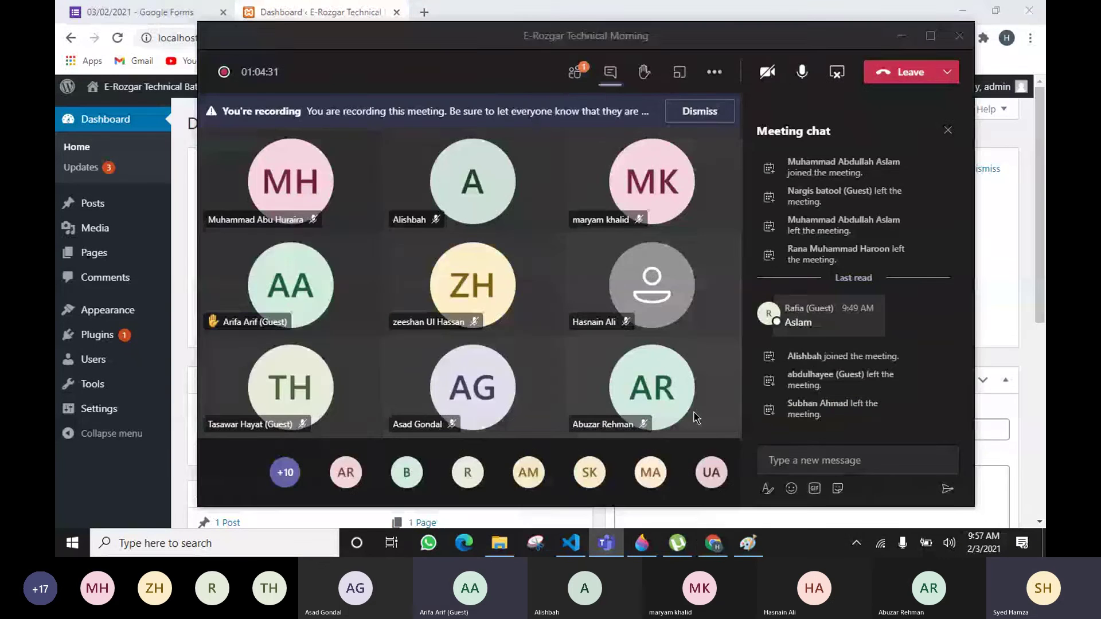
left_click(574, 72)
left_click_drag(625, 44, 631, 45)
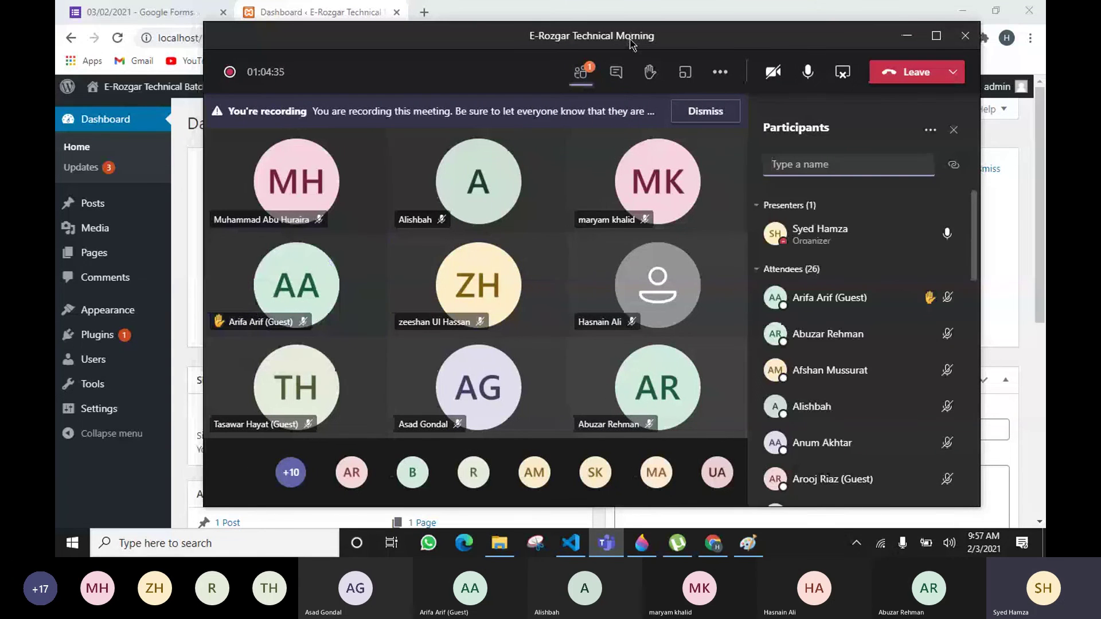
left_click(913, 36)
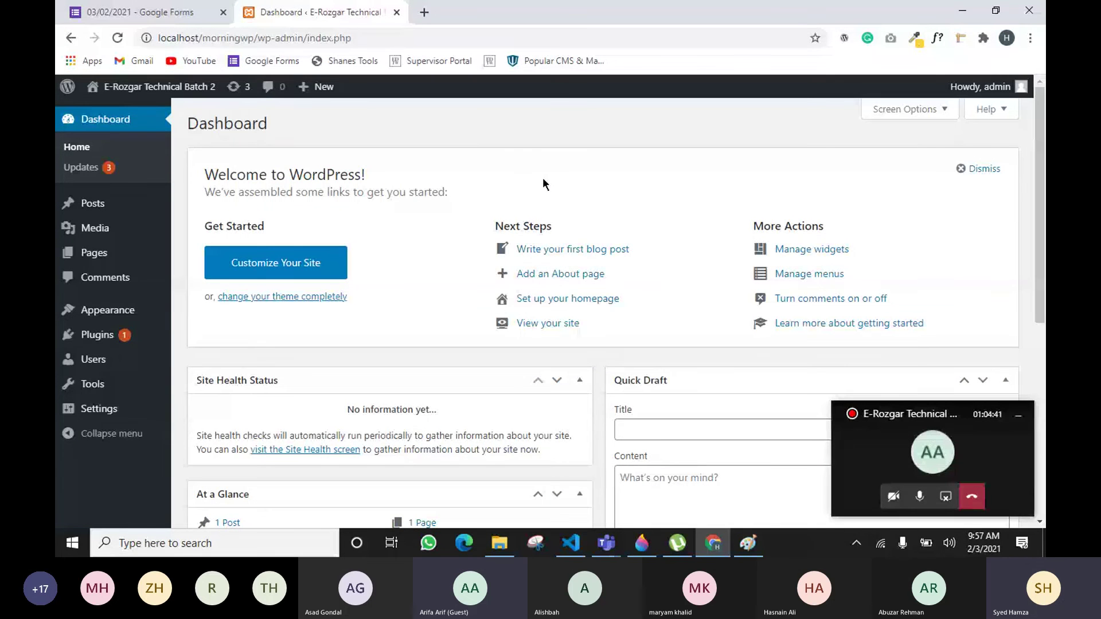
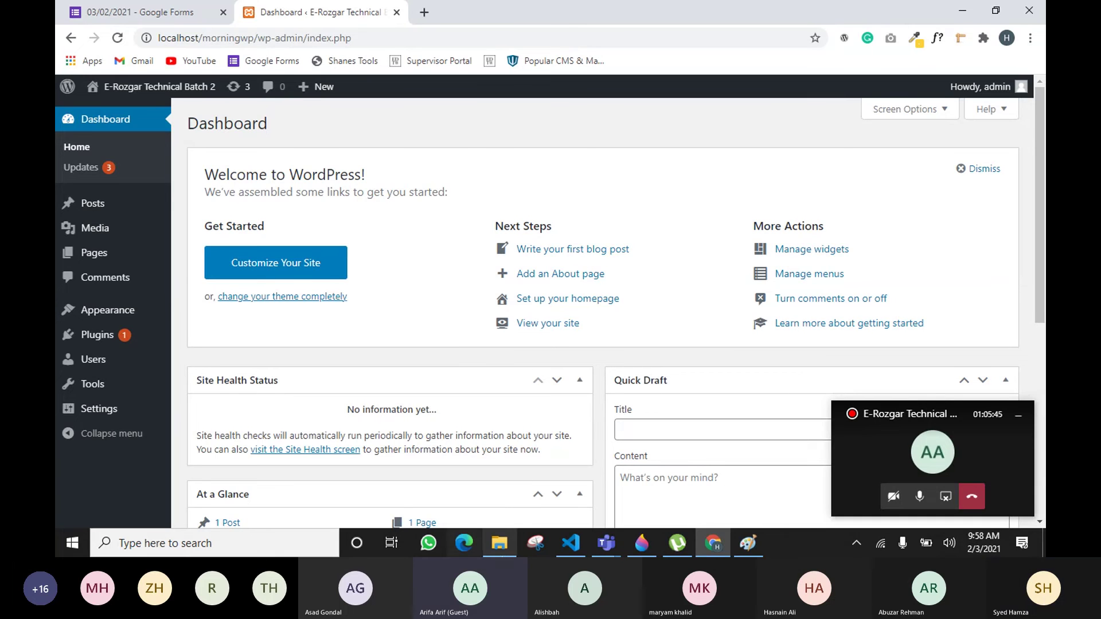
Step: Switch to File Explorer, sweep a selection over the files and folders in morningwp, and clear the selection
mouse_move(499, 542)
left_click(518, 522)
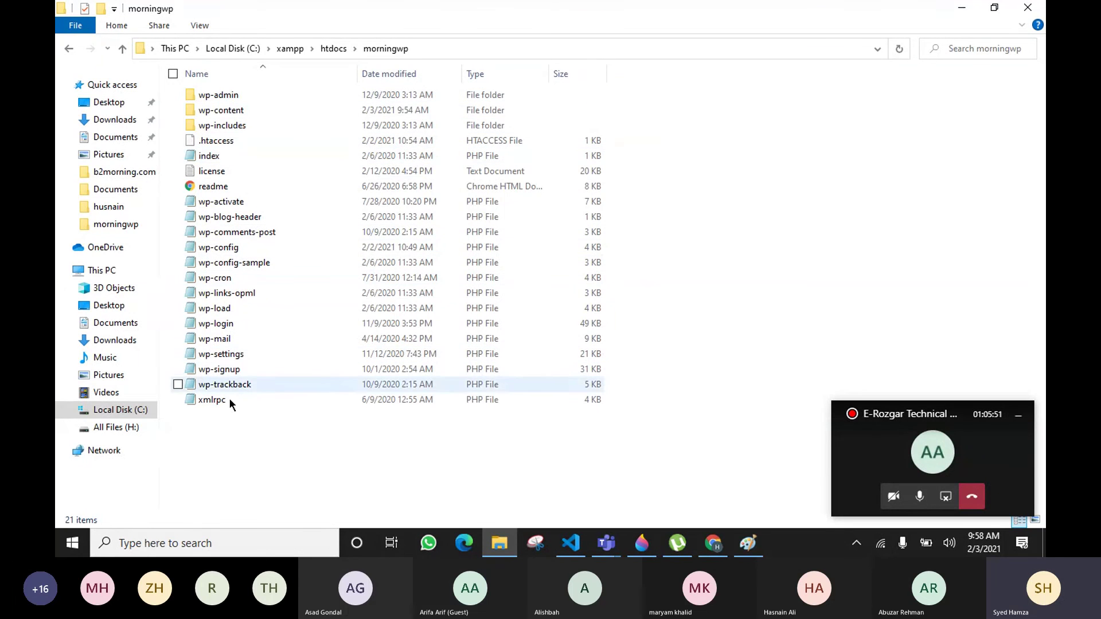
left_click_drag(577, 464, 351, 94)
left_click(675, 493)
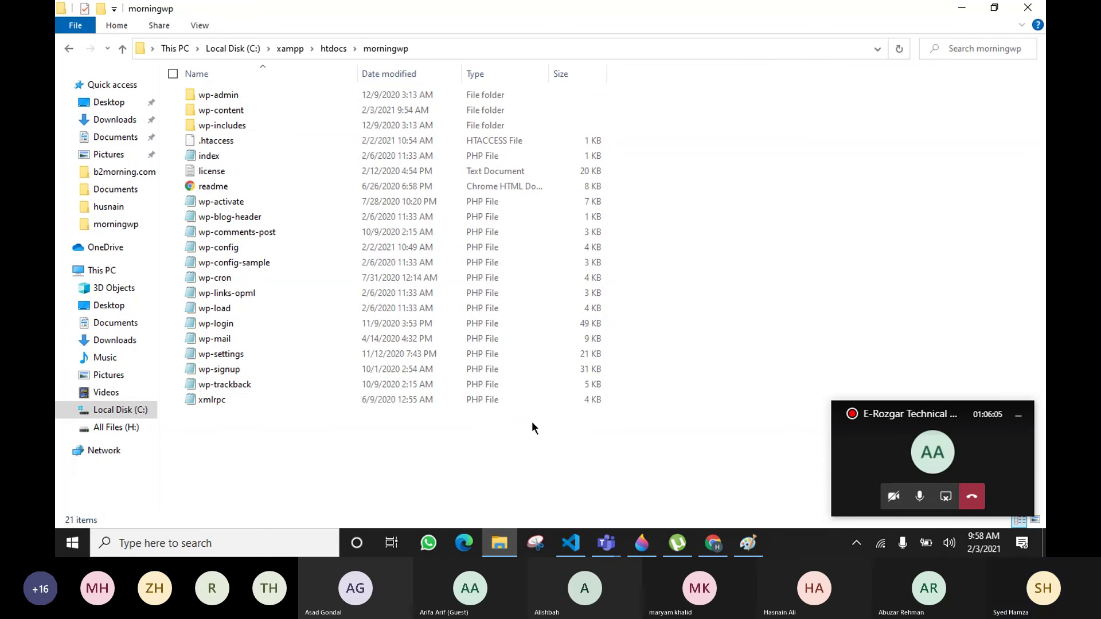
Step: Return to the Dashboard in Chrome and restore the full Teams meeting window
mouse_move(711, 549)
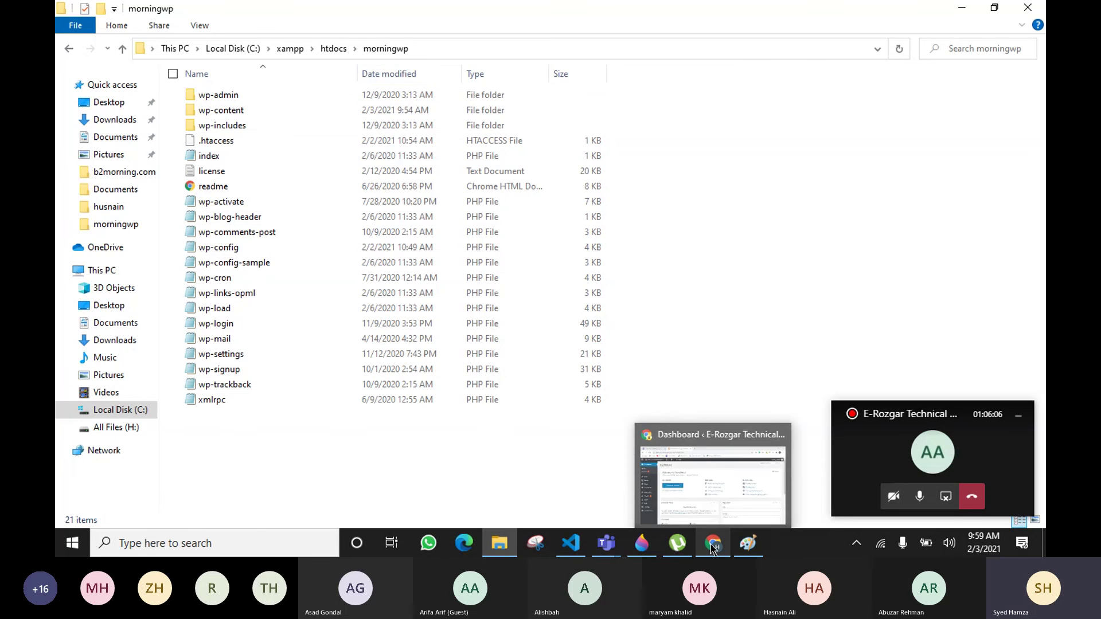
left_click(710, 497)
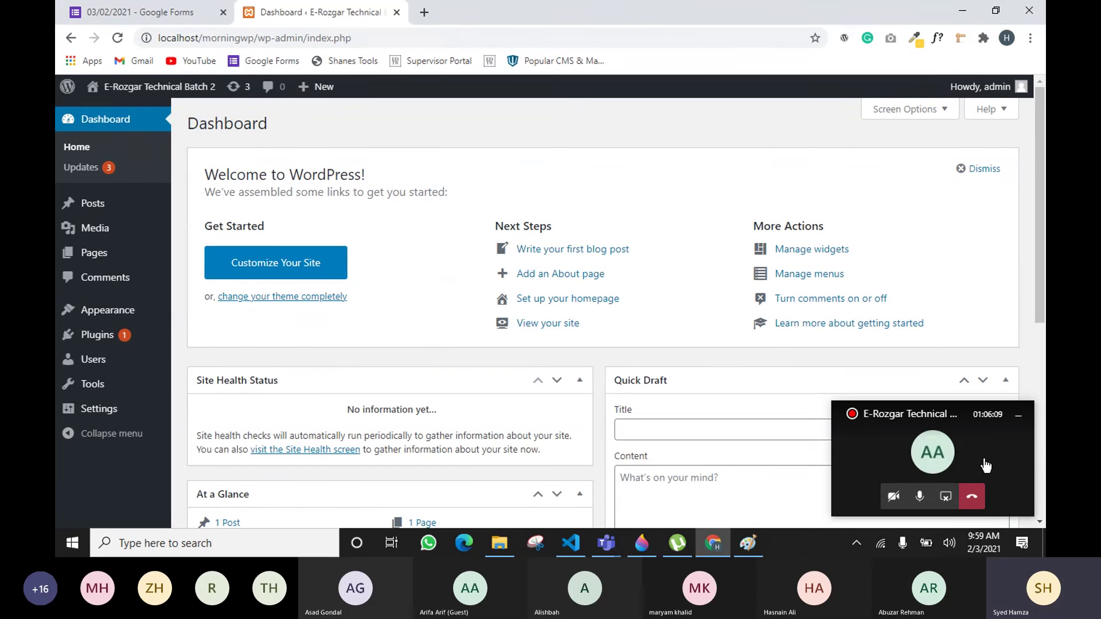
left_click(969, 450)
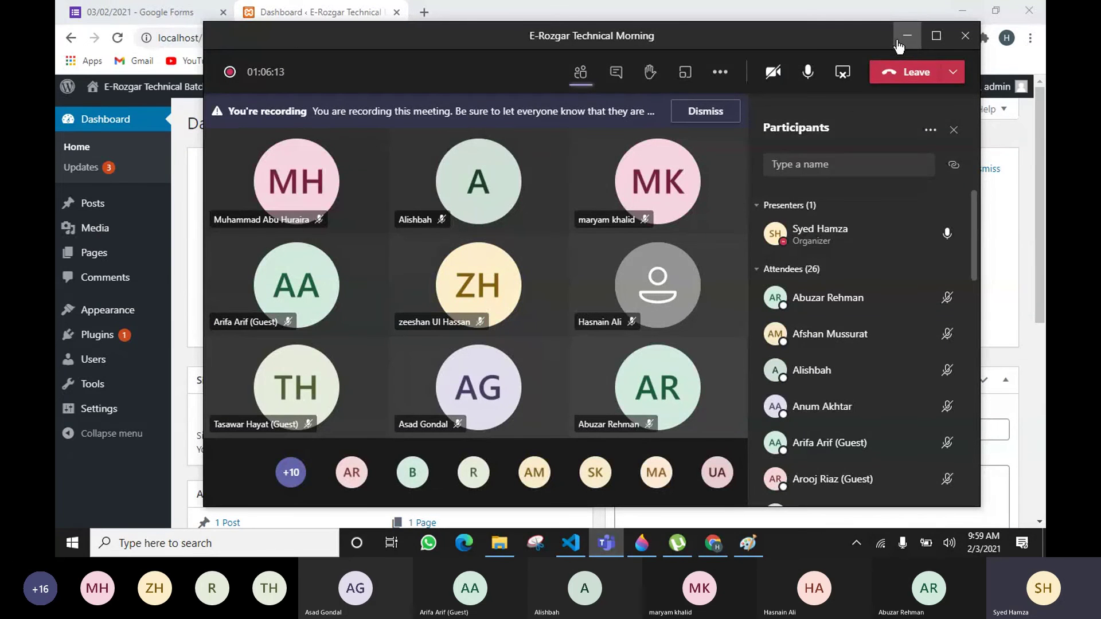
Step: Minimize the Teams meeting window and switch from the Dashboard to the morningwp folder in File Explorer
left_click(898, 46)
mouse_move(69, 316)
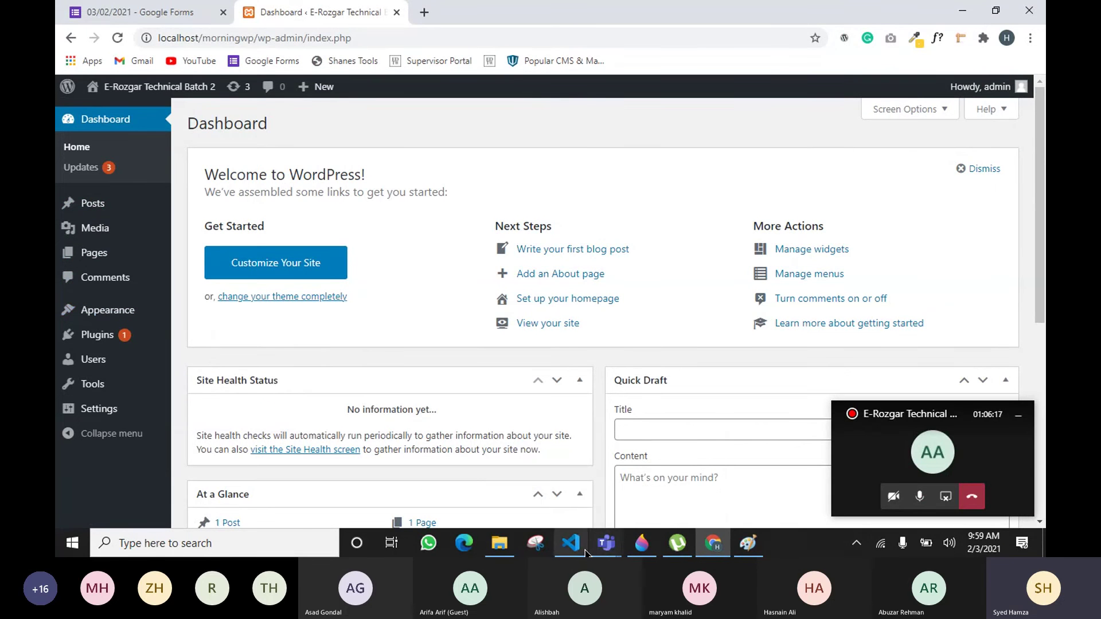
mouse_move(604, 544)
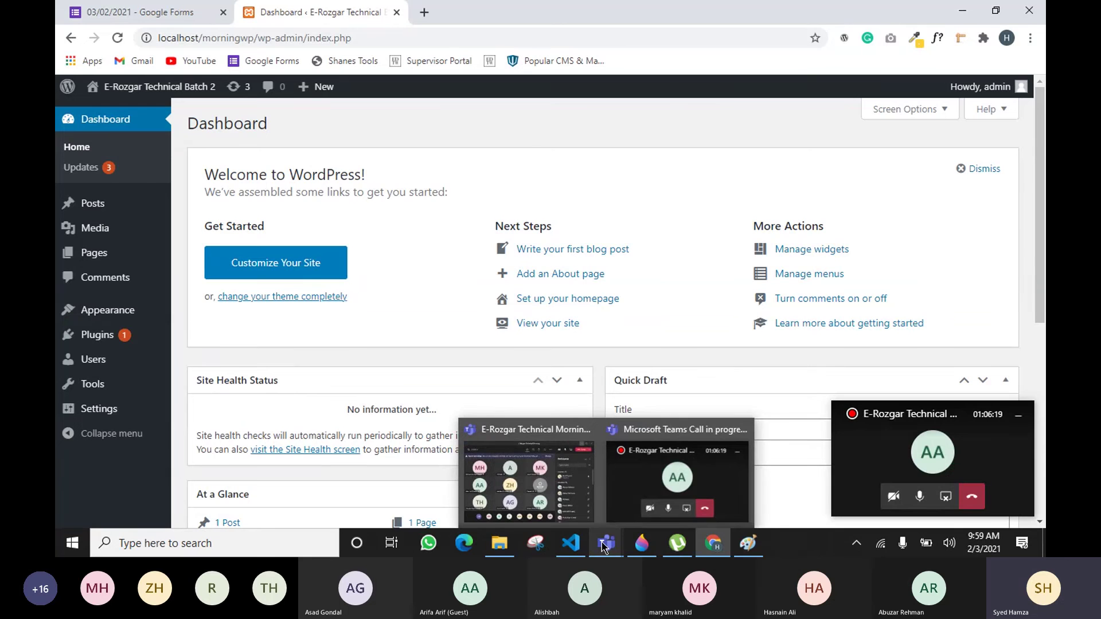
mouse_move(500, 545)
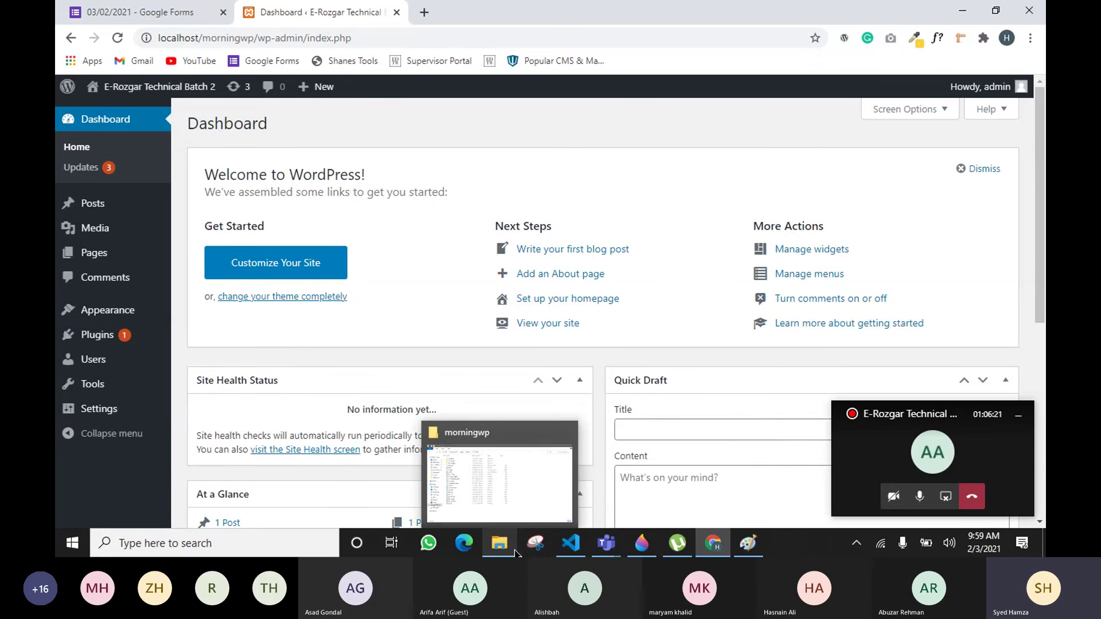
left_click(490, 491)
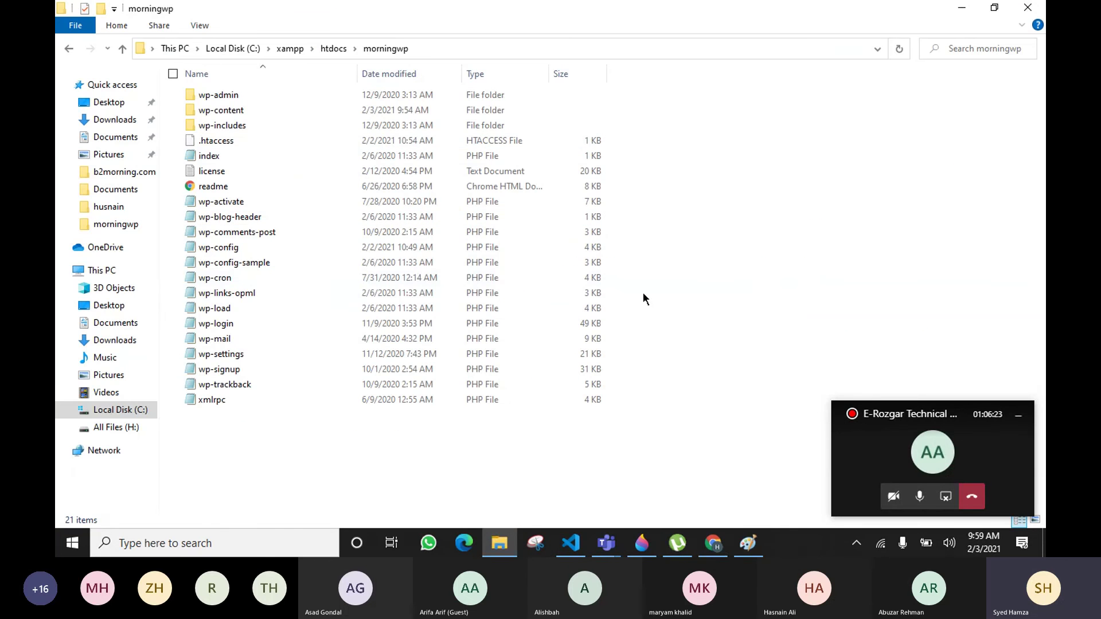
Step: Browse wp-content and its plugins folder, return to morningwp, and briefly sweep a selection over its files and folders
double_click(216, 114)
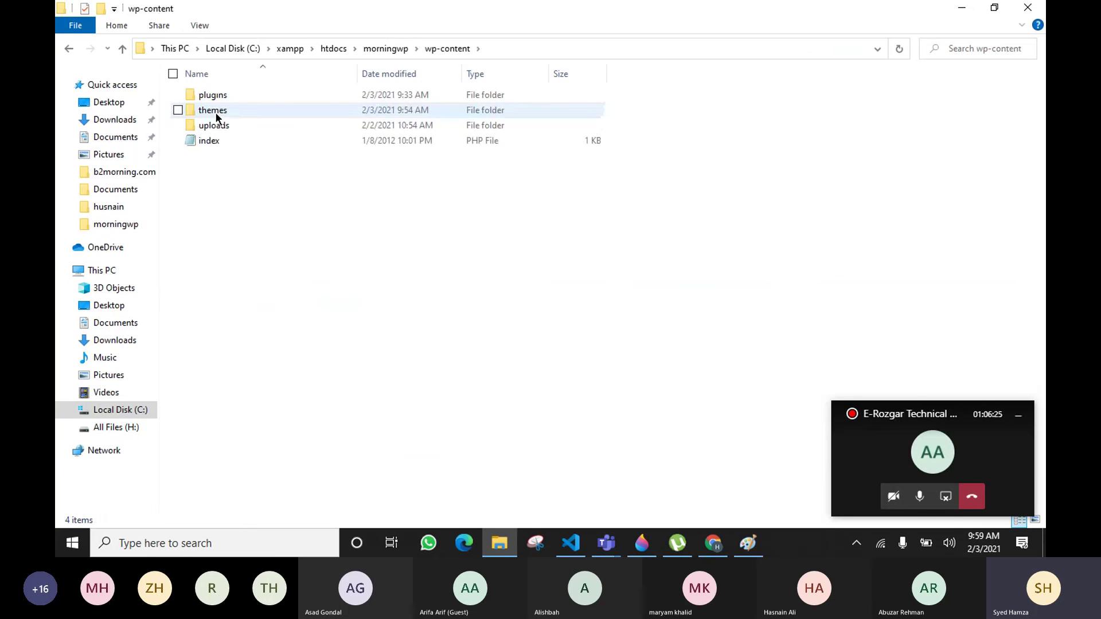
left_click(215, 95)
double_click(214, 94)
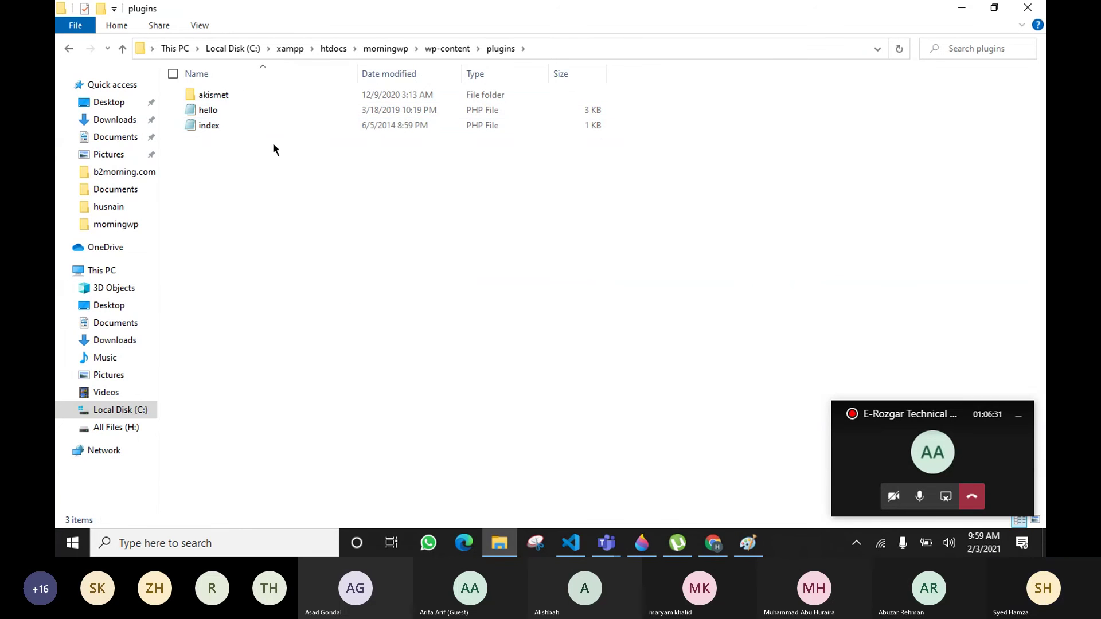
left_click(446, 49)
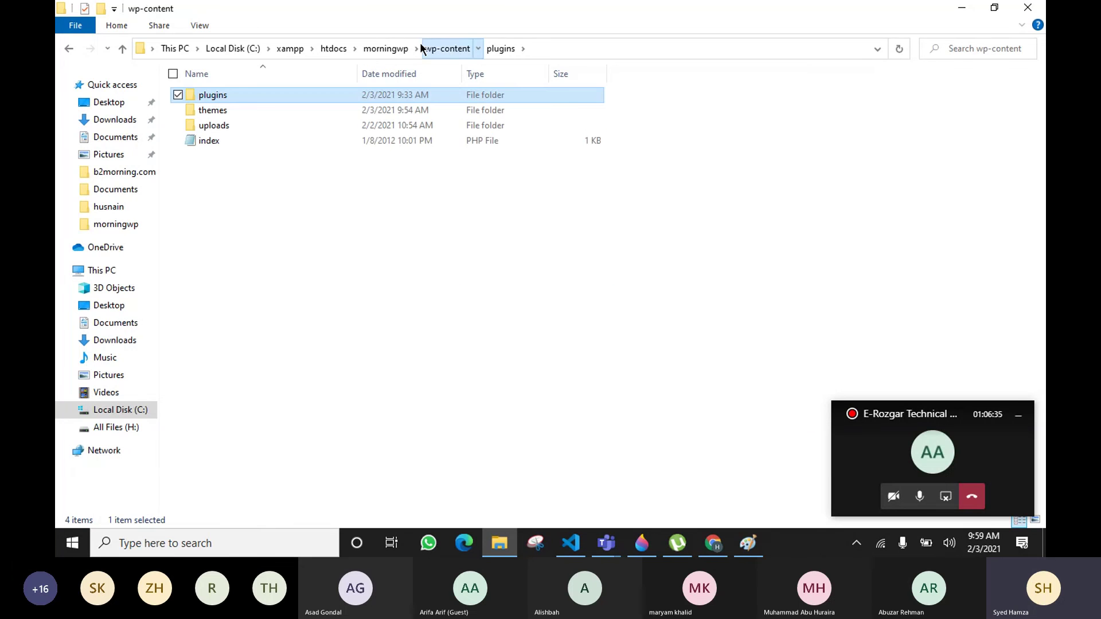
left_click(385, 50)
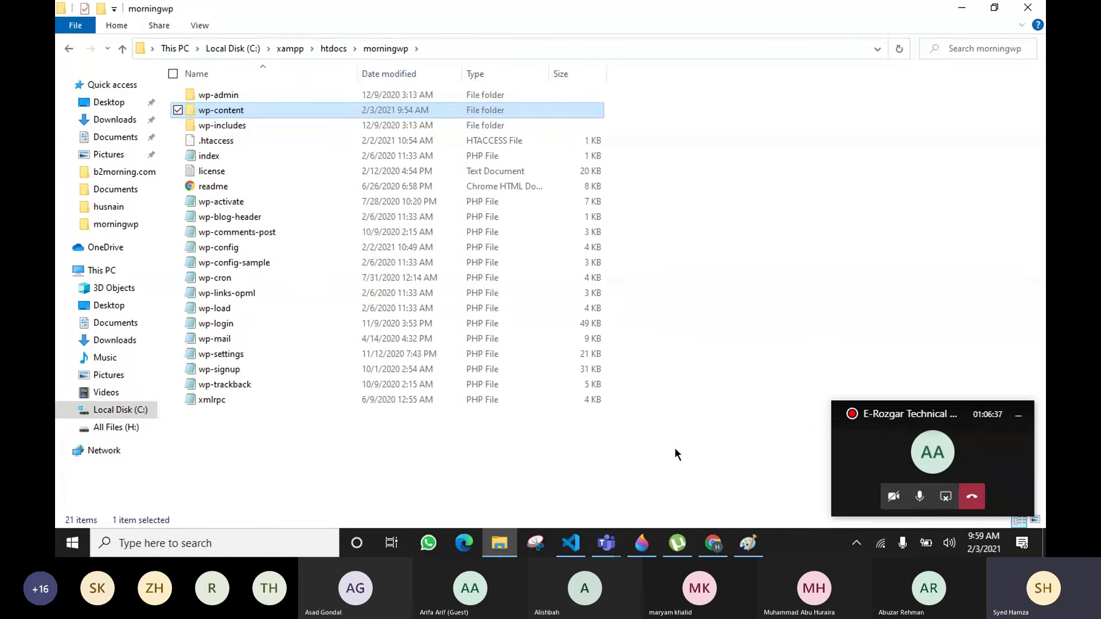
left_click_drag(699, 467, 441, 92)
left_click(394, 421)
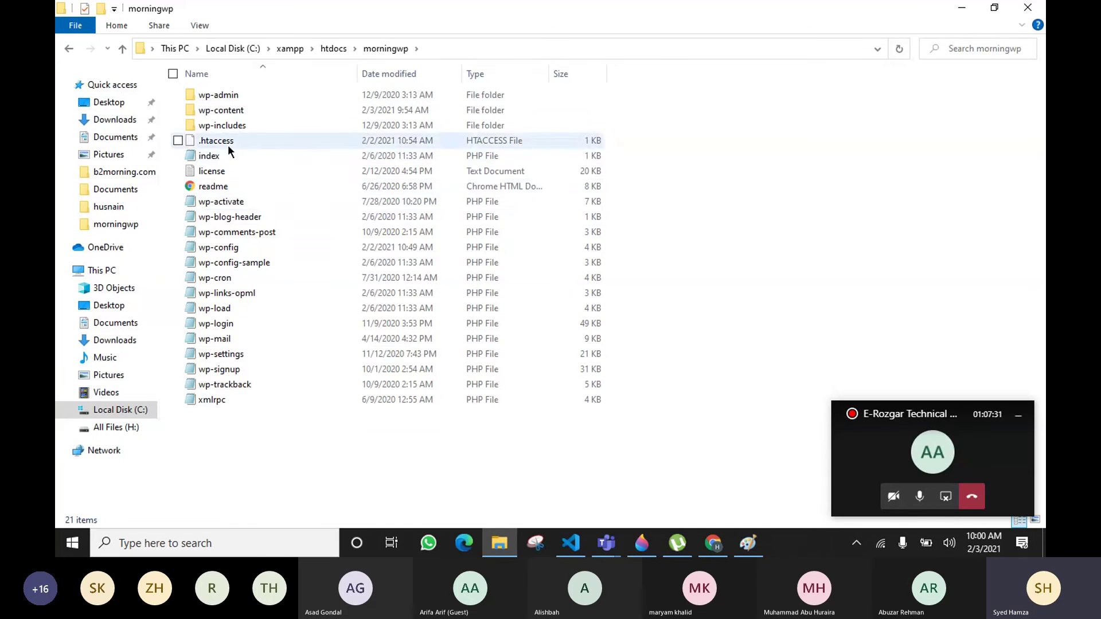
Step: Open wp-config from morningwp in Visual Studio Code and locate its MySQL settings section
double_click(224, 248)
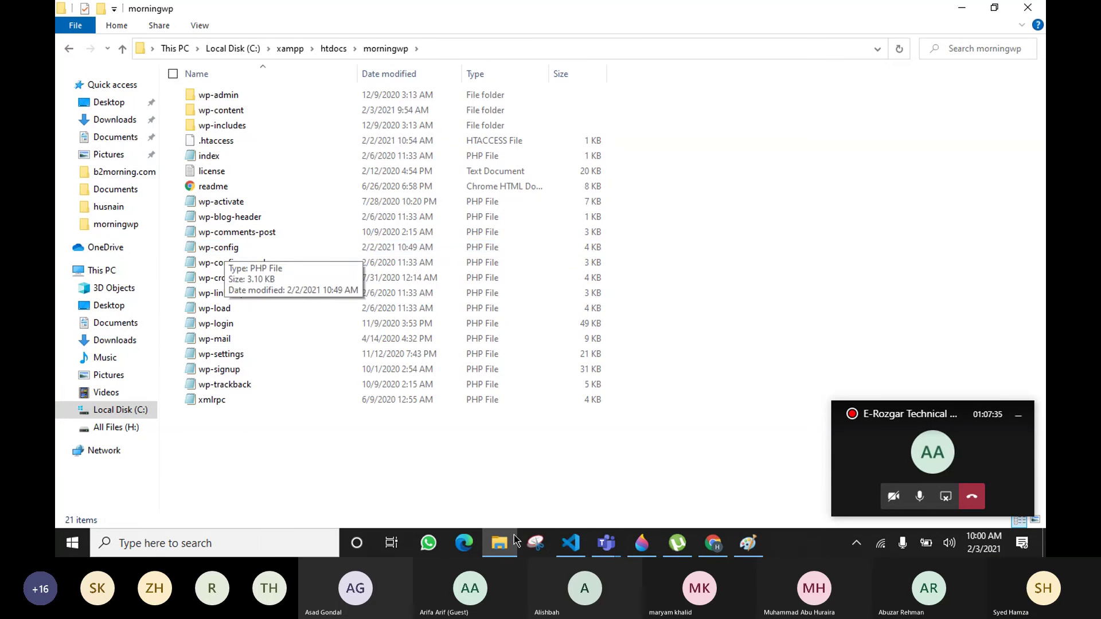
scroll(266, 140, "up", 5)
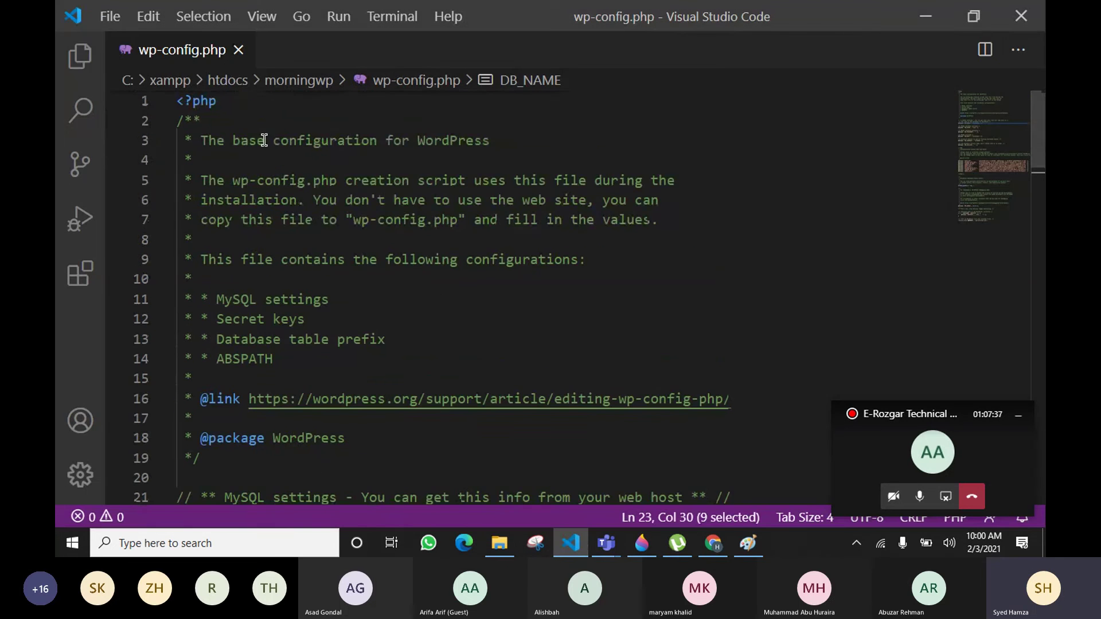
left_click(474, 304)
scroll(363, 205, "down", 6)
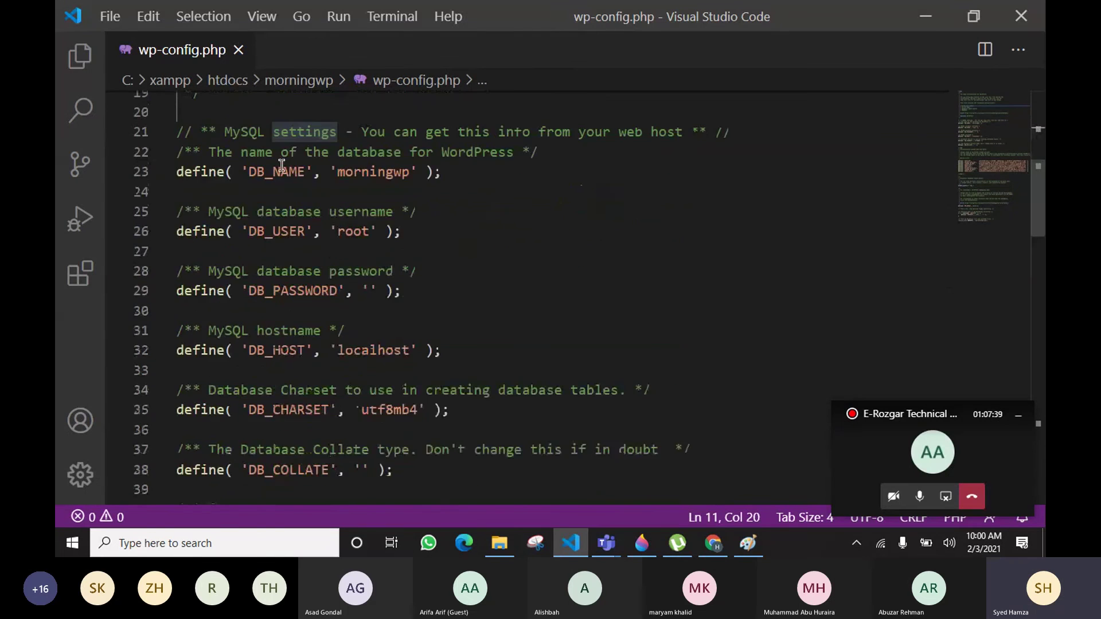
scroll(436, 275, "up", 2)
scroll(439, 280, "down", 2)
left_click(443, 277)
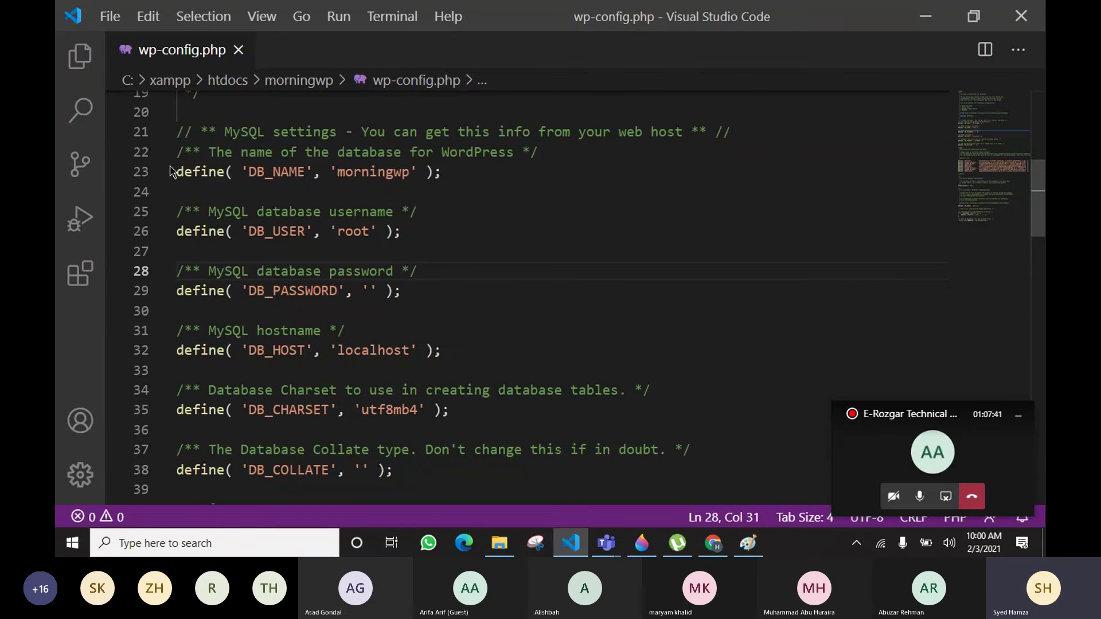
Step: Briefly highlight the database define lines and the words "MySQL settings" in wp-config.php, clearing each selection
left_click_drag(178, 170, 531, 390)
left_click(501, 221)
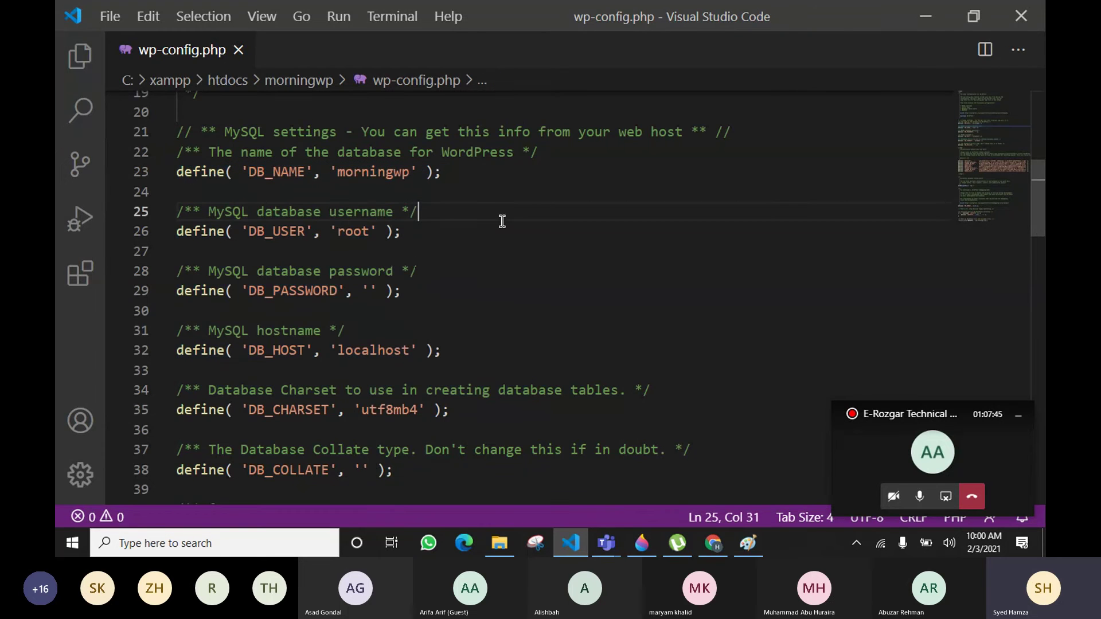
scroll(502, 222, "up", 1)
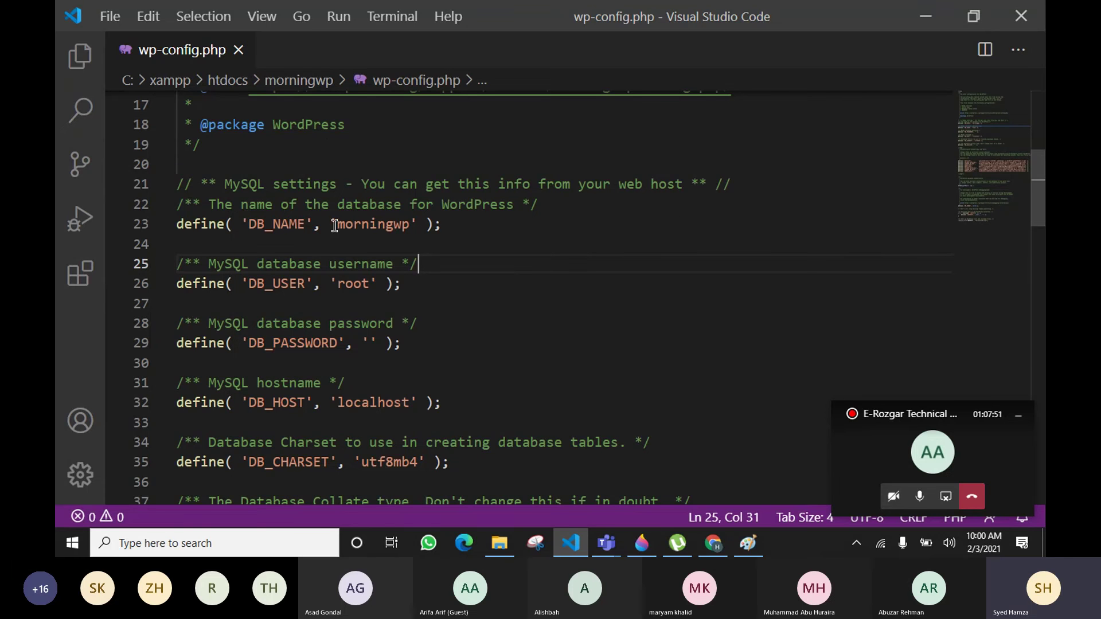
left_click_drag(224, 184, 337, 186)
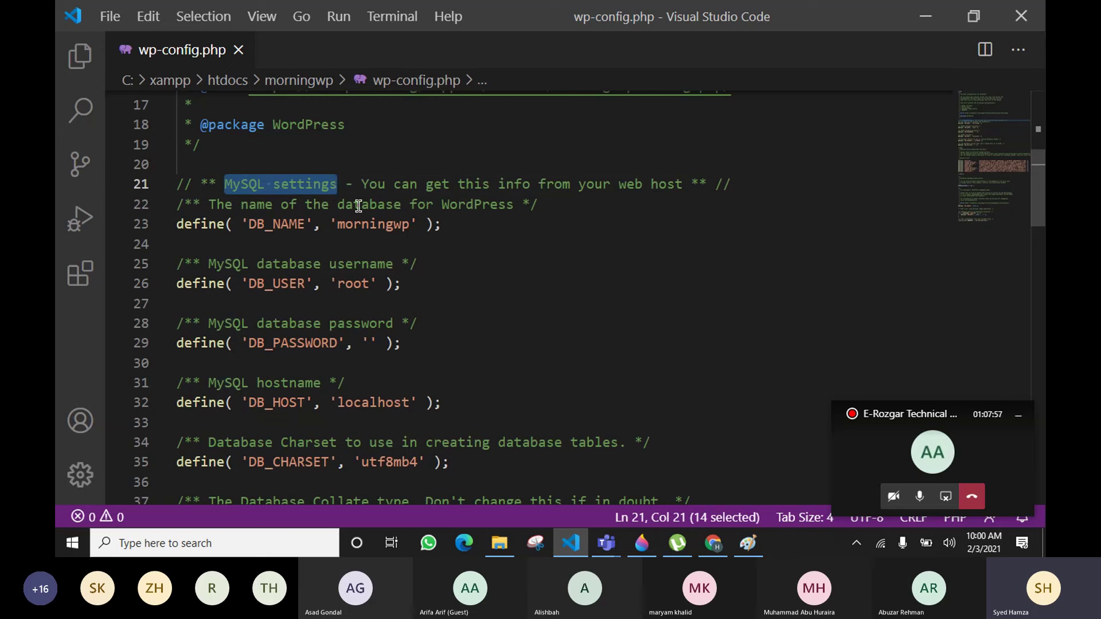
left_click(573, 222)
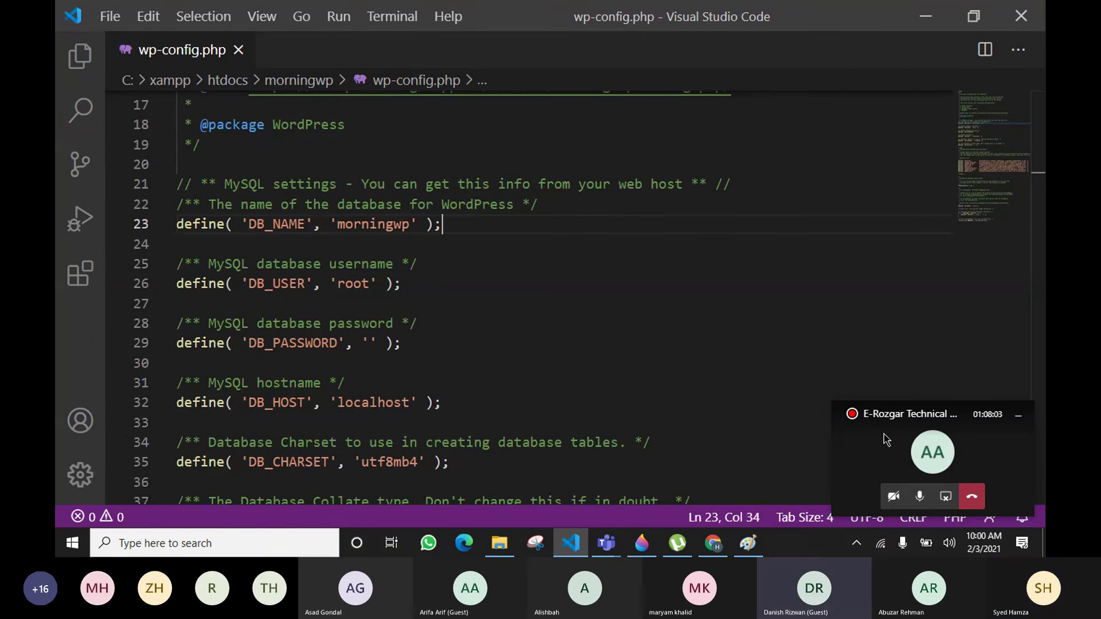
Step: Restore the full Teams meeting window to check the participants, and minimize it again
left_click(907, 455)
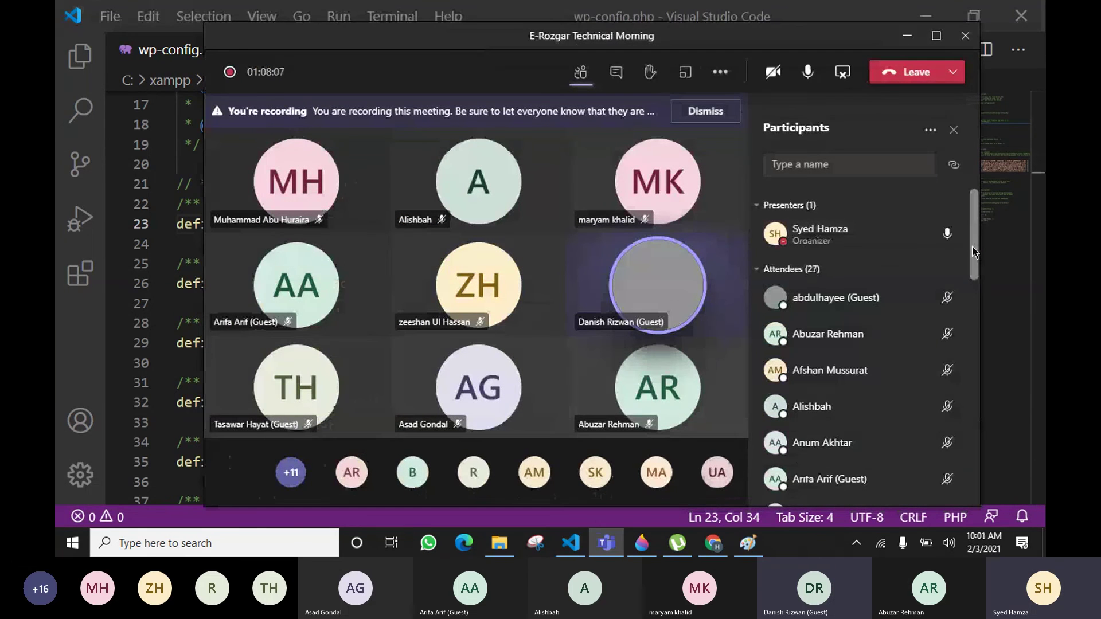
left_click(973, 252)
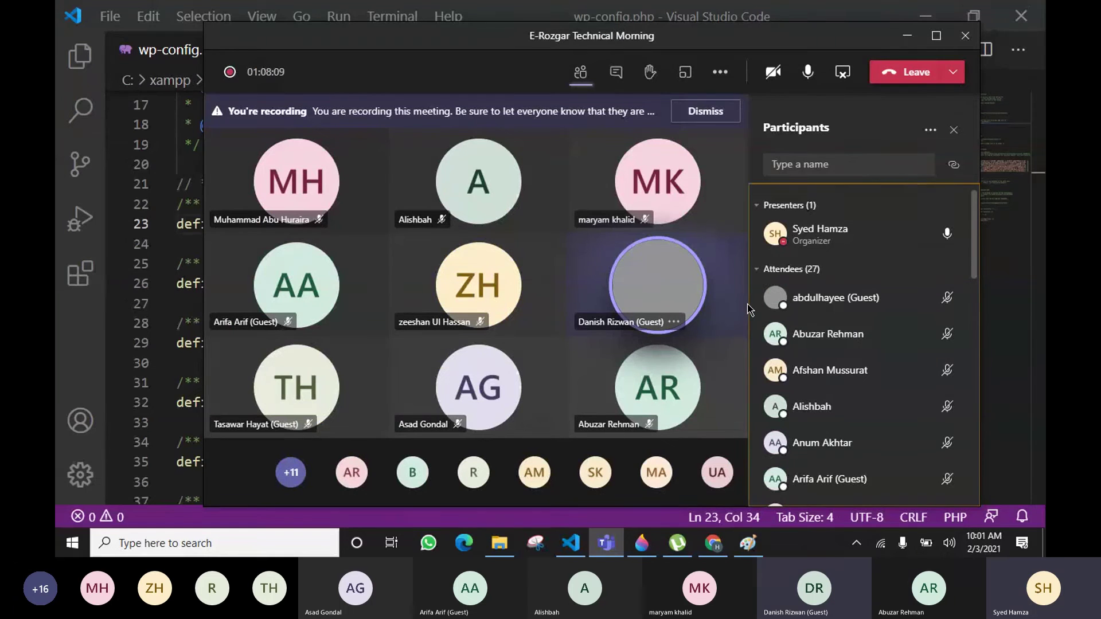
left_click(907, 38)
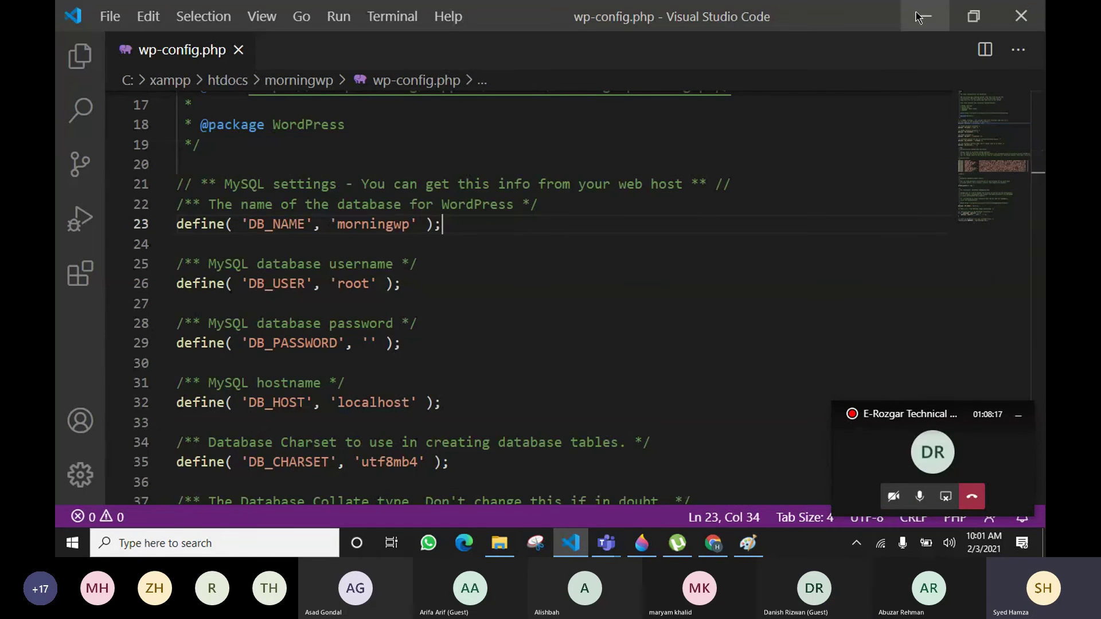
Step: Switch to File Explorer, open the wp-admin folder, and return to morningwp
key("alt+Tab")
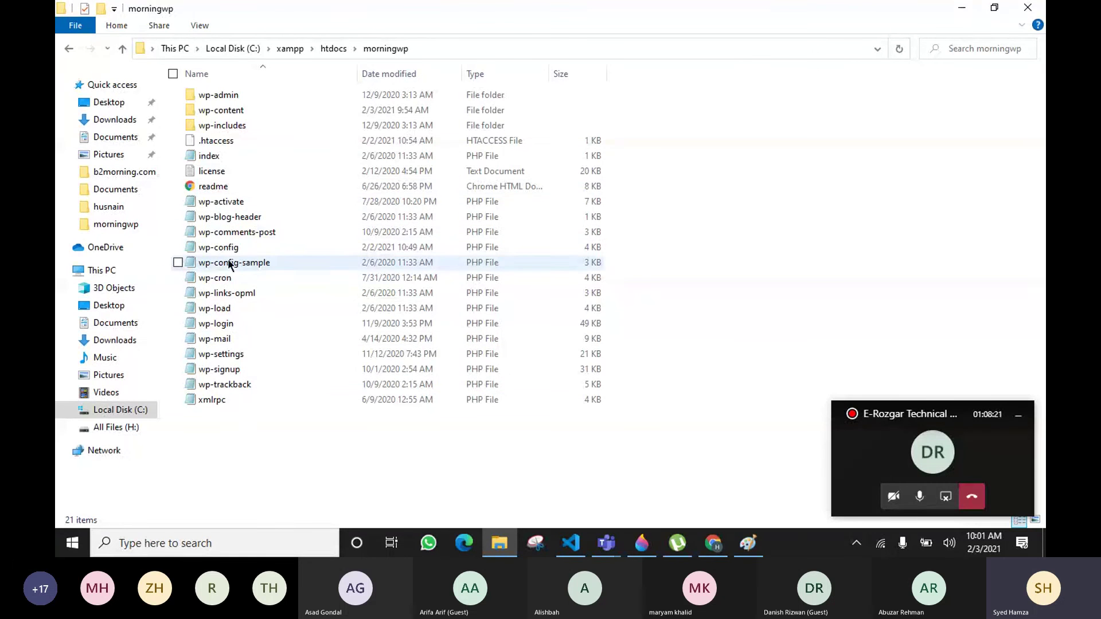
double_click(226, 100)
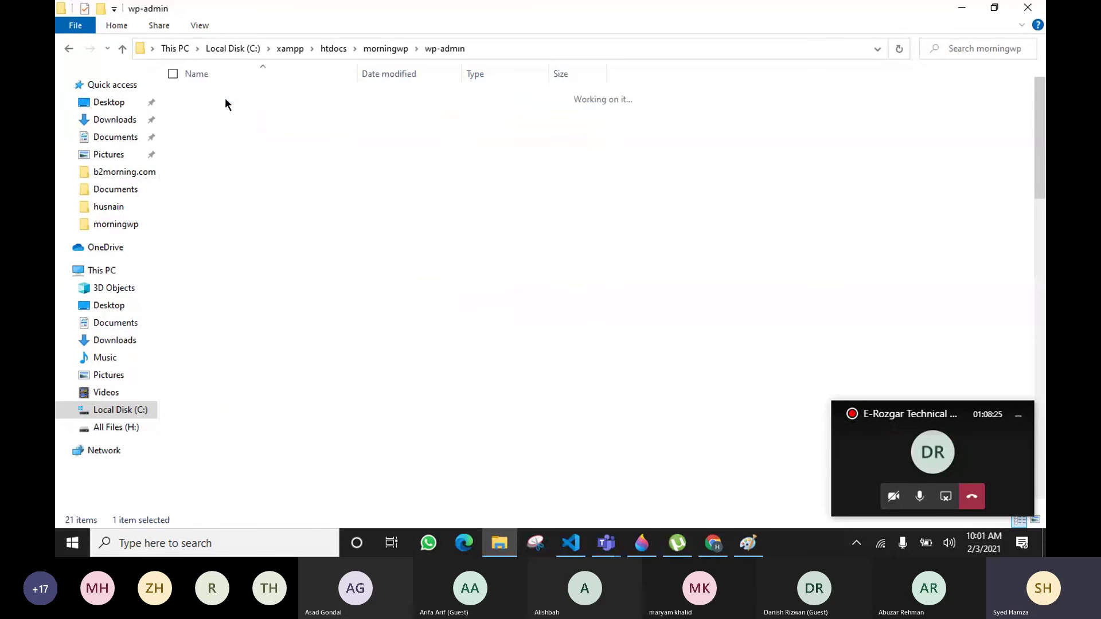
left_click(385, 49)
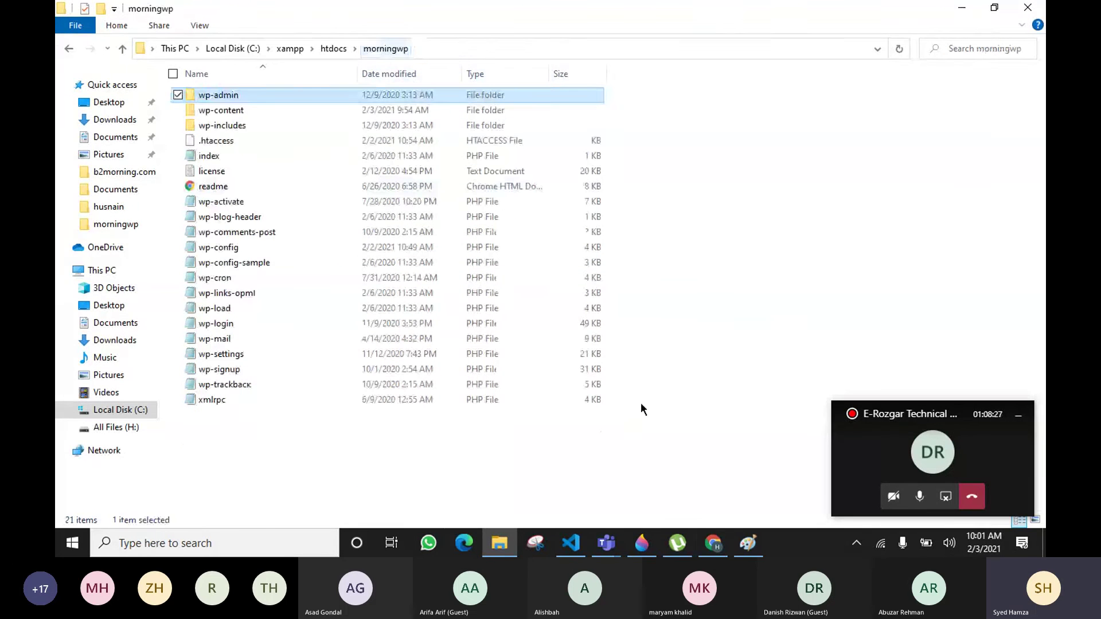
Step: Switch to Chrome, highlight wp-admin/index.php in the Dashboard's address, and log out of the WordPress admin account
left_click(720, 550)
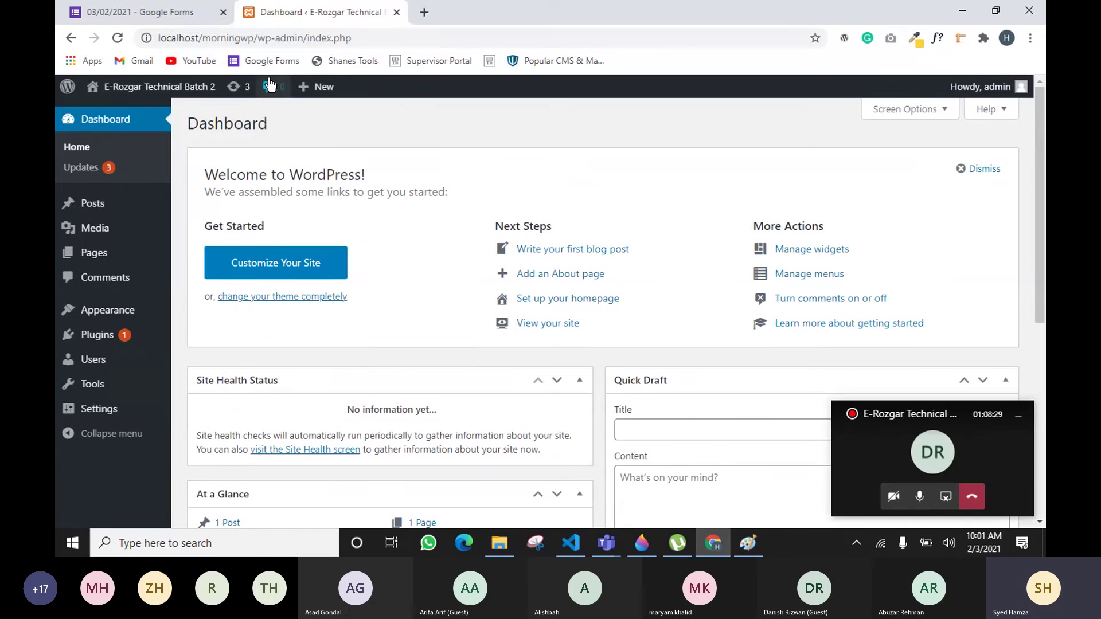
left_click_drag(257, 37, 352, 38)
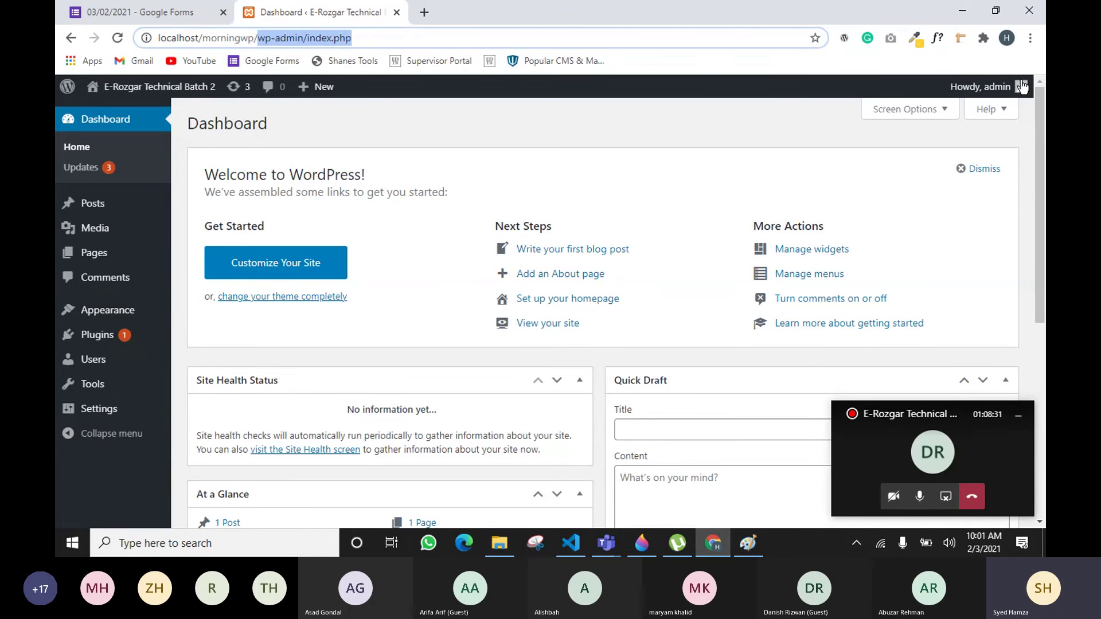
mouse_move(1029, 91)
left_click(954, 159)
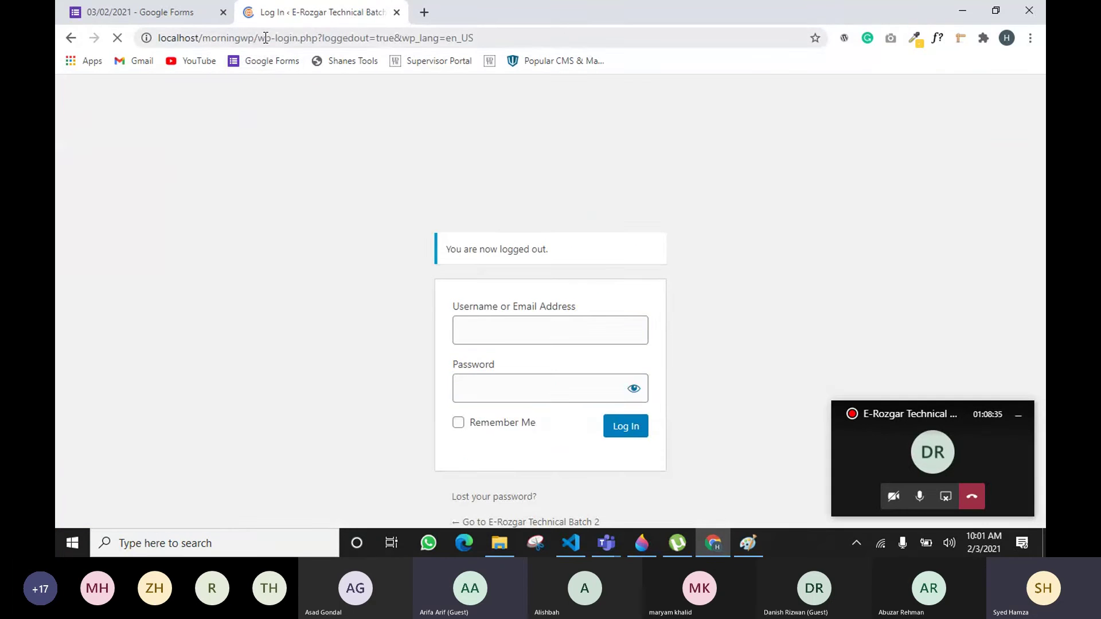
Step: Replace the login page's address with localhost/morningwp/wp-admin/ and load it
left_click_drag(257, 37, 691, 37)
type("wp")
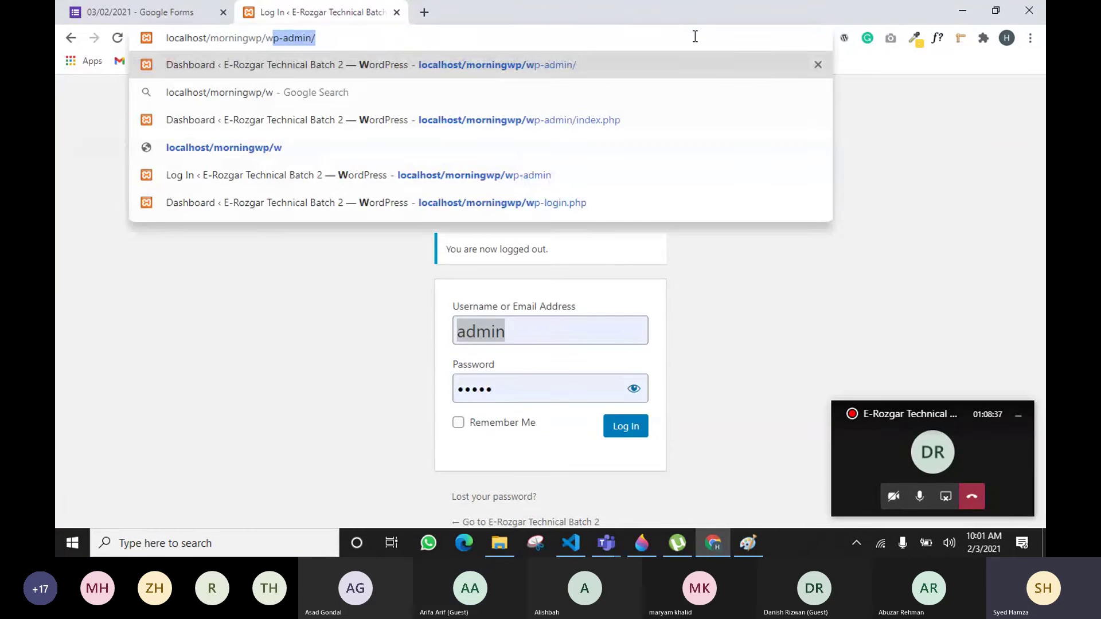
type("-admin/")
key("Return")
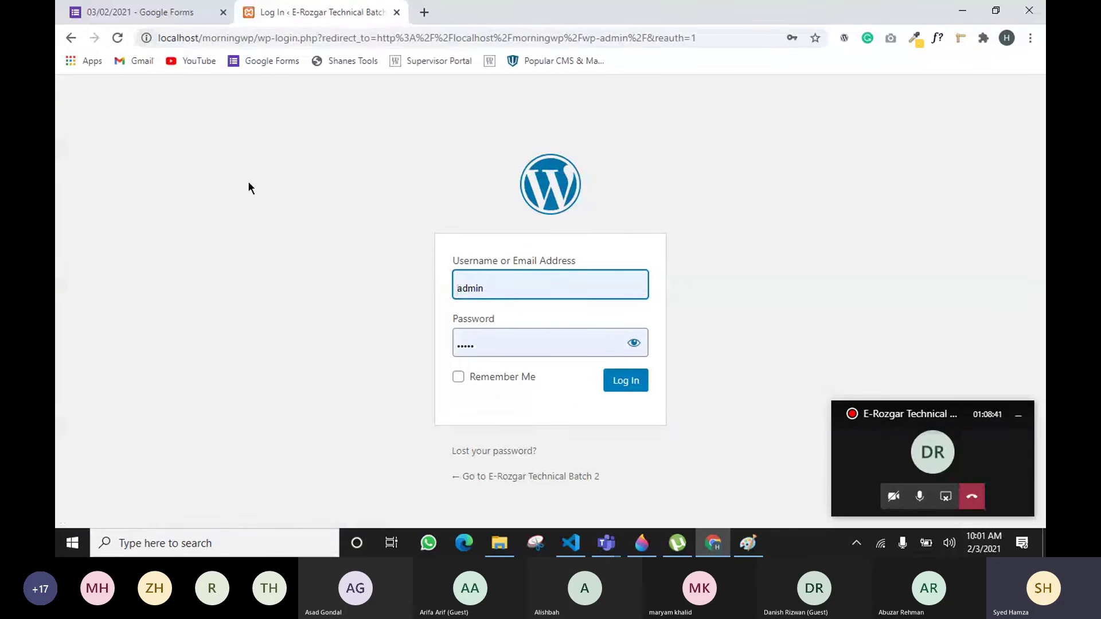
left_click(387, 189)
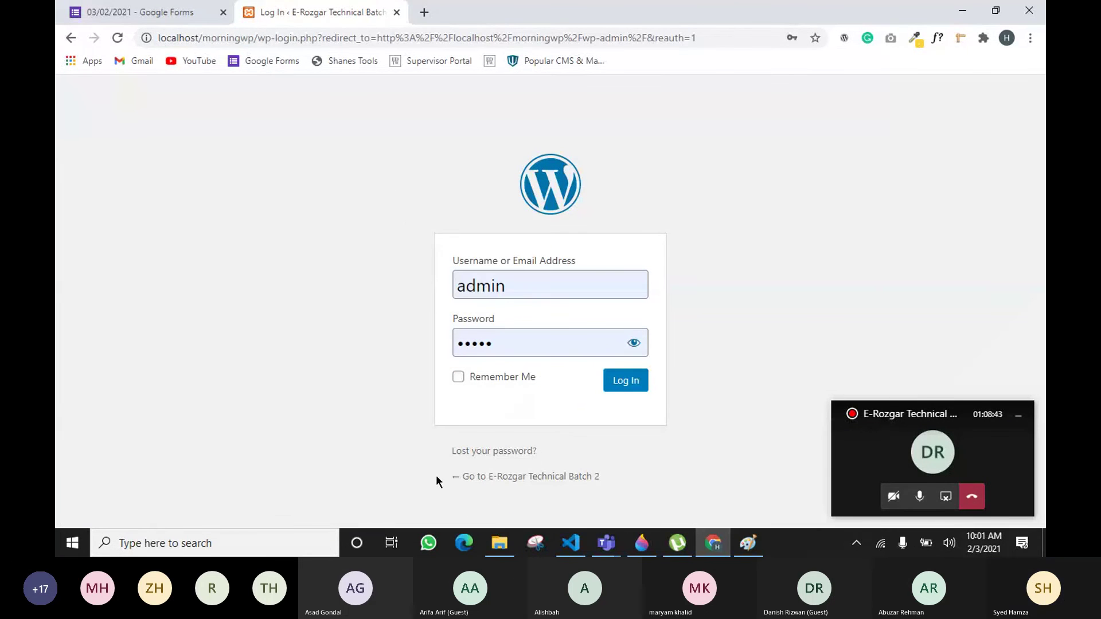
Step: Open a new browser tab and enter the example address localhost/assignment/salrycalculation without loading it
left_click(424, 13)
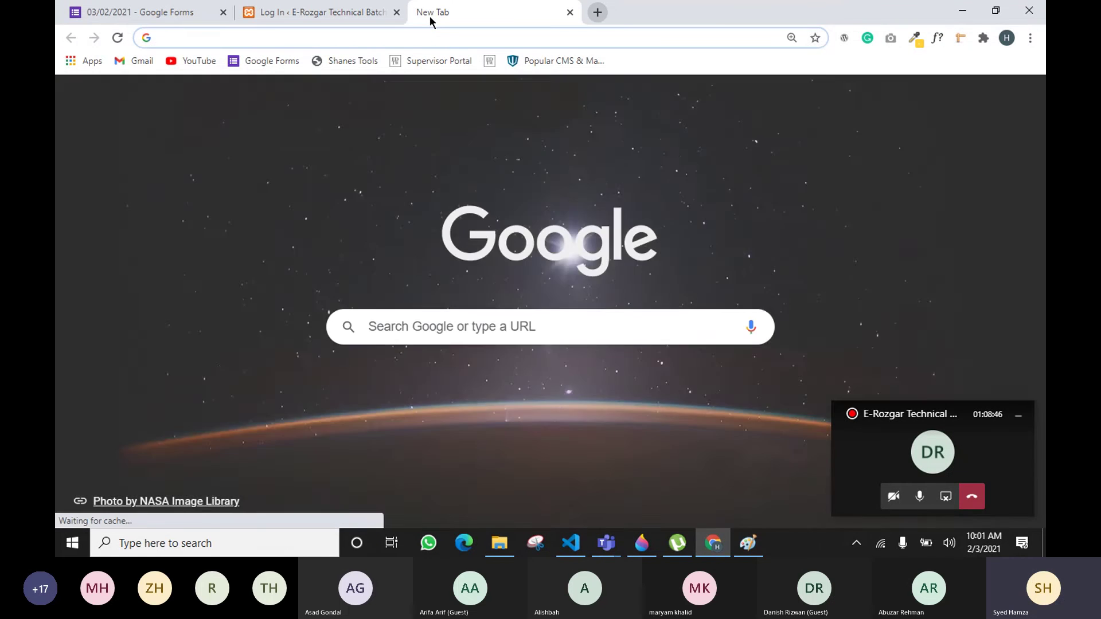
type("localhost/as")
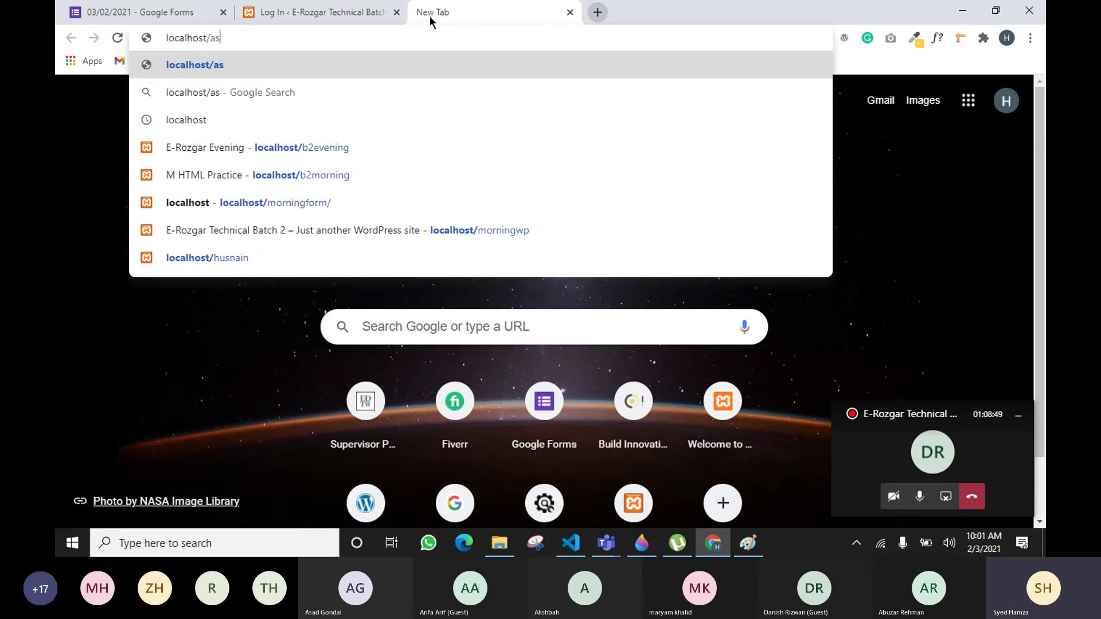
type("signment")
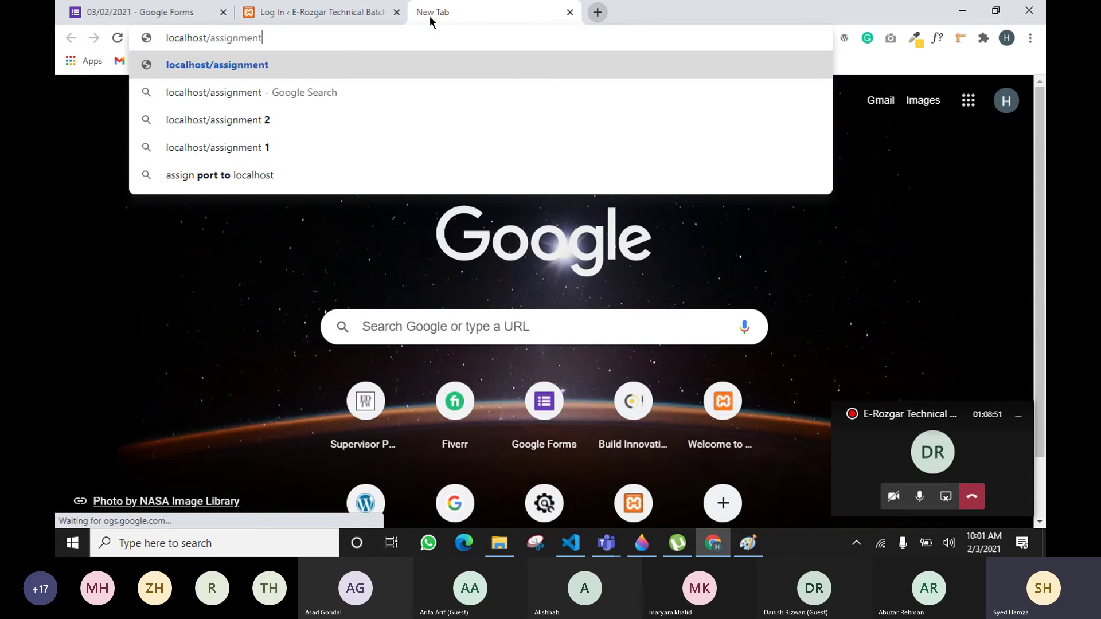
type("/")
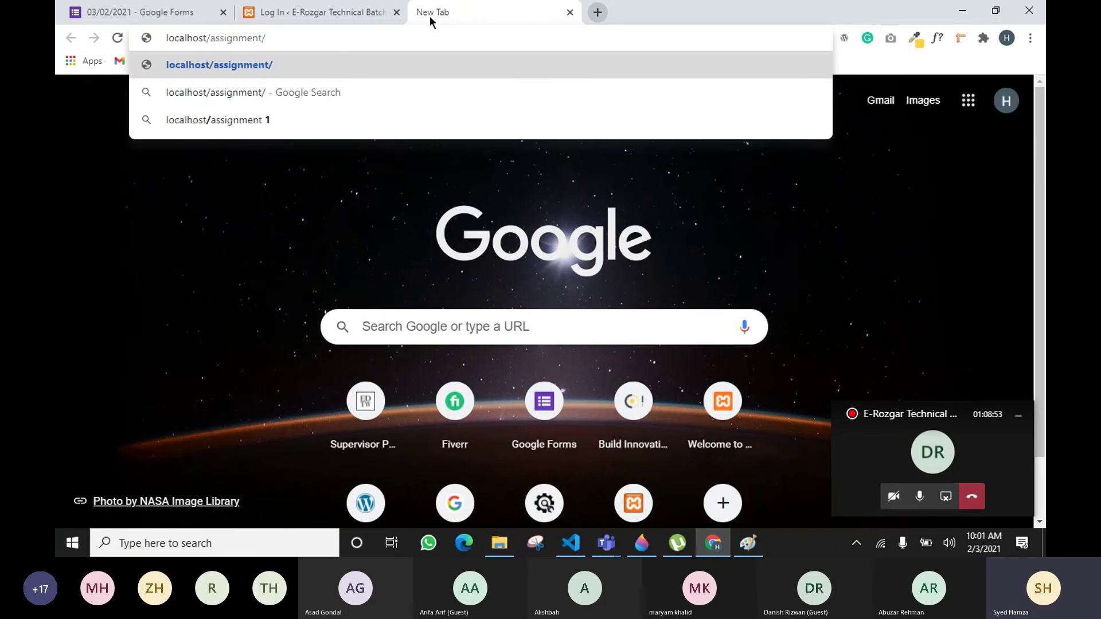
type("salr")
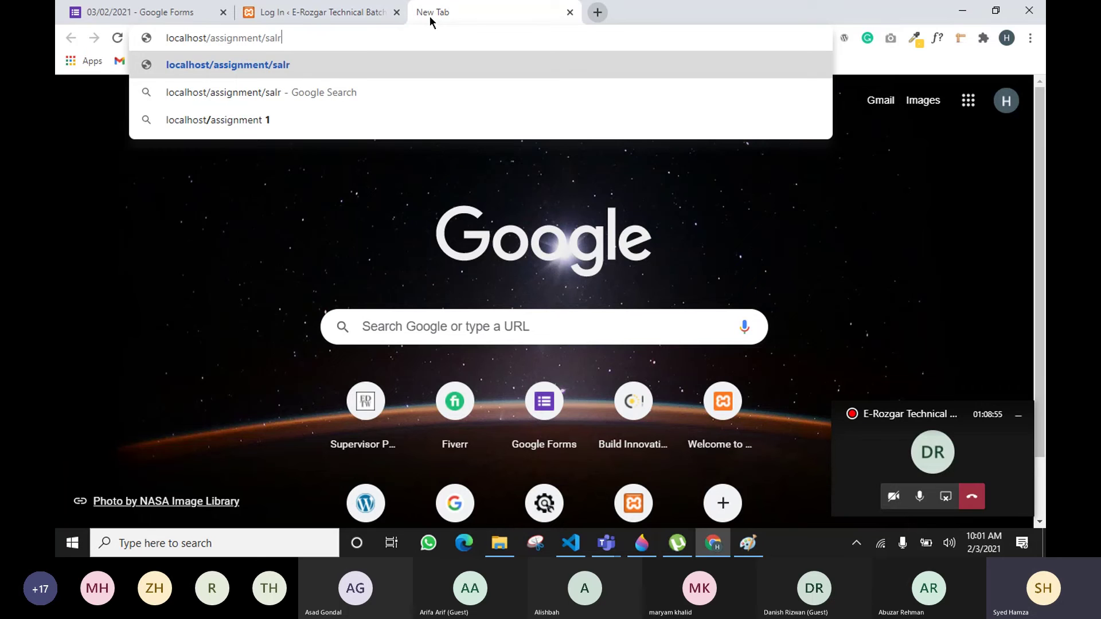
type("ycalculation")
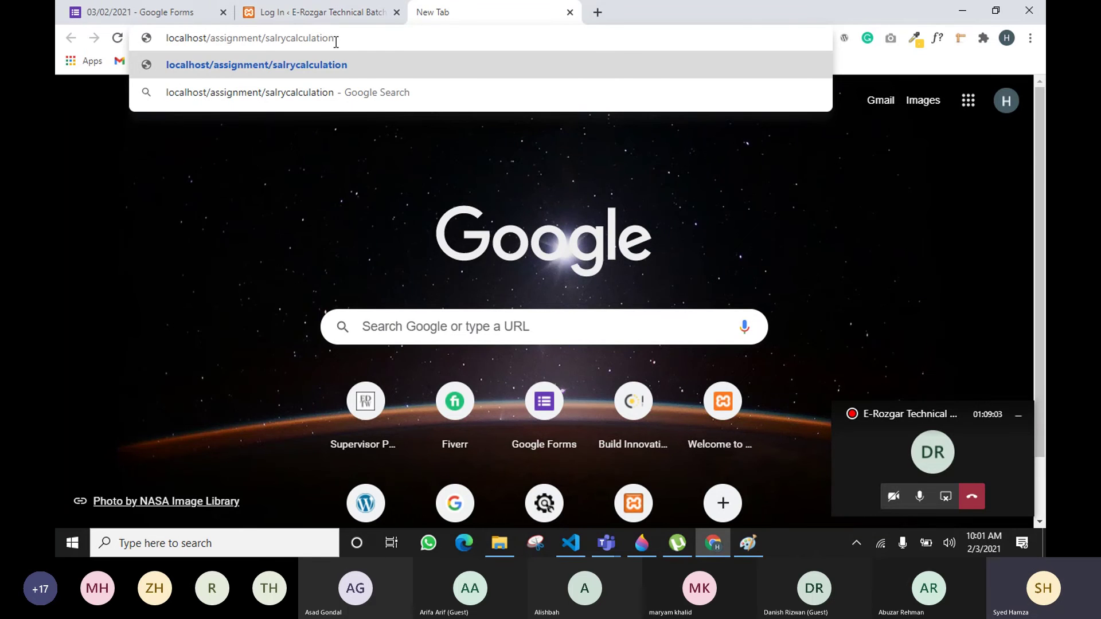
Step: Load localhost/assignment/salrycalculation/ and highlight the folder path in its address
type("/index")
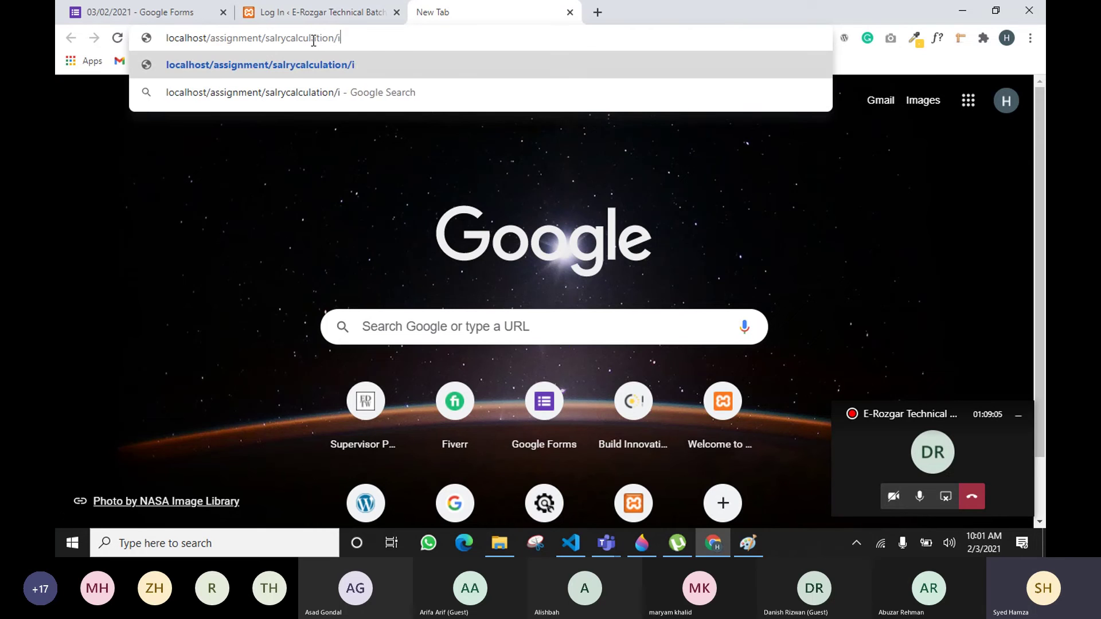
key("BackSpace")
key("BackSpace")
key("BackSpace")
key("BackSpace")
key("BackSpace")
key("Return")
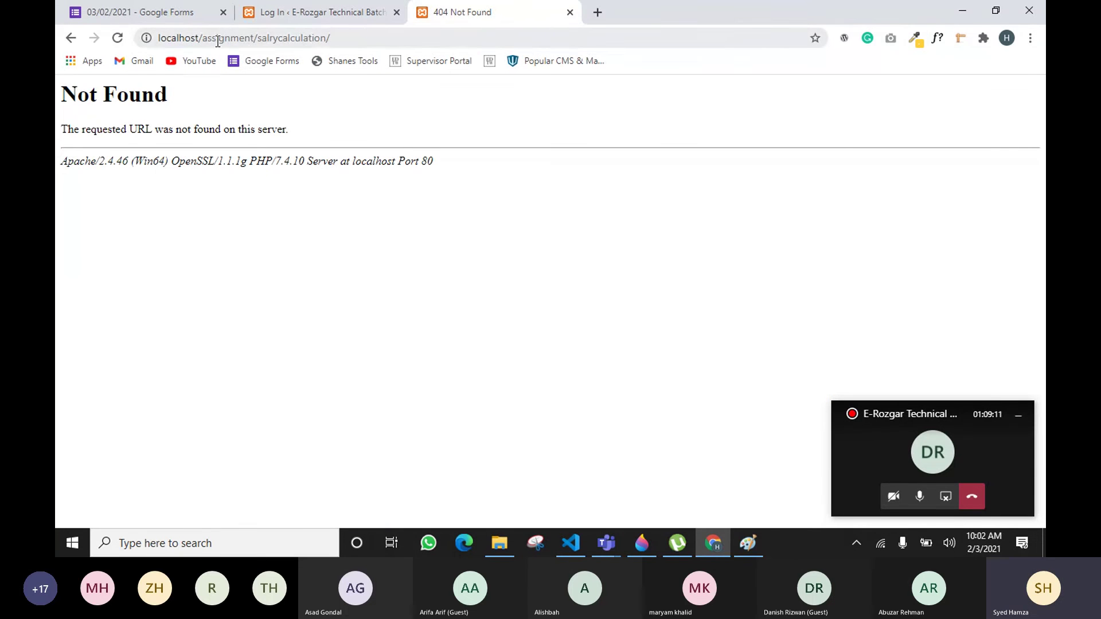
left_click_drag(209, 38, 290, 37)
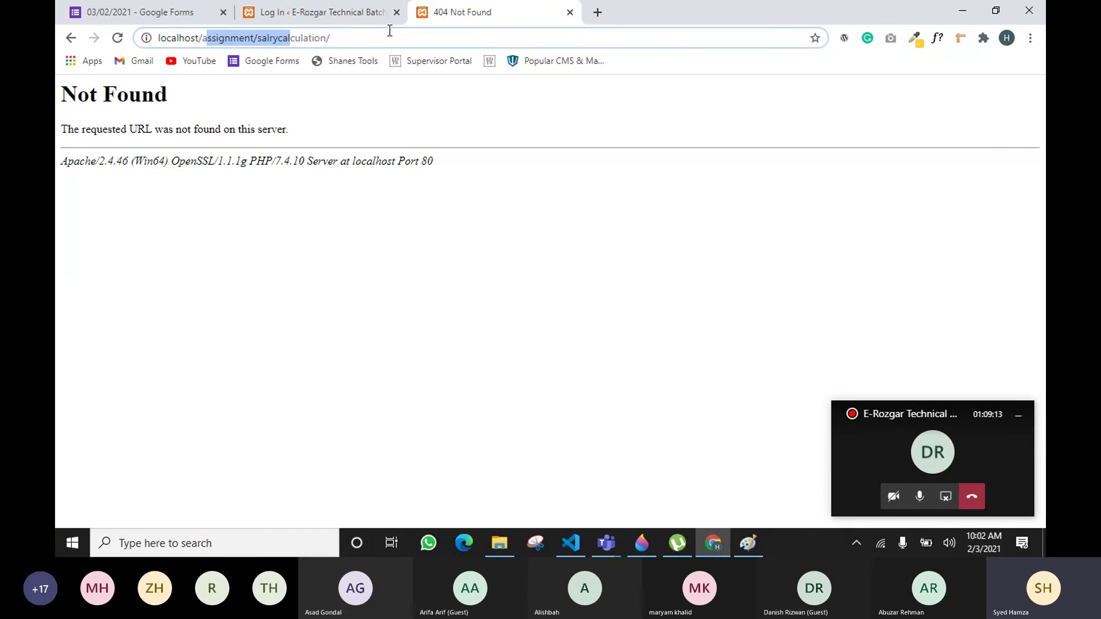
left_click(392, 33)
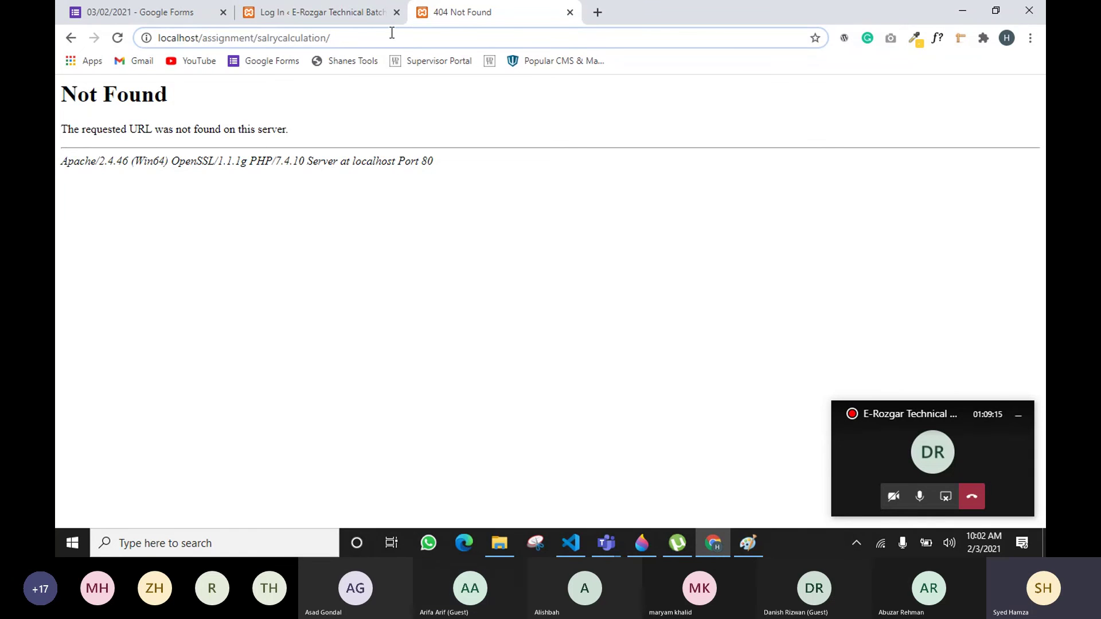
Step: In the existing WordPress login tab, load the local site's admin address localhost/morningwp/wp-admin/
left_click(372, 14)
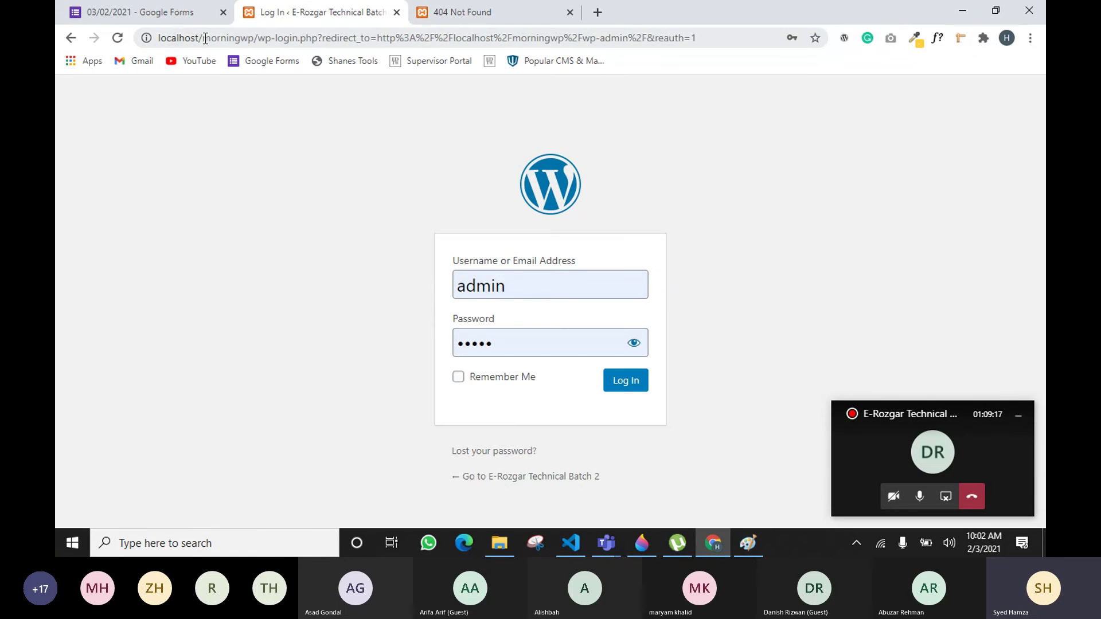
left_click_drag(261, 38, 771, 16)
key("BackSpace")
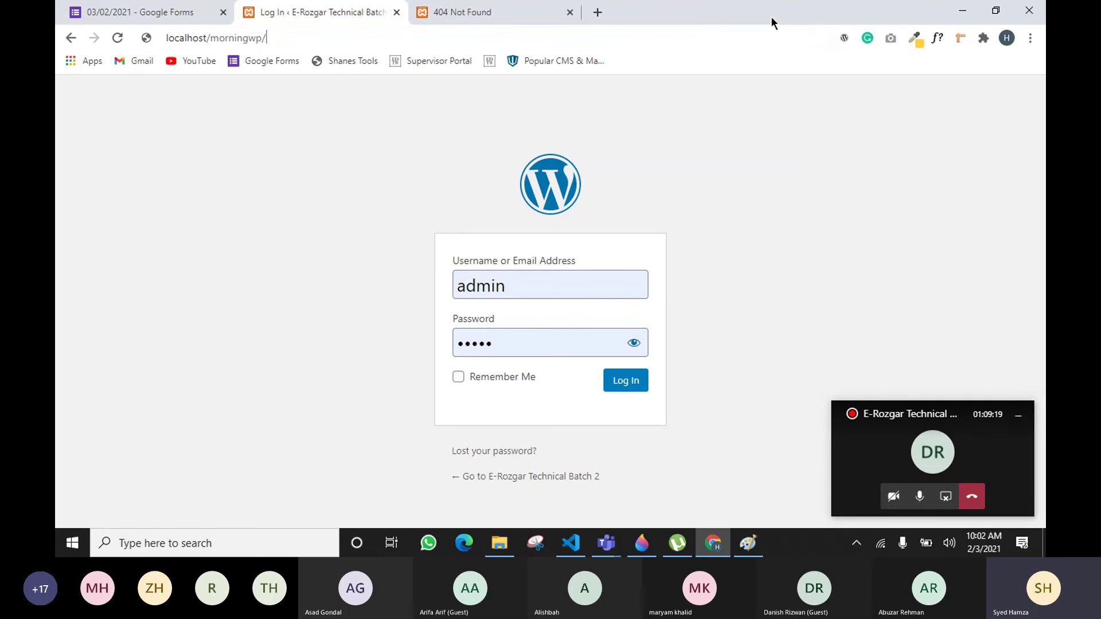
type("wp-ad")
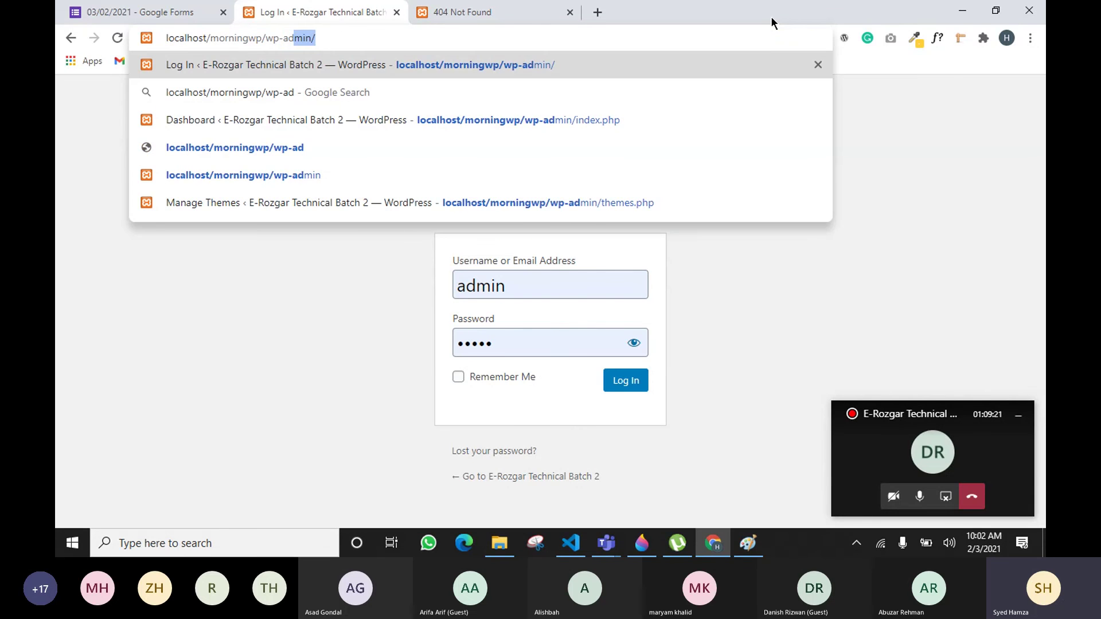
key("Return")
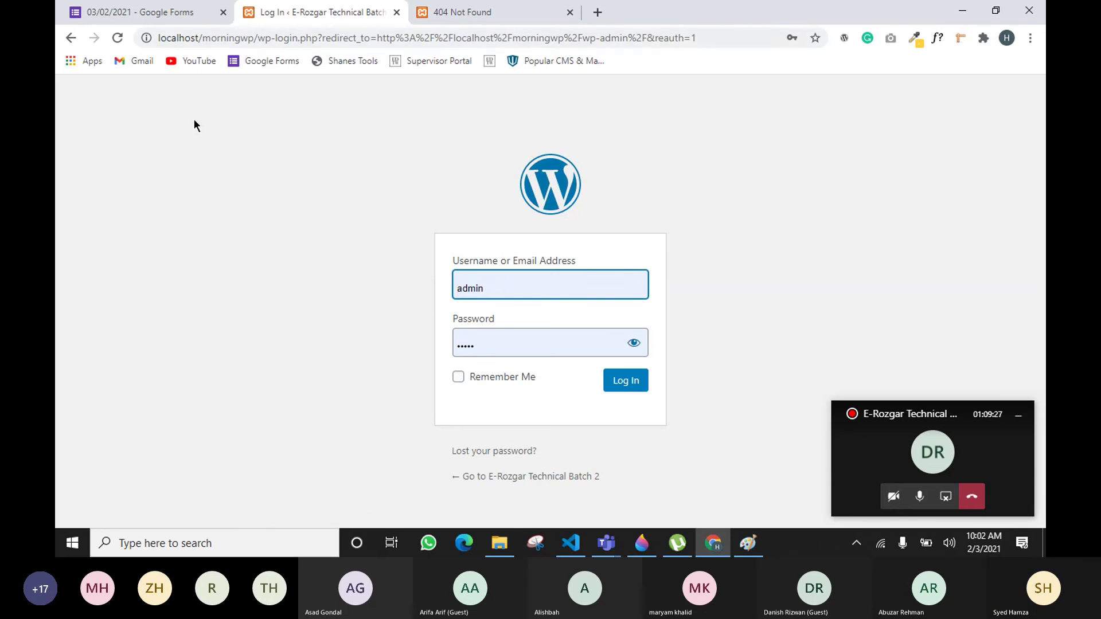
Step: Log in to the local WordPress site with the prefilled credentials and Remember Me enabled, and dismiss the password warning
left_click(672, 357)
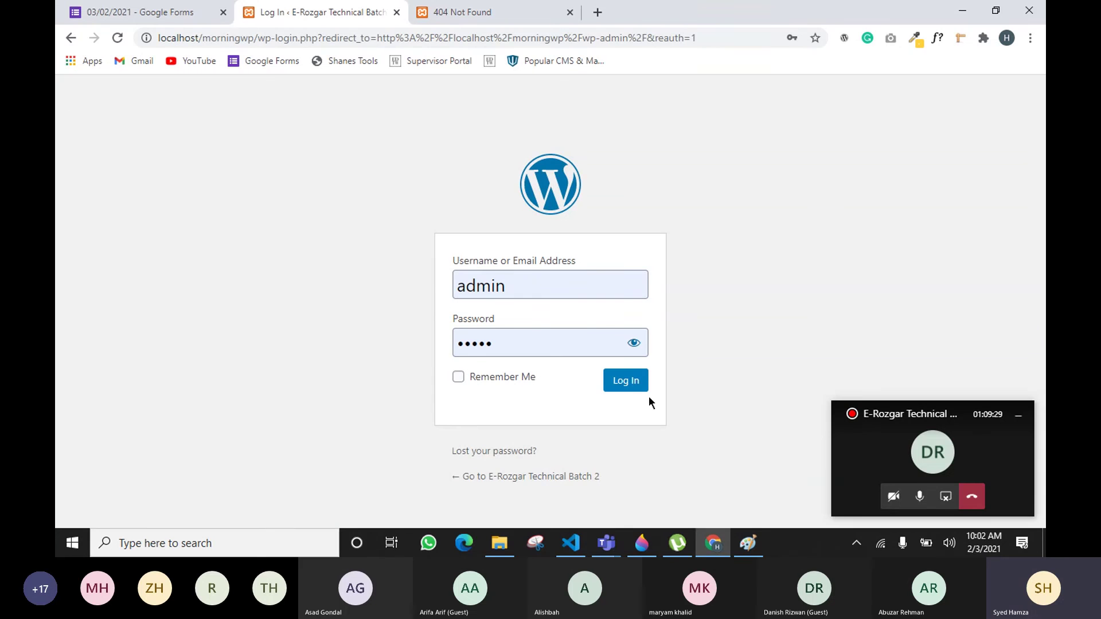
mouse_move(606, 542)
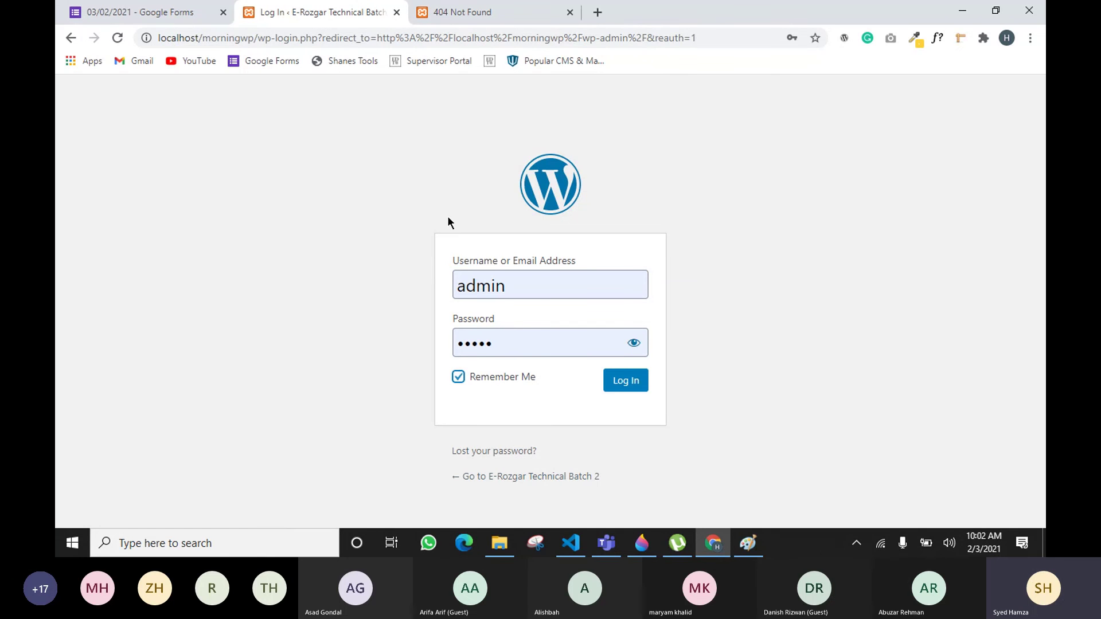
left_click(626, 384)
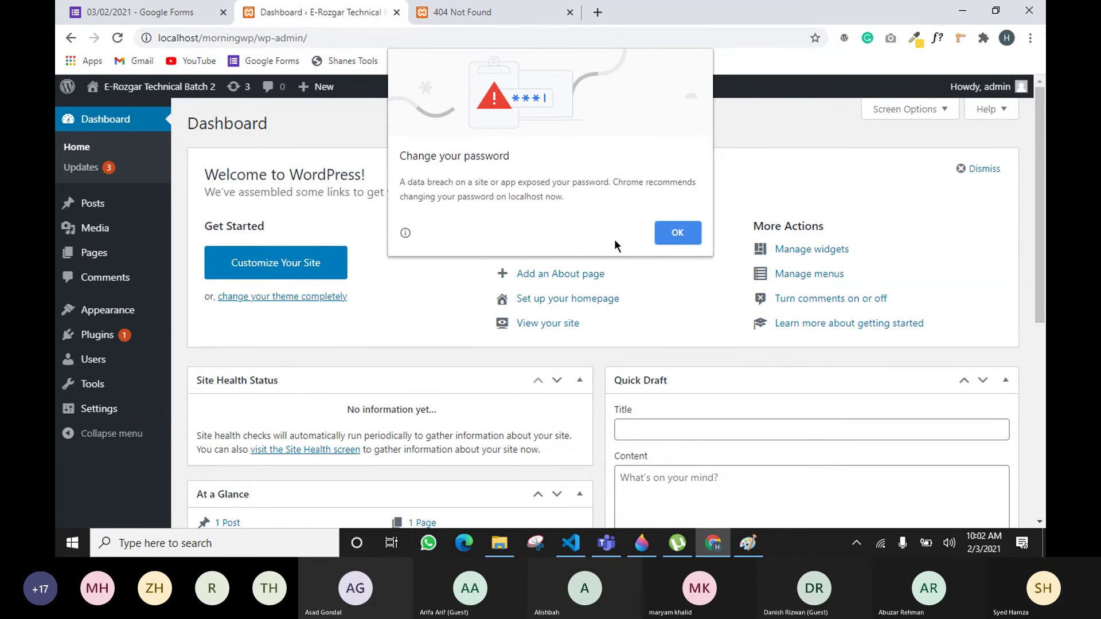
left_click(671, 240)
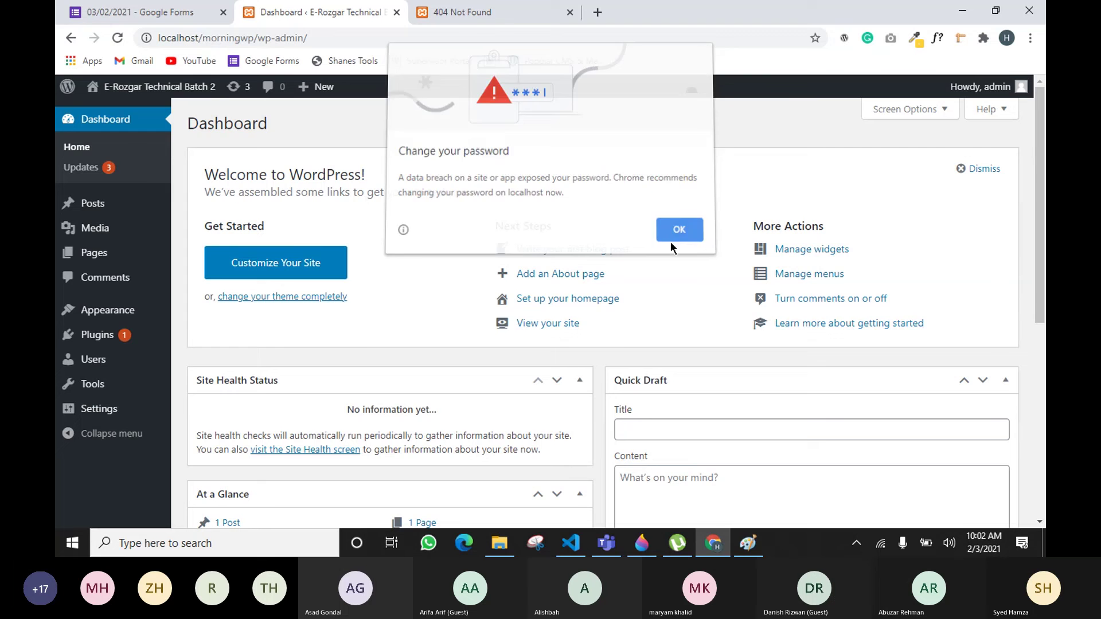
Step: Close the 404 Not Found tab and look at the morningwp folder's files in File Explorer before returning to the browser
left_click(567, 13)
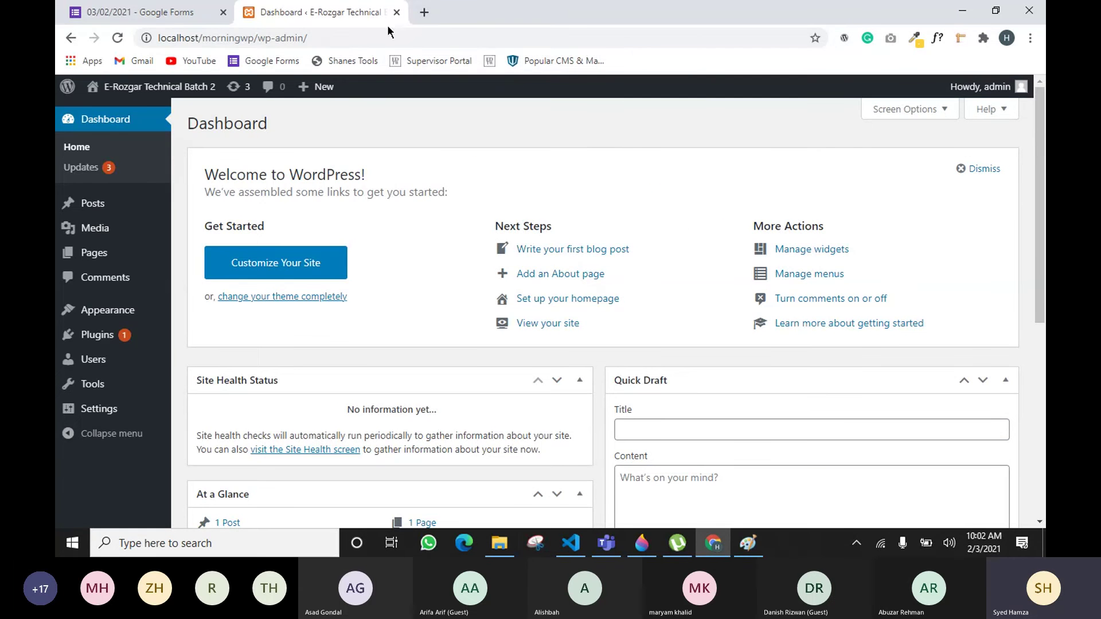
left_click(499, 548)
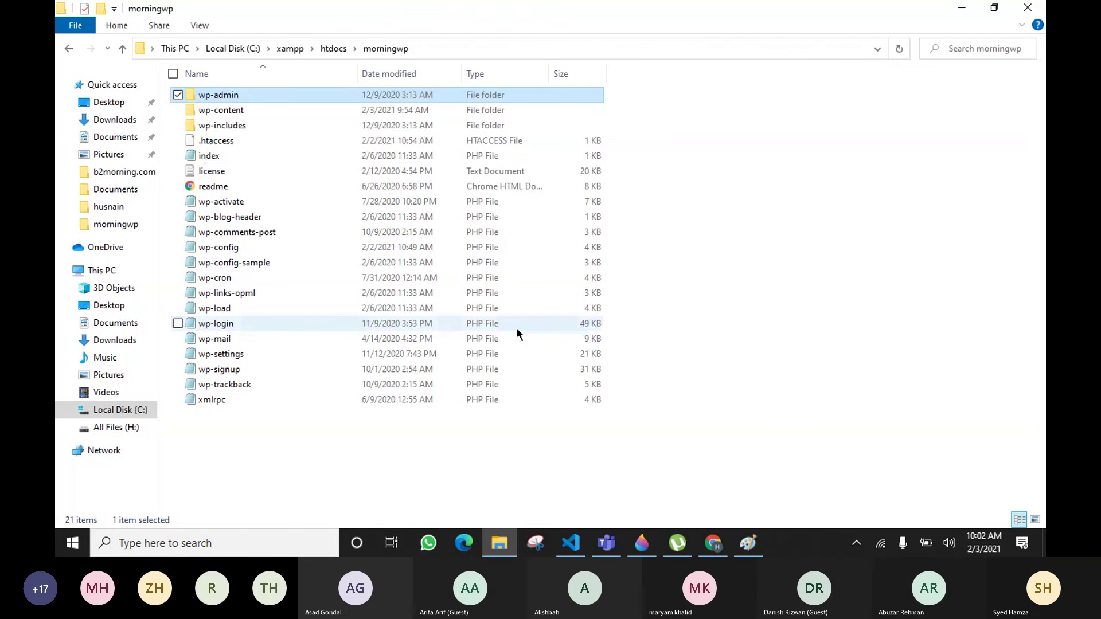
key("alt+Tab")
Step: Open the admin area of the live site at buildinnovative.com/wp-admin in a new tab
left_click(422, 12)
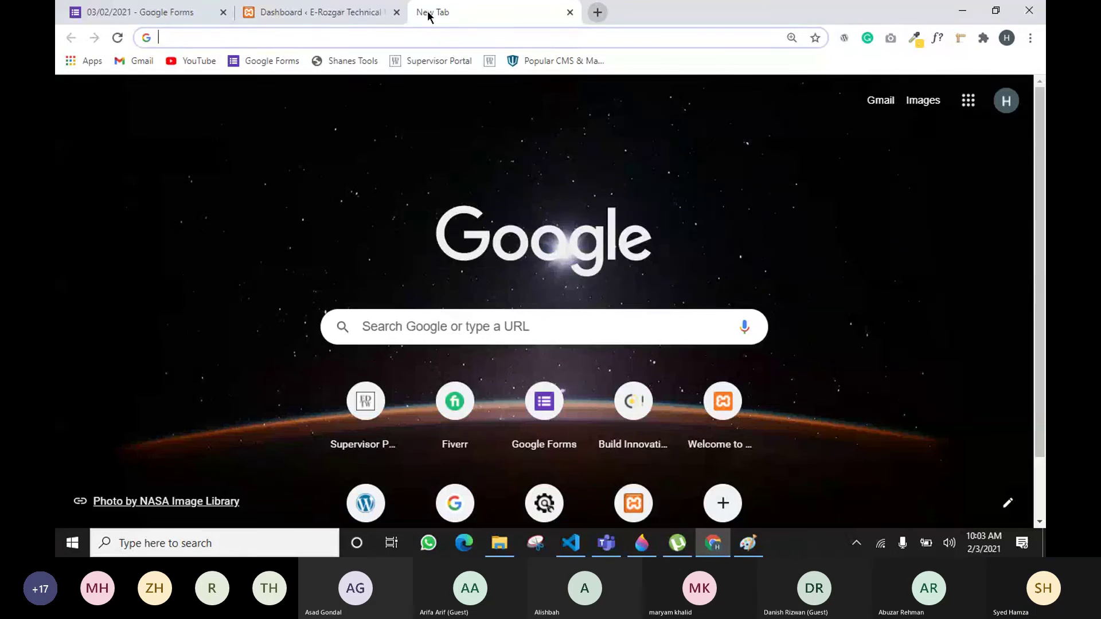
type("htt")
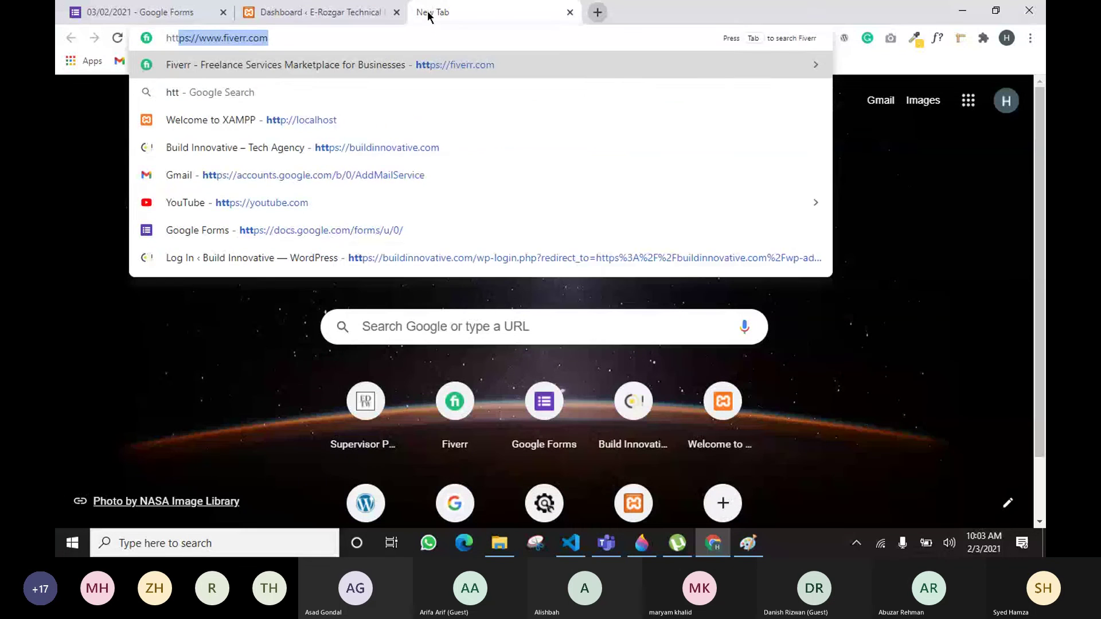
key("BackSpace")
key("BackSpace")
key("BackSpace")
key("BackSpace")
type("buil")
key("Right")
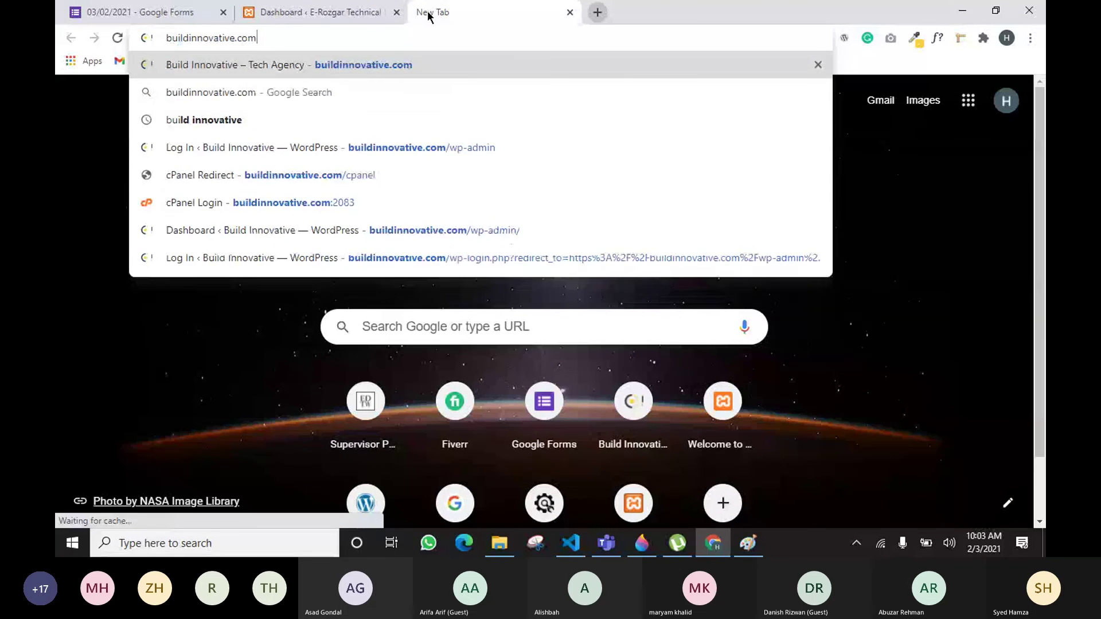
type("/wp-a")
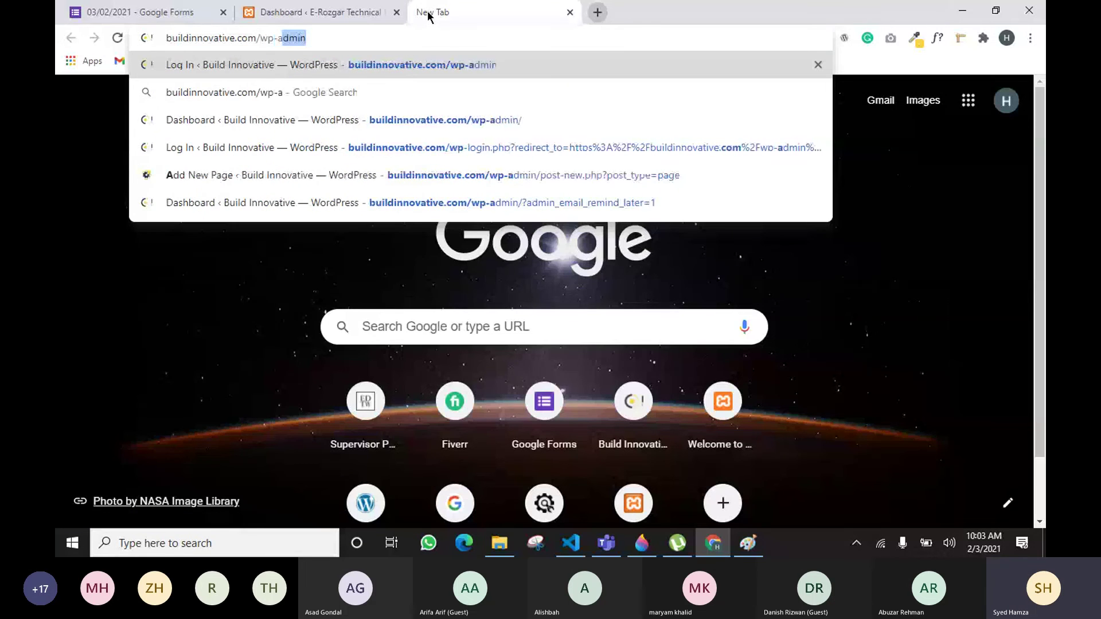
type("dmin")
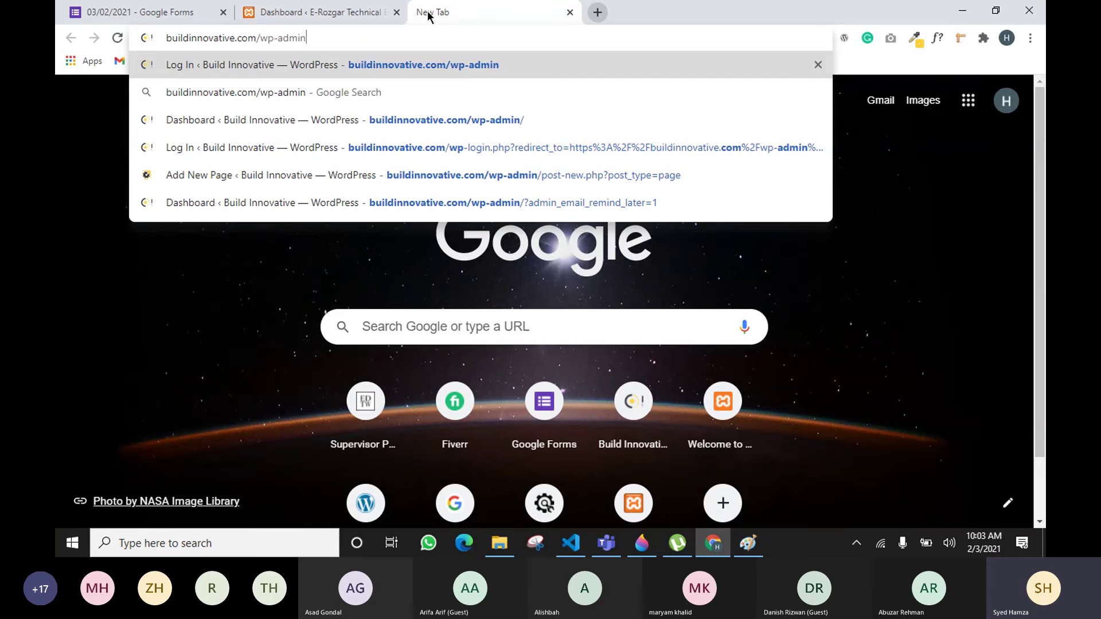
key("Return")
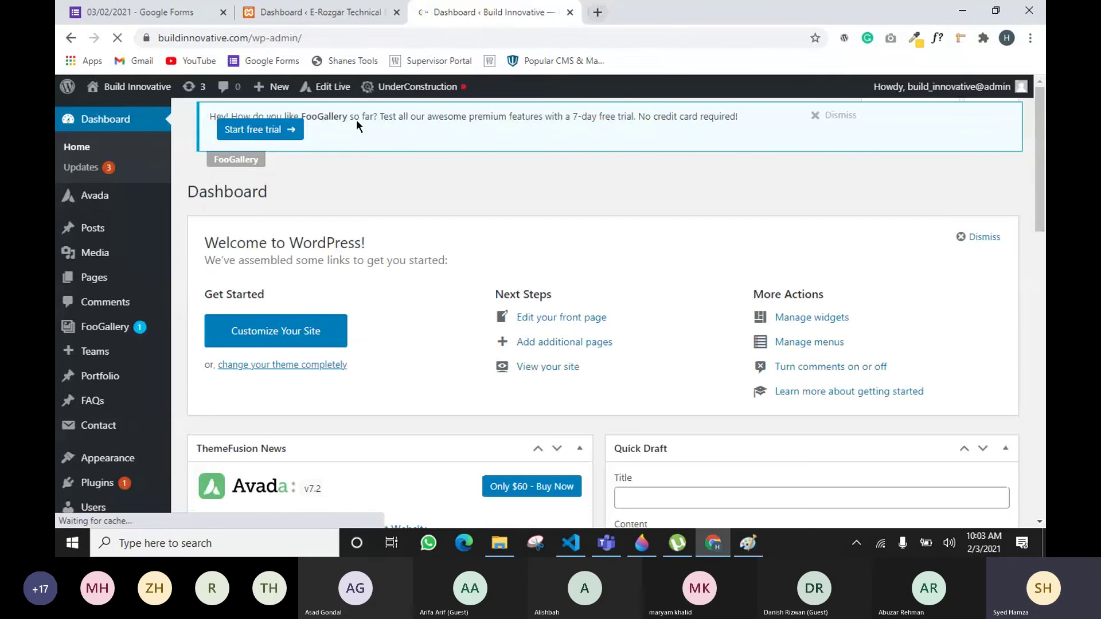
Step: Log out of the Build Innovative WordPress site and highlight its domain in the login page address
mouse_move(1014, 95)
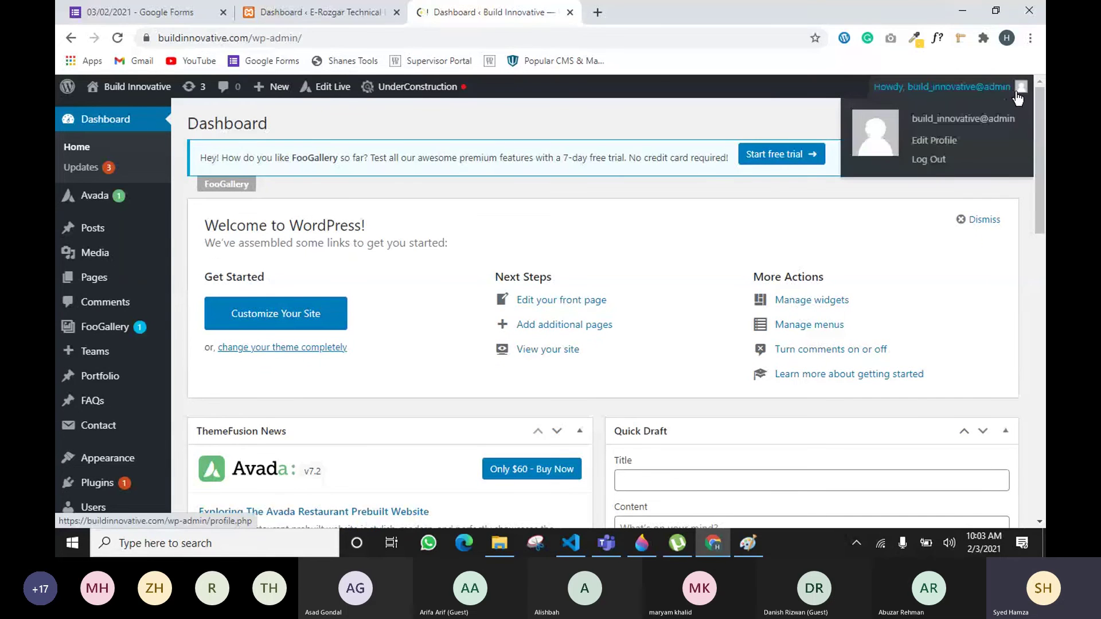
left_click(948, 164)
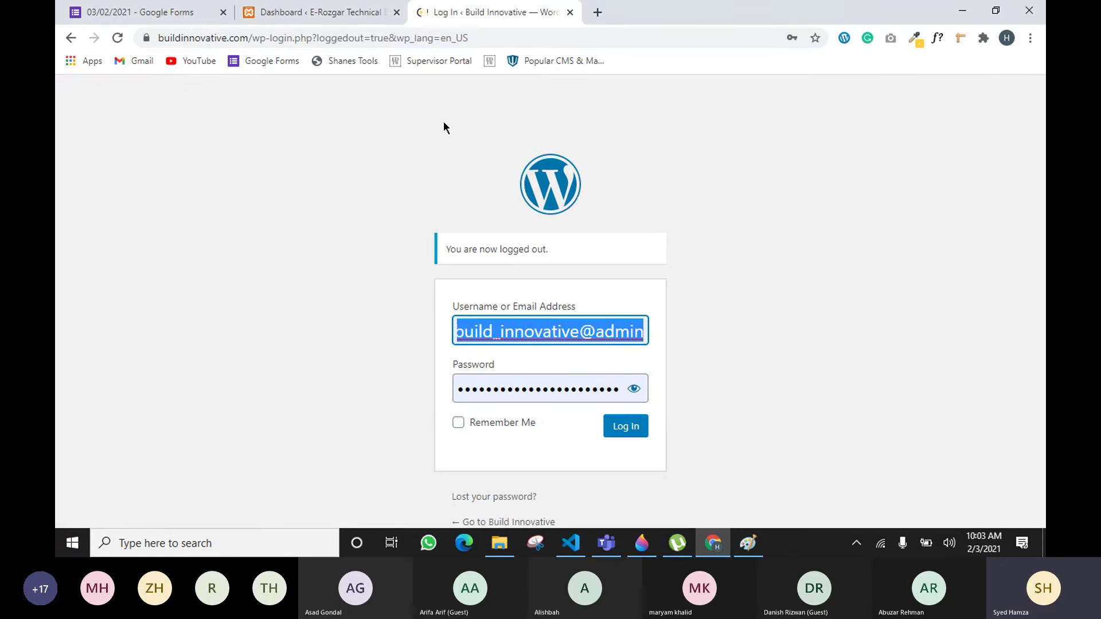
left_click(802, 181)
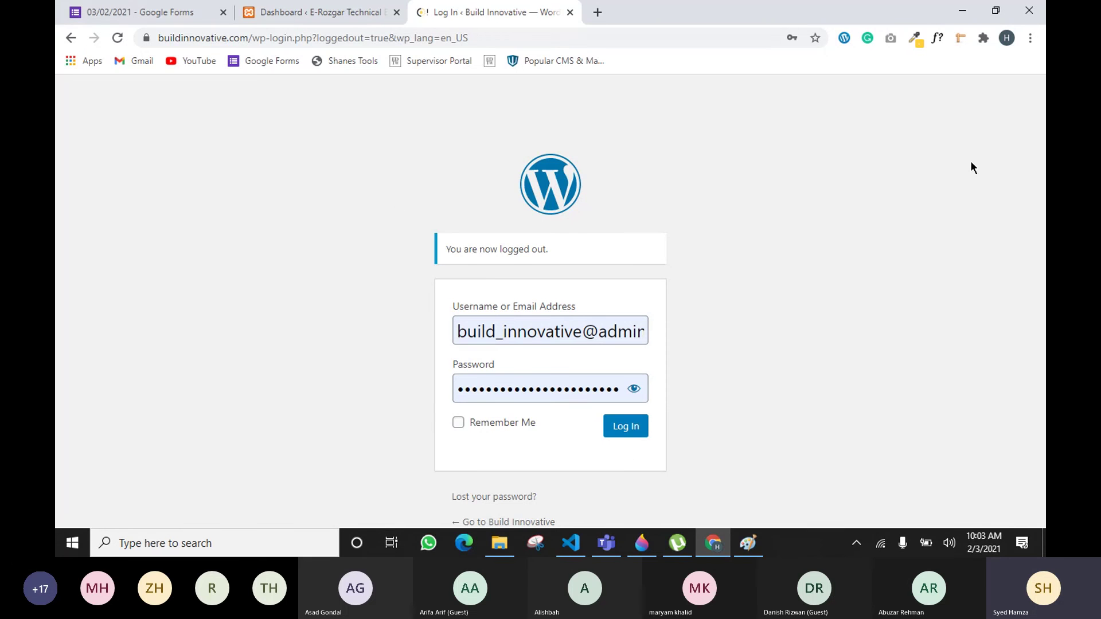
left_click_drag(159, 38, 252, 45)
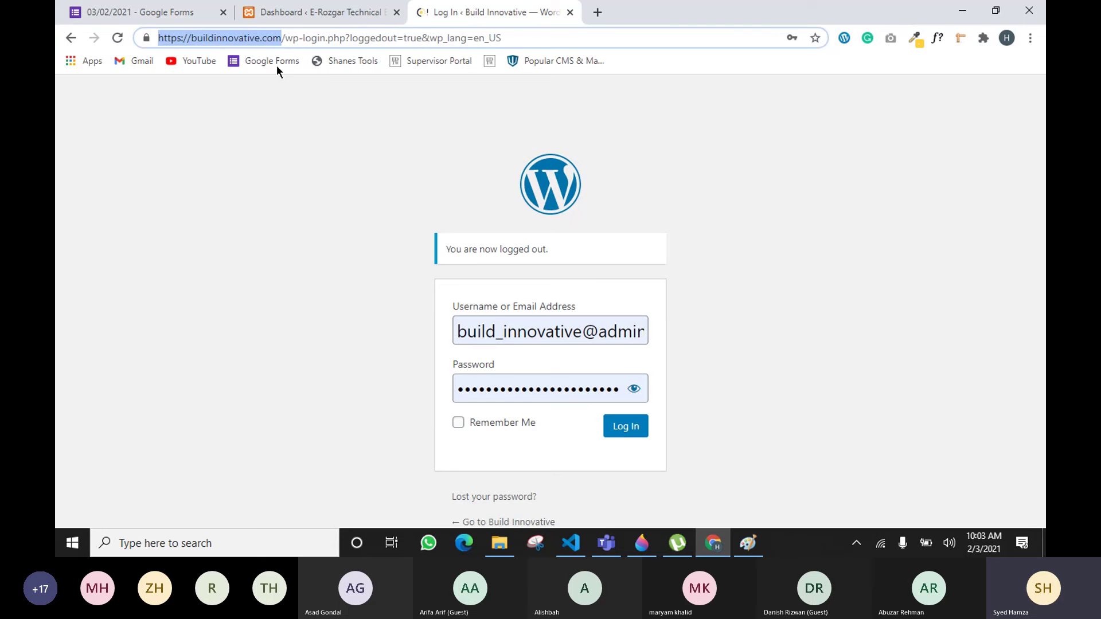
Step: Try the admin address of a non-existent local site, localhost/random/wp-admin, in a new tab
left_click(365, 28)
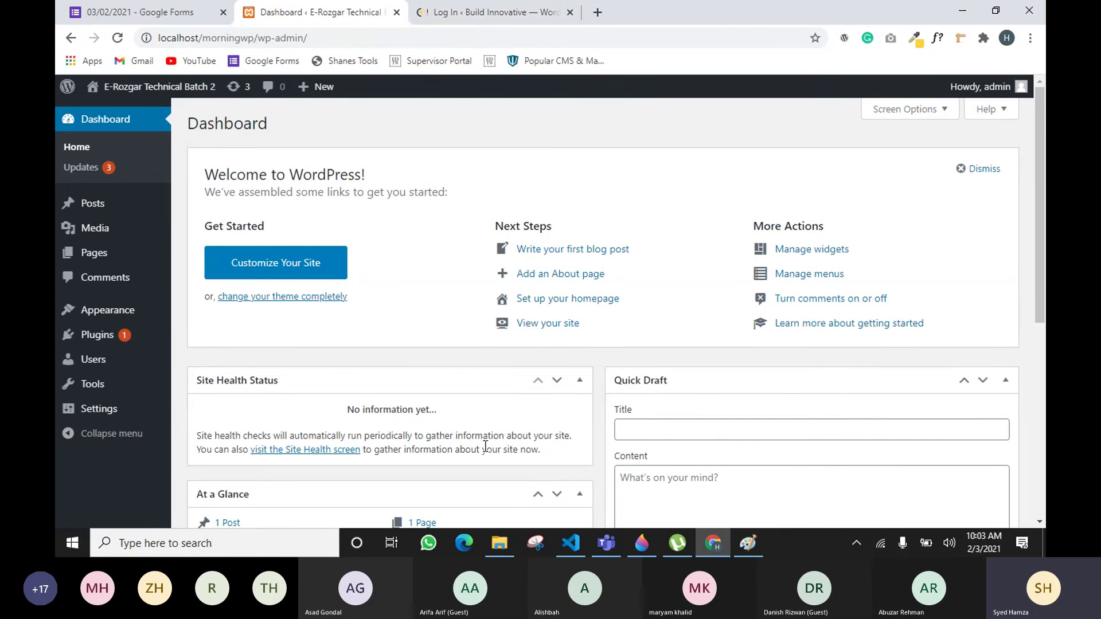
left_click(596, 21)
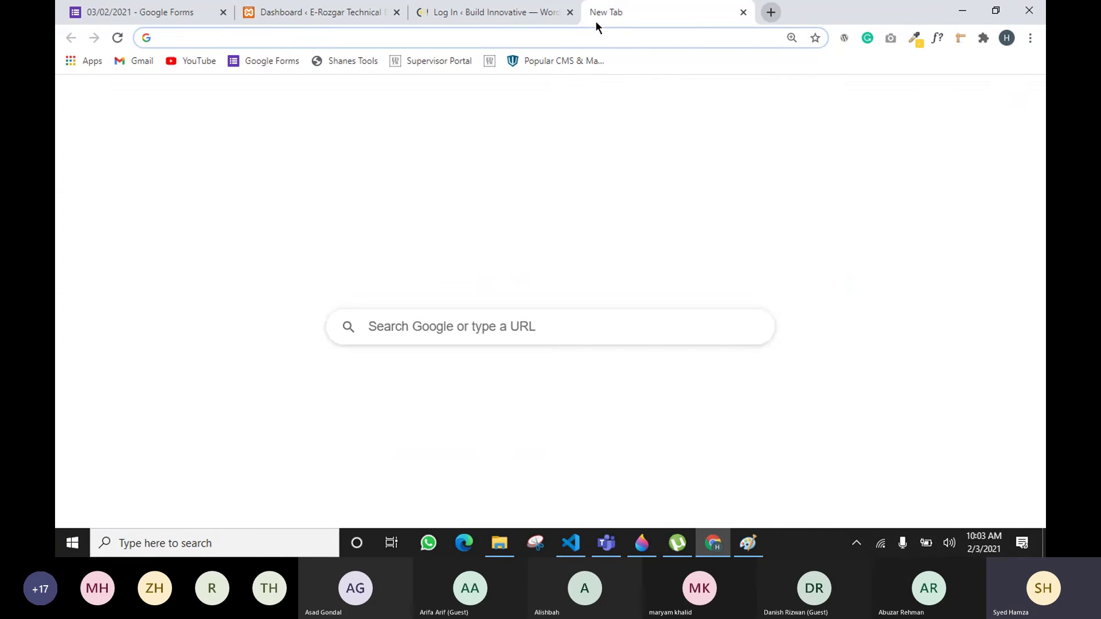
type("localhost")
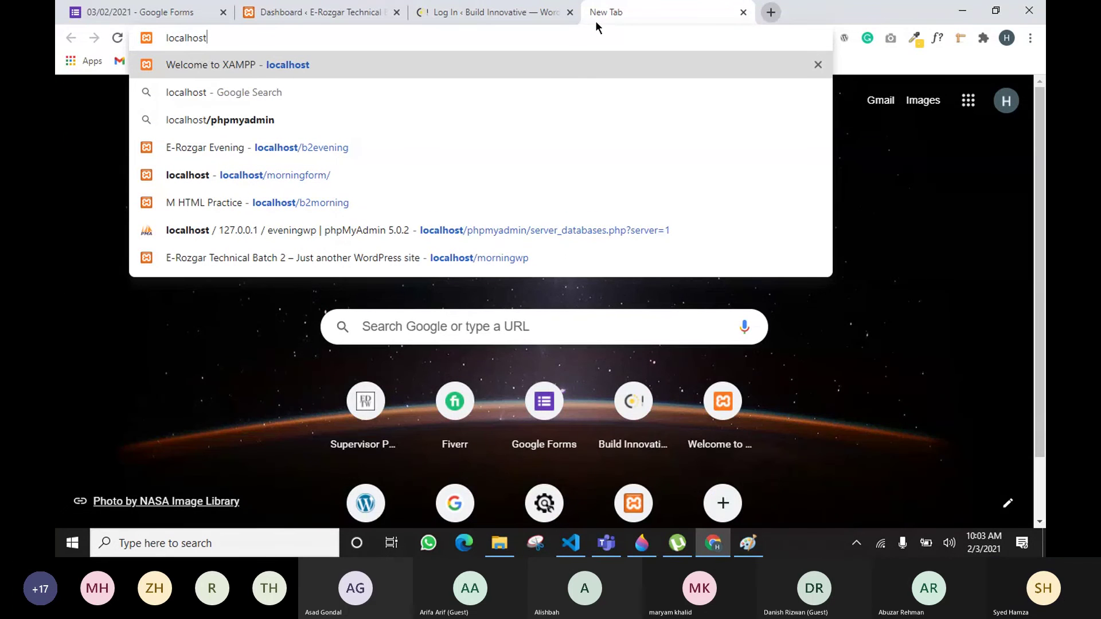
type("/")
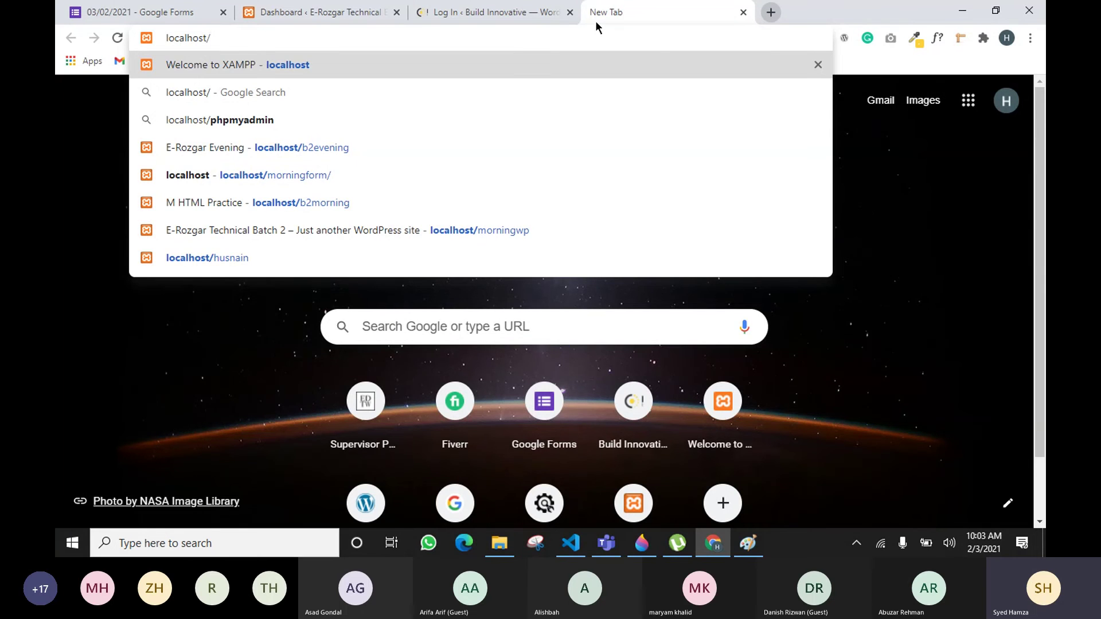
type("rando")
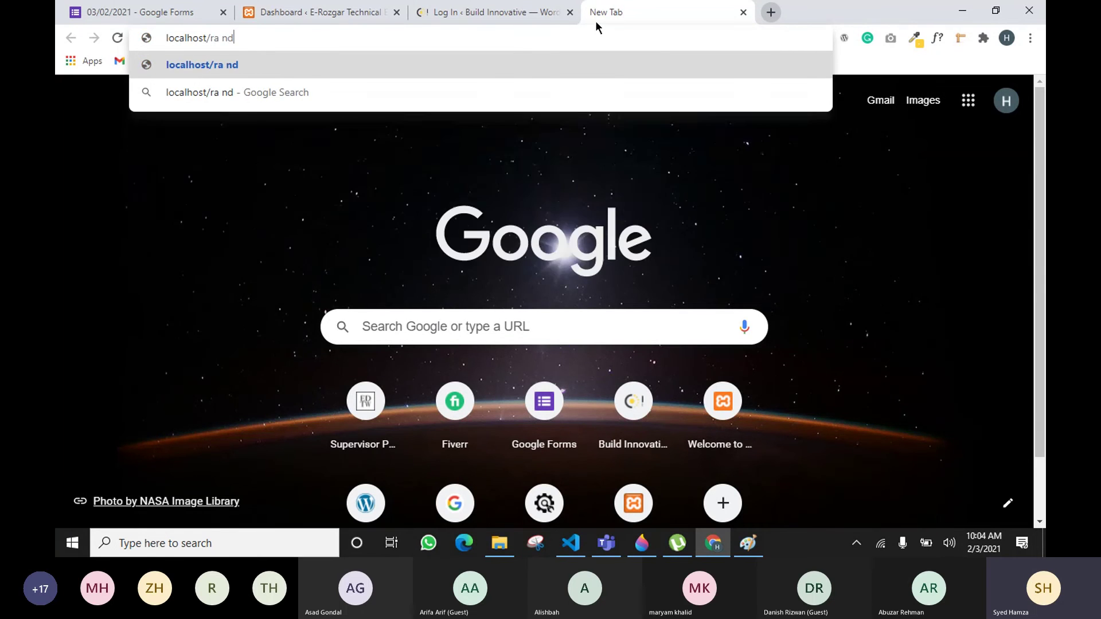
type("m/")
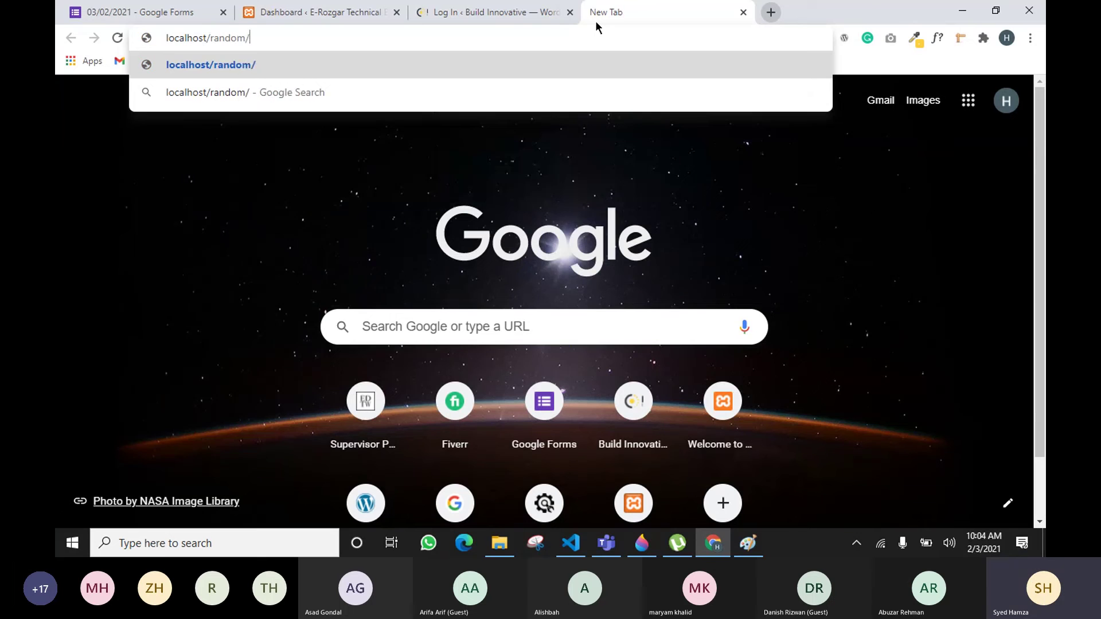
type("wp-admin")
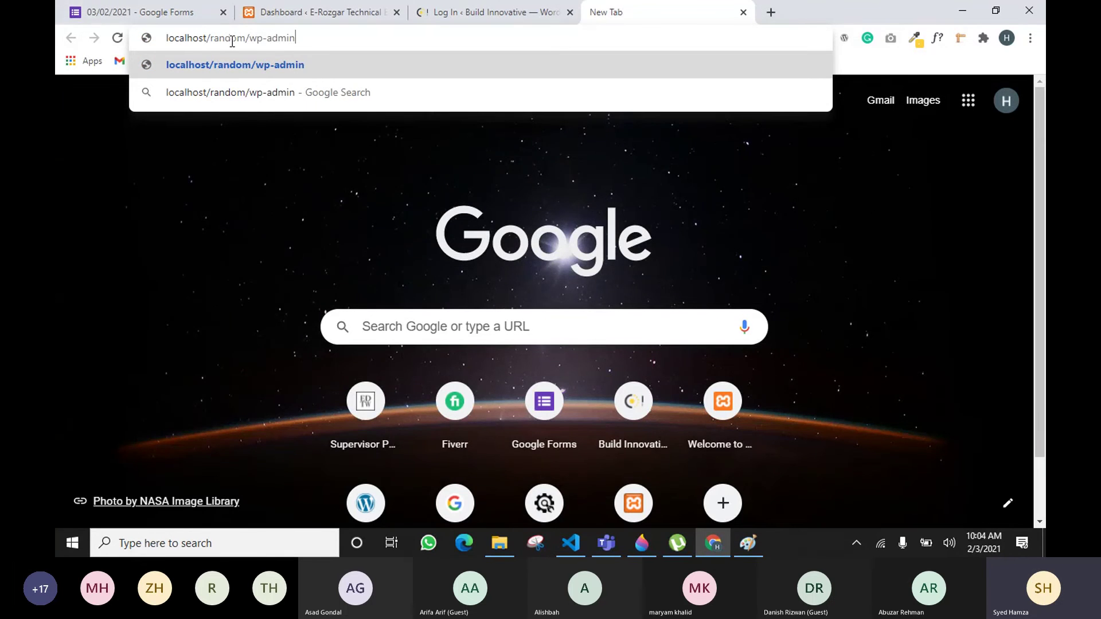
key("Return")
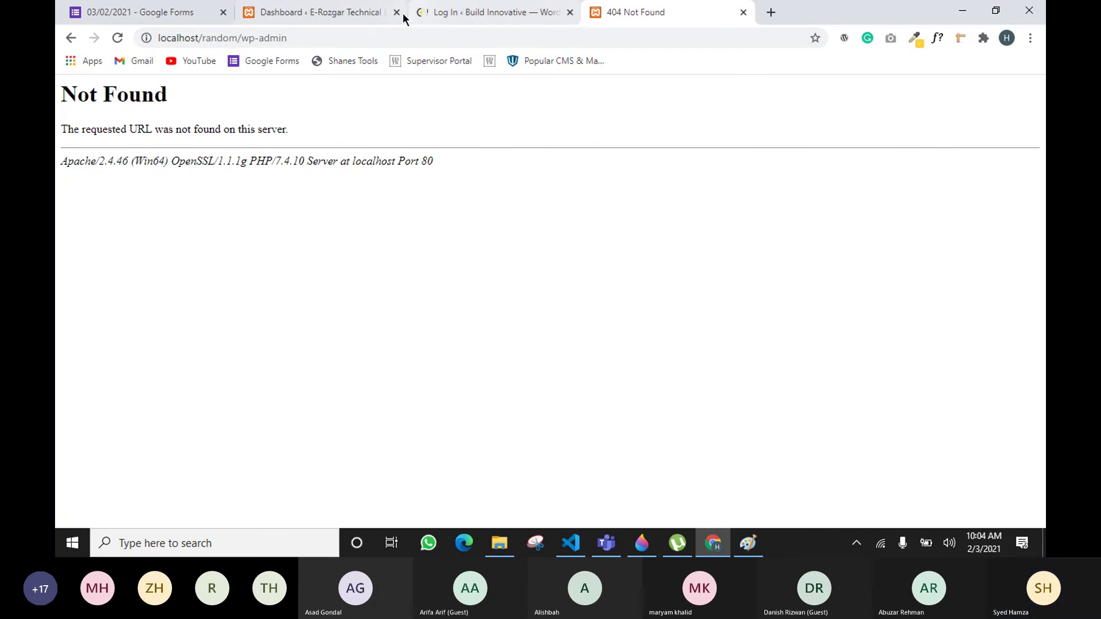
Step: Highlight the site folder in the local dashboard's address and place the 404 tab directly beside that tab for comparison
left_click(369, 16)
left_click_drag(217, 37, 271, 38)
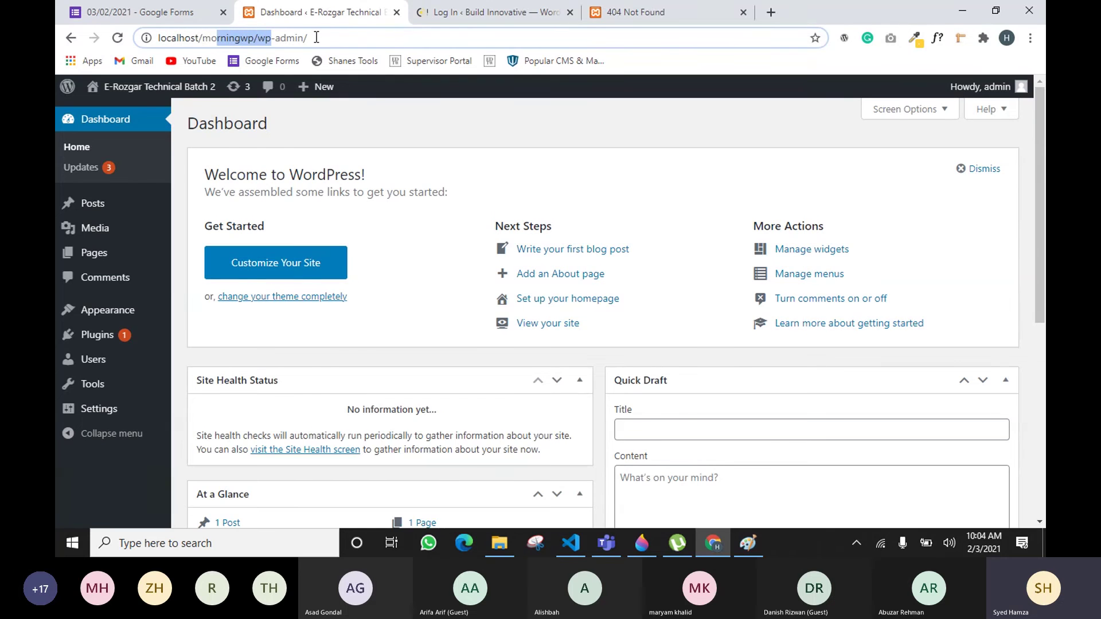
left_click_drag(634, 12, 499, 22)
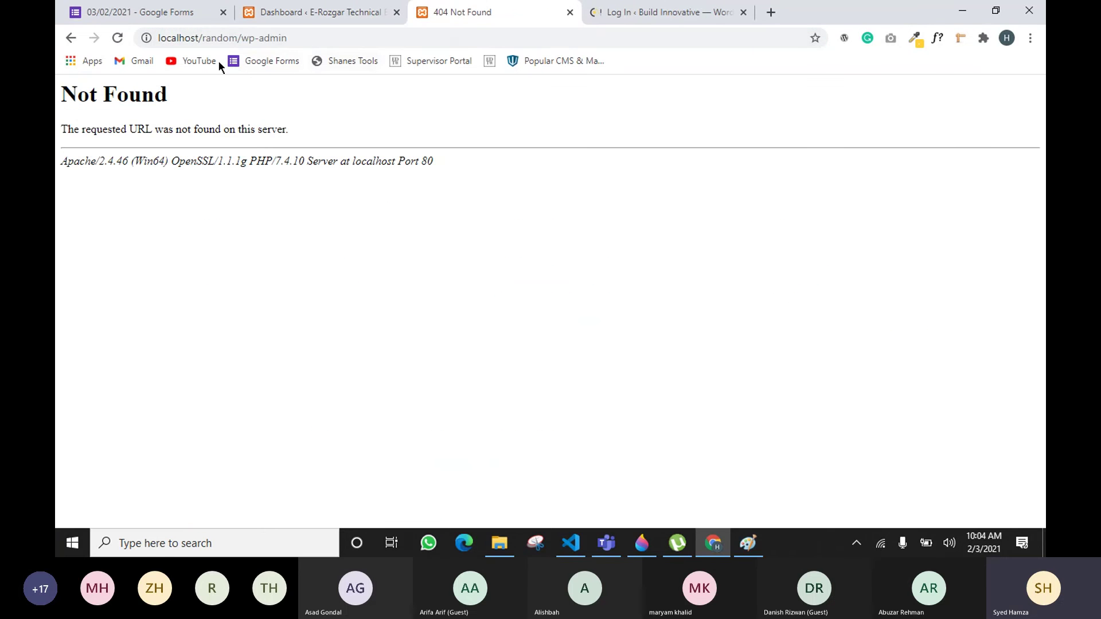
left_click(275, 21)
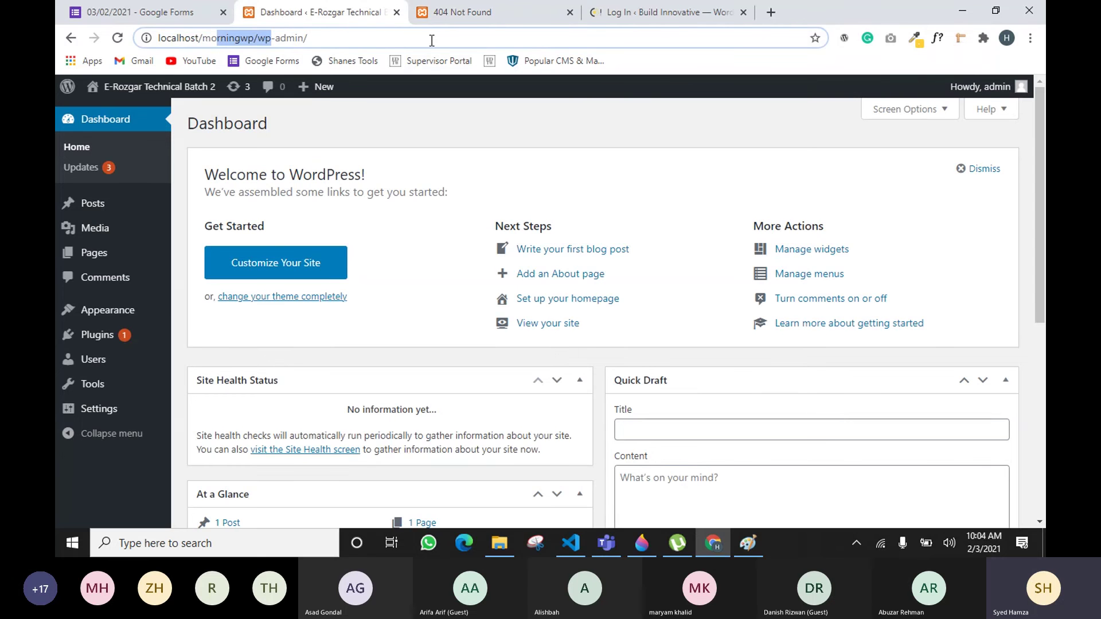
Step: Compare the folder name in the localhost/random/wp-admin address with the htdocs folders in File Explorer, then return to the local dashboard
key("ctrl+Tab")
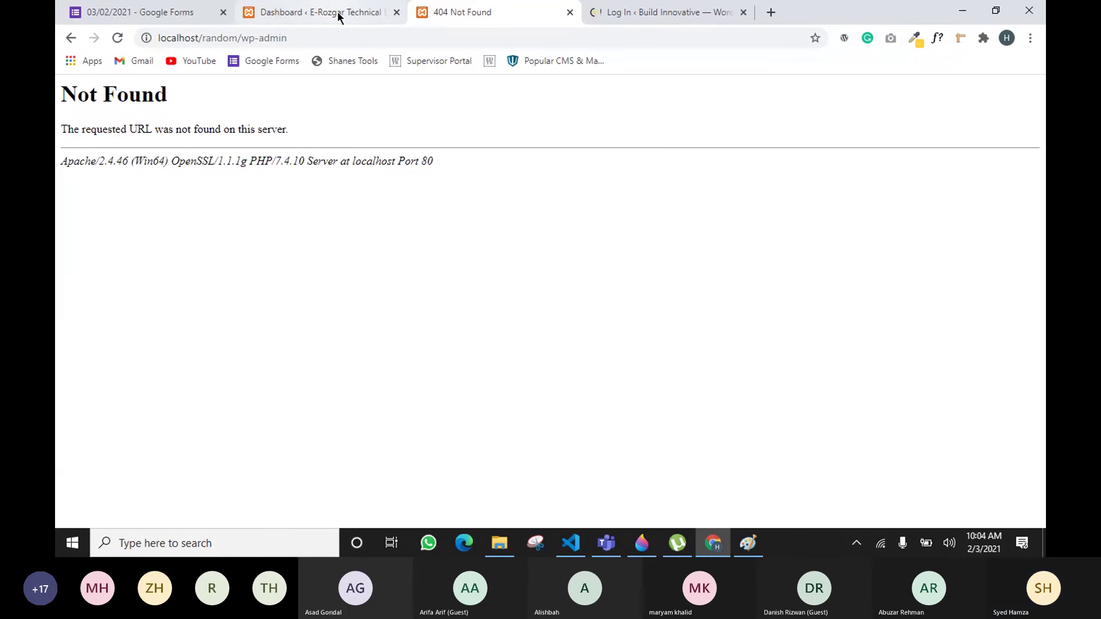
left_click_drag(211, 38, 223, 38)
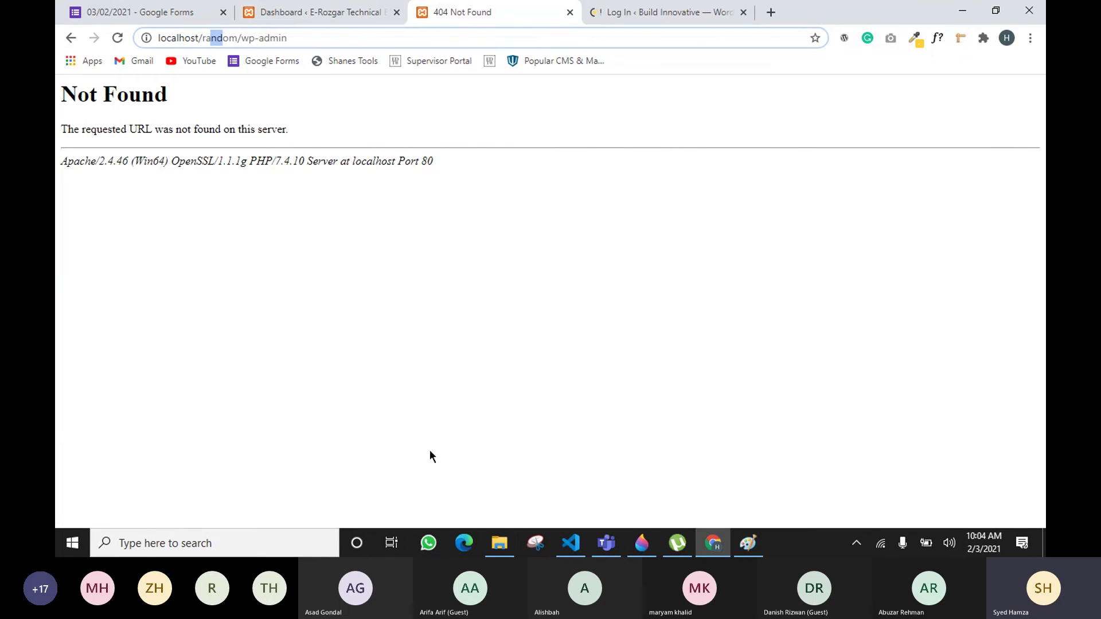
left_click(499, 543)
left_click(326, 50)
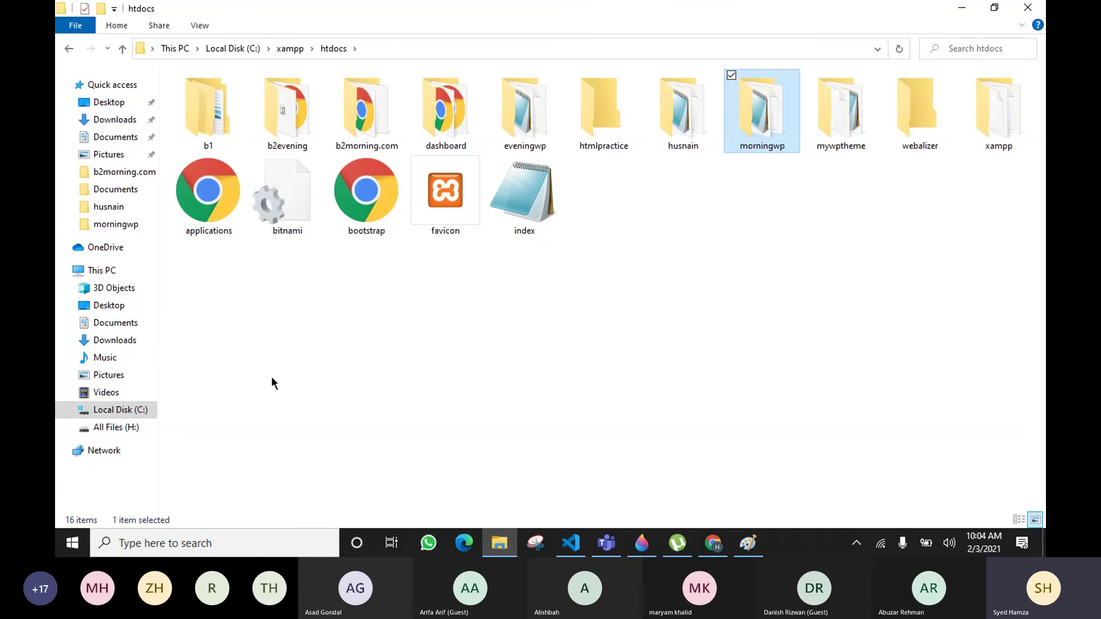
left_click(712, 545)
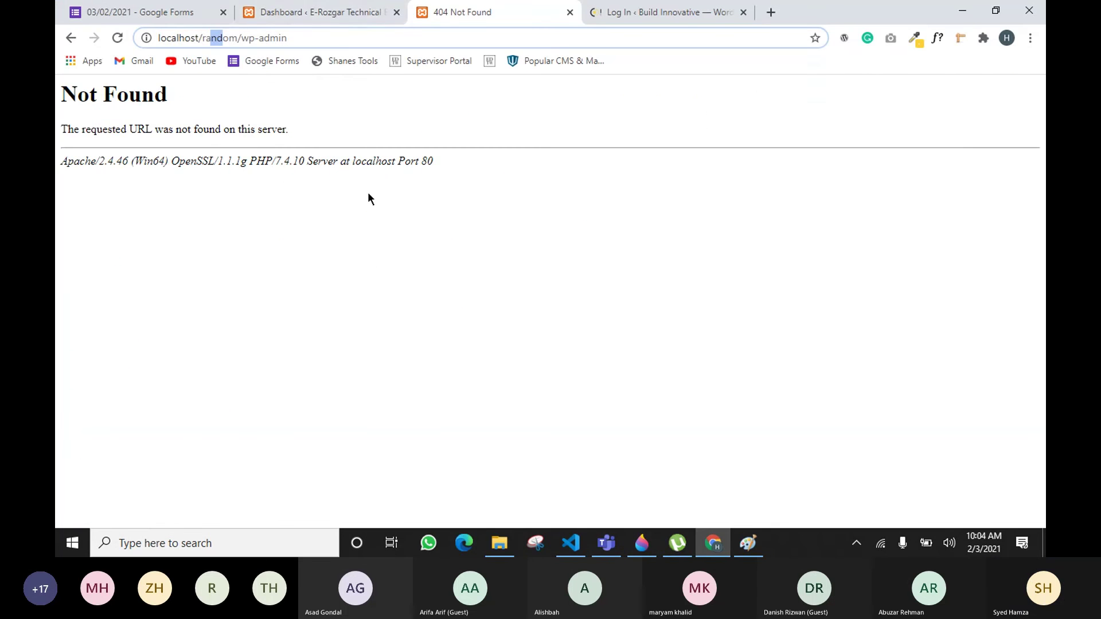
left_click(333, 13)
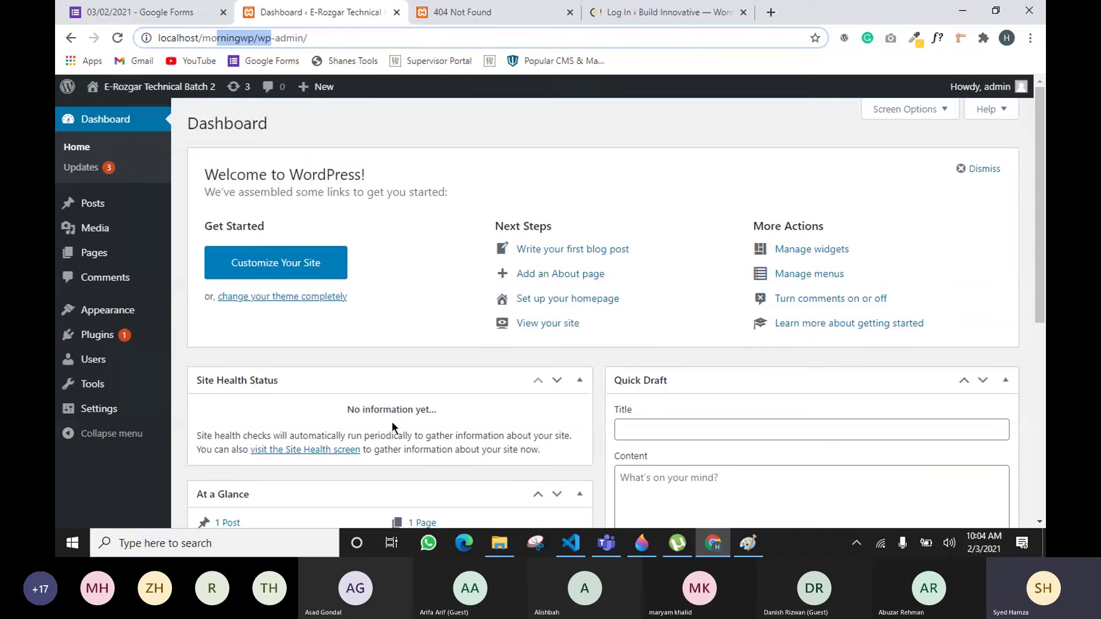
Step: Switch to File Explorer and open the wp-content folder inside morningwp to examine its subfolders
mouse_move(500, 543)
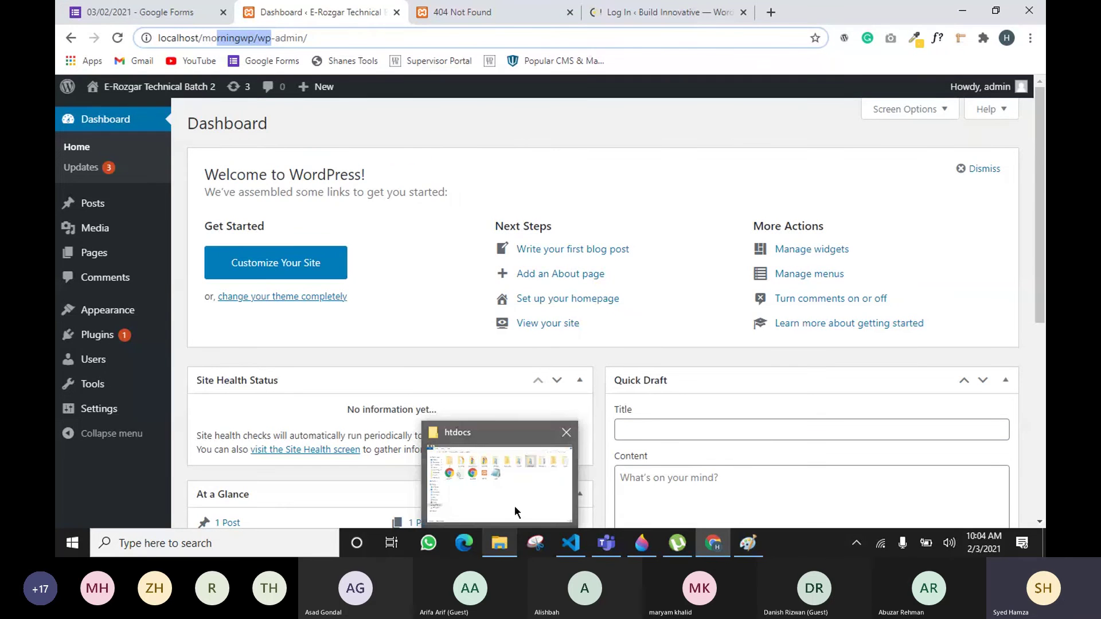
left_click(515, 505)
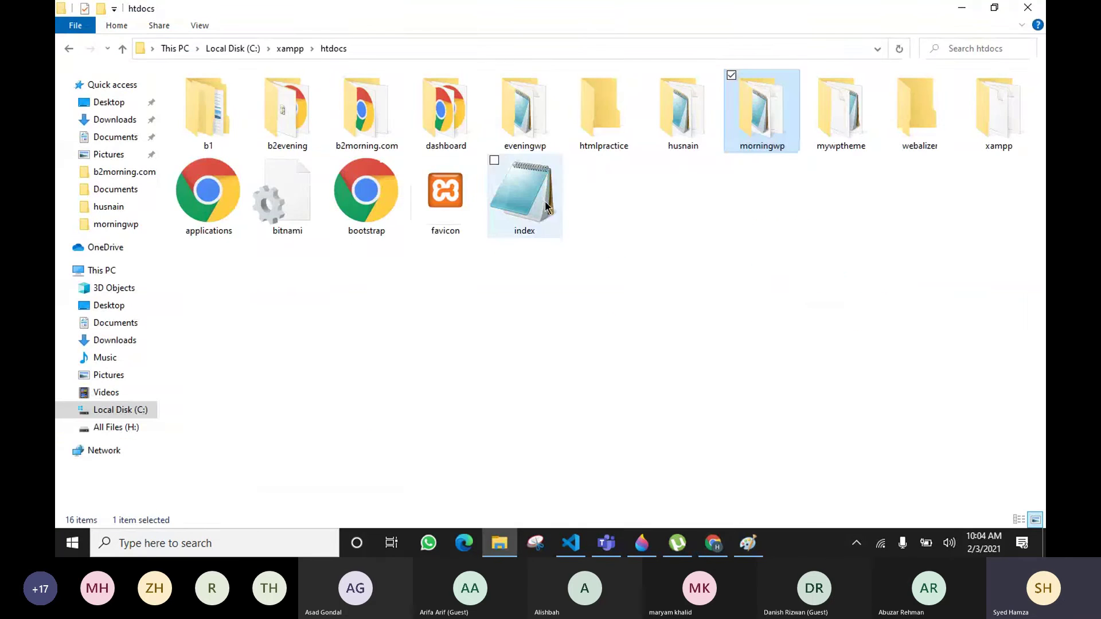
double_click(762, 134)
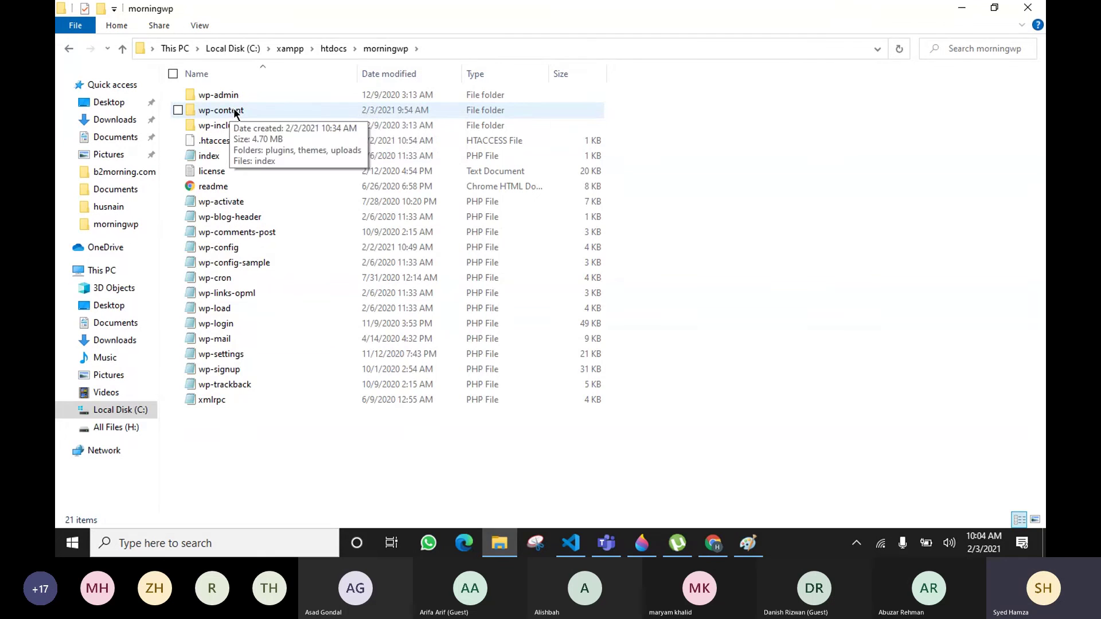
double_click(234, 110)
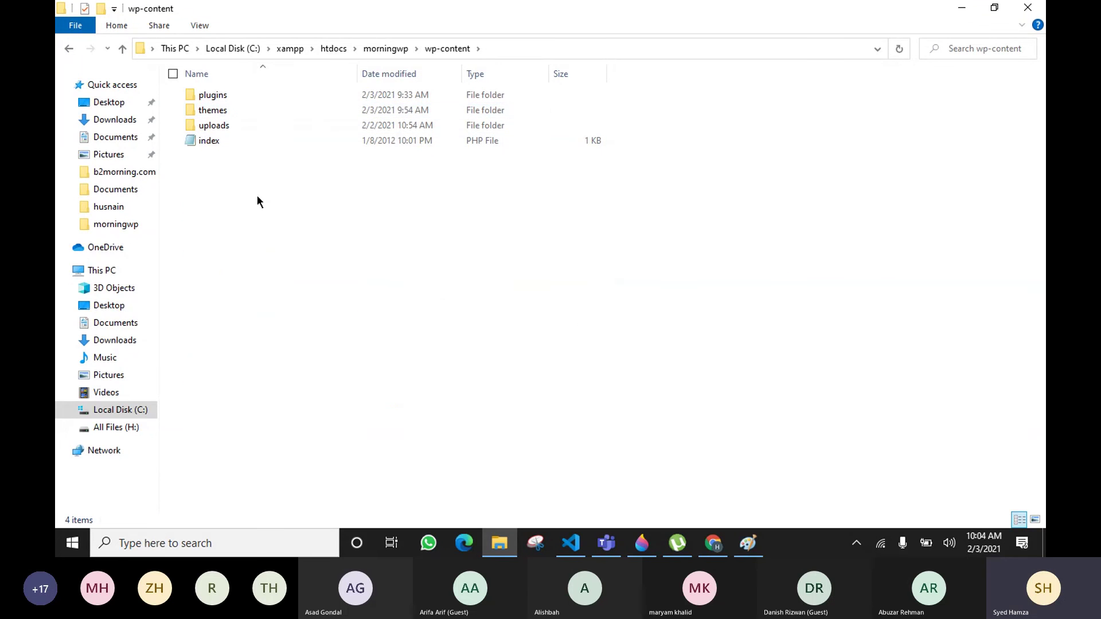
left_click_drag(395, 233, 239, 96)
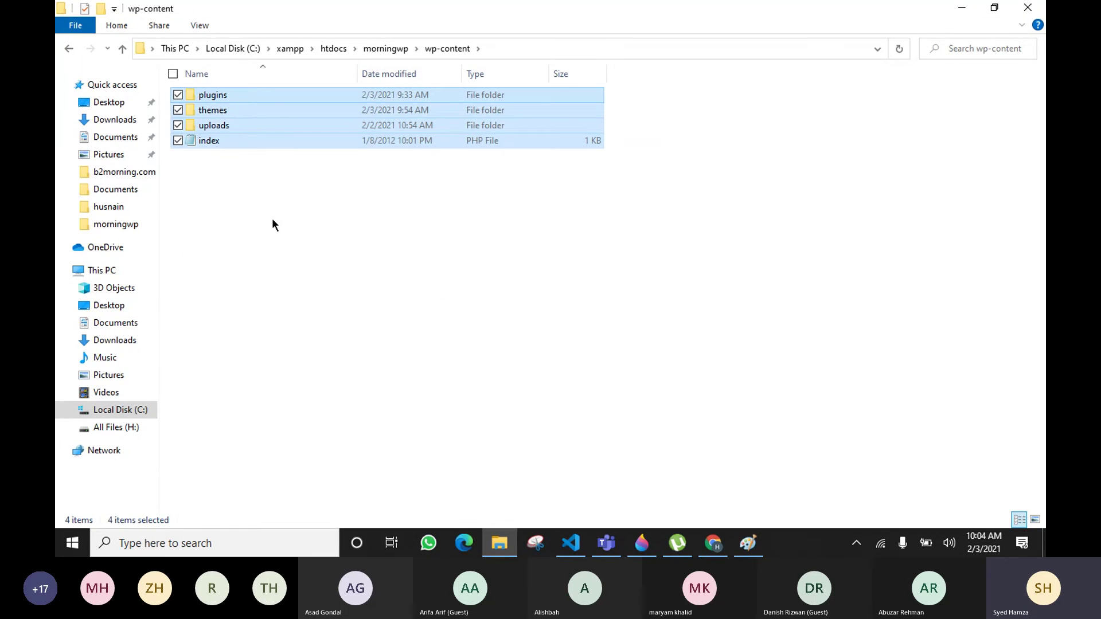
left_click(272, 223)
Step: Return to the local WordPress dashboard in the browser and point out its Appearance and Plugins sections
mouse_move(712, 543)
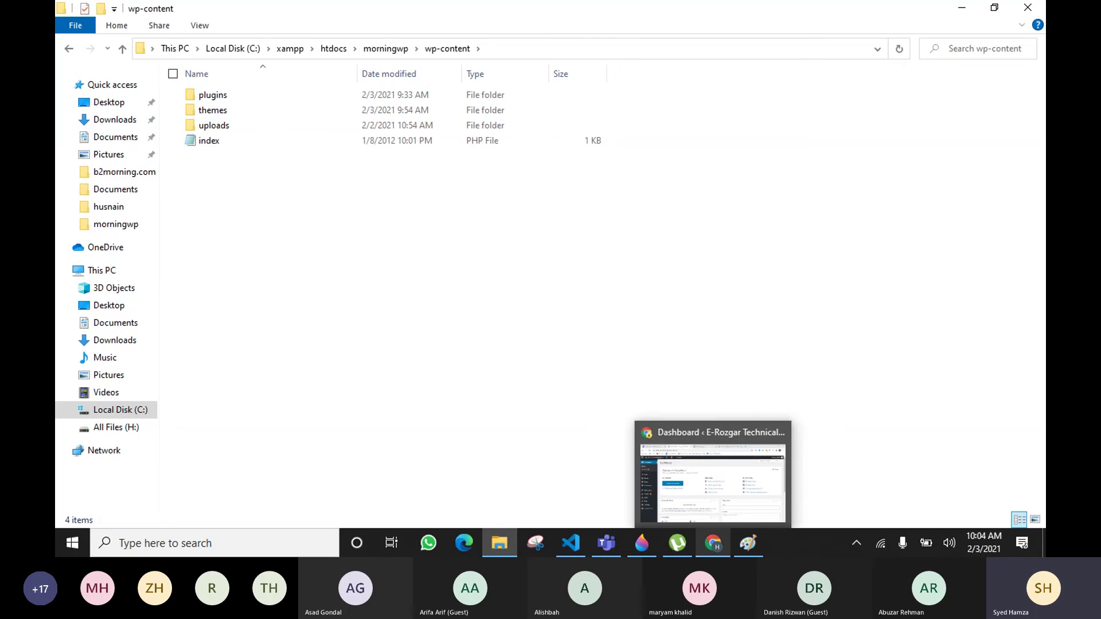
left_click(710, 471)
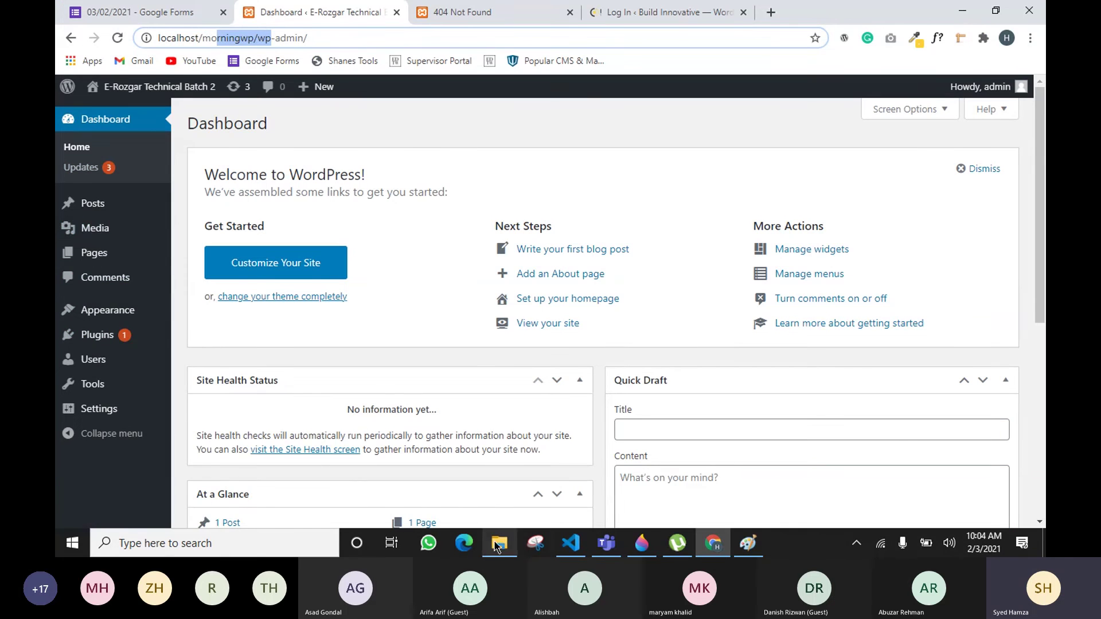
mouse_move(126, 317)
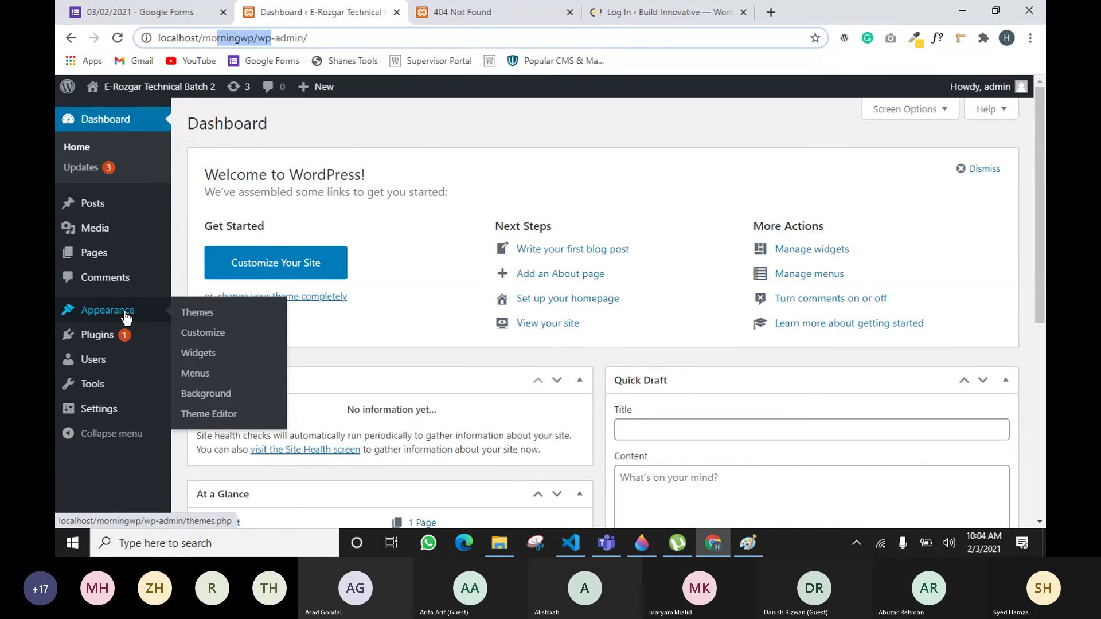
mouse_move(104, 342)
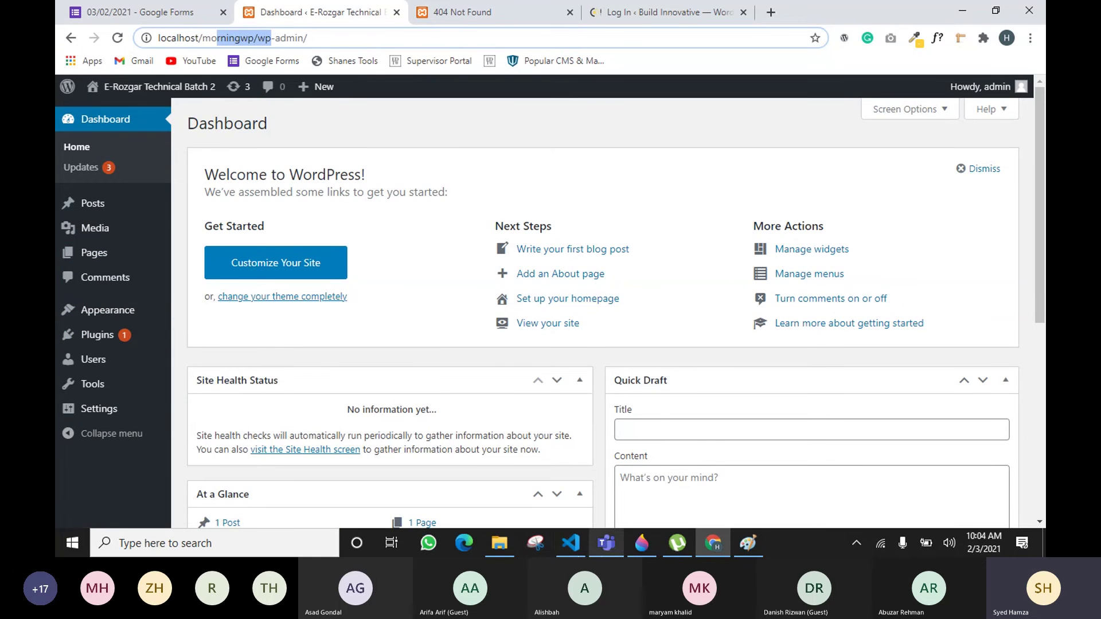
Step: In File Explorer, browse wp-content's uploads folder down to 2021/02 and go back to the morningwp folder
left_click(500, 543)
double_click(268, 128)
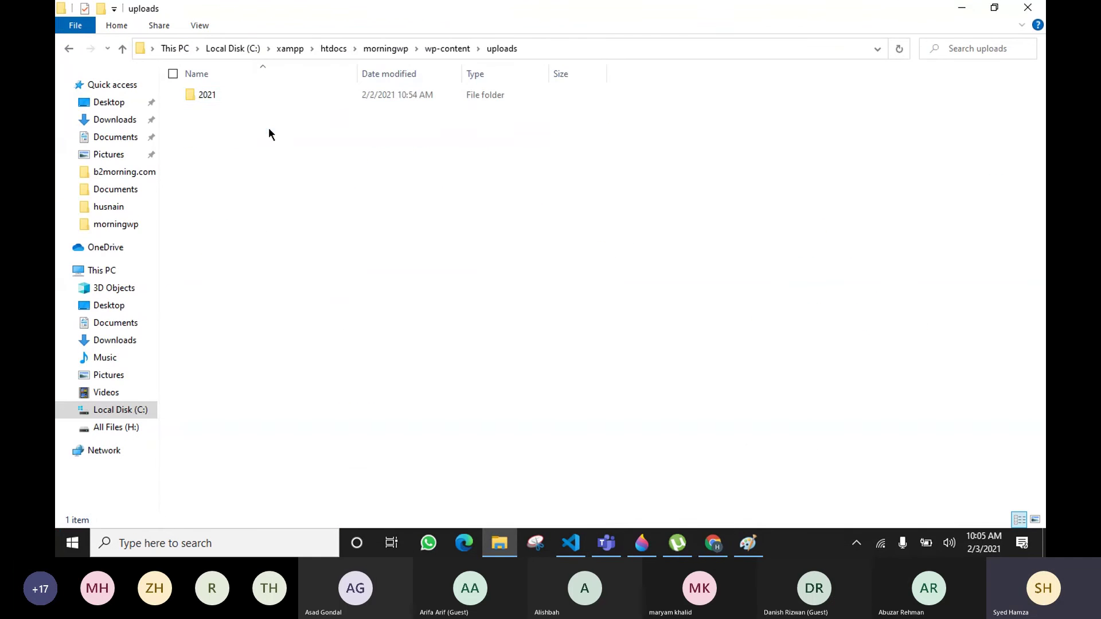
double_click(265, 95)
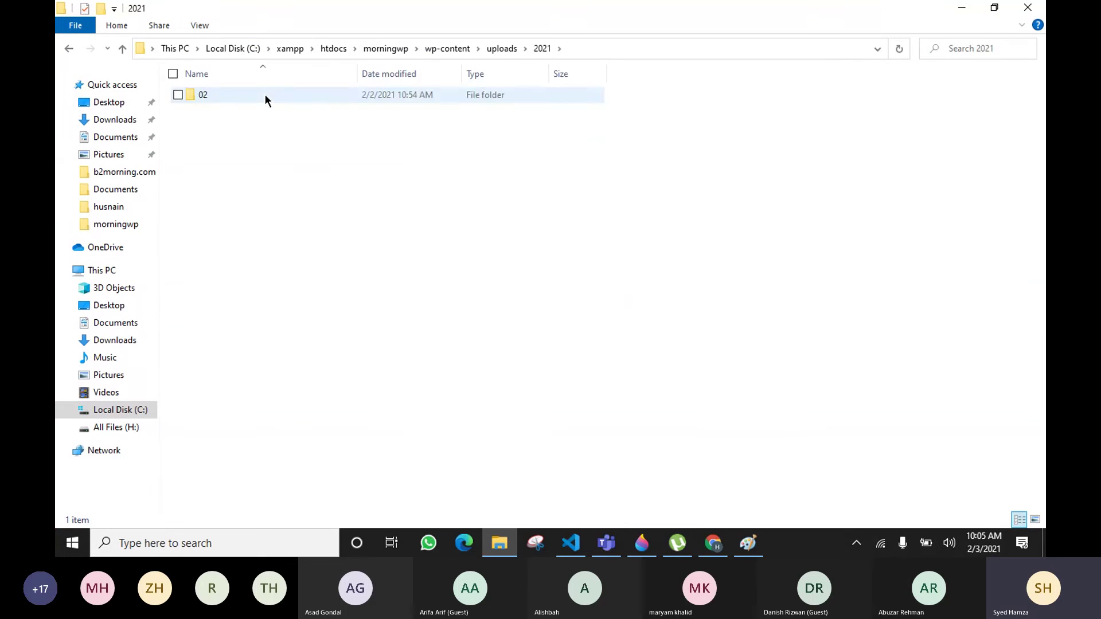
double_click(265, 95)
key("alt+Left")
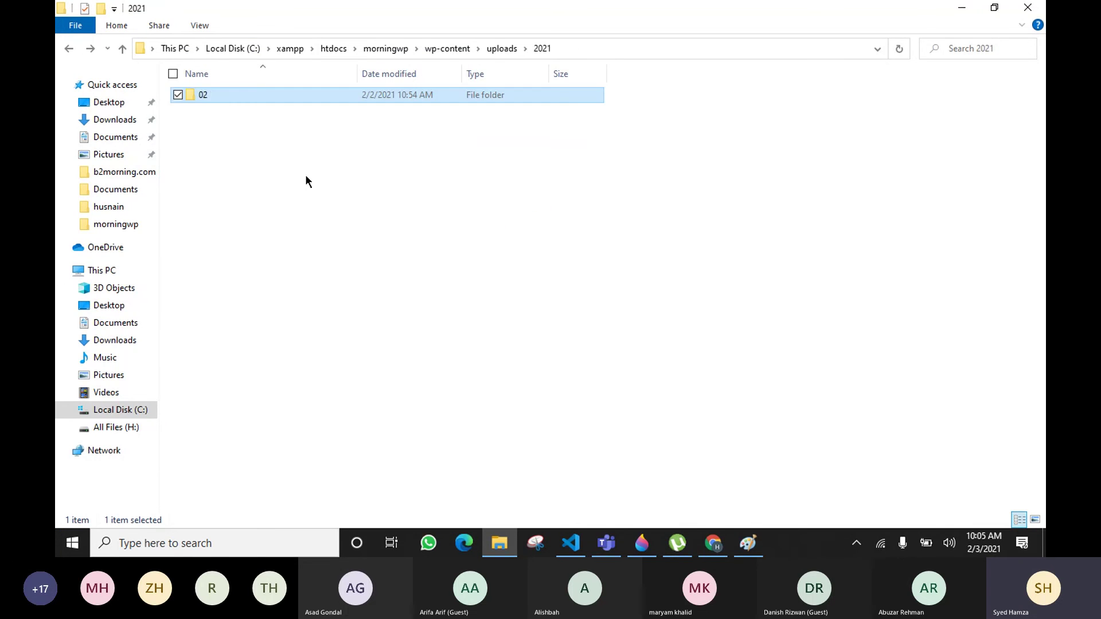
key("alt+Left")
key("alt+Left")
key("alt+Left")
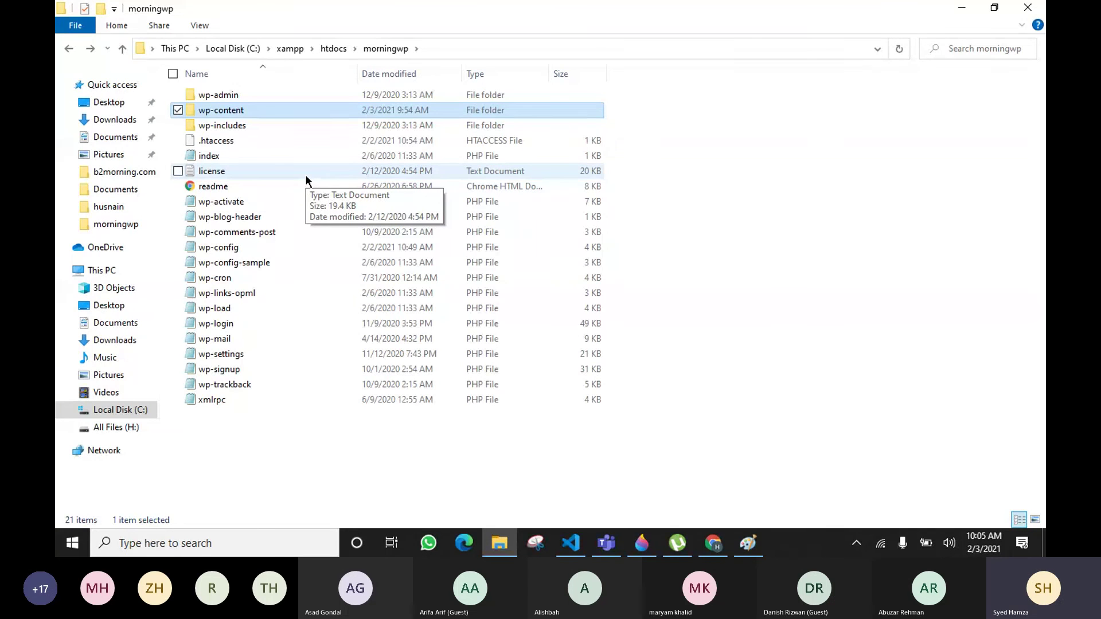
double_click(247, 109)
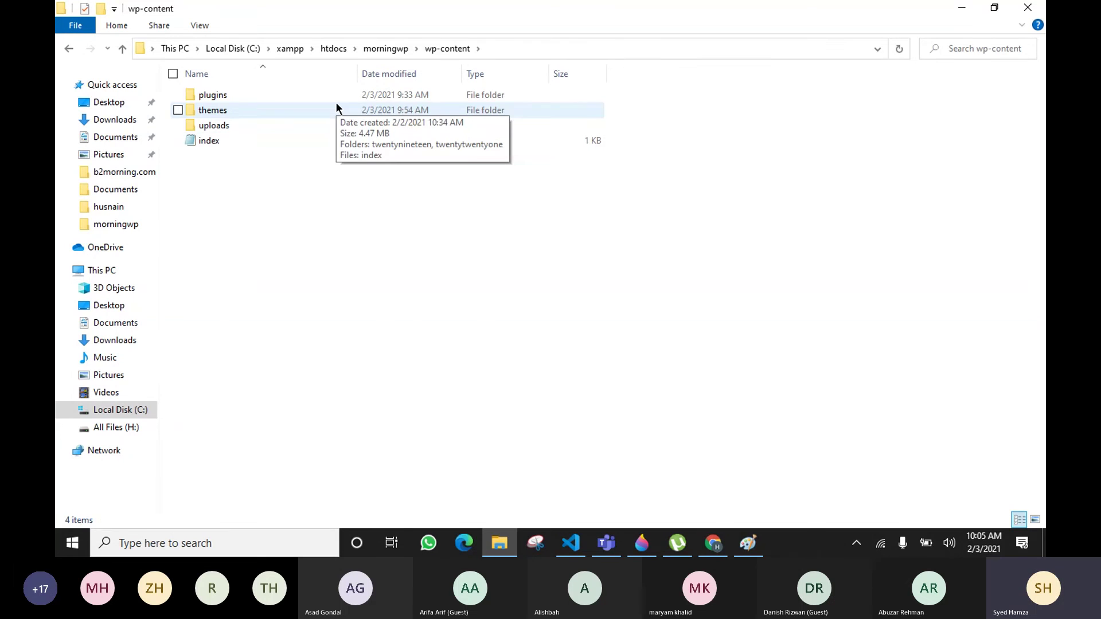
key("alt+Left")
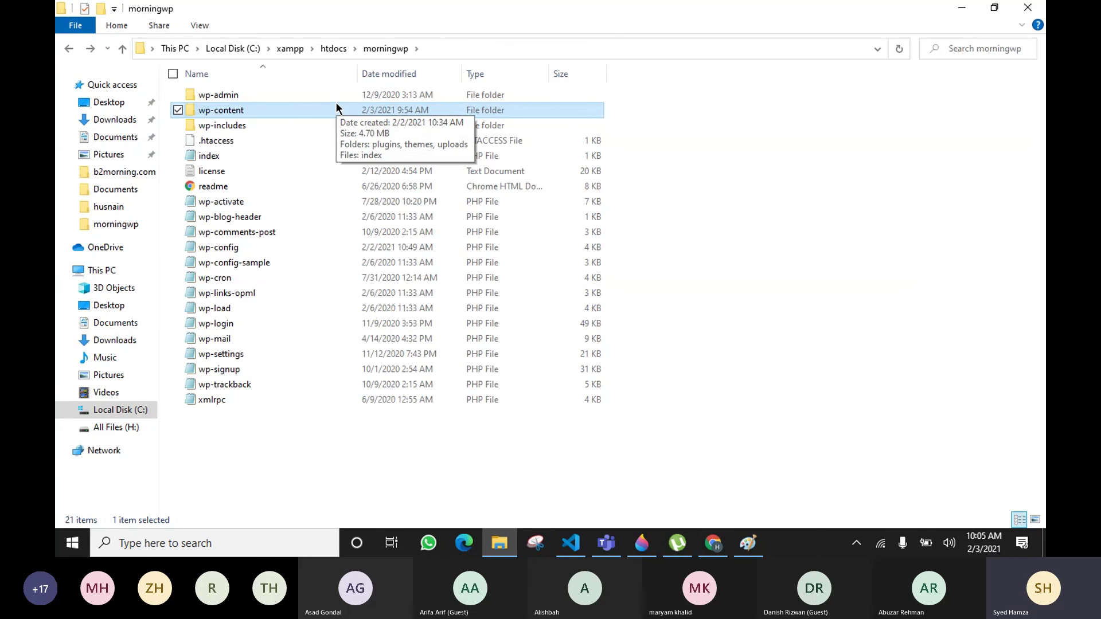
Step: Open the wp-includes folder, look through its list of files and return to the morningwp folder
key("Down")
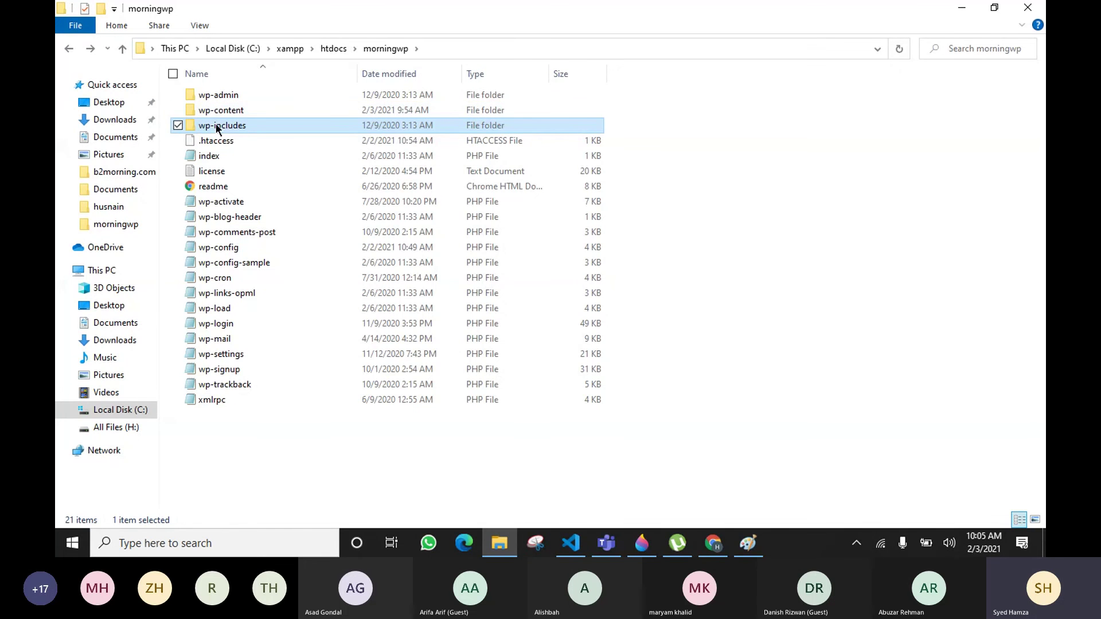
left_click(236, 125)
double_click(290, 131)
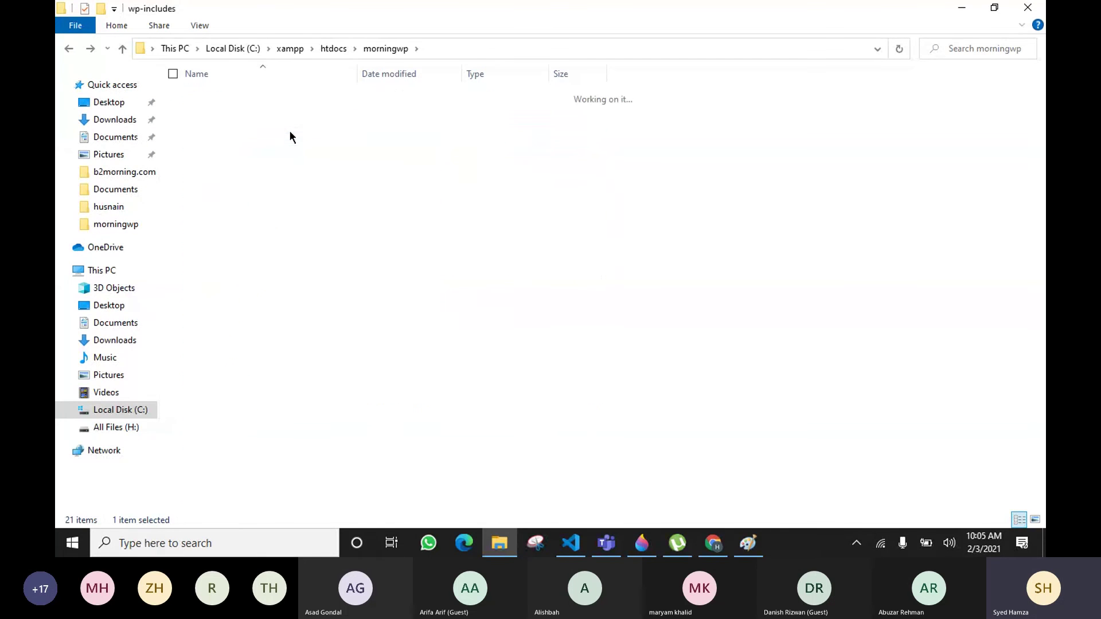
key("b")
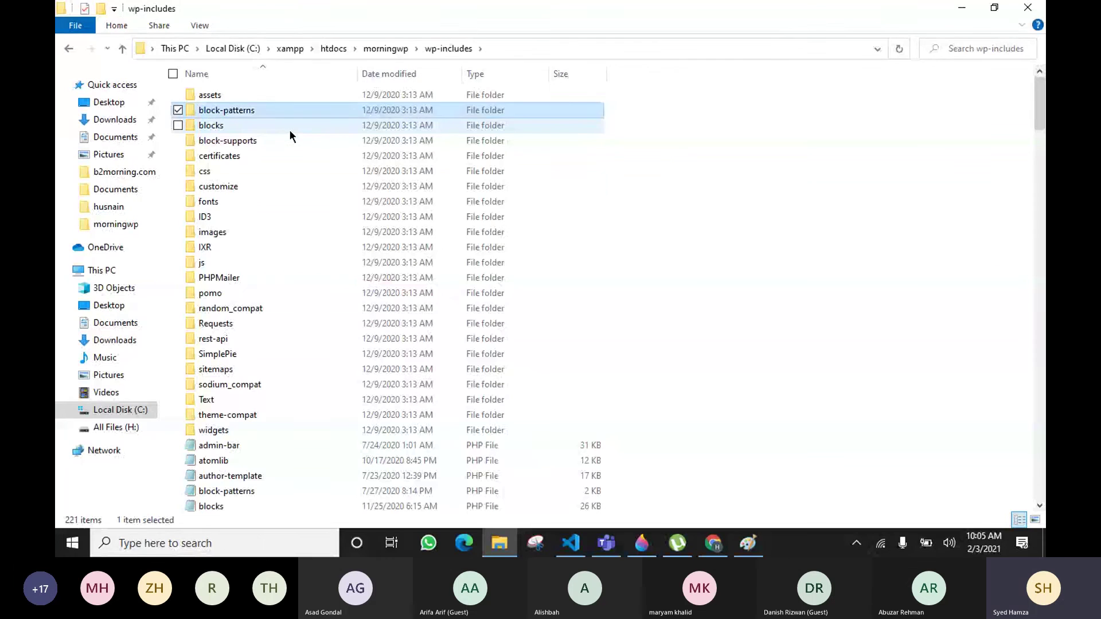
key("c")
key("r")
key("w")
key("c")
key("Down")
key("Down")
key("Down")
key("Down")
key("Down")
key("Down")
key("Down")
key("Down")
key("Down")
key("Down")
key("Down")
key("Down")
key("Down")
key("Down")
key("Down")
key("Down")
key("Down")
key("Down")
key("Down")
key("Down")
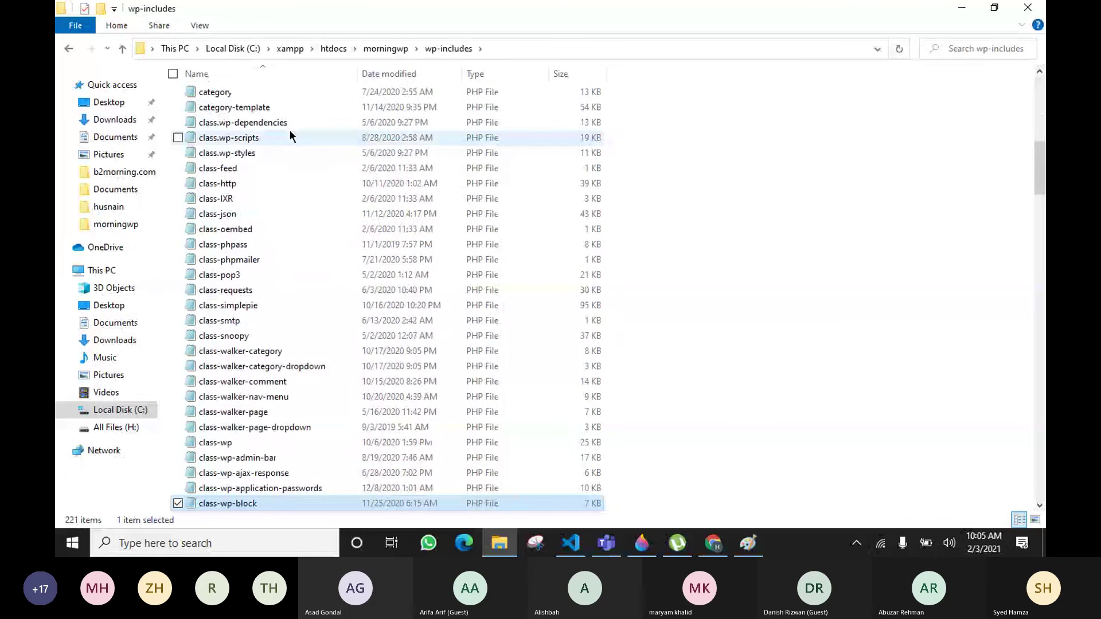
key("Down")
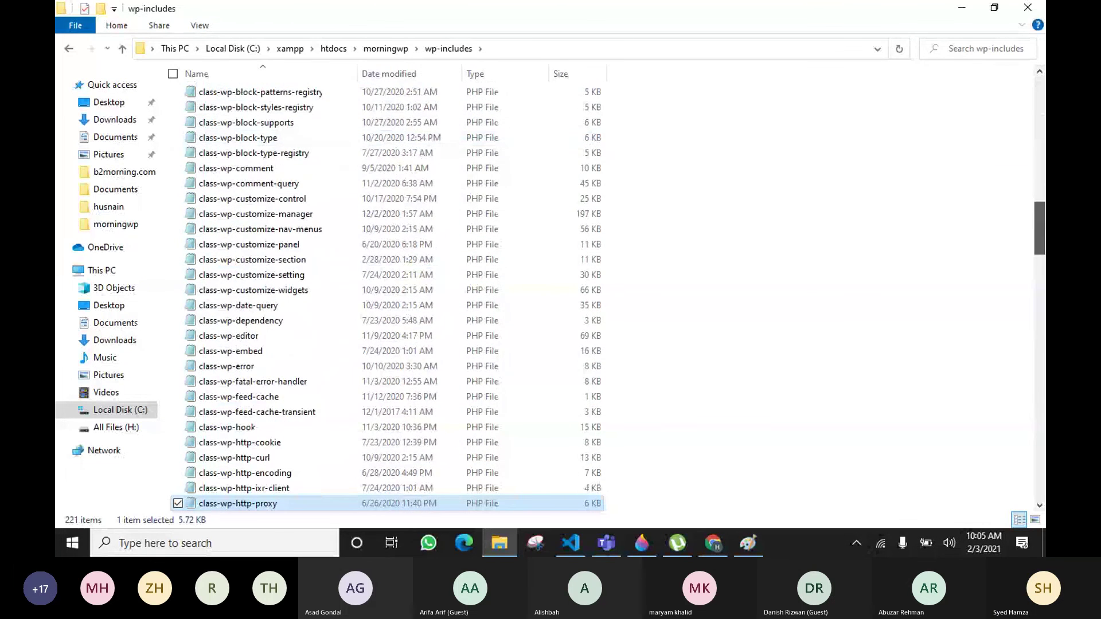
scroll(920, 219, "down", 20)
scroll(920, 229, "down", 7)
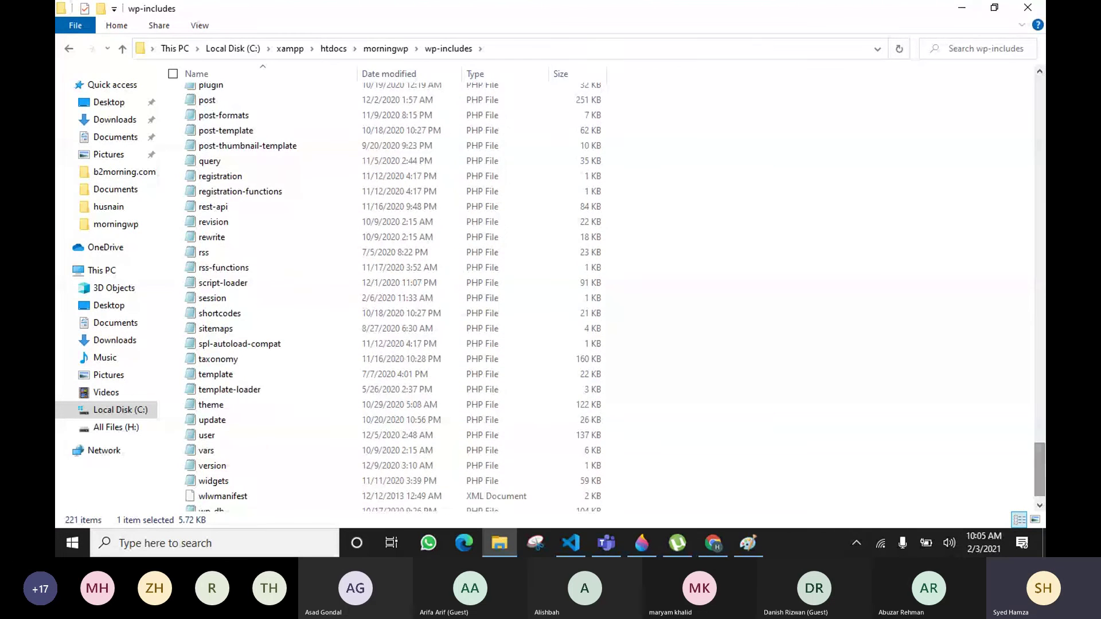
key("BackSpace")
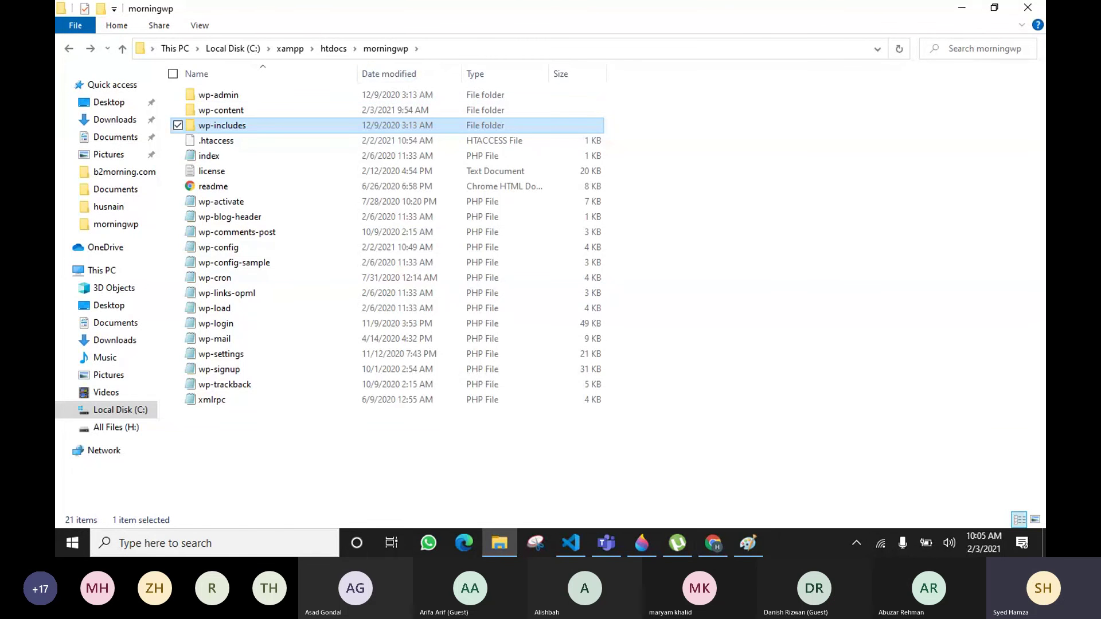
Step: Switch to the browser, highlight wp-admin/ in the local dashboard's address and log out of the local site
left_click(725, 551)
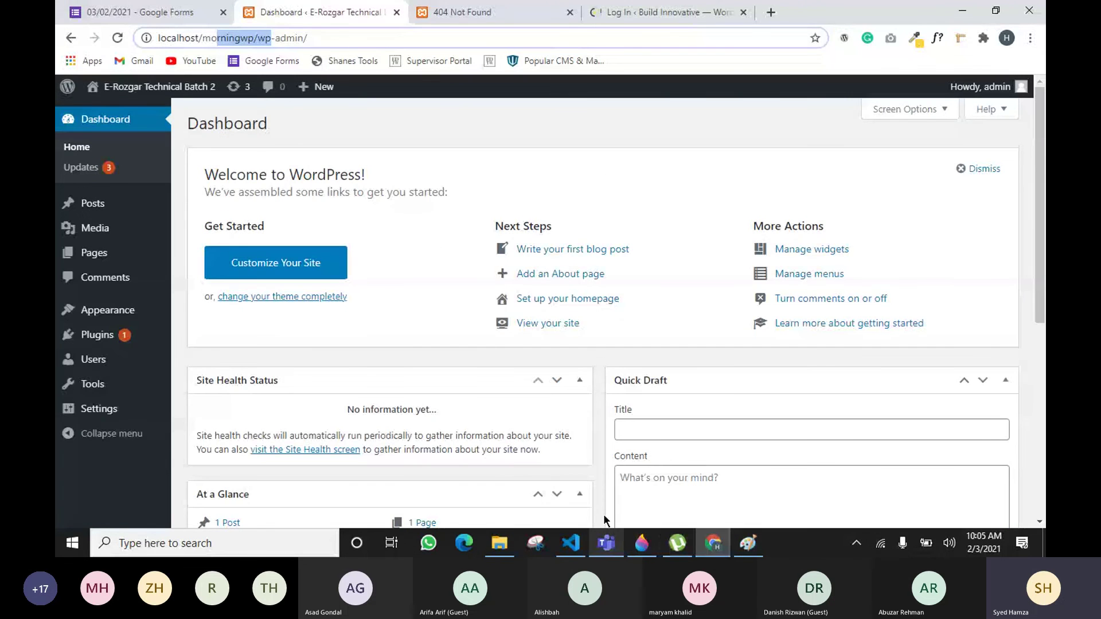
left_click_drag(308, 38, 258, 38)
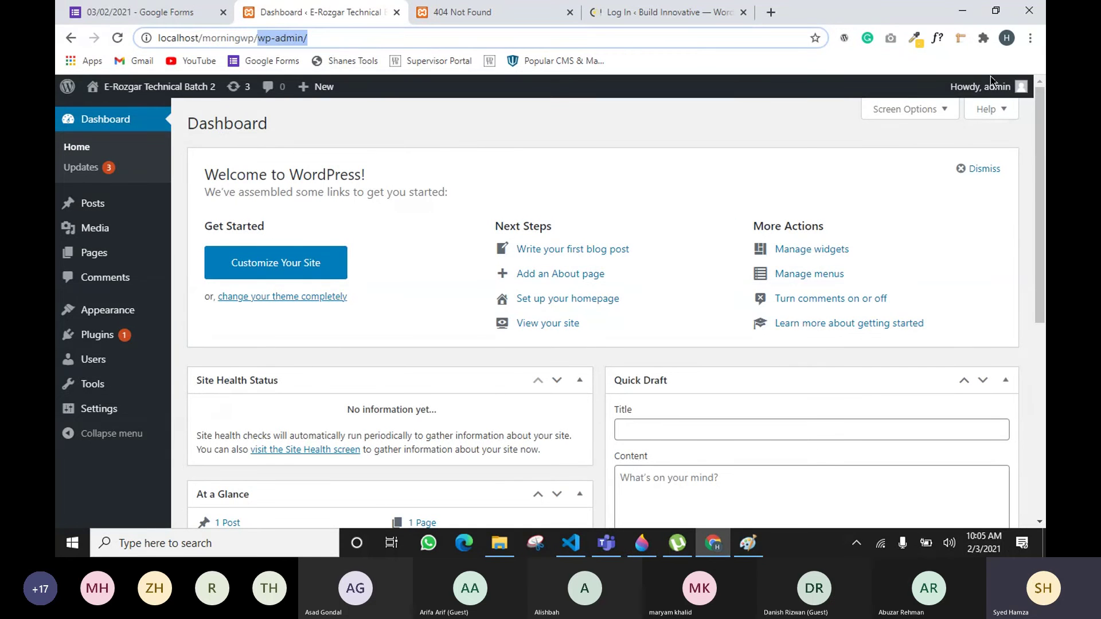
mouse_move(1030, 92)
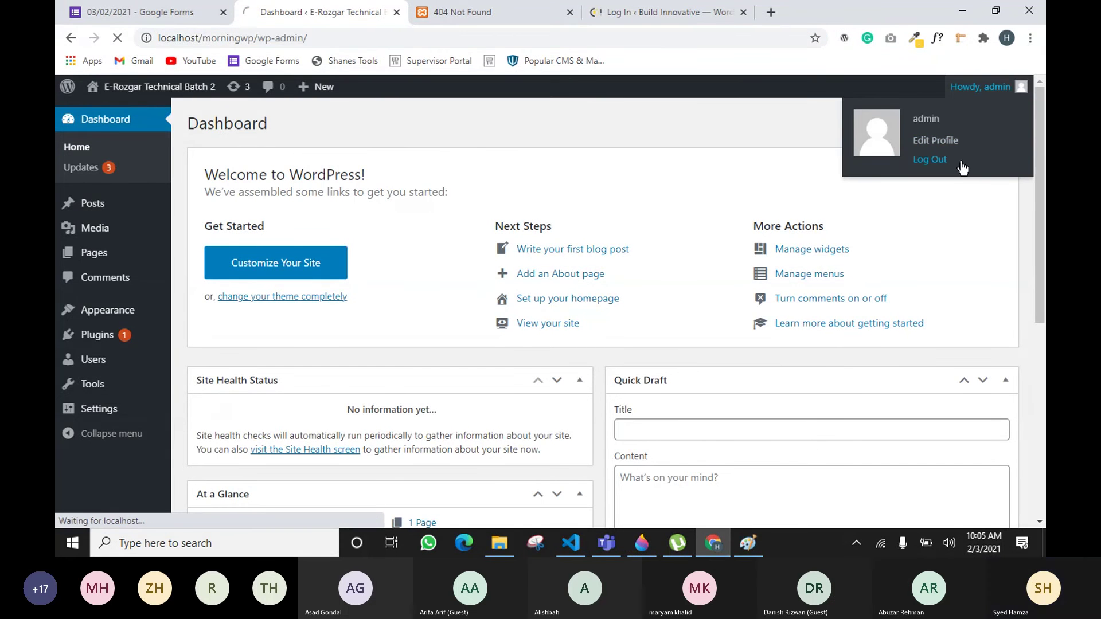
left_click(929, 160)
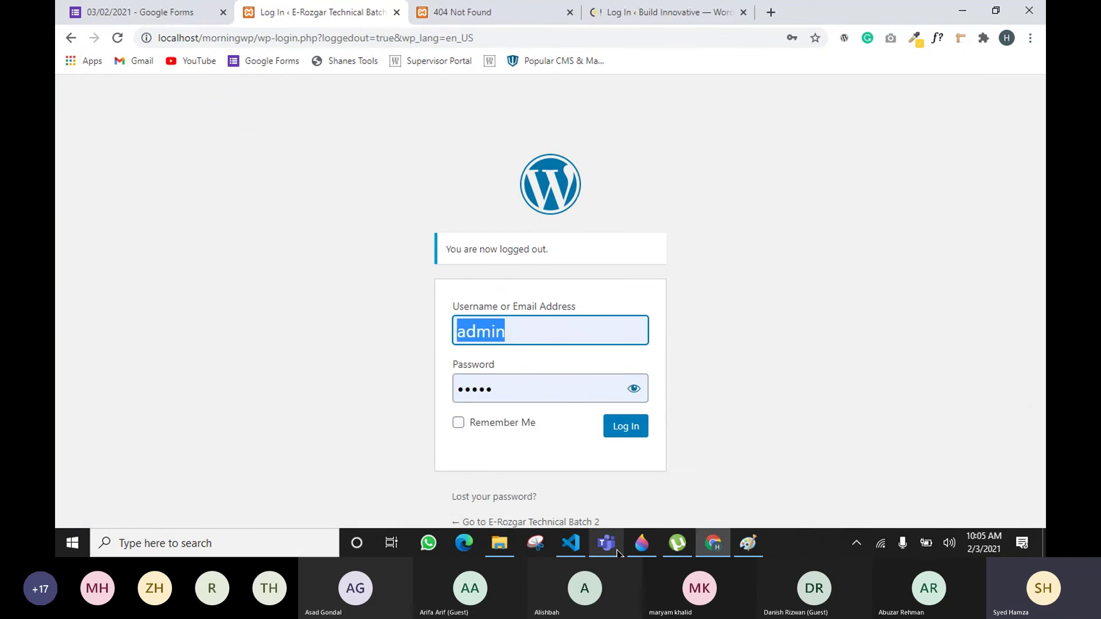
Step: Check the Microsoft Teams meeting window and return to the local site's login page
mouse_move(606, 543)
left_click(619, 486)
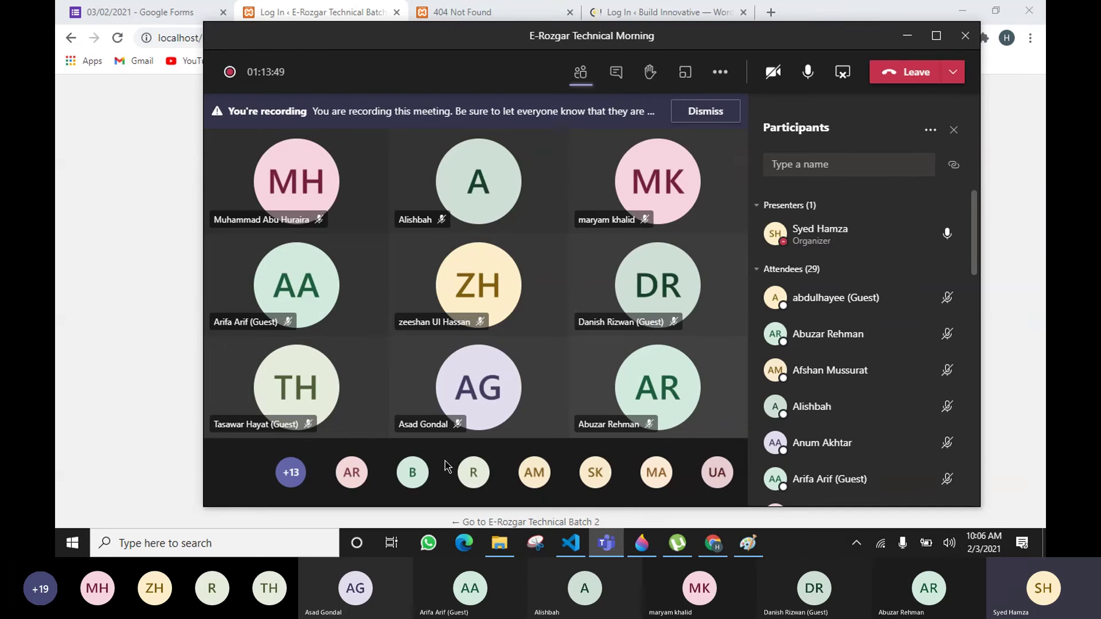
left_click(114, 271)
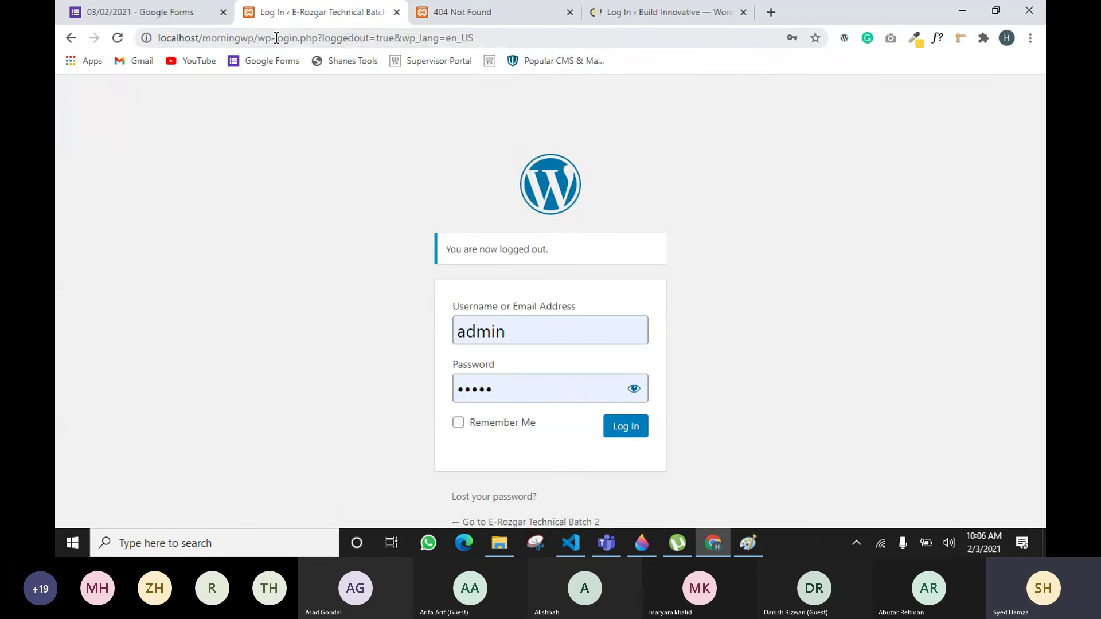
Step: Highlight the wp-login.php part of the login page address and log in to the local site with the prefilled credentials
left_click_drag(257, 38, 522, 47)
left_click(916, 219)
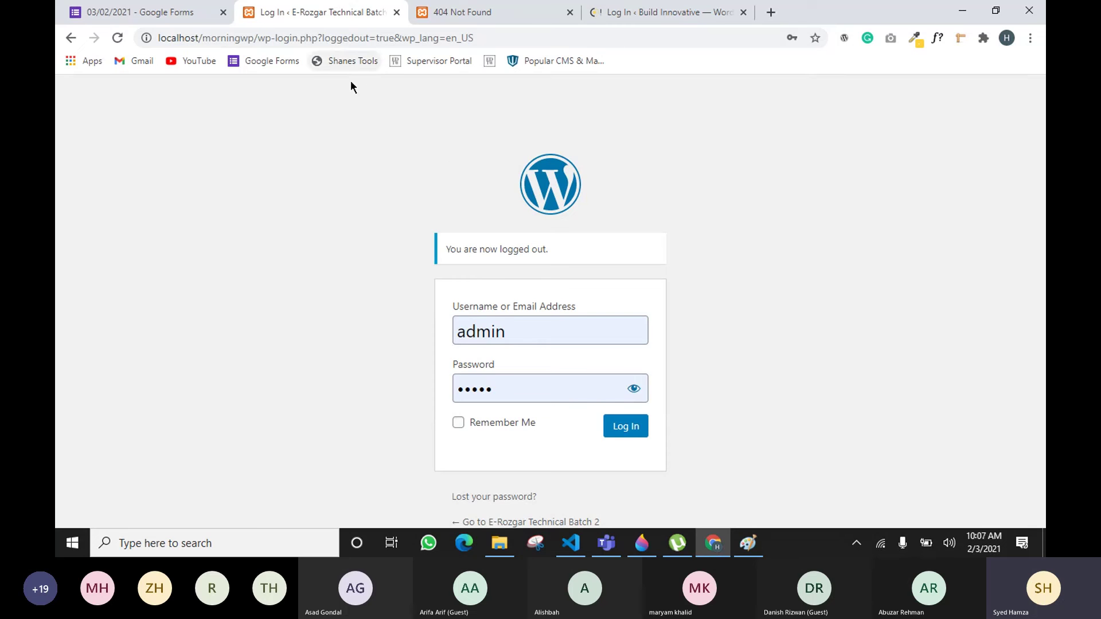
left_click(622, 428)
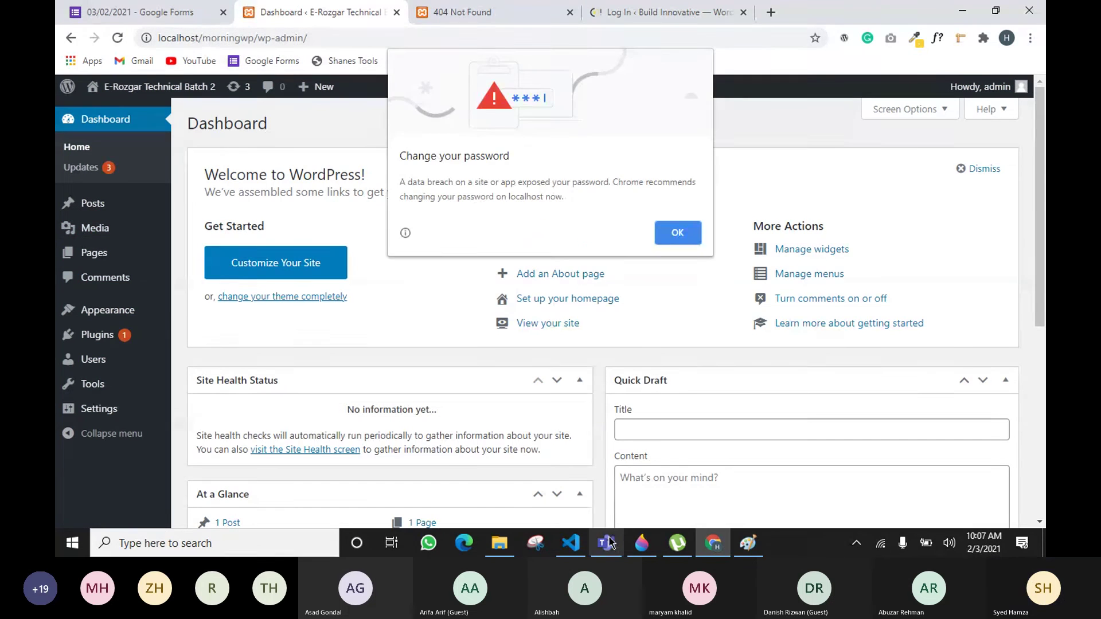
Step: Dismiss the browser's password breach notice and switch to File Explorer to view the morningwp folder
left_click(673, 231)
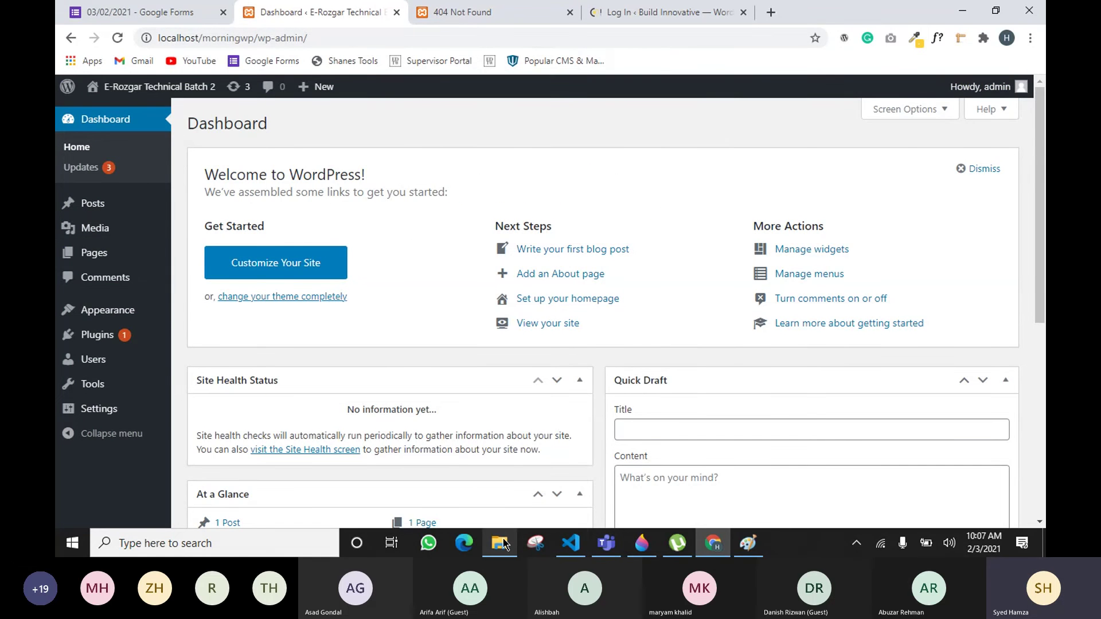
mouse_move(499, 542)
left_click(502, 501)
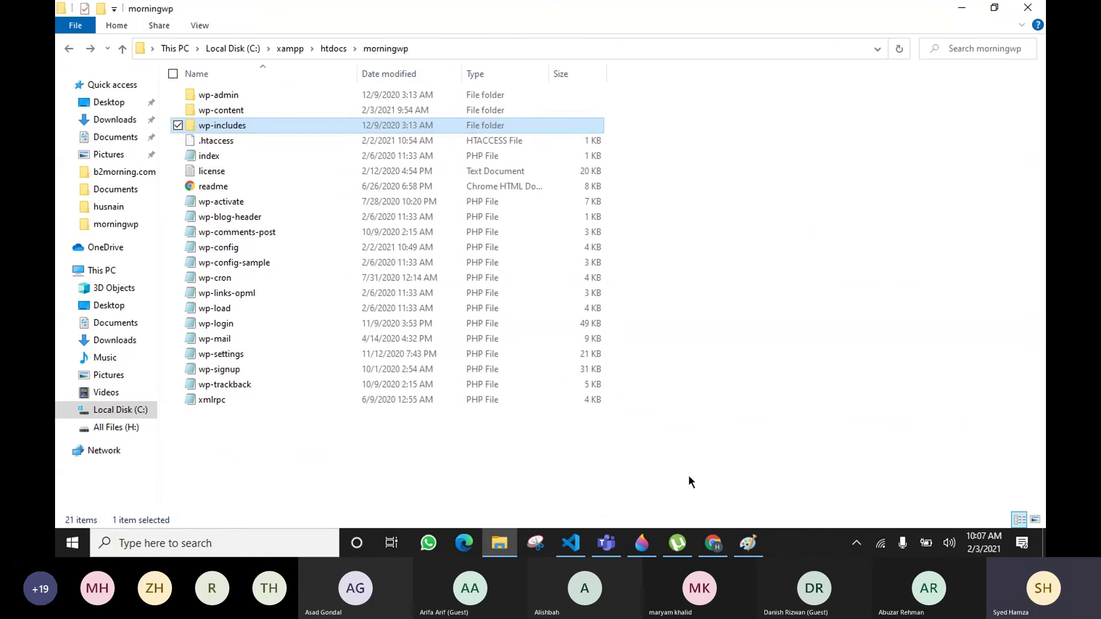
Step: Return to the browser, highlight wp-admin/ in the local site's address and look over the dashboard page
left_click(712, 542)
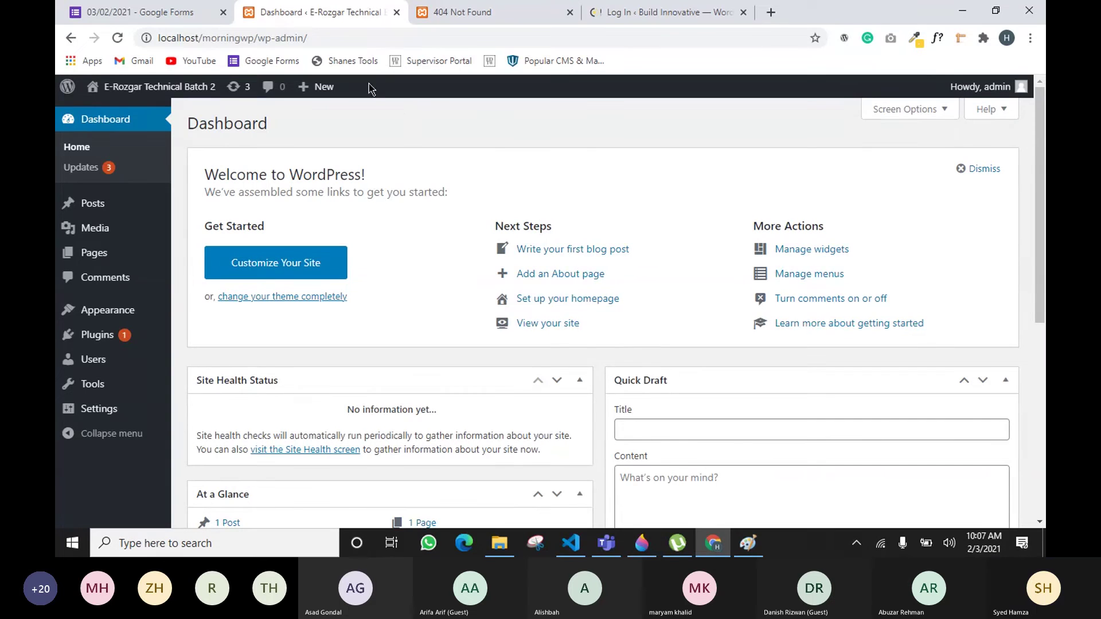
left_click_drag(258, 38, 303, 39)
left_click(329, 40)
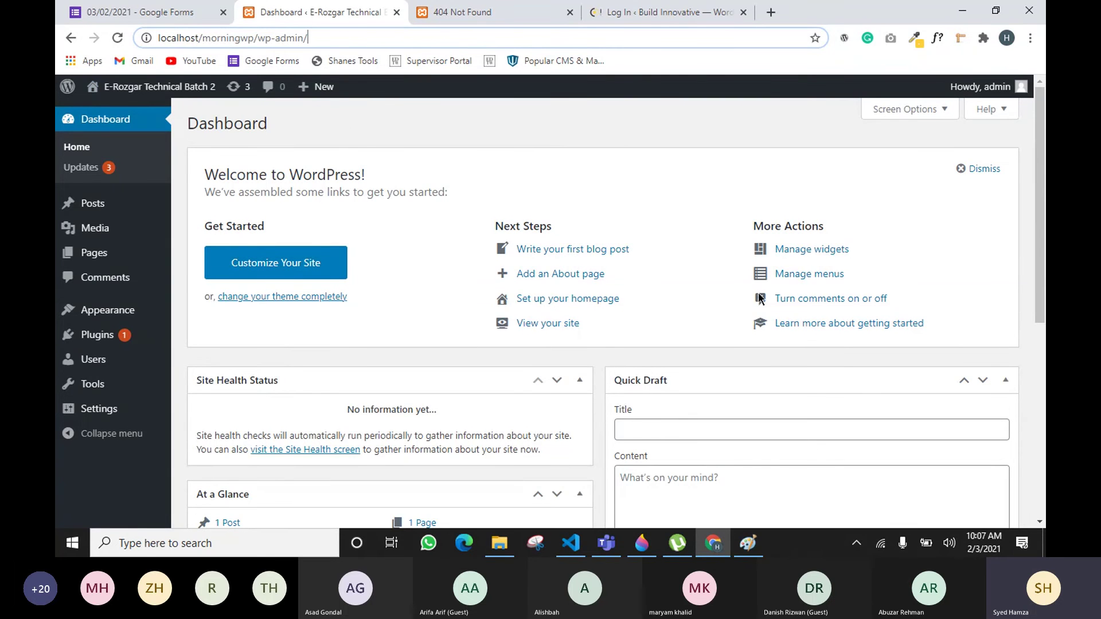
scroll(960, 203, "down", 6)
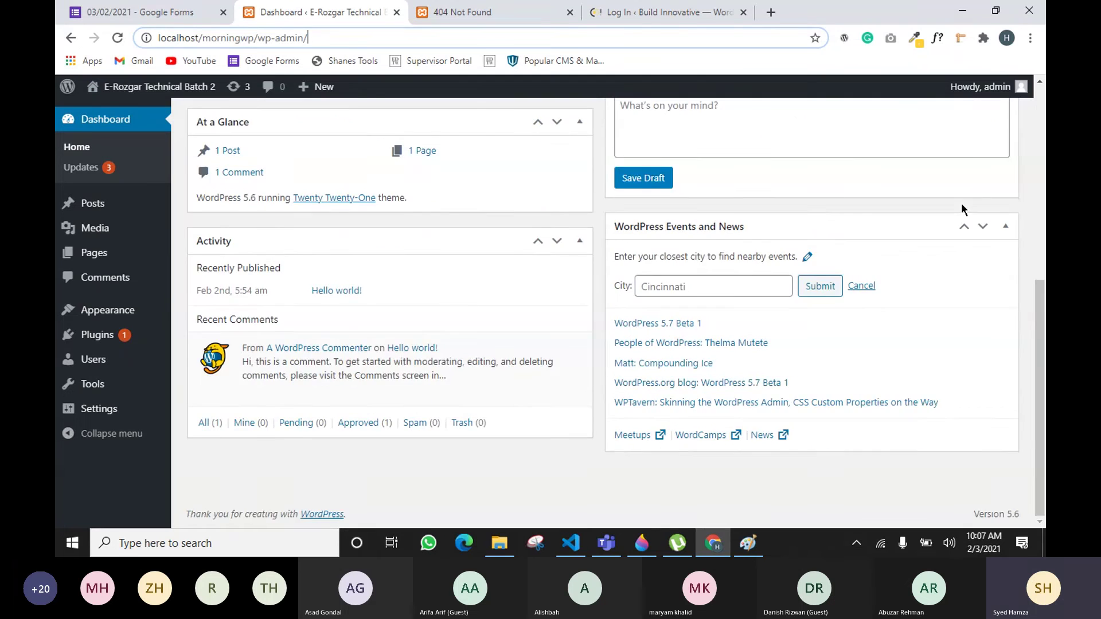
scroll(961, 203, "up", 6)
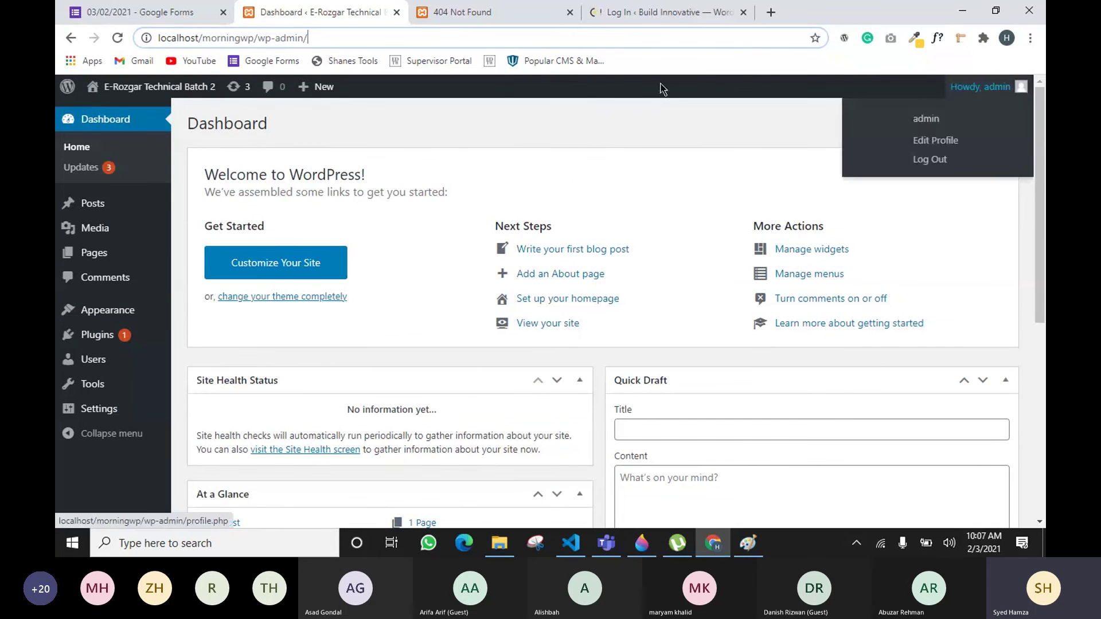
left_click(536, 188)
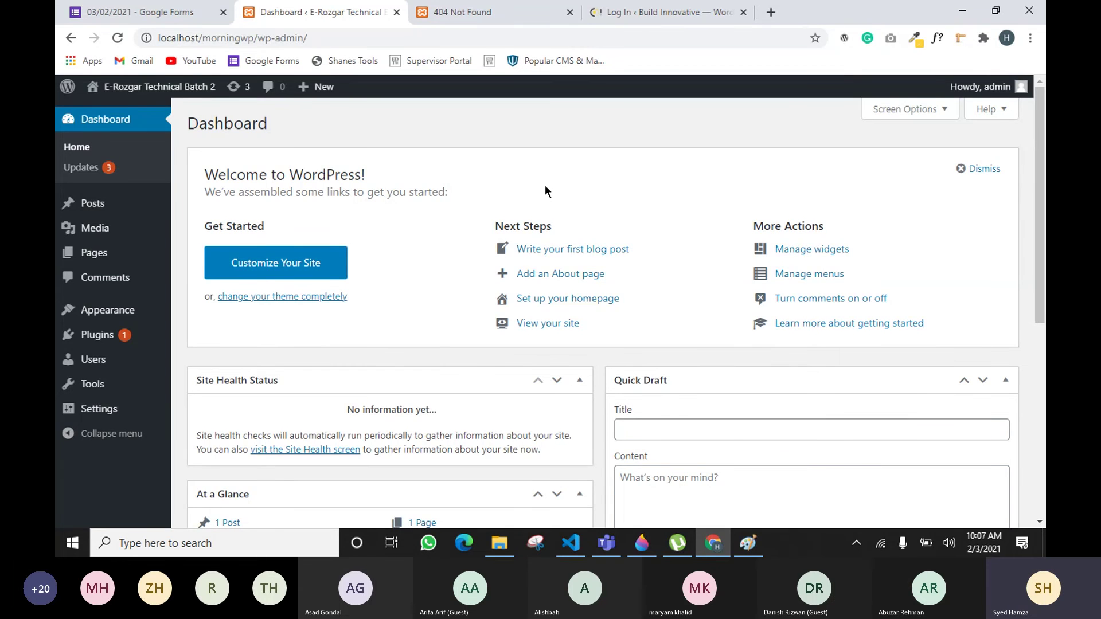
Step: Close the browser page for localhost/random/wp-admin
left_click(533, 13)
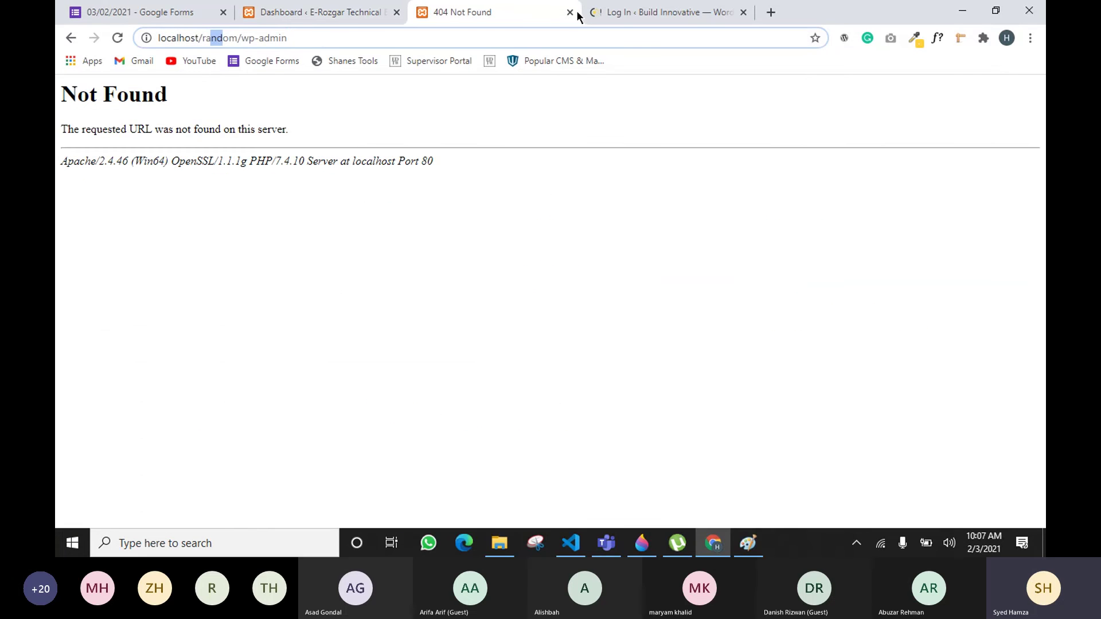
left_click(569, 12)
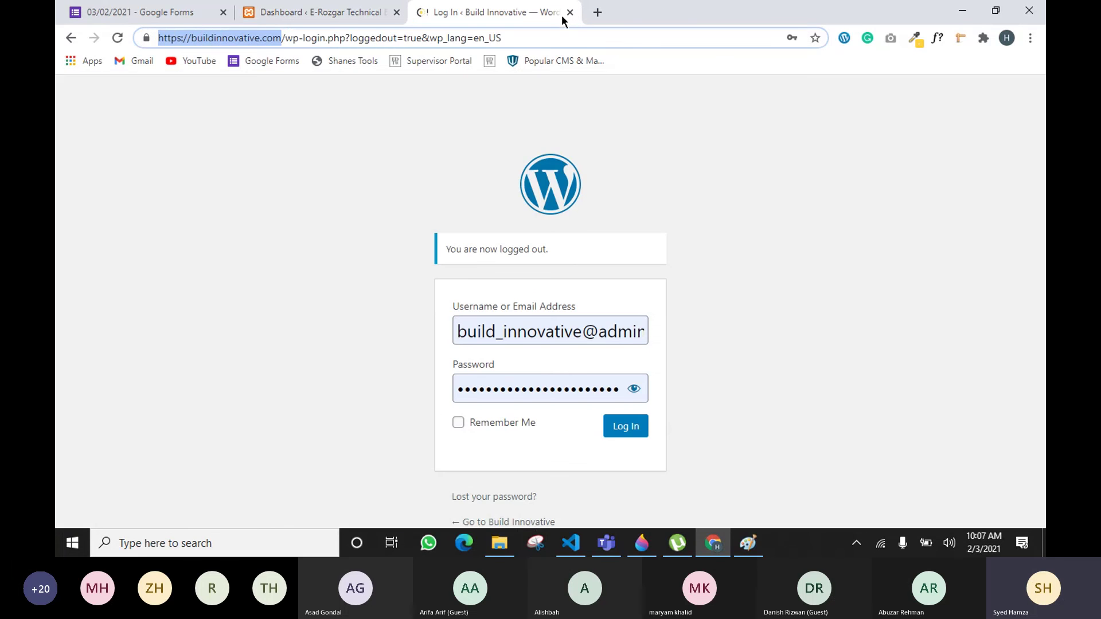
Step: Switch to File Explorer, open the css folder inside wp-admin and look through its style sheet files
left_click(515, 542)
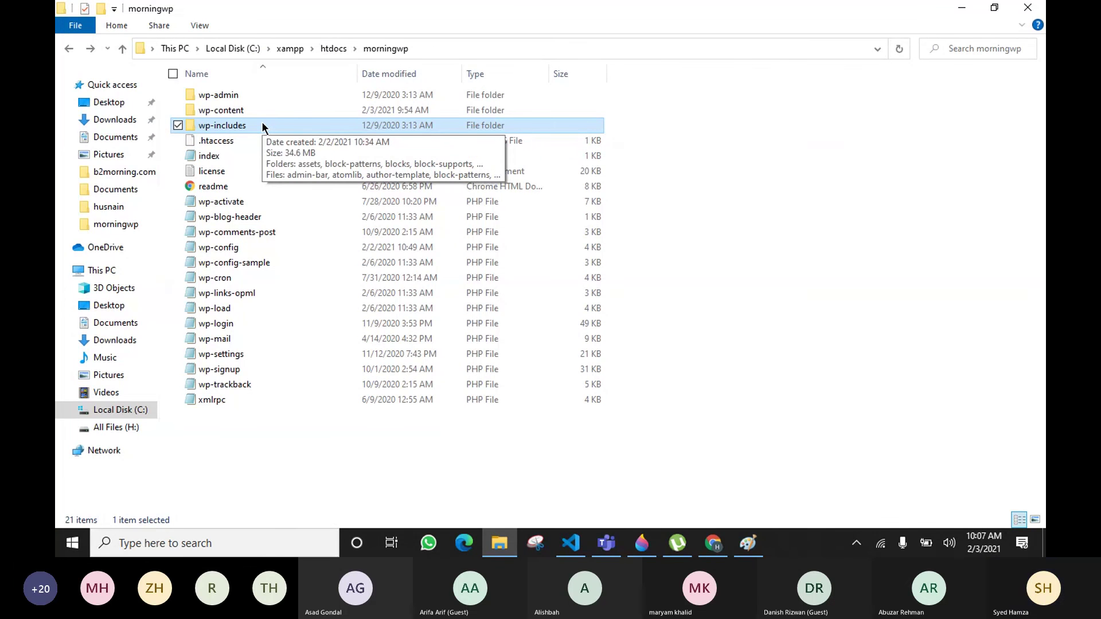
double_click(246, 98)
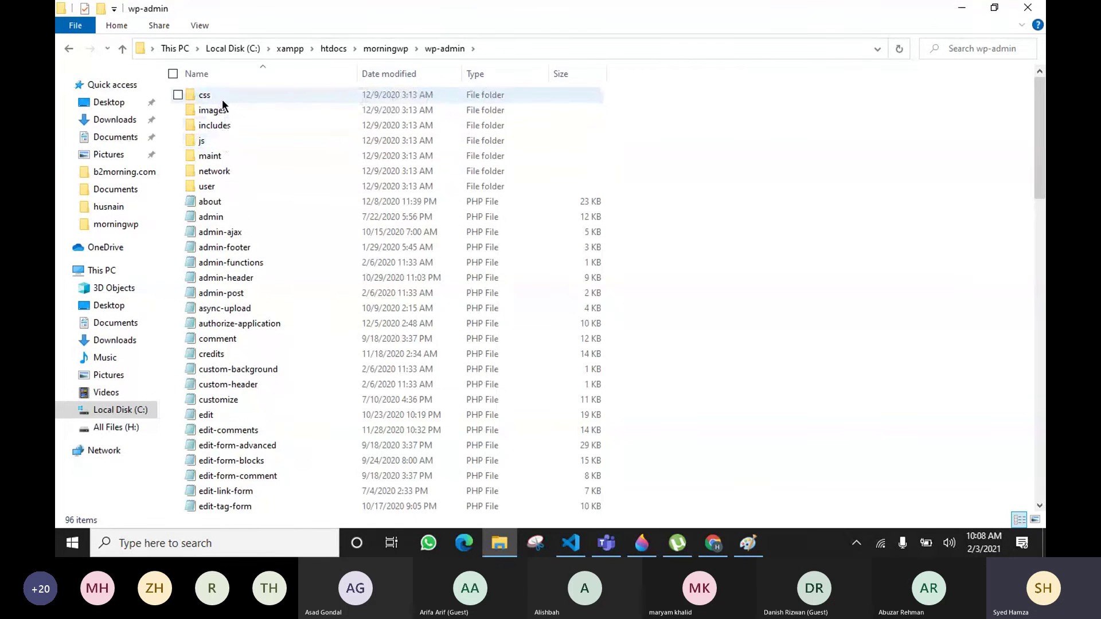
double_click(222, 96)
scroll(264, 125, "down", 14)
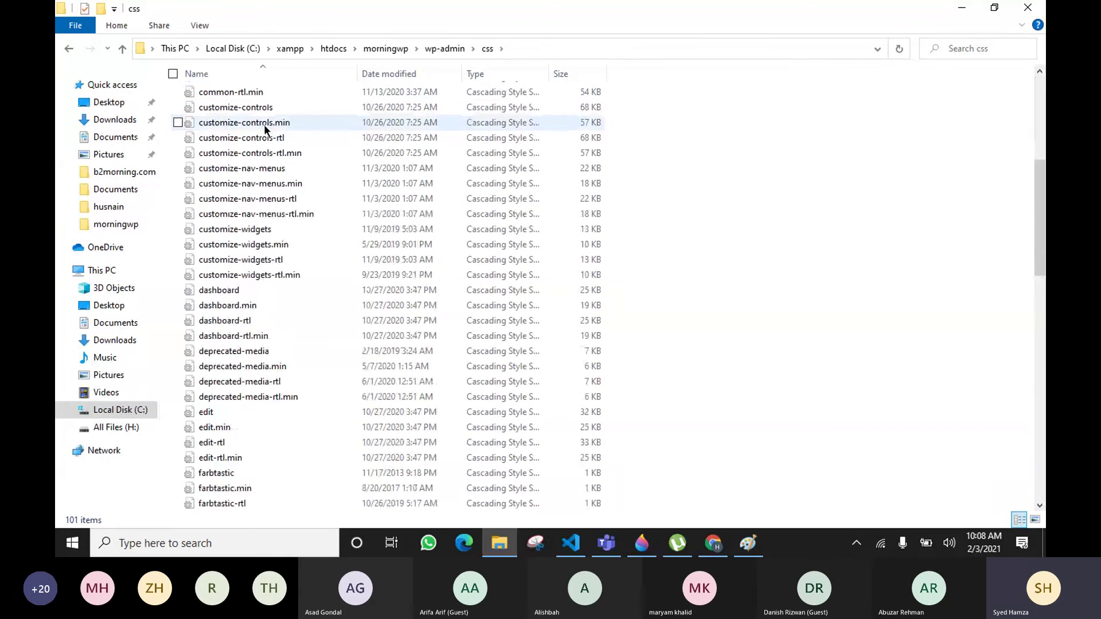
scroll(264, 125, "down", 11)
scroll(290, 300, "up", 6)
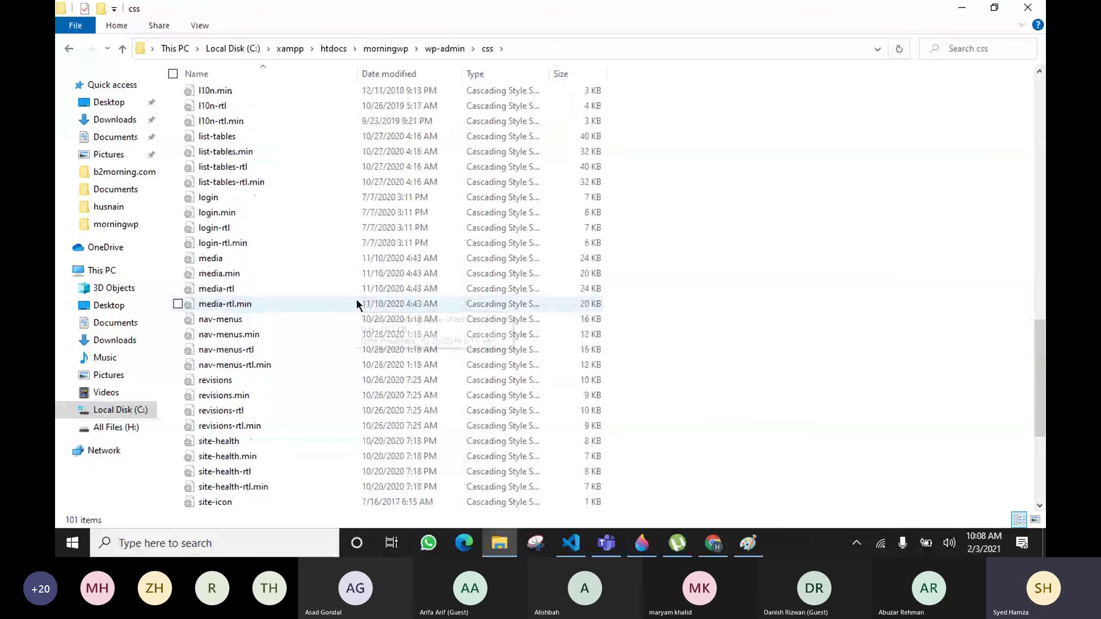
scroll(360, 303, "up", 20)
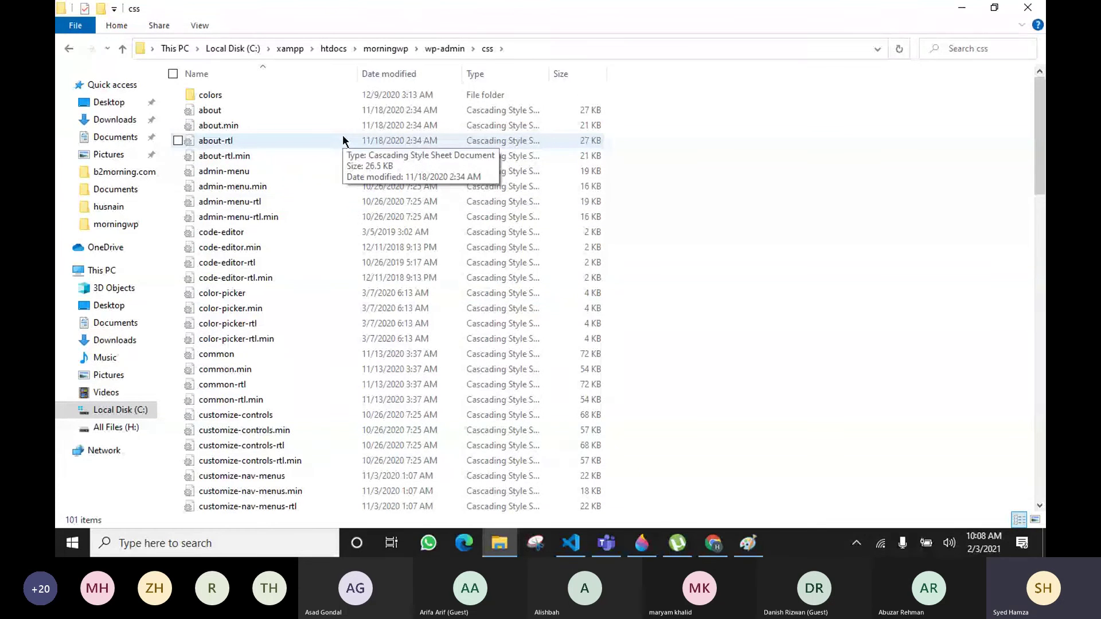
scroll(492, 137, "down", 4)
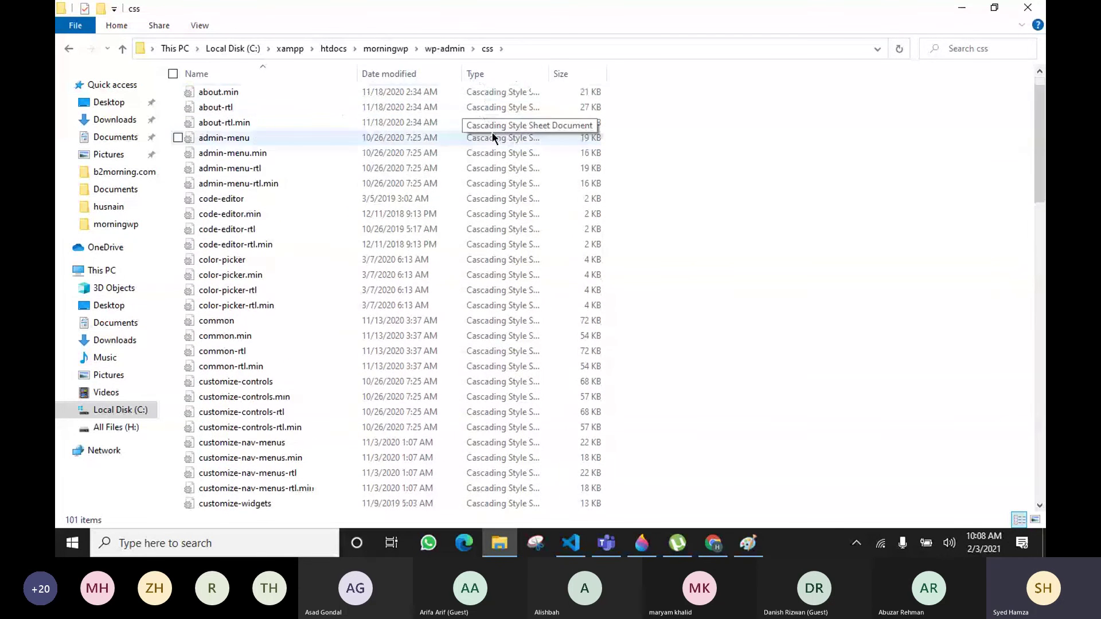
scroll(491, 137, "down", 1)
scroll(492, 138, "down", 19)
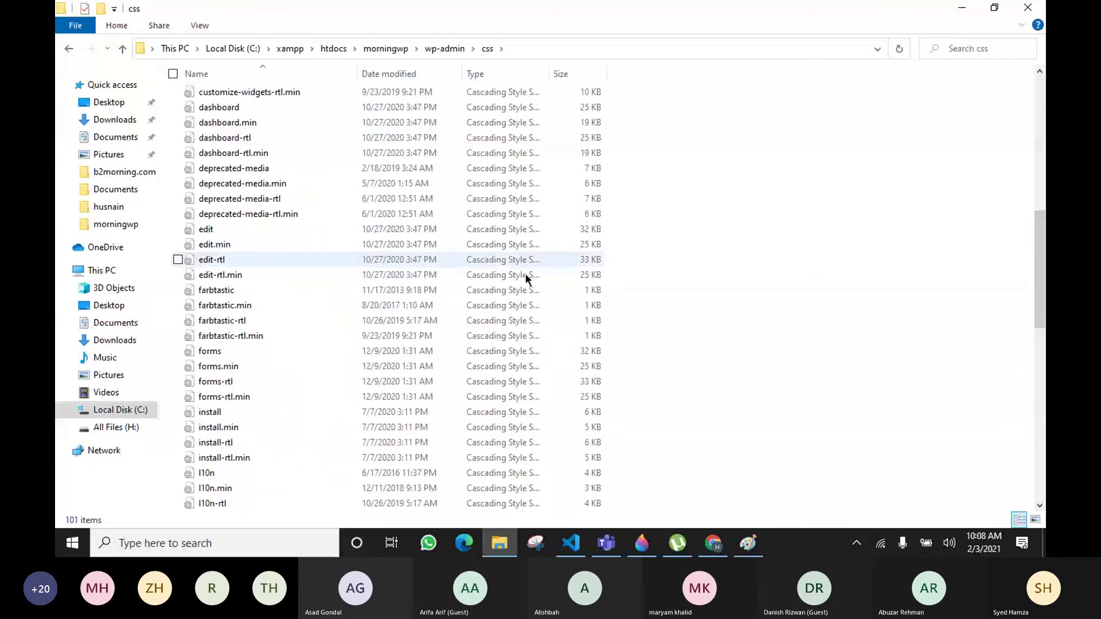
scroll(520, 328, "down", 1)
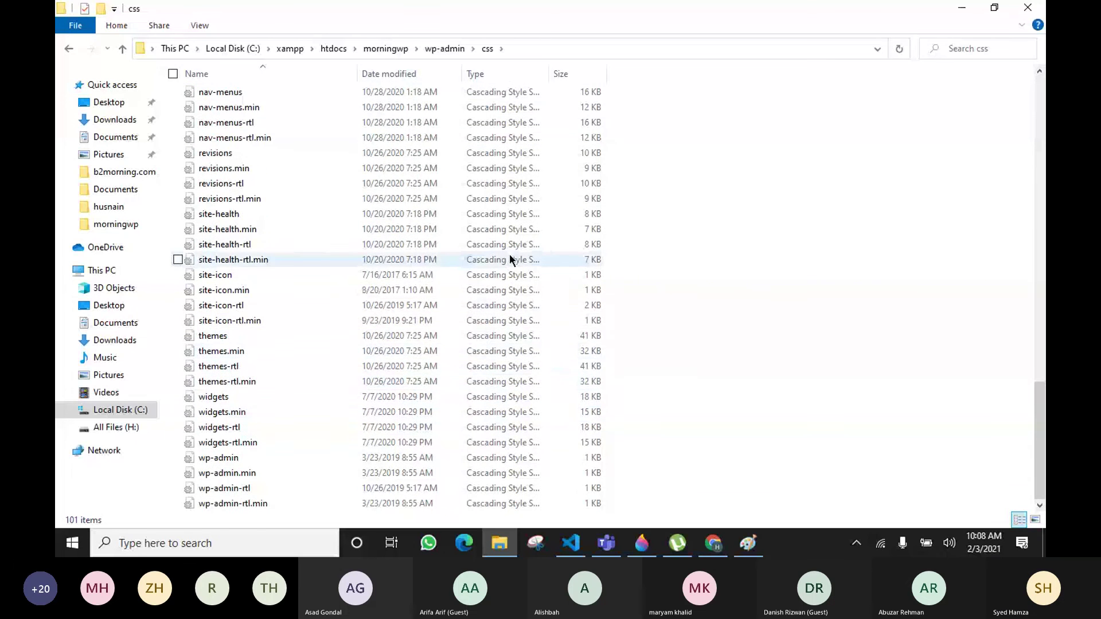
scroll(510, 259, "up", 4)
scroll(510, 259, "up", 11)
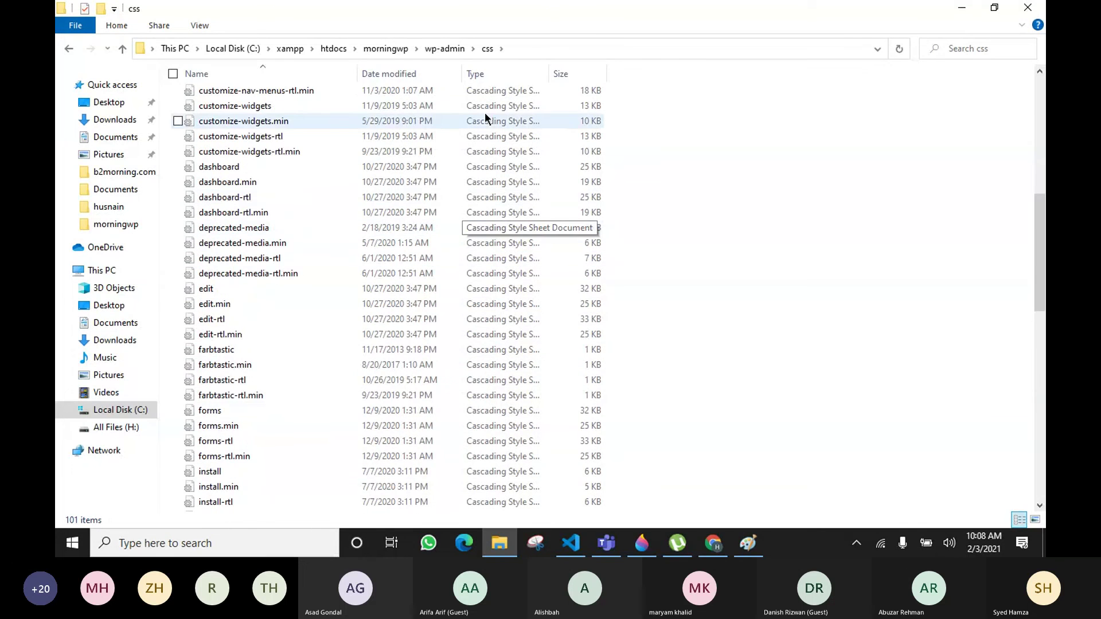
scroll(469, 101, "up", 10)
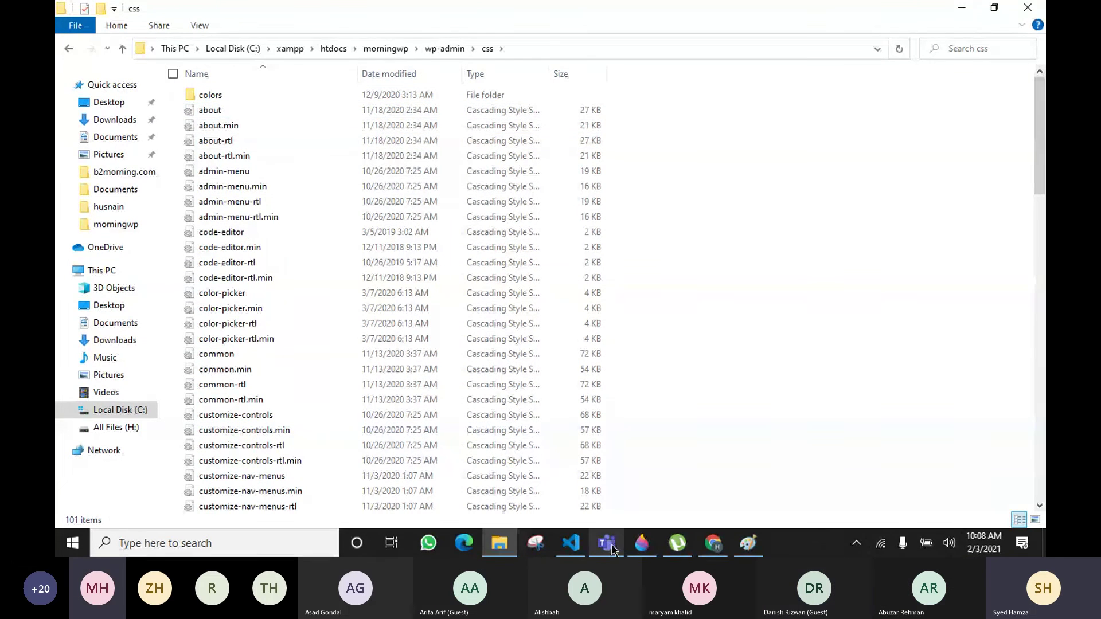
Step: Switch to the browser and bring up the local site's WordPress dashboard
left_click(713, 544)
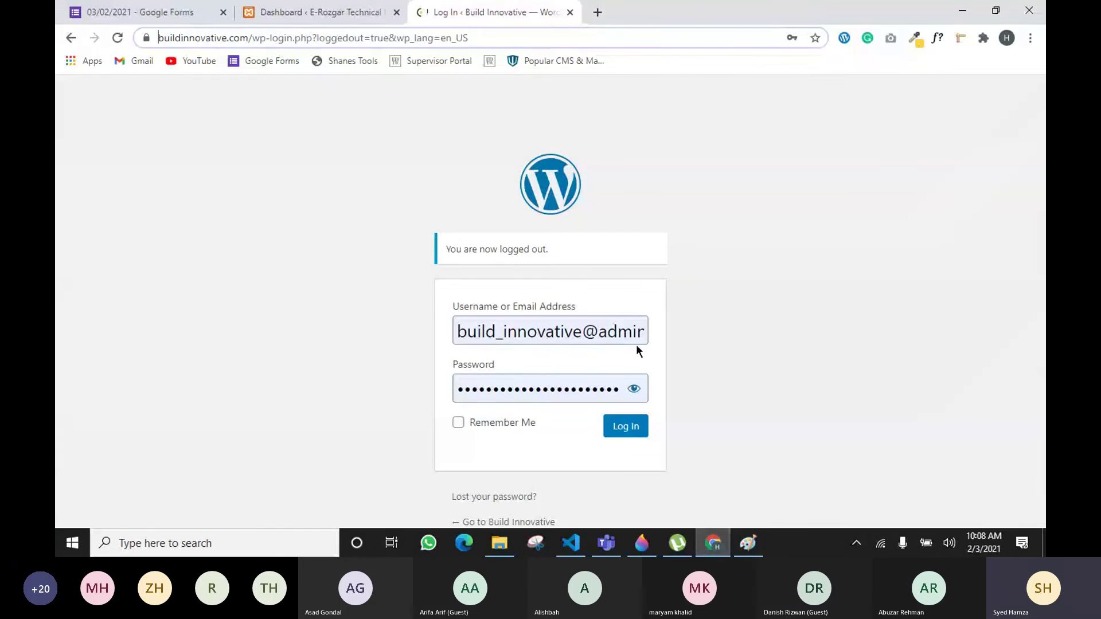
left_click(373, 10)
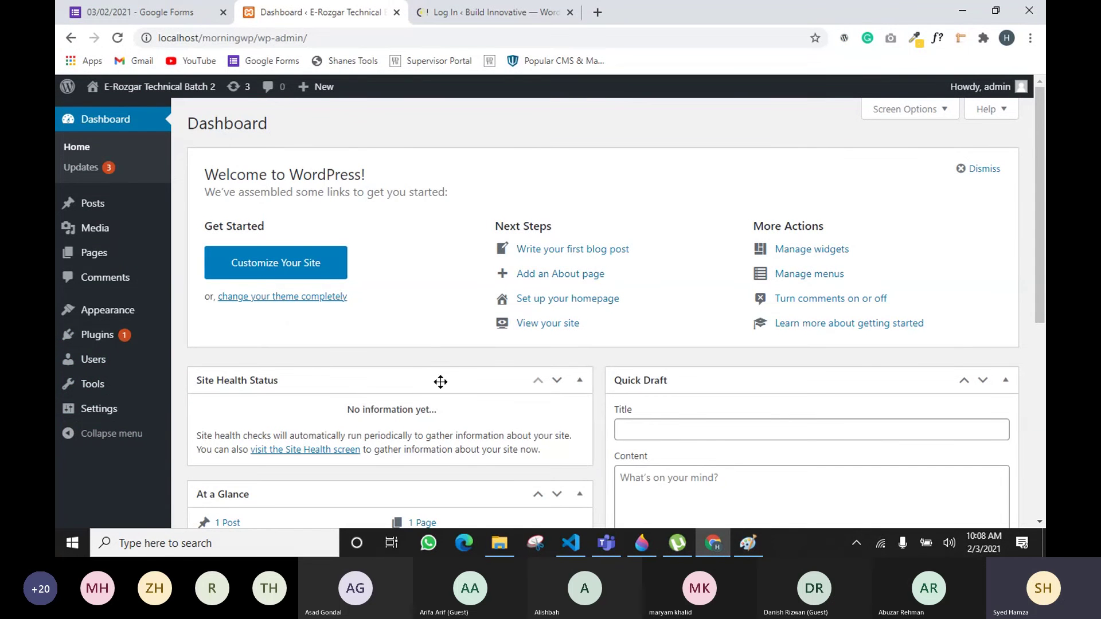
mouse_move(616, 547)
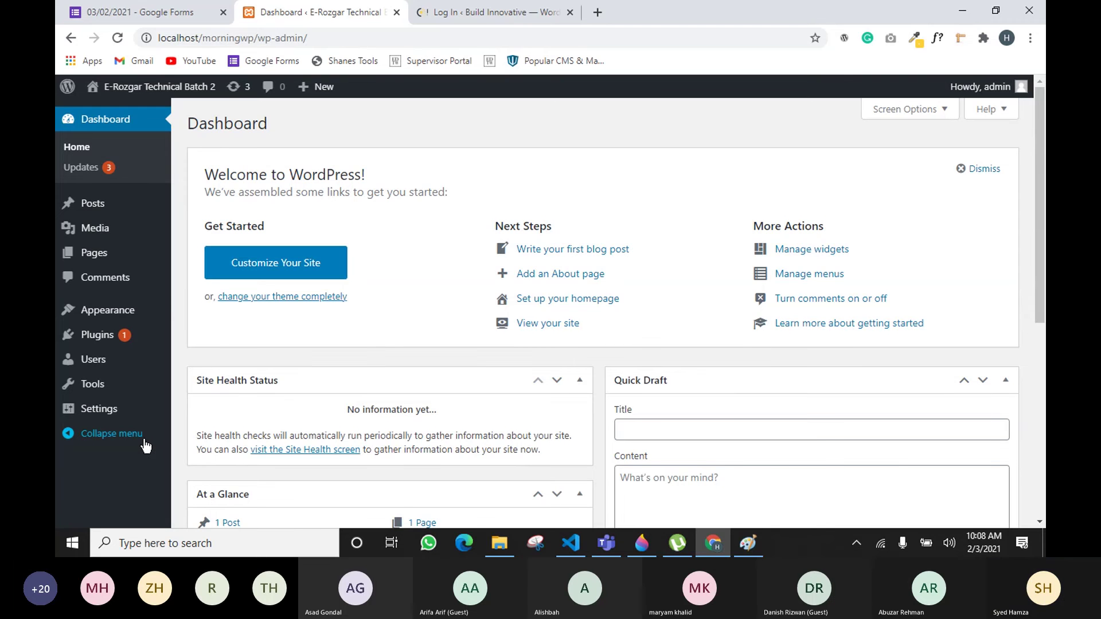
Step: Switch to File Explorer, go back to morningwp, open wp-admin's js folder and look through its JavaScript files
left_click(490, 552)
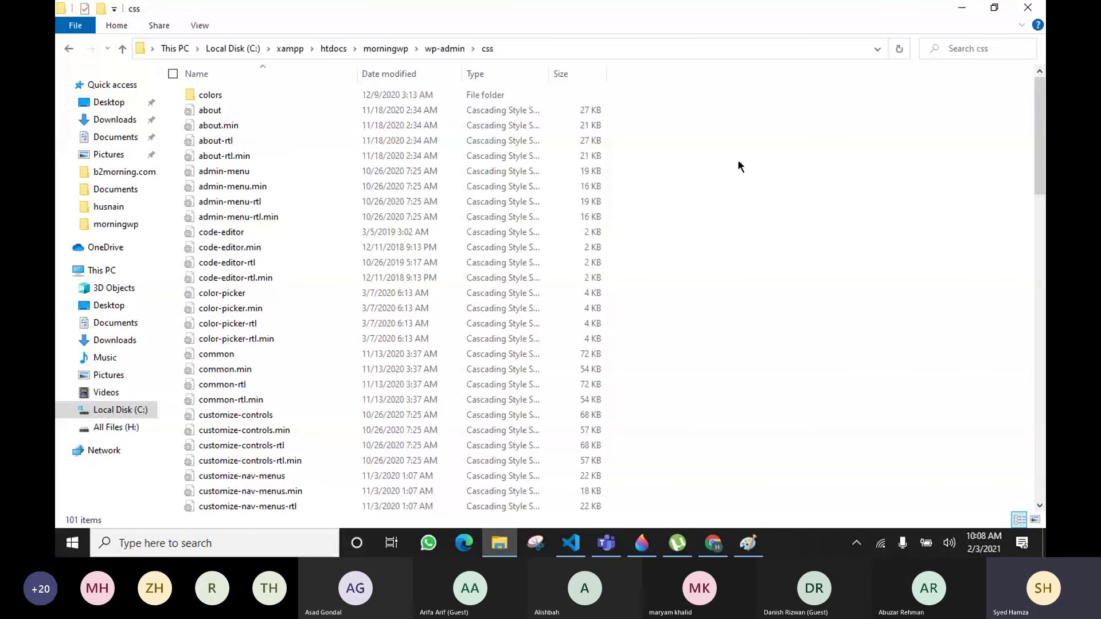
left_click(389, 53)
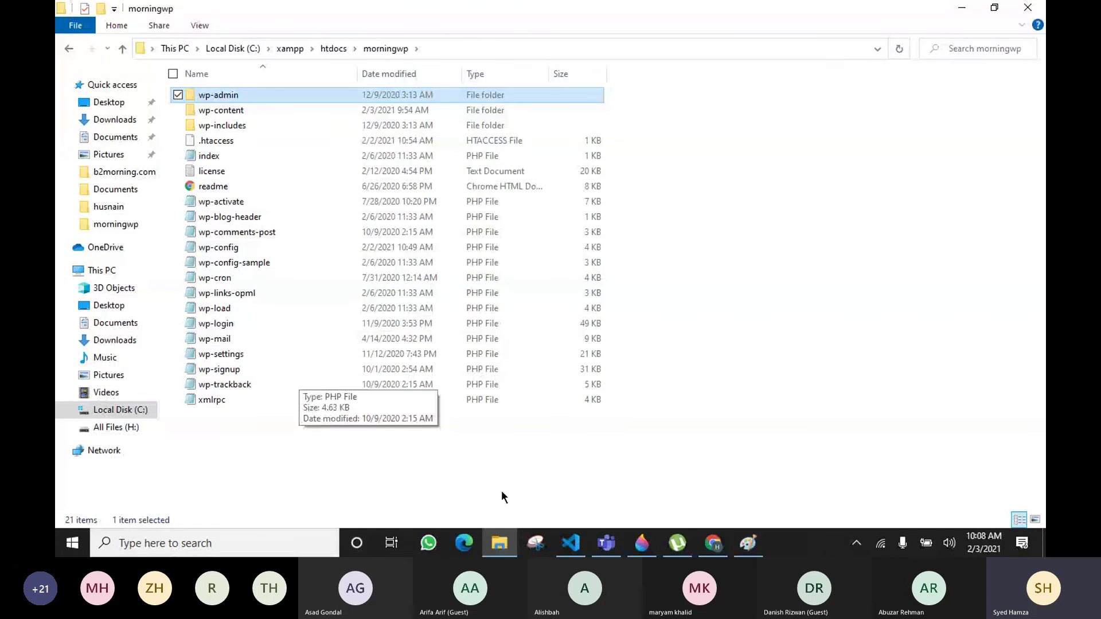
double_click(281, 99)
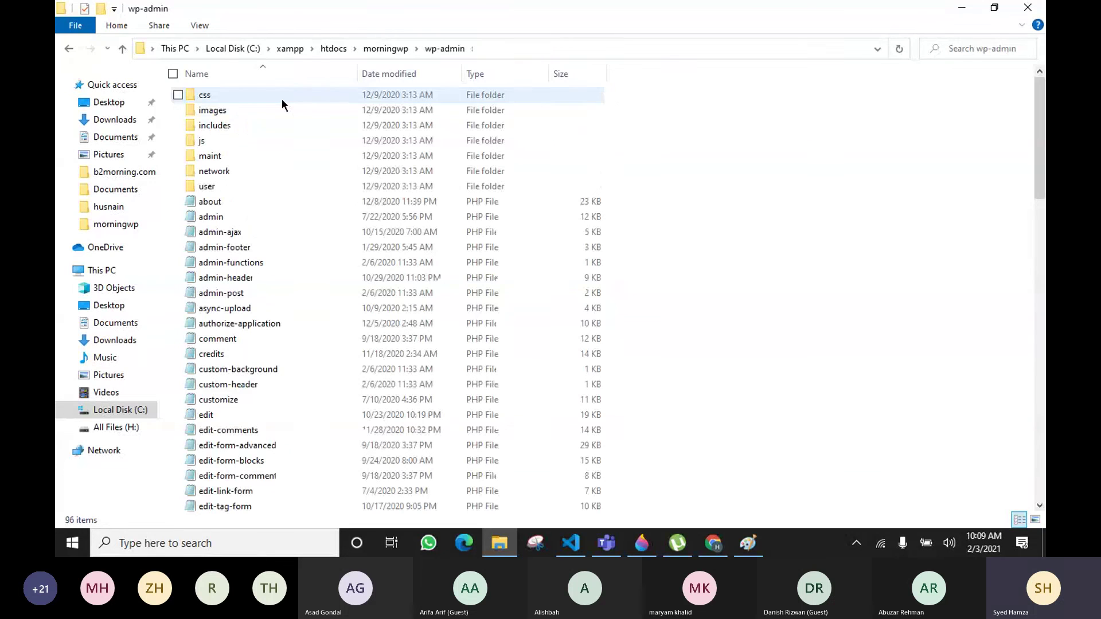
double_click(231, 140)
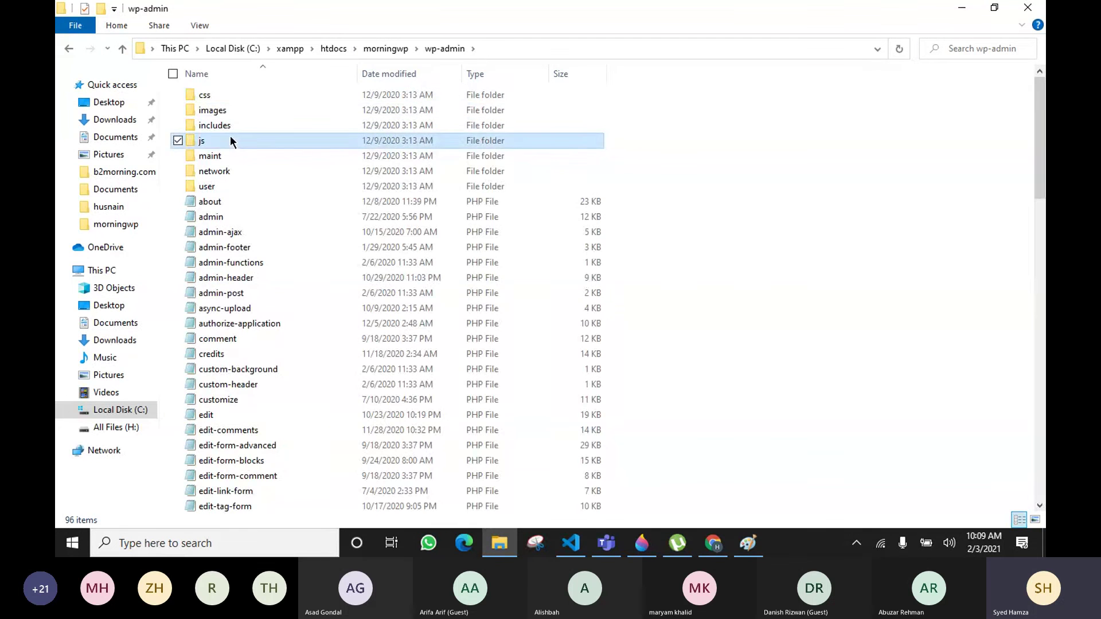
scroll(551, 172, "down", 14)
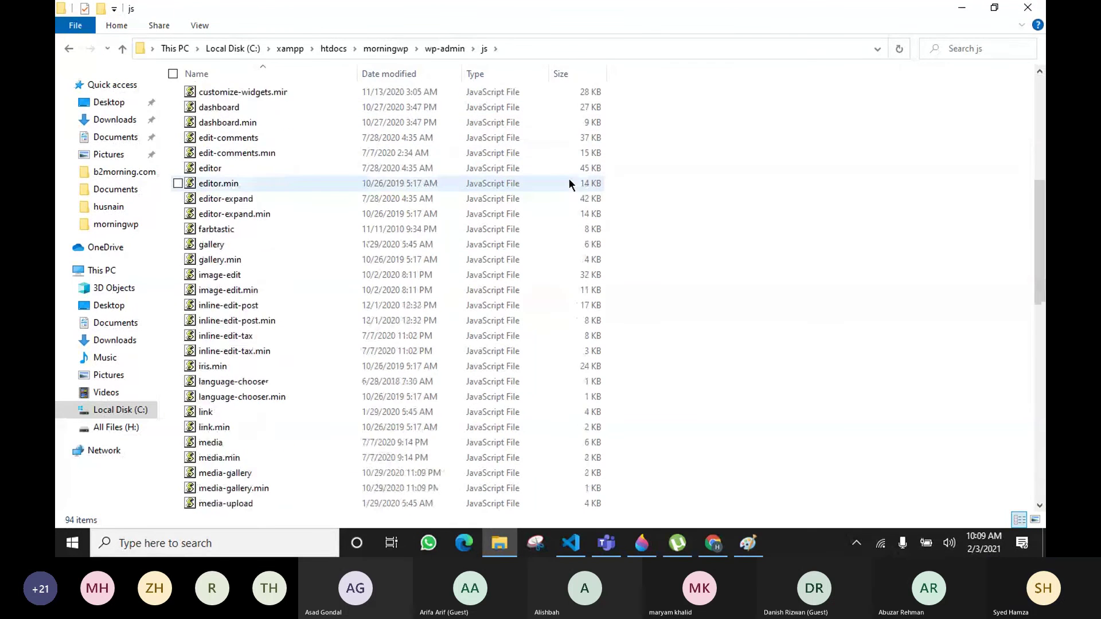
scroll(573, 200, "down", 9)
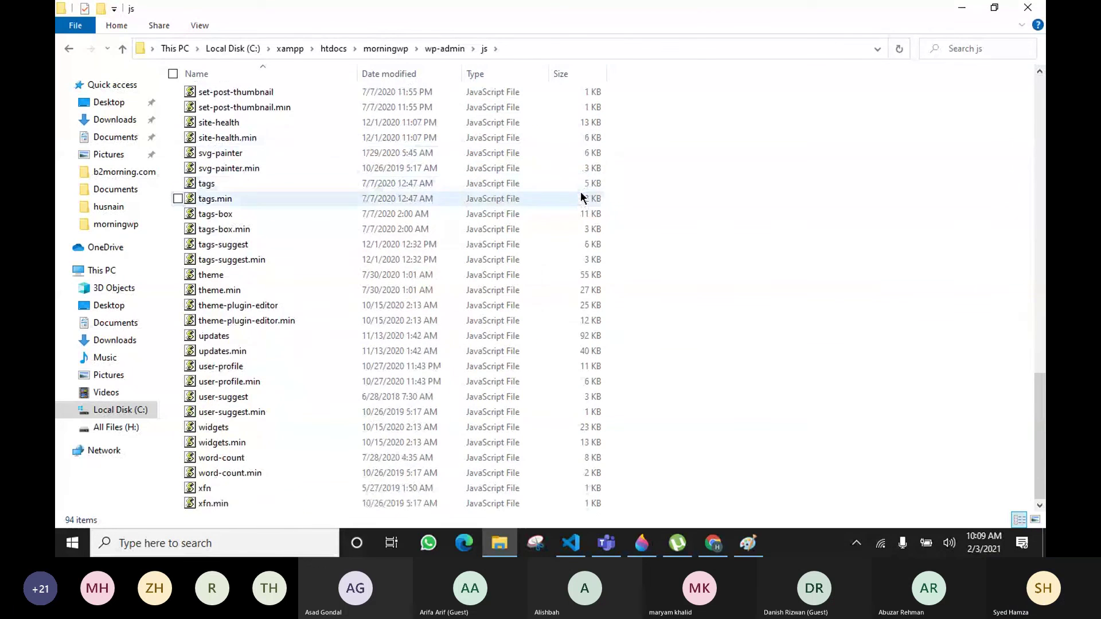
scroll(580, 197, "up", 9)
scroll(581, 192, "up", 13)
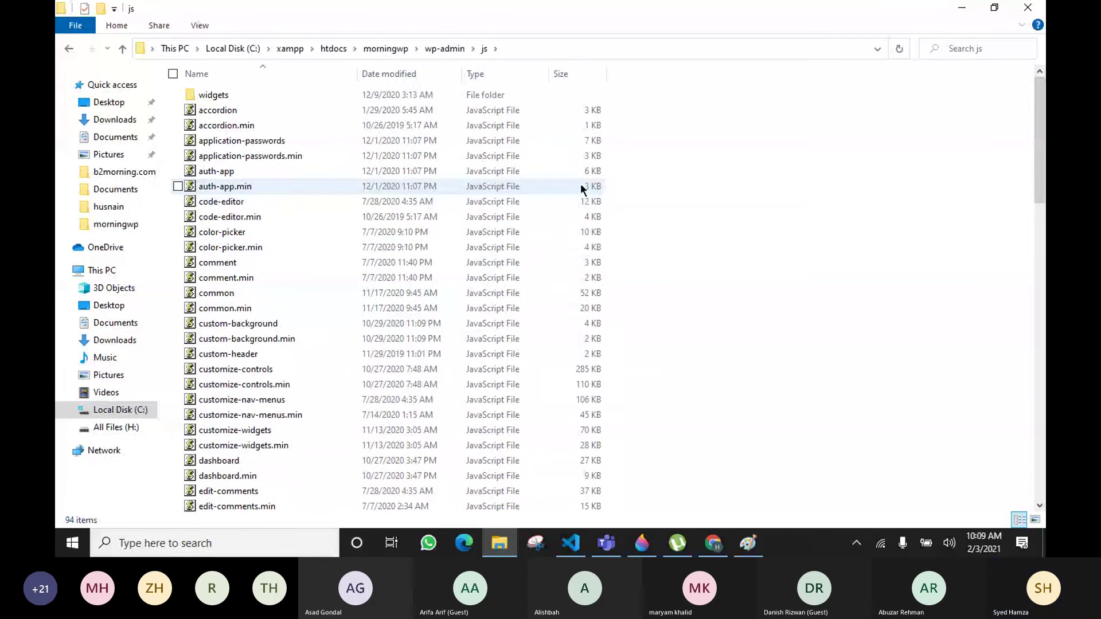
scroll(583, 189, "down", 1)
scroll(516, 191, "down", 20)
scroll(569, 214, "up", 15)
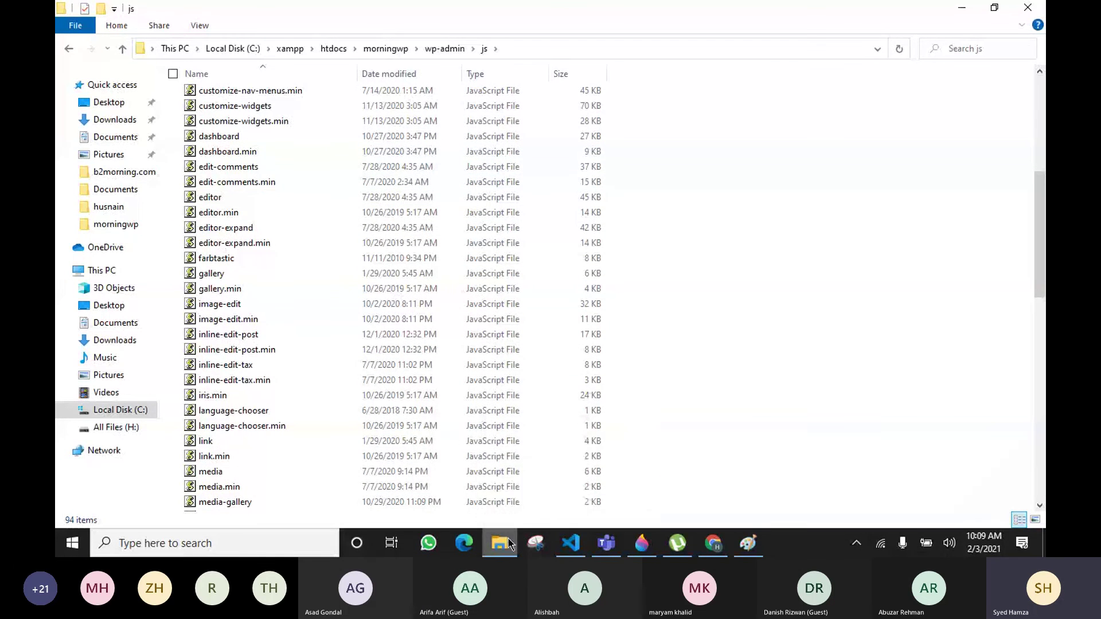
Step: Switch to the local dashboard in the browser, then check the Microsoft Teams meeting window
mouse_move(570, 543)
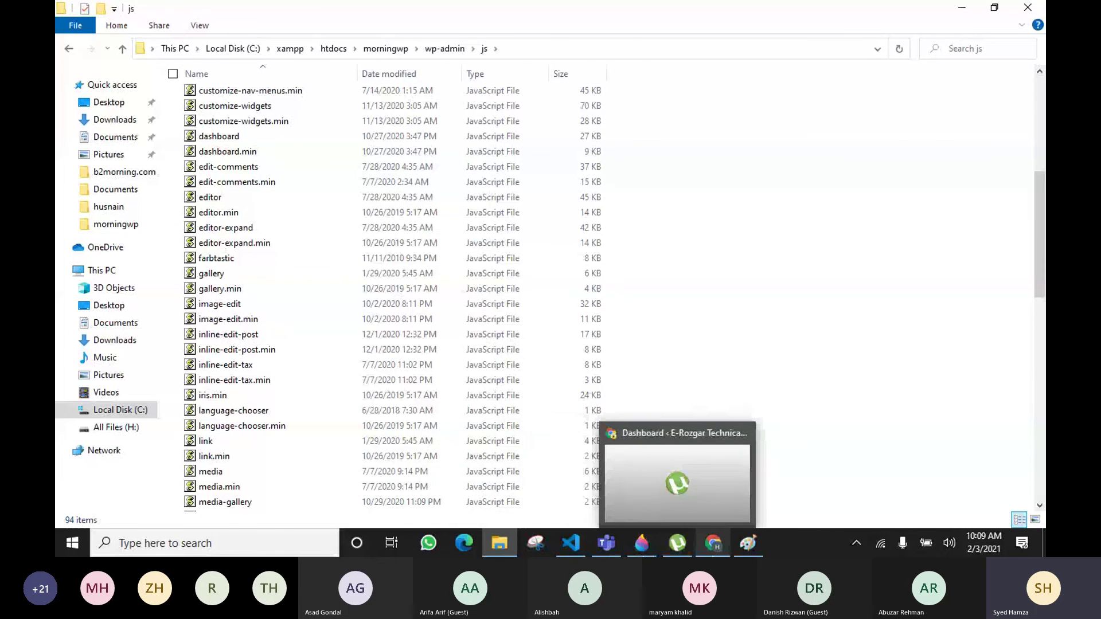
left_click(712, 543)
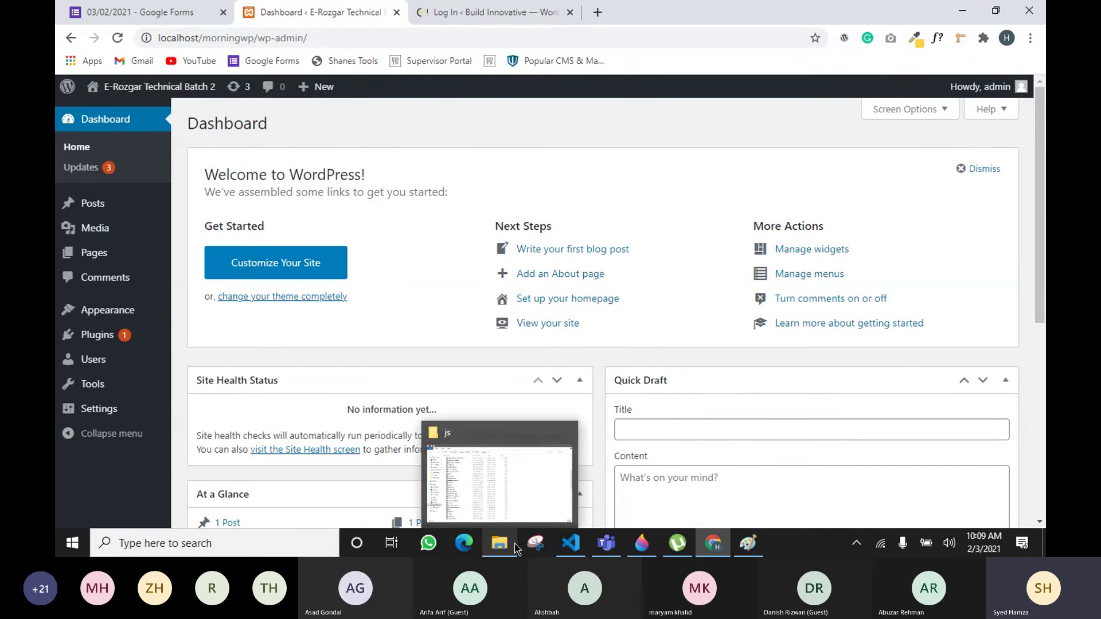
left_click(608, 550)
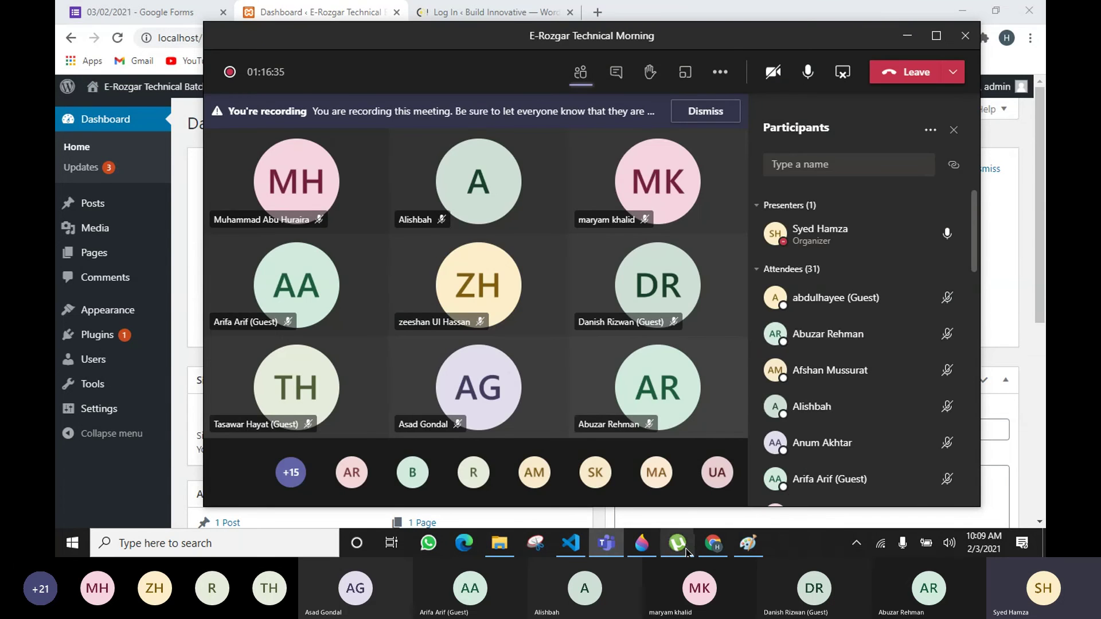
Step: Switch to Paint 3D and draw a green box with the handwritten word "Code" beside the form sketch, near the canvas's upper right corner
left_click(639, 549)
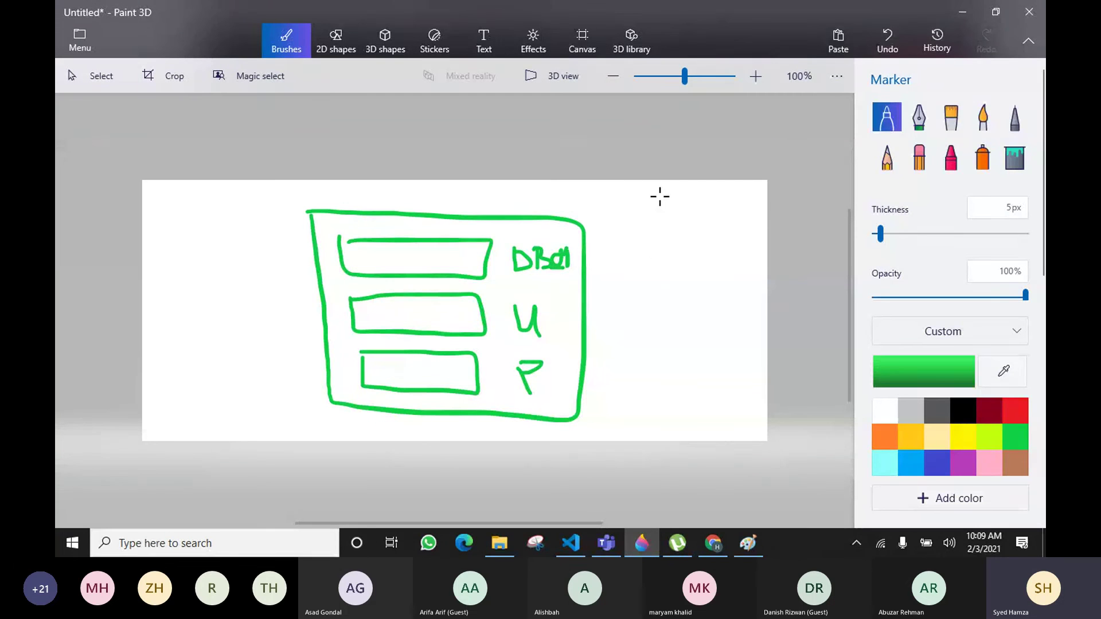
mouse_move(659, 196)
left_mouse_down()
mouse_move(676, 233)
mouse_move(686, 226)
mouse_move(696, 238)
mouse_move(699, 197)
mouse_move(701, 241)
mouse_move(727, 224)
mouse_move(758, 252)
mouse_move(636, 217)
mouse_move(737, 266)
mouse_move(759, 187)
mouse_move(647, 177)
mouse_move(624, 209)
left_mouse_up()
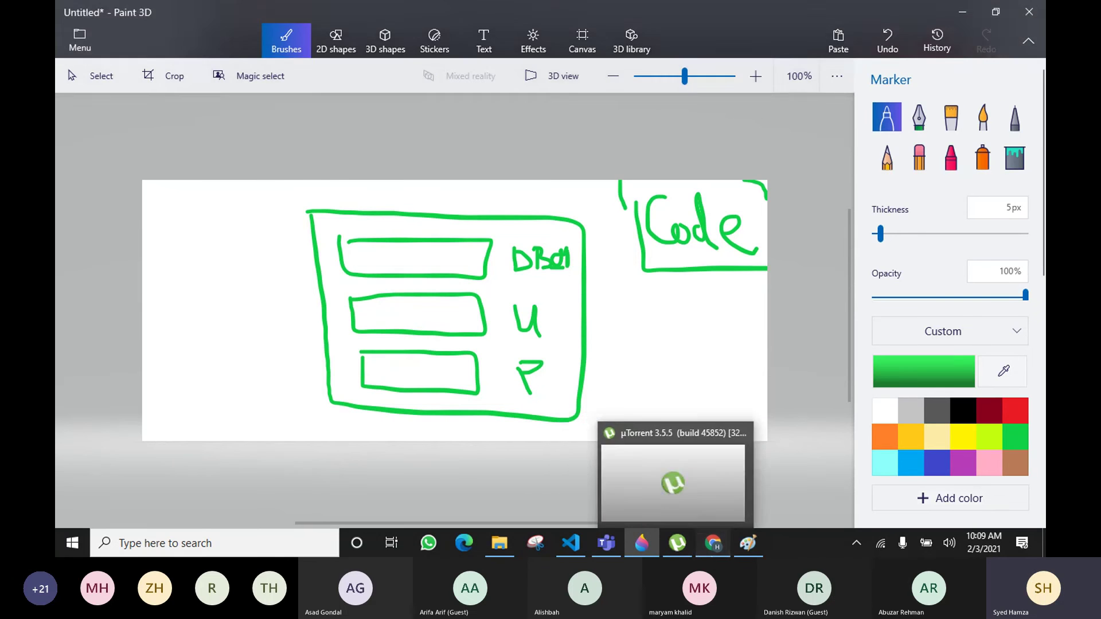
Step: Switch to the browser and look over the local dashboard's admin menu, including the Pages submenu
left_click(713, 542)
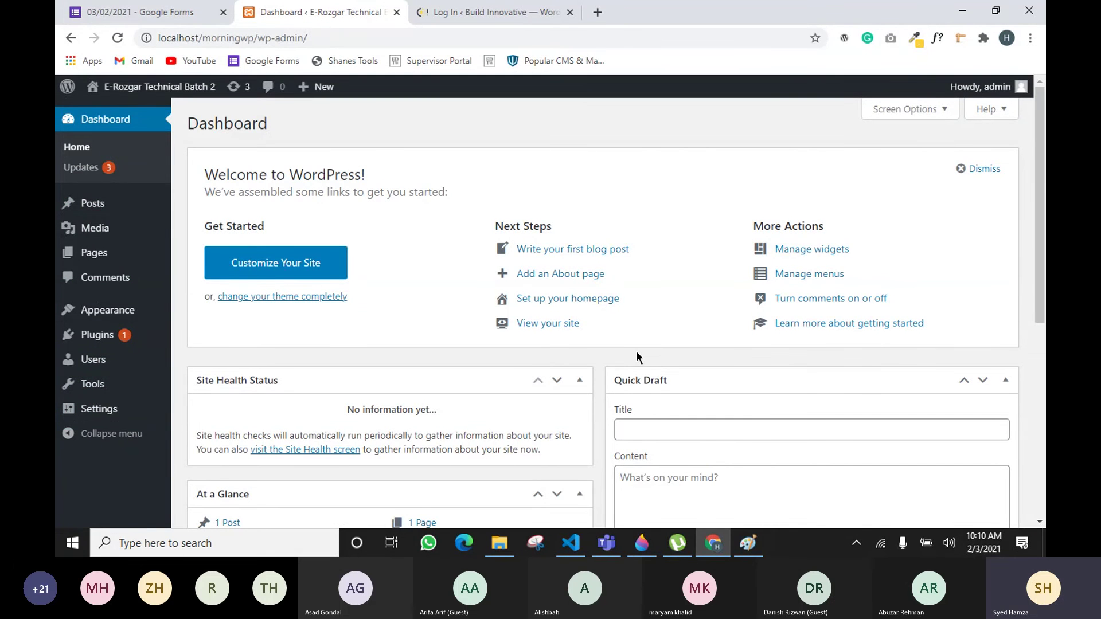
mouse_move(60, 215)
mouse_move(60, 253)
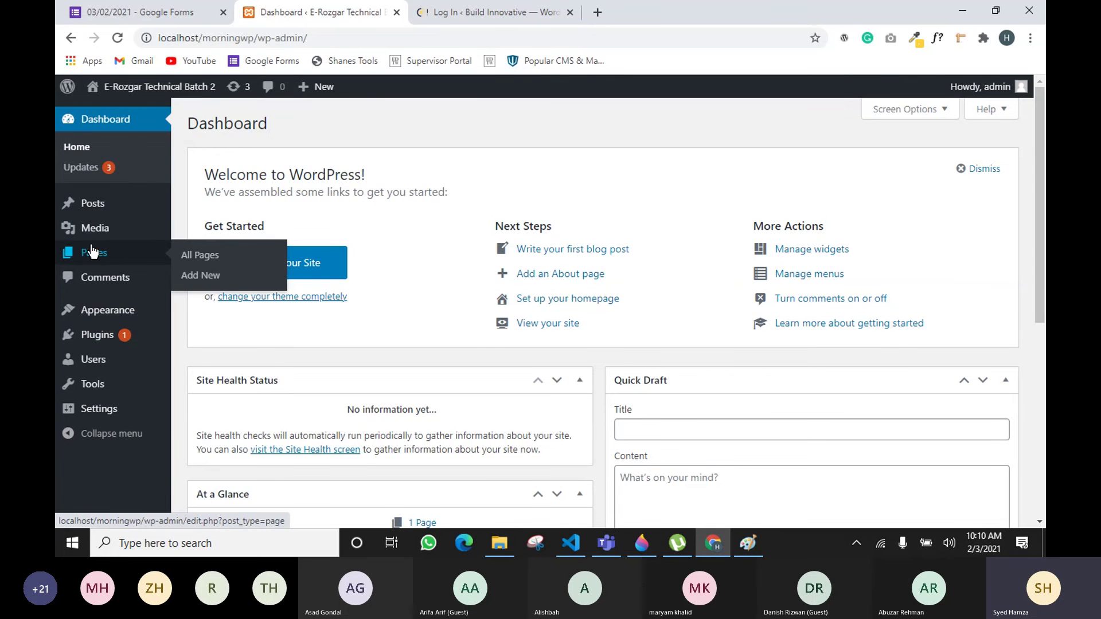
mouse_move(170, 385)
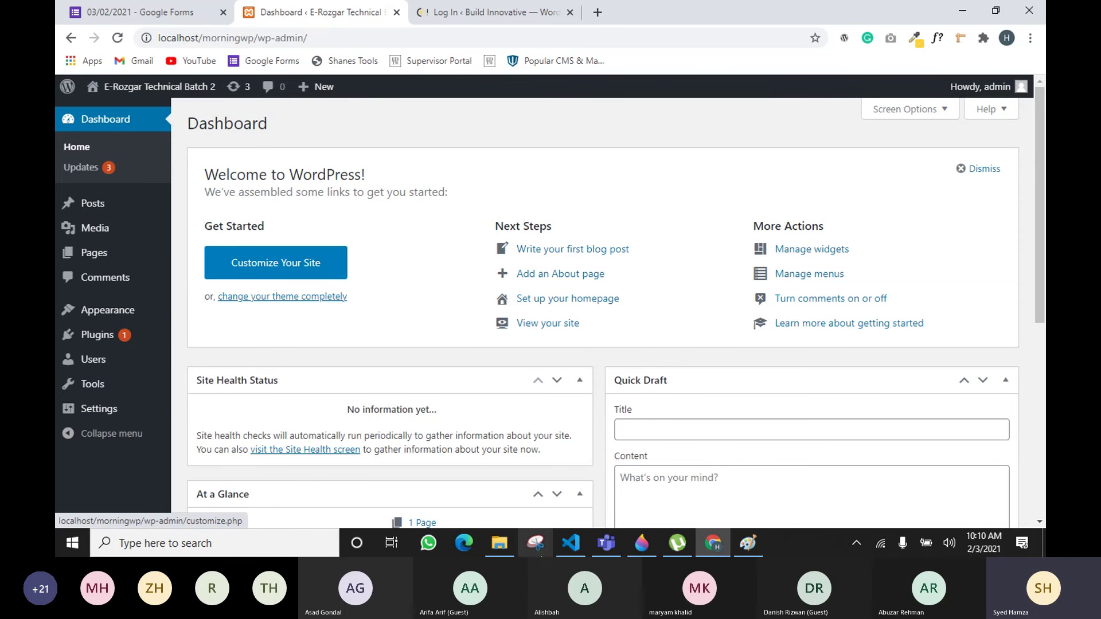
Step: Switch to File Explorer, go up from js to the wp-admin folder, and return to the local dashboard in the browser
left_click(505, 544)
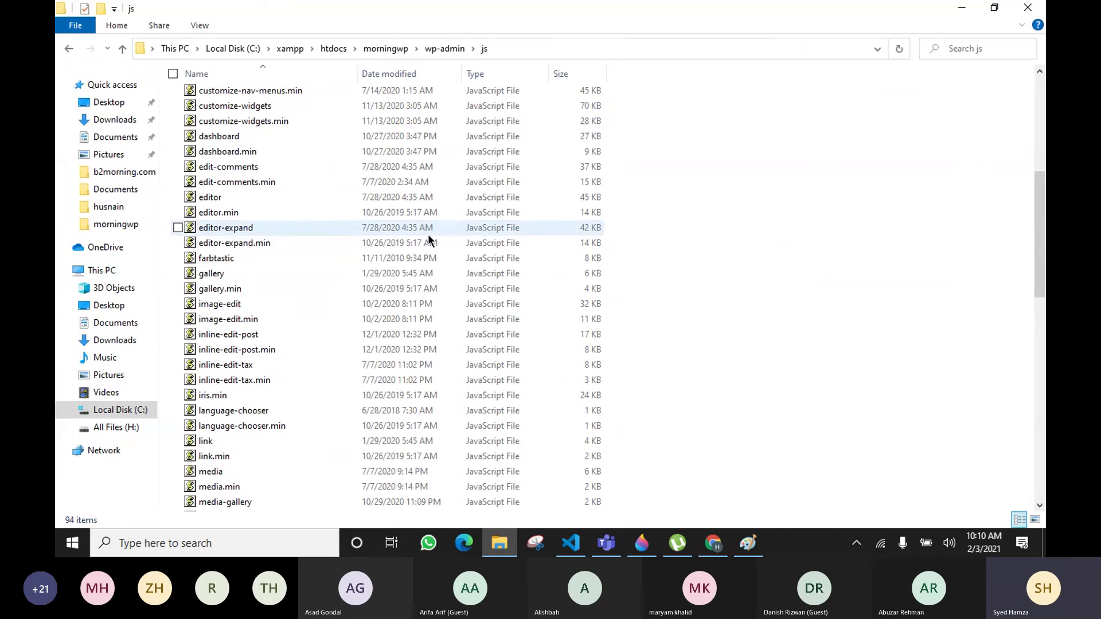
key("BackSpace")
left_click(704, 549)
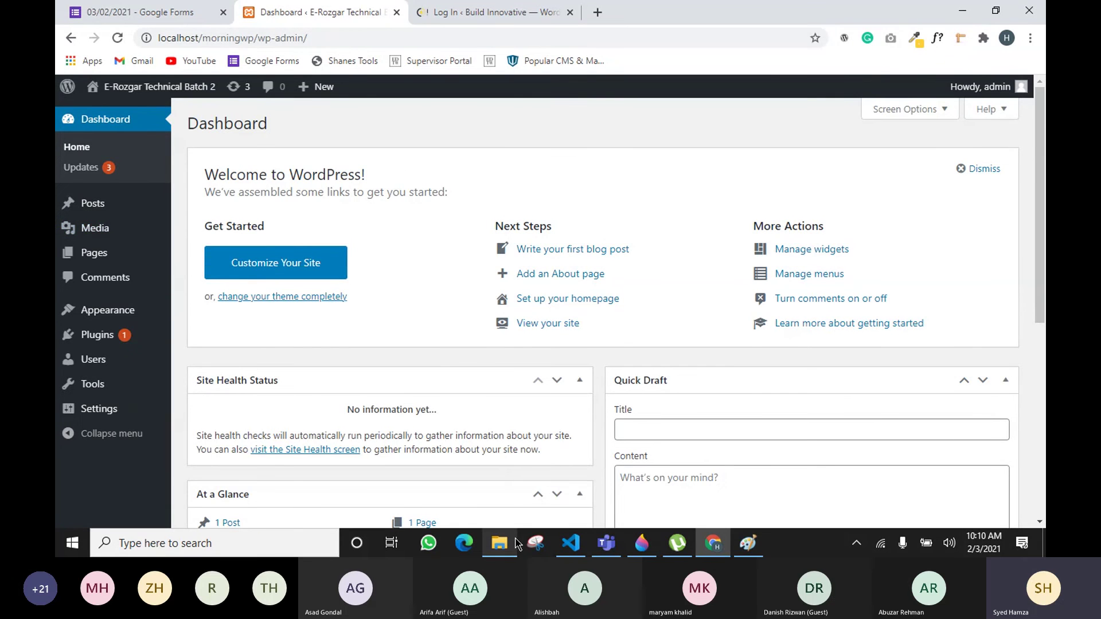
mouse_move(515, 541)
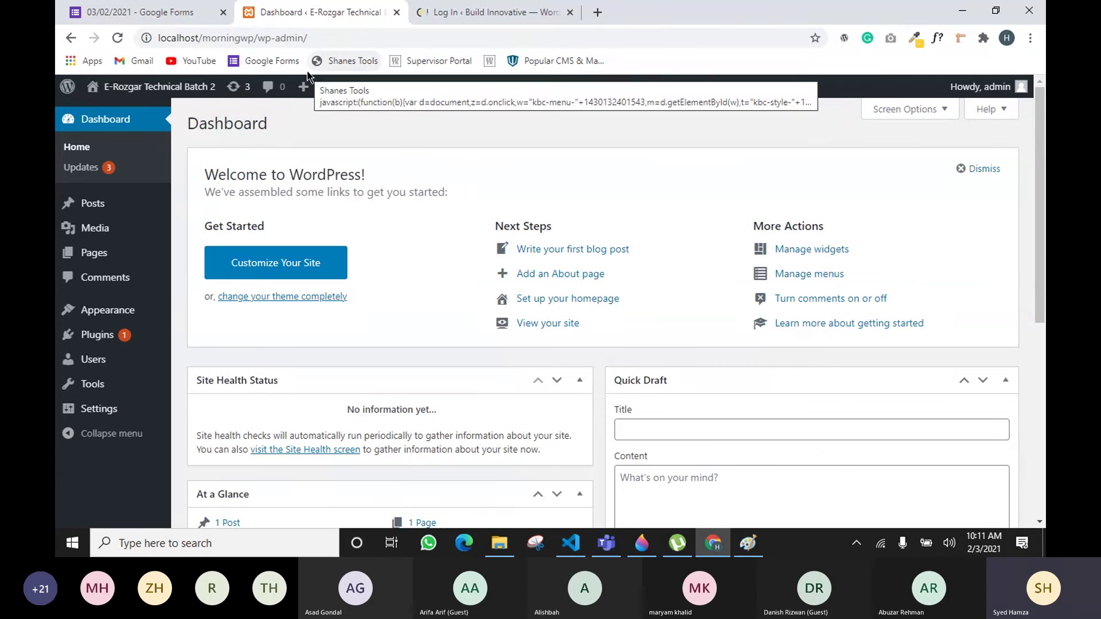
mouse_move(59, 411)
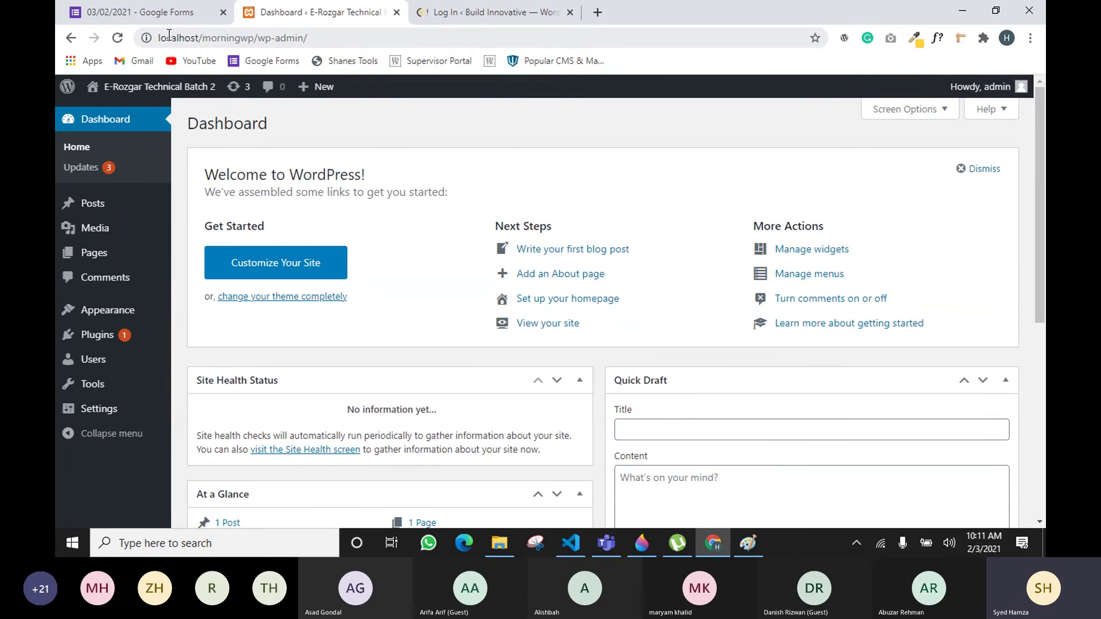
Step: Browse the featured themes available to add to the local WordPress site and install the Ascendant theme
mouse_move(86, 312)
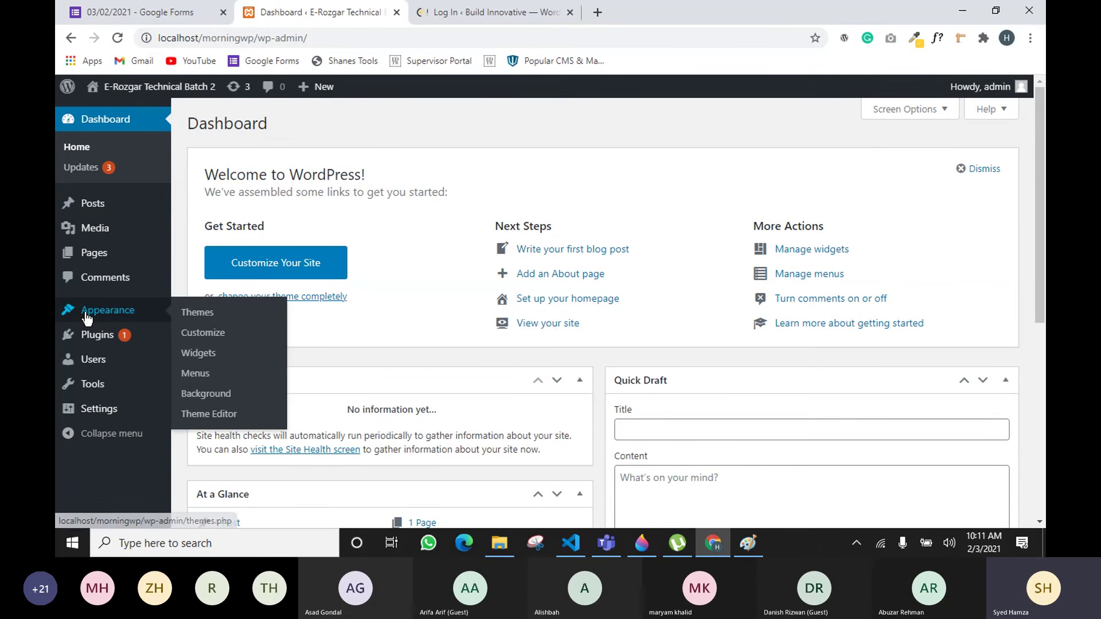
left_click(224, 326)
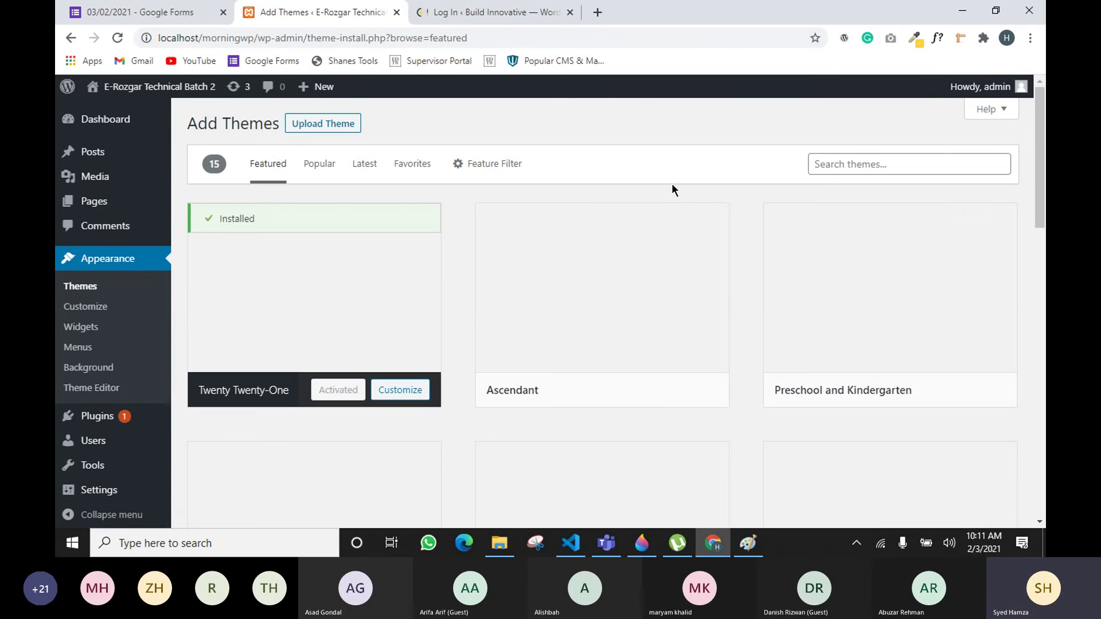
mouse_move(580, 216)
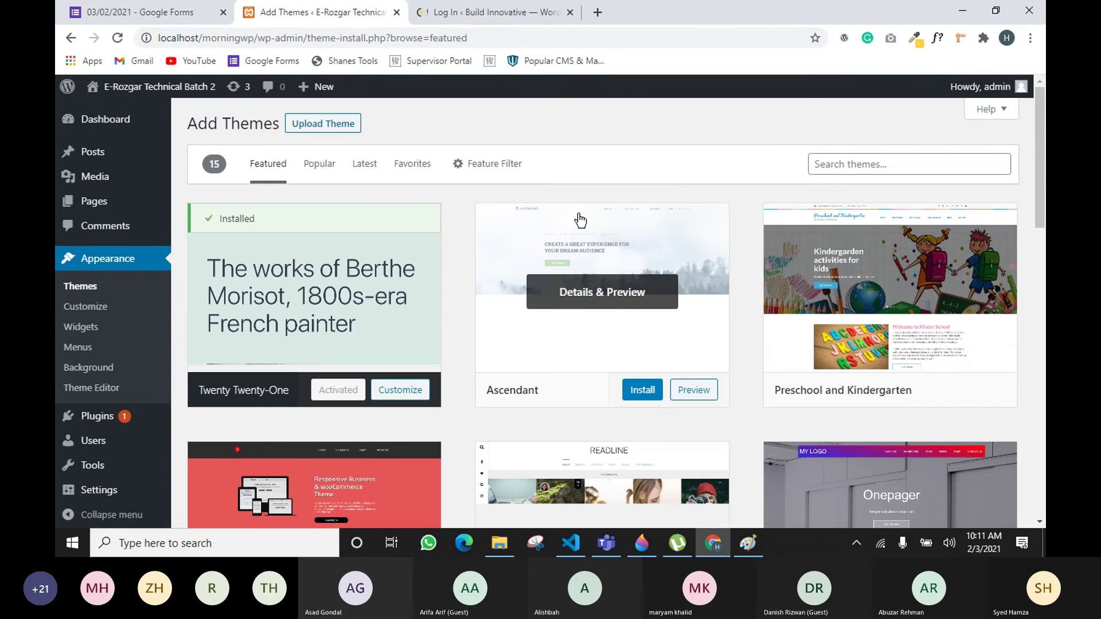
scroll(550, 229, "down", 3)
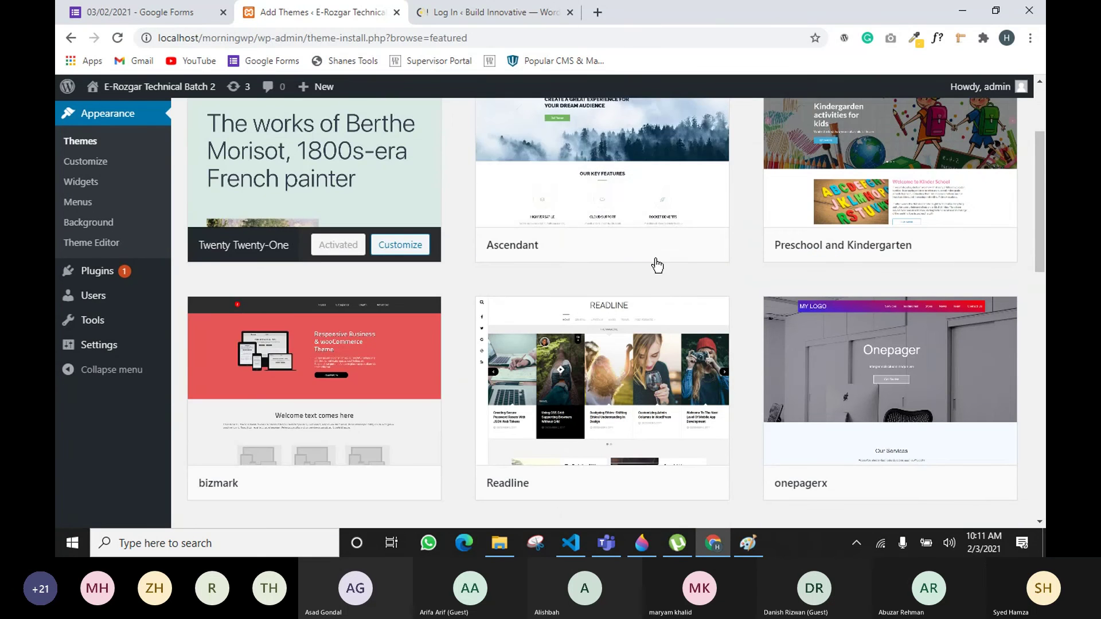
left_click(645, 250)
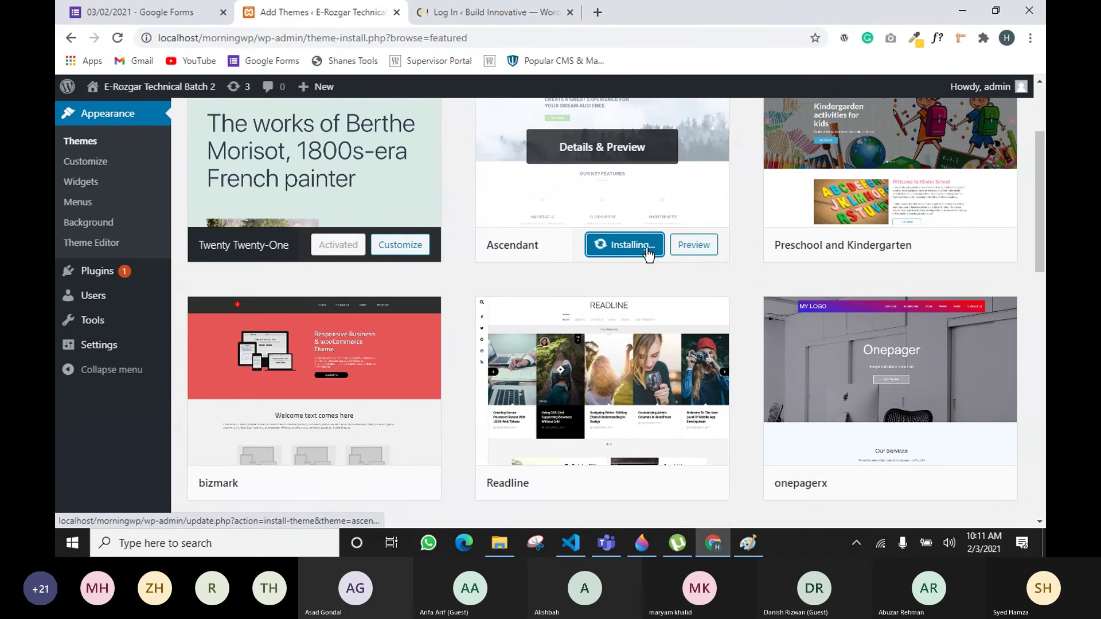
scroll(648, 254, "up", 1)
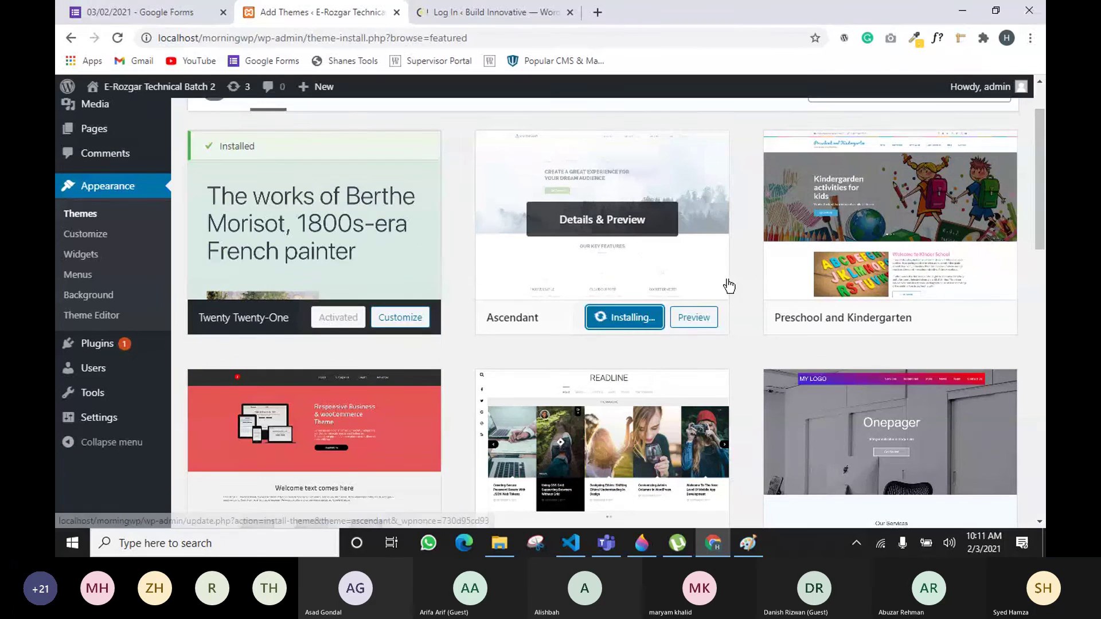
scroll(728, 285, "up", 1)
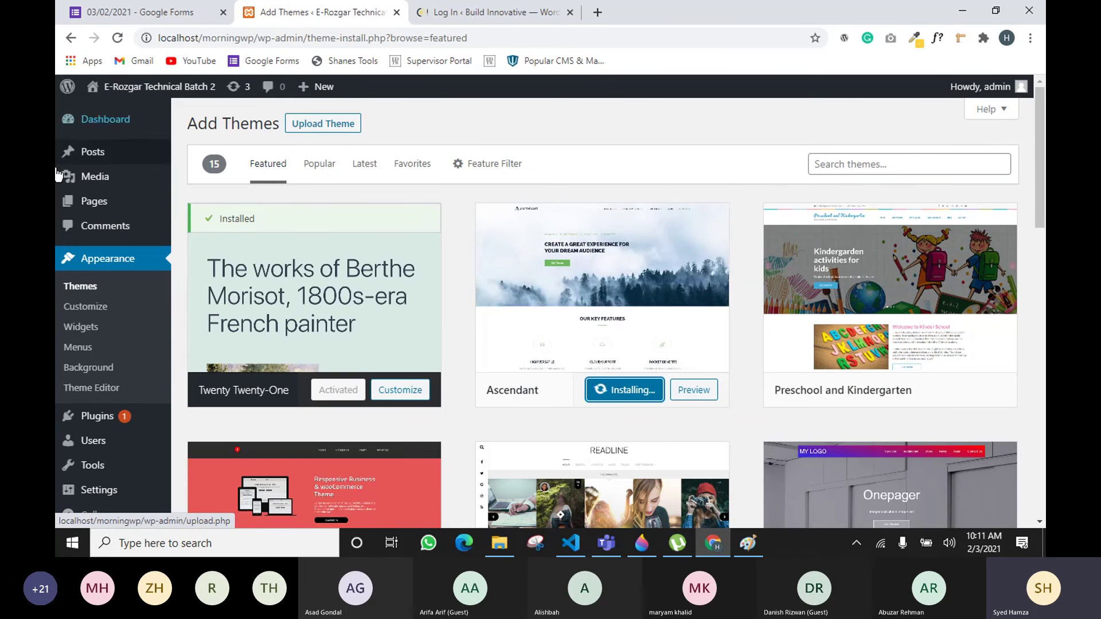
mouse_move(58, 174)
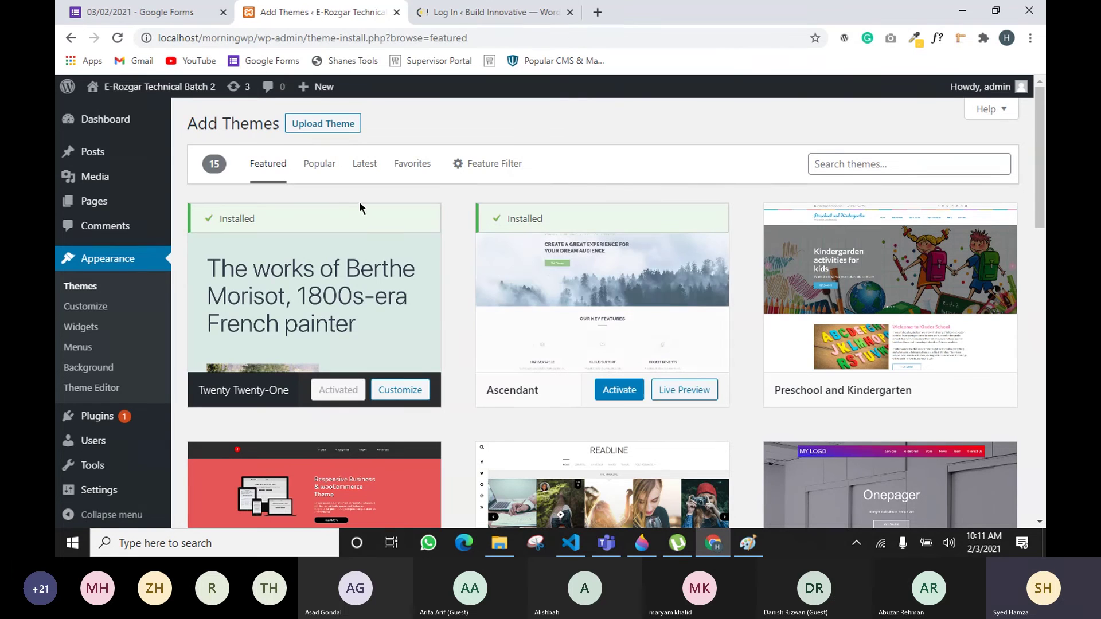
Step: Open the site's installed themes page and look through the themes, including Allegiant and Ascendant
left_click(99, 290)
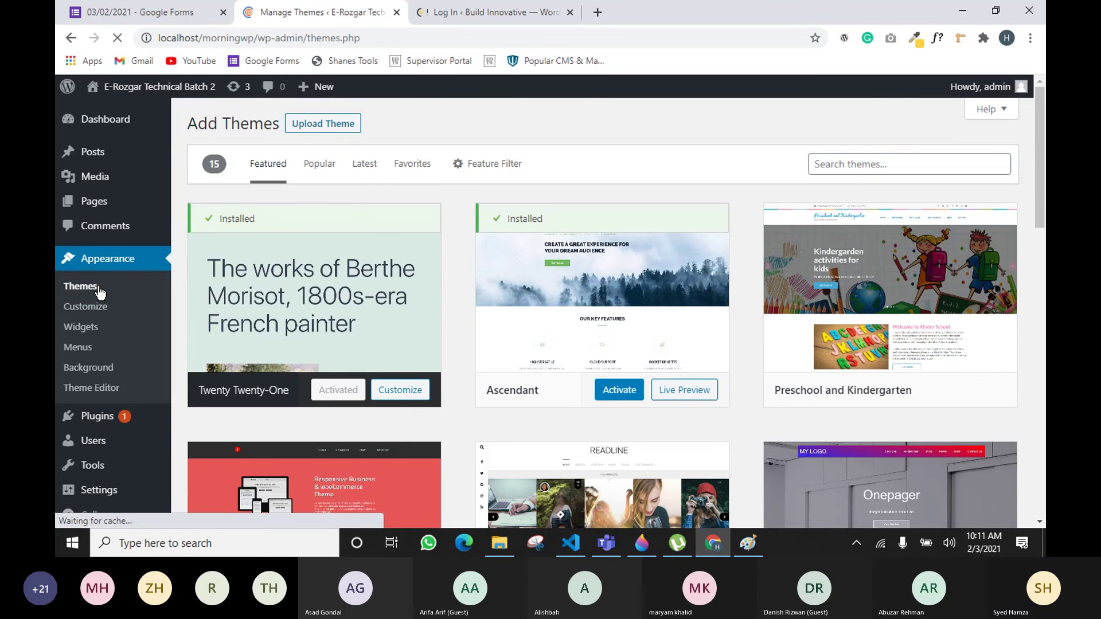
scroll(631, 324, "down", 3)
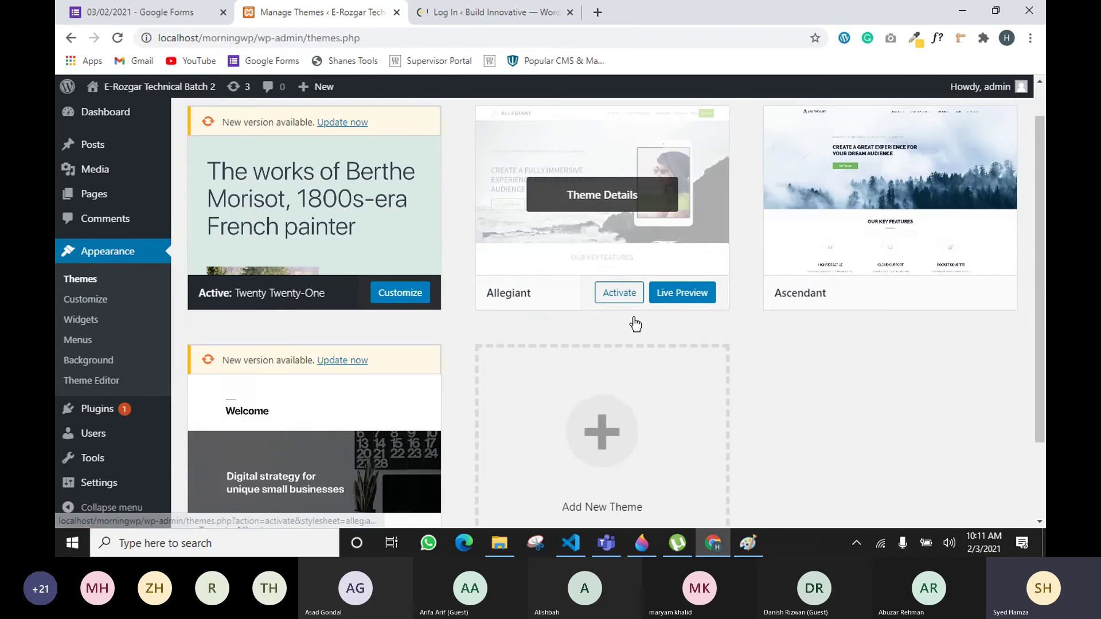
scroll(863, 195, "up", 1)
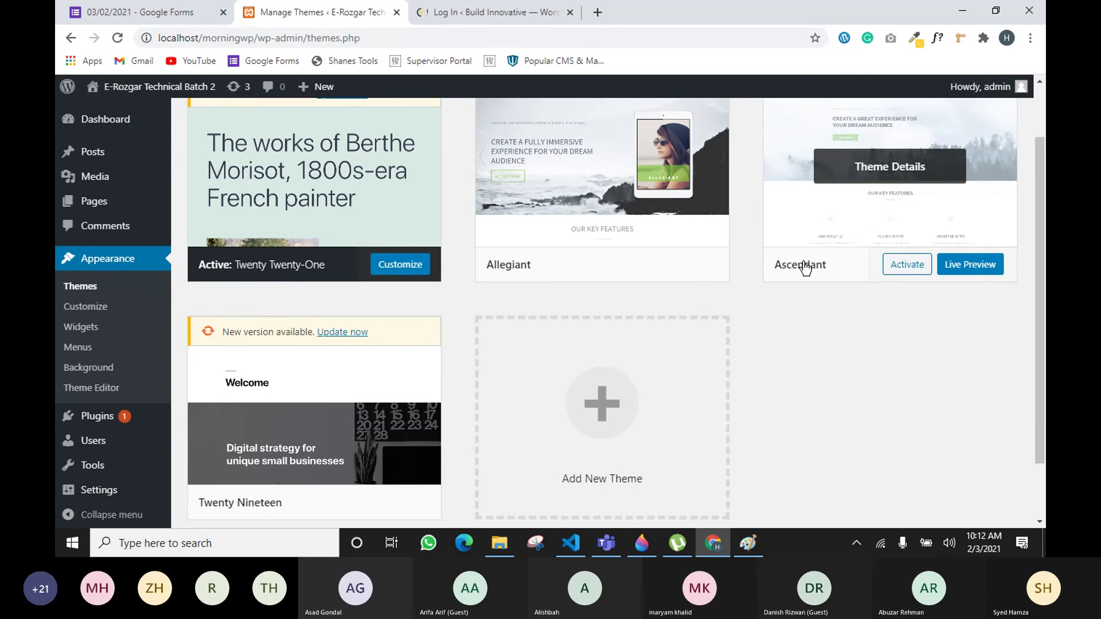
scroll(745, 281, "down", 1)
Step: Switch to File Explorer and open the themes folder inside morningwp's wp-content folder
left_click(500, 543)
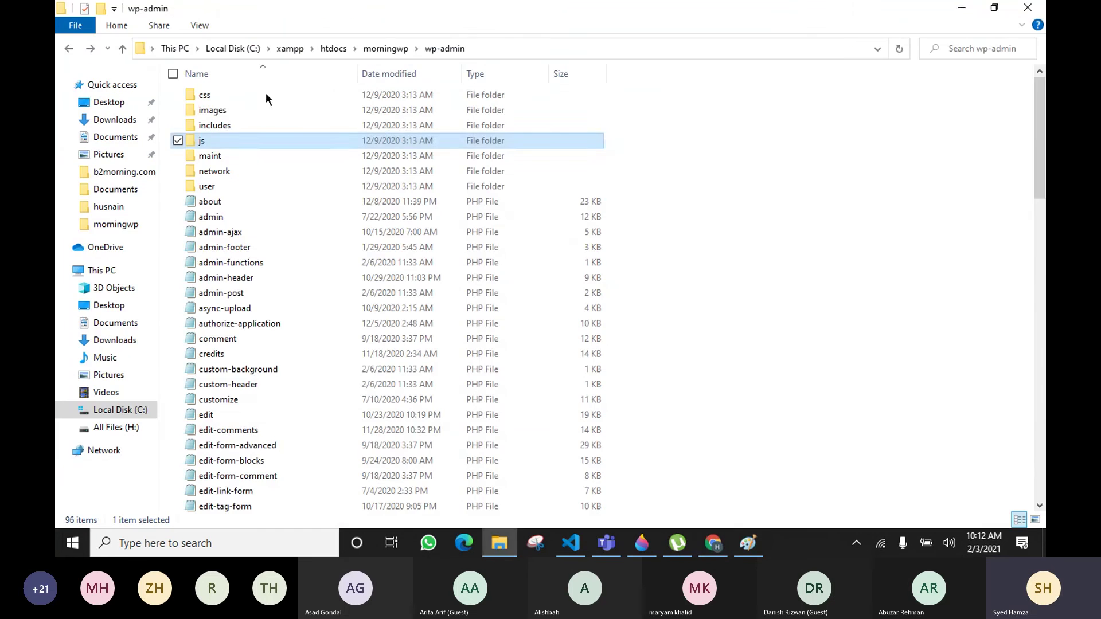
left_click(370, 49)
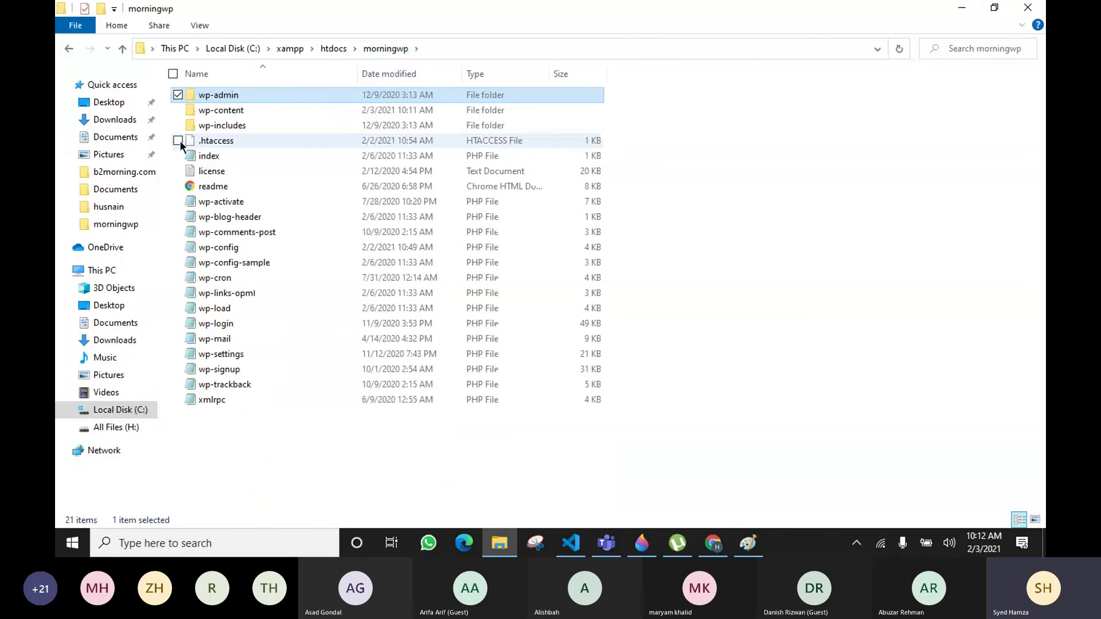
left_click(220, 112)
double_click(220, 112)
double_click(220, 111)
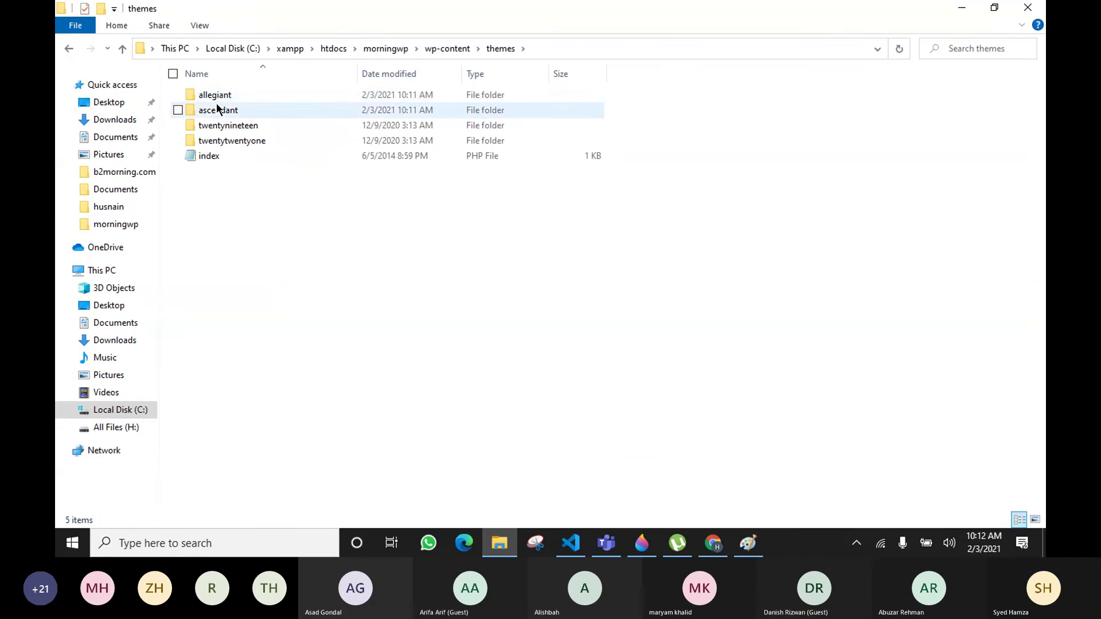
Step: Delete the allegiant and ascendant folders from the themes folder
left_click(218, 98)
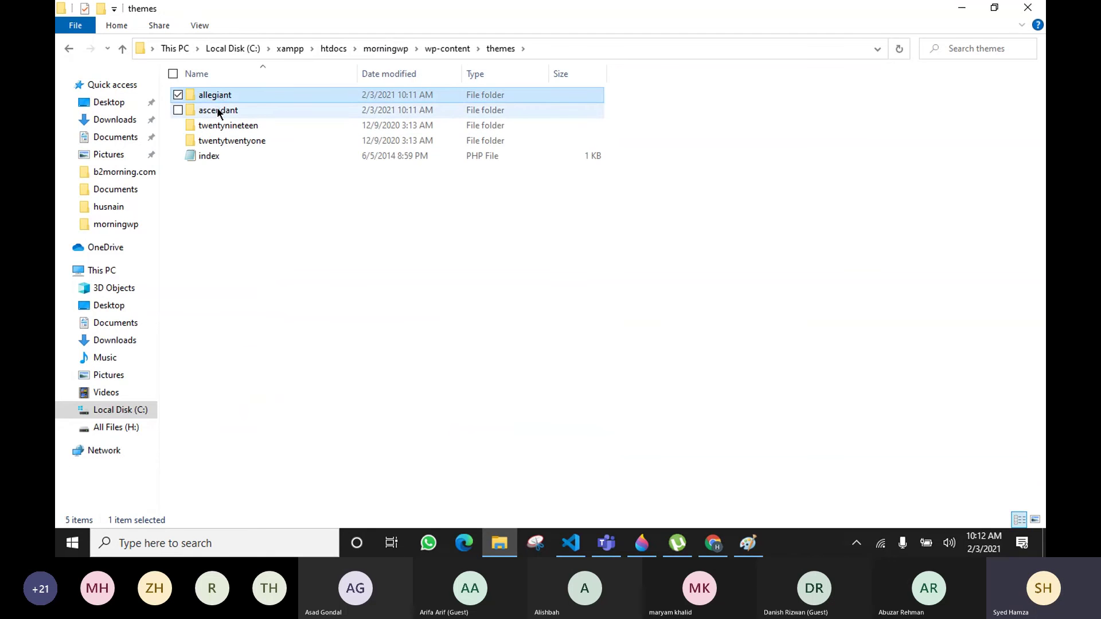
left_click(216, 107)
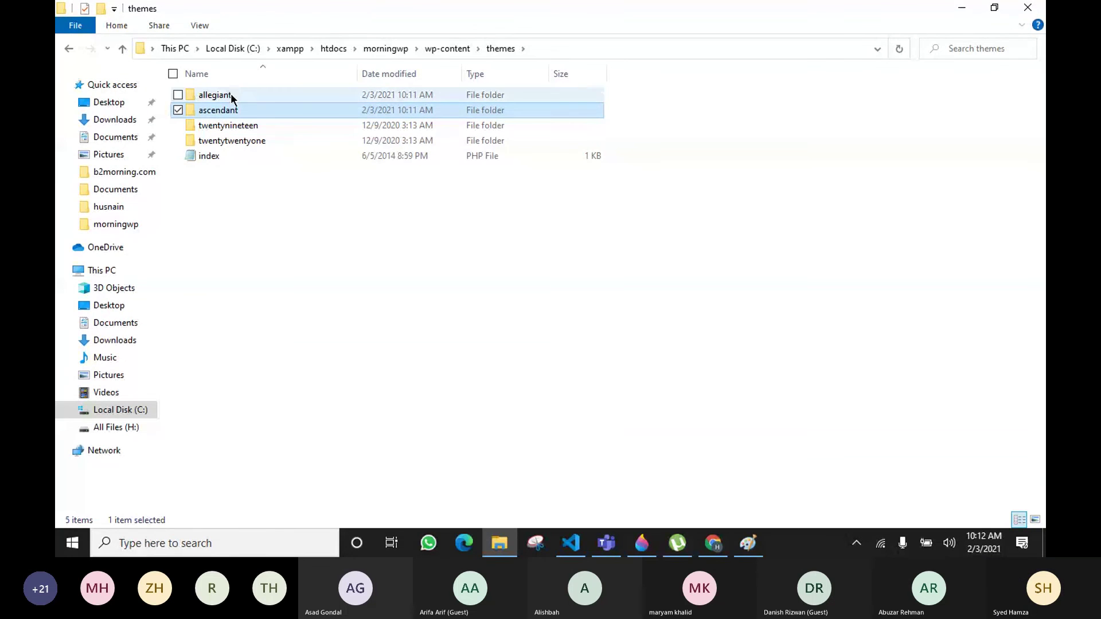
left_click(231, 94, "ctrl")
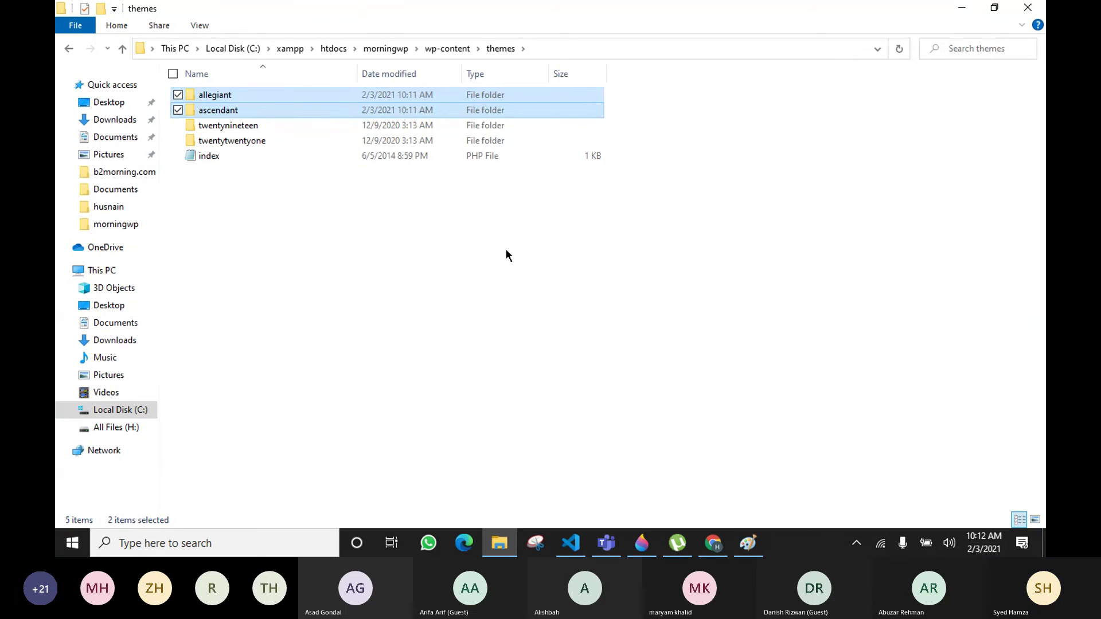
key("Delete")
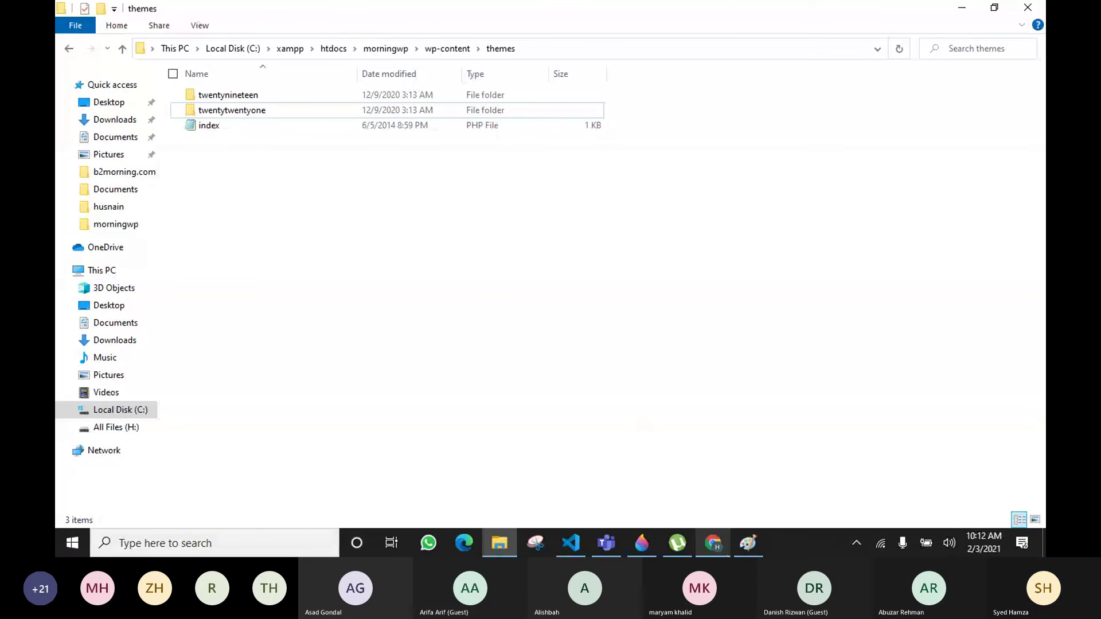
Step: Switch to the browser and reload the installed themes page to check which themes it lists
key("alt+Tab")
scroll(765, 227, "up", 4)
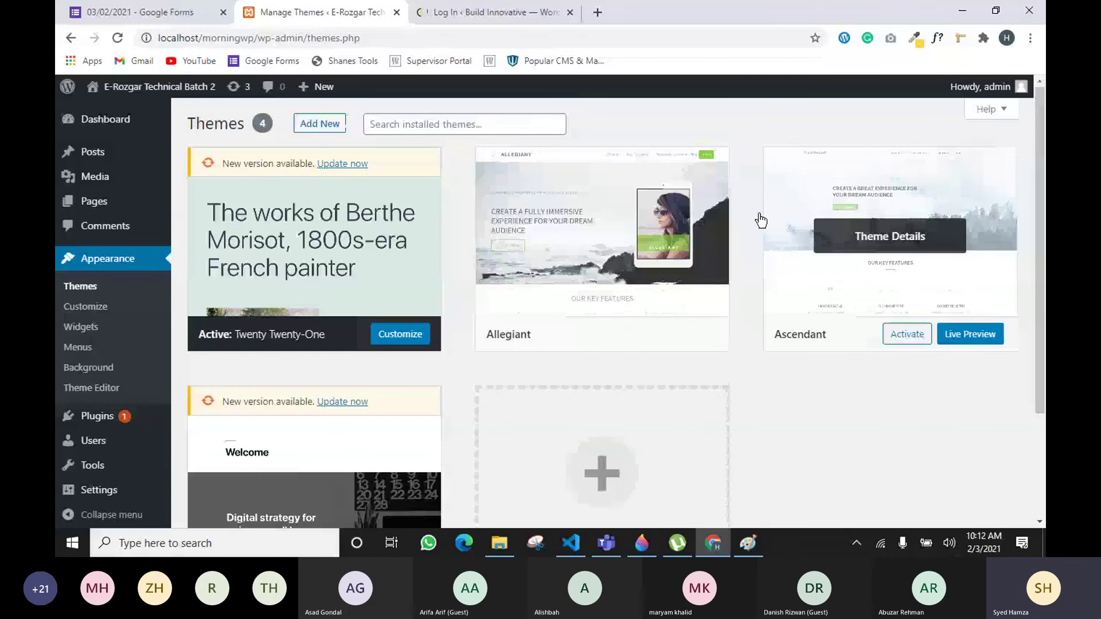
left_click(87, 288)
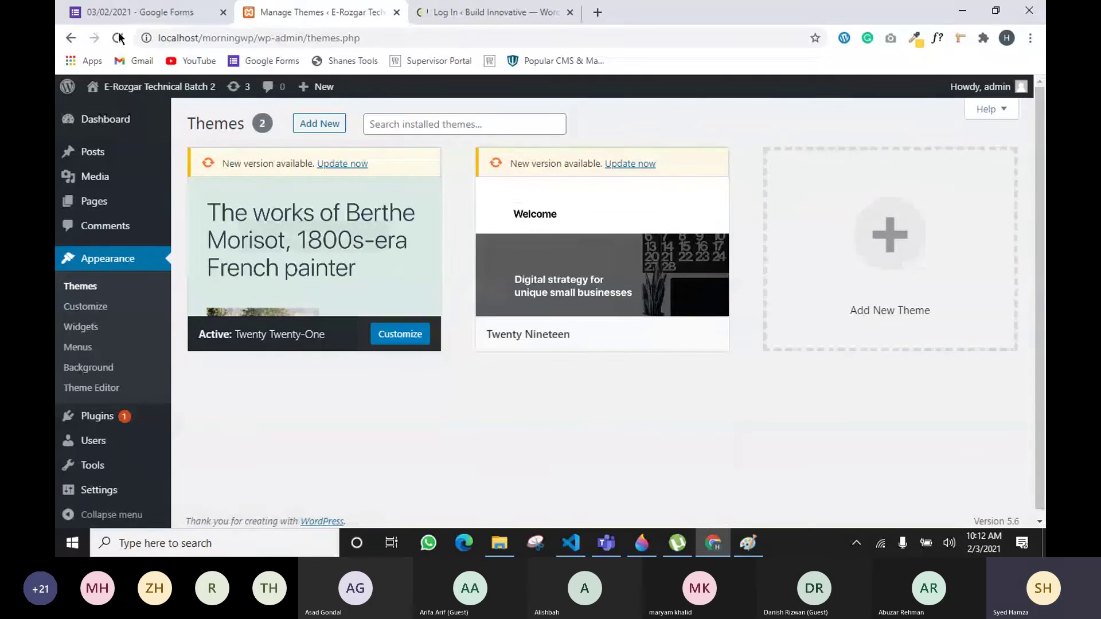
mouse_move(688, 270)
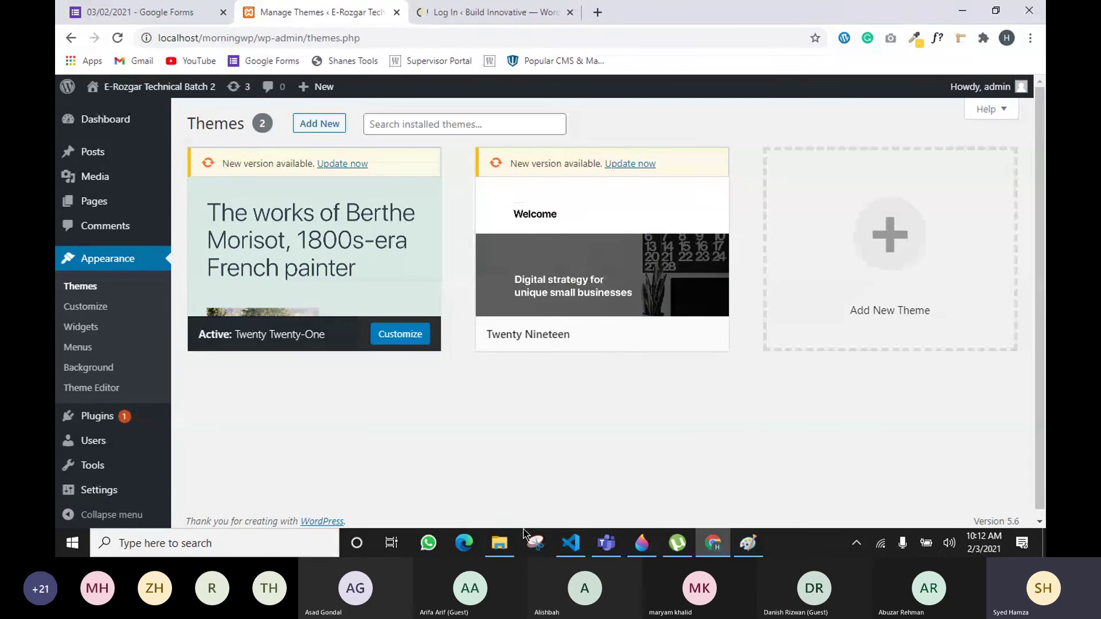
Step: Compare the themes folder in File Explorer with the installed themes page in the browser, and minimize File Explorer
left_click(499, 543)
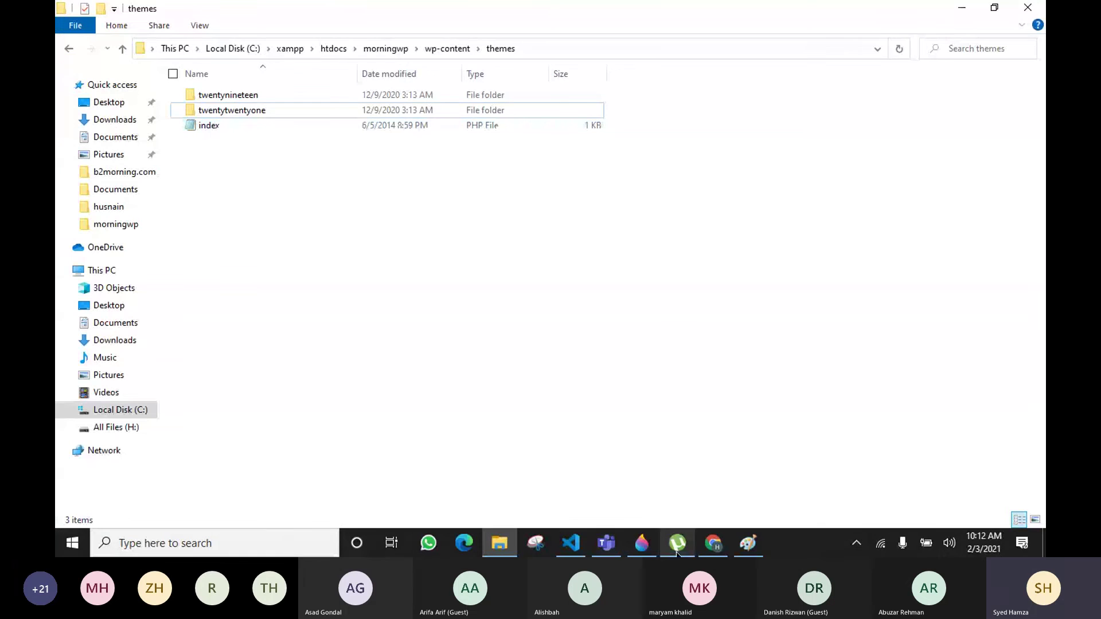
left_click(713, 543)
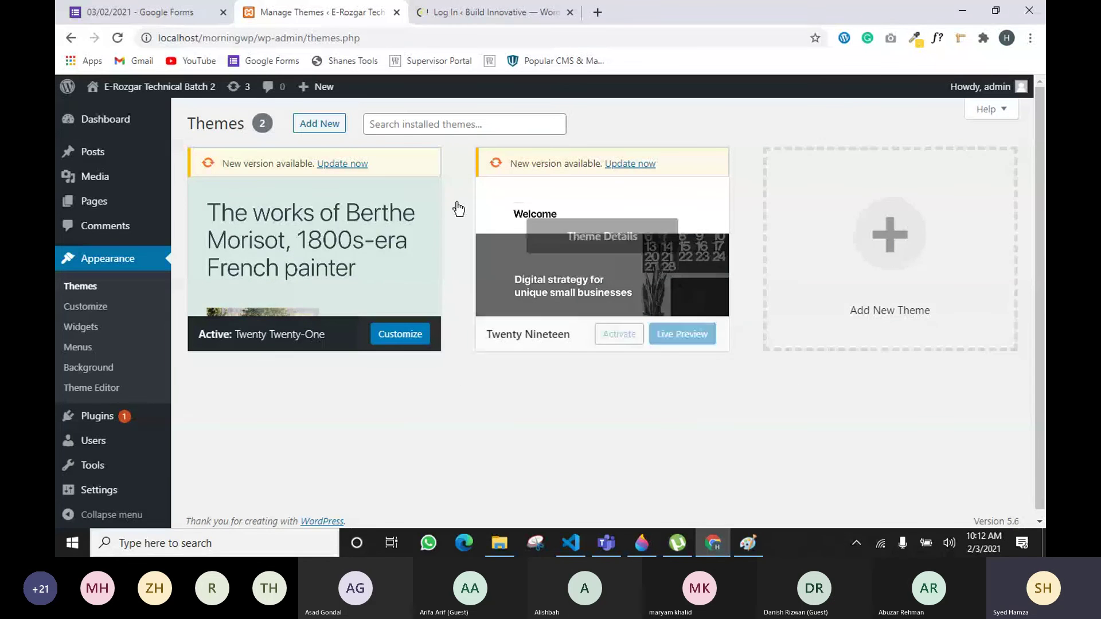
mouse_move(110, 189)
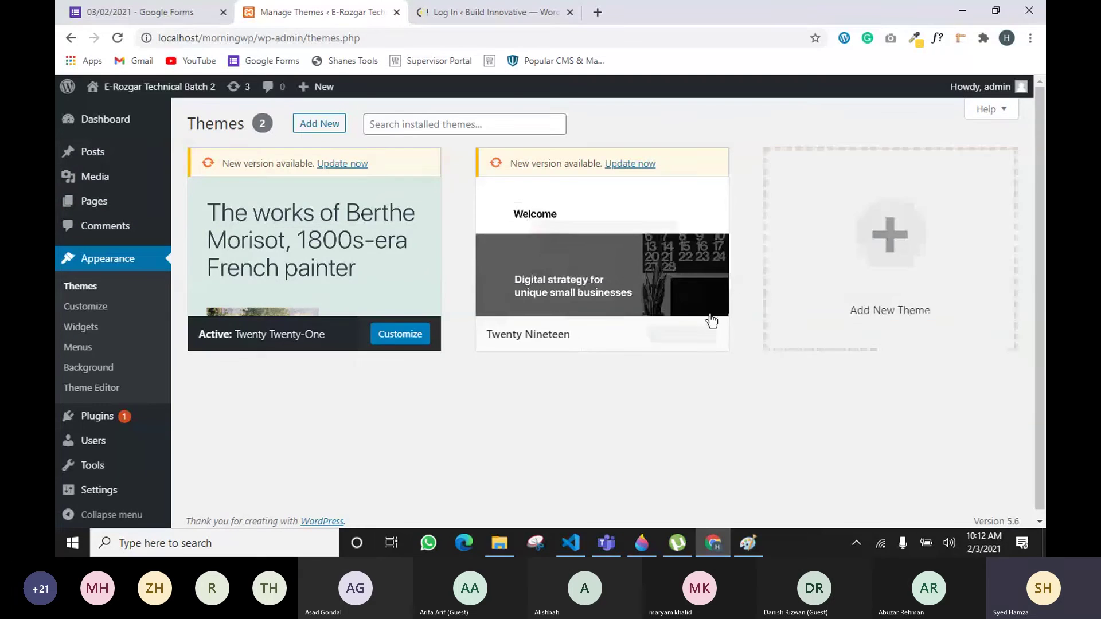
left_click(499, 543)
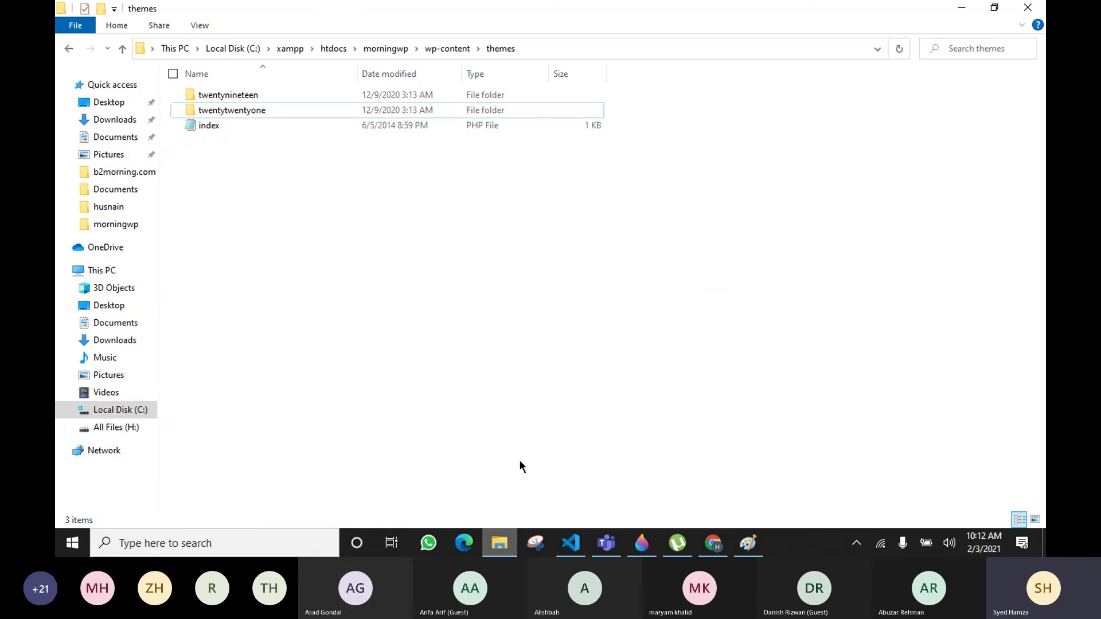
left_click(961, 7)
Step: Bring File Explorer back, go up to wp-content and open its plugins folder
left_click(501, 544)
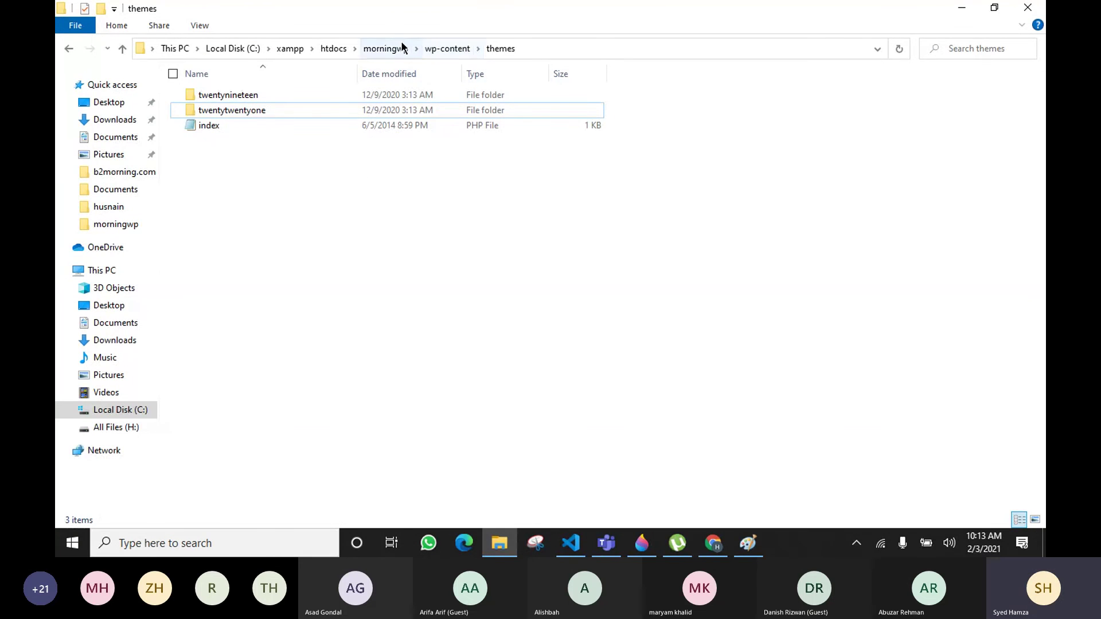
left_click(441, 48)
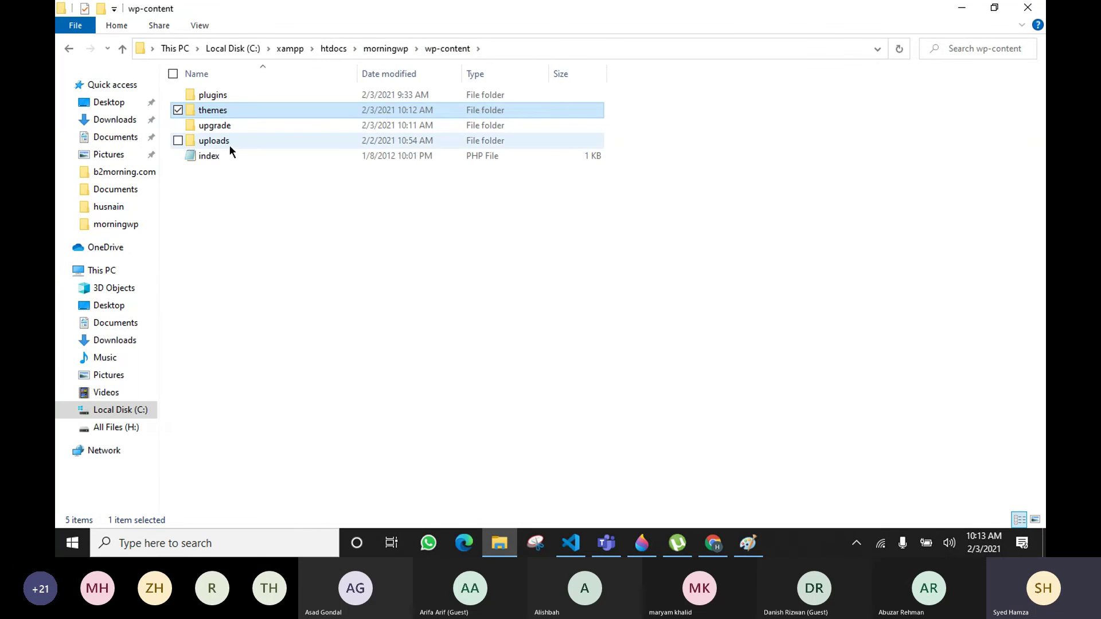
double_click(221, 99)
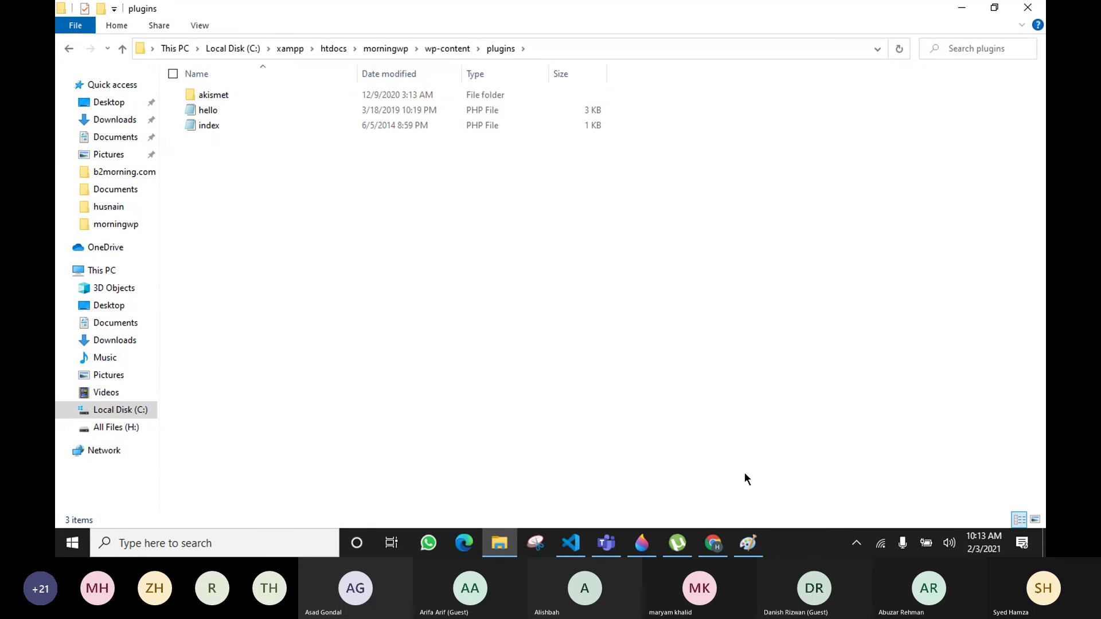
Step: Switch to the browser, open the installed plugins page and activate Akismet Anti-Spam
left_click(714, 543)
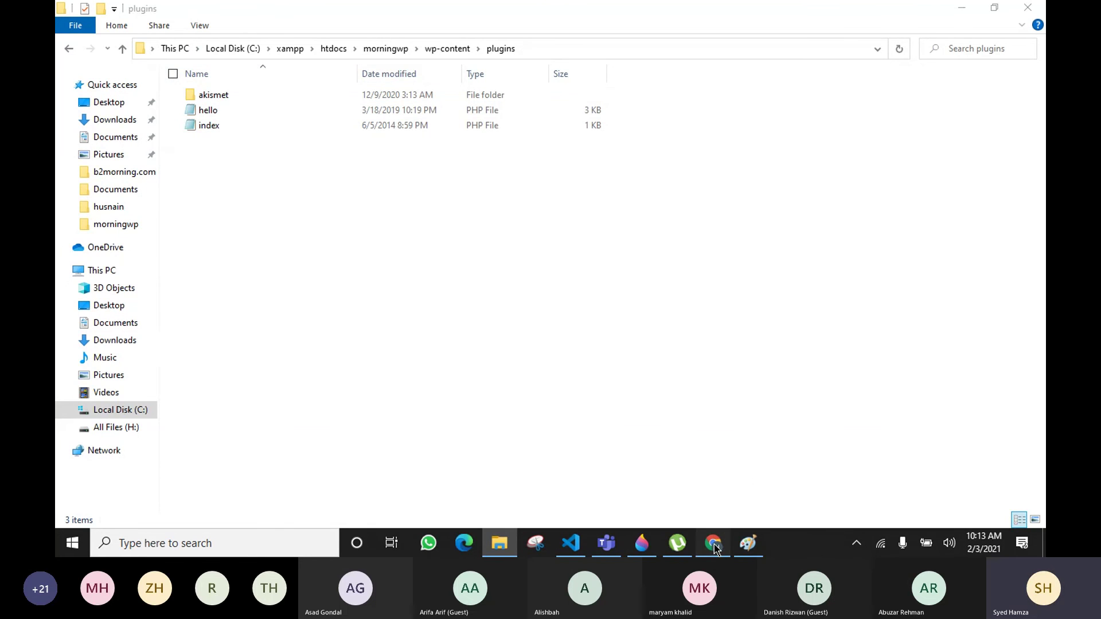
left_click(108, 423)
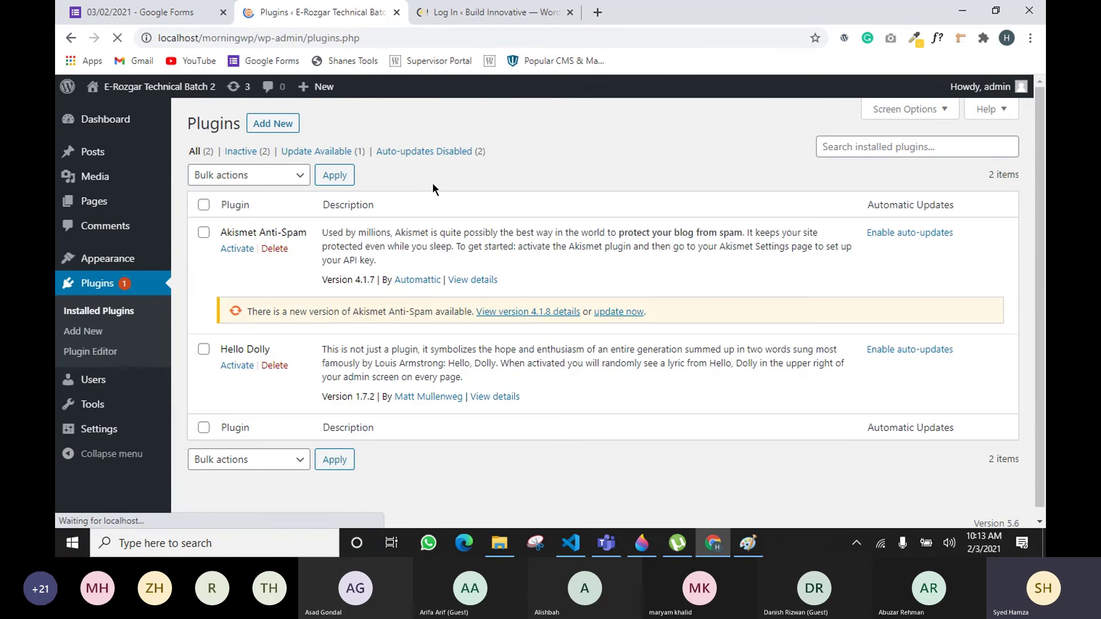
left_click(244, 248)
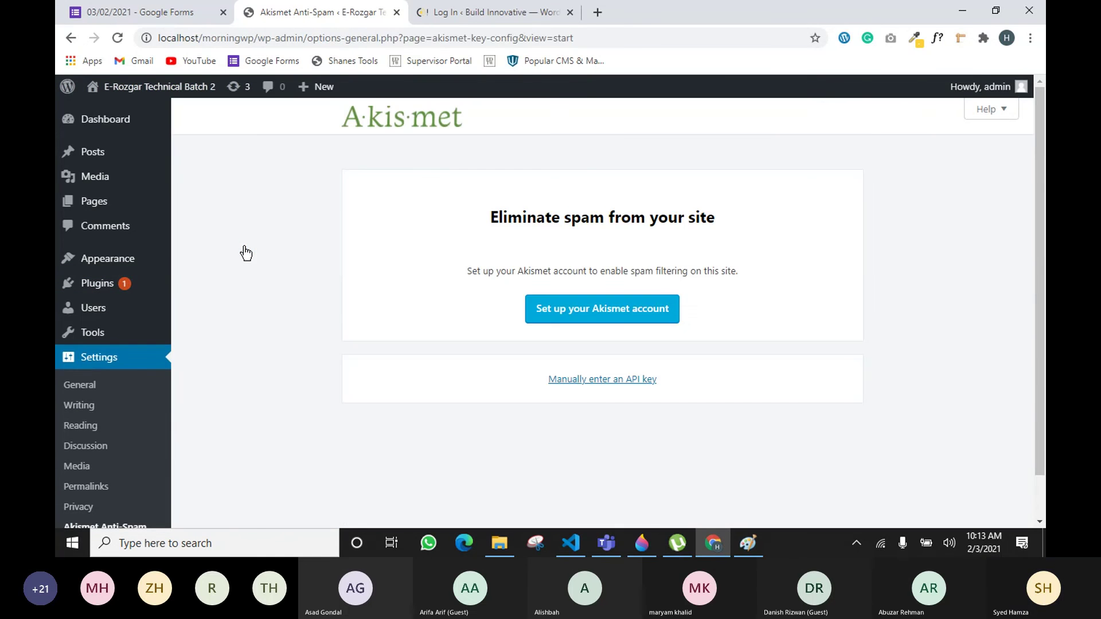
scroll(92, 309, "down", 1)
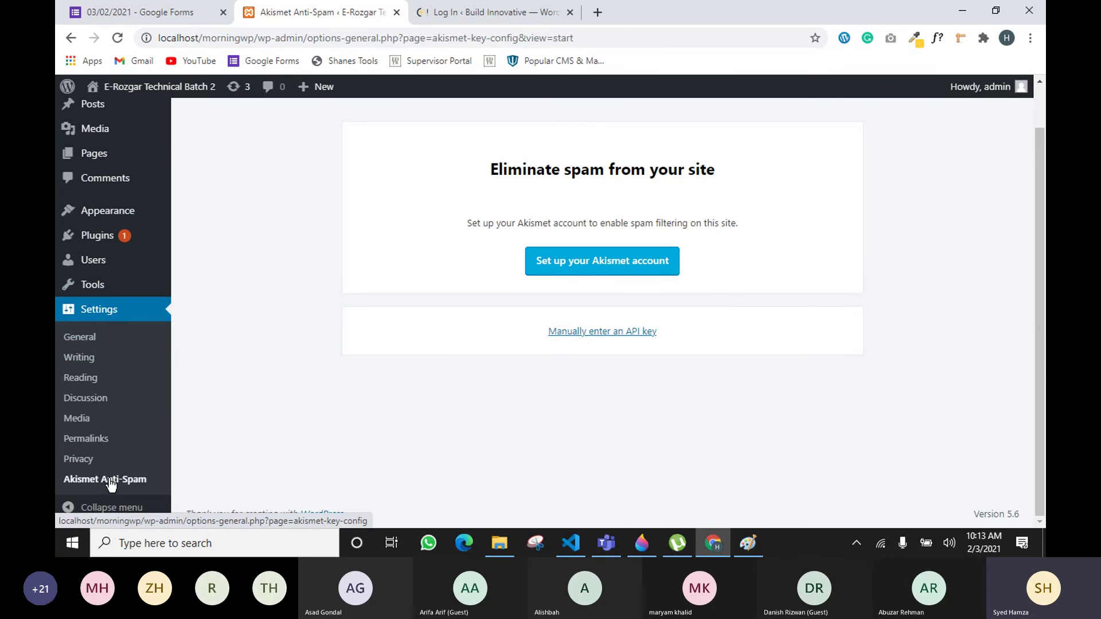
scroll(120, 175, "up", 1)
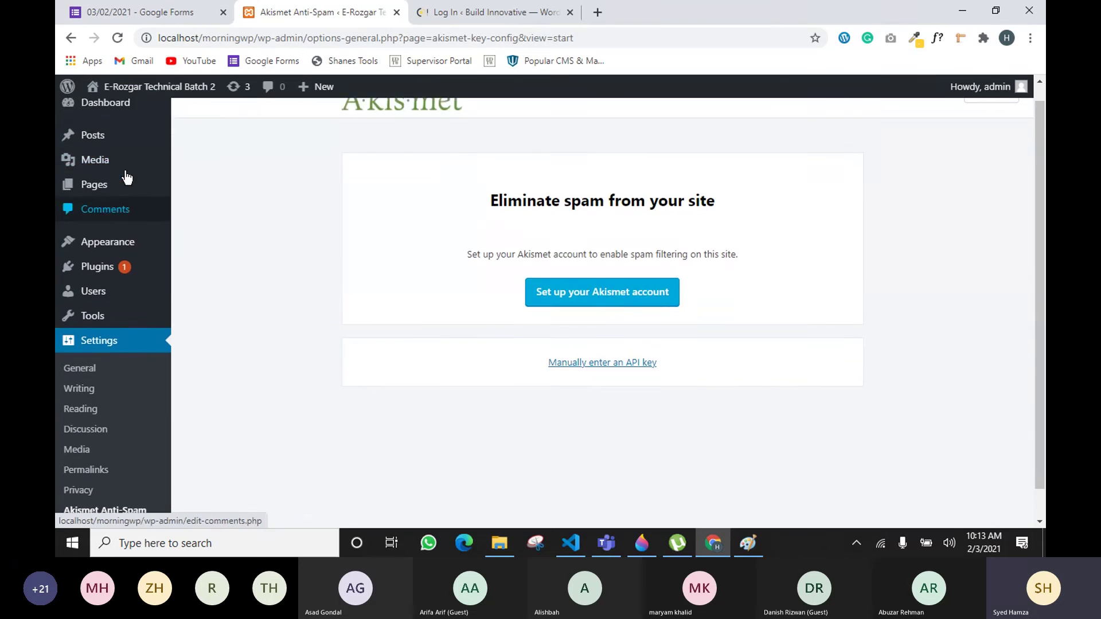
Step: Open the dashboard home and examine the Settings submenu for the entry added by the Akismet plugin
left_click(100, 132)
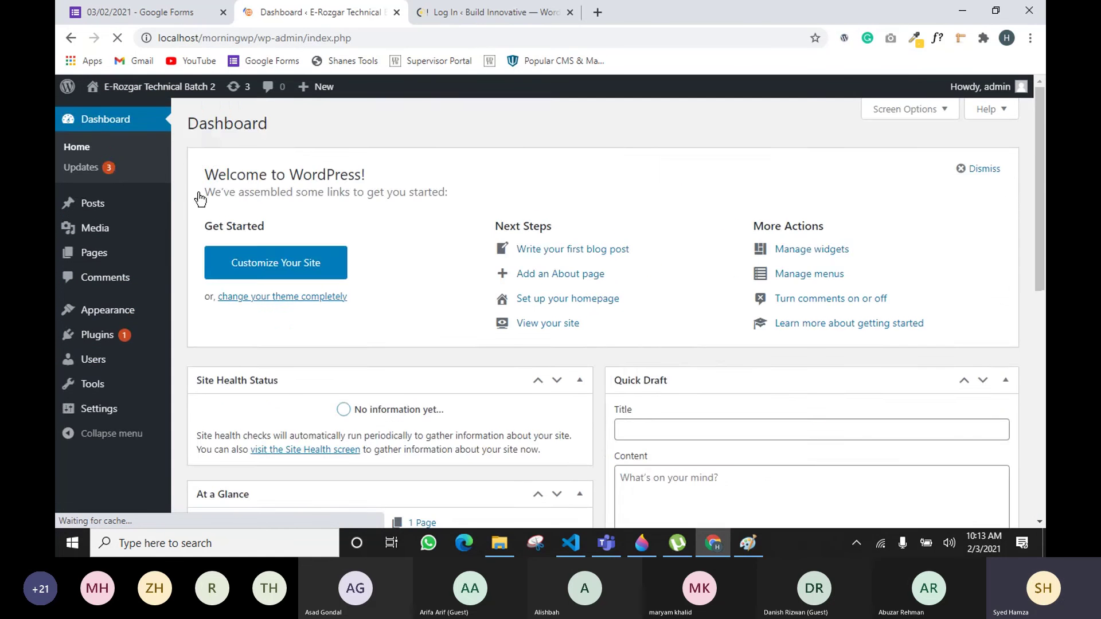
scroll(453, 235, "down", 3)
scroll(453, 235, "down", 4)
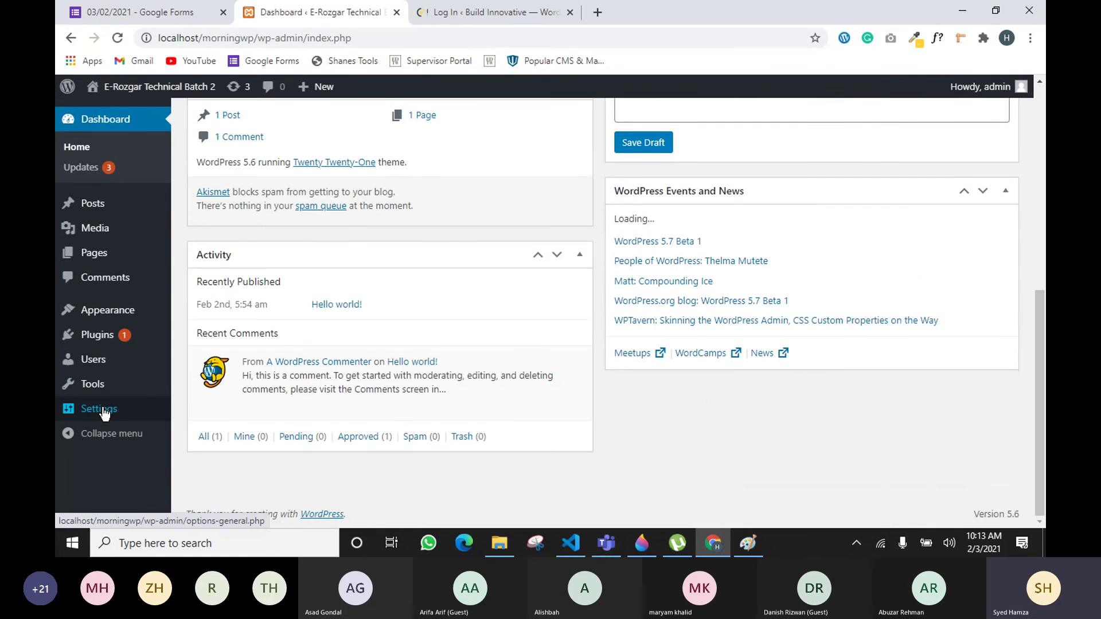
mouse_move(103, 412)
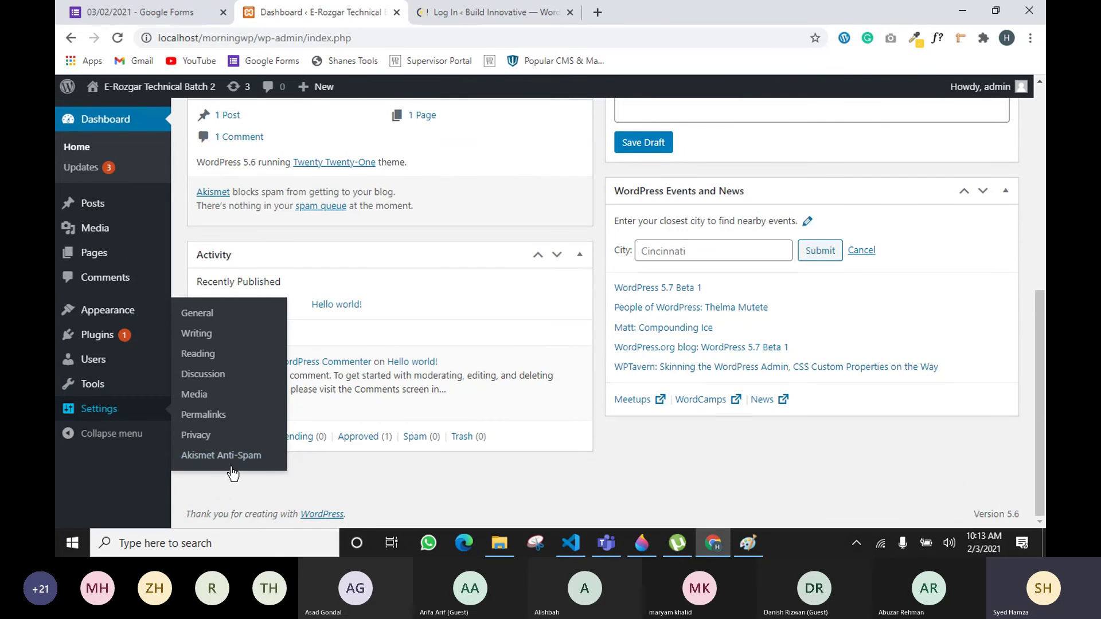
scroll(458, 277, "up", 6)
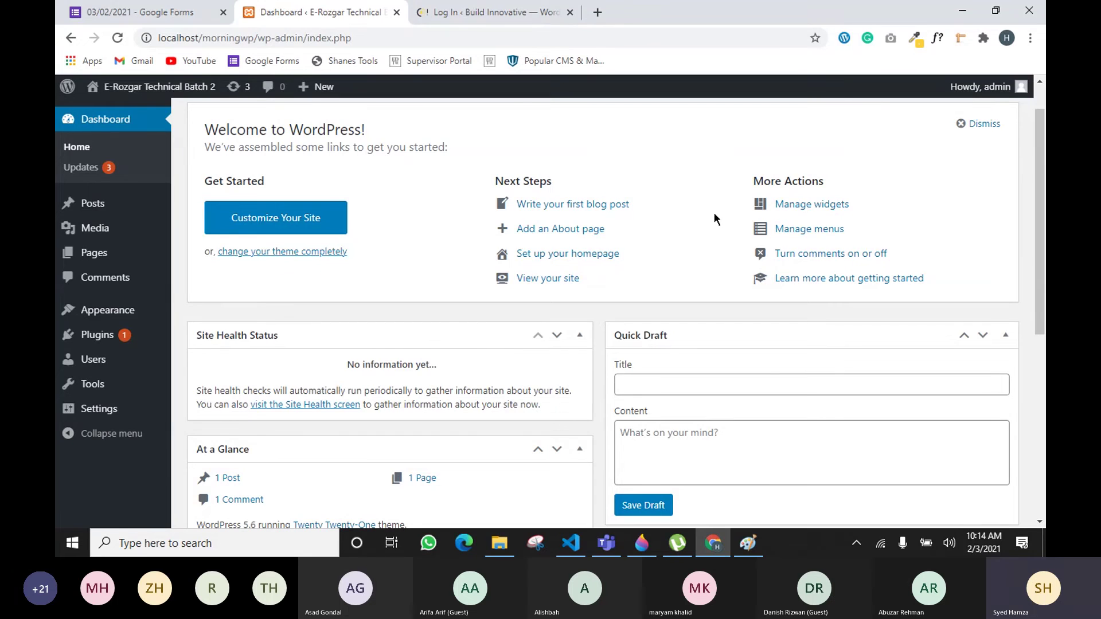
Step: Switch to File Explorer and rename the akismet folder in wp-content's plugins folder as akismet_
left_click(499, 543)
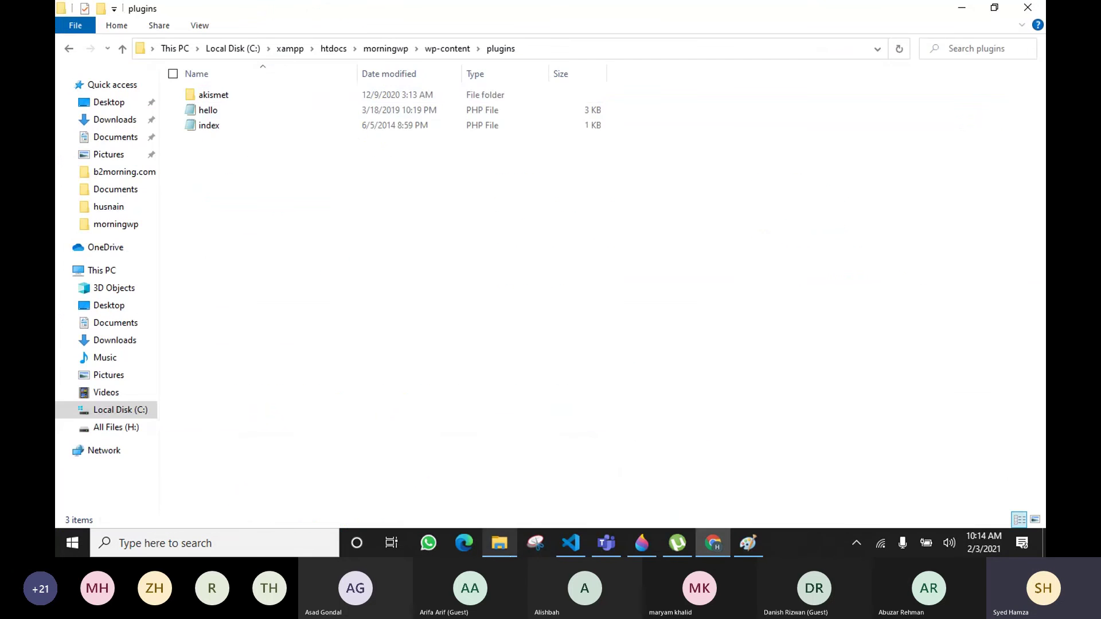
left_click(211, 100)
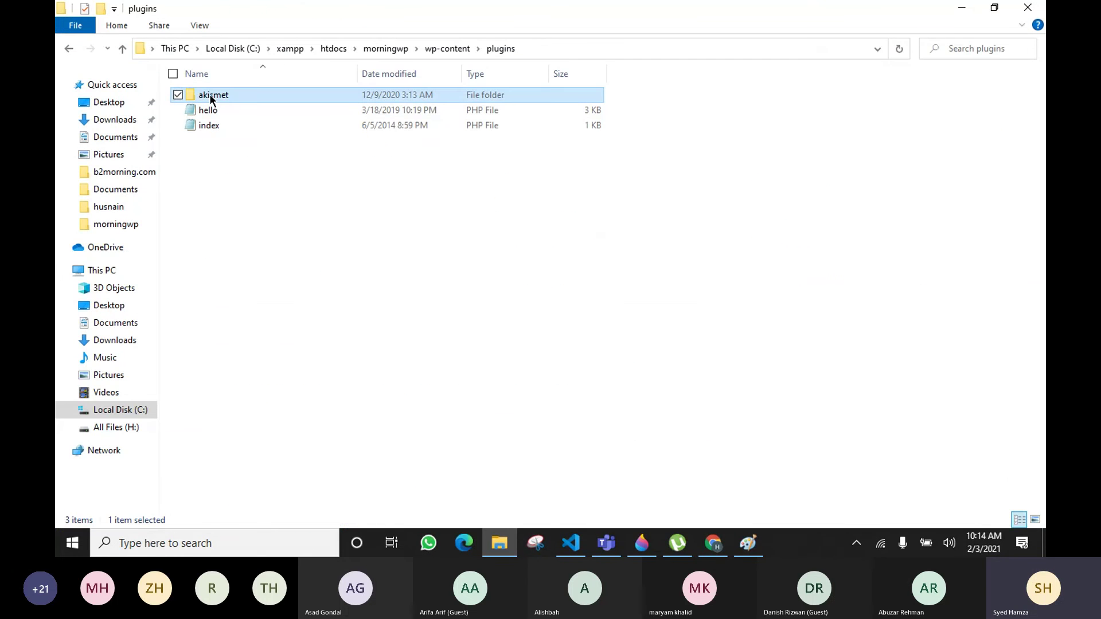
left_click(443, 51)
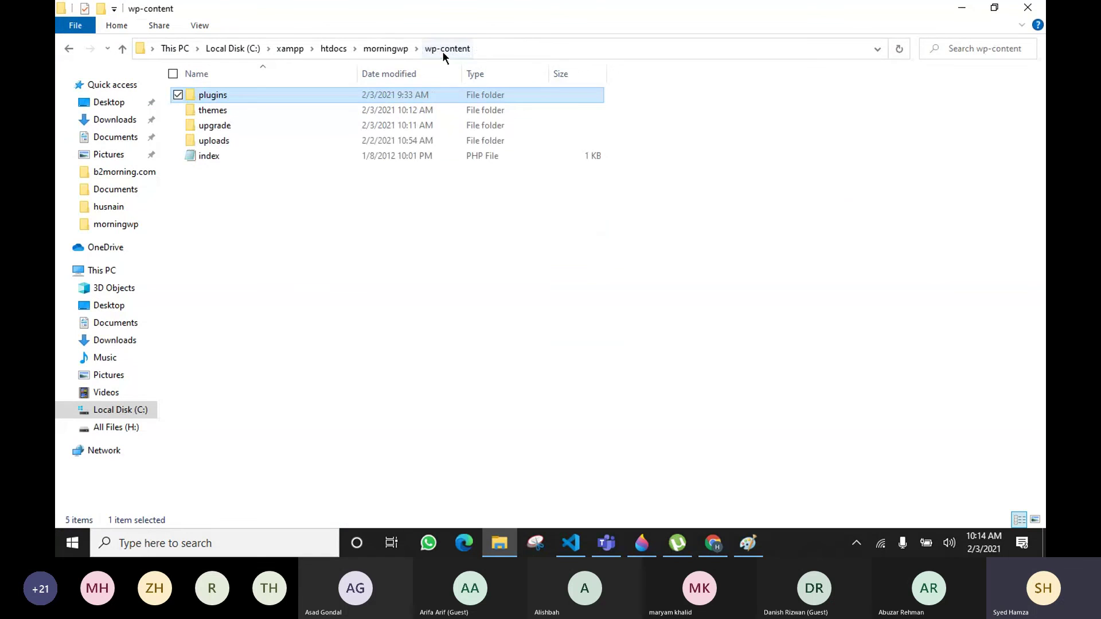
left_click(397, 53)
double_click(224, 107)
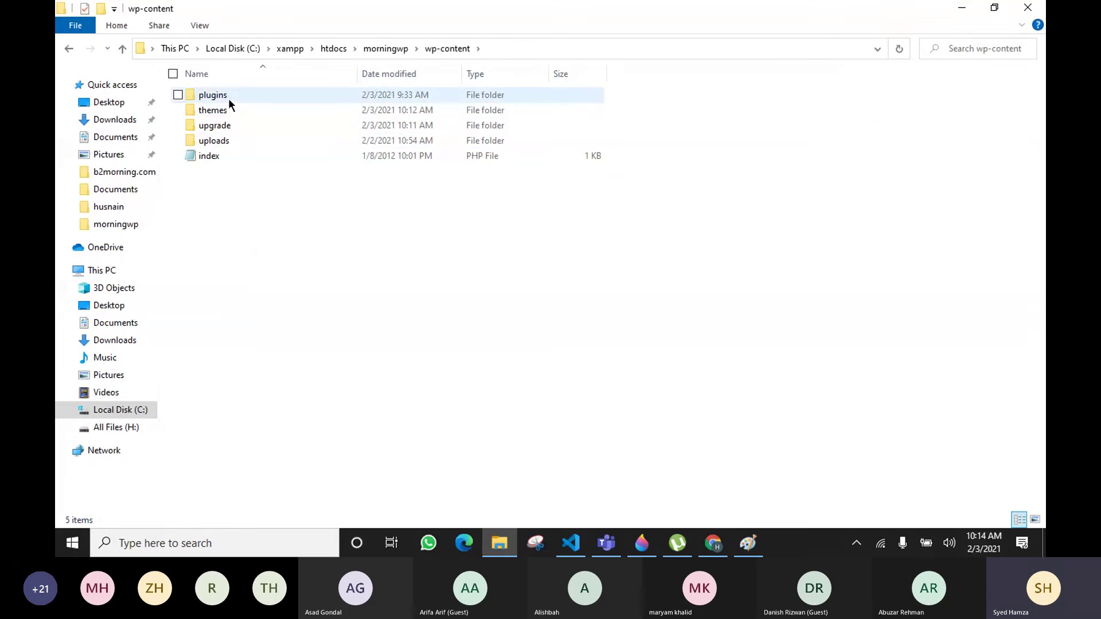
double_click(228, 98)
left_click(228, 98)
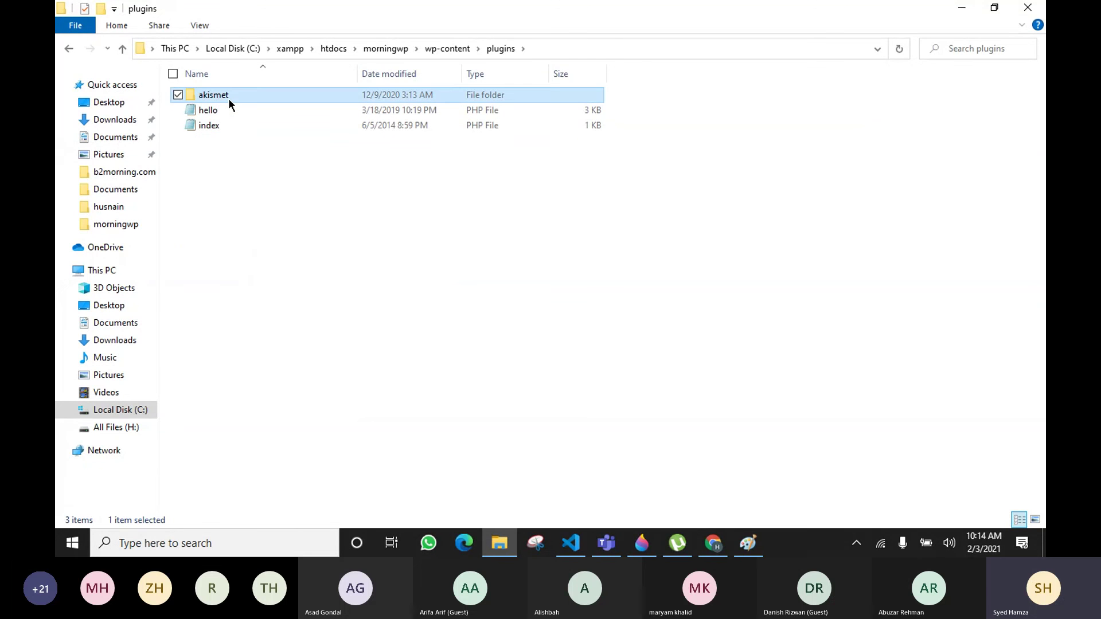
left_click(228, 98)
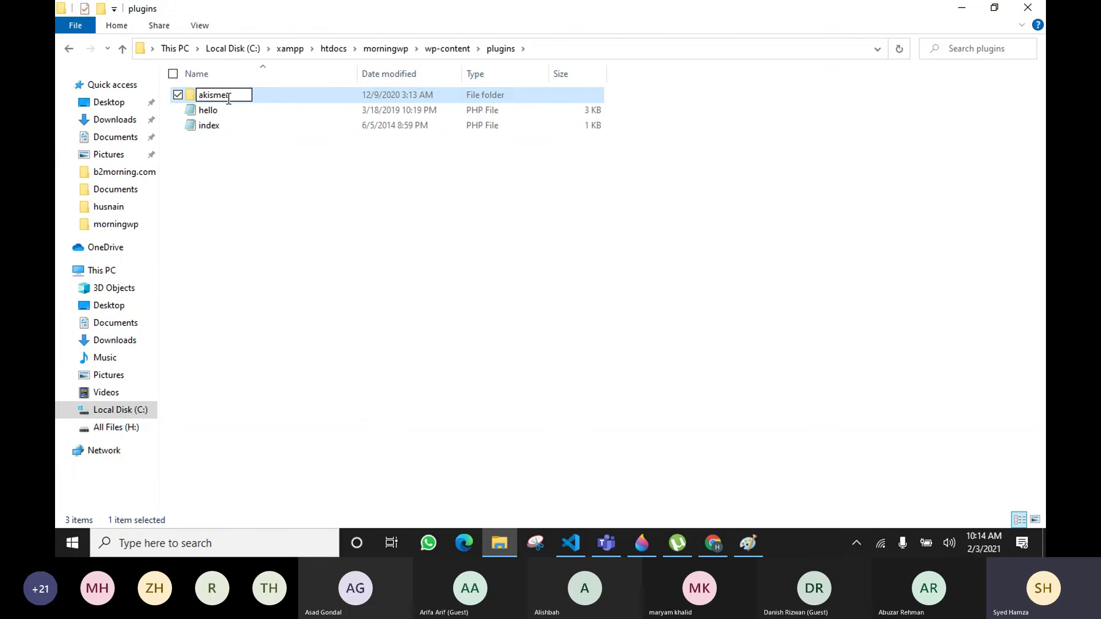
type("_")
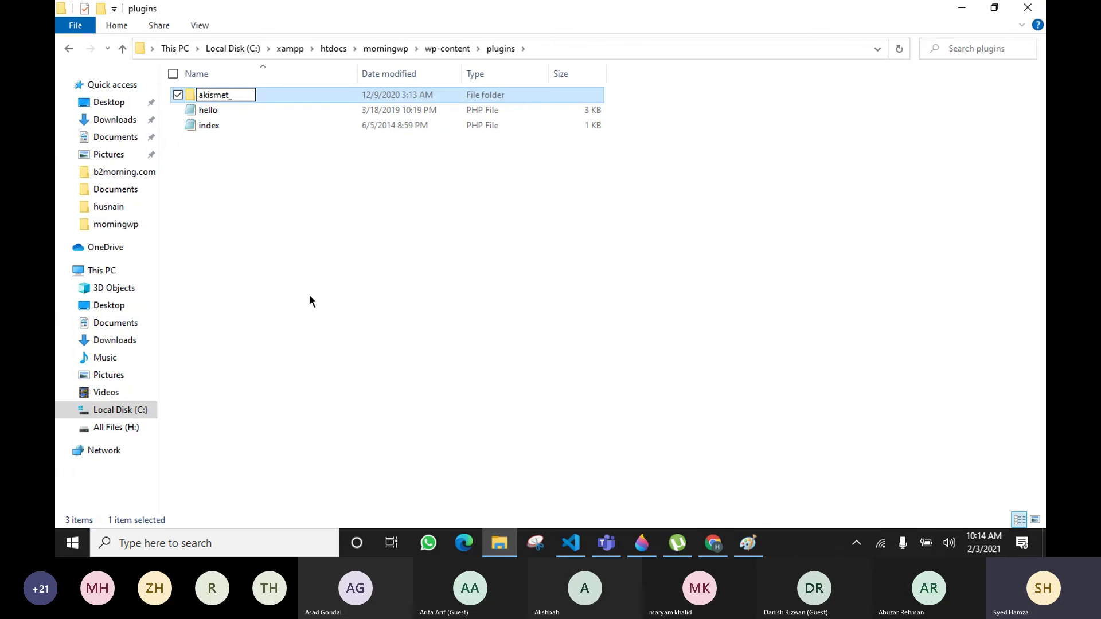
left_click(308, 294)
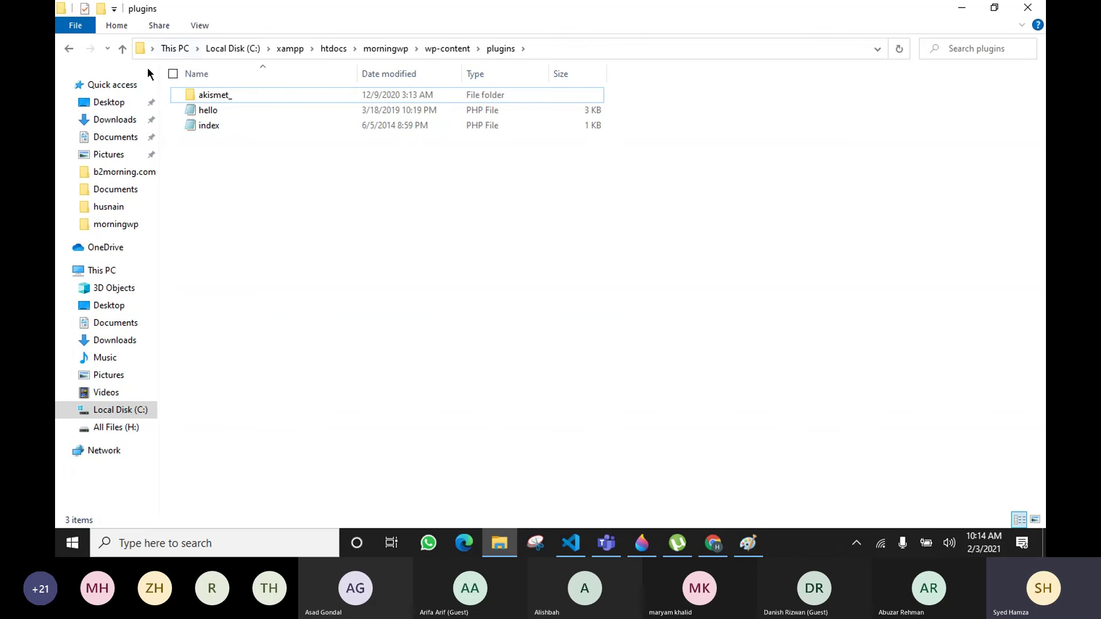
Step: Return to the browser, open the installed plugins page and reactivate Akismet Anti-Spam from the renamed folder
left_click(713, 542)
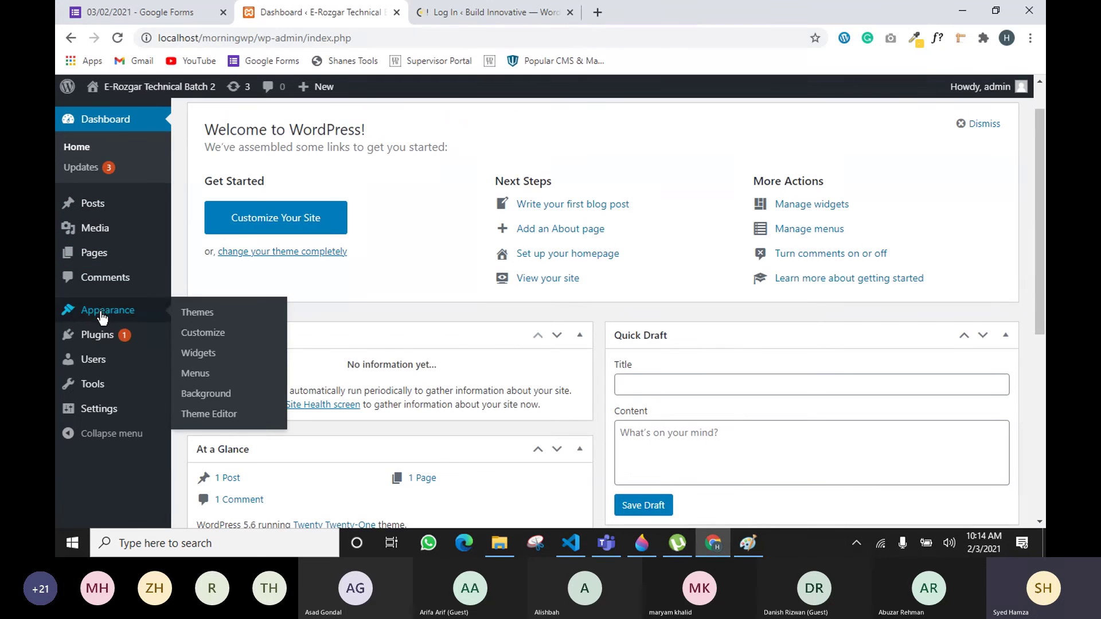
left_click(103, 338)
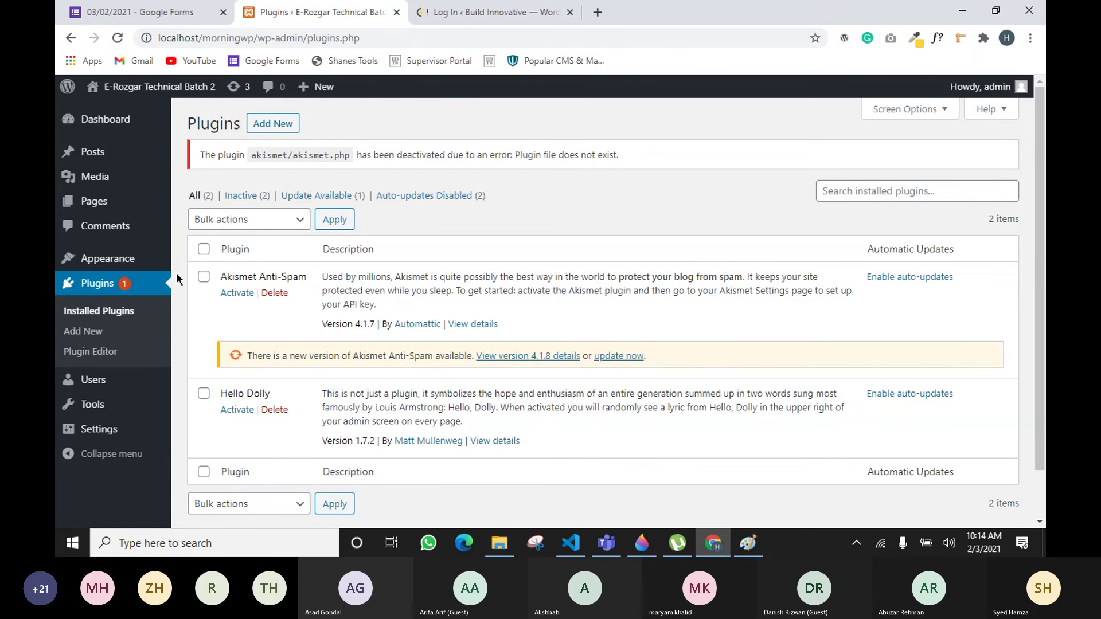
left_click(237, 292)
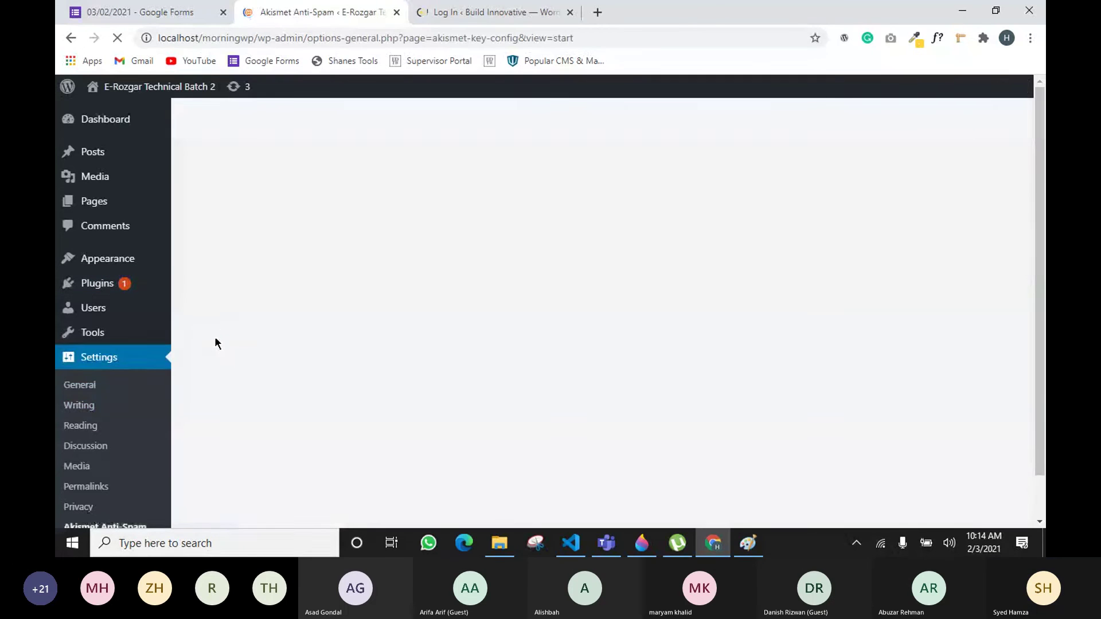
scroll(272, 186, "down", 1)
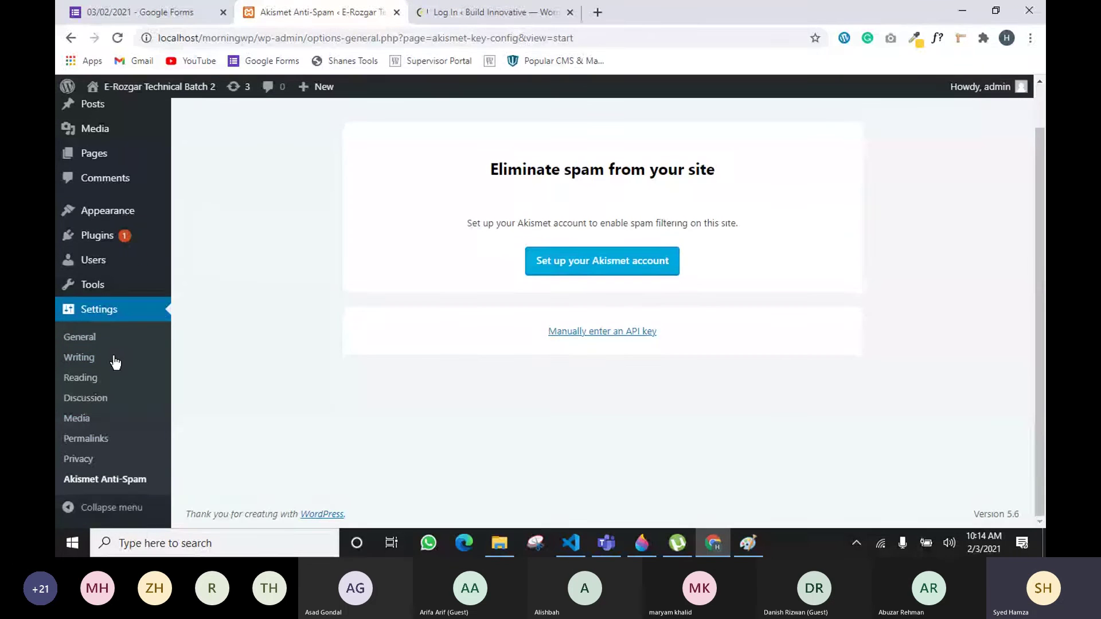
Step: View the General Settings and Comments pages, and return to the installed plugins list to check Akismet's status
left_click(98, 312)
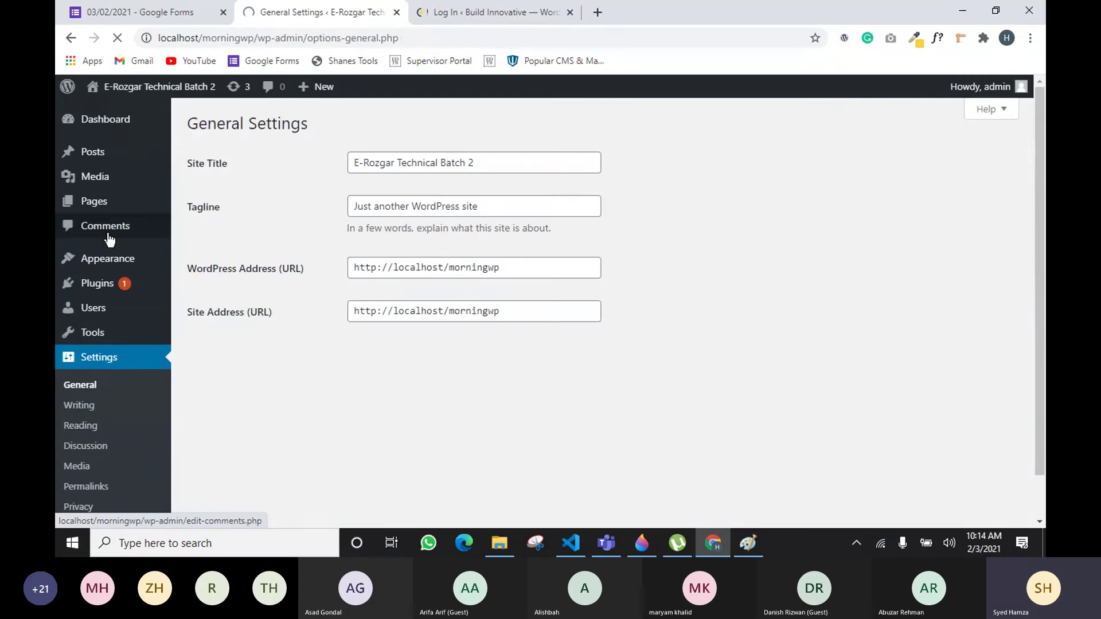
left_click(72, 228)
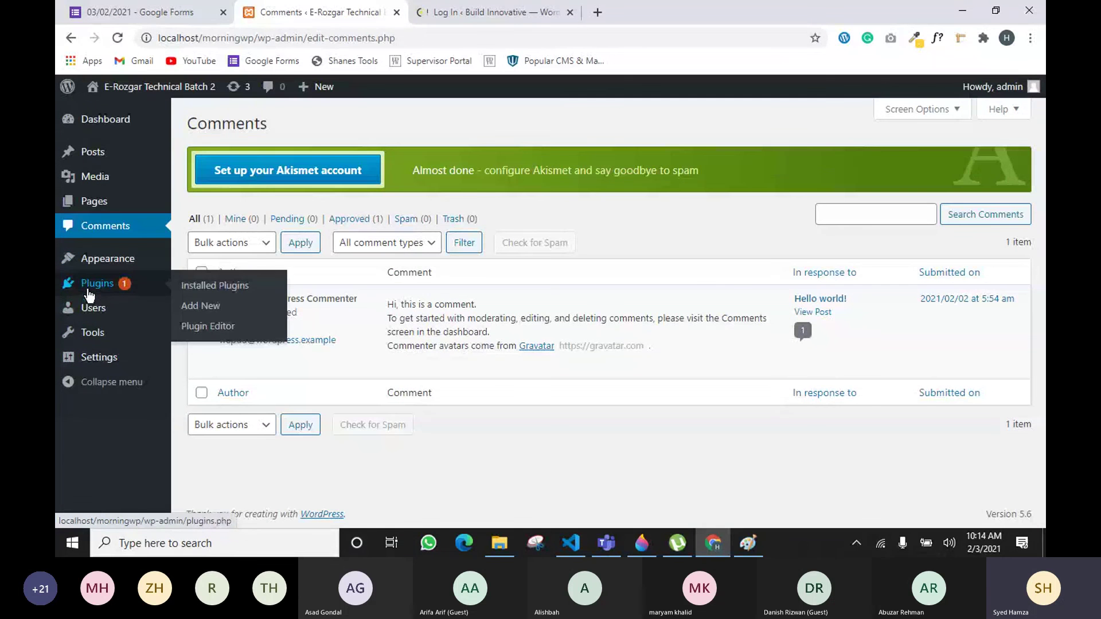
left_click(97, 287)
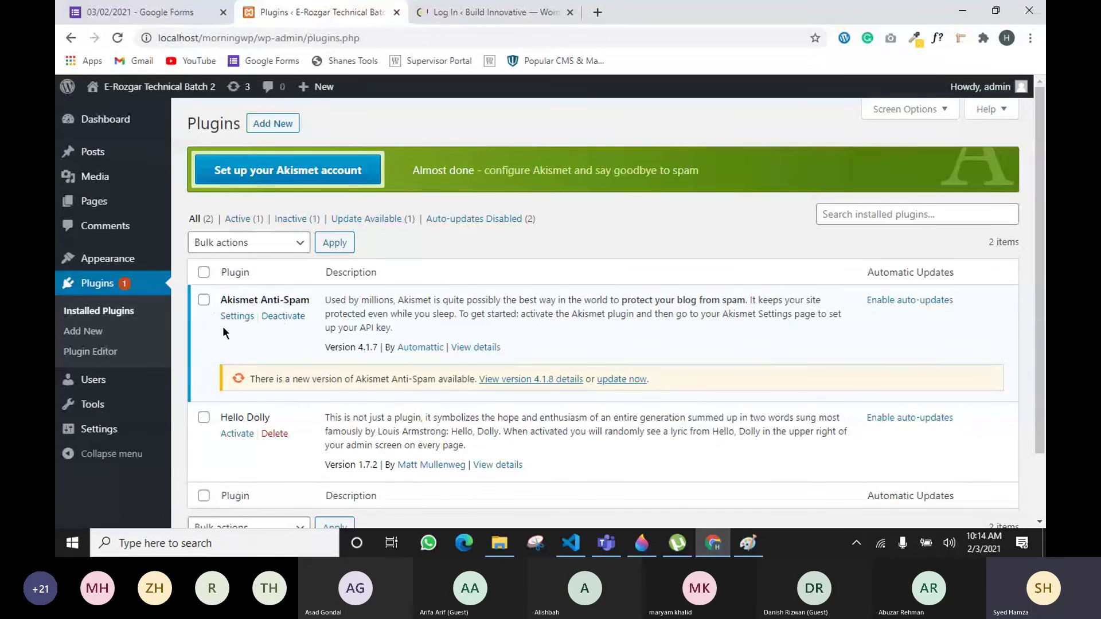
Step: Switch to File Explorer and rename the akismet_ folder back to akismet
left_click(499, 543)
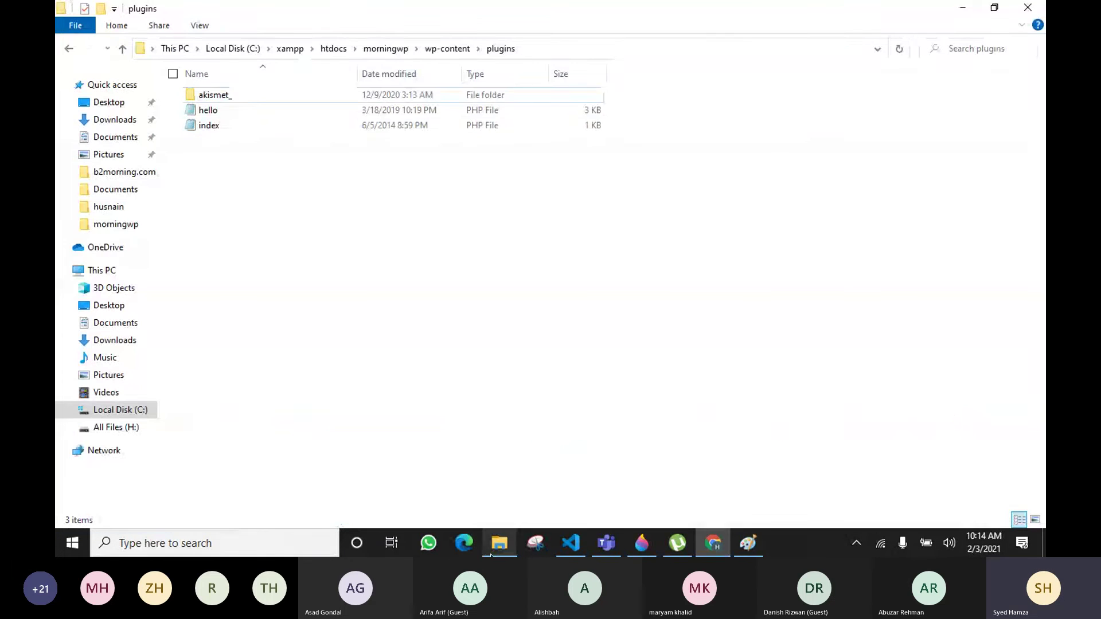
left_click(225, 92)
left_click(225, 92)
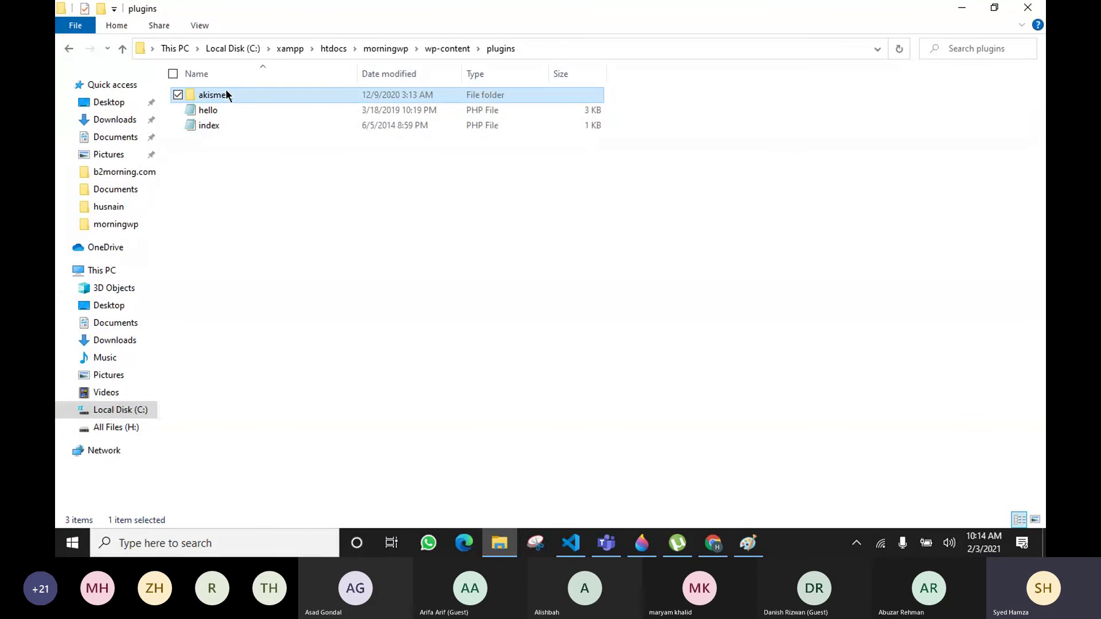
key("End")
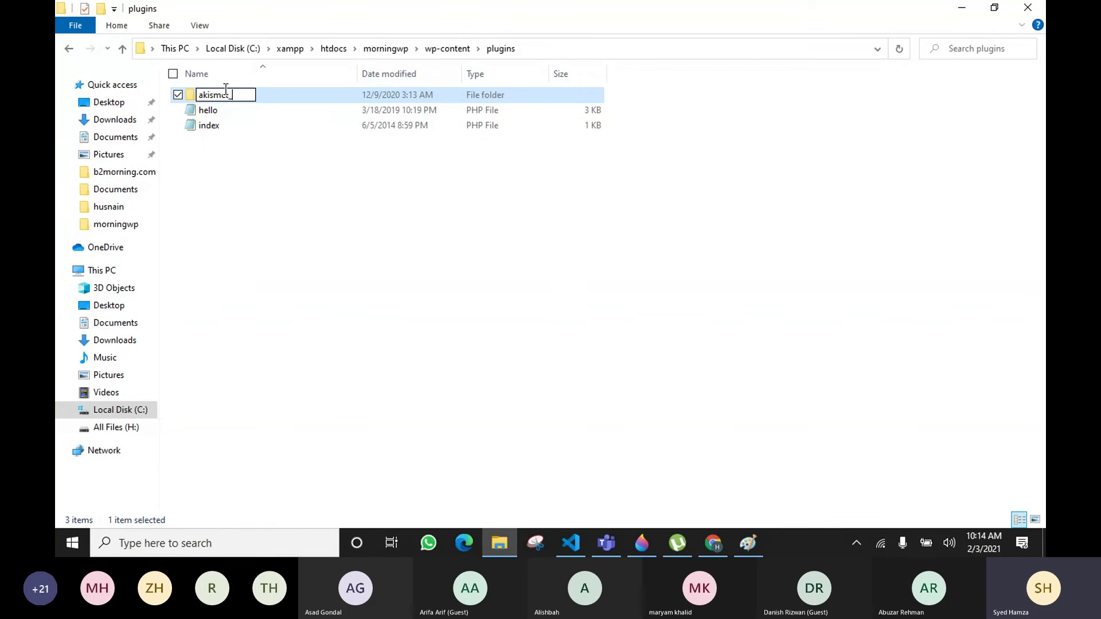
left_click(332, 235)
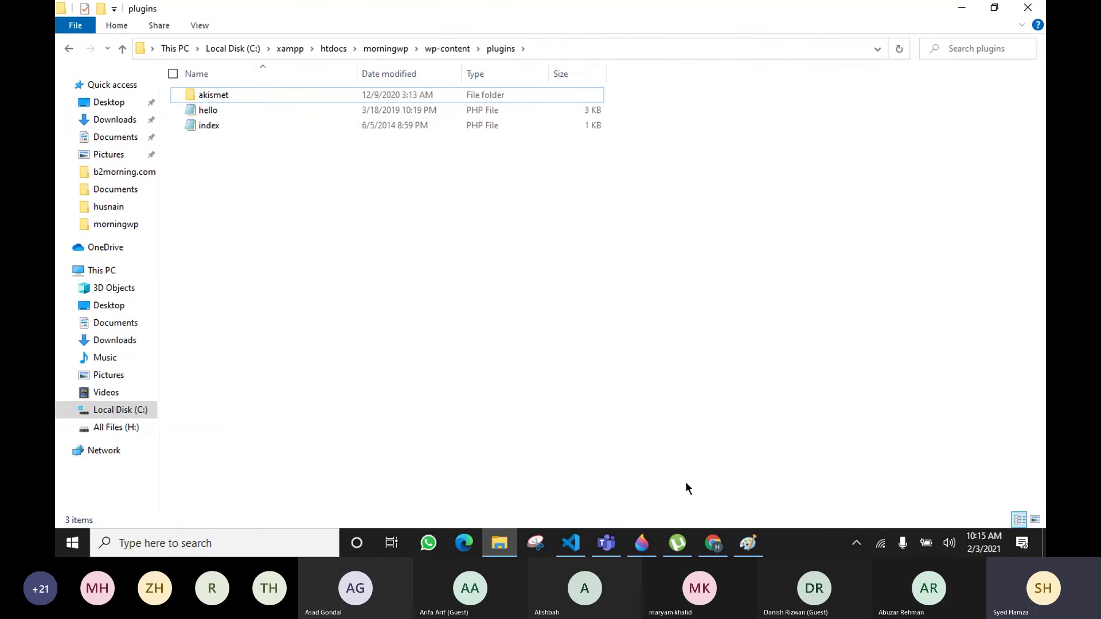
Step: Reload the installed plugins page in the browser to check Akismet's status, and return to the plugins folder in File Explorer
left_click(714, 545)
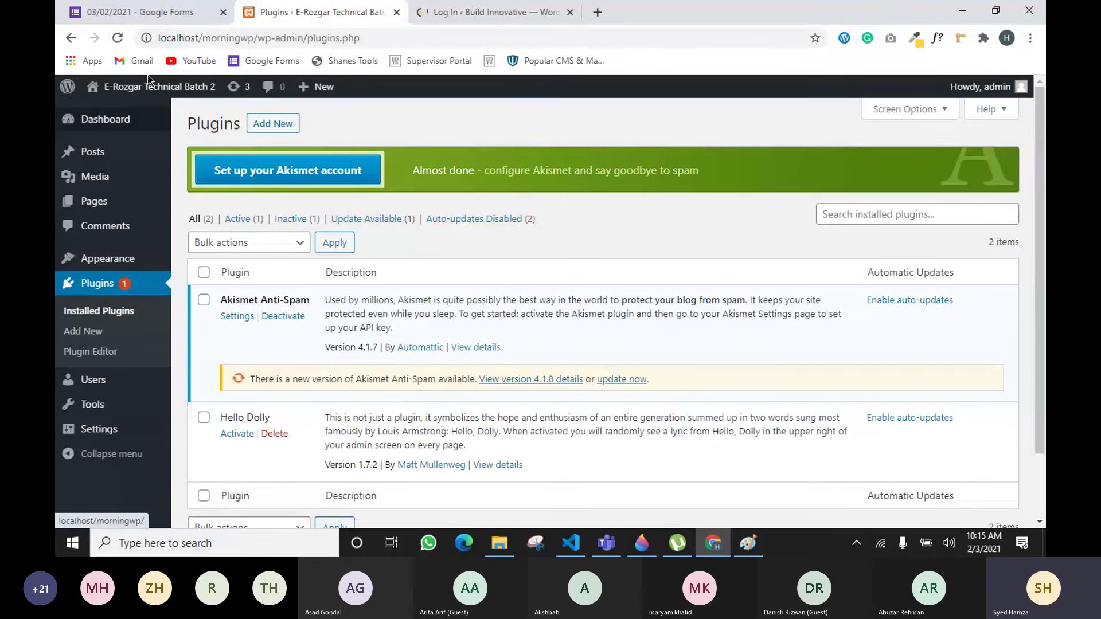
left_click(118, 37)
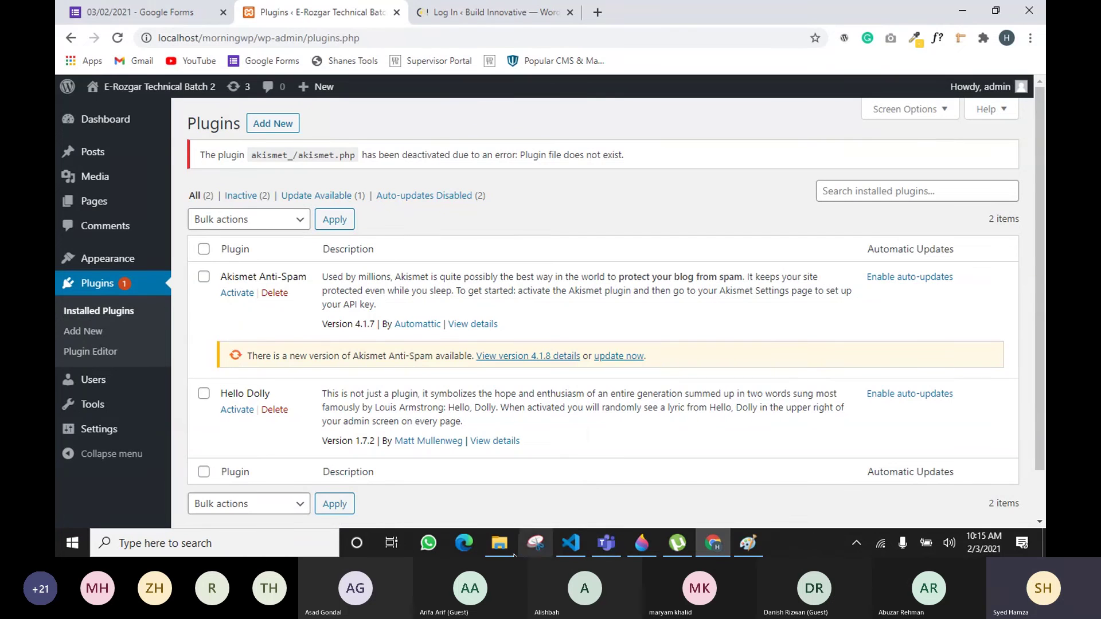
mouse_move(511, 554)
left_click(524, 494)
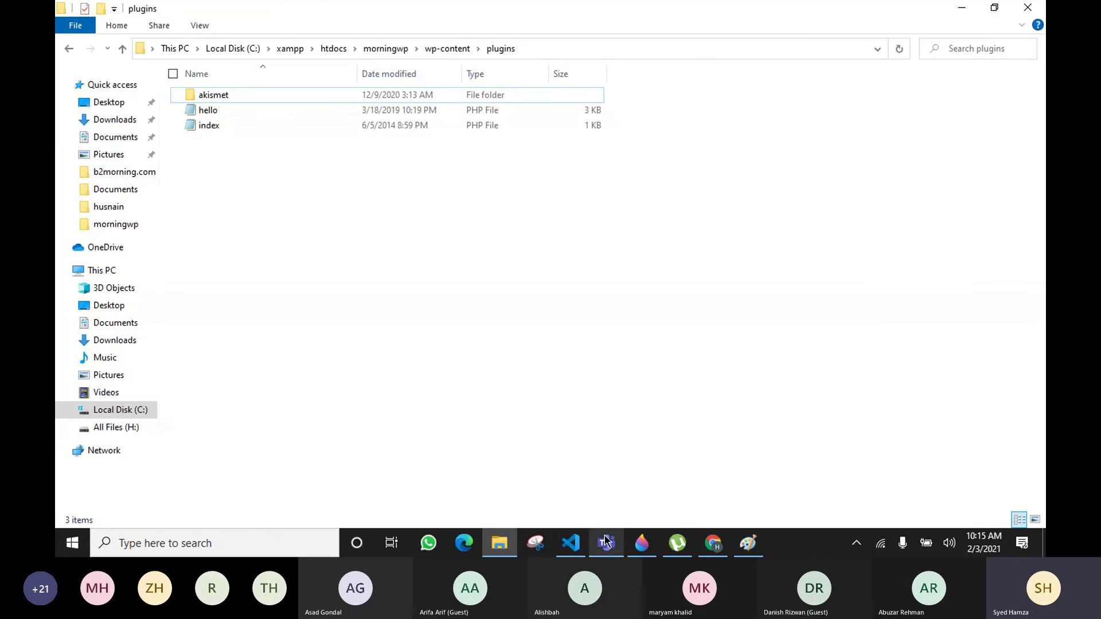
Step: Bring up the Teams meeting window to check the participants, and minimize it
mouse_move(605, 541)
left_click(600, 486)
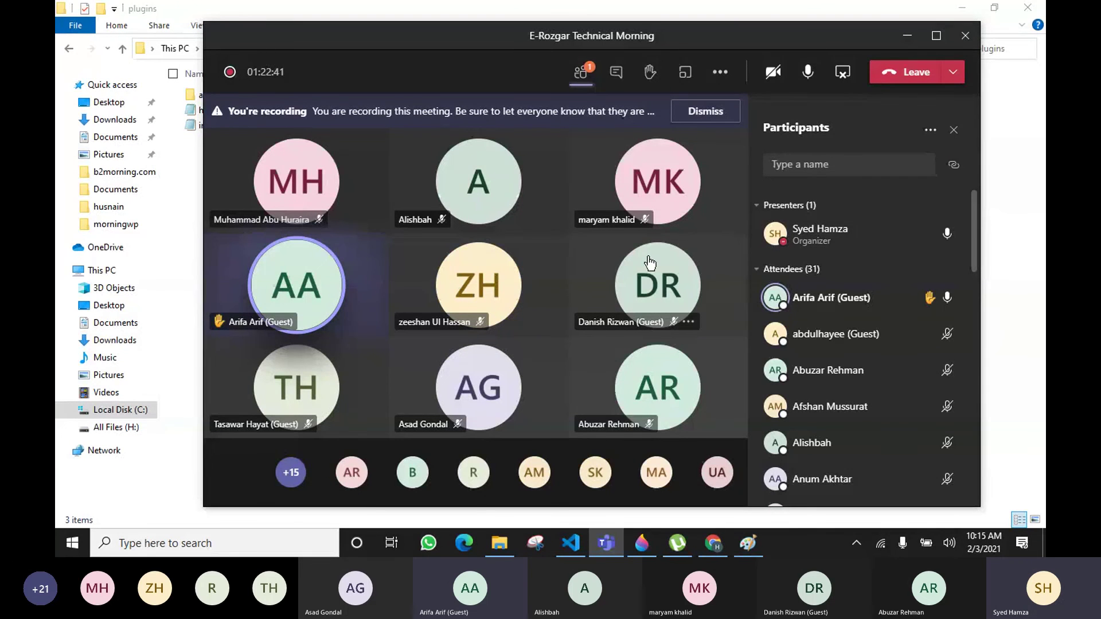
mouse_move(649, 264)
left_click(905, 36)
Step: Open the akismet folder to view the plugin's files, and go back to the plugins folder
double_click(200, 95)
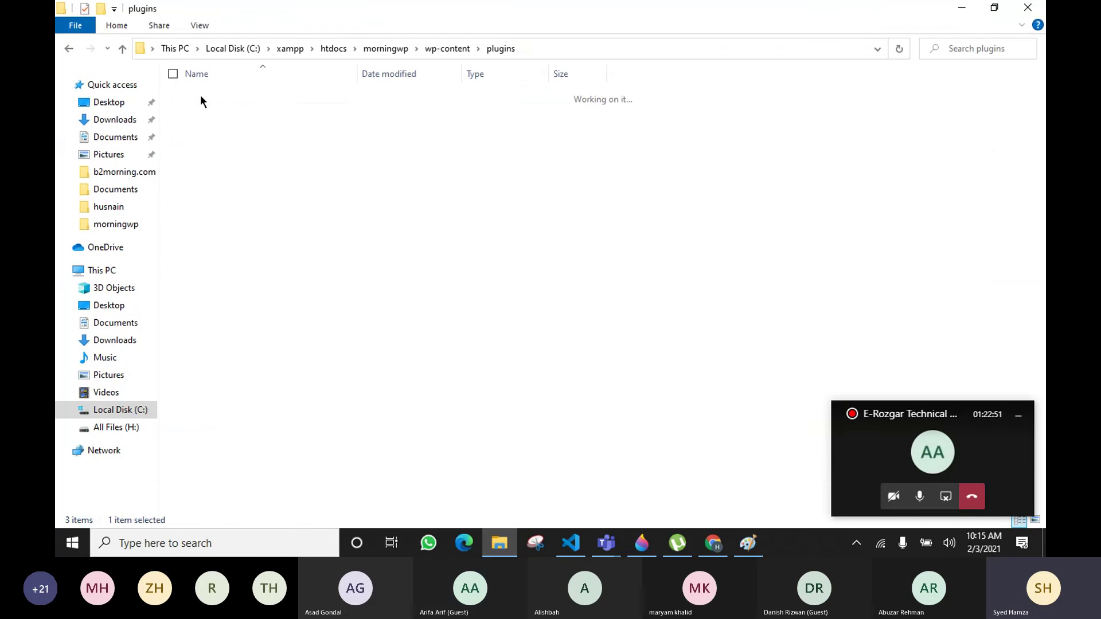
left_click_drag(309, 356, 208, 94)
left_click(311, 385)
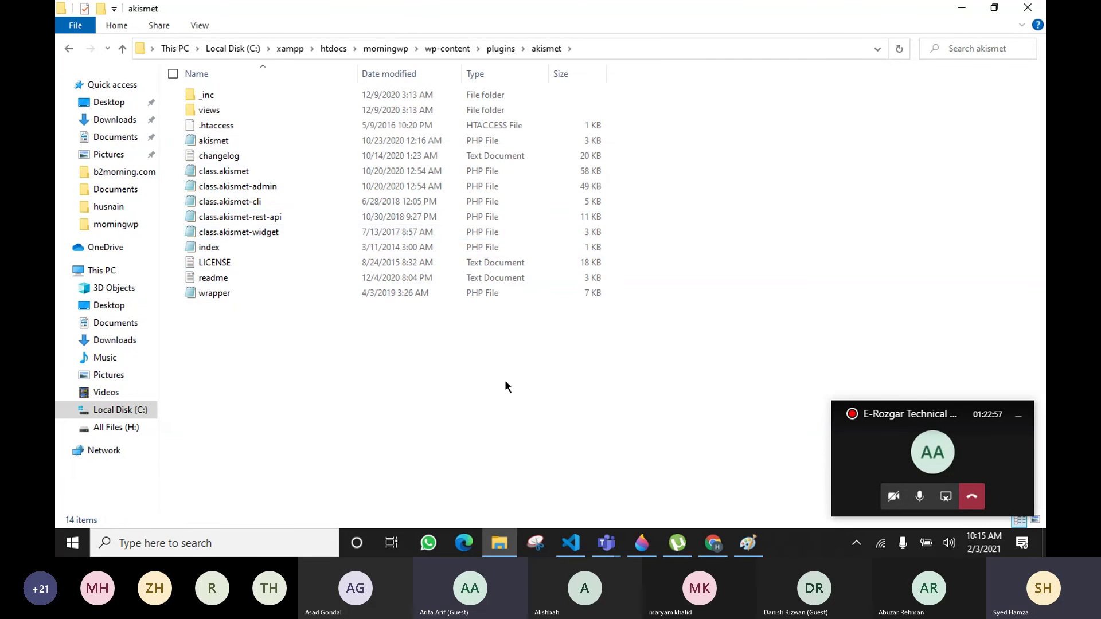
key("BackSpace")
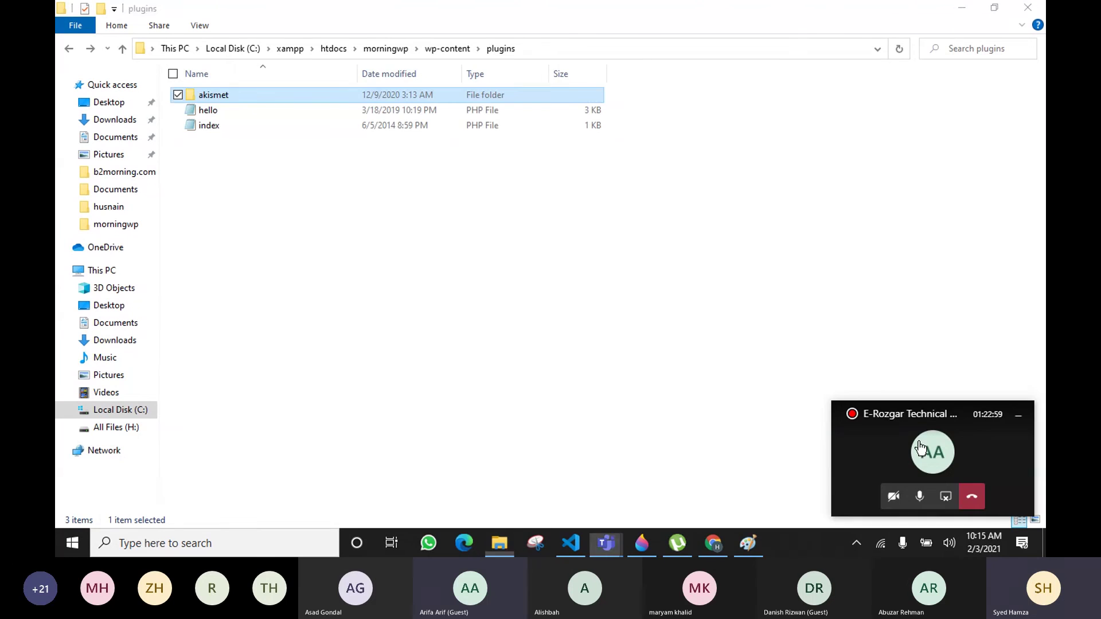
Step: Check the participants in the Teams meeting window, minimize it, and switch to the installed plugins page in the browser
key("alt+Tab")
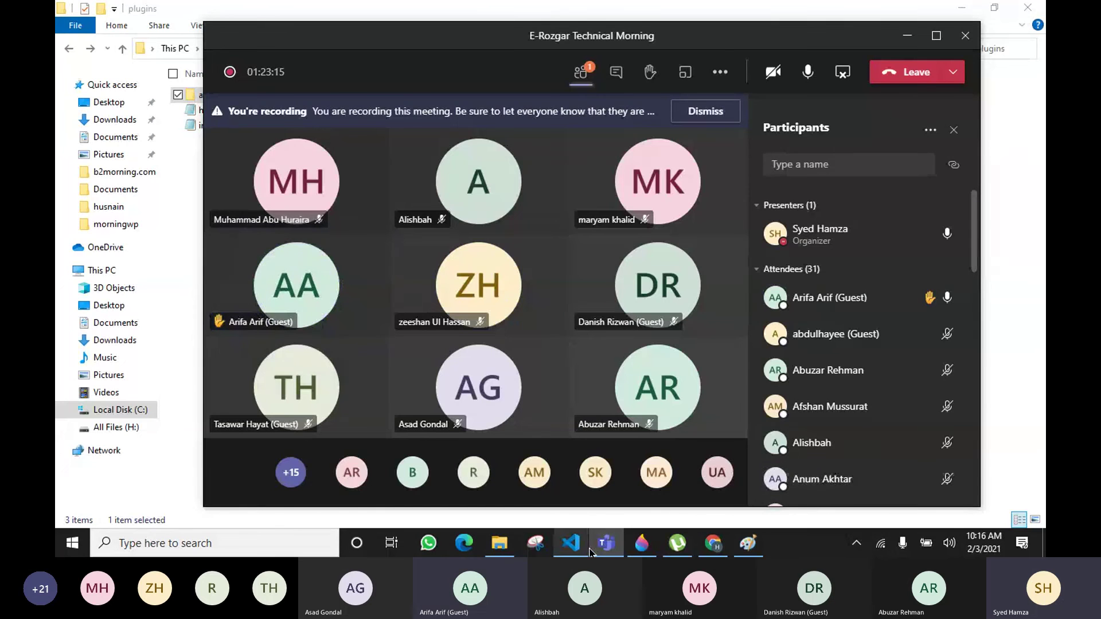
left_click(606, 543)
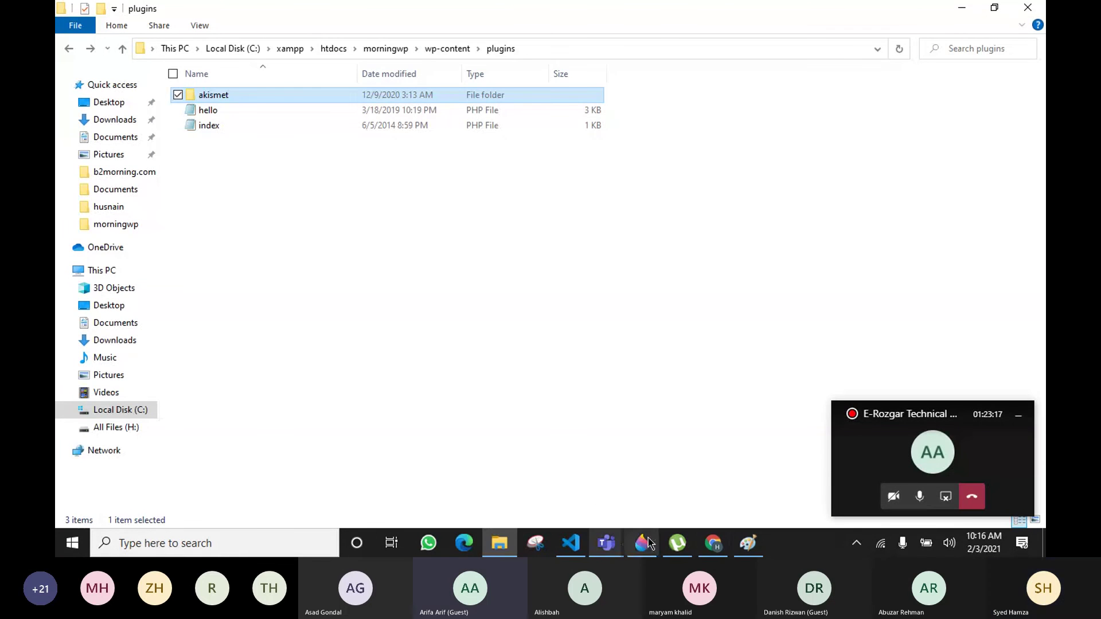
left_click(712, 543)
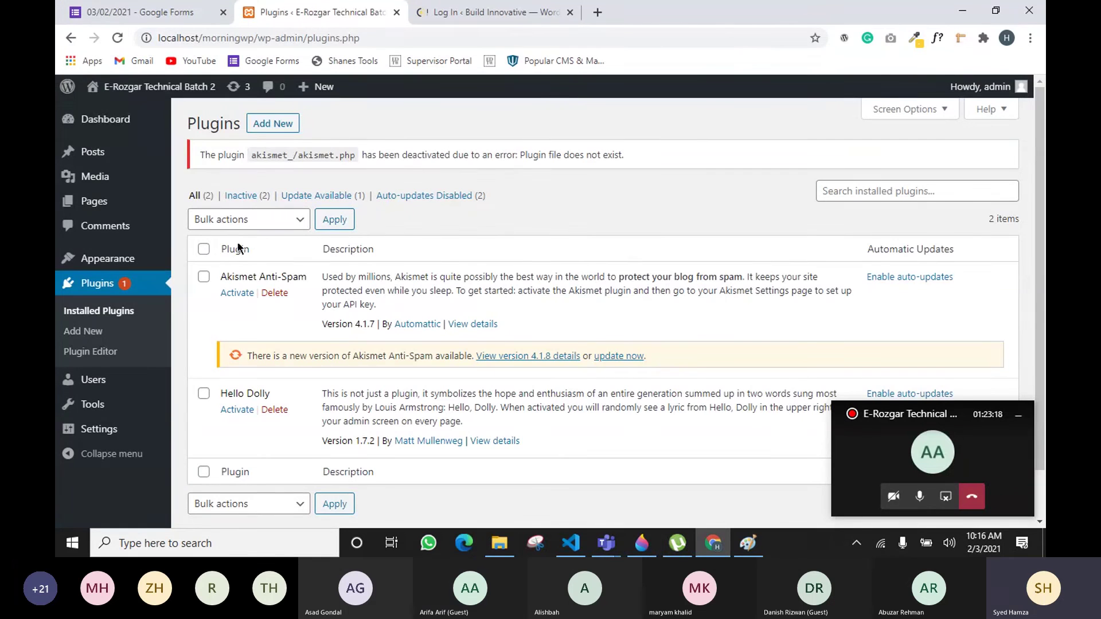
Step: Switch to File Explorer, go up to the morningwp folder, and select all of its files and folders
left_click(497, 544)
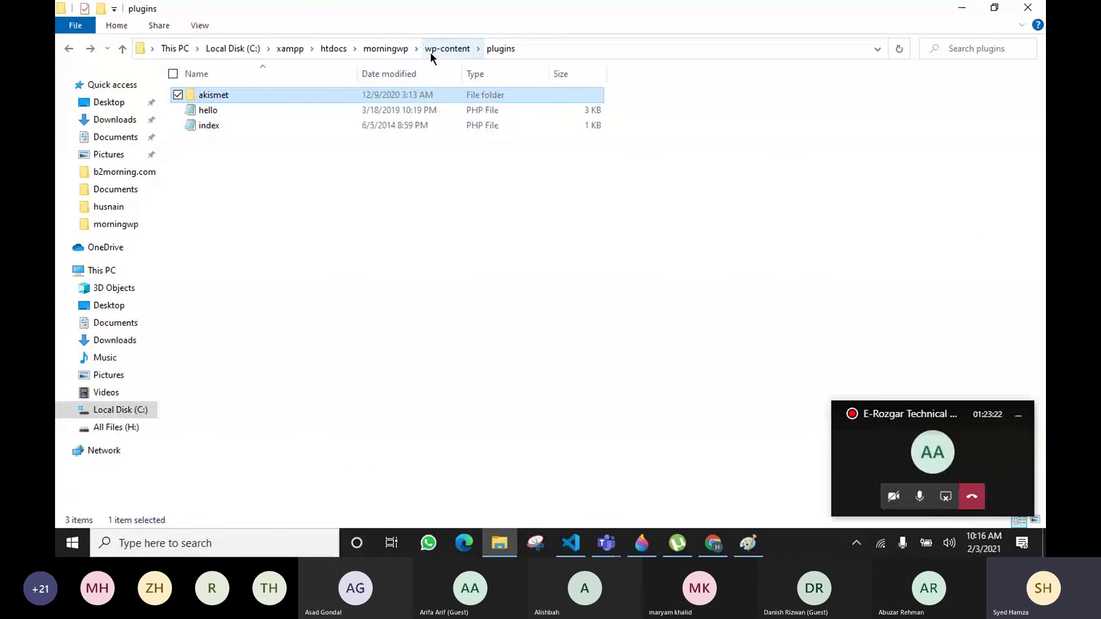
left_click(384, 48)
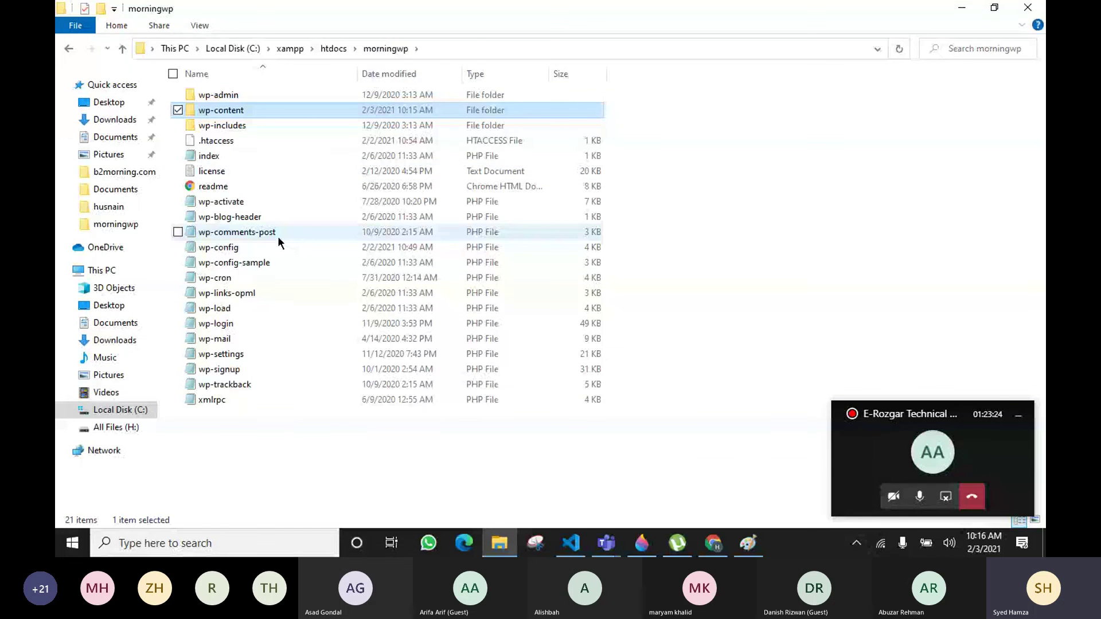
left_click_drag(633, 474, 397, 84)
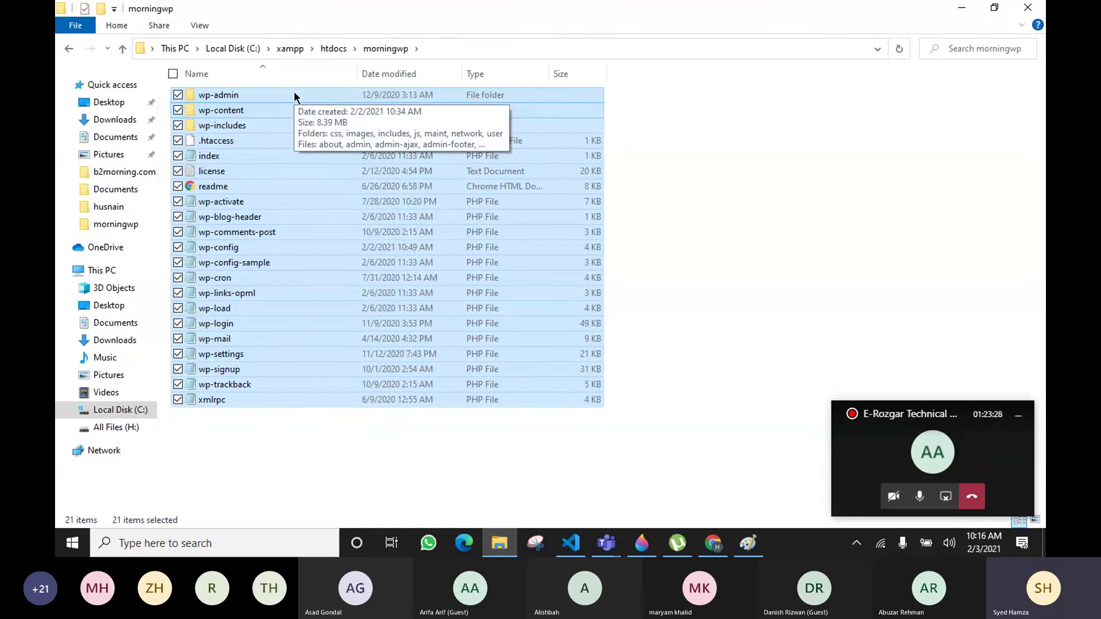
Step: Open the twentynineteen theme folder inside the themes folder of wp-content
mouse_move(233, 114)
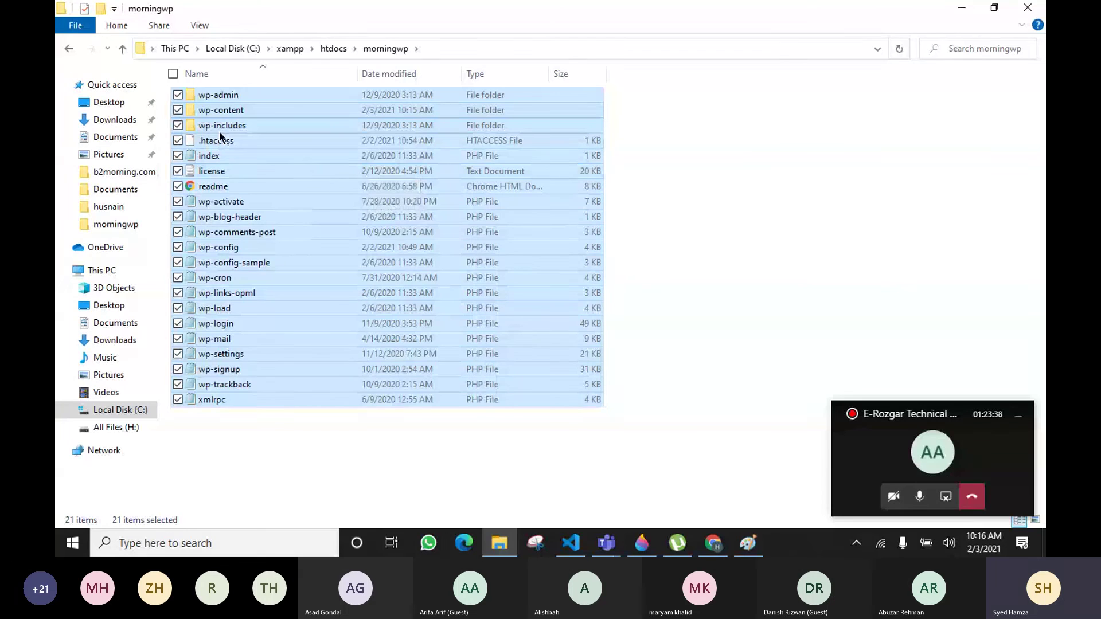
left_click(229, 114)
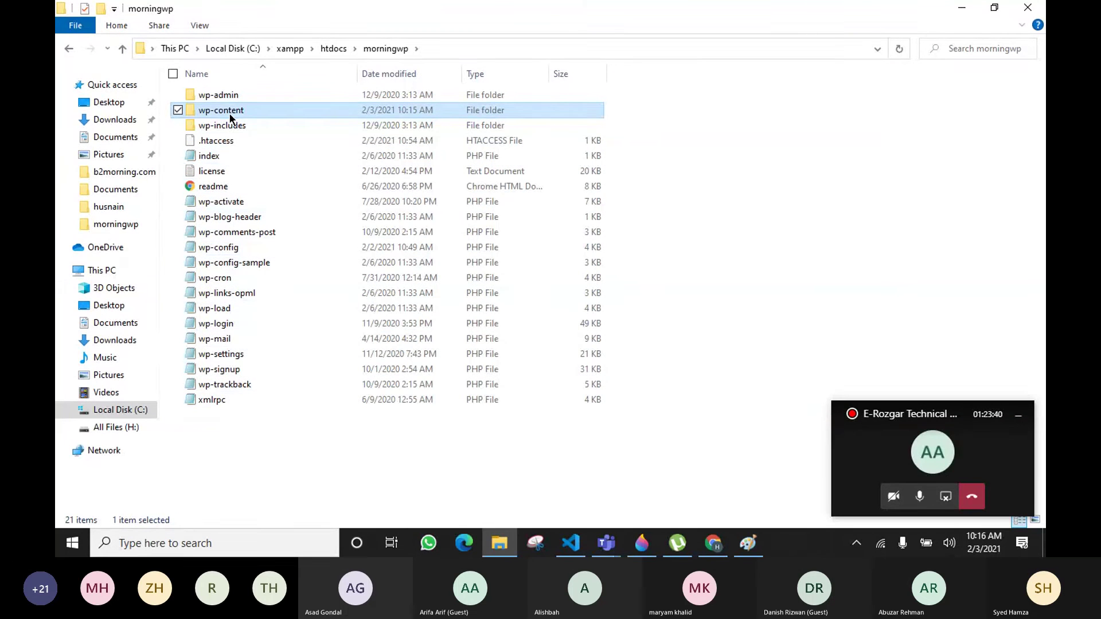
double_click(230, 114)
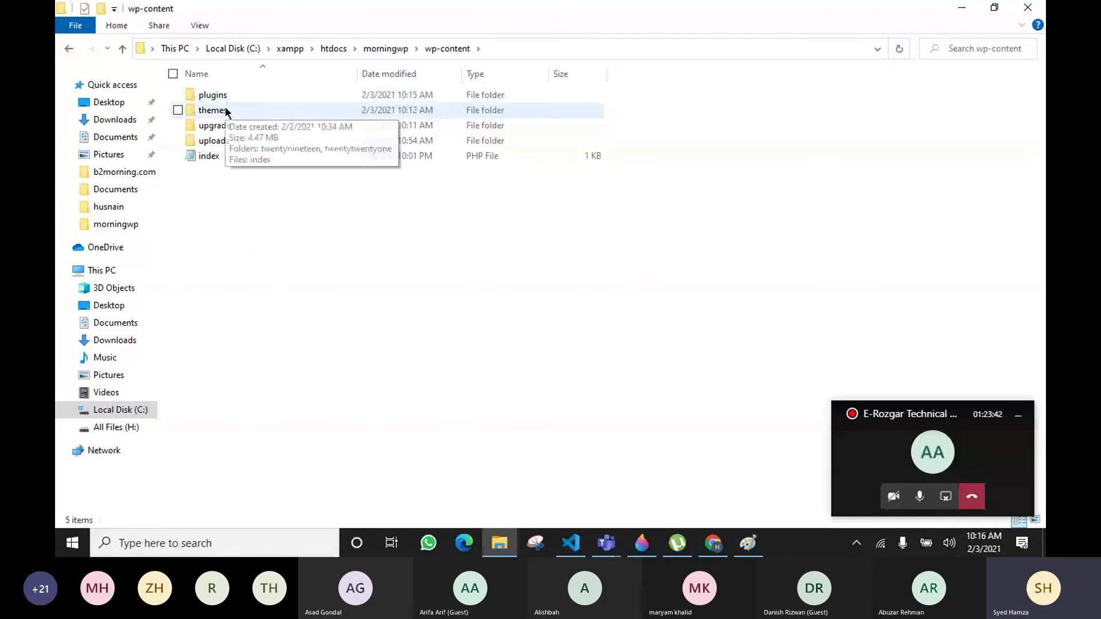
double_click(225, 106)
double_click(229, 96)
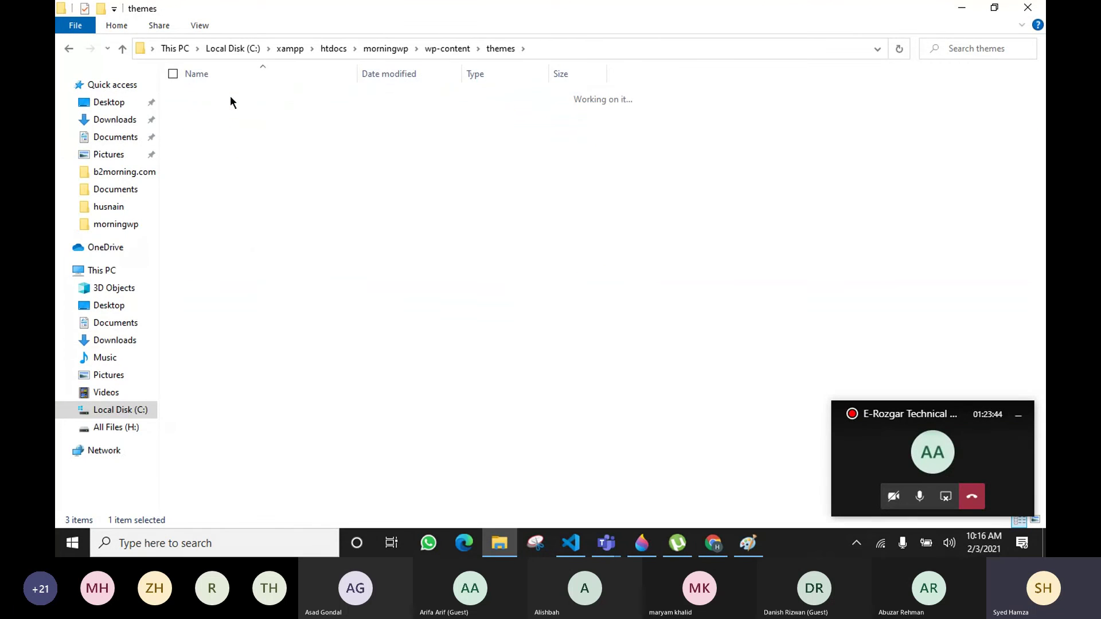
Step: Examine the subfolders and the PHP and style files that make up the twentynineteen theme
scroll(225, 204, "down", 1)
scroll(274, 198, "up", 1)
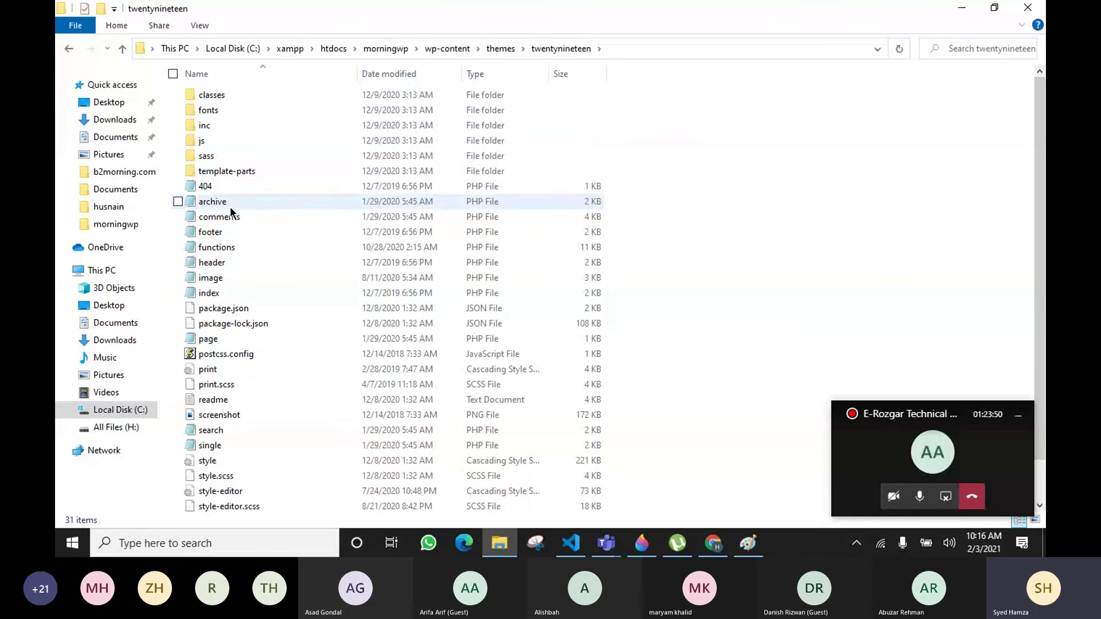
scroll(286, 216, "down", 1)
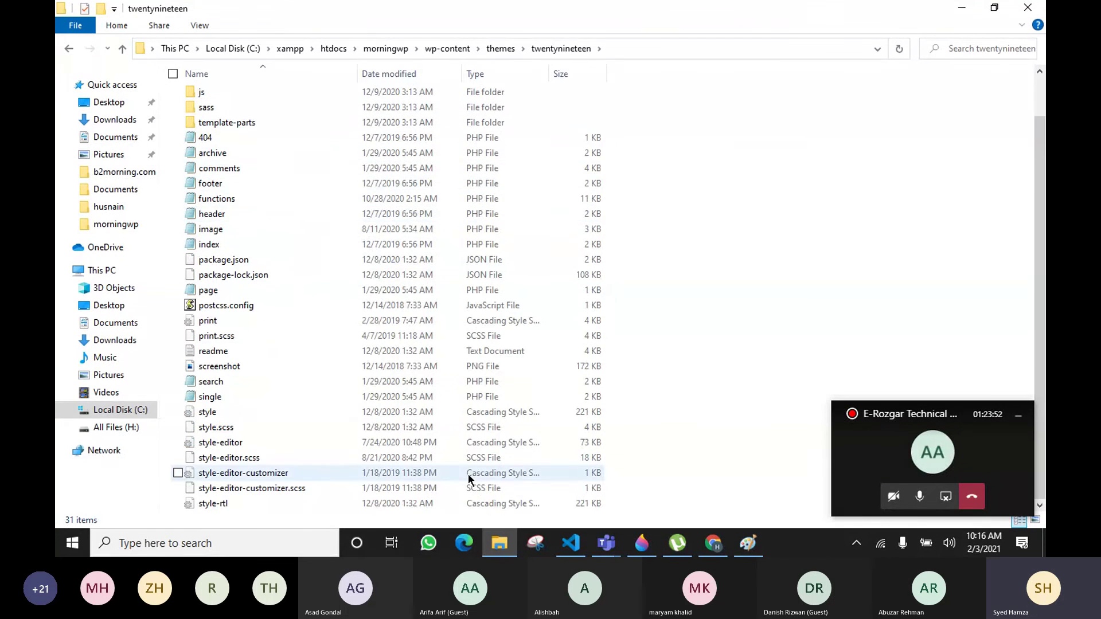
scroll(437, 390, "up", 1)
scroll(402, 367, "down", 1)
scroll(269, 493, "up", 1)
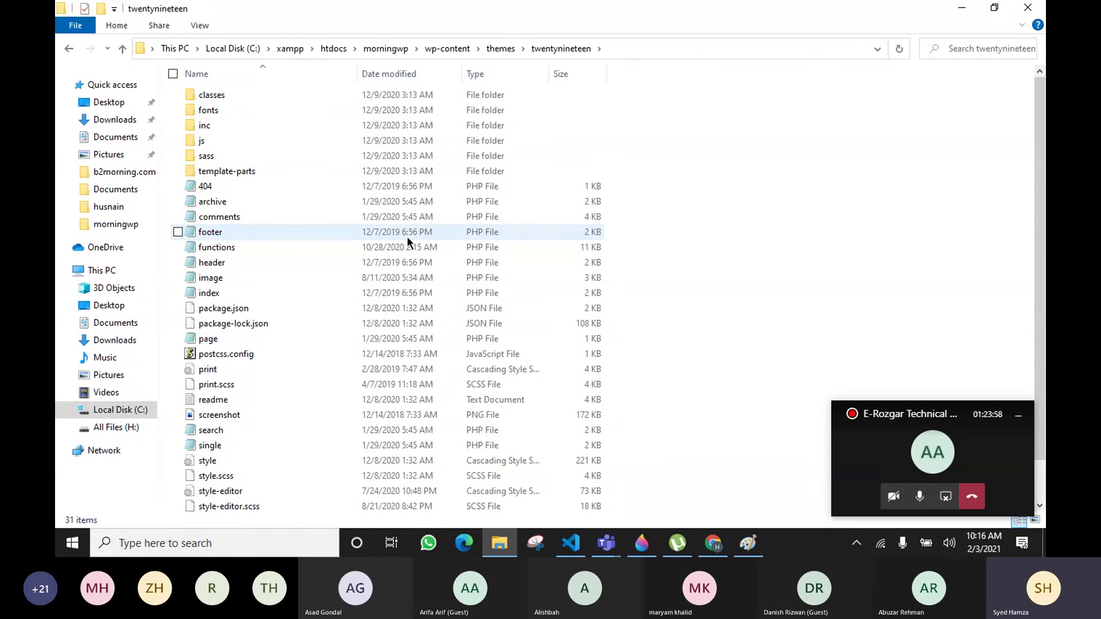
scroll(408, 241, "down", 1)
scroll(406, 235, "up", 1)
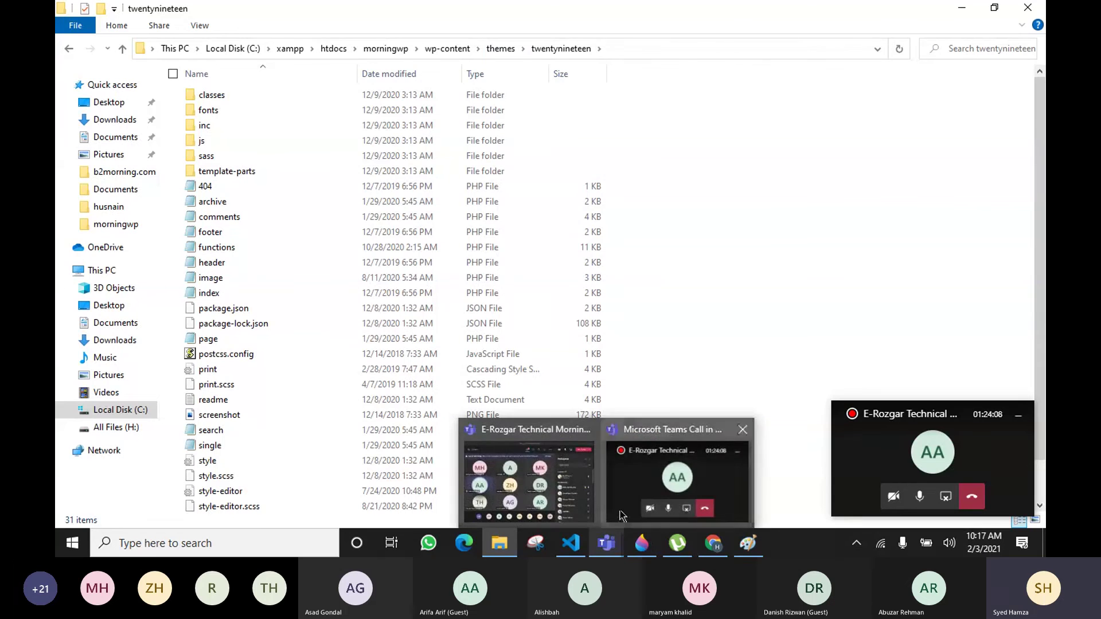
Step: Switch to the installed plugins page in the browser and look over the WordPress admin menu entries
left_click(623, 504)
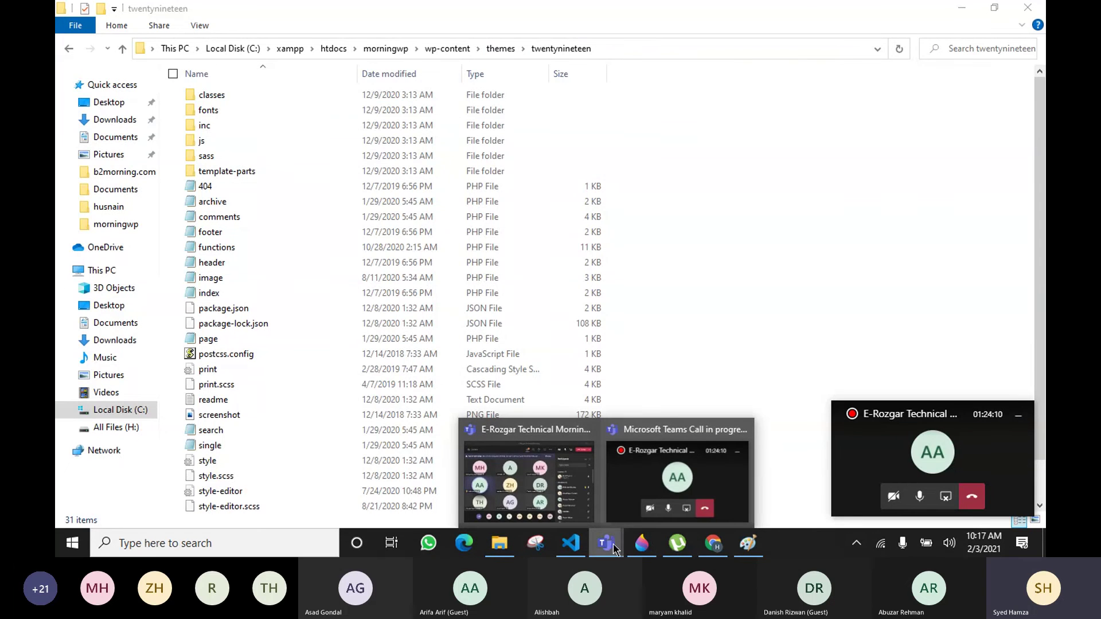
left_click(714, 548)
mouse_move(103, 161)
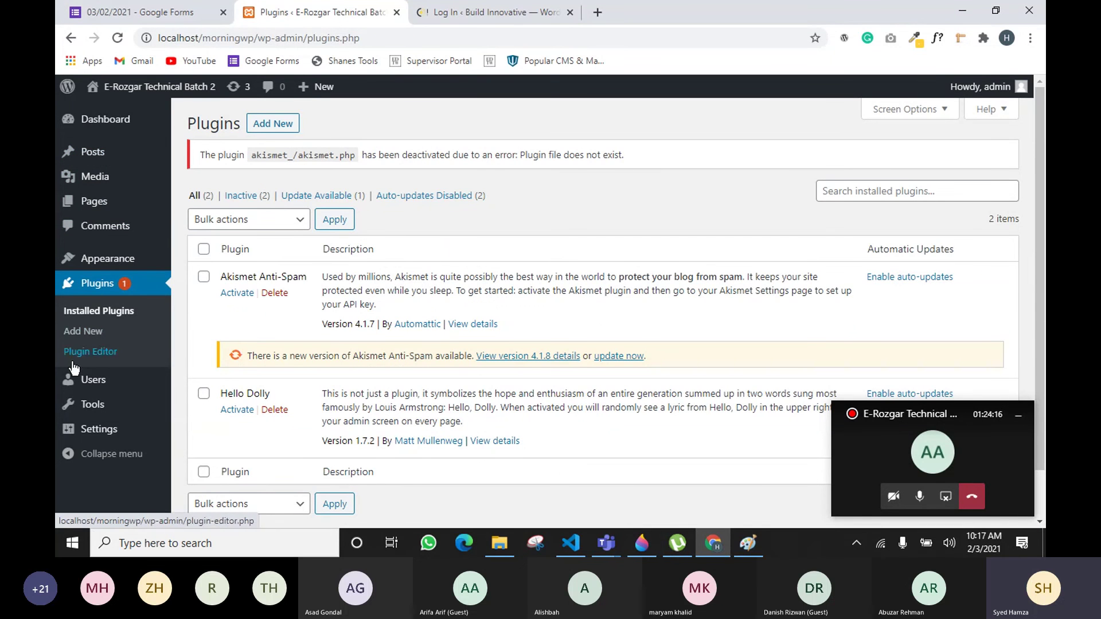
mouse_move(148, 96)
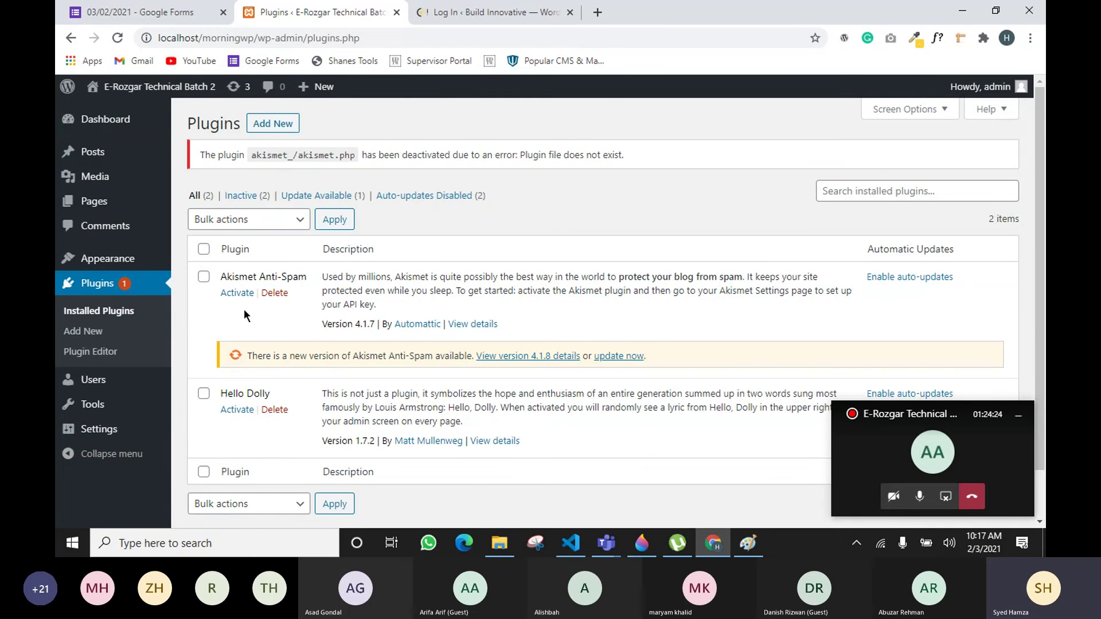
Step: Return to File Explorer to look over the twentynineteen theme files, and check the participants in the Teams meeting window
left_click(512, 549)
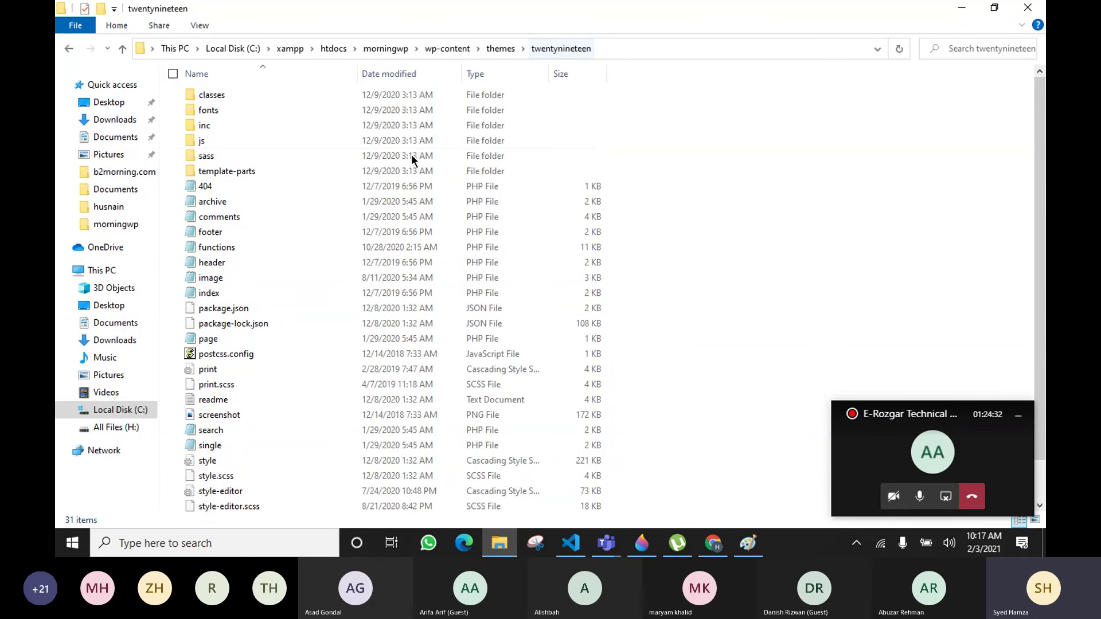
scroll(305, 322, "down", 1)
scroll(310, 313, "up", 1)
left_click(941, 457)
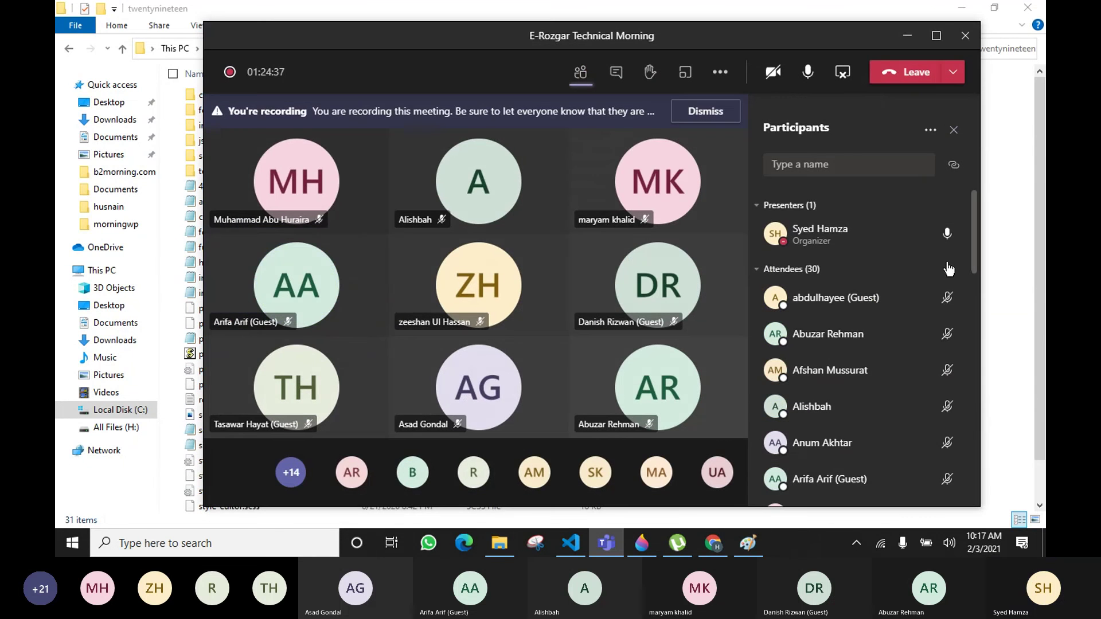
left_click(907, 35)
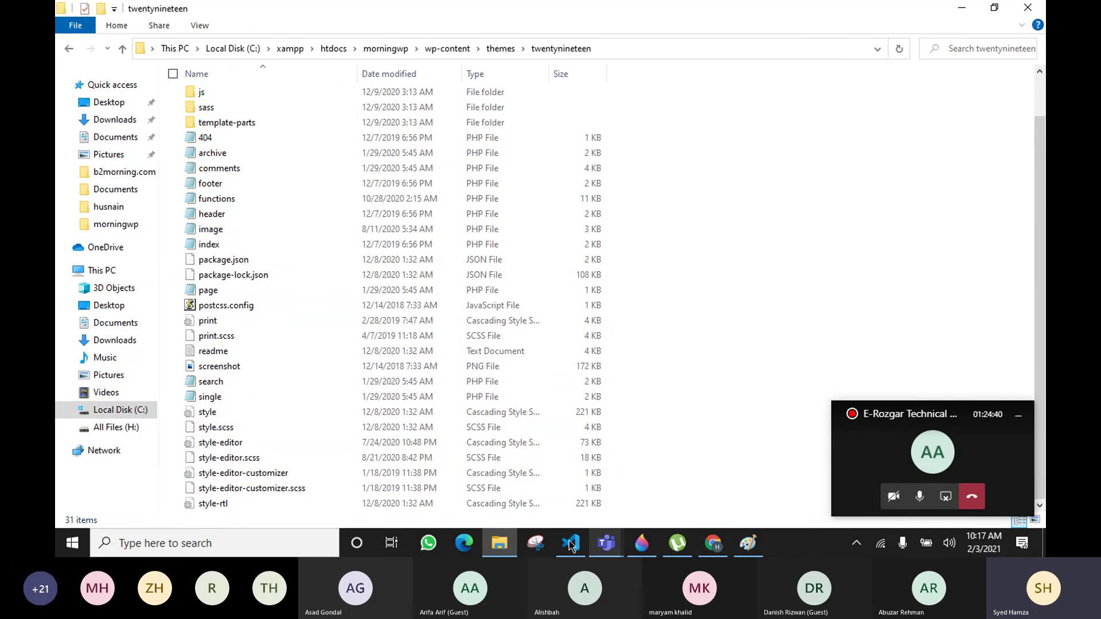
Step: View the installed plugins page in the browser, and go back up to the morningwp folder in File Explorer
left_click(713, 543)
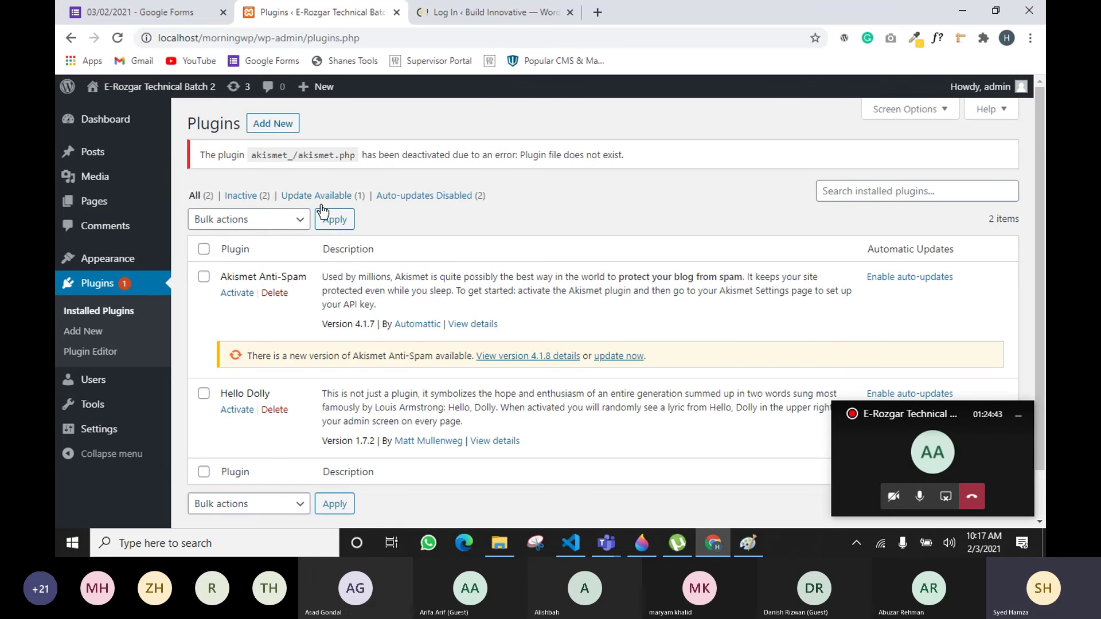
left_click(499, 543)
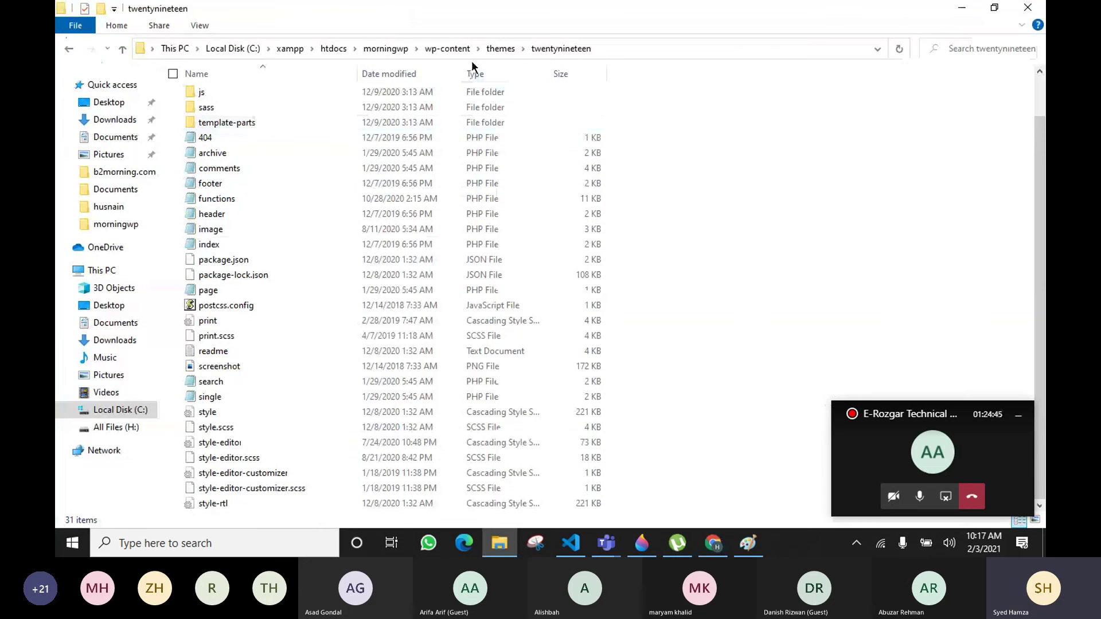
left_click(397, 49)
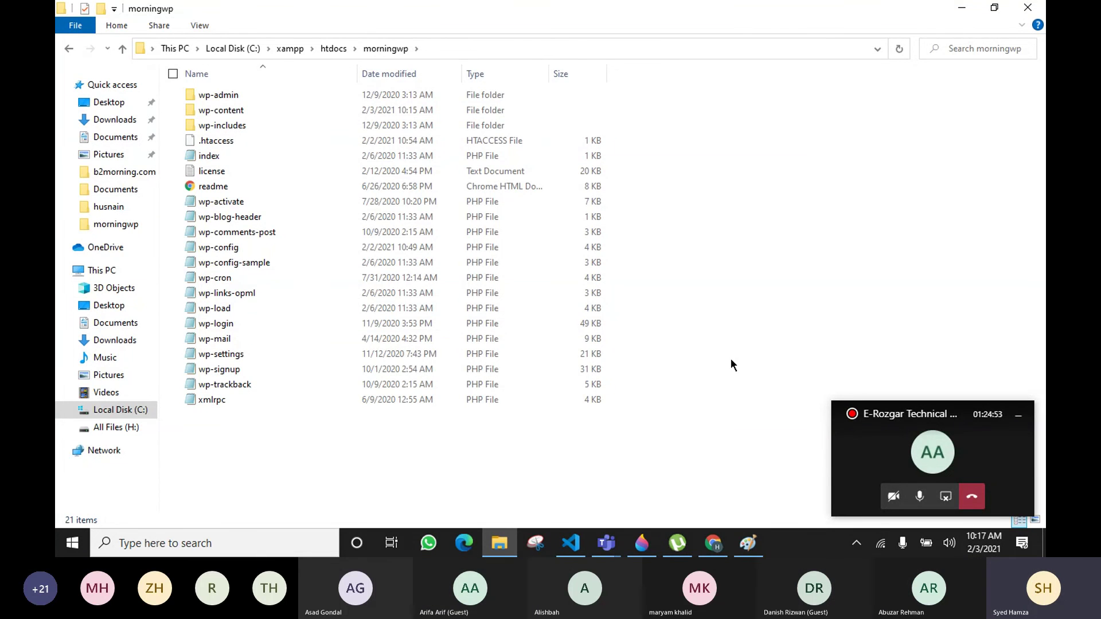
Step: Check the Teams meeting participants, and select all files and folders in the morningwp folder in File Explorer
left_click(896, 467)
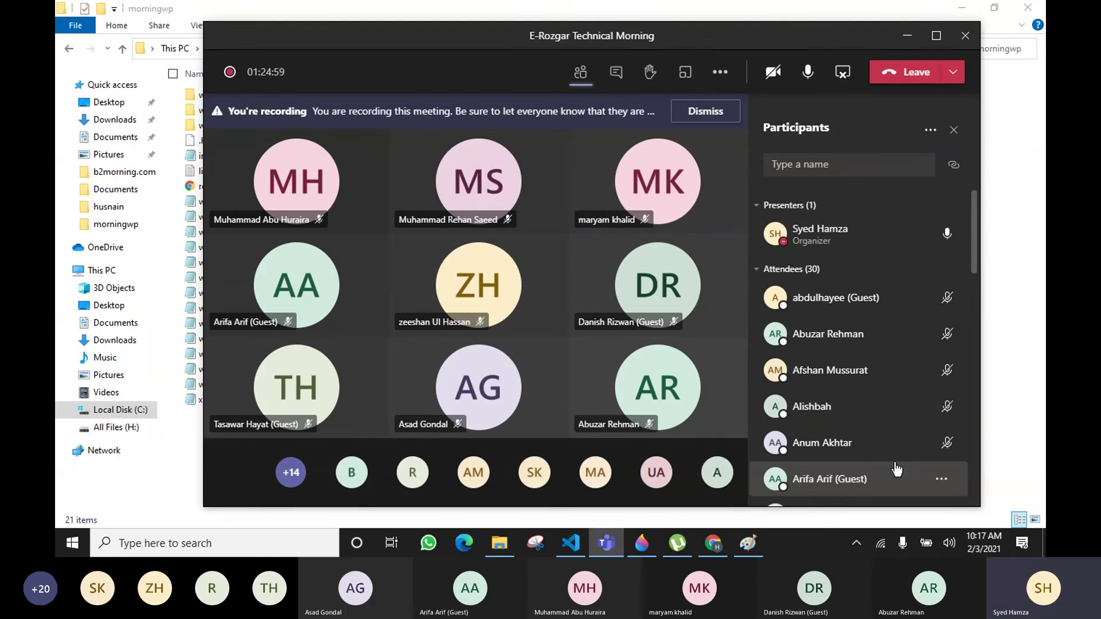
left_click(1014, 287)
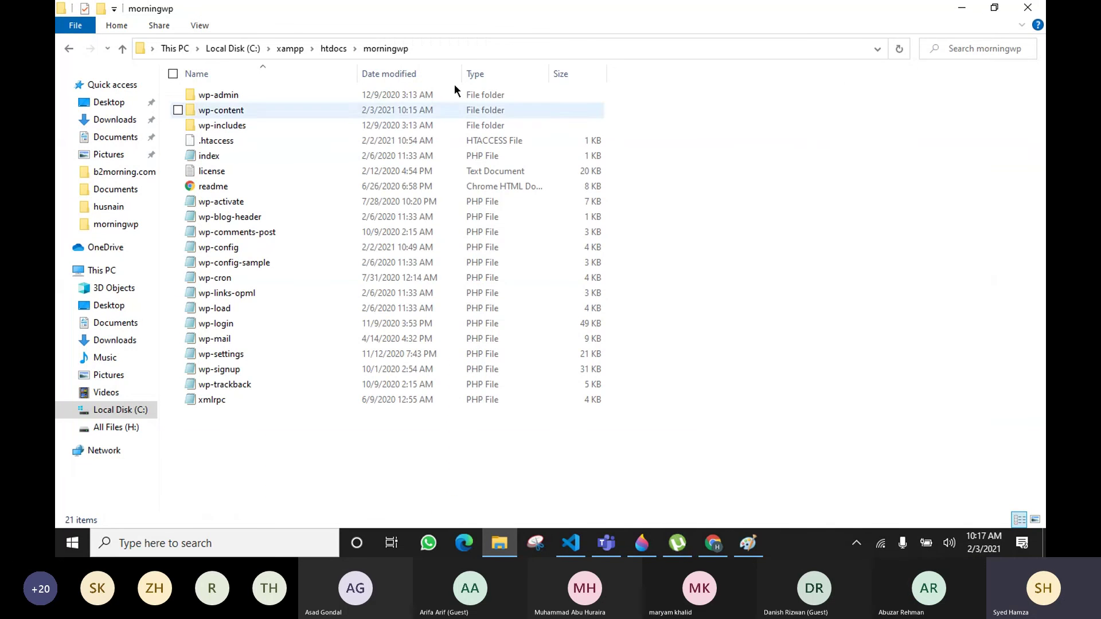
left_click_drag(676, 466, 379, 84)
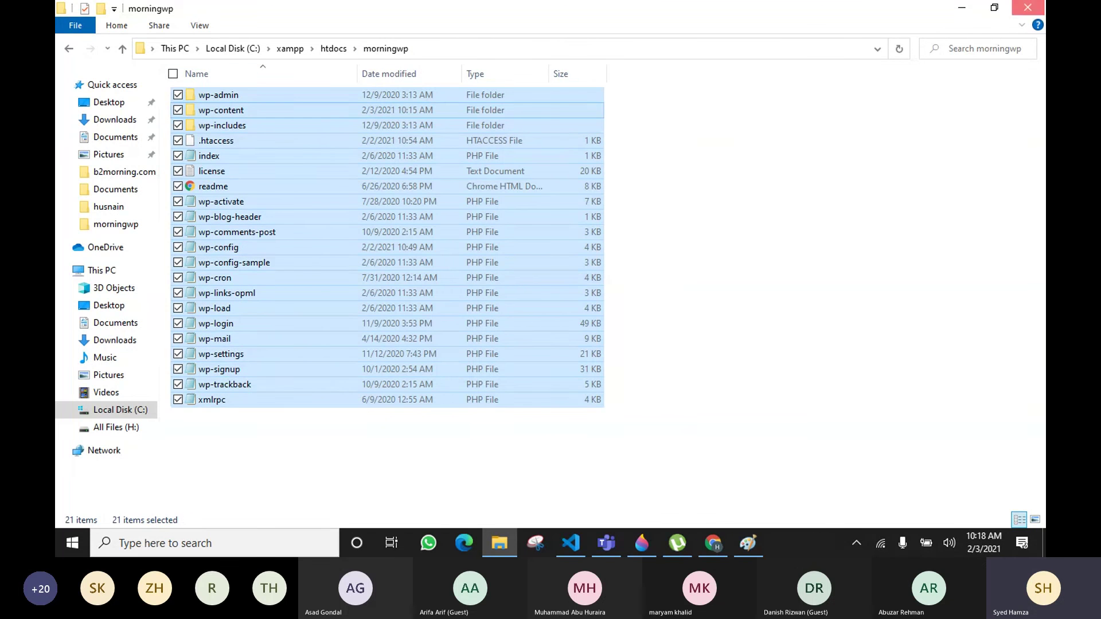
Step: Close the File Explorer window and minimize the Teams meeting window to return to the browser
left_click(1027, 7)
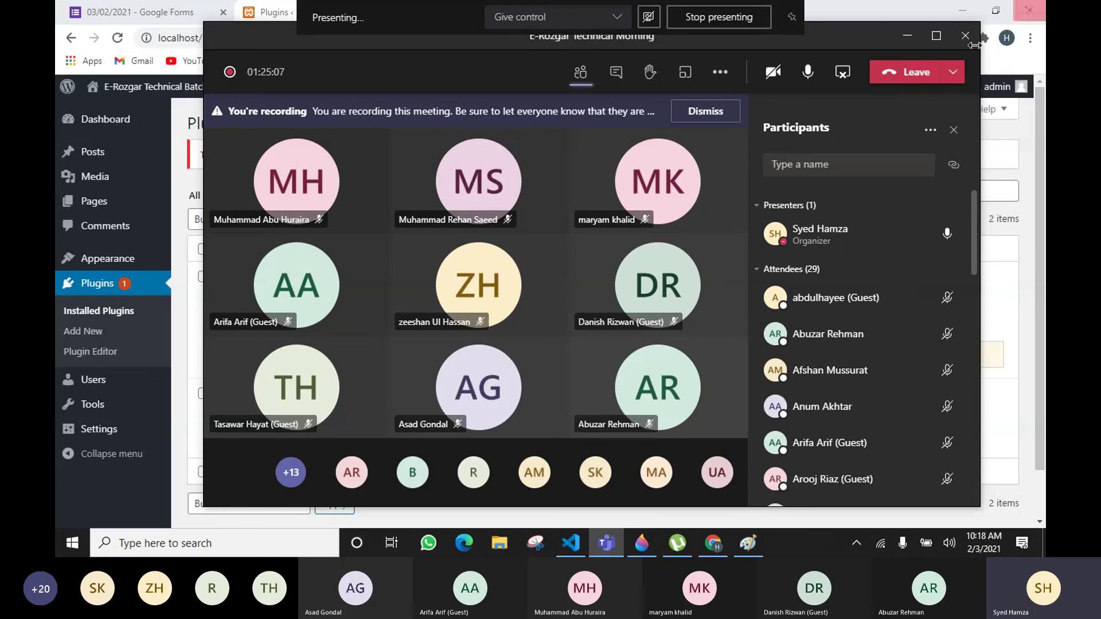
left_click(899, 38)
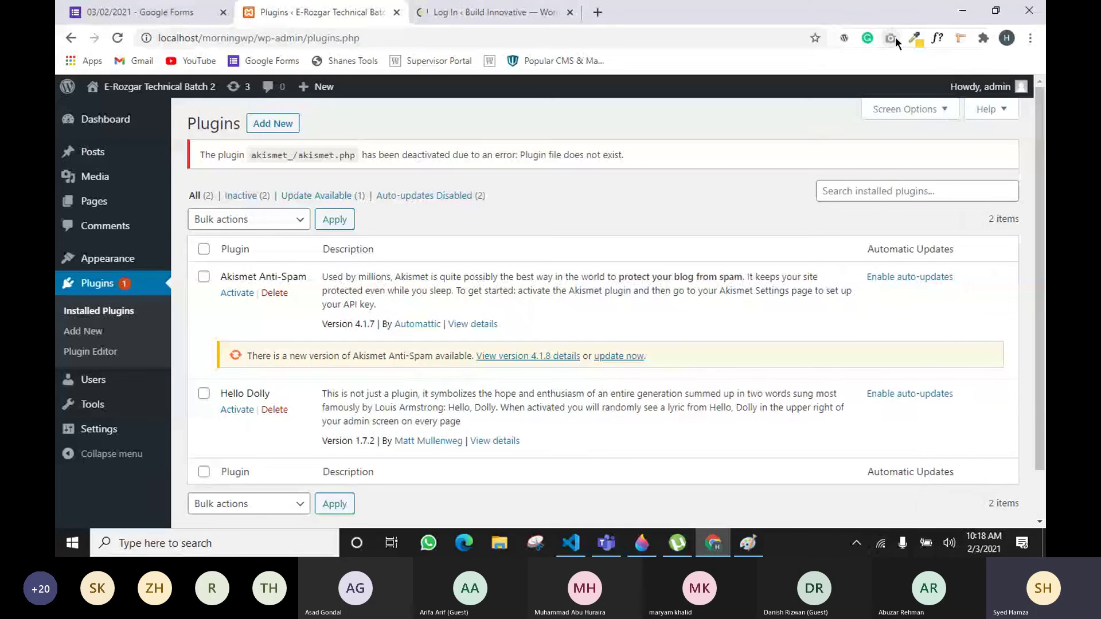
Step: Open the WordPress Dashboard home page and minimize the floating Teams call window covering it
left_click(107, 123)
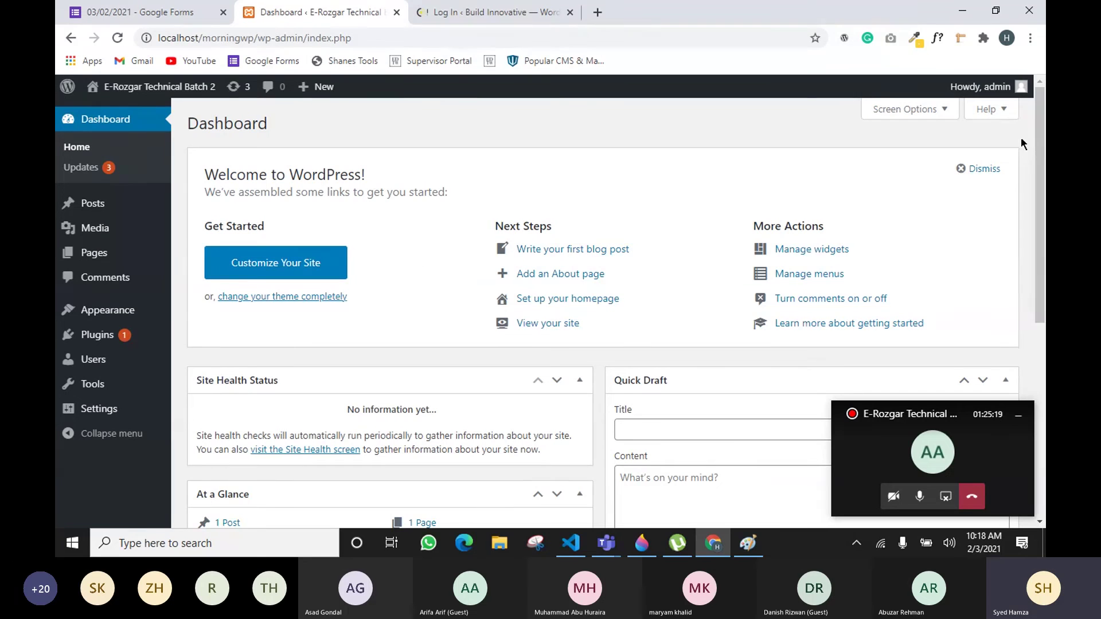
mouse_move(1025, 96)
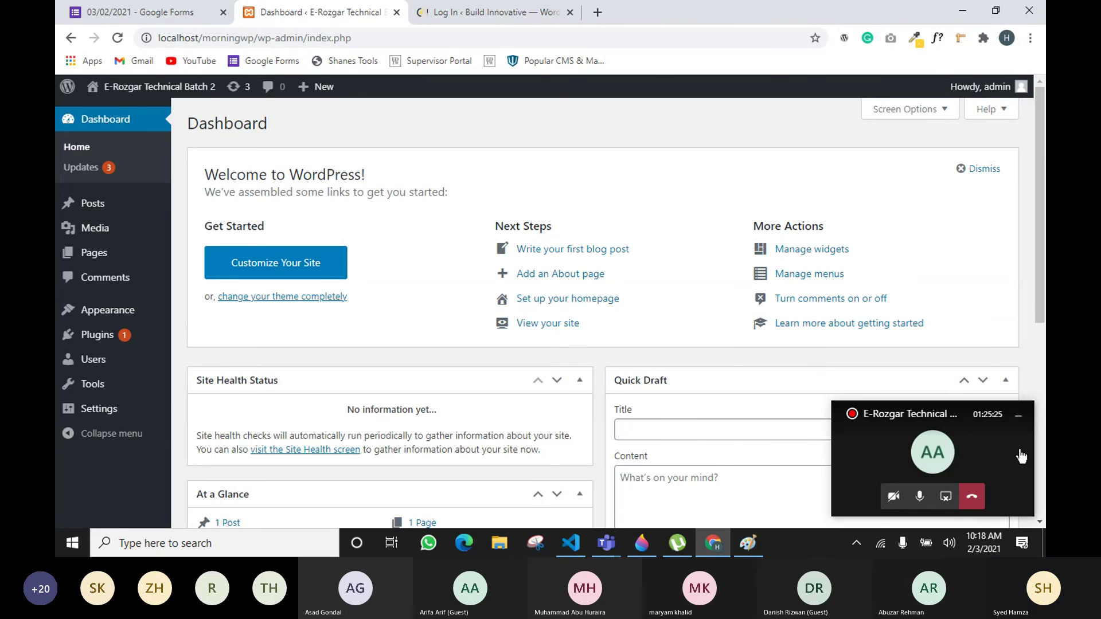
left_click(1018, 415)
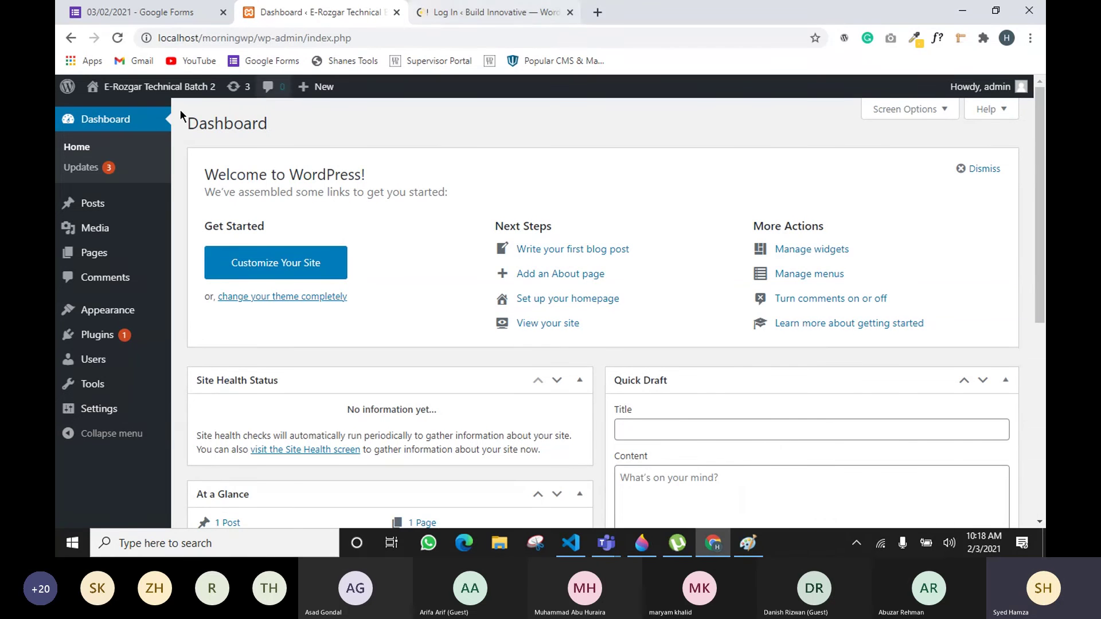
mouse_move(58, 92)
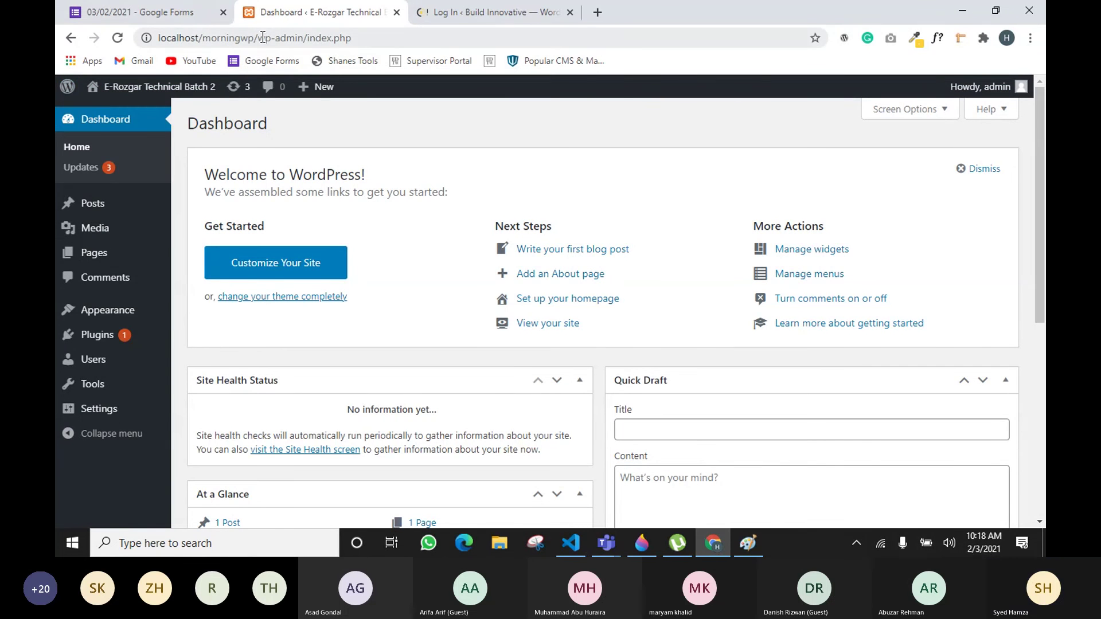
Step: Remove wp-admin/index.php from the page address to load the site's front end at localhost/morningwp/, and select the address
left_click_drag(259, 37, 519, 49)
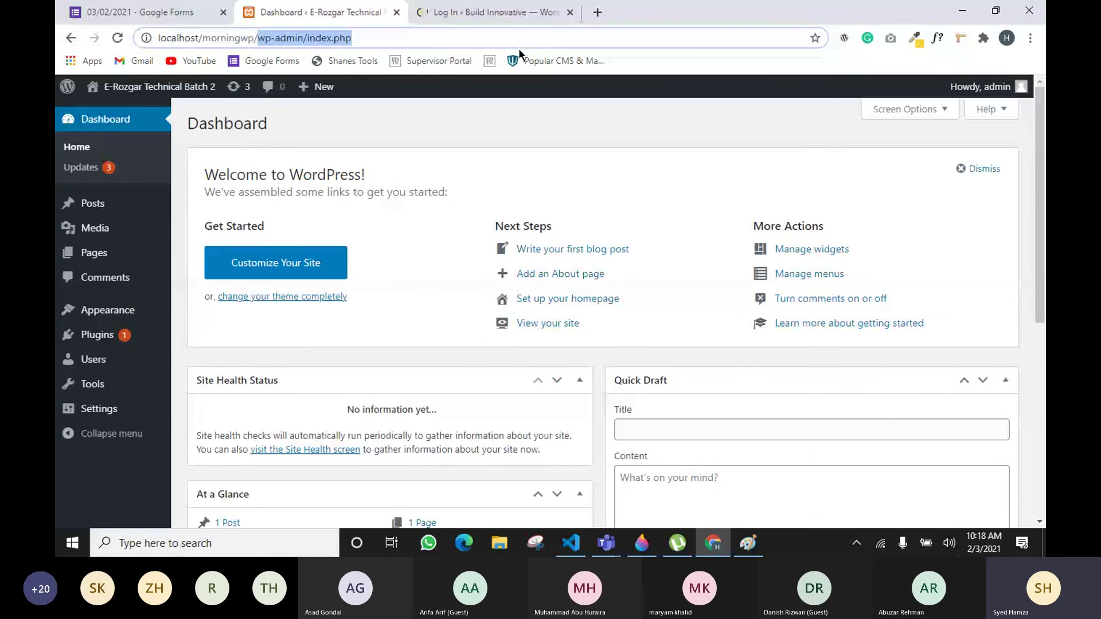
key("BackSpace")
key("Return")
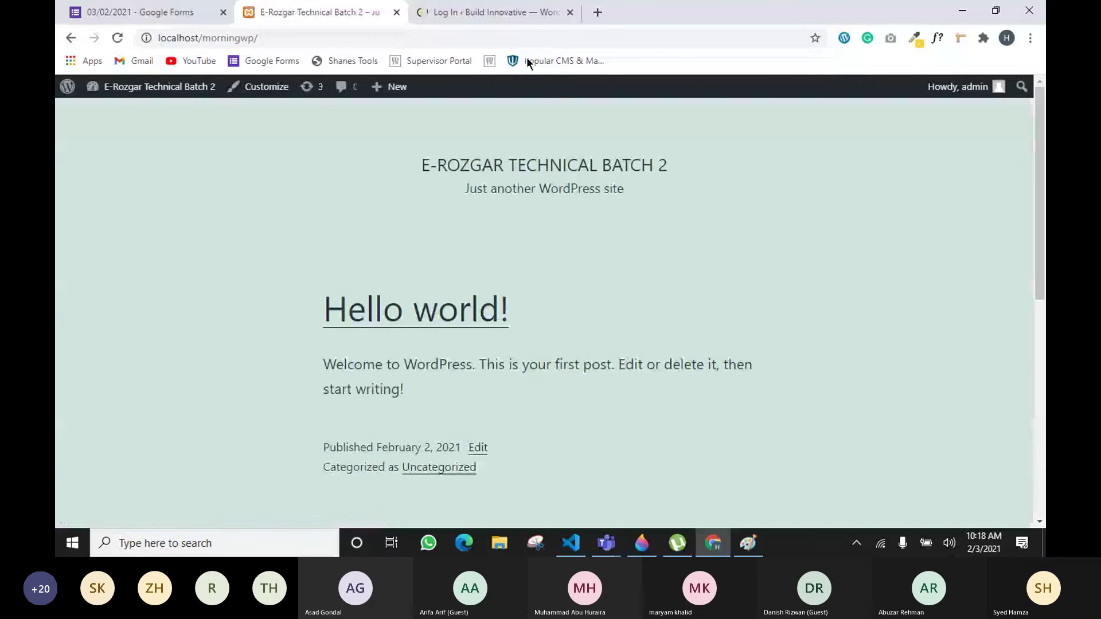
left_click(160, 37)
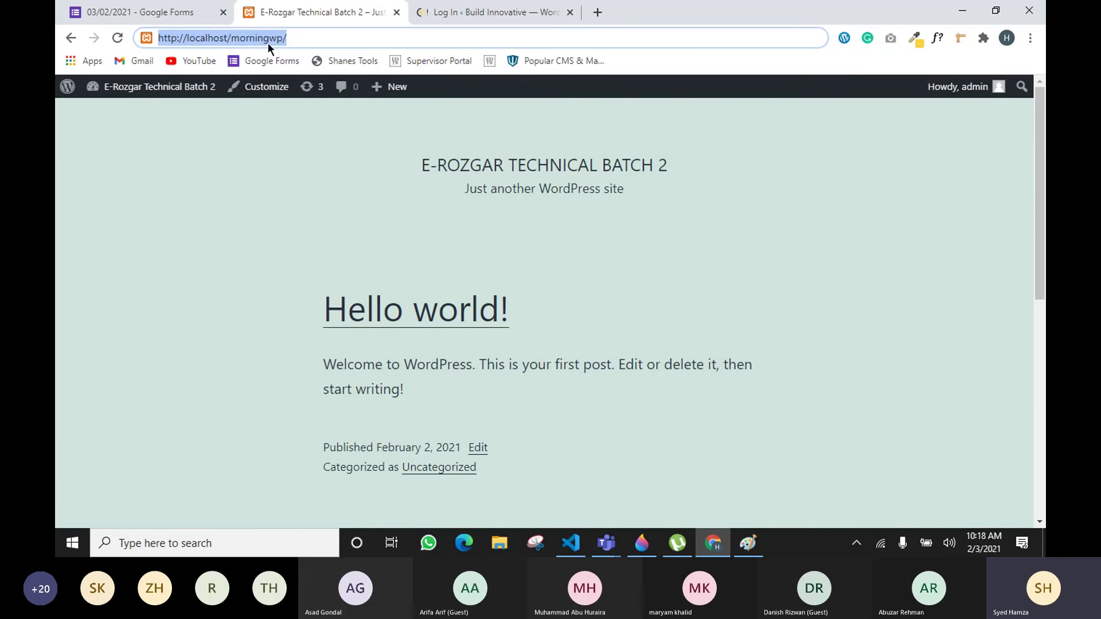
Step: Select the local site's address localhost/morningwp/, reload it and look over the front page
left_click(310, 42)
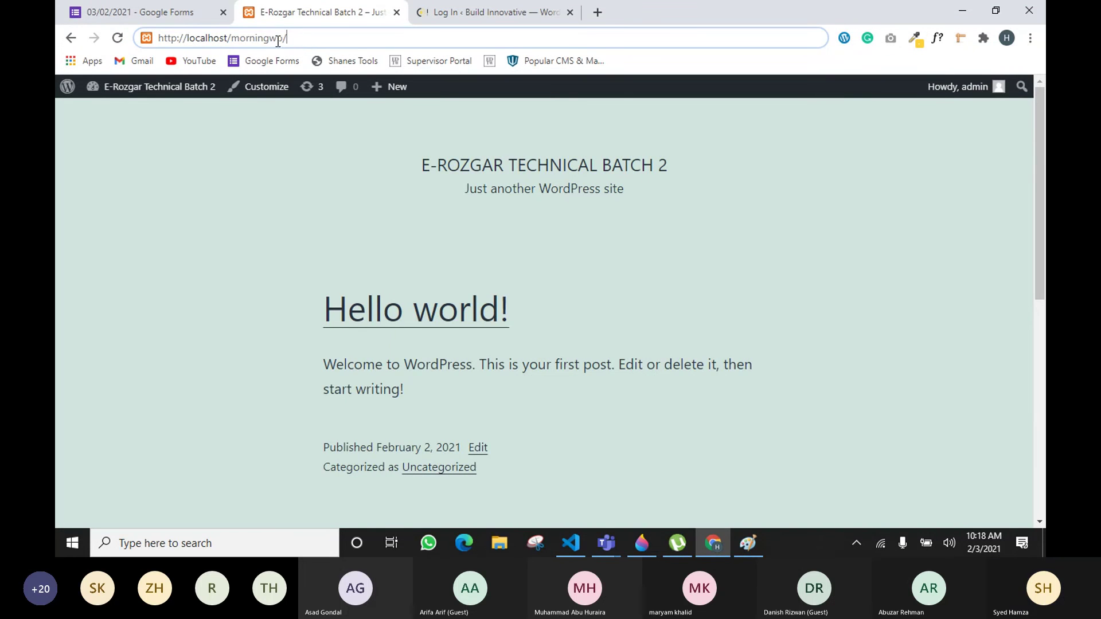
left_click_drag(287, 39, 174, 36)
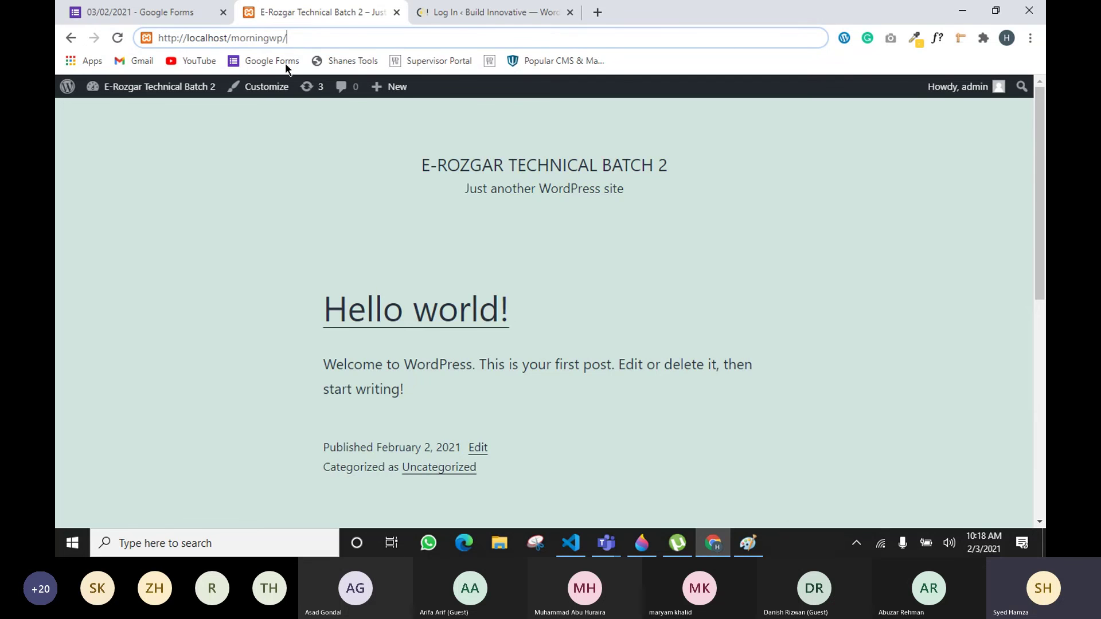
key("Return")
scroll(415, 312, "down", 2)
scroll(430, 167, "up", 2)
Step: Log in to the Build Innovative WordPress site with the prefilled credentials and visit its front end from the dashboard
left_click(472, 18)
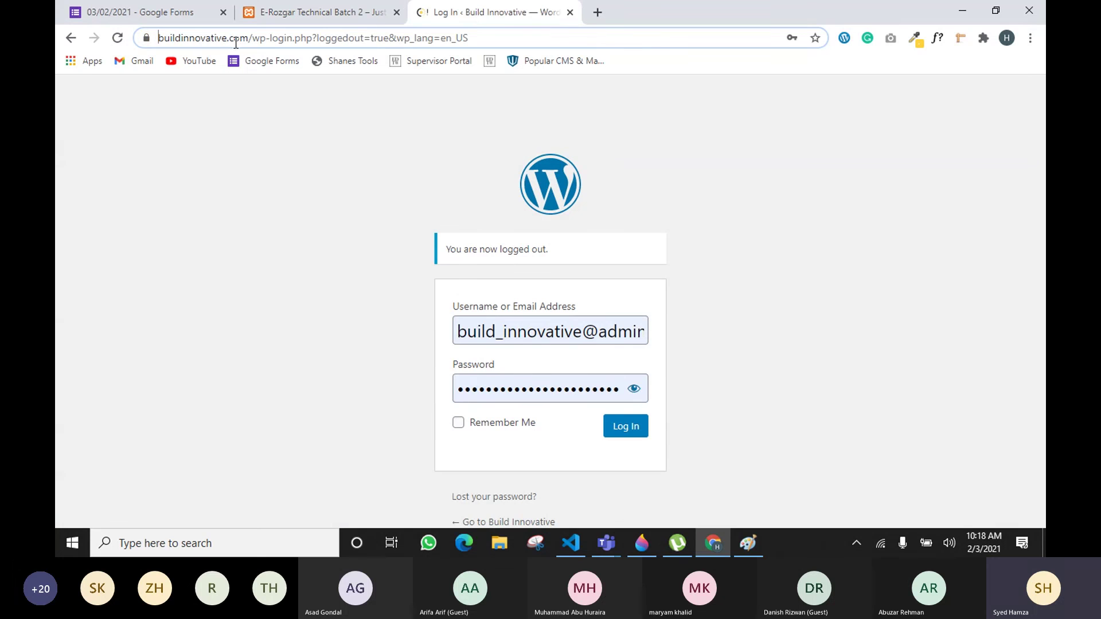
left_click_drag(250, 43, 110, 38)
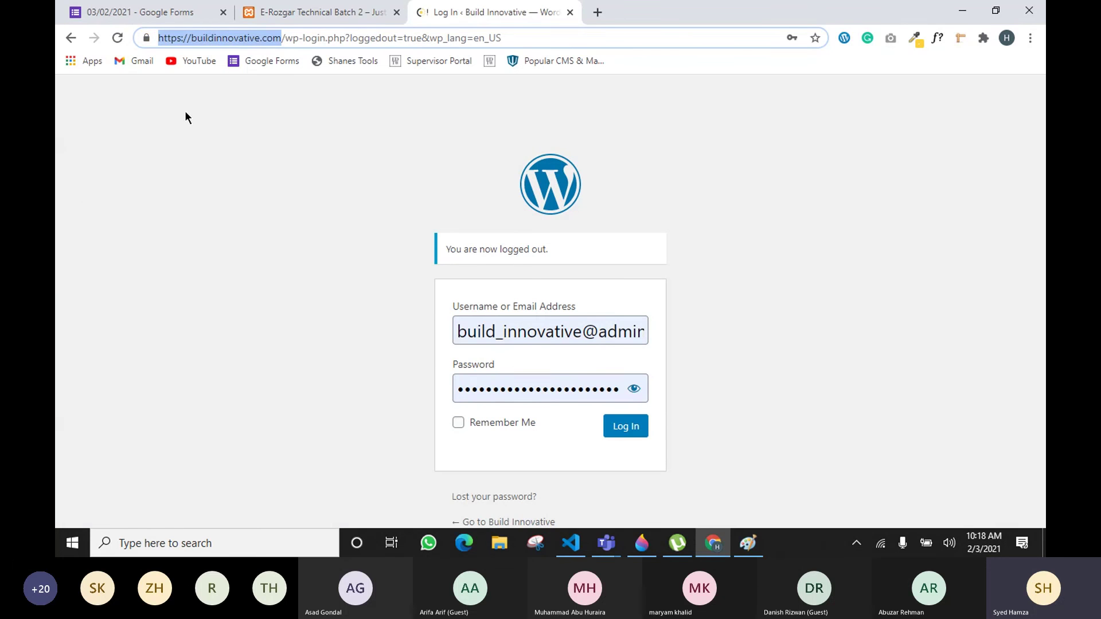
left_click(635, 434)
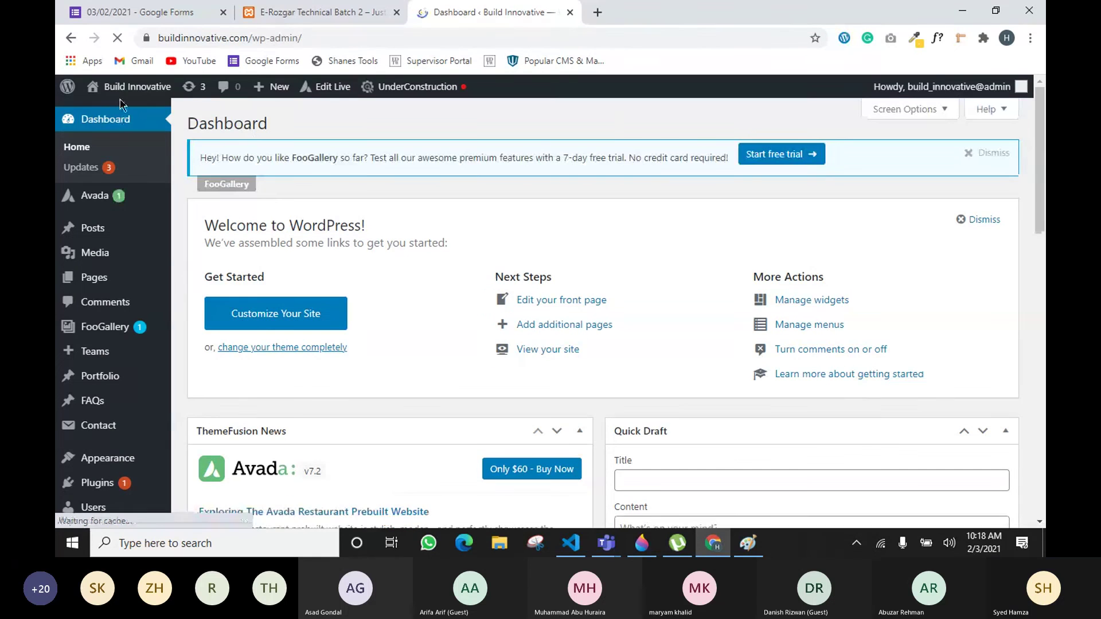
left_click(131, 113)
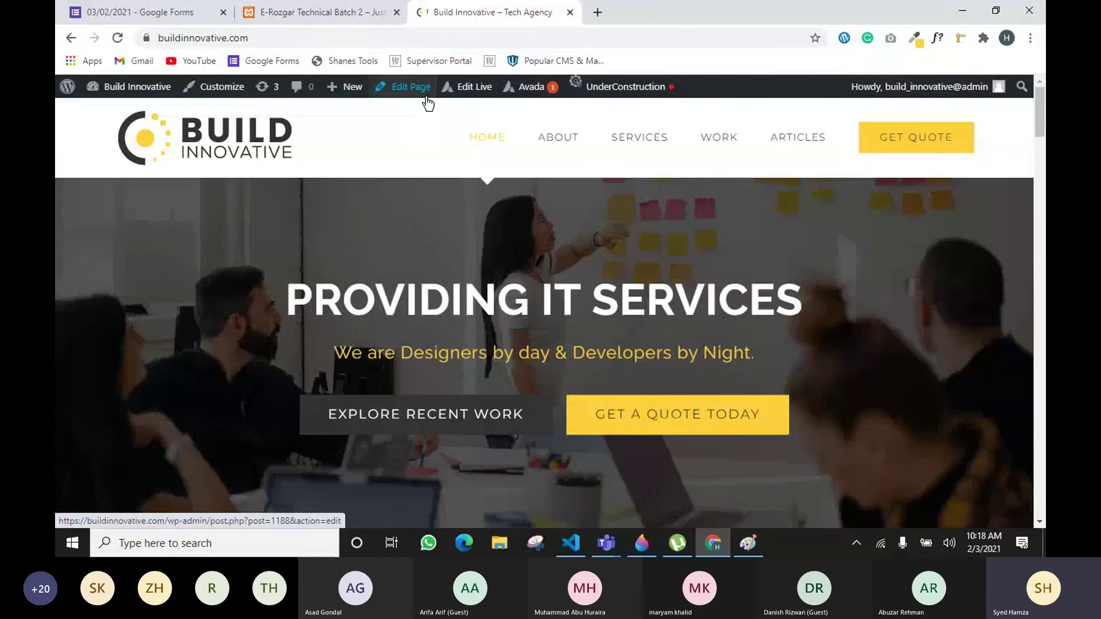
left_click(260, 42)
key("ctrl+c")
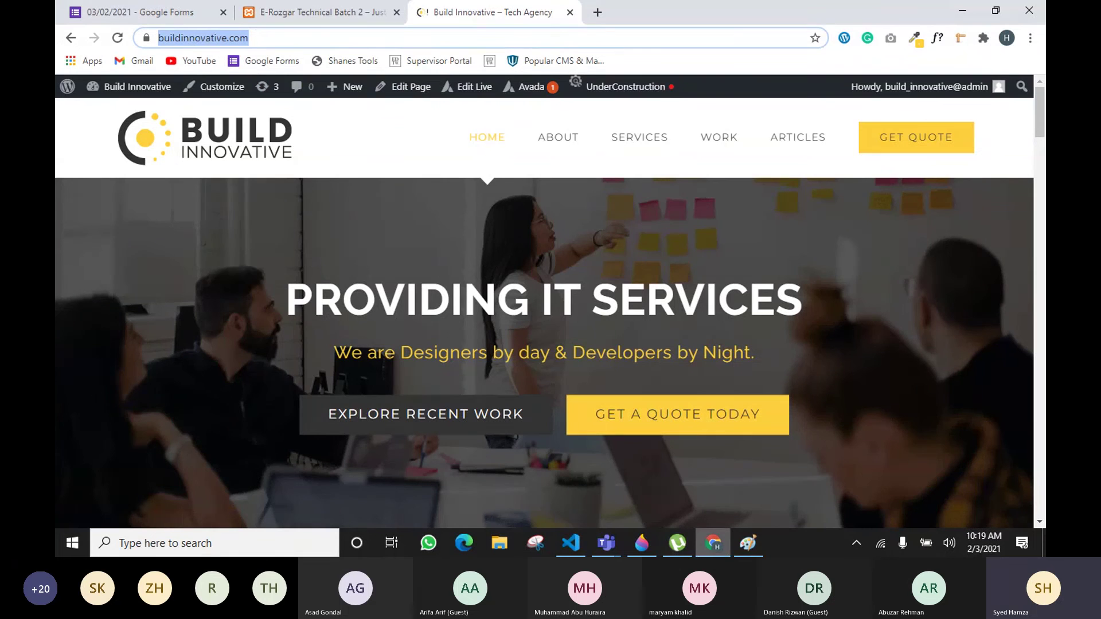
left_click(606, 543)
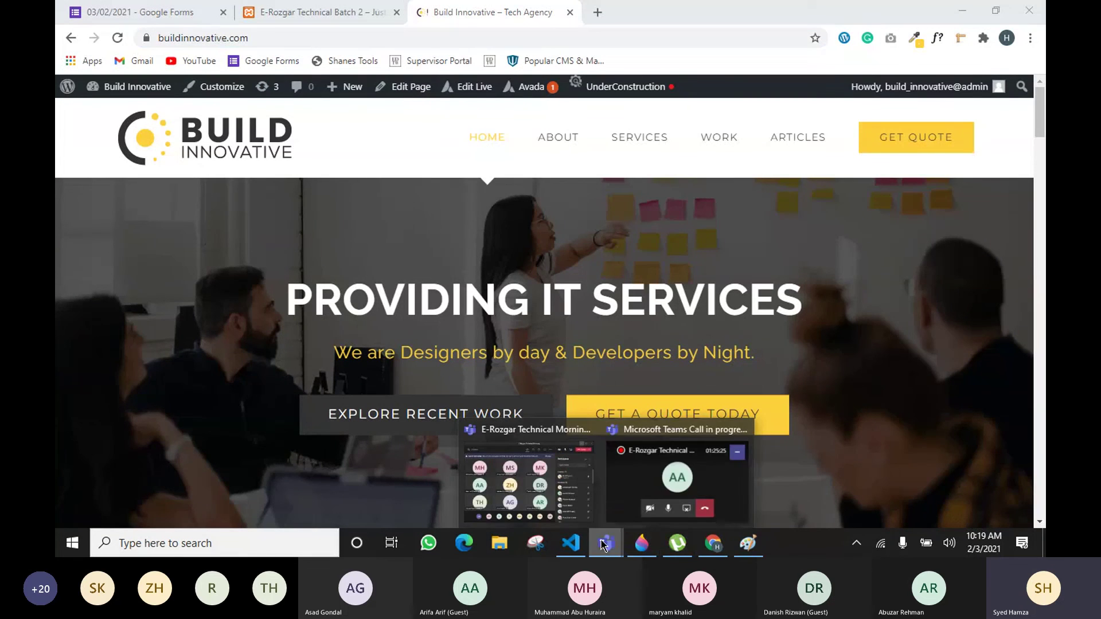
left_click(585, 469)
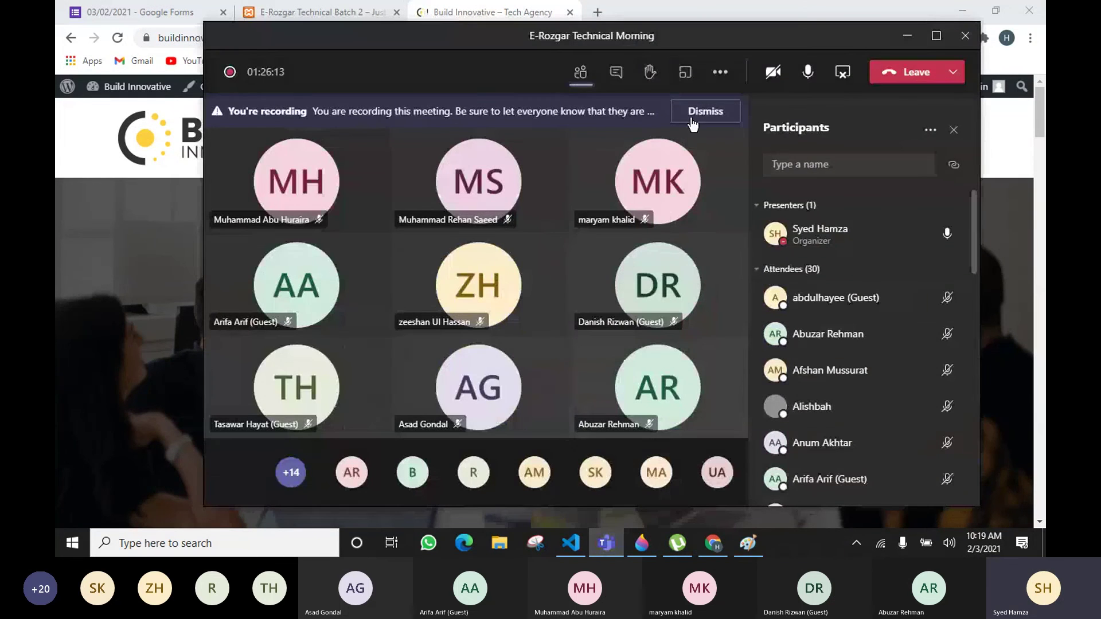
left_click(615, 72)
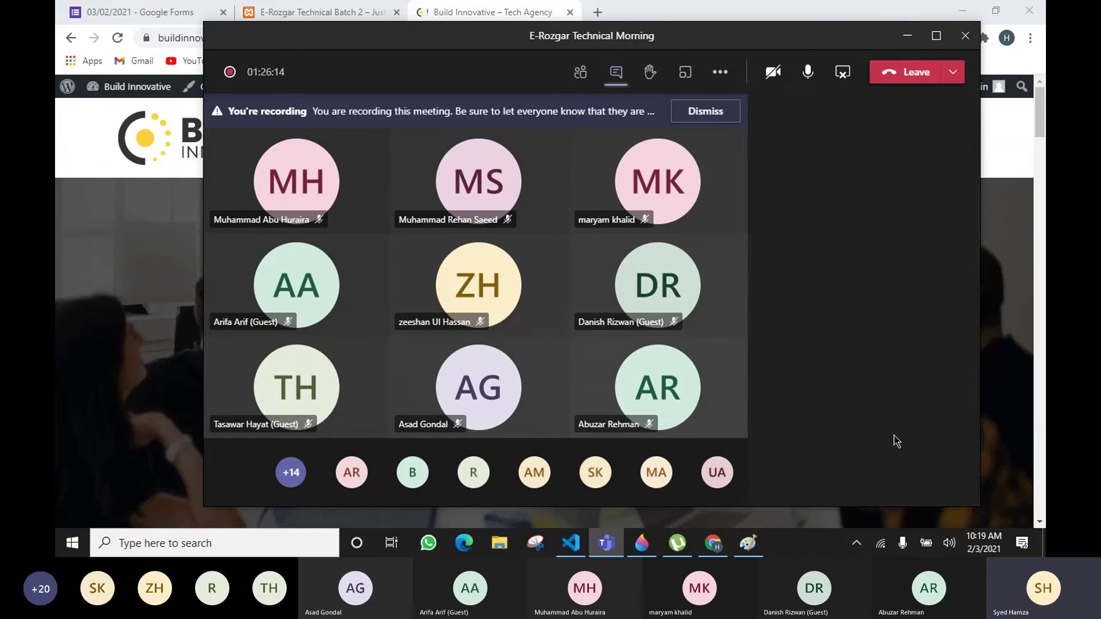
left_click(814, 462)
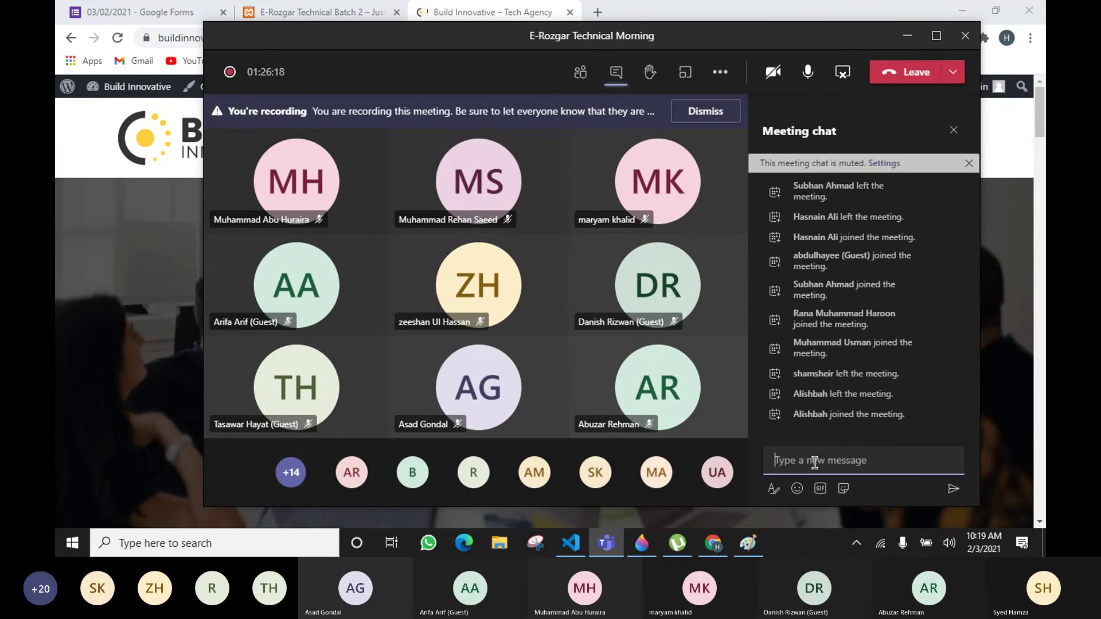
key("ctrl+v")
key("Return")
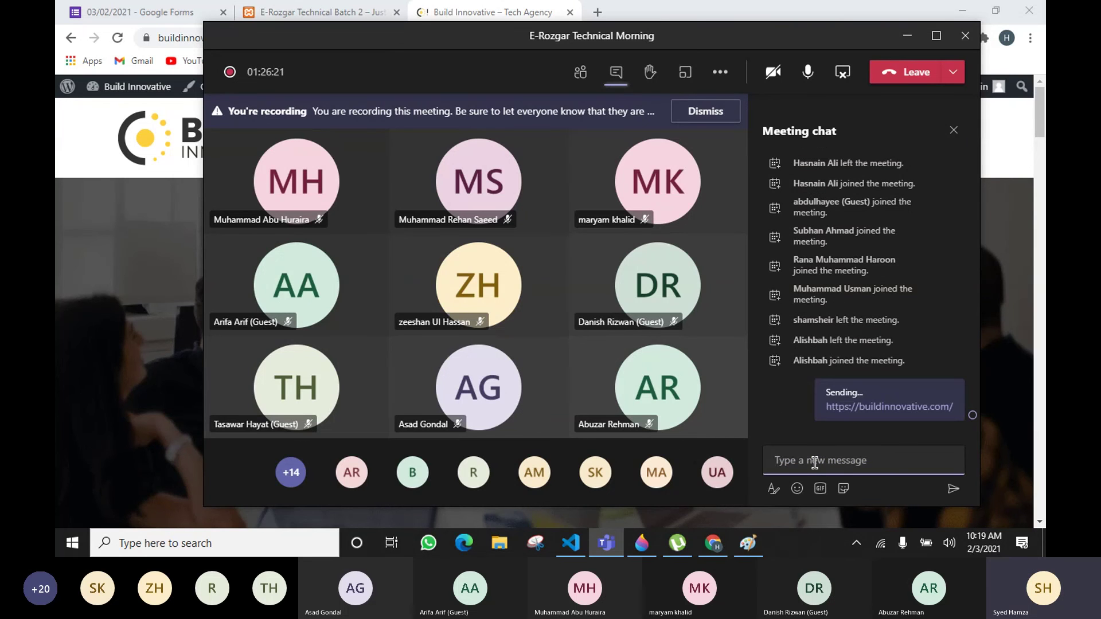
Step: Recheck the Teams meeting chat and return to the Build Innovative page in the browser
left_click(1020, 205)
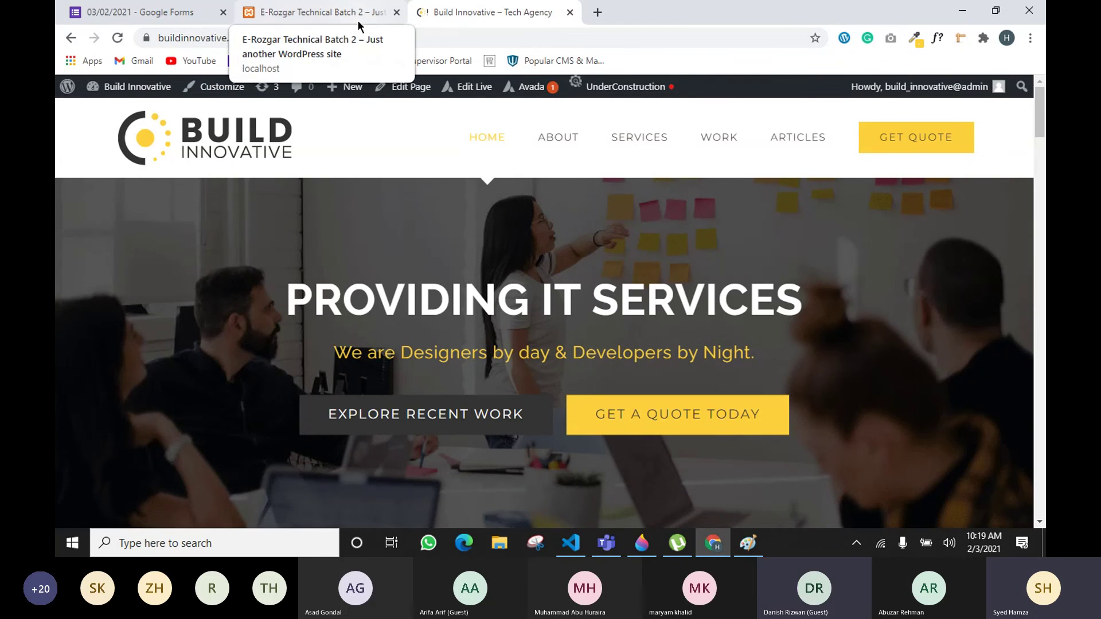
left_click(606, 542)
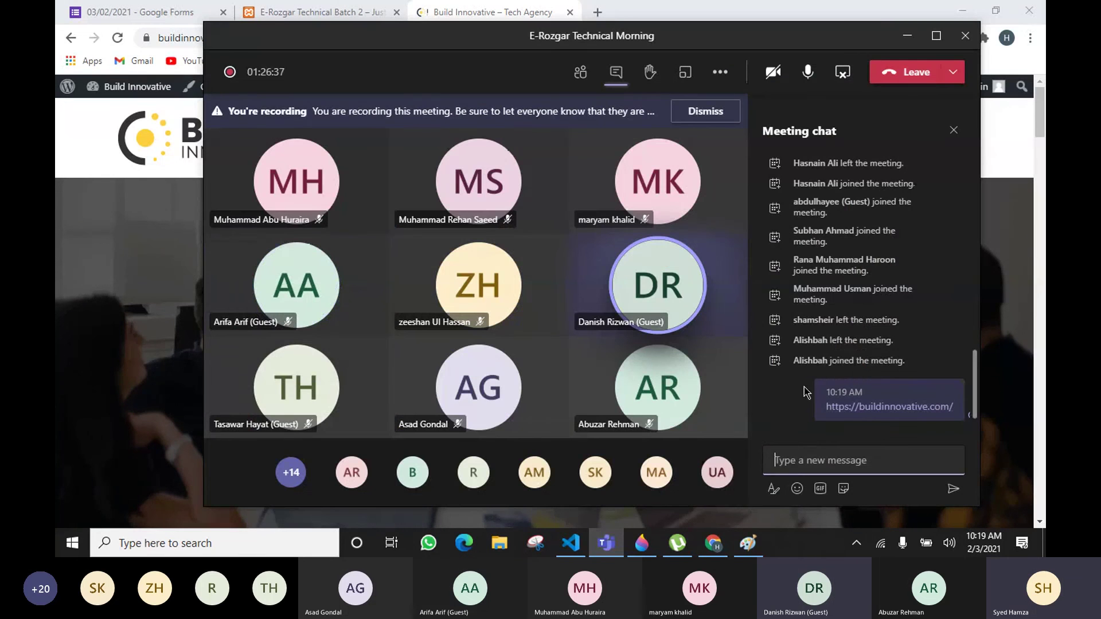
left_click(1020, 255)
Step: Look through the sections of the Build Innovative home page while logged in, and return to its beginning
mouse_move(165, 91)
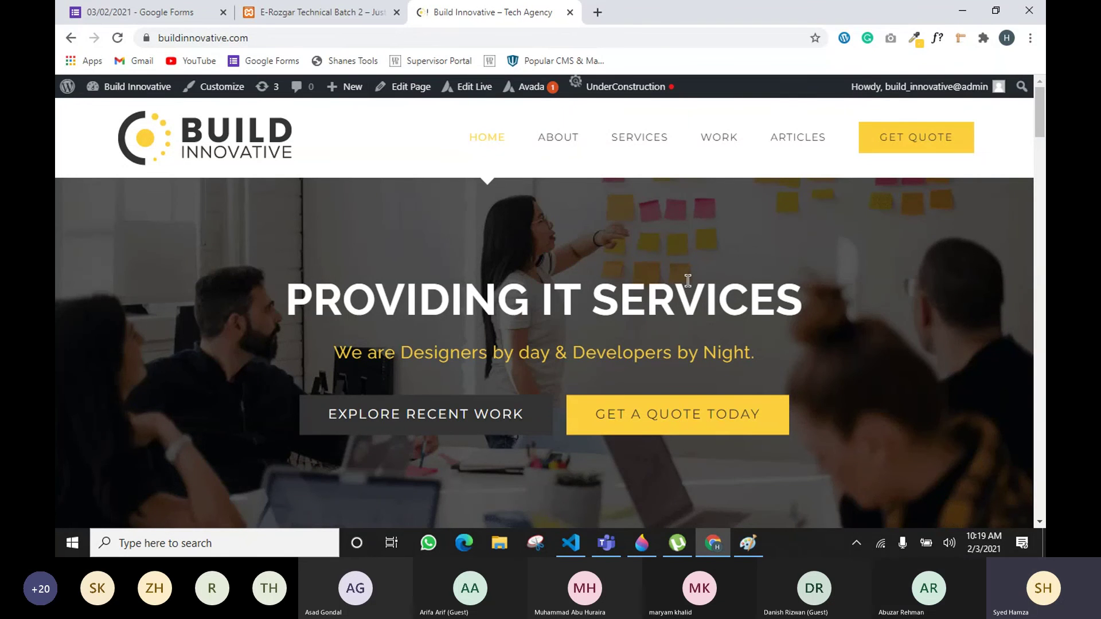
scroll(758, 395, "down", 15)
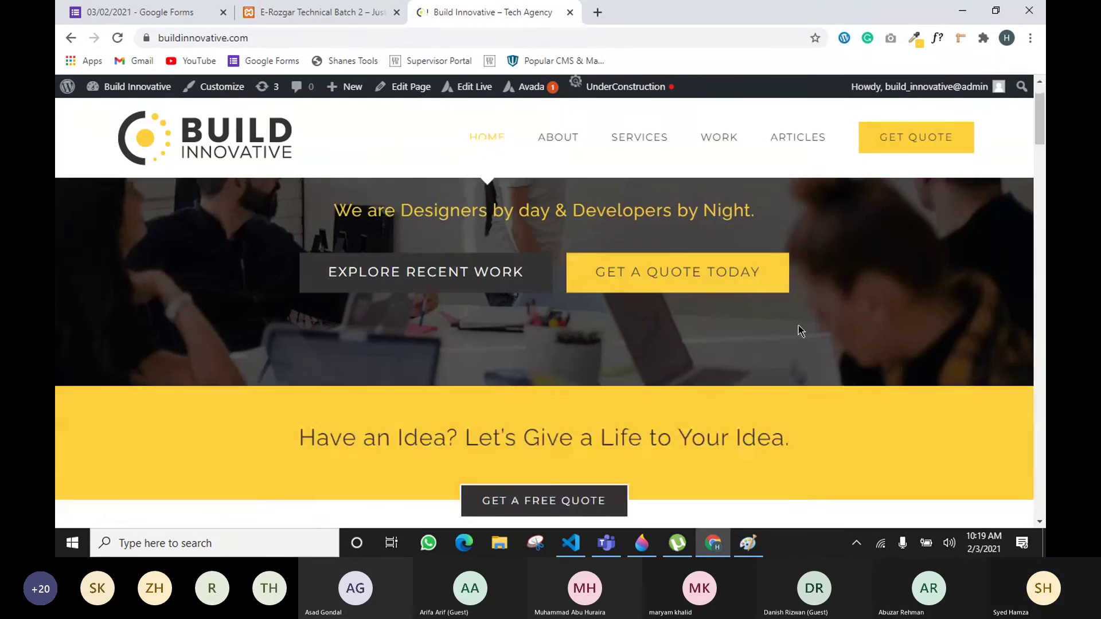
scroll(854, 342, "down", 15)
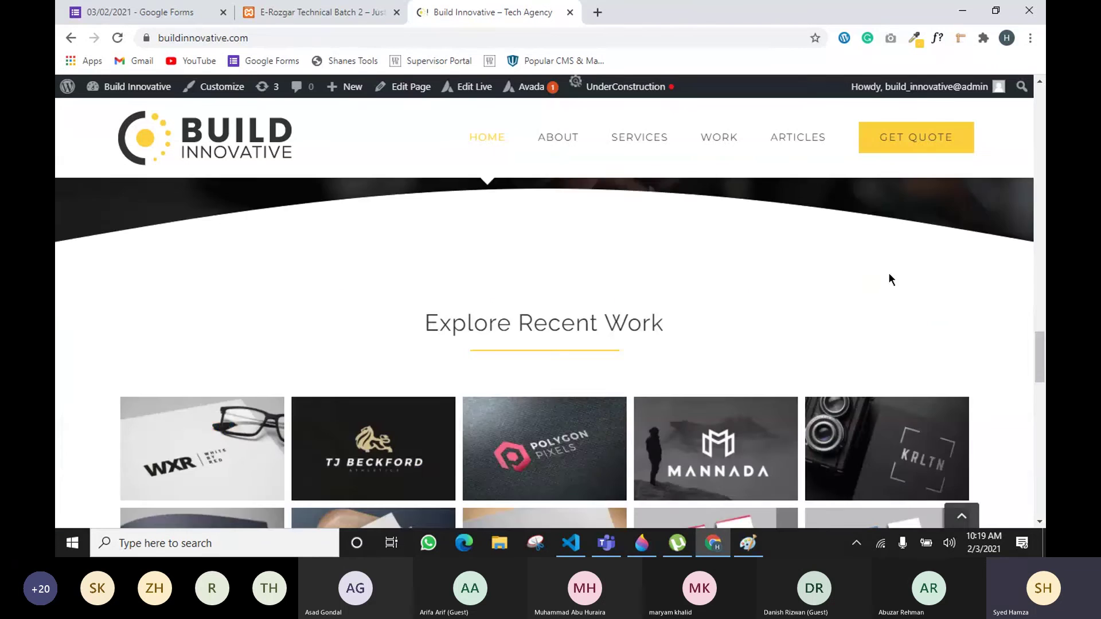
scroll(626, 320, "up", 10)
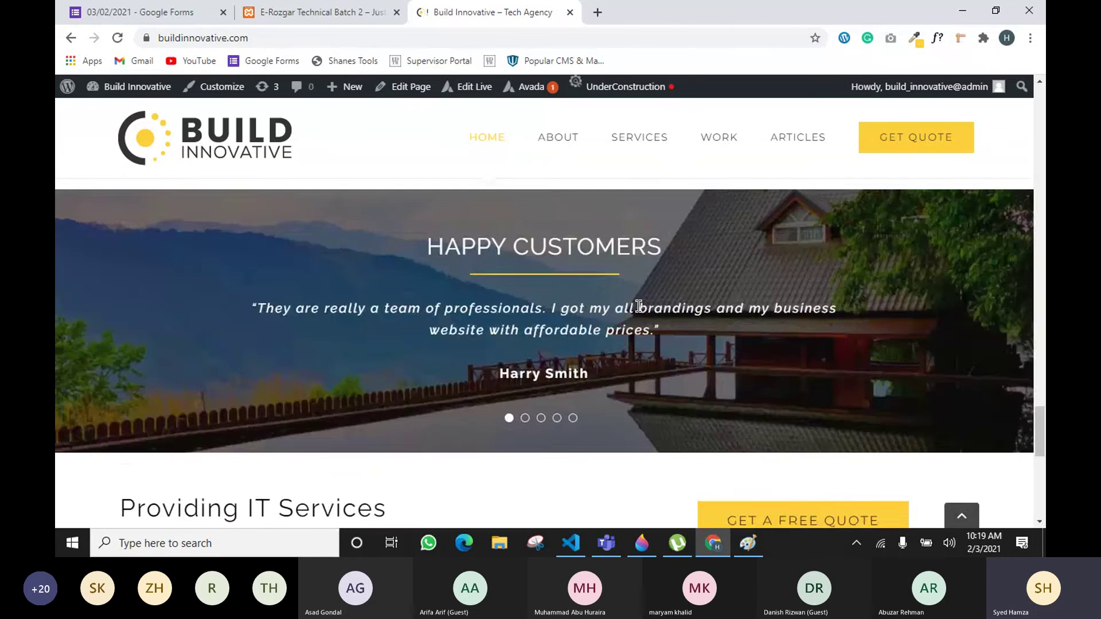
scroll(614, 227, "up", 10)
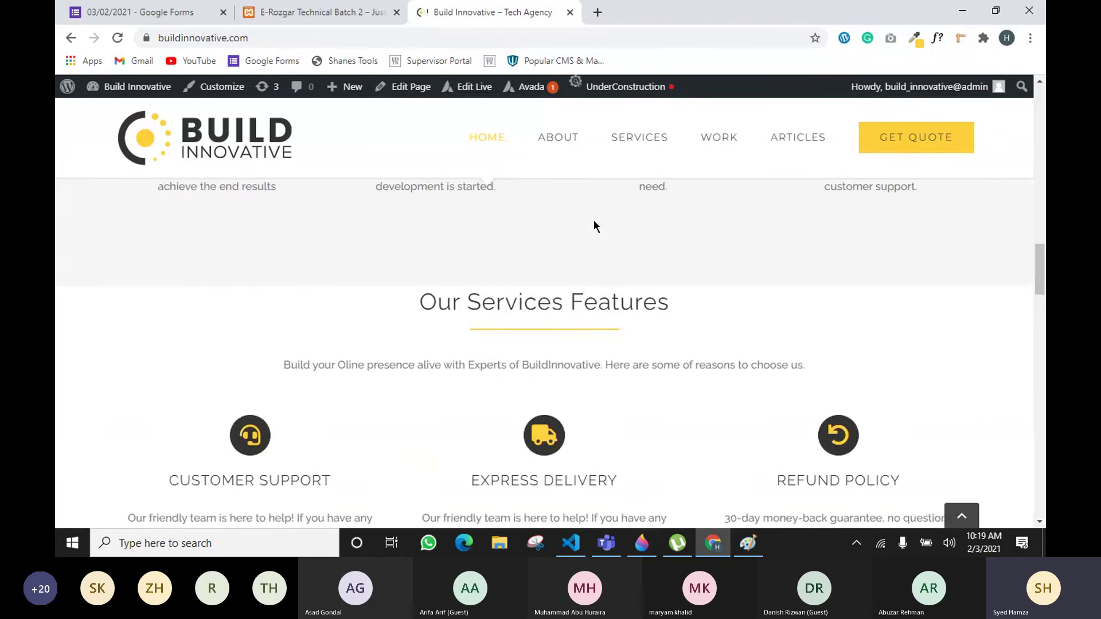
scroll(683, 318, "up", 5)
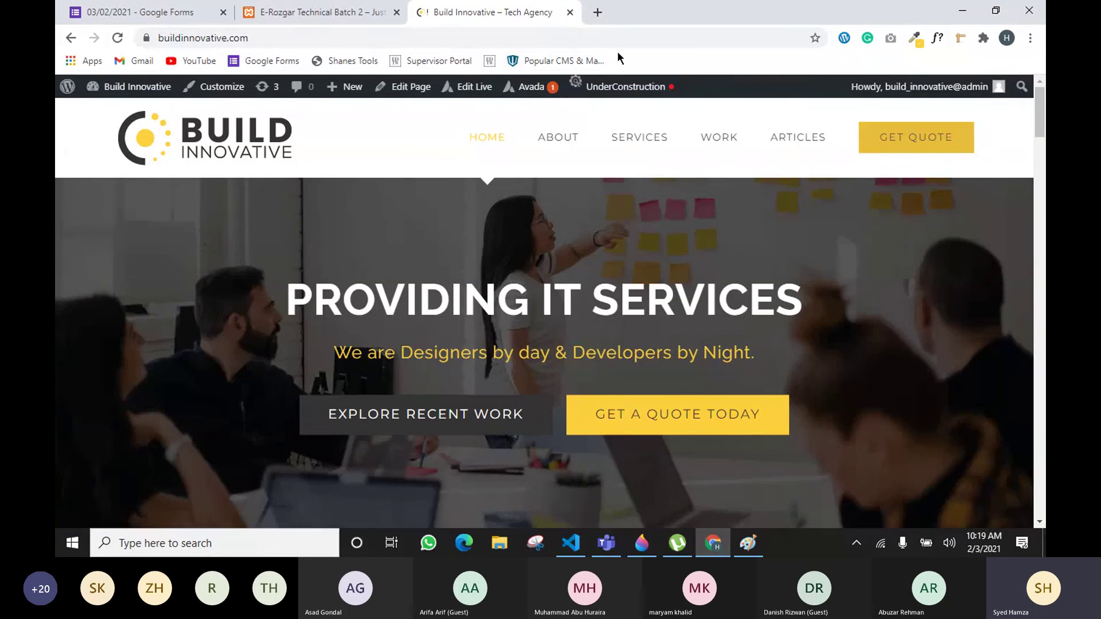
mouse_move(161, 99)
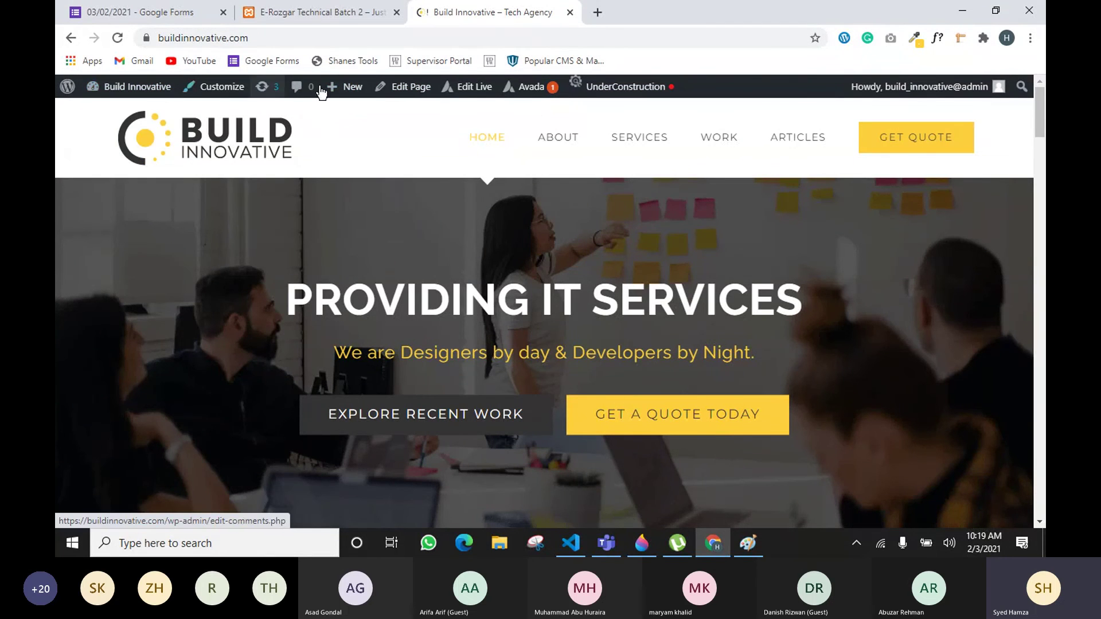
left_click(271, 14)
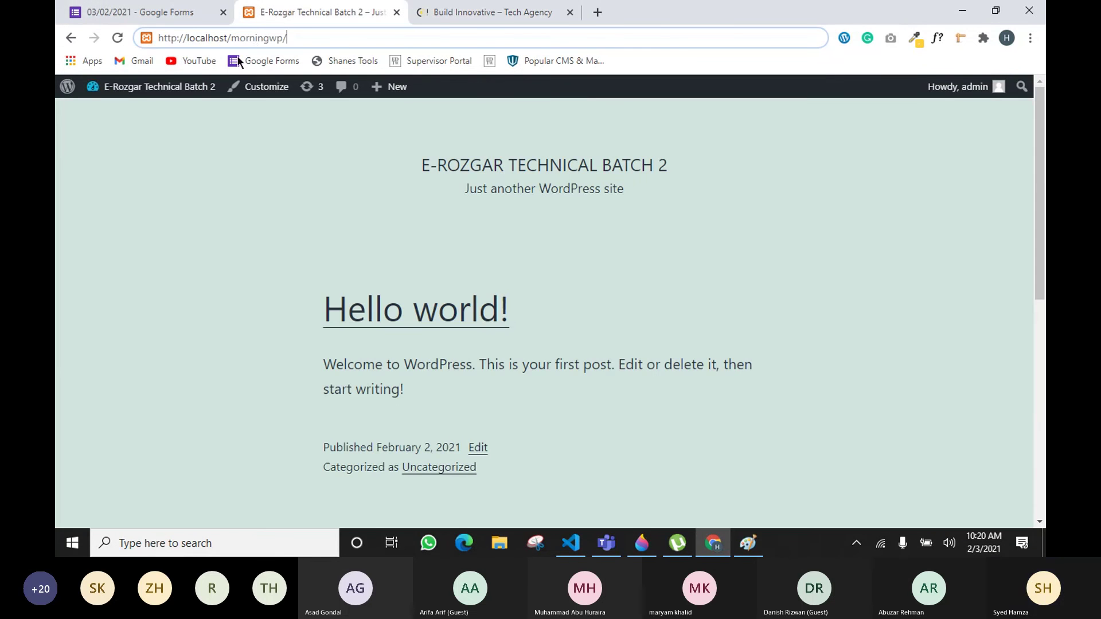
left_click_drag(290, 40, 150, 40)
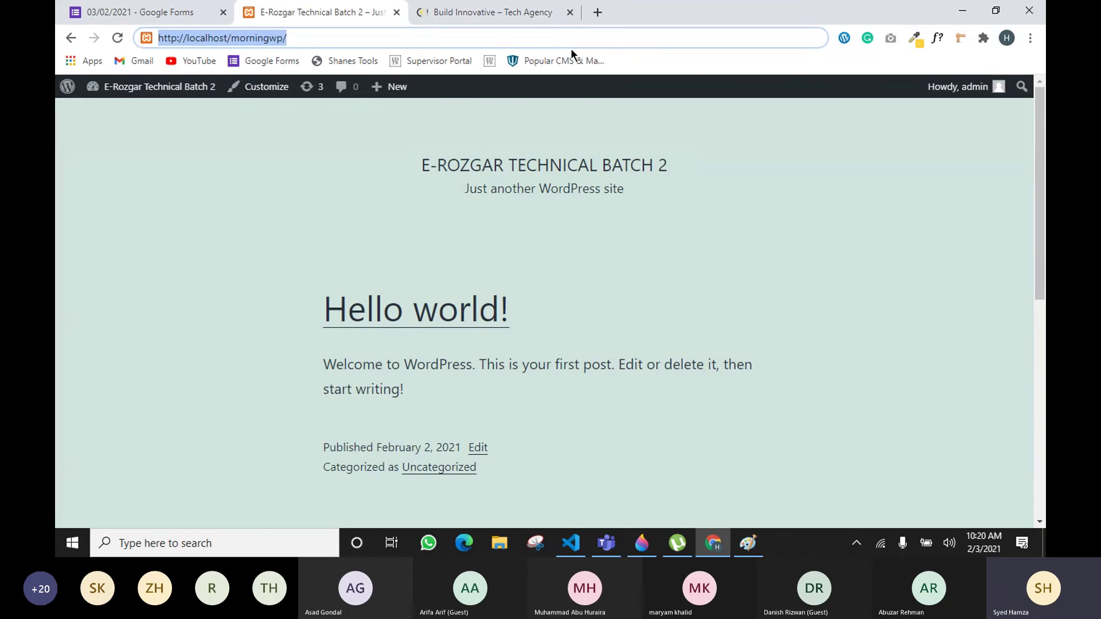
left_click(516, 11)
Step: Log out of Build Innovative and remove the wp-login.php part of the address to load the public home page
mouse_move(1004, 121)
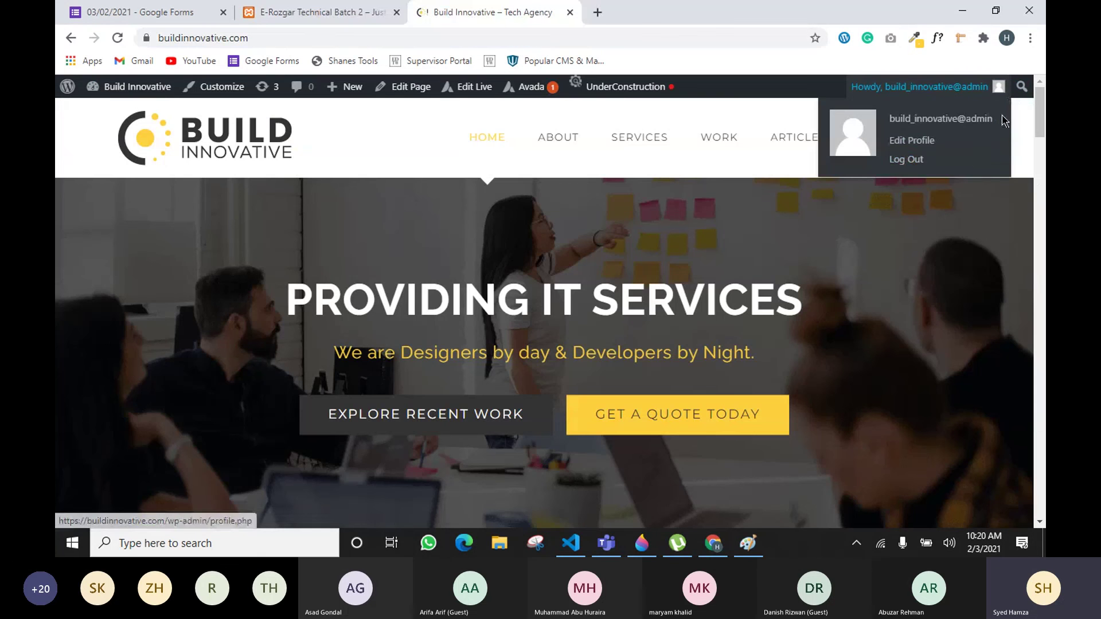
left_click(983, 160)
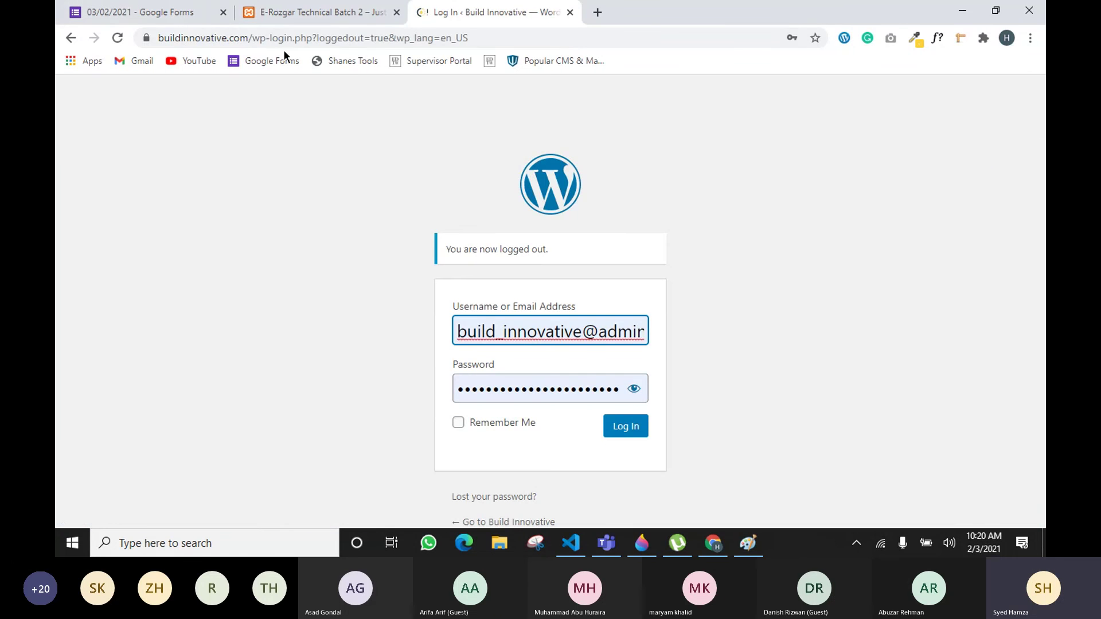
left_click_drag(256, 36, 886, 52)
key("BackSpace")
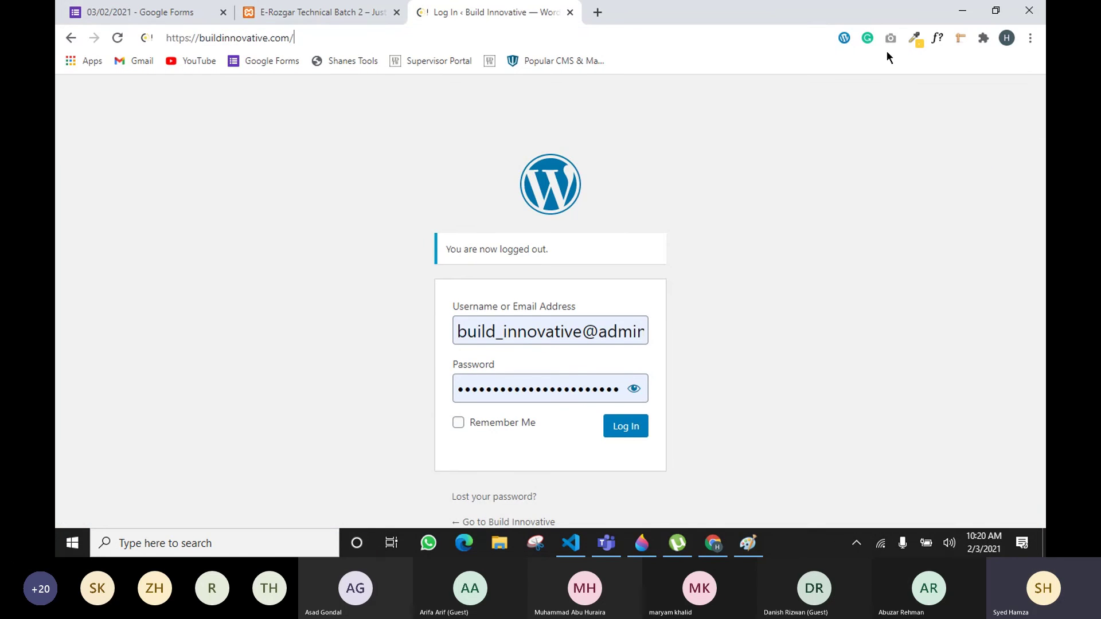
key("Return")
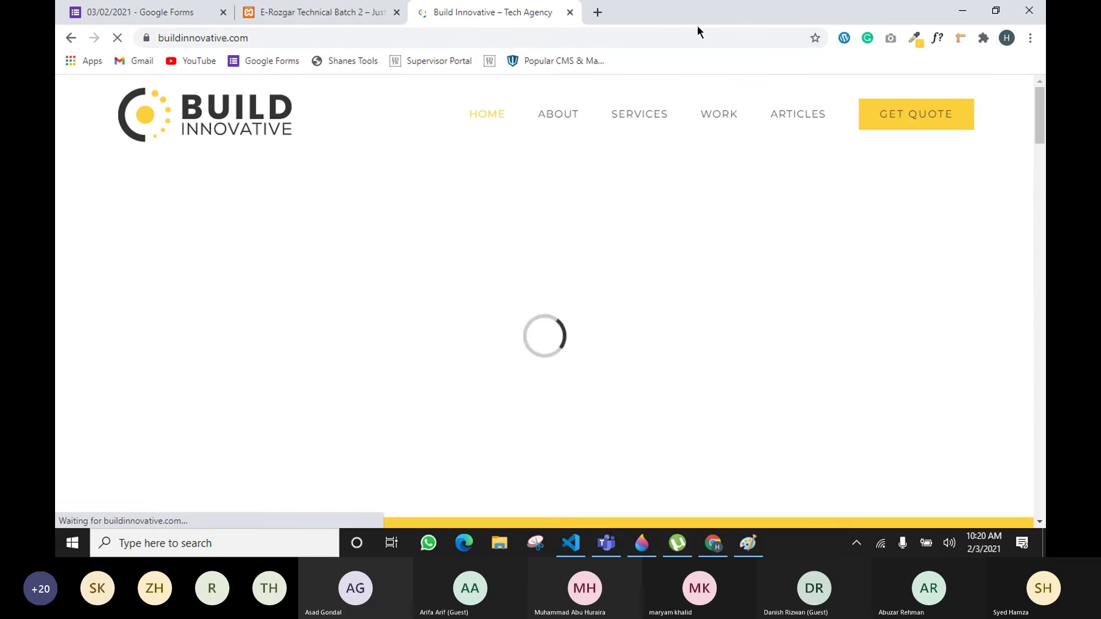
Step: Examine the sections of the Build Innovative home page as a logged-out visitor
scroll(977, 169, "down", 7)
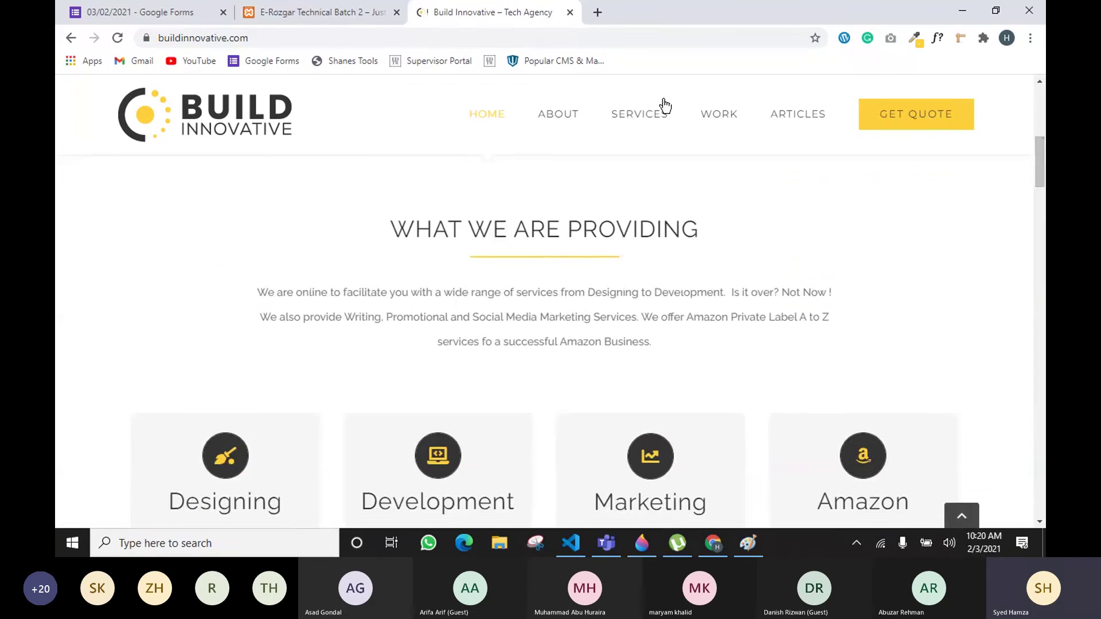
scroll(874, 141, "down", 6)
scroll(873, 140, "down", 20)
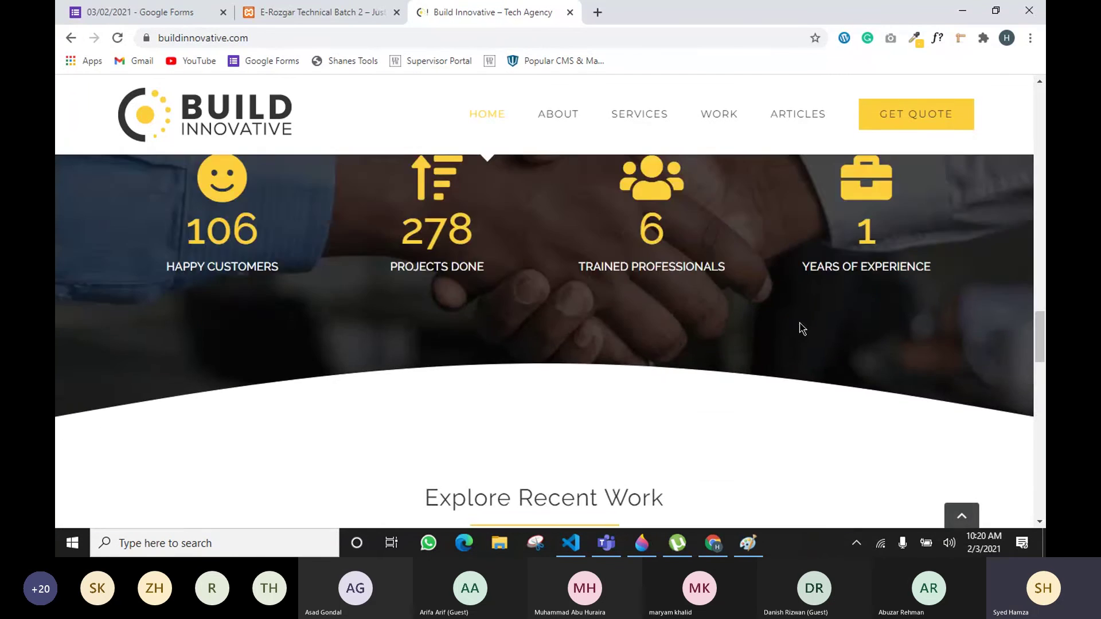
scroll(799, 327, "up", 16)
scroll(800, 323, "up", 8)
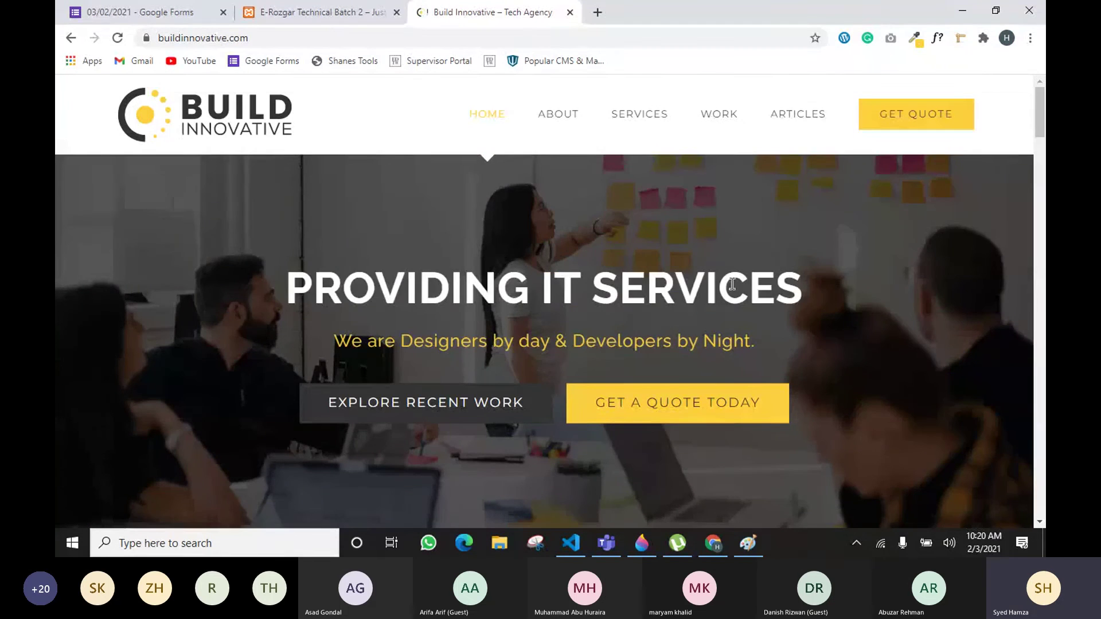
left_click(281, 36)
left_click(304, 46)
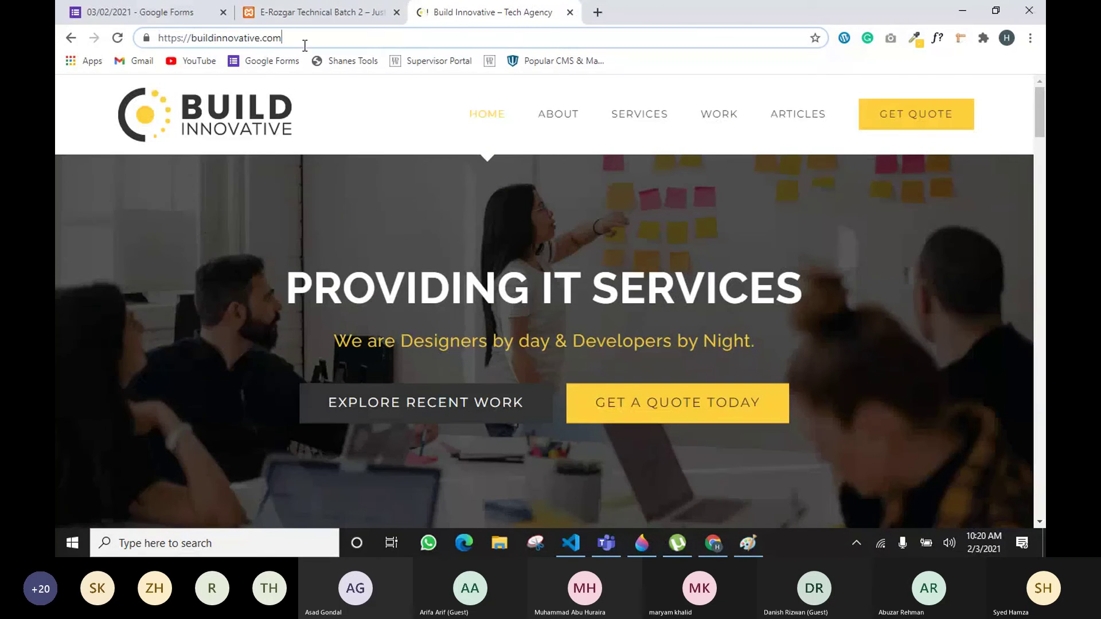
type("/")
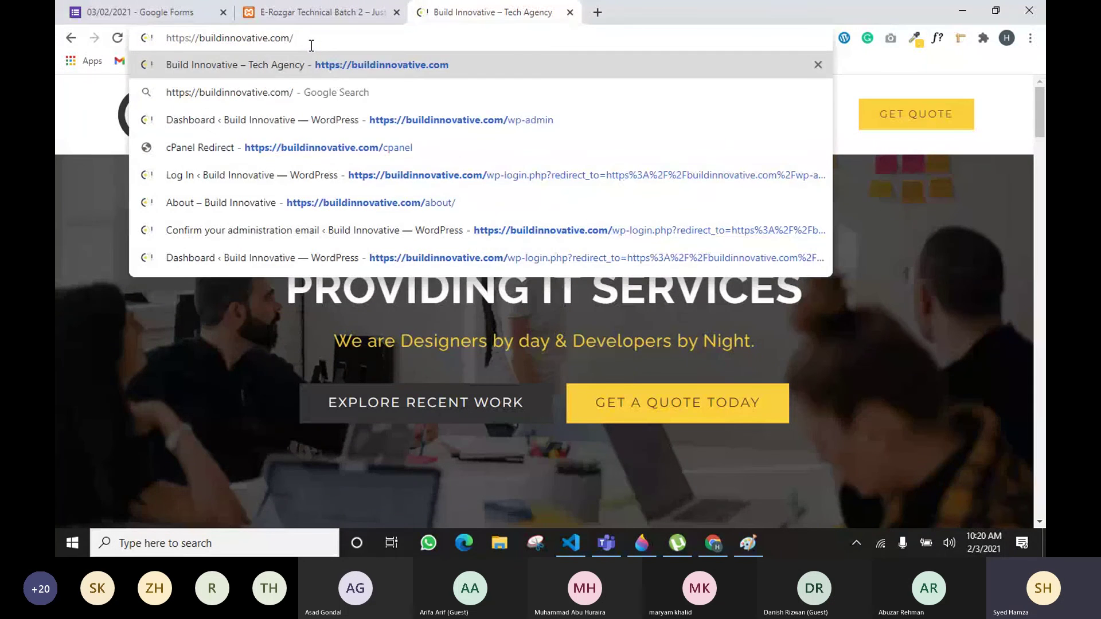
type("WP")
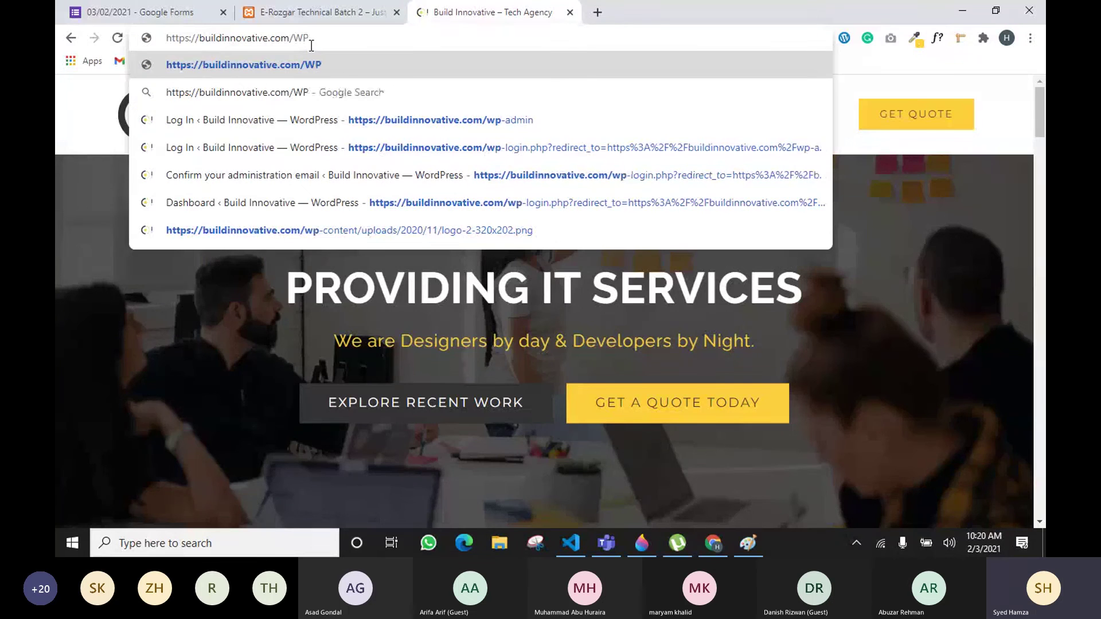
key("BackSpace")
key("BackSpace")
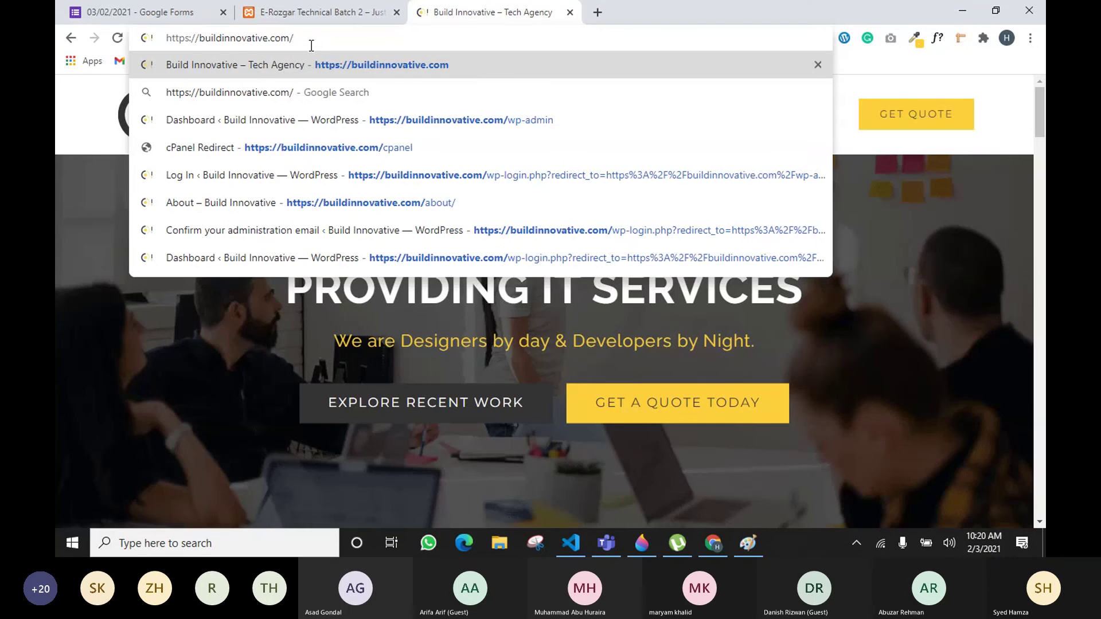
type("wp-admin")
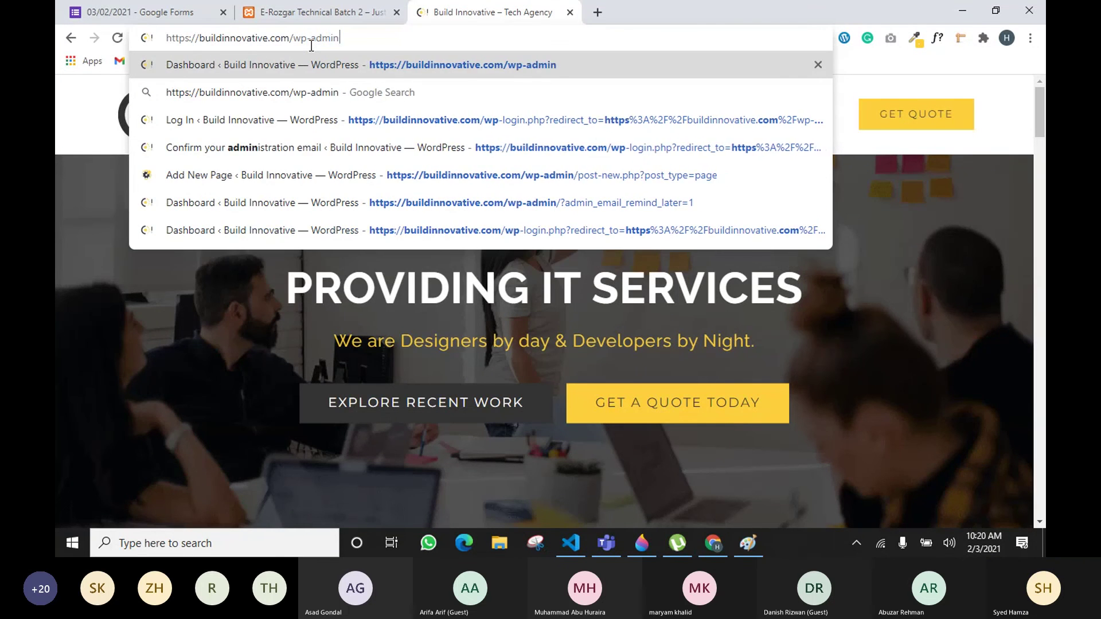
key("Return")
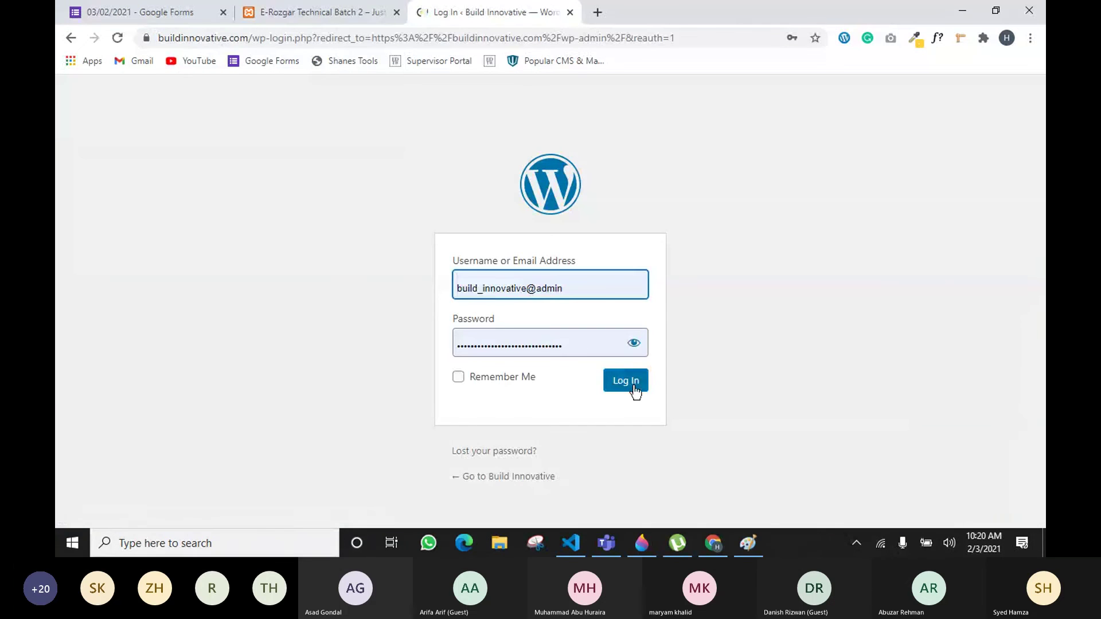
left_click(632, 385)
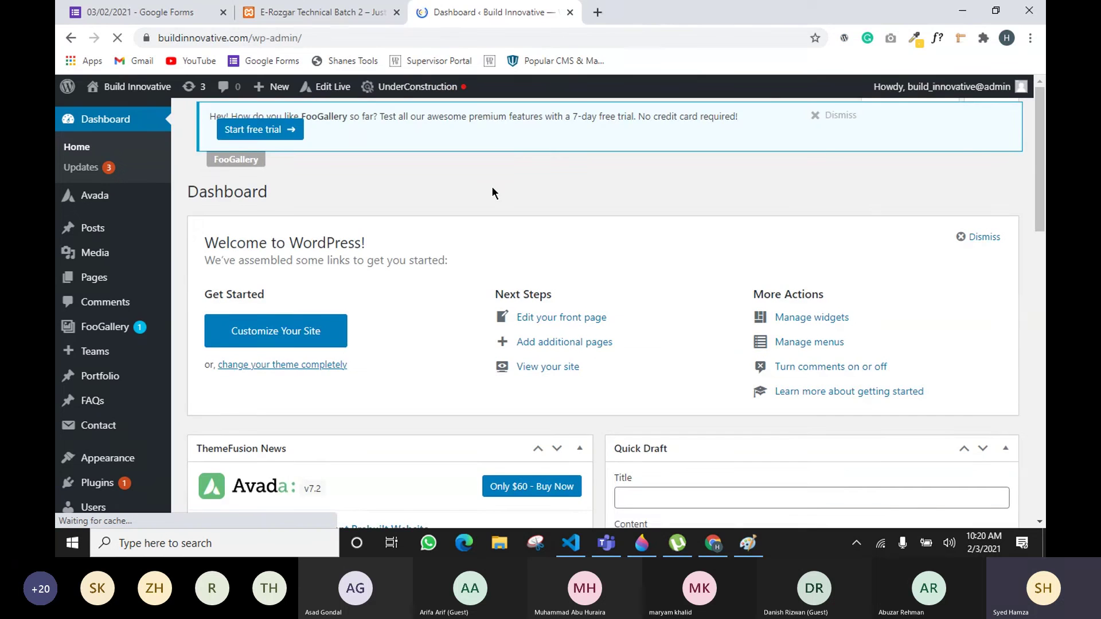
Step: Return to the local E-Rozgar Technical Batch 2 site and open its WordPress dashboard
left_click(336, 12)
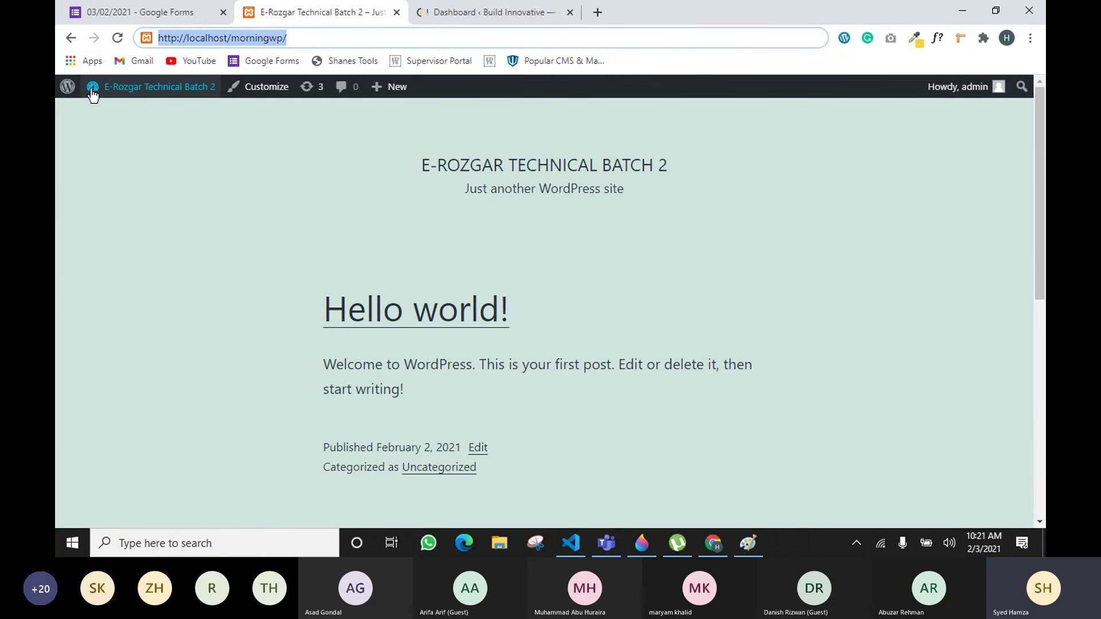
mouse_move(94, 88)
left_click(112, 115)
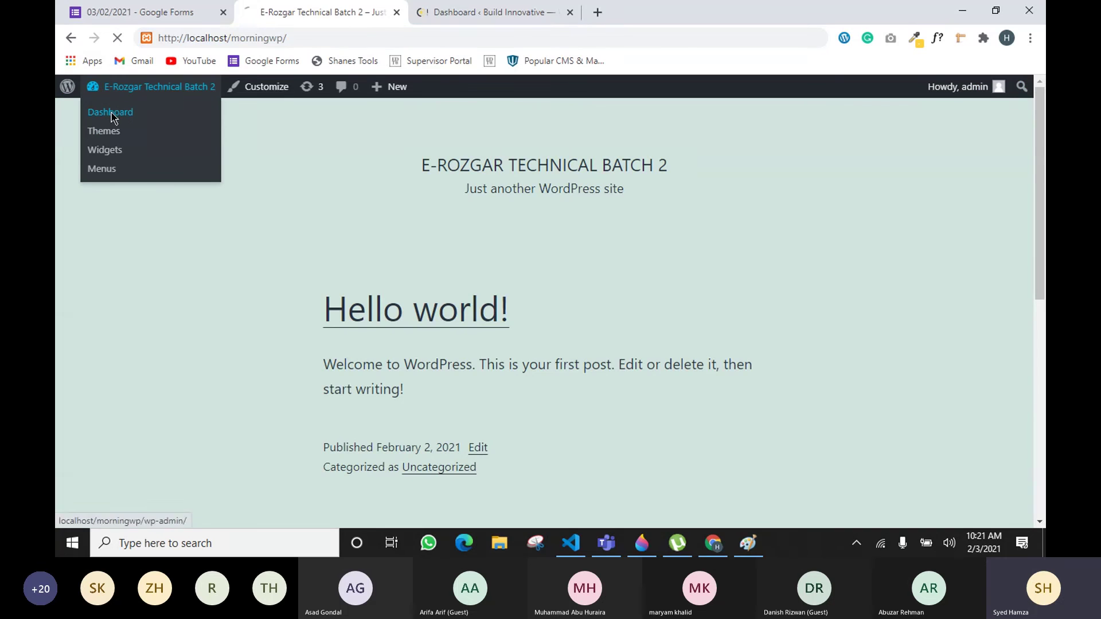
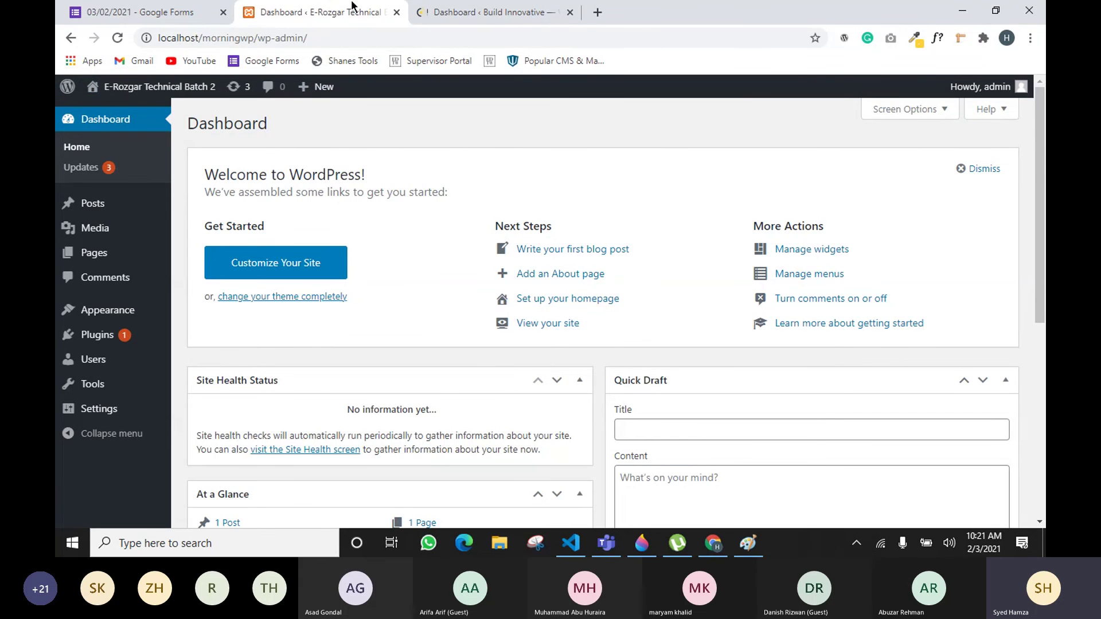
Step: Open the local site's front end in a new browser tab from its dashboard and show it
mouse_move(166, 86)
right_click(154, 110)
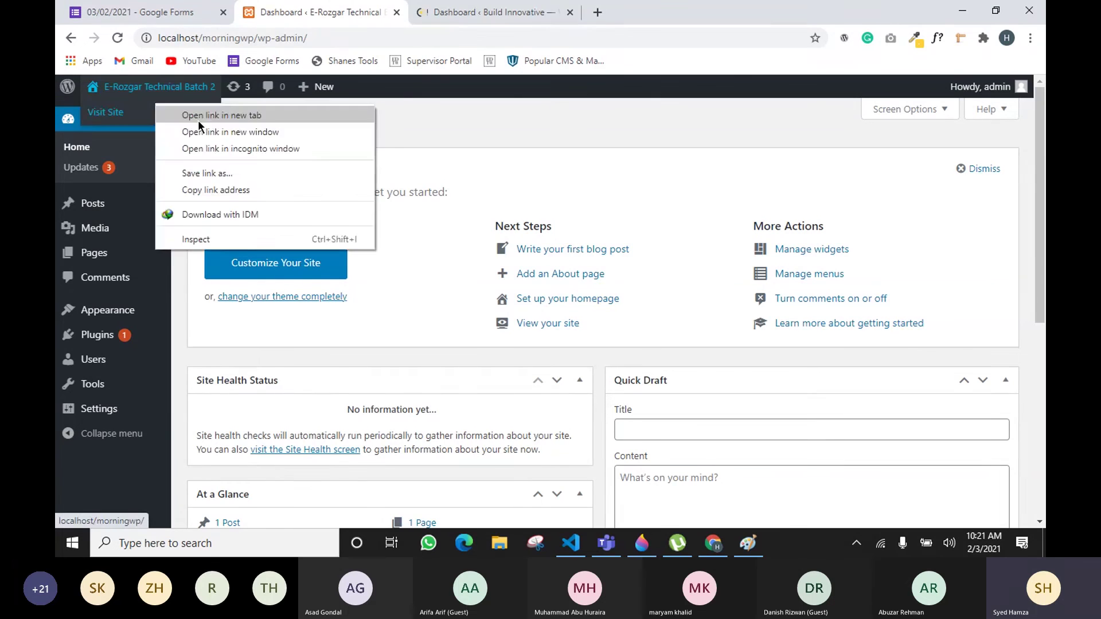
left_click(198, 117)
left_click(444, 12)
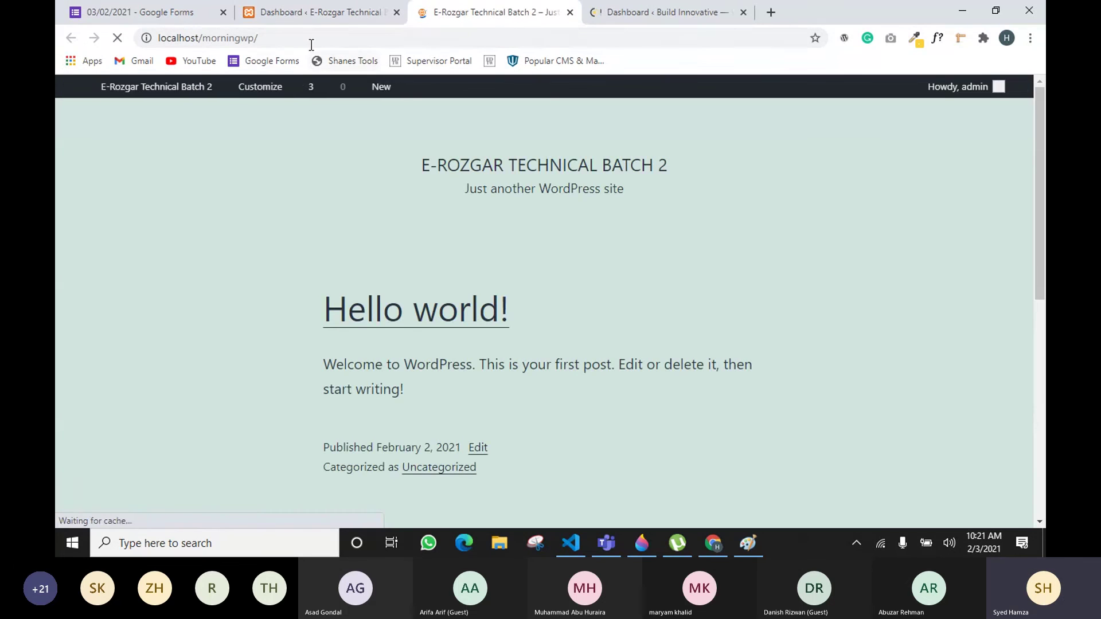
Step: Compare the local site's dashboard with its front end, ending on the dashboard
left_click(316, 12)
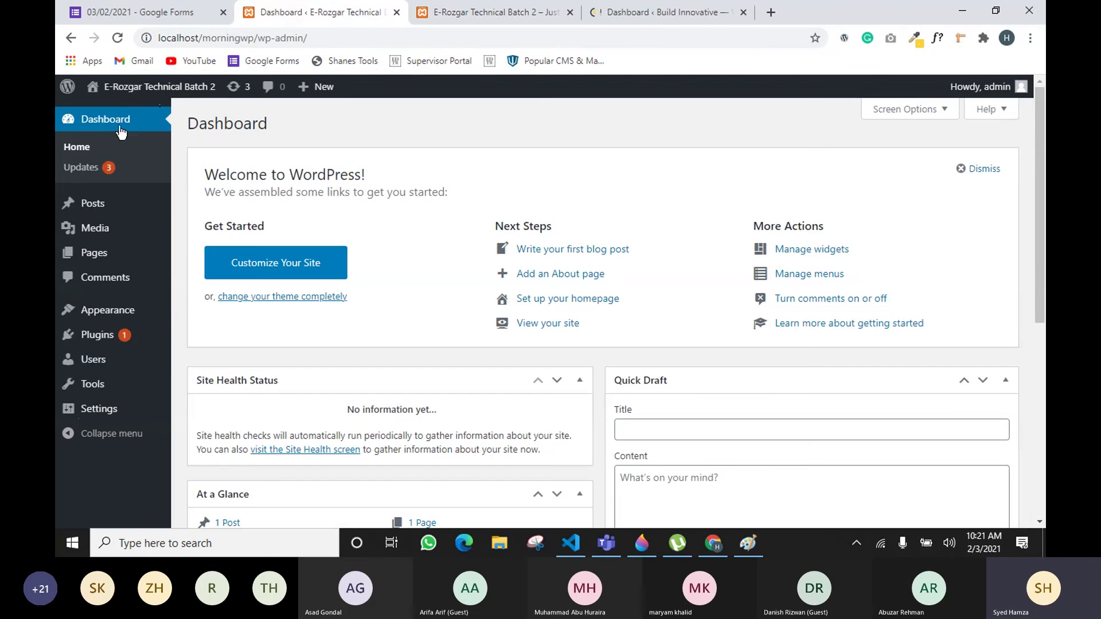
left_click(454, 16)
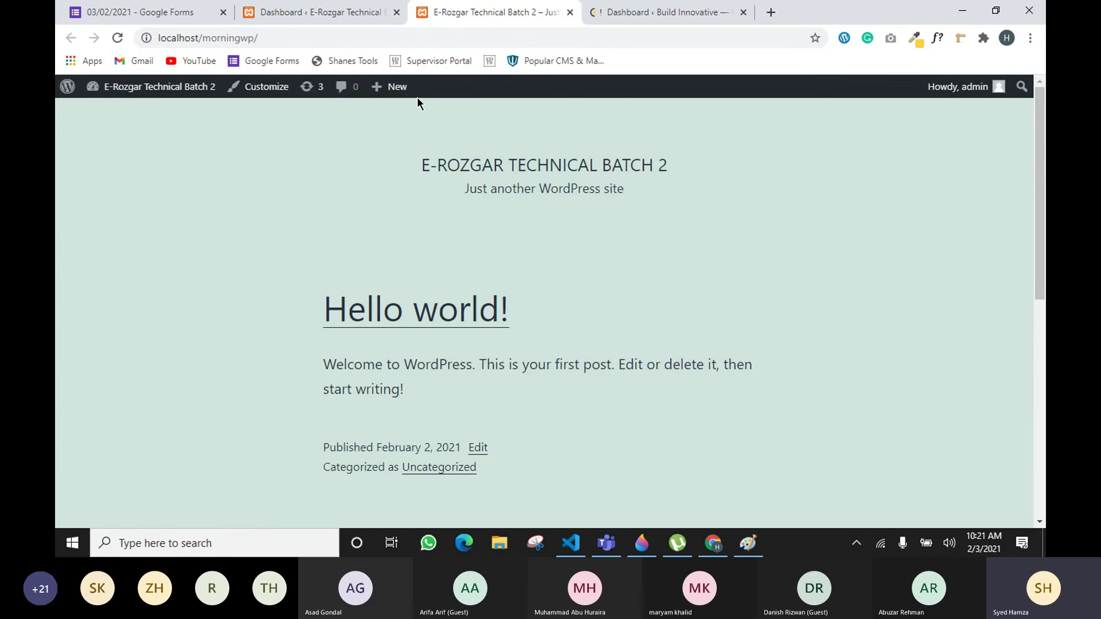
left_click(316, 18)
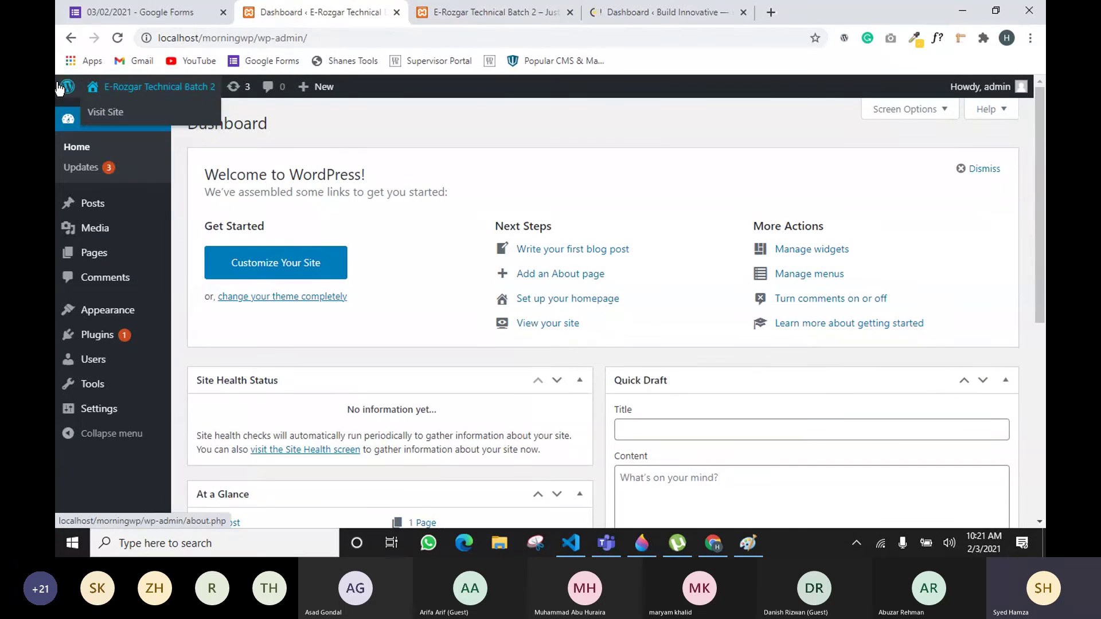
Step: Open the local site's About WordPress page and close the duplicate About tab
mouse_move(59, 87)
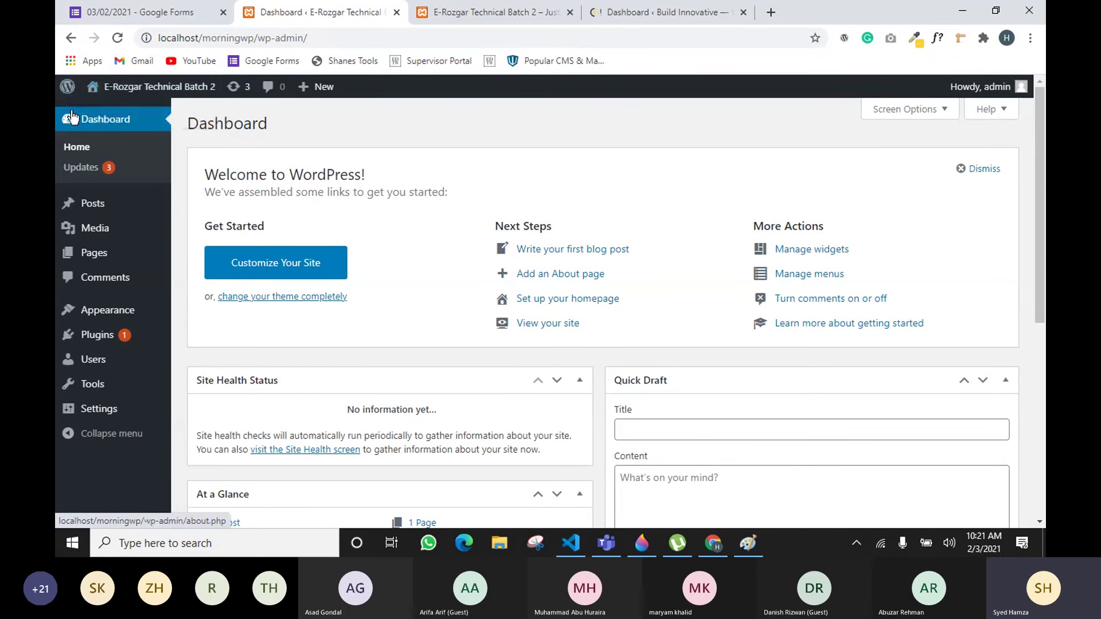
right_click(90, 111)
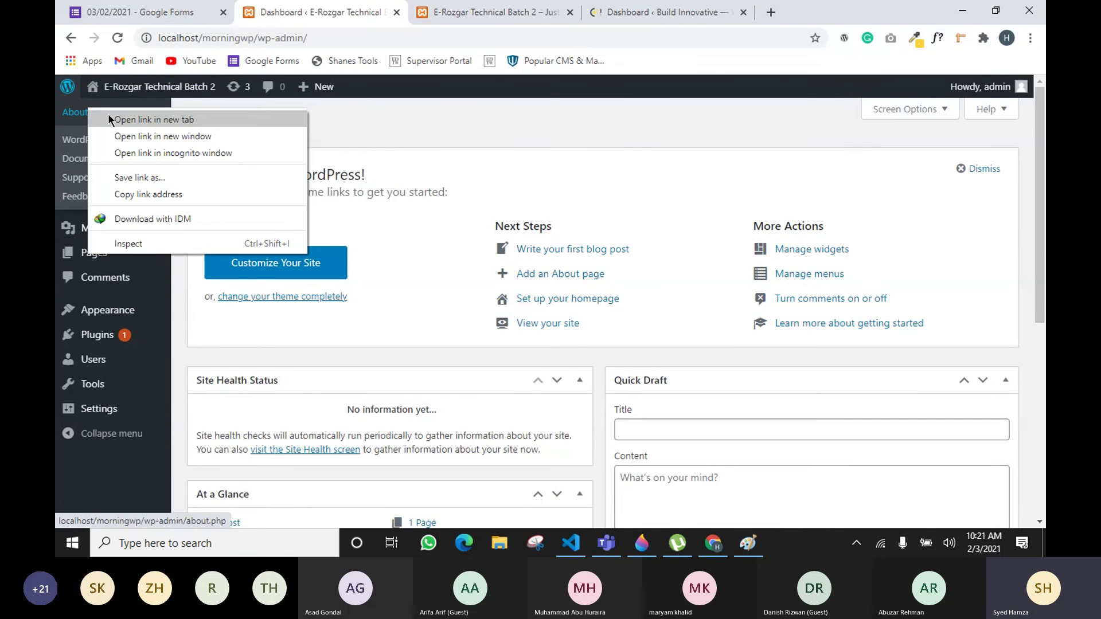
left_click(107, 119)
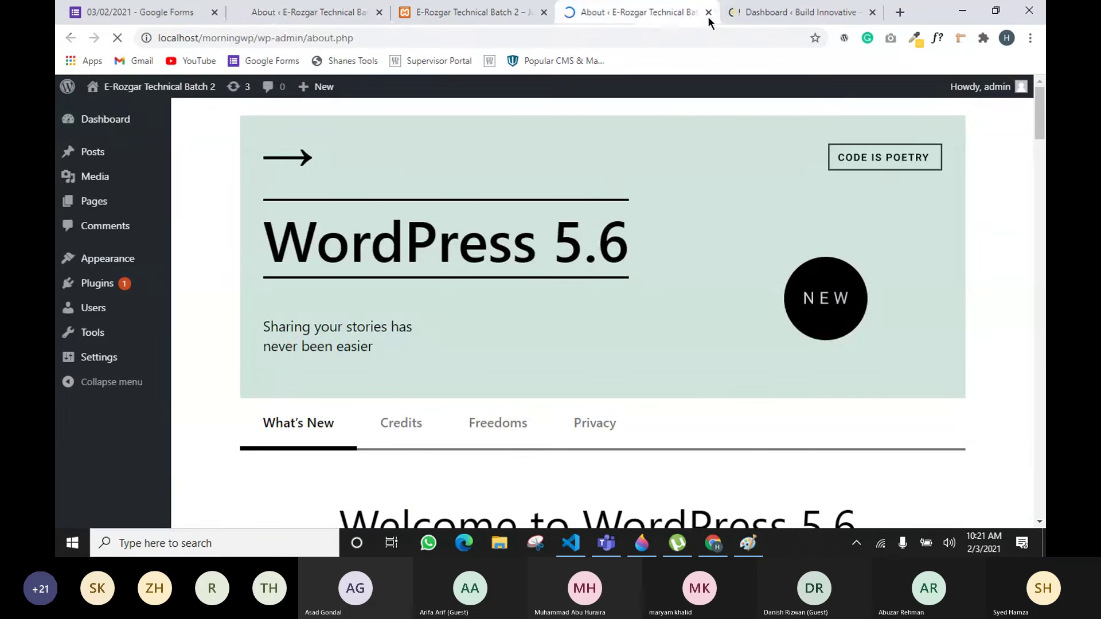
left_click(708, 12)
left_click(276, 12)
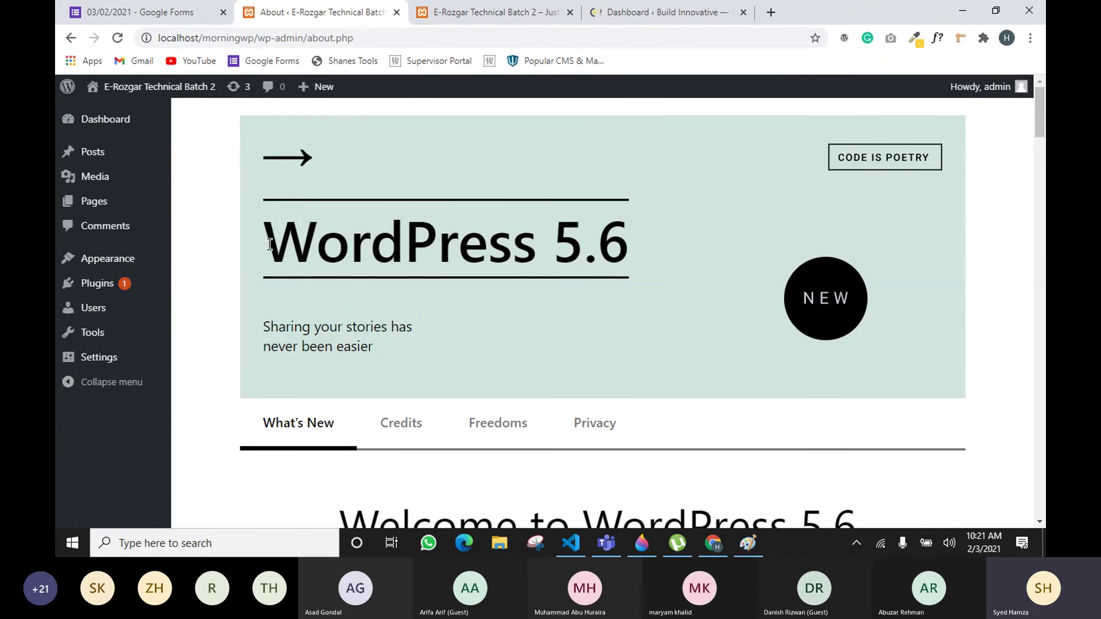
Step: Highlight the WordPress 5.6 version heading and its last digit on the About page
left_click_drag(267, 227, 676, 257)
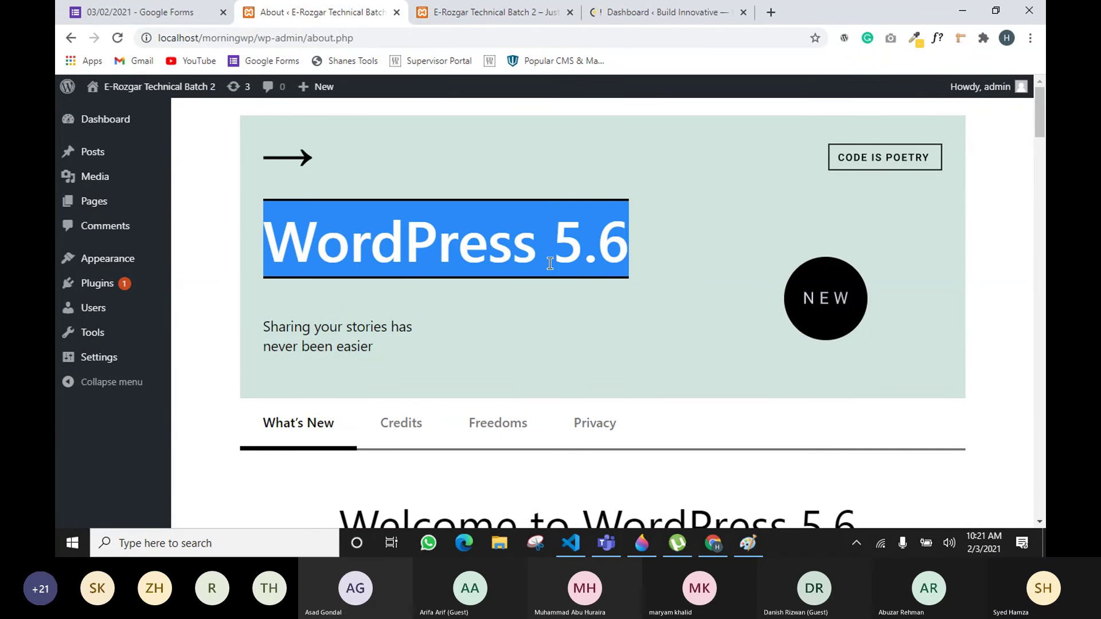
left_click(650, 254)
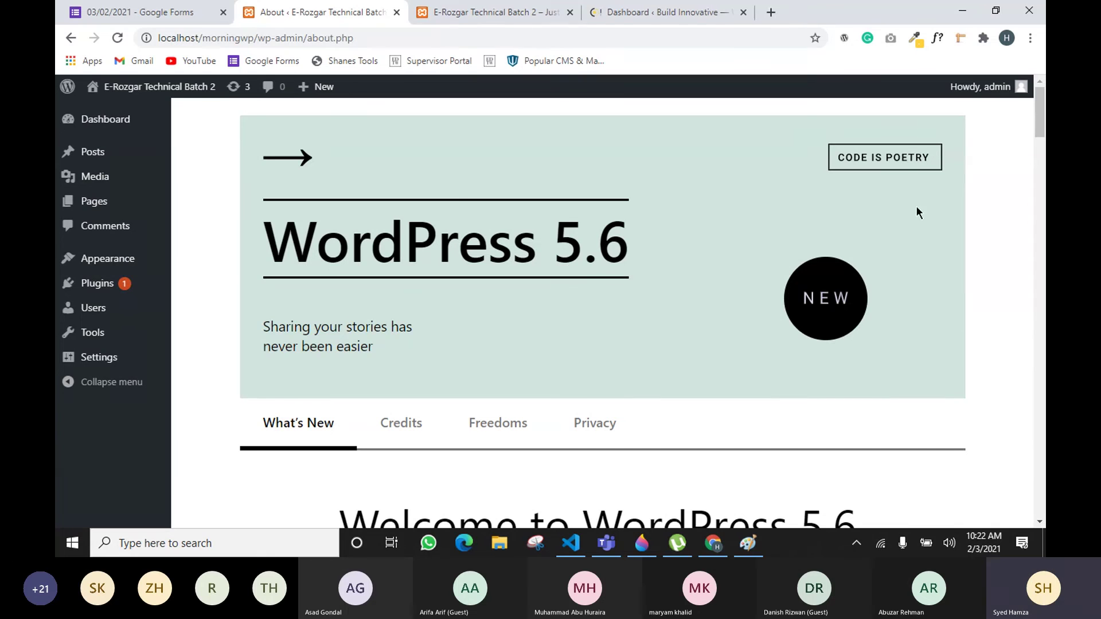
left_click_drag(603, 230, 643, 243)
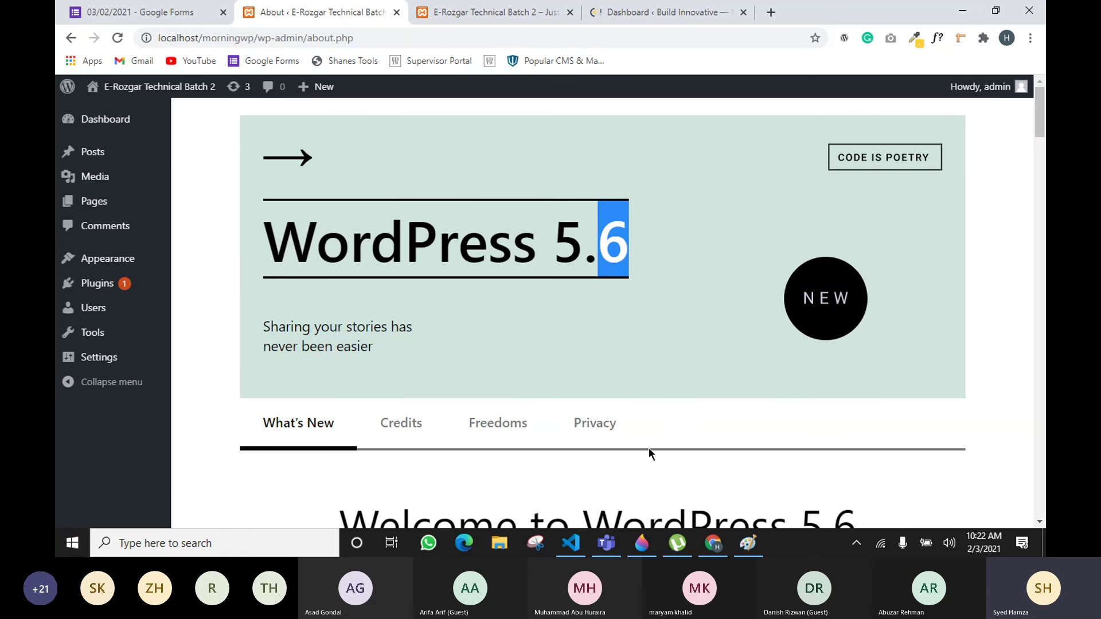
mouse_move(598, 554)
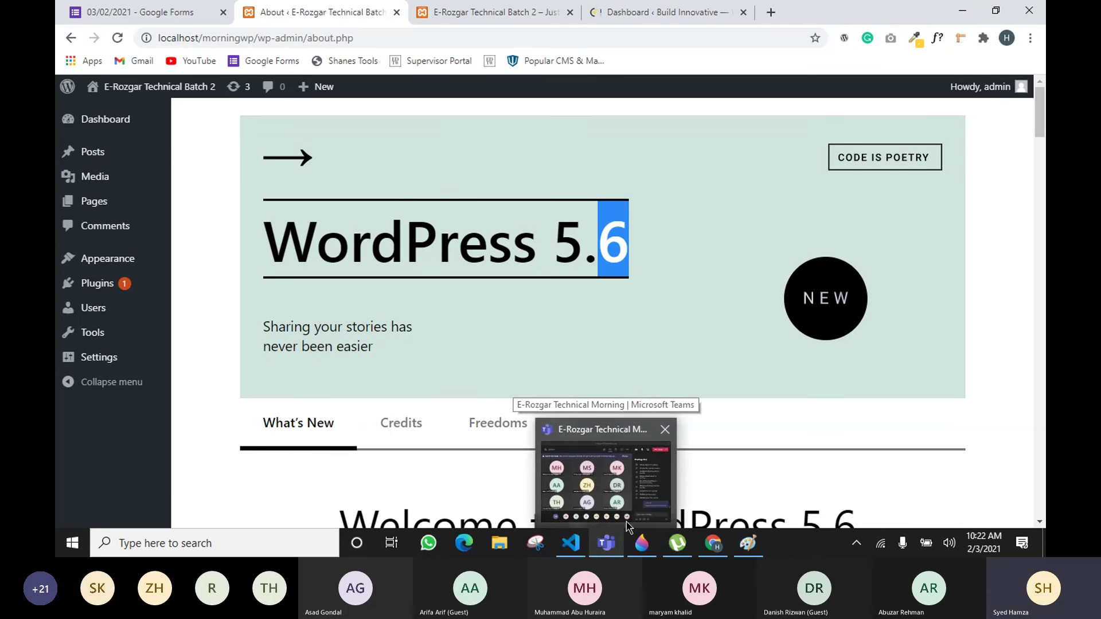
mouse_move(604, 476)
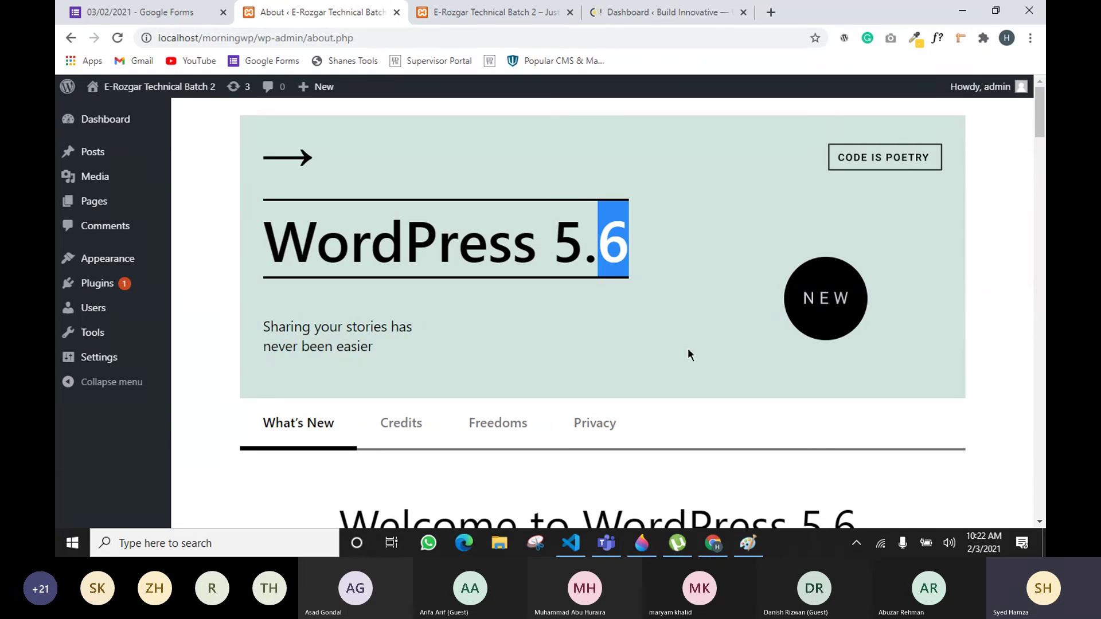
Step: Read the What's New introduction and highlight the Greater layout flexibility and More block patterns sections
scroll(687, 349, "down", 3)
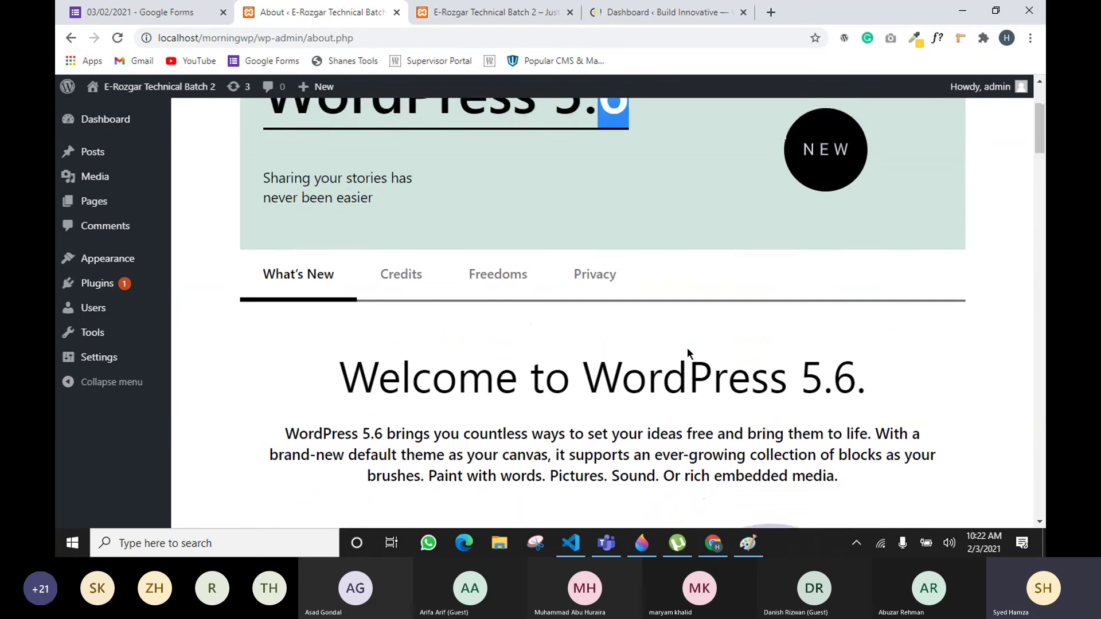
left_click(281, 180)
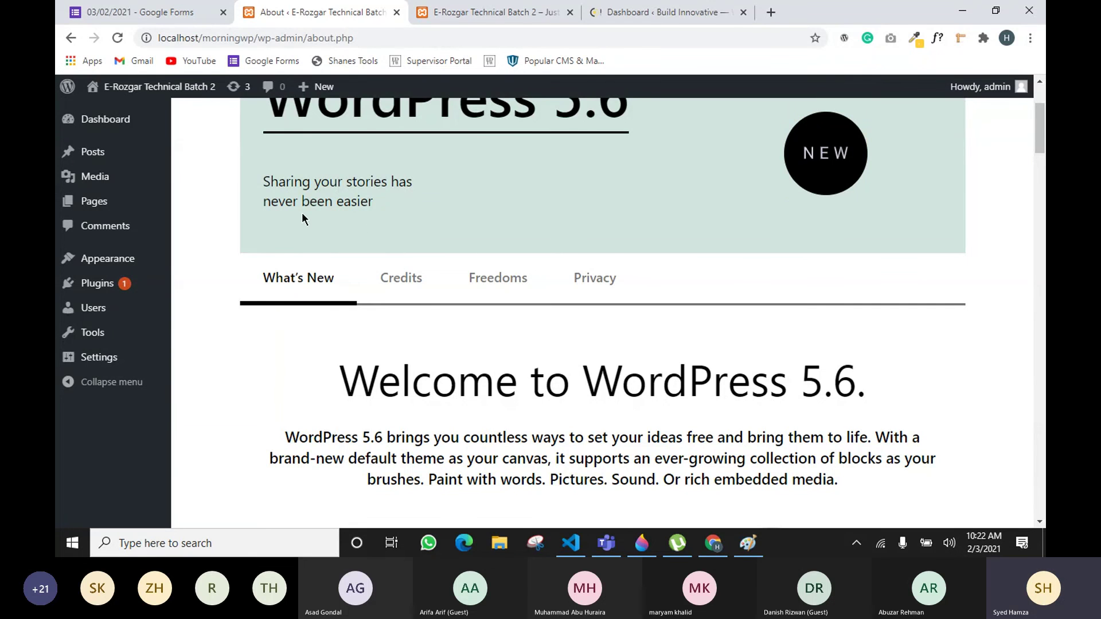
scroll(474, 245, "down", 4)
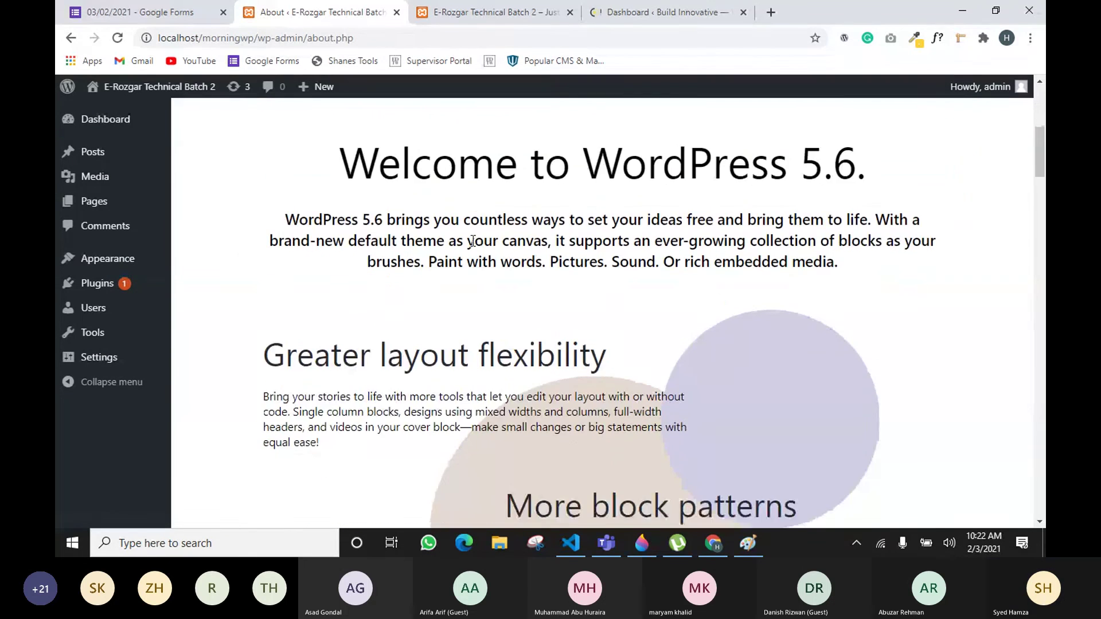
scroll(474, 240, "down", 4)
scroll(474, 241, "up", 3)
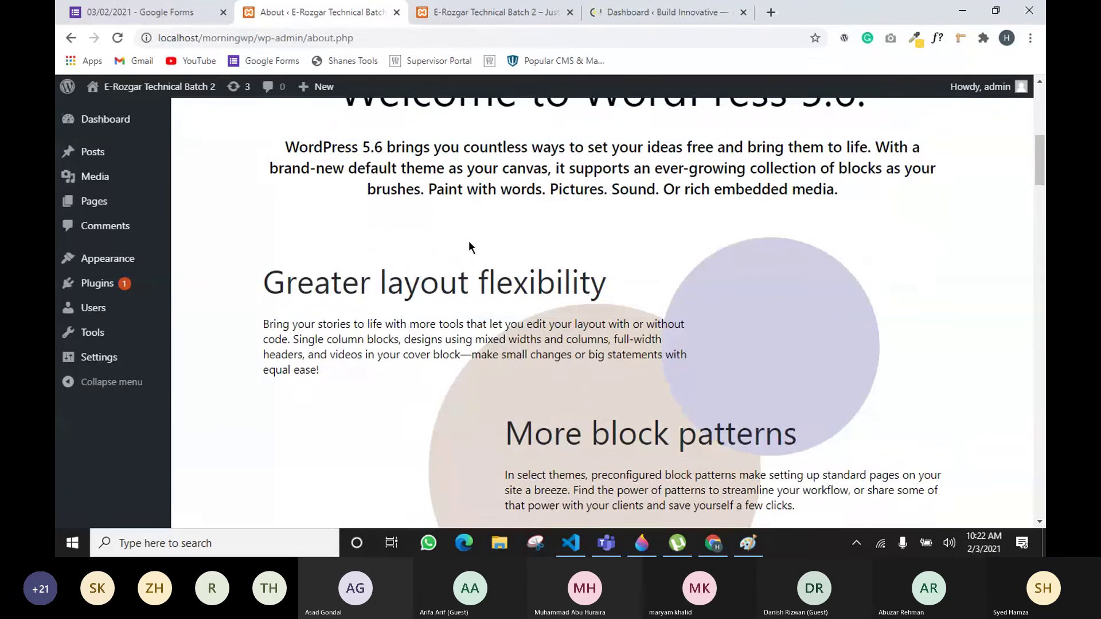
left_click_drag(259, 287, 692, 311)
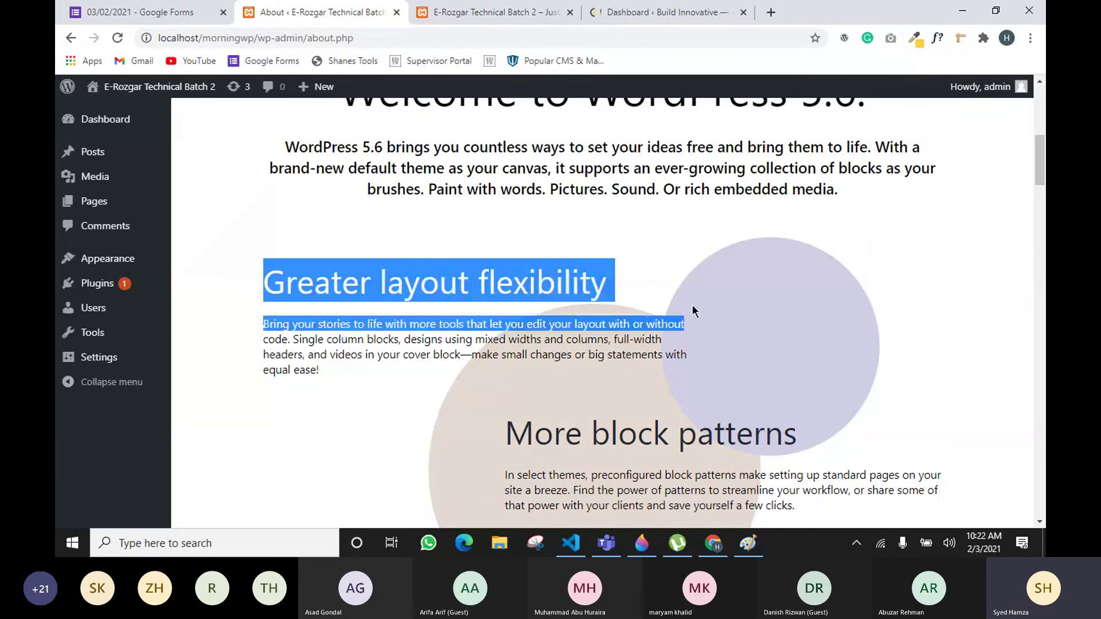
scroll(804, 301, "down", 4)
left_click_drag(481, 220, 798, 223)
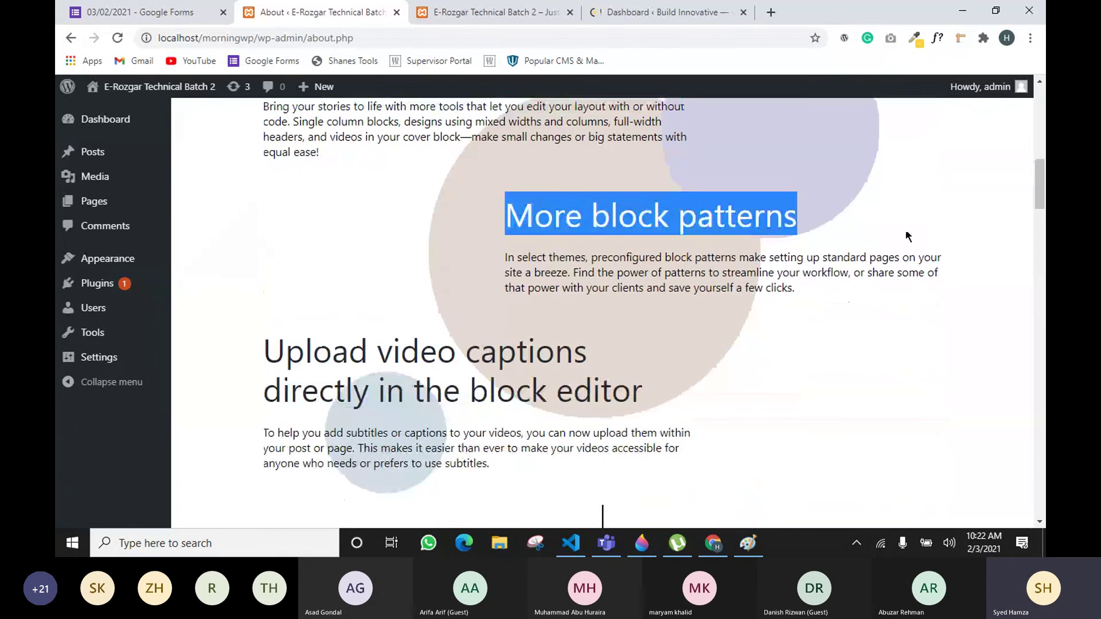
Step: Highlight the Twenty Twenty-One is here! heading and look through the theme's preview images
scroll(500, 276, "down", 3)
scroll(700, 290, "down", 3)
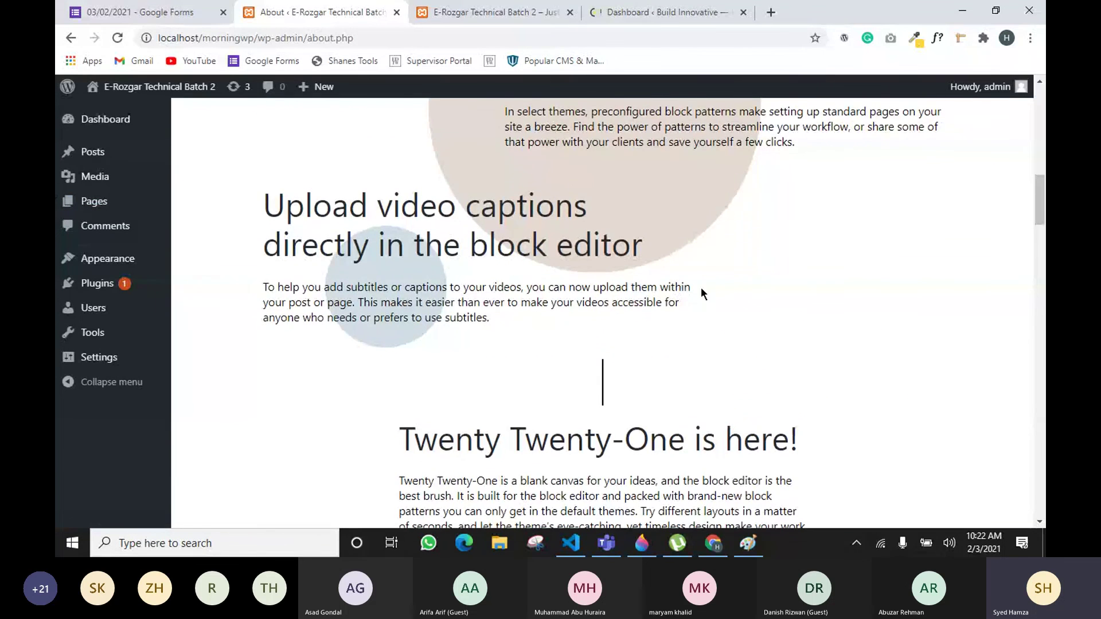
left_click_drag(372, 294, 838, 305)
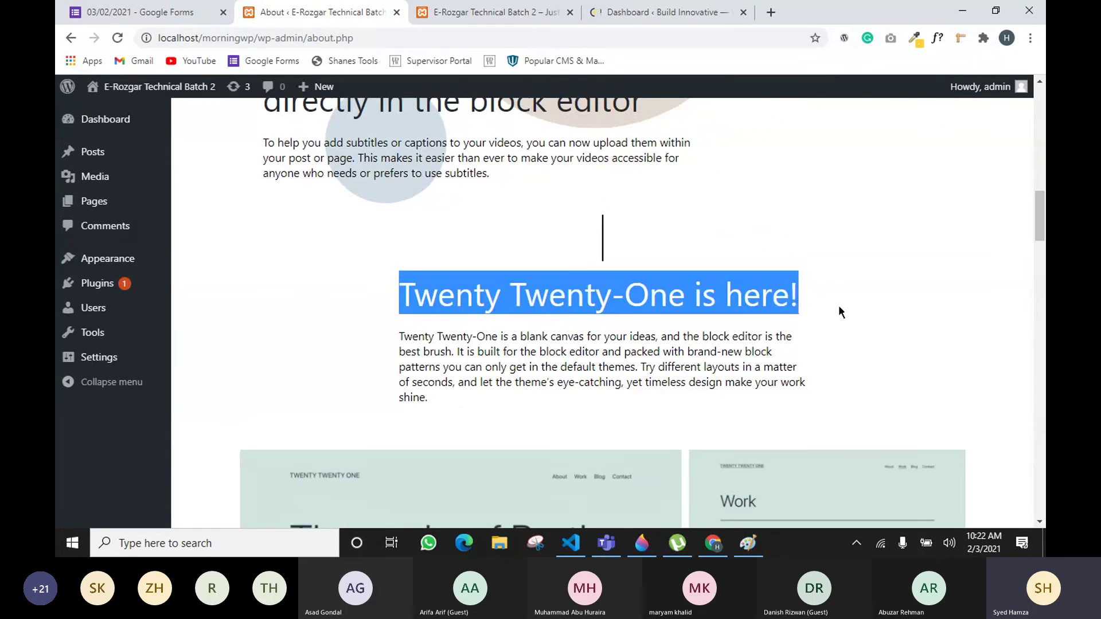
left_click(852, 306)
scroll(824, 318, "down", 3)
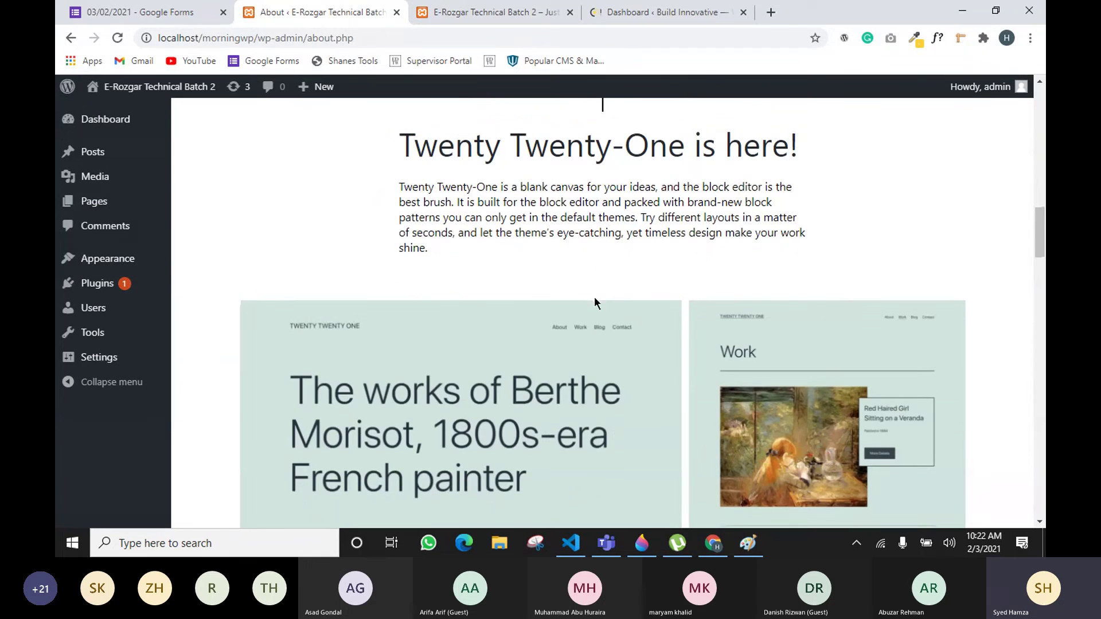
scroll(593, 297, "down", 5)
scroll(554, 294, "down", 10)
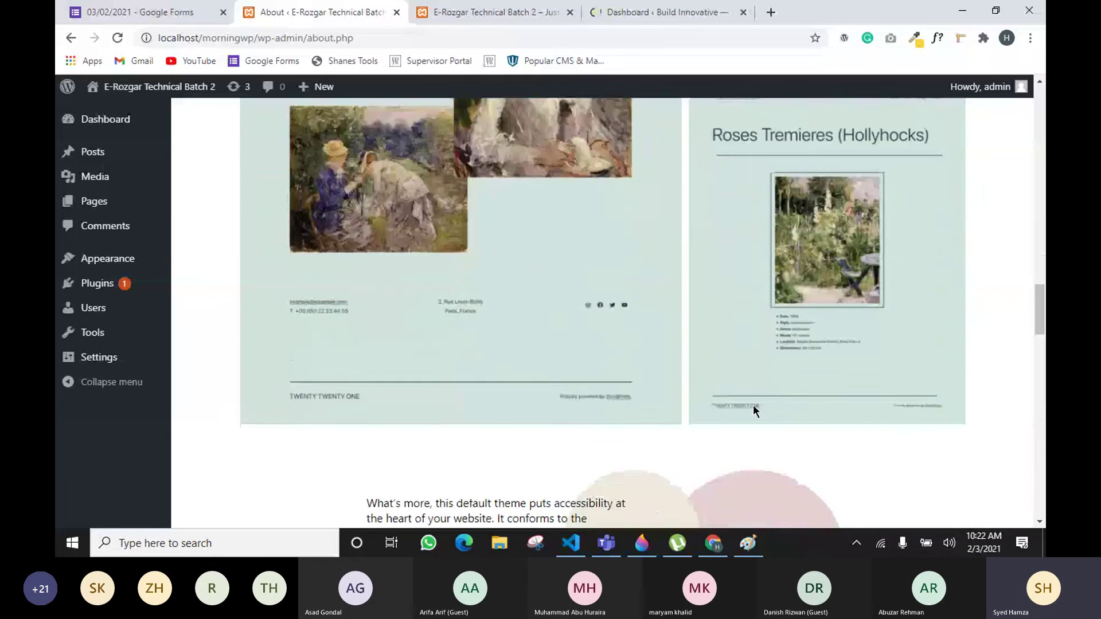
scroll(720, 375, "up", 10)
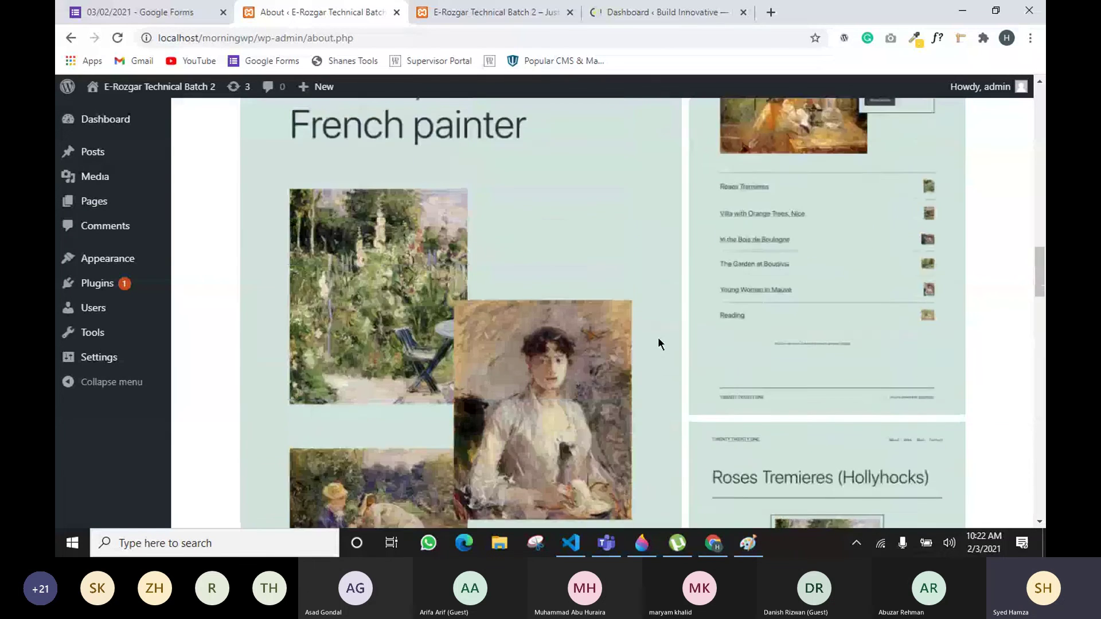
Step: Examine the Twenty Twenty-One sample page layouts and the accessibility paragraph beneath them on the About page
scroll(550, 318, "up", 2)
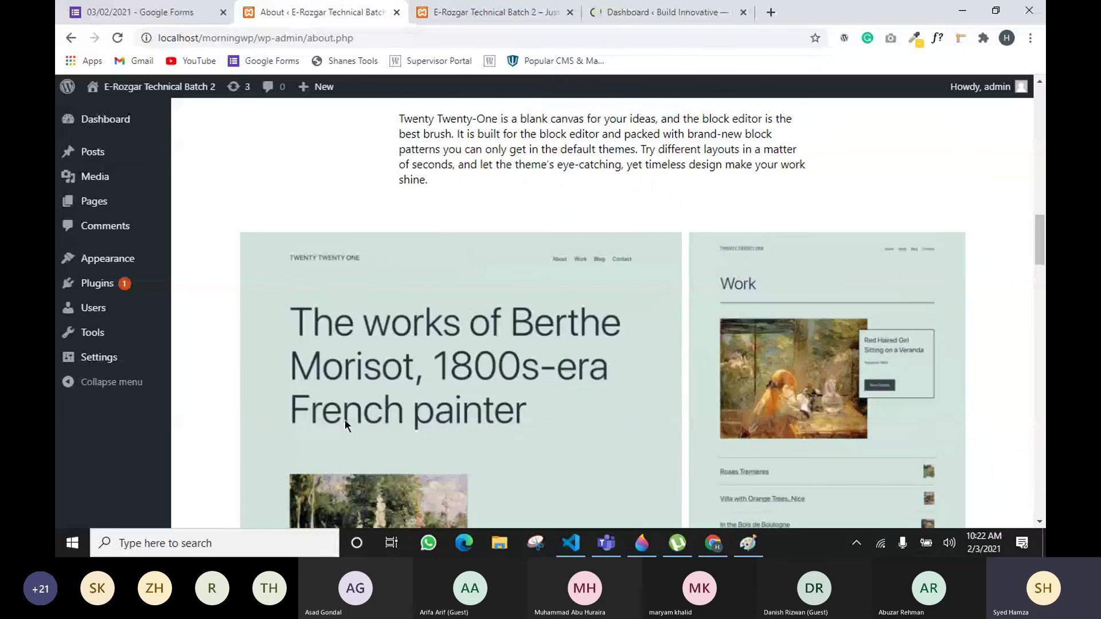
scroll(606, 376, "down", 11)
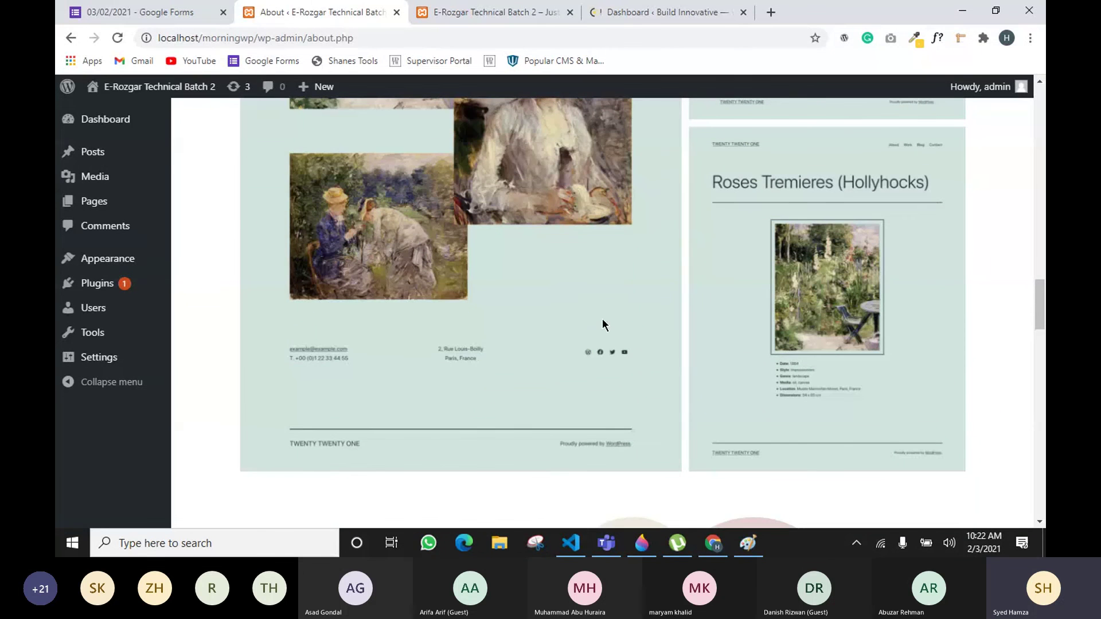
scroll(580, 278, "up", 1)
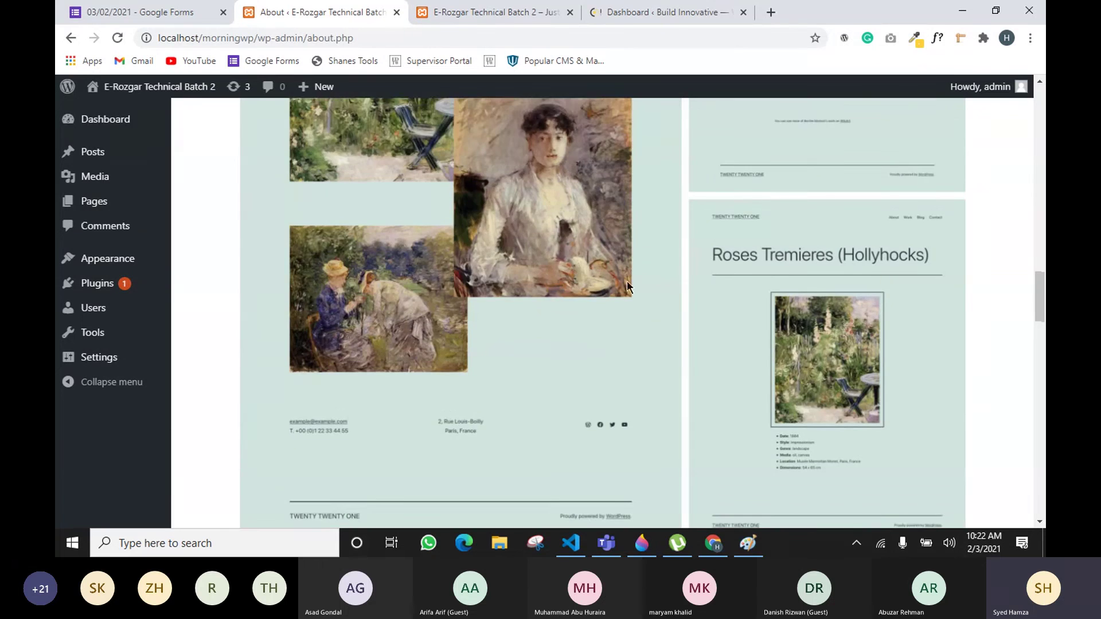
scroll(353, 373, "down", 8)
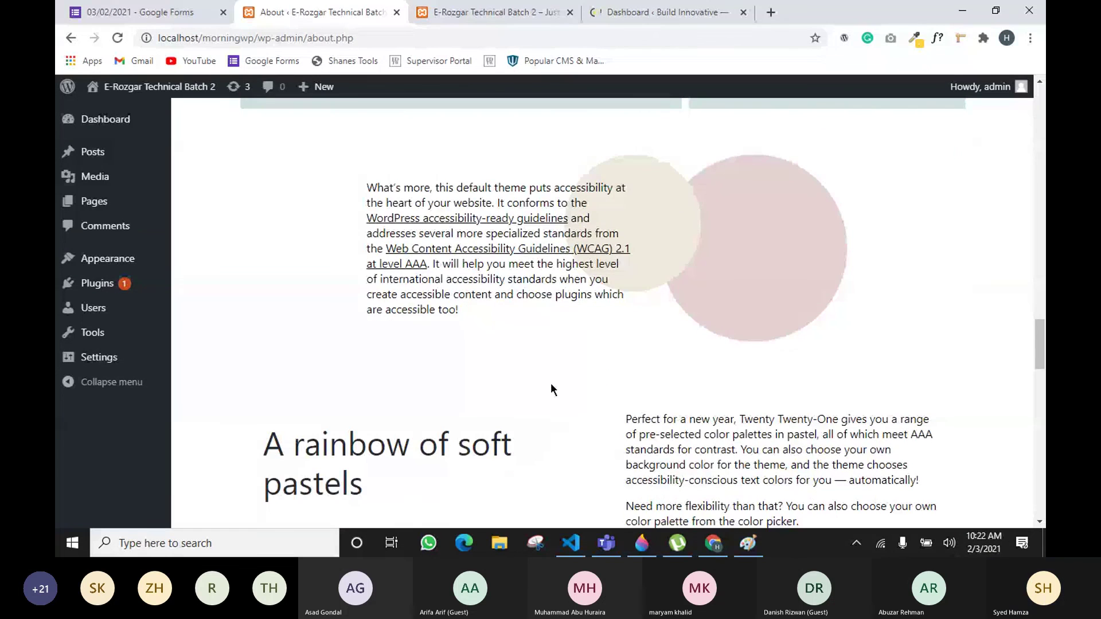
scroll(551, 386, "up", 6)
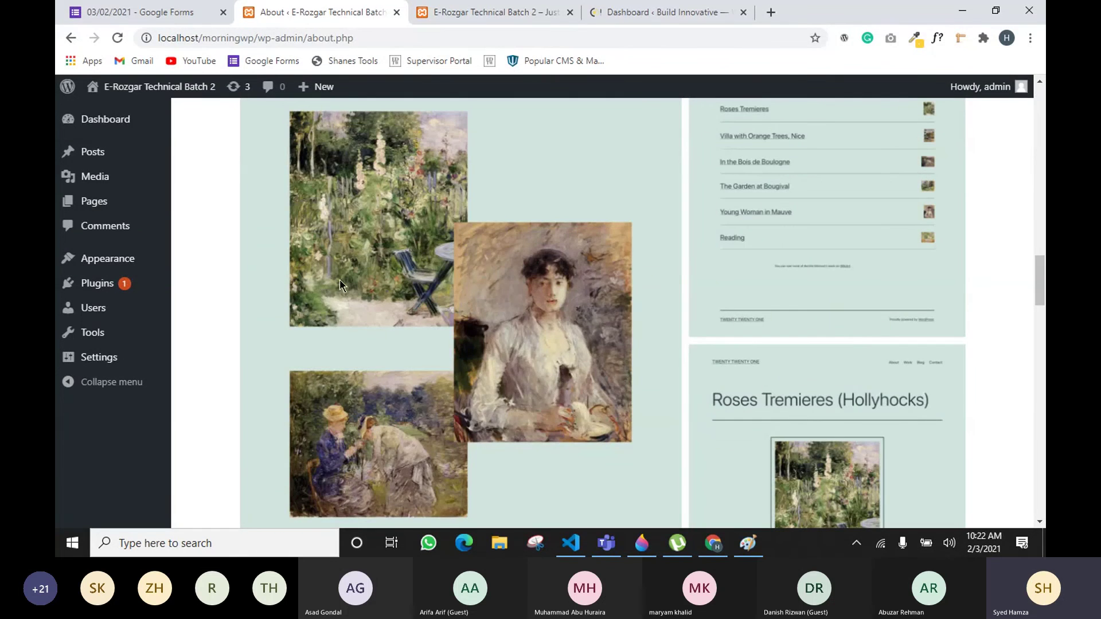
scroll(828, 313, "up", 5)
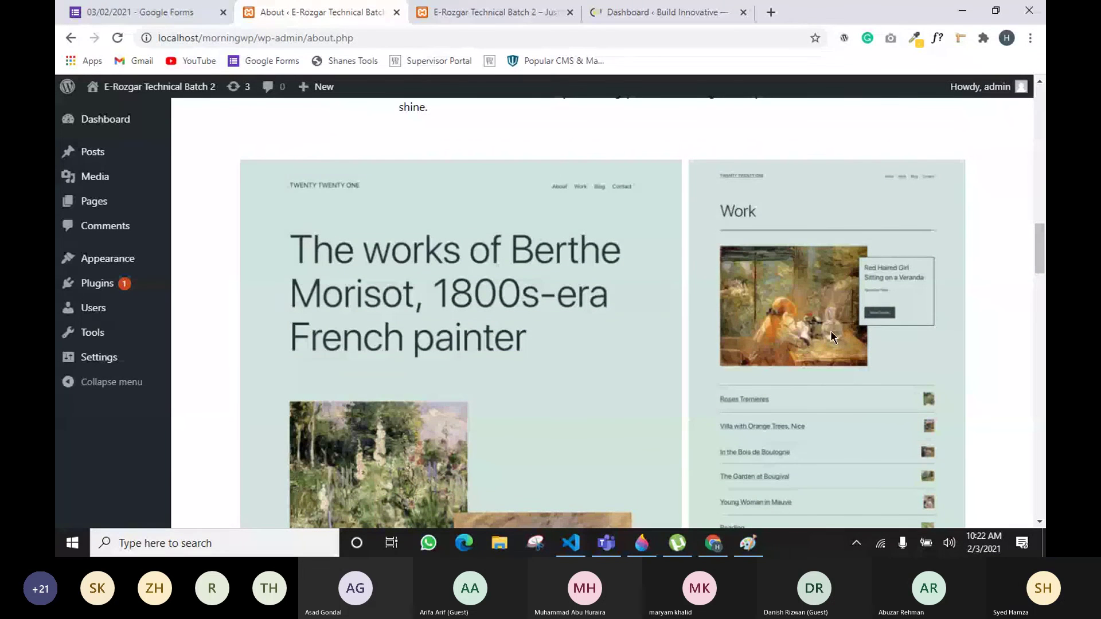
Step: Open the All Posts list in a new tab, review it, and close that tab
mouse_move(67, 153)
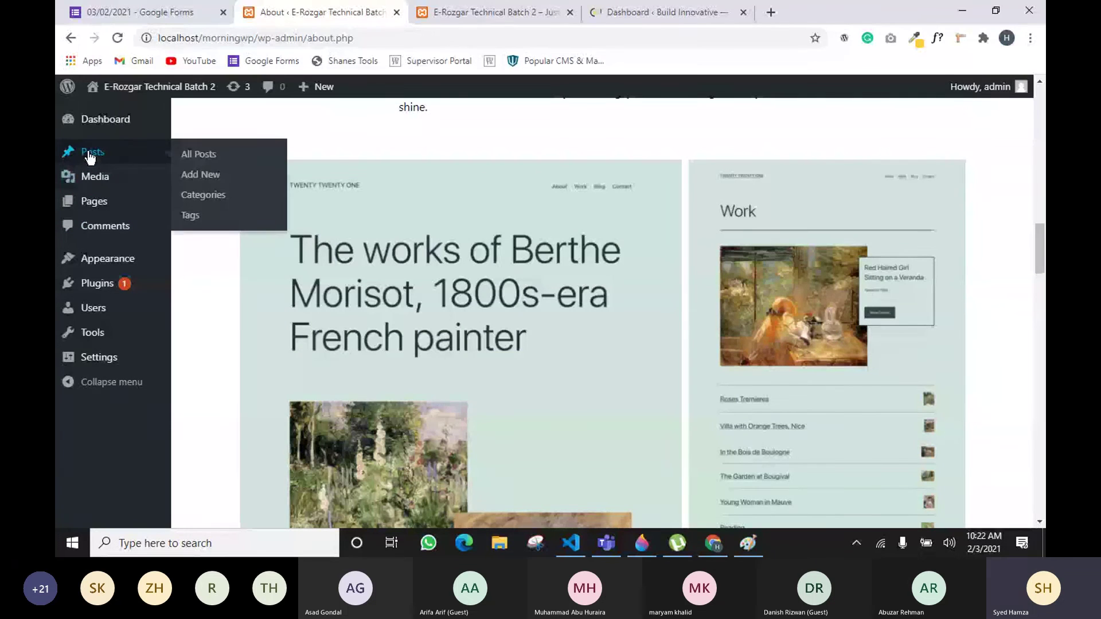
right_click(181, 159)
left_click(195, 160)
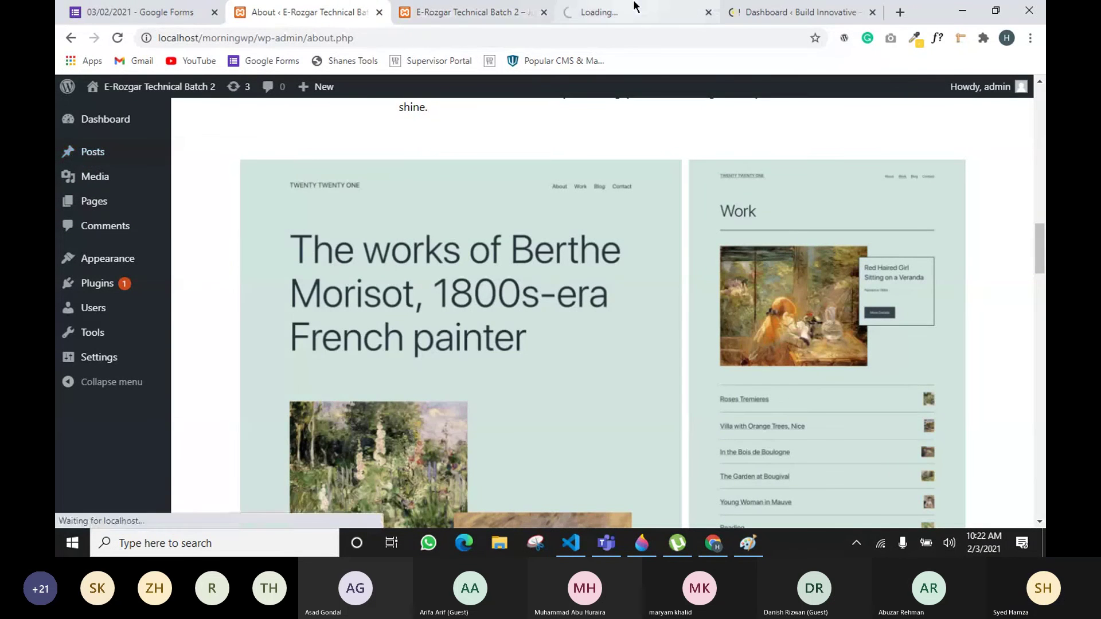
left_click(631, 12)
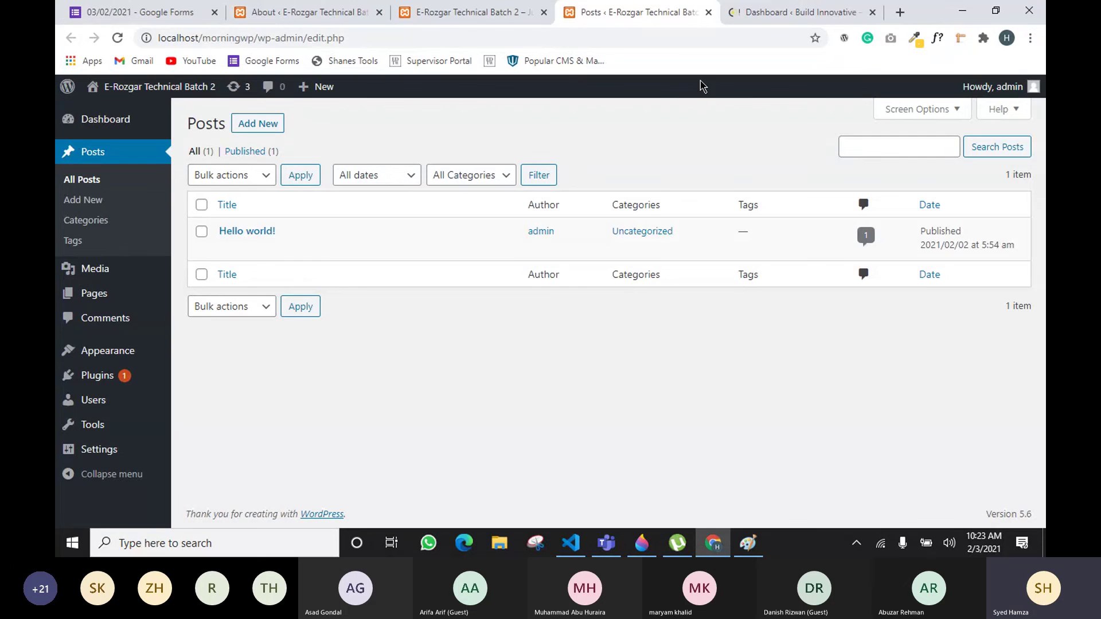
left_click(708, 12)
Step: Examine the Hello world! post, including its text, date and category, on the site's front page
scroll(406, 317, "down", 5)
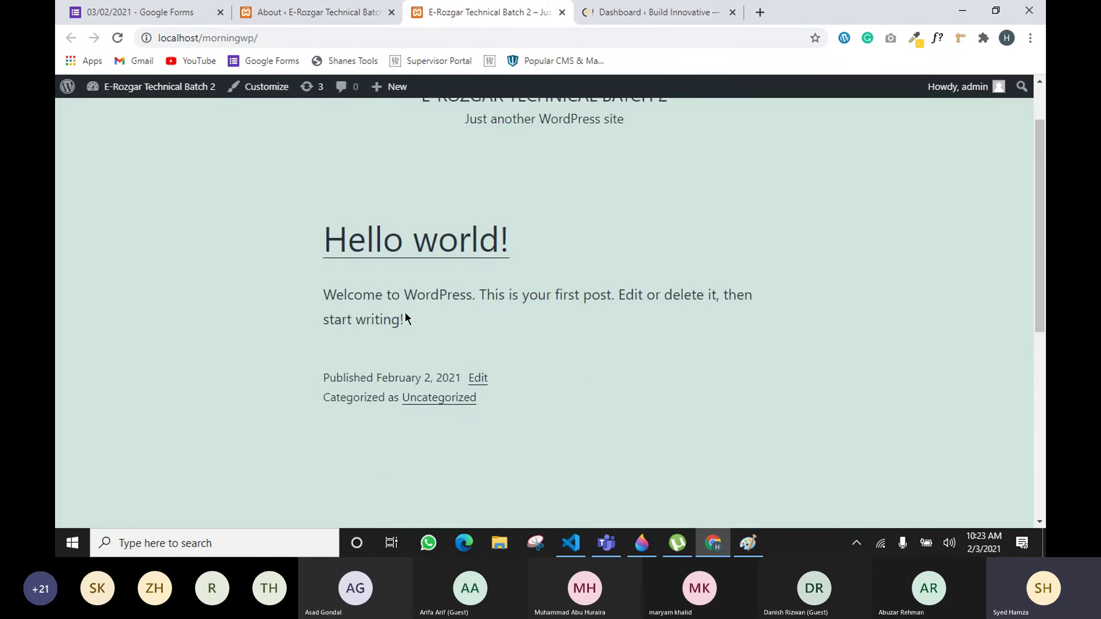
scroll(430, 351, "up", 5)
left_click_drag(324, 314, 555, 494)
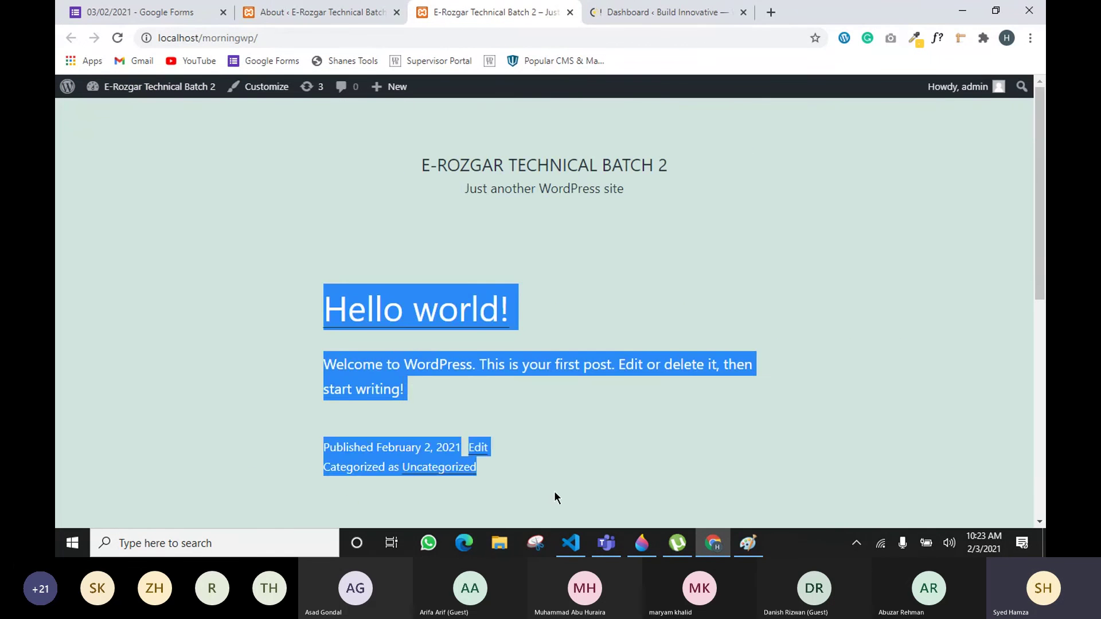
left_click(646, 471)
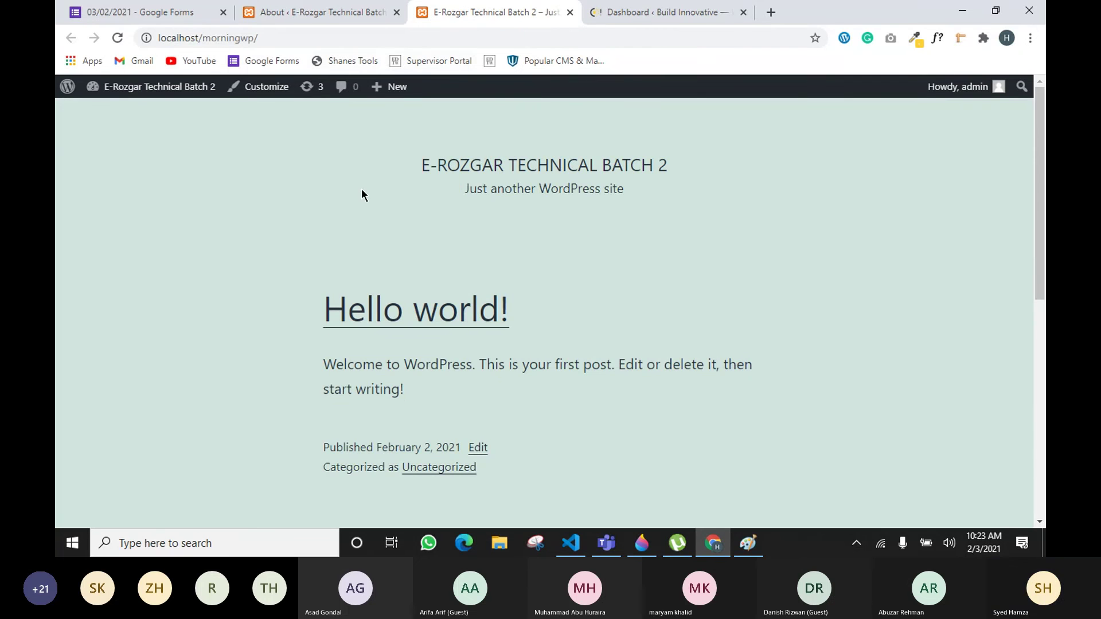
Step: Return to the About WordPress admin page and look through it down to its end
left_click(322, 13)
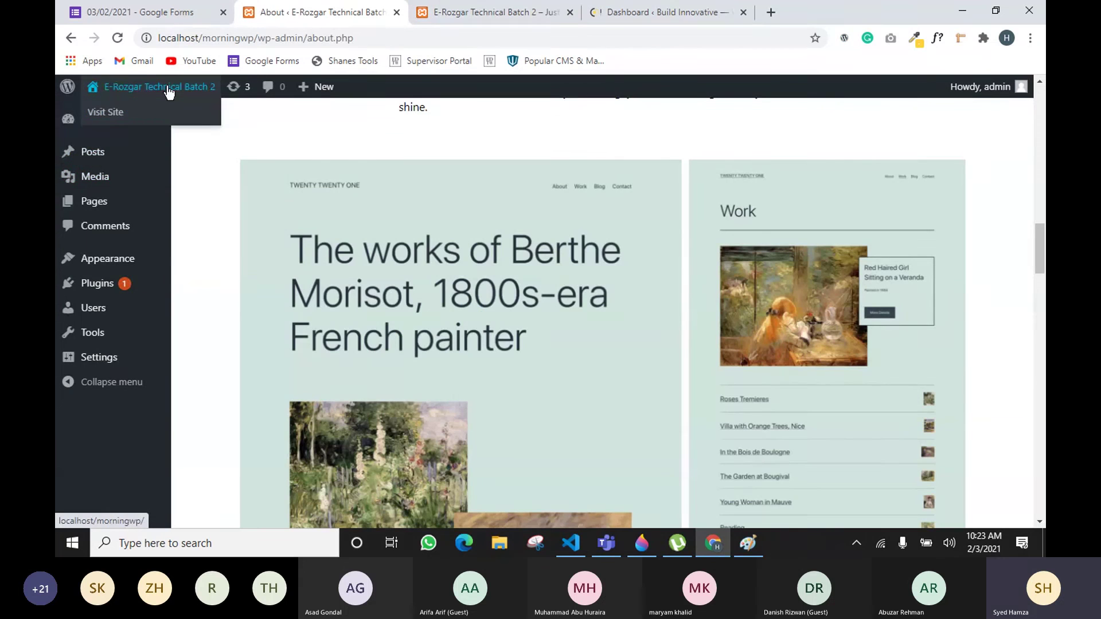
mouse_move(73, 90)
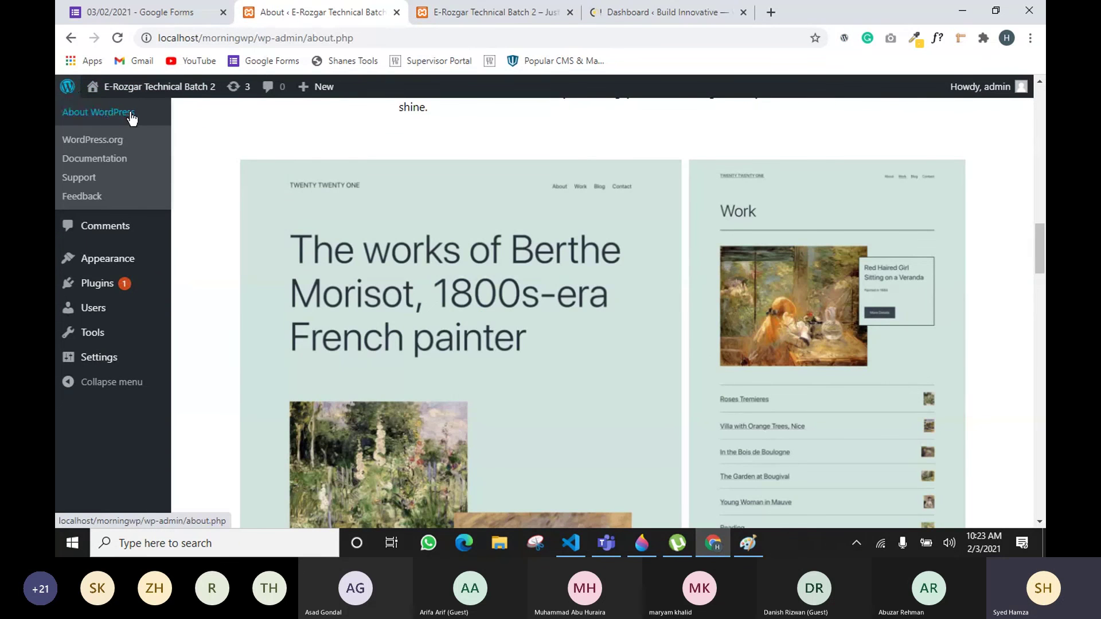
scroll(497, 229, "down", 10)
scroll(496, 229, "down", 15)
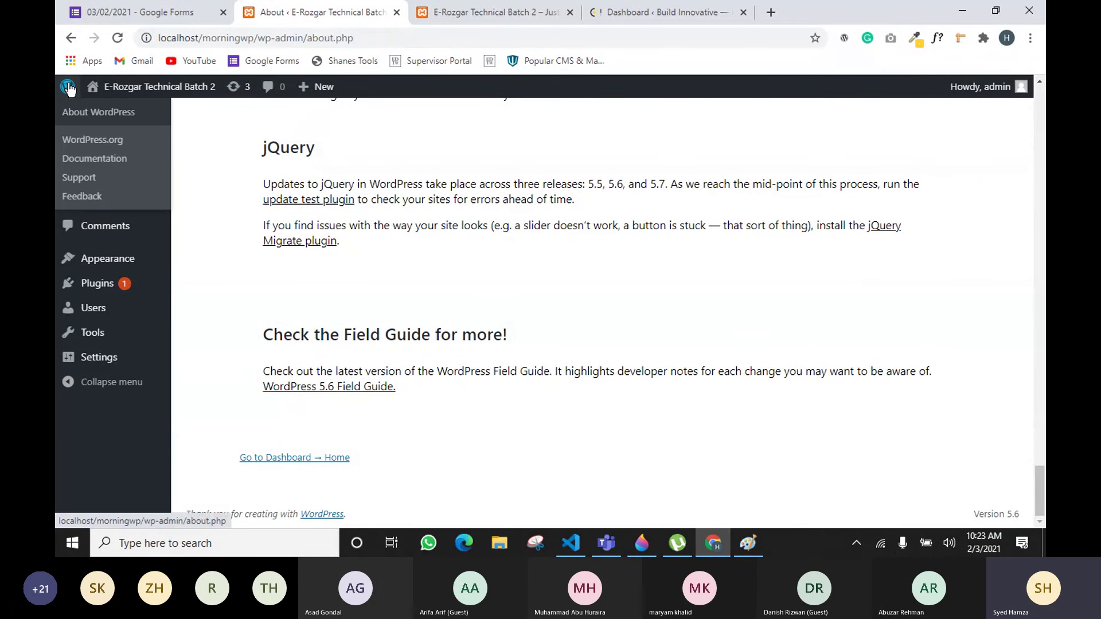
Step: Open WordPress.org from the admin and look through its home page's designs, features and plugin sections
left_click(117, 141)
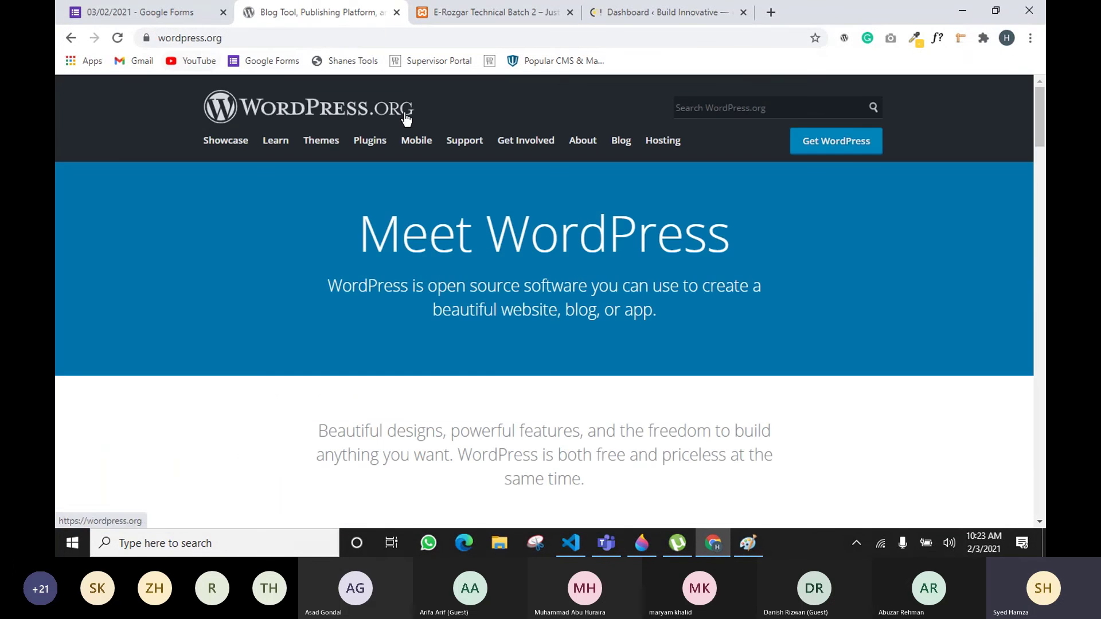
scroll(465, 109, "down", 1)
mouse_move(465, 125)
scroll(474, 191, "down", 20)
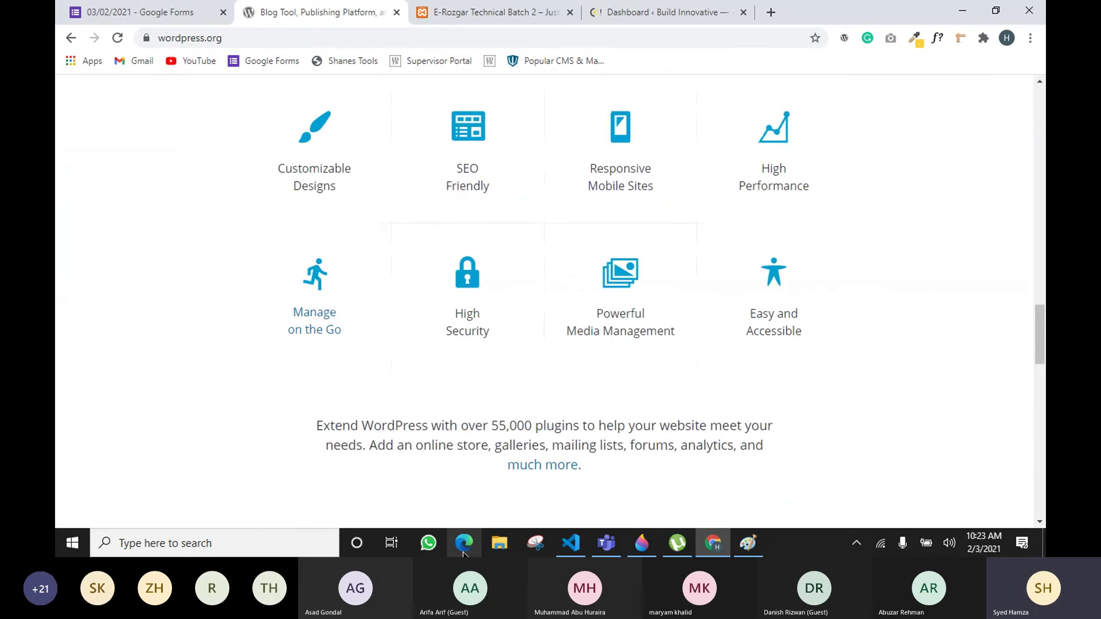
scroll(187, 238, "down", 4)
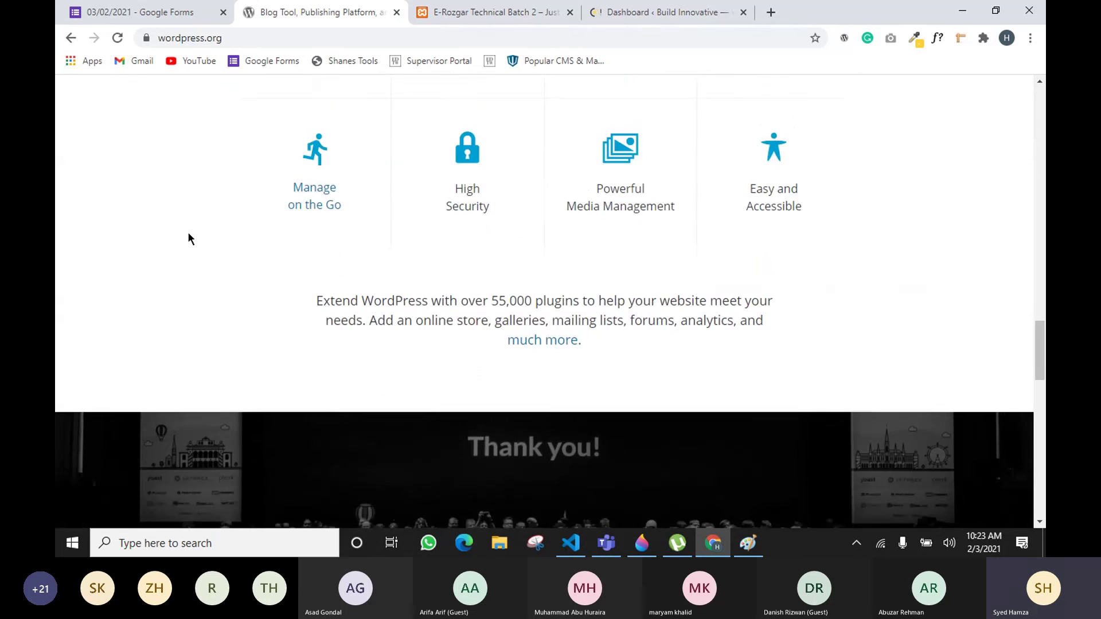
scroll(185, 235, "up", 10)
scroll(183, 235, "up", 10)
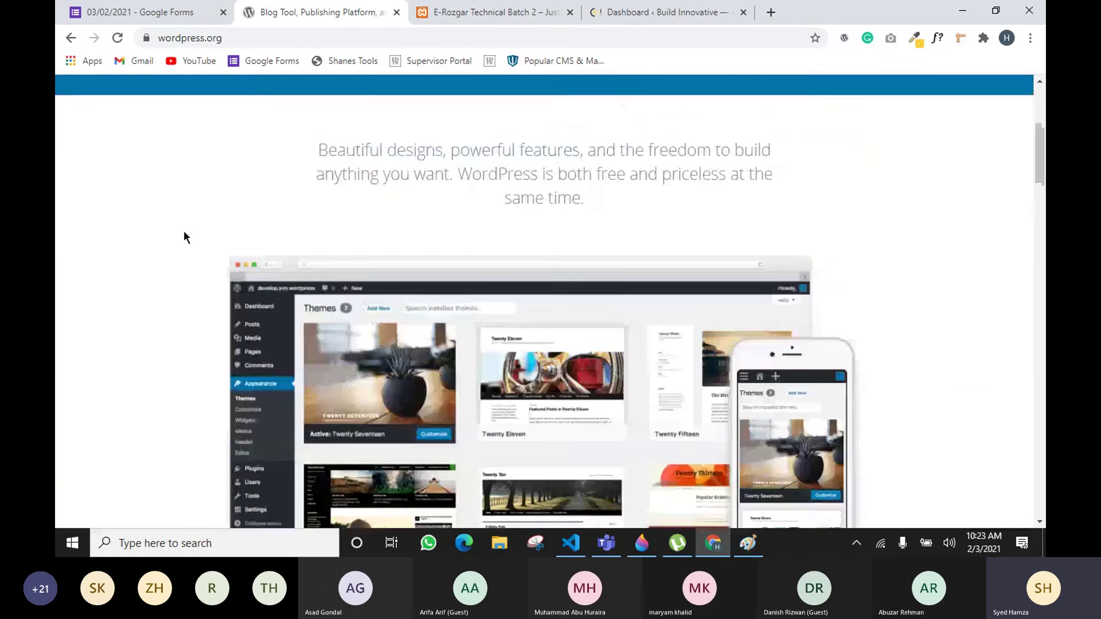
Step: Go back to the site admin, open the WordPress Documentation, and skim the Codex main page
left_click(70, 38)
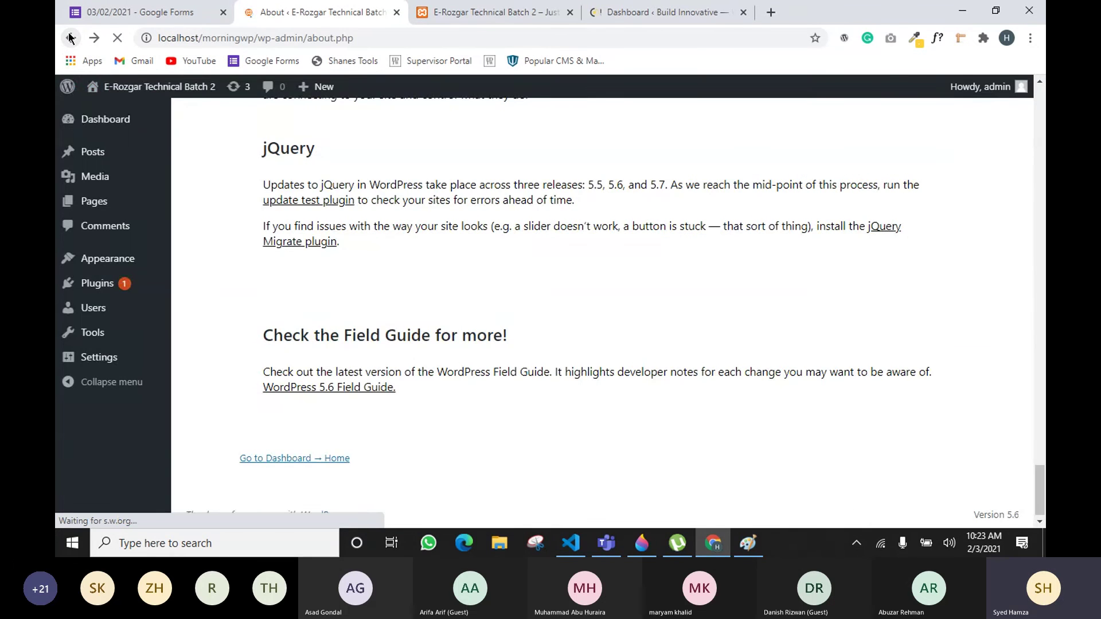
mouse_move(68, 87)
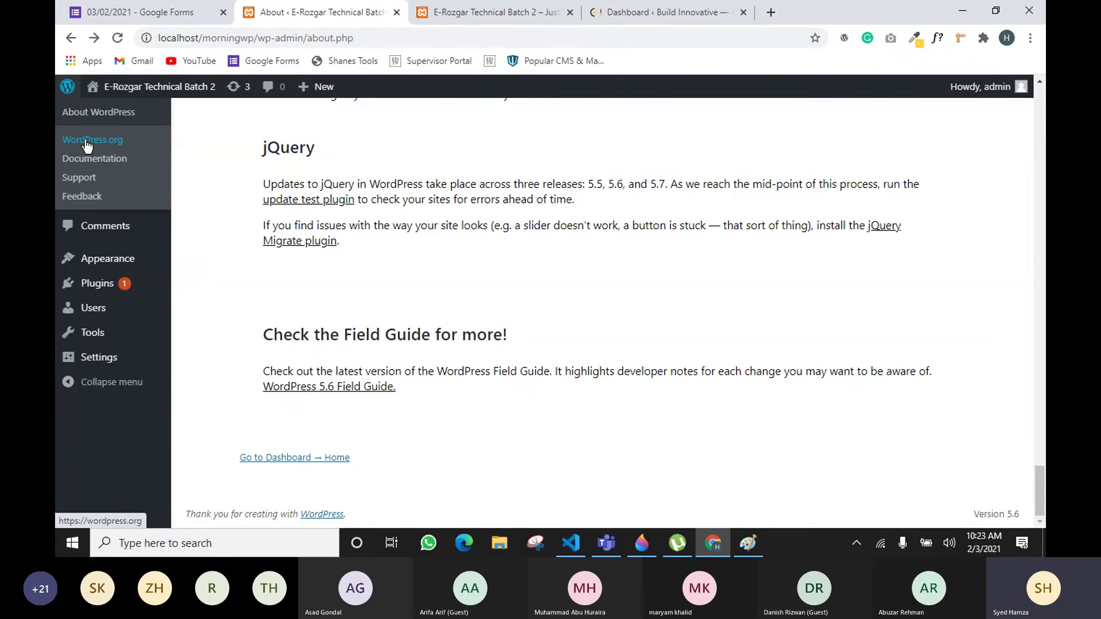
left_click(111, 161)
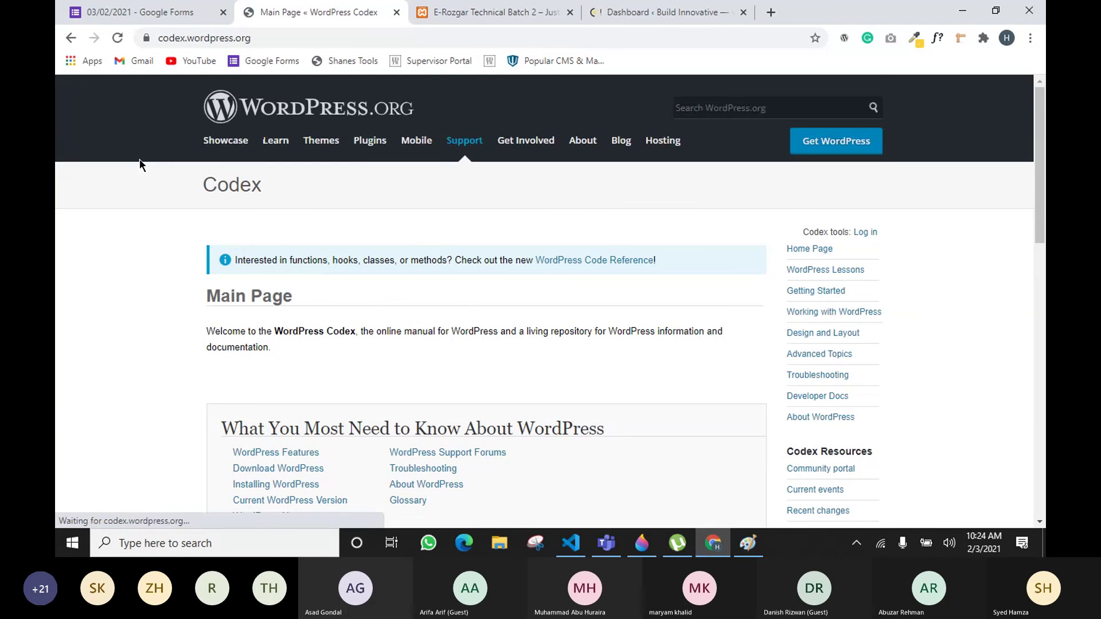
scroll(312, 208, "down", 5)
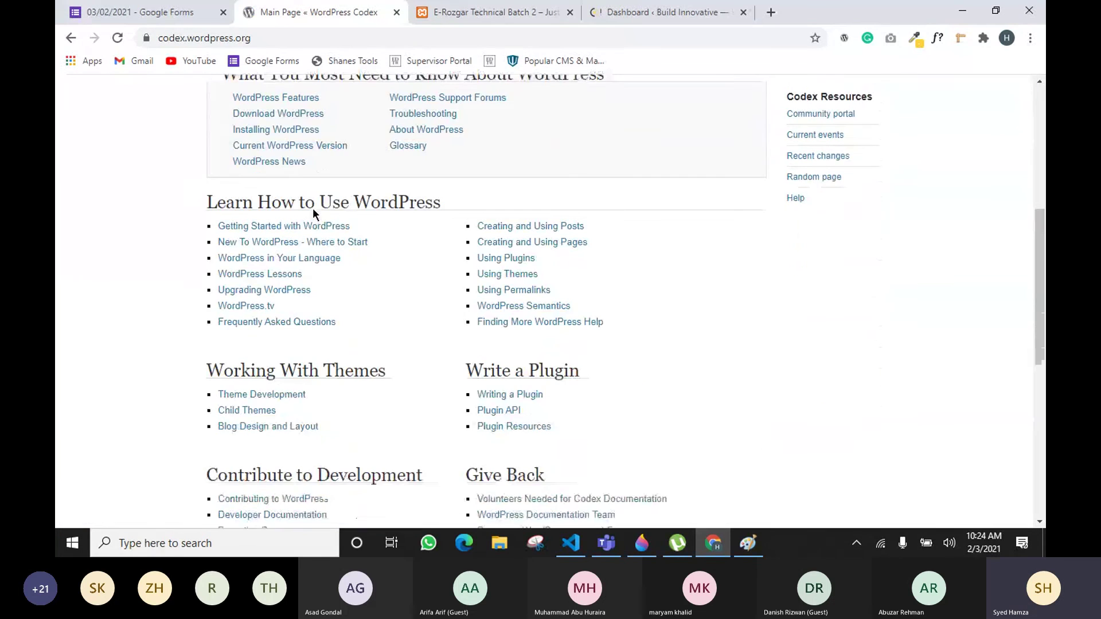
scroll(277, 252, "down", 6)
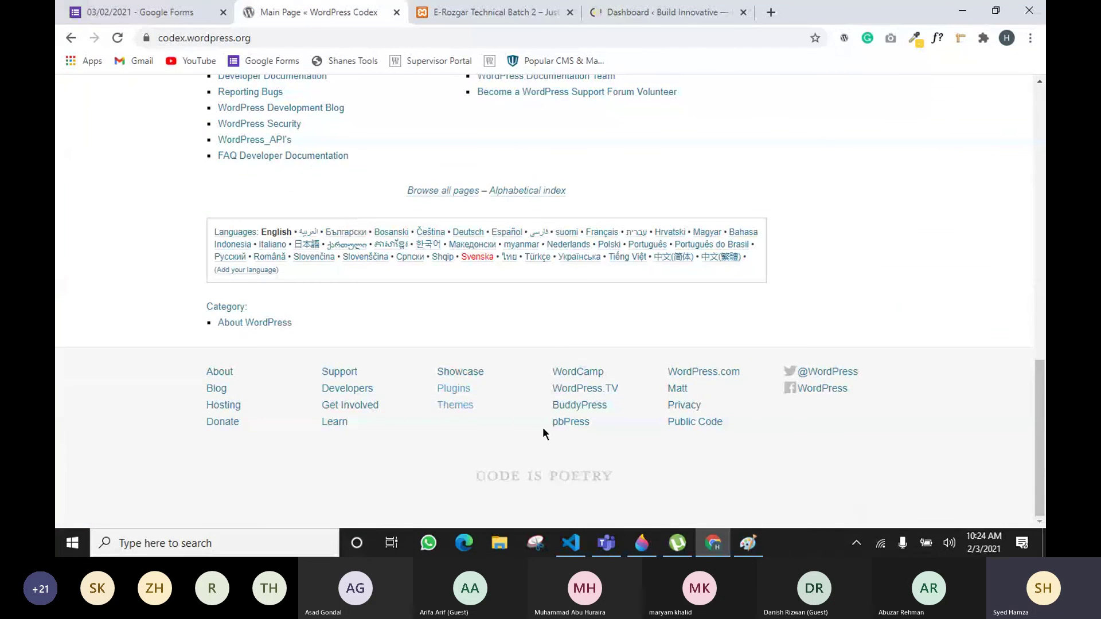
Step: Switch to the Teams meeting, show its participants list, and return to the Codex page
left_click(606, 476)
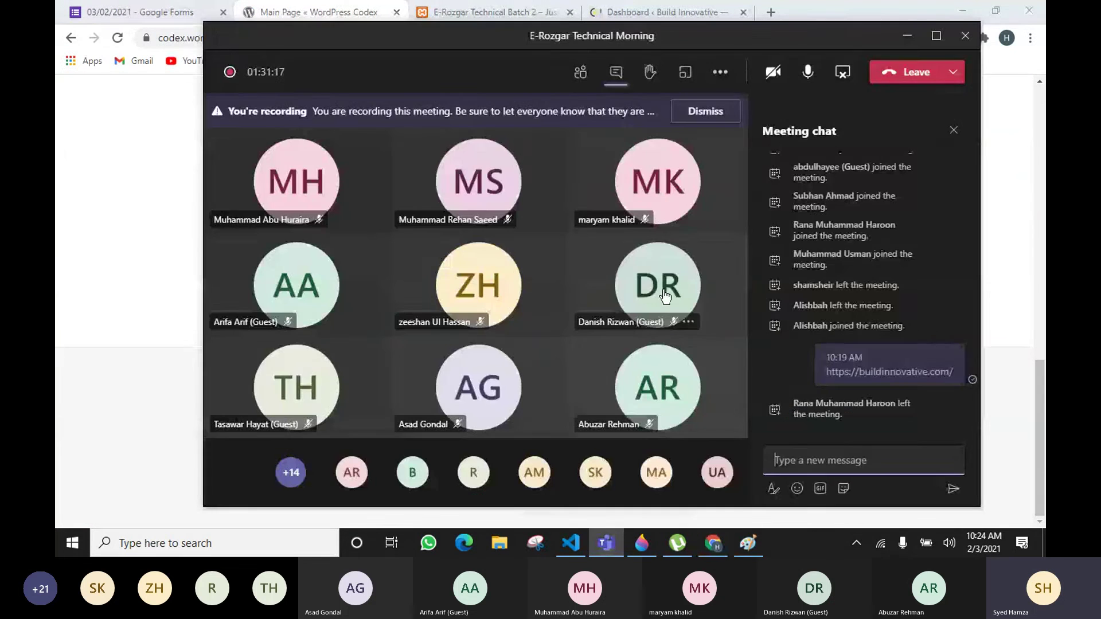
left_click(584, 71)
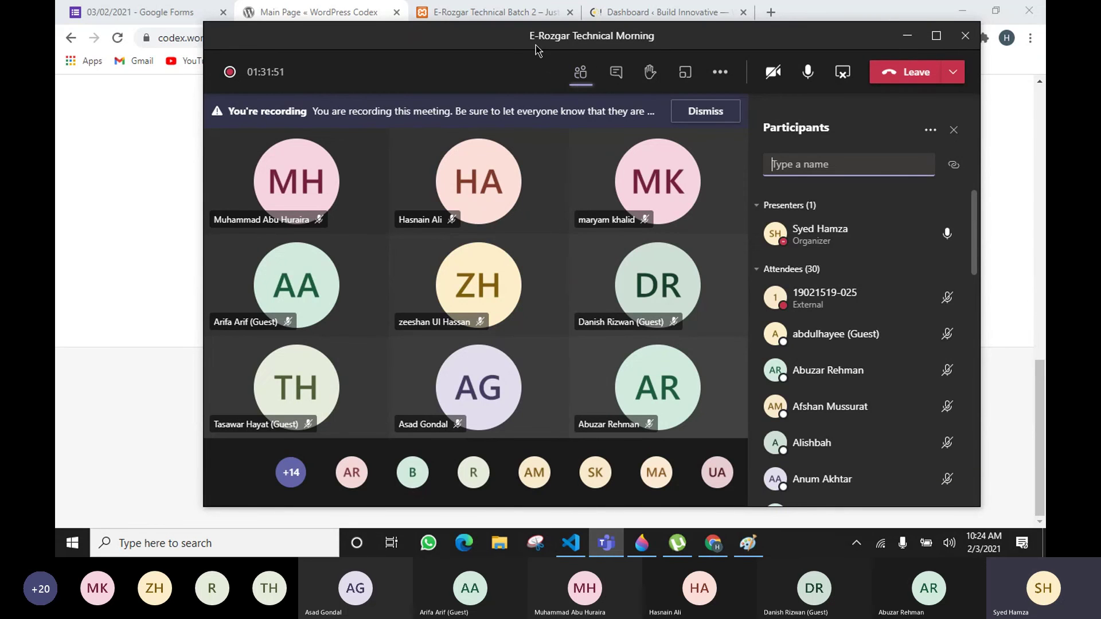
left_click(86, 134)
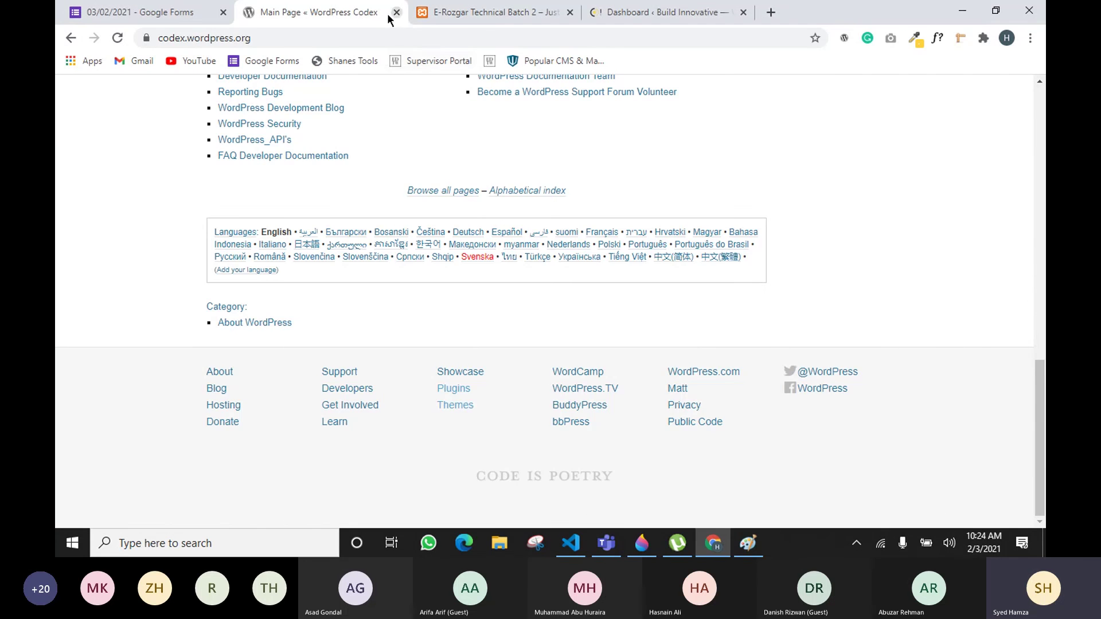
Step: Check the Teams meeting window again and go back to the browser
scroll(69, 167, "up", 7)
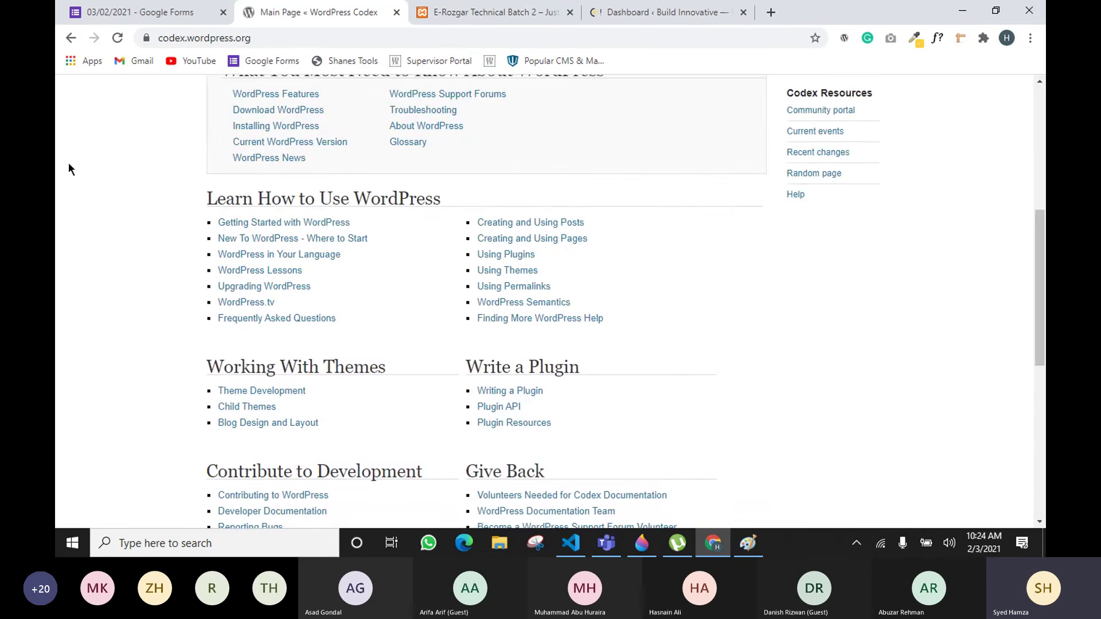
scroll(113, 155, "down", 7)
mouse_move(608, 542)
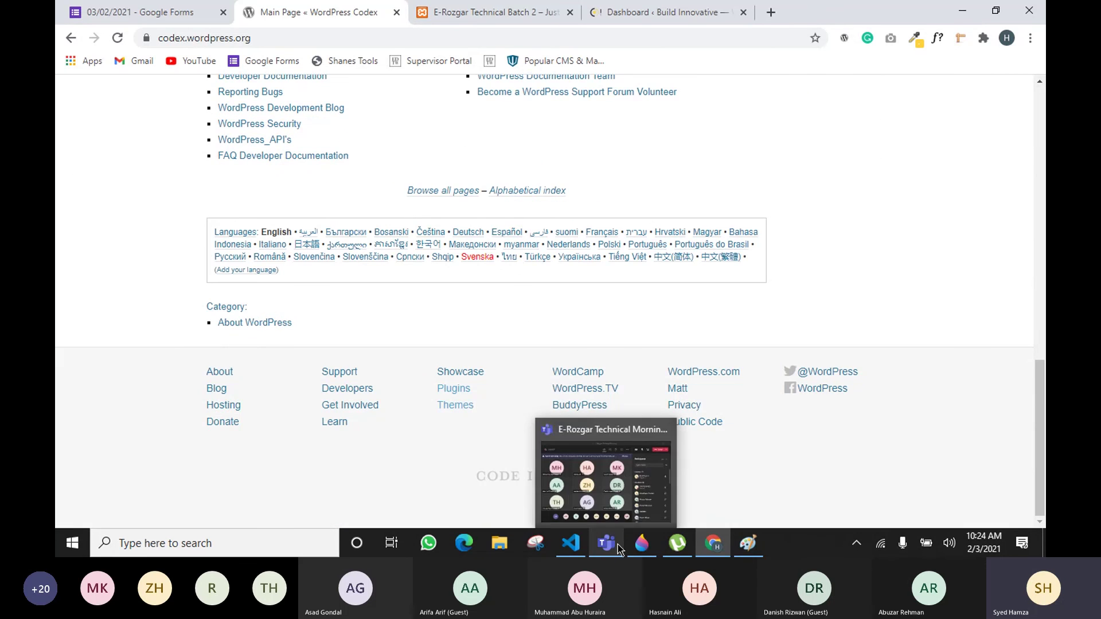
left_click(618, 466)
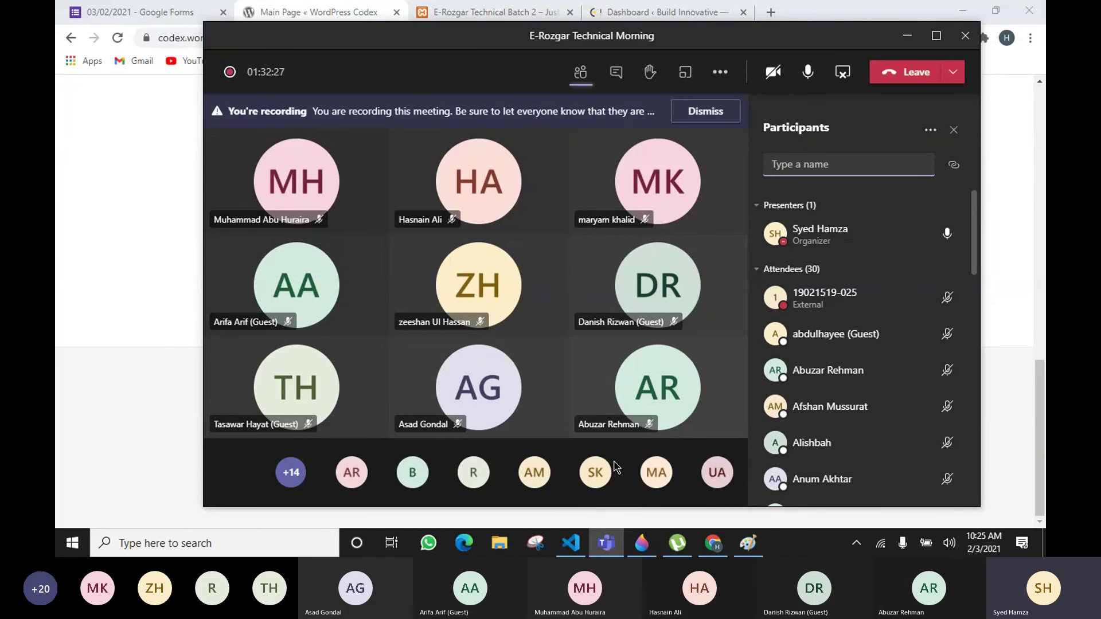
left_click(257, 248)
left_click(91, 213)
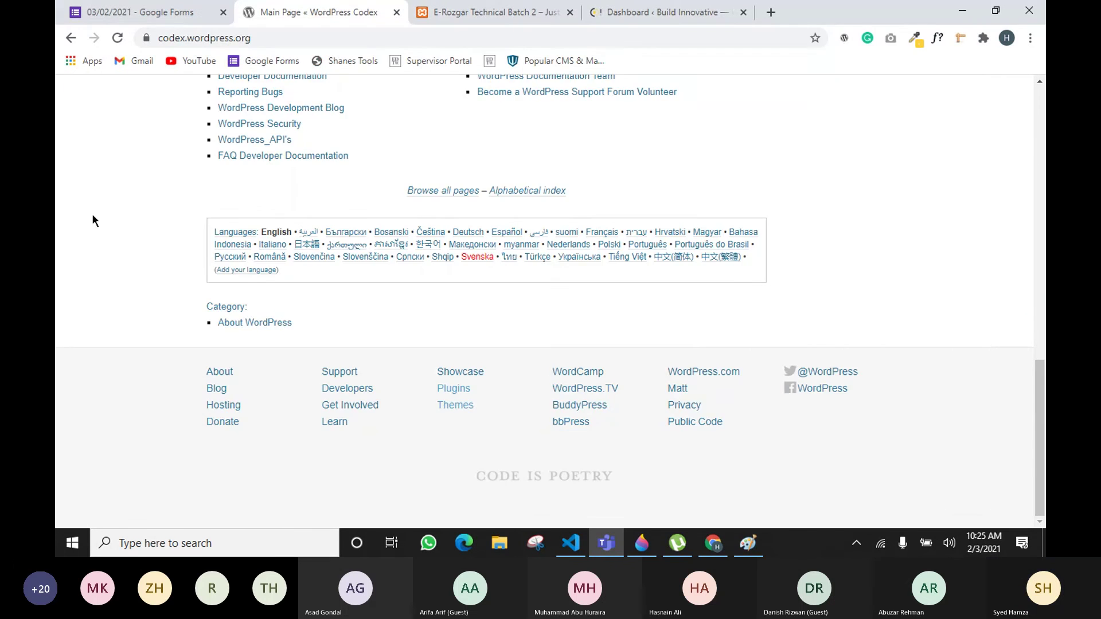
Step: Examine the topic lists and the introduction on the WordPress Codex main page
scroll(365, 236, "up", 7)
scroll(320, 197, "up", 7)
scroll(311, 247, "down", 4)
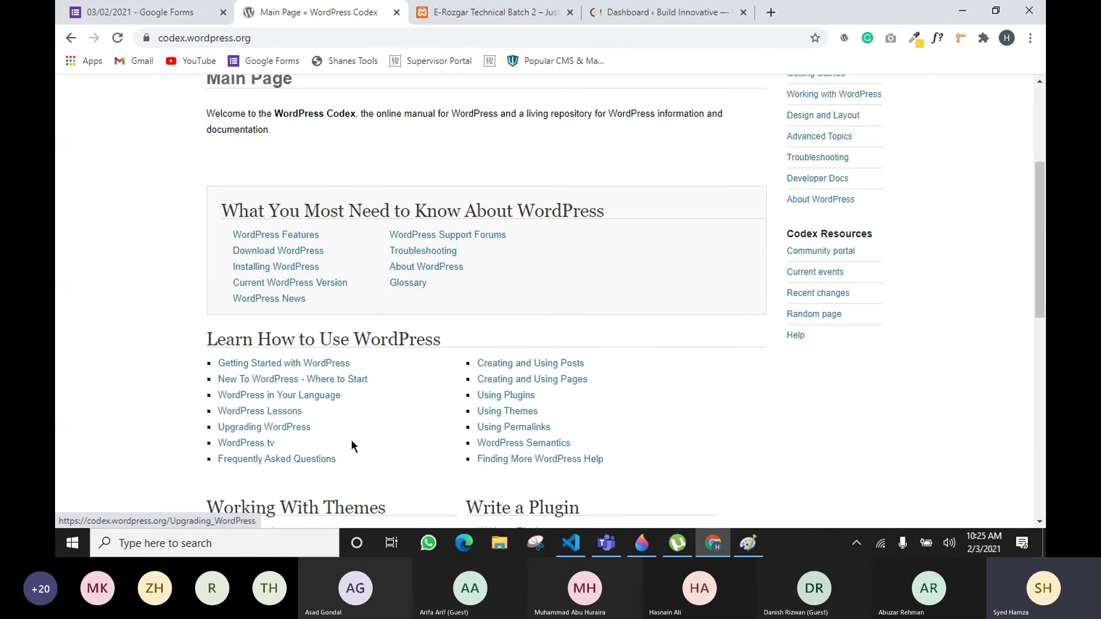
scroll(438, 349, "down", 6)
scroll(386, 308, "up", 10)
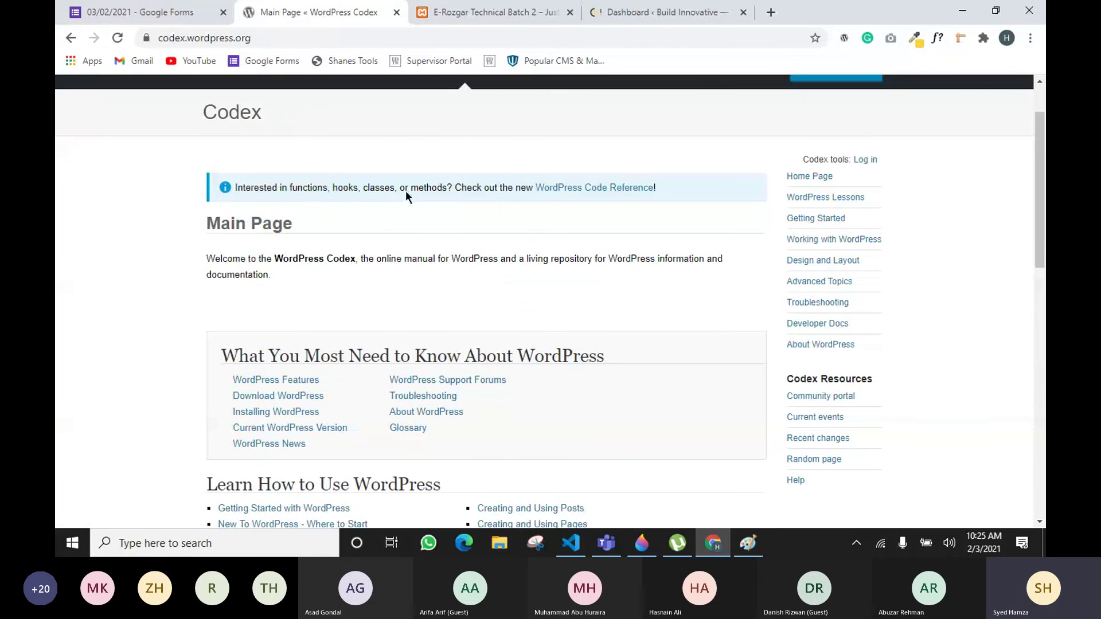
scroll(482, 291, "up", 2)
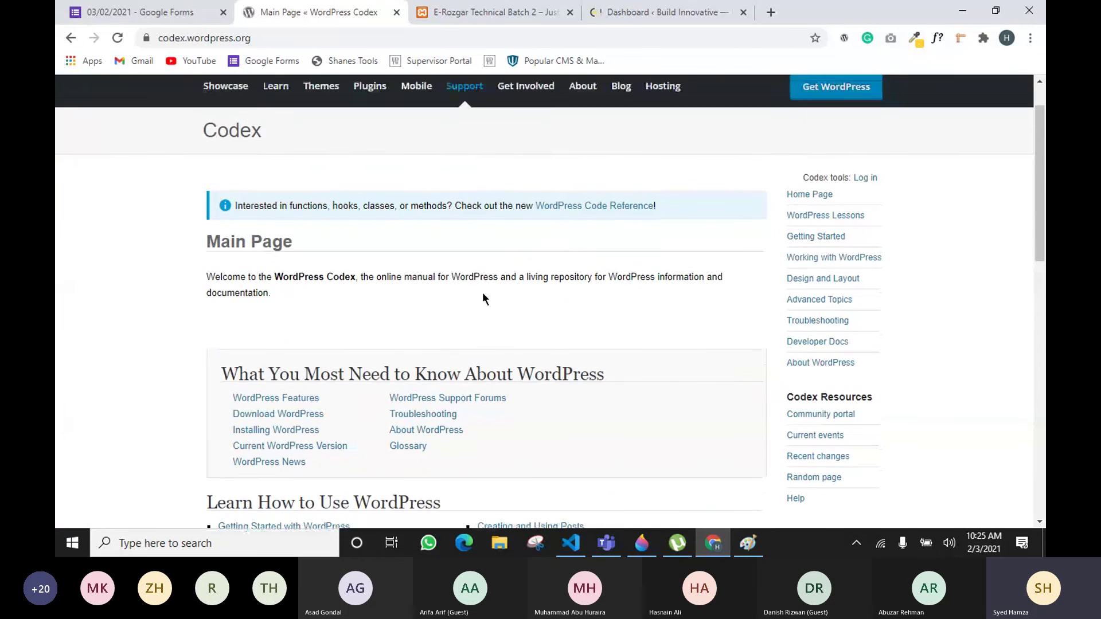
mouse_move(466, 152)
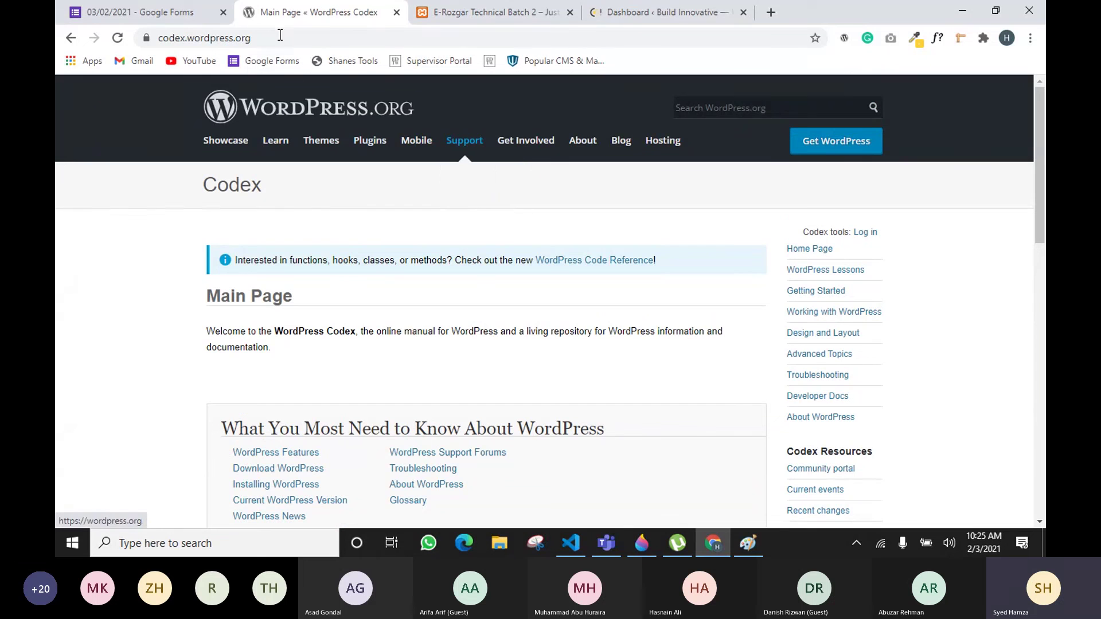
Step: Open the Getting Started with WordPress article and look through its topic sections
scroll(331, 317, "down", 4)
left_click(298, 365)
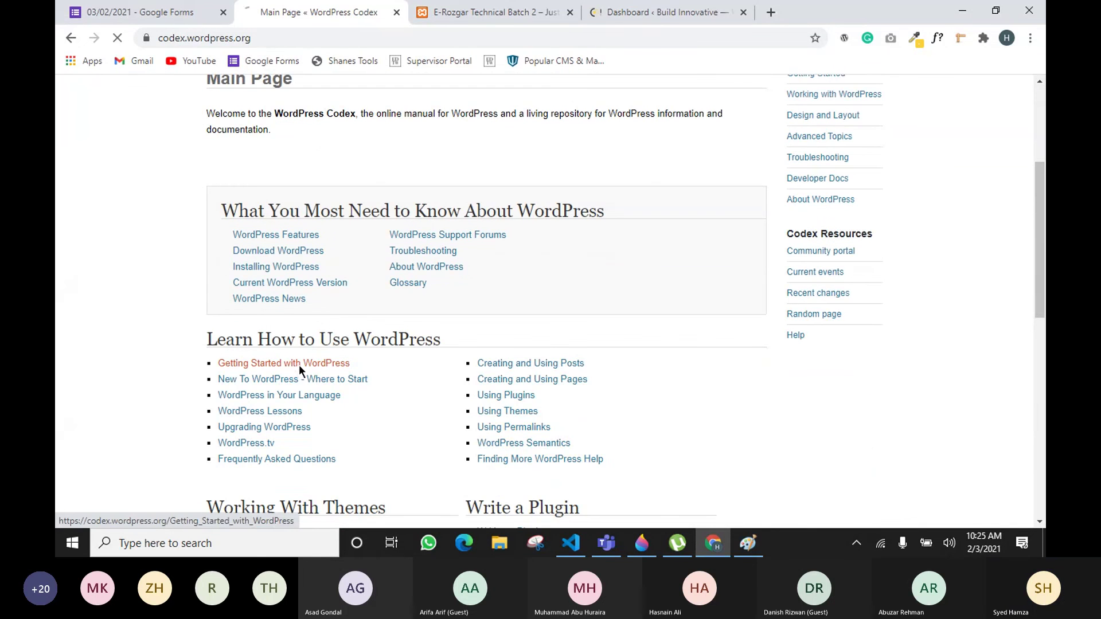
scroll(371, 263, "down", 15)
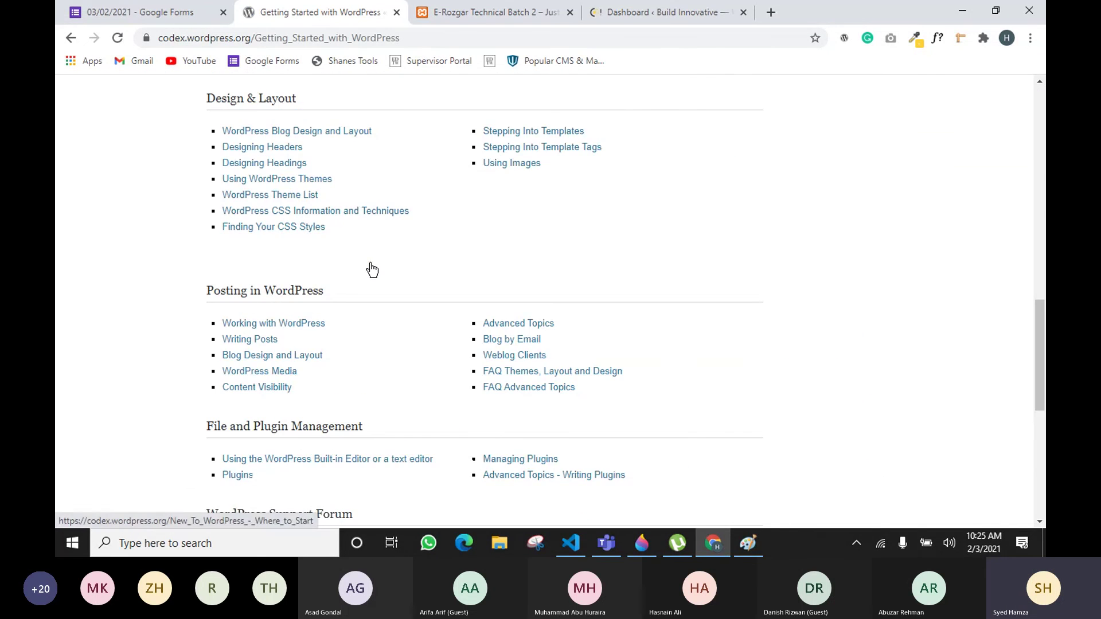
scroll(258, 245, "down", 5)
scroll(435, 210, "up", 15)
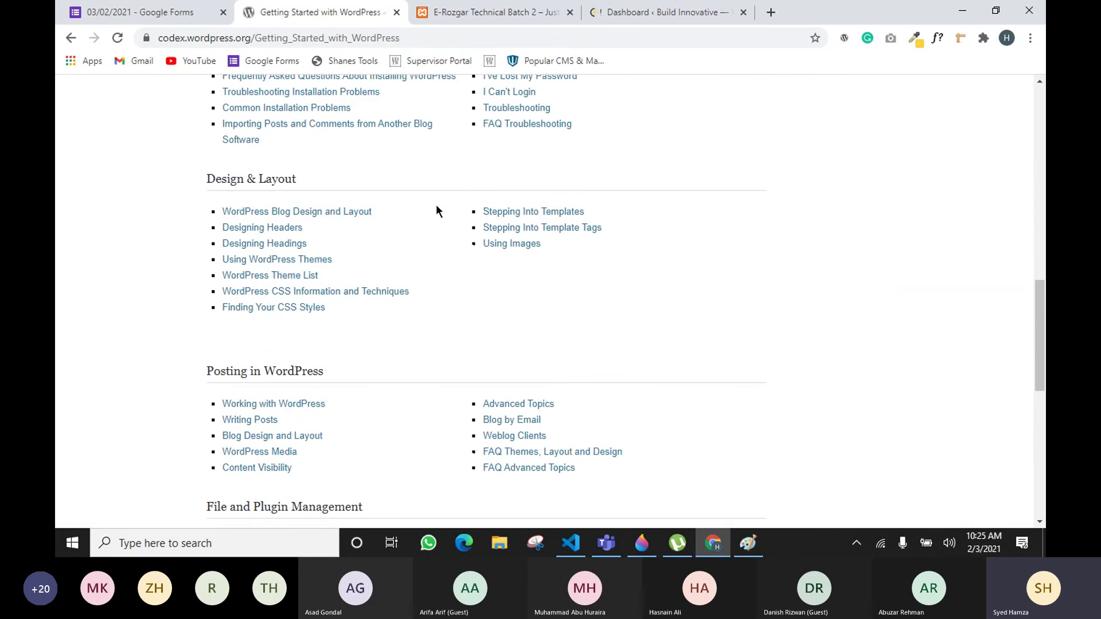
scroll(435, 211, "up", 5)
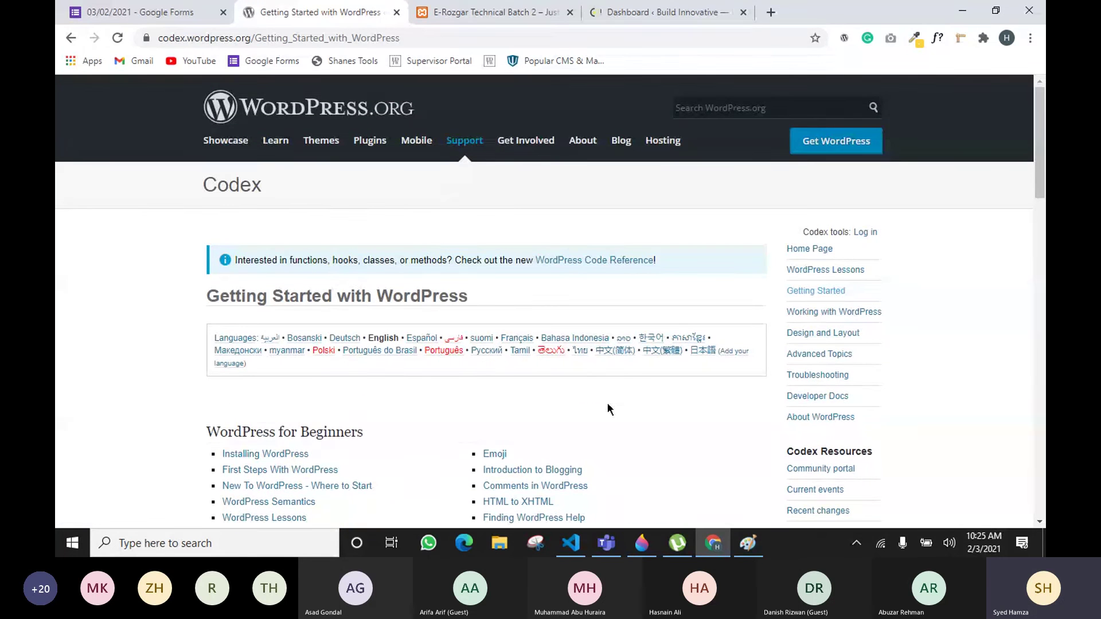
Step: Open the Installing WordPress page from the beginners' topics and view its content
left_click(282, 458)
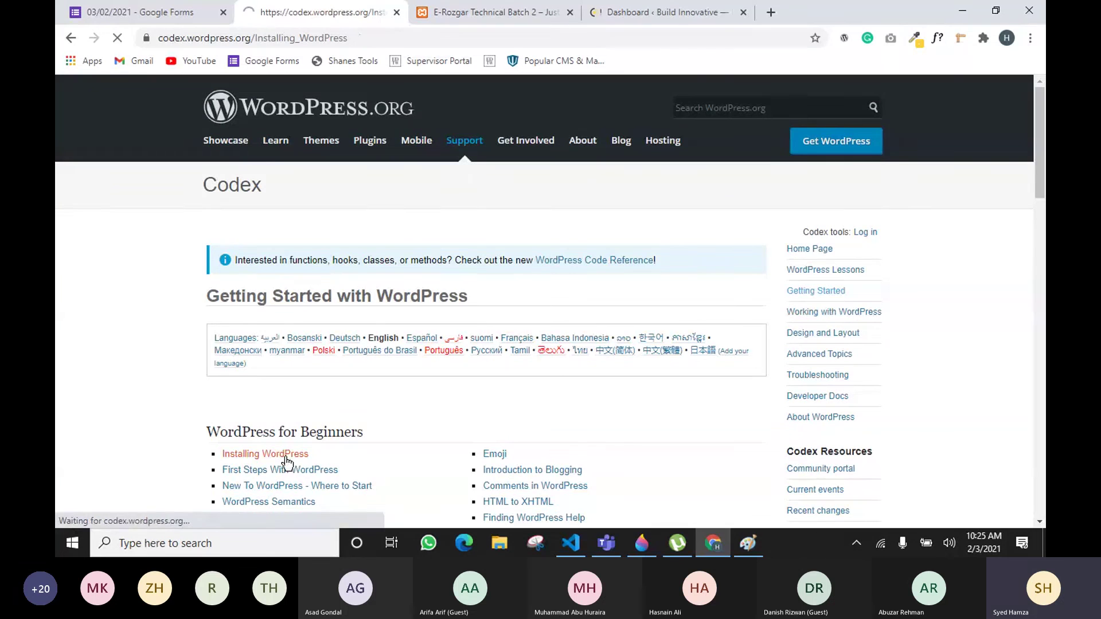
scroll(312, 355, "down", 3)
scroll(309, 313, "up", 2)
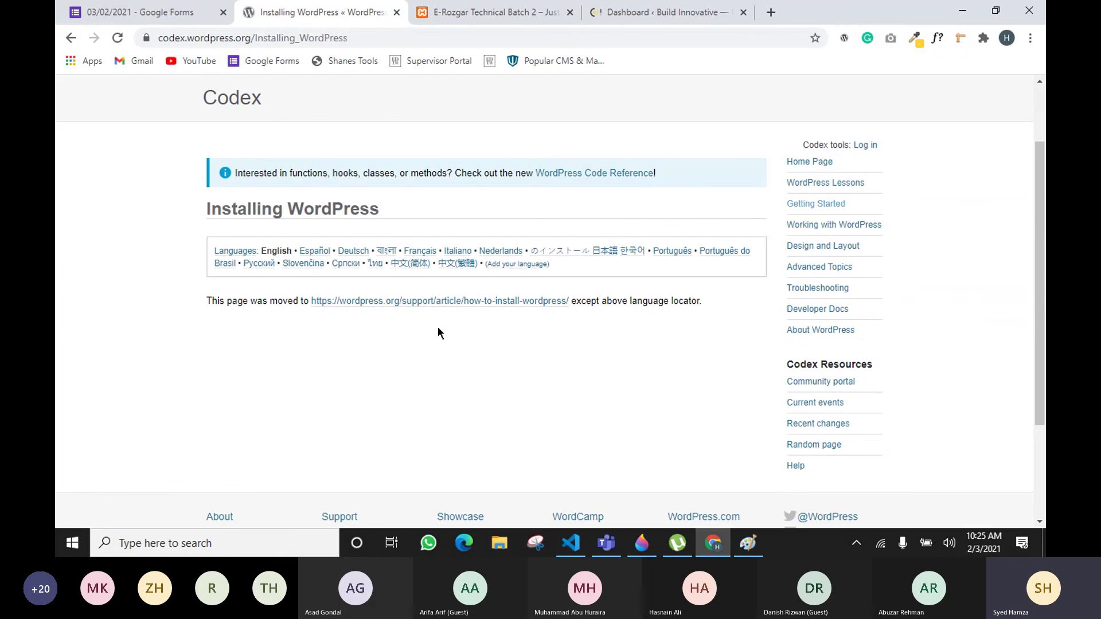
Step: Go back from the Installing WordPress page through the Codex pages to the local site's About page in the WordPress admin
left_click(70, 38)
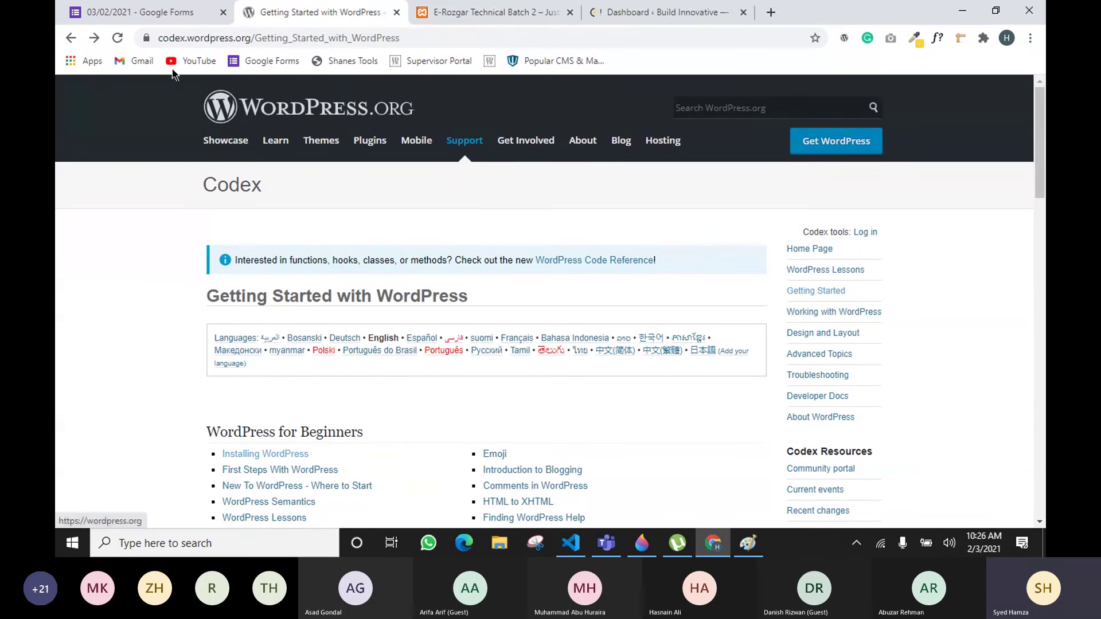
left_click(70, 37)
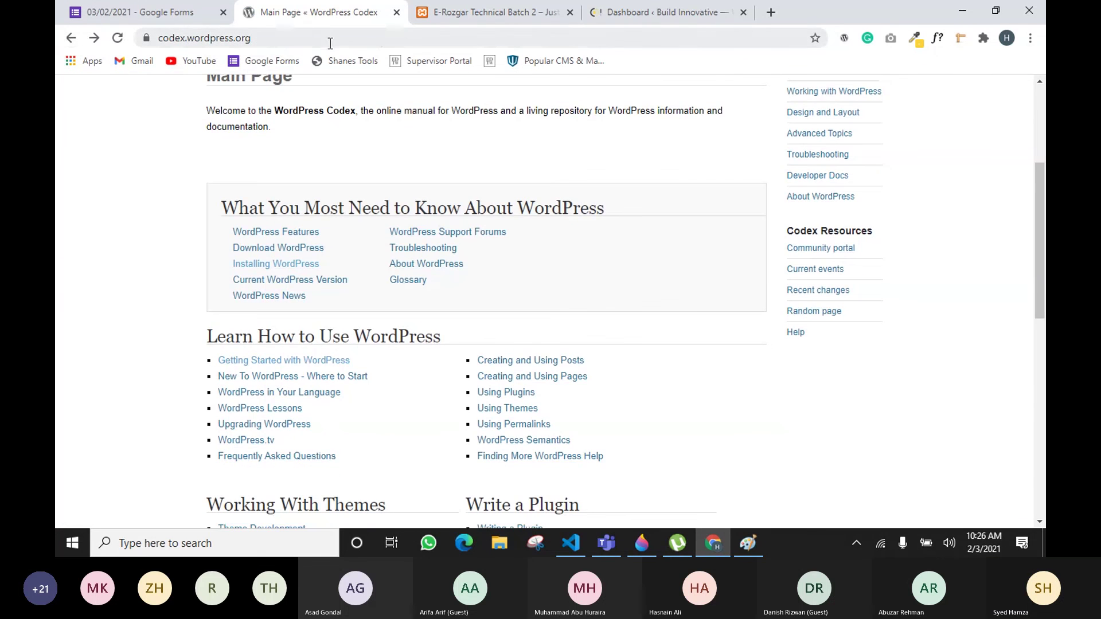
left_click(71, 38)
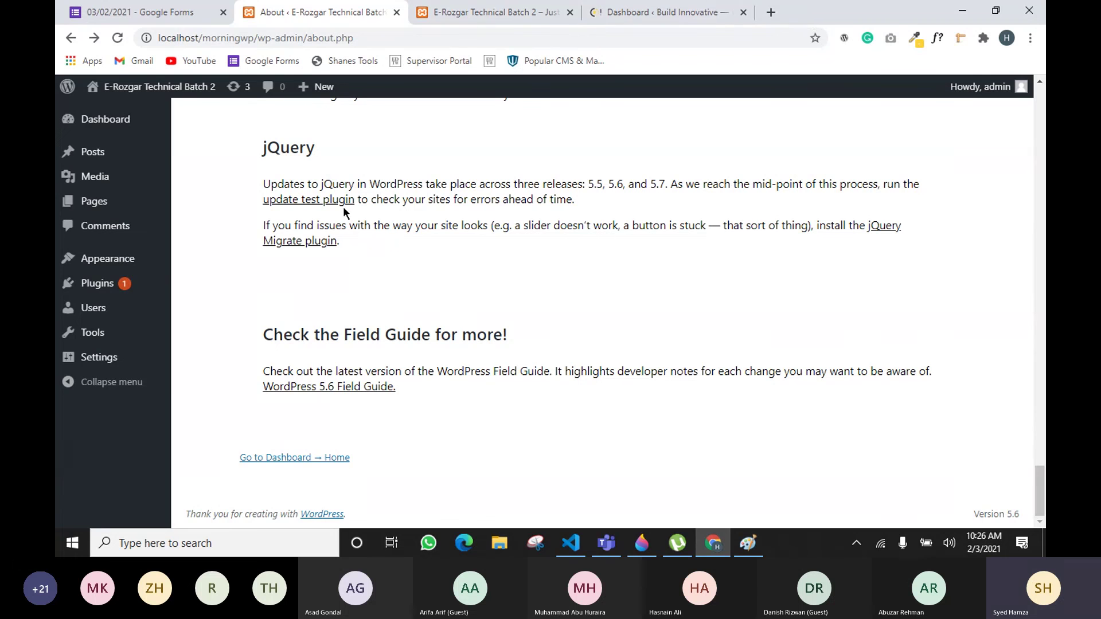
Step: Open the WordPress Support page from the admin and look through its topic sections down to Security, Advanced Topics and Troubleshooting
mouse_move(67, 94)
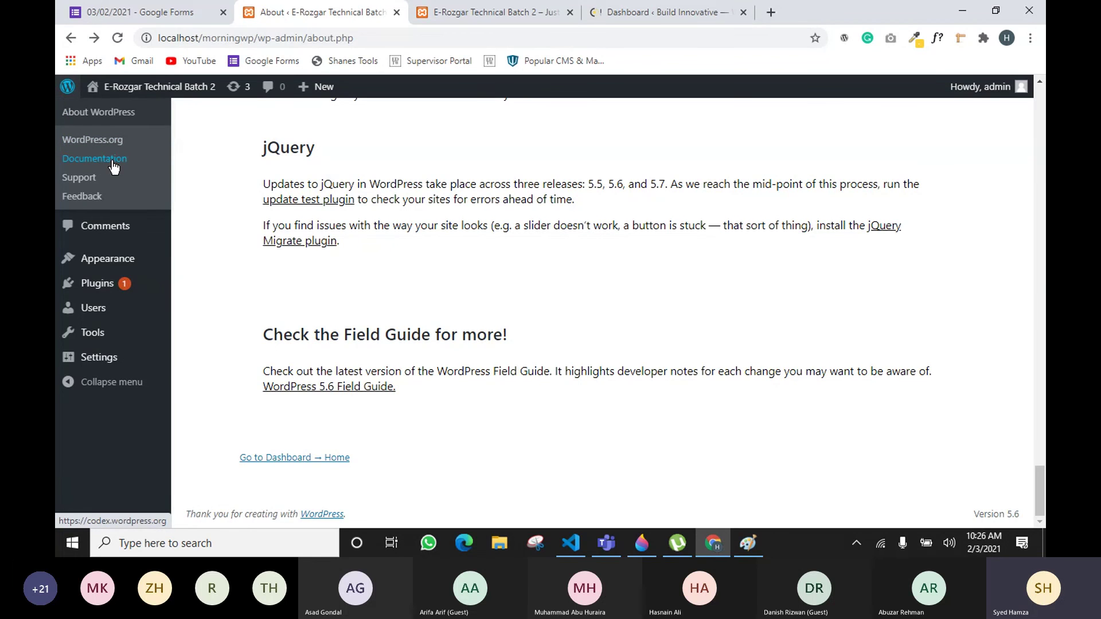
left_click(80, 179)
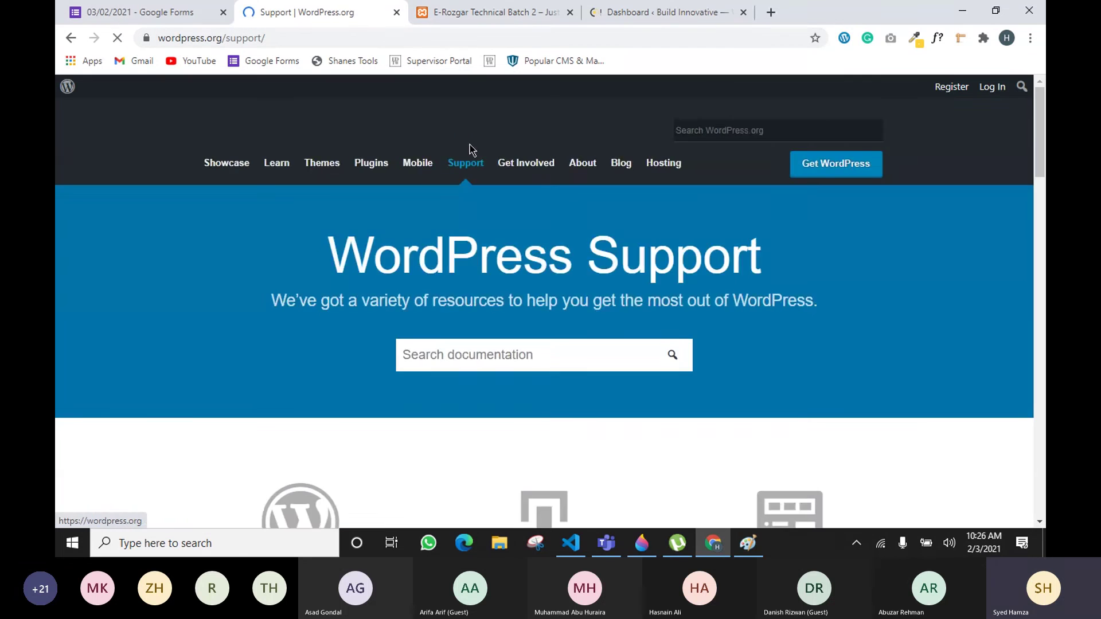
scroll(618, 269, "down", 8)
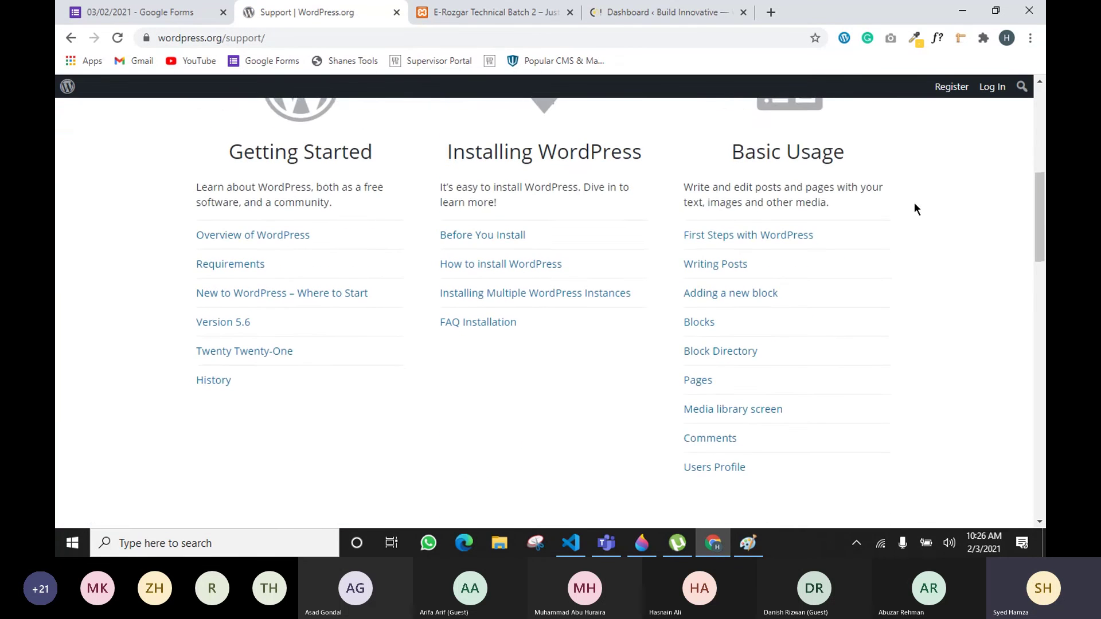
scroll(521, 203, "down", 5)
scroll(618, 255, "down", 8)
scroll(618, 253, "up", 6)
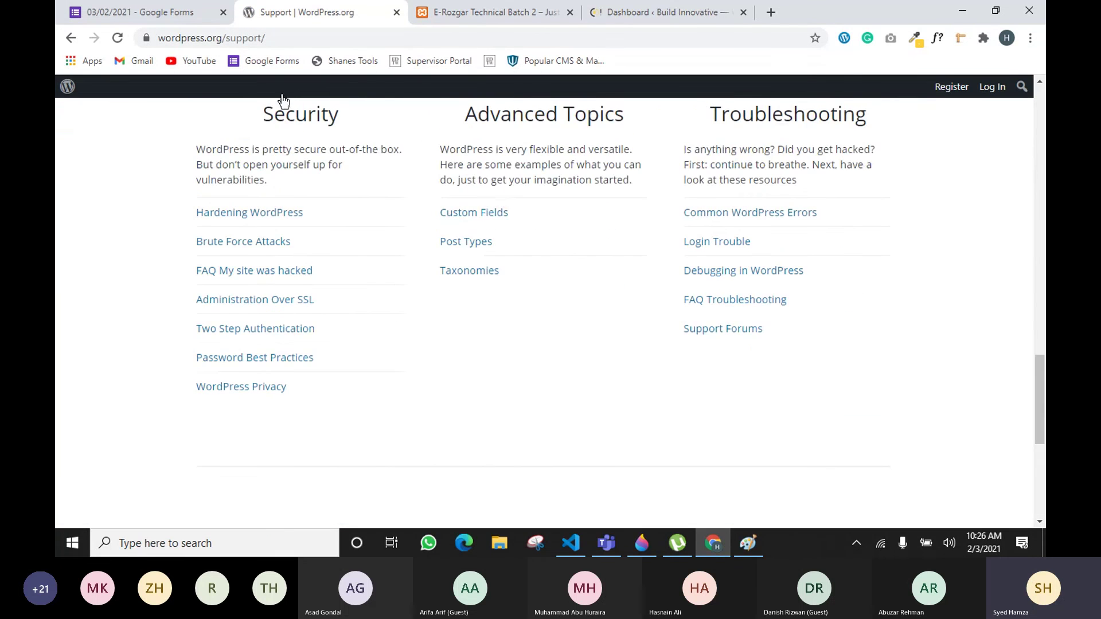
Step: Return to the WordPress admin and open the E-Rozgar Technical Batch 2 site in a new tab
left_click(70, 38)
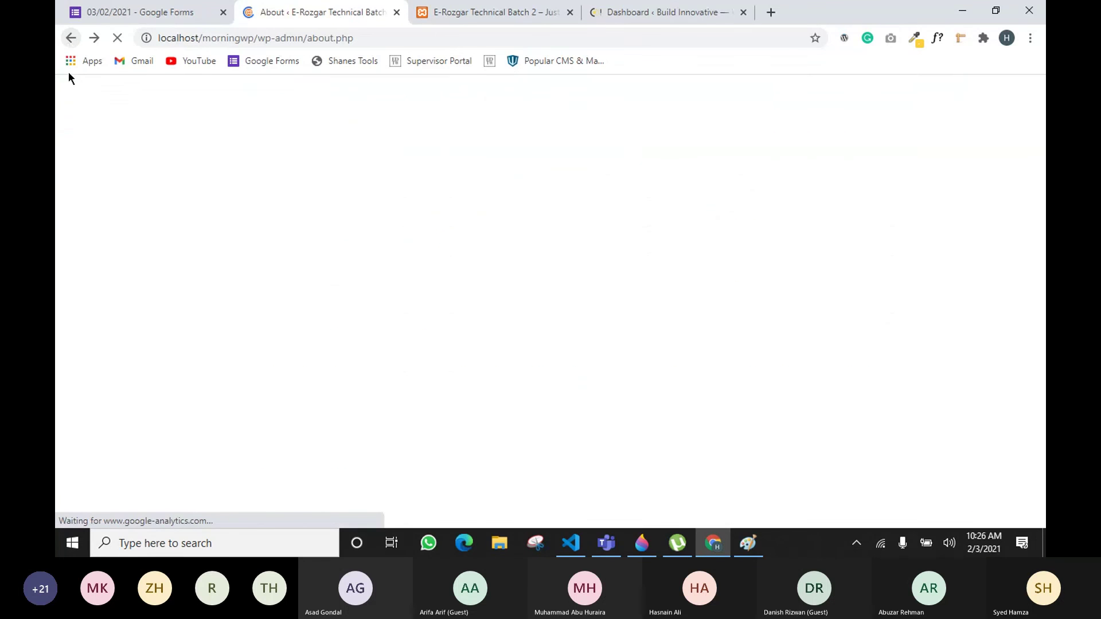
mouse_move(70, 86)
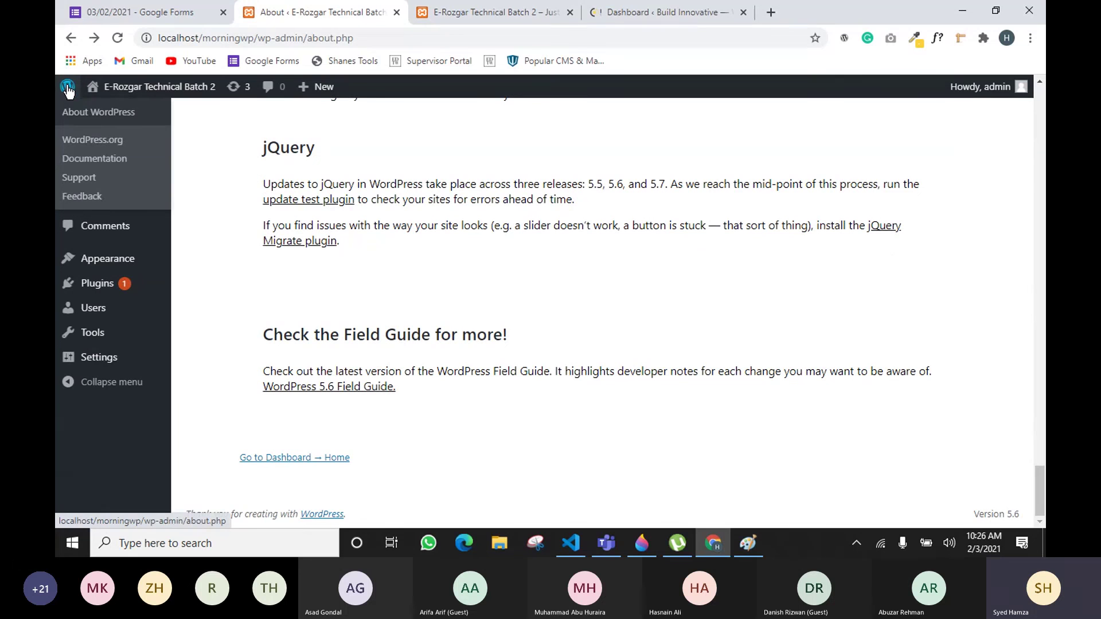
mouse_move(155, 100)
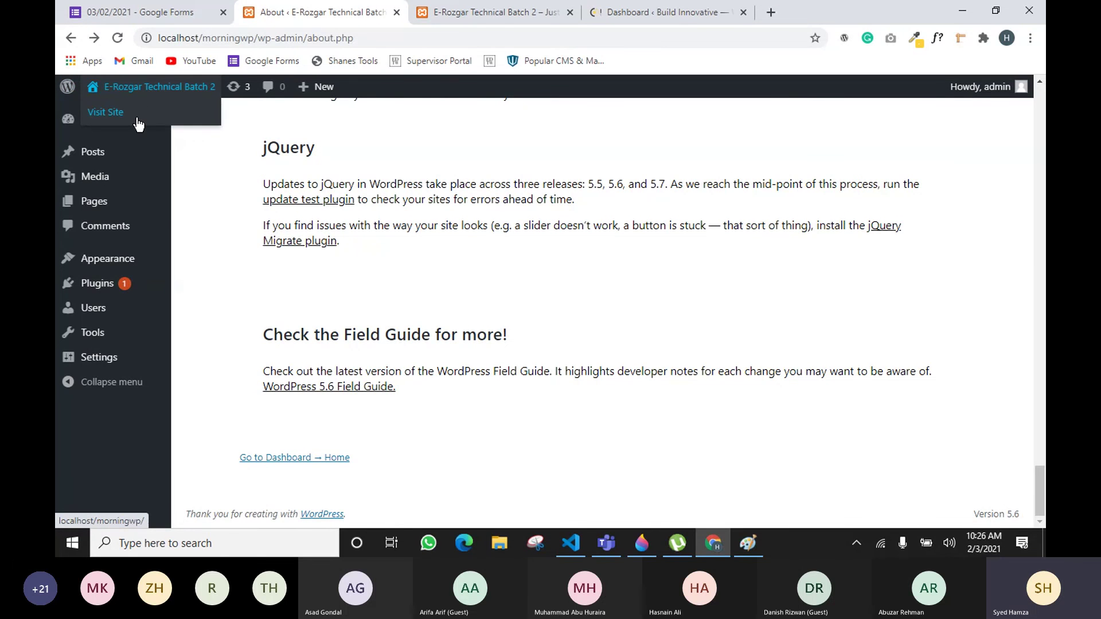
right_click(138, 125)
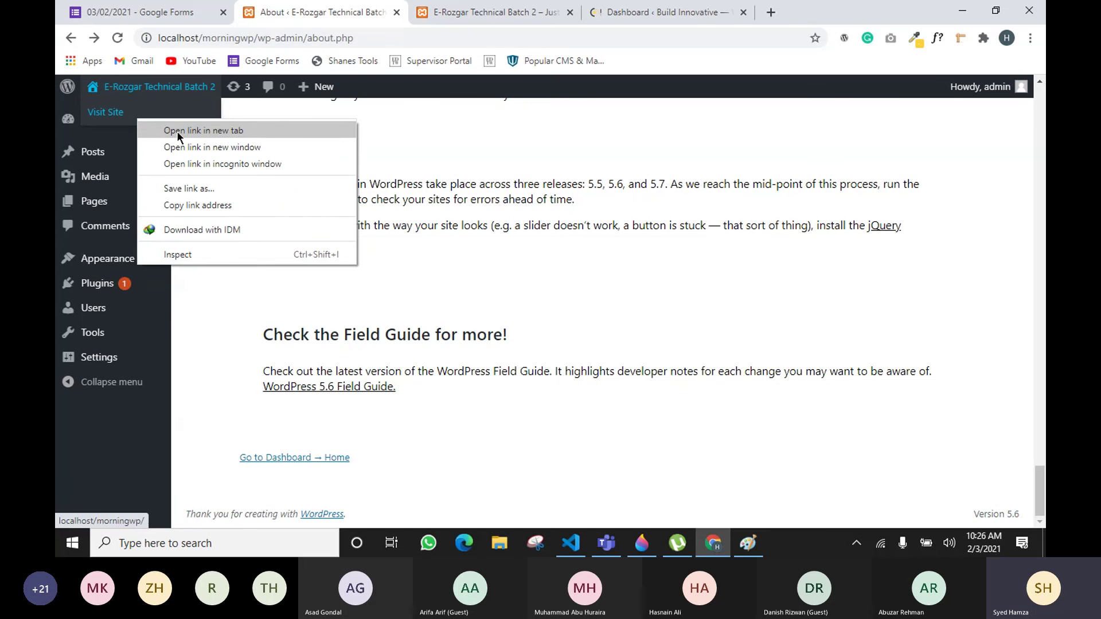
left_click(177, 132)
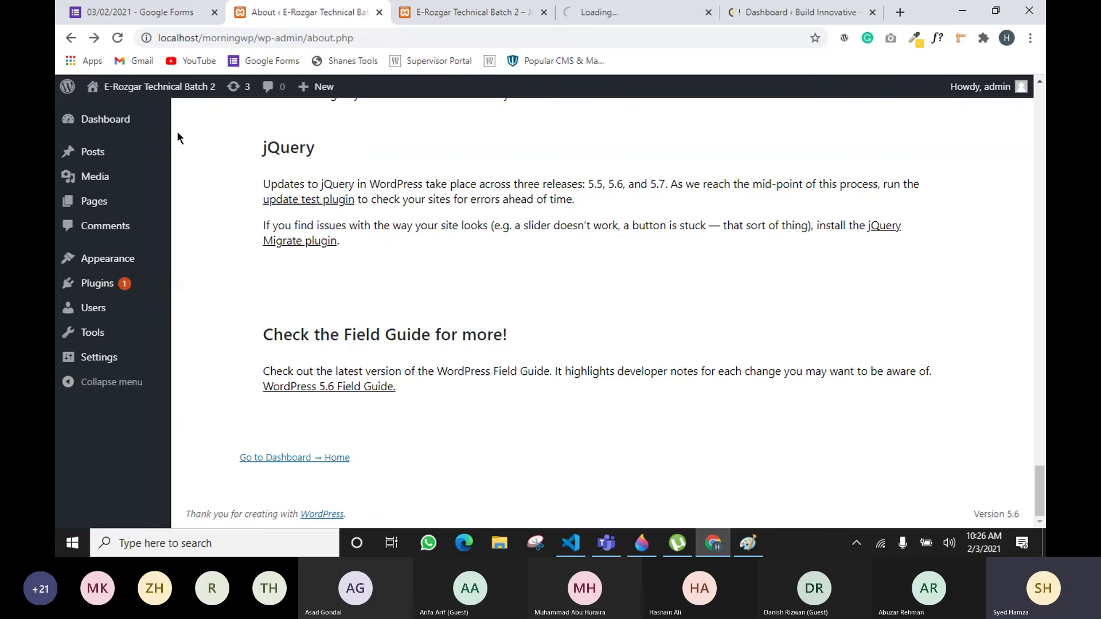
Step: View the site's front end in the current tab, show its site-name shortcuts and return to the dashboard
left_click(159, 94)
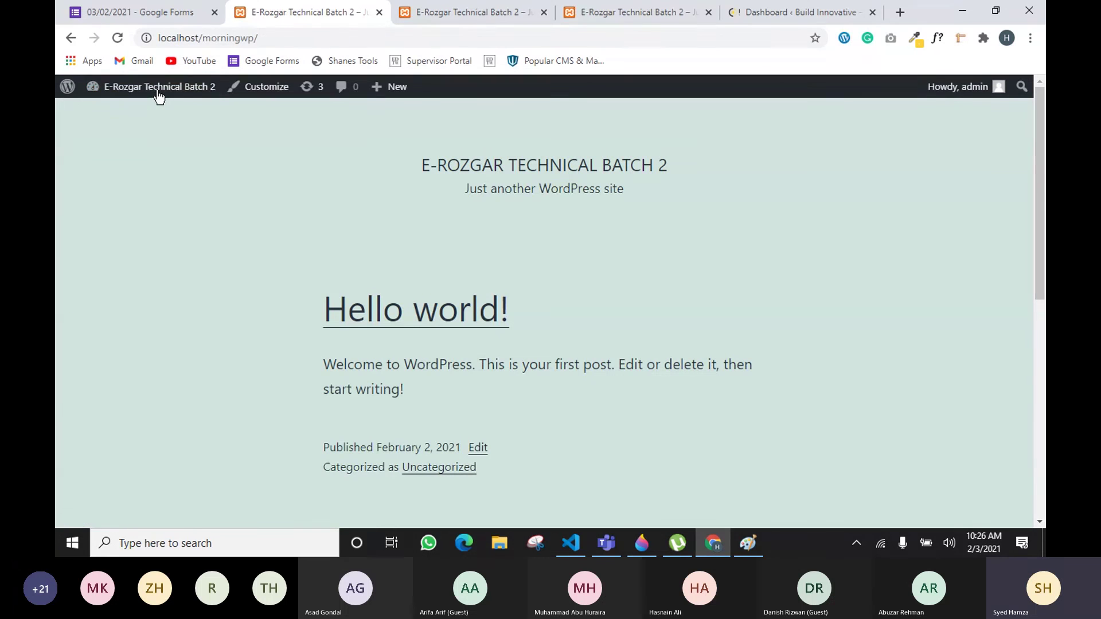
mouse_move(151, 93)
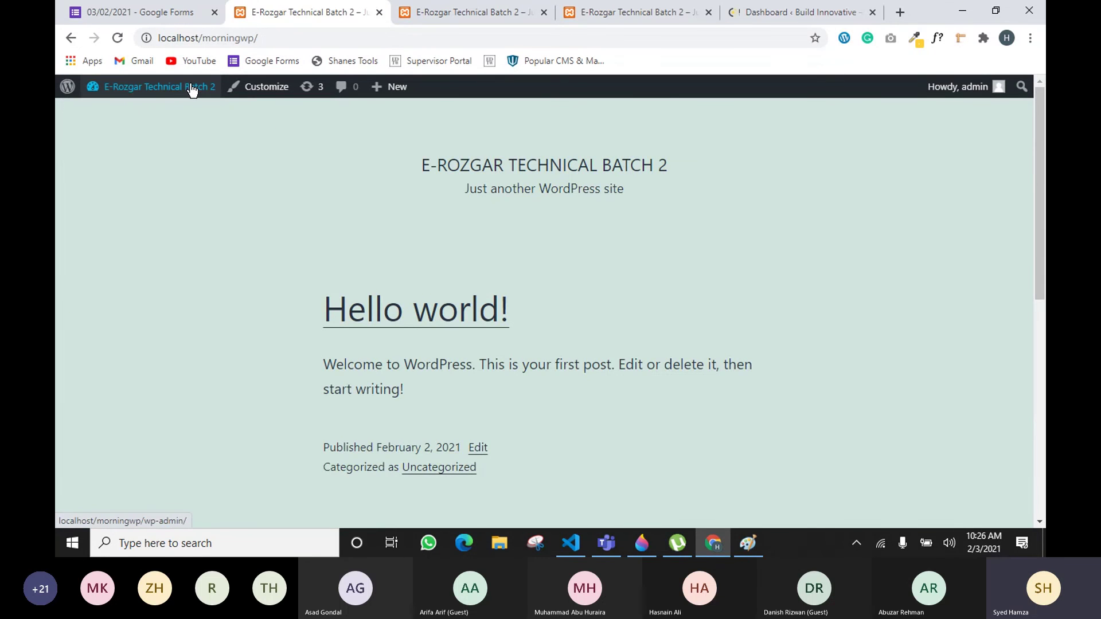
mouse_move(191, 89)
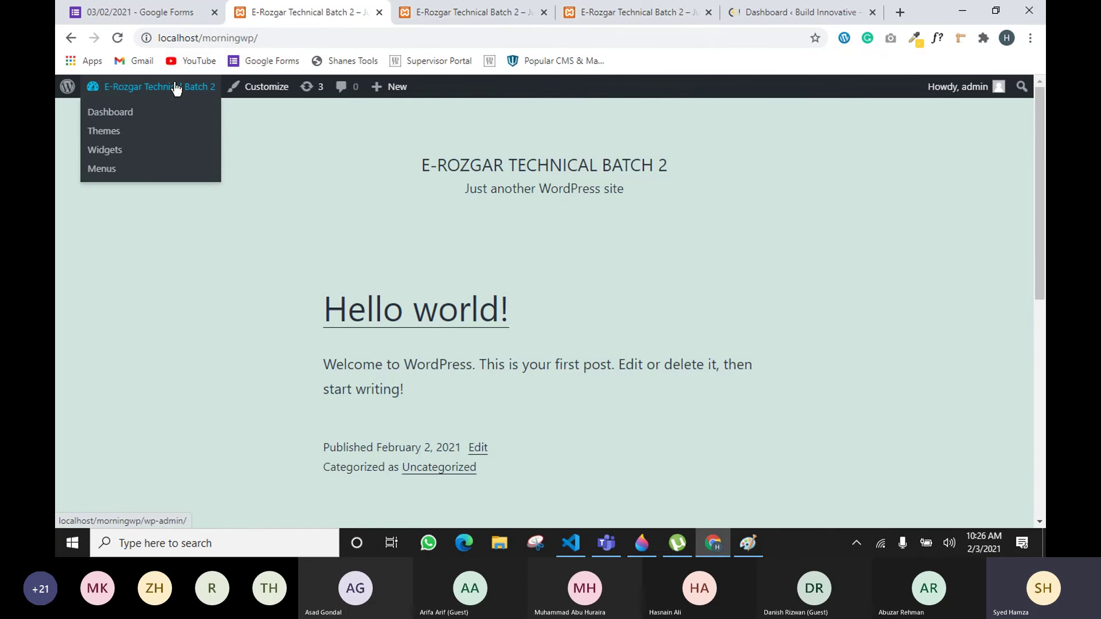
left_click(135, 113)
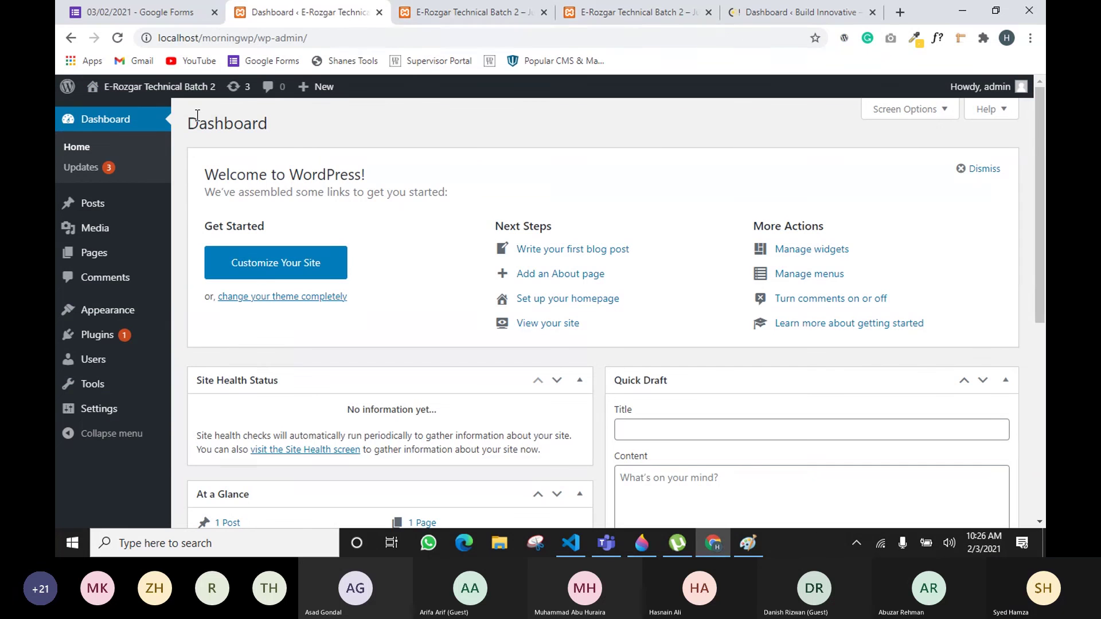
Step: Close the extra site tabs and the Build Innovative dashboard tab, keeping the E-Rozgar Technical Batch 2 dashboard open
left_click(470, 12)
left_click(609, 12)
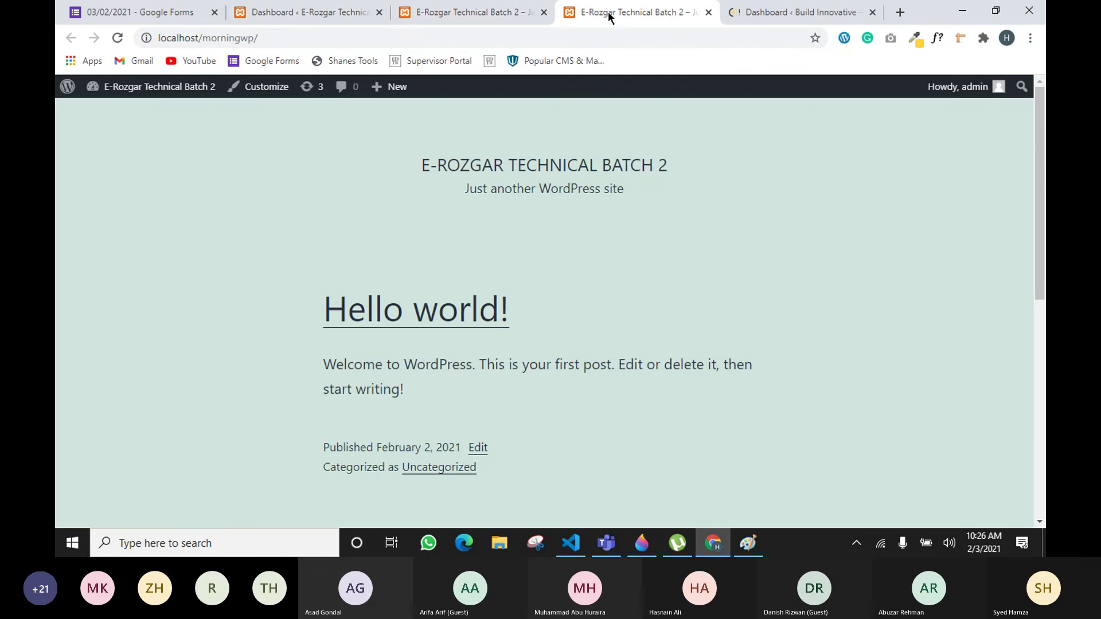
left_click(544, 13)
left_click(543, 12)
left_click(543, 12)
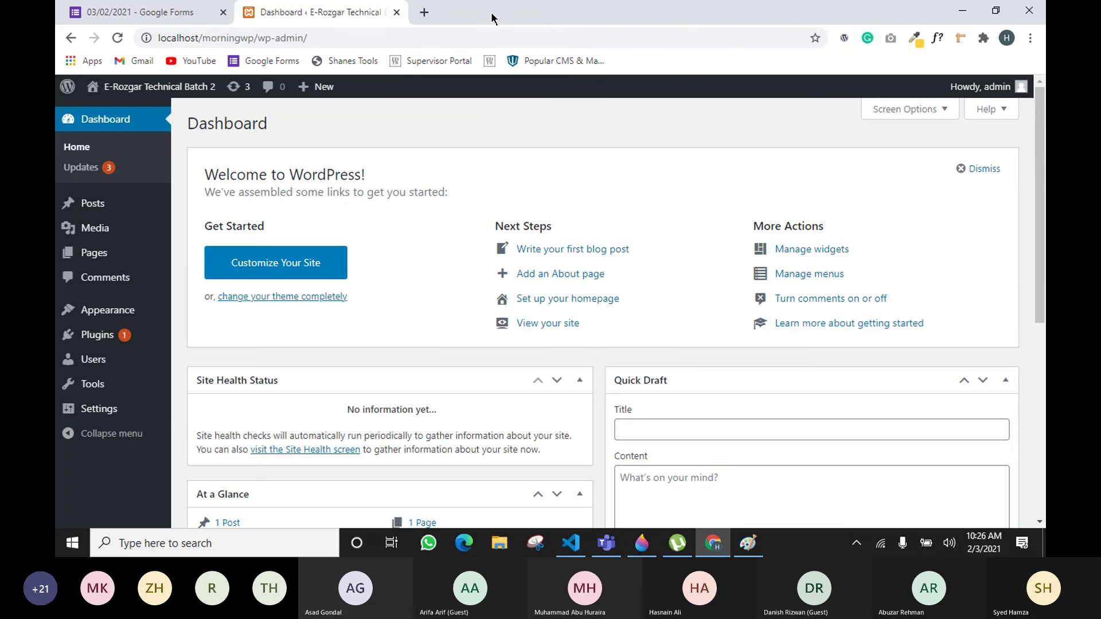
Step: Visit the site's front end from the dashboard and show the Dashboard, Themes, Widgets and Menus shortcuts under the site name
mouse_move(162, 88)
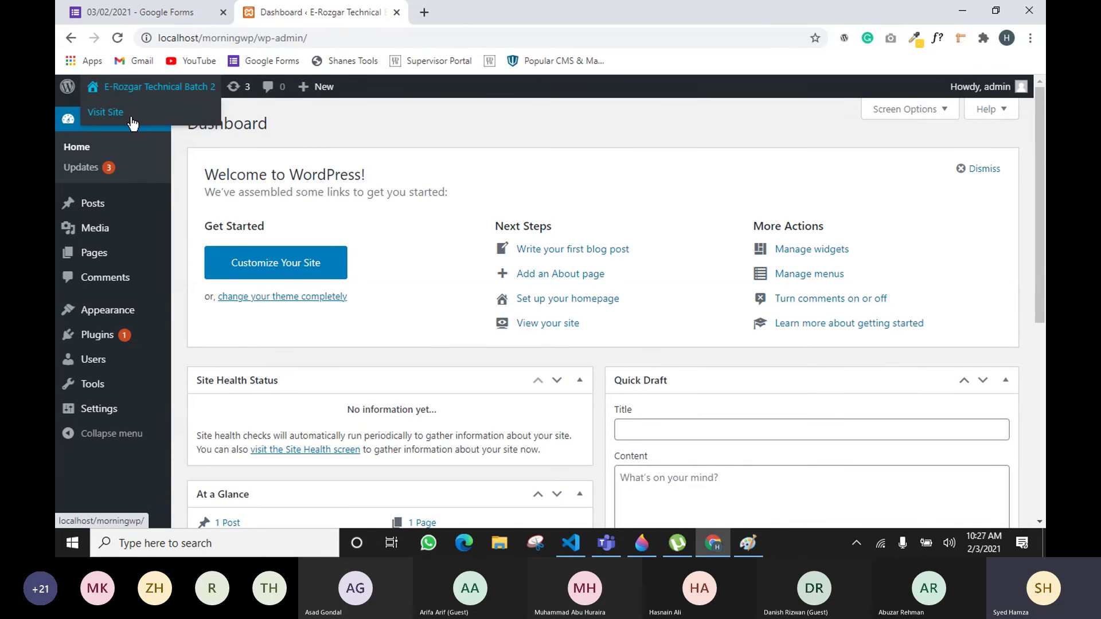
left_click(171, 92)
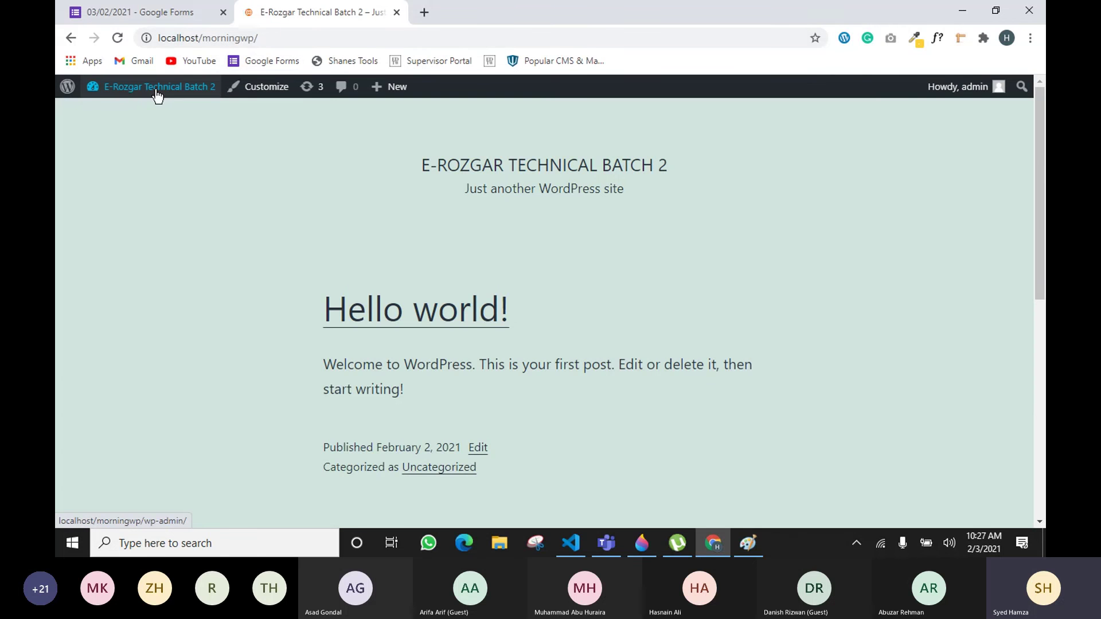
mouse_move(164, 95)
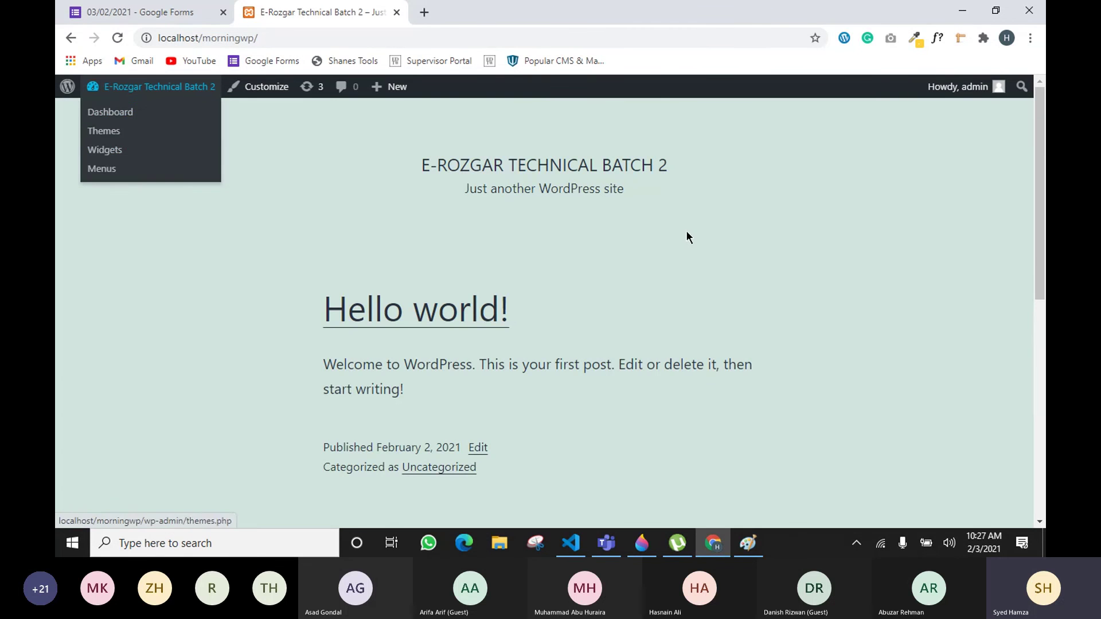
Step: Examine the homepage from the site title, tagline and Hello world! post down to the footer widgets
scroll(691, 224, "down", 5)
scroll(708, 203, "up", 7)
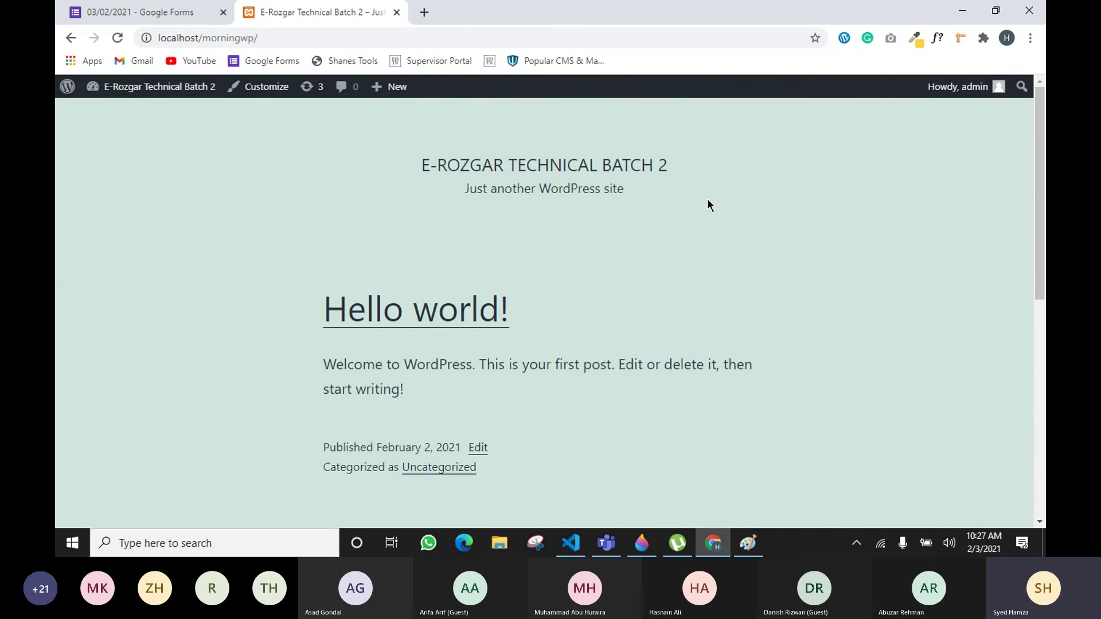
left_click_drag(418, 159, 762, 317)
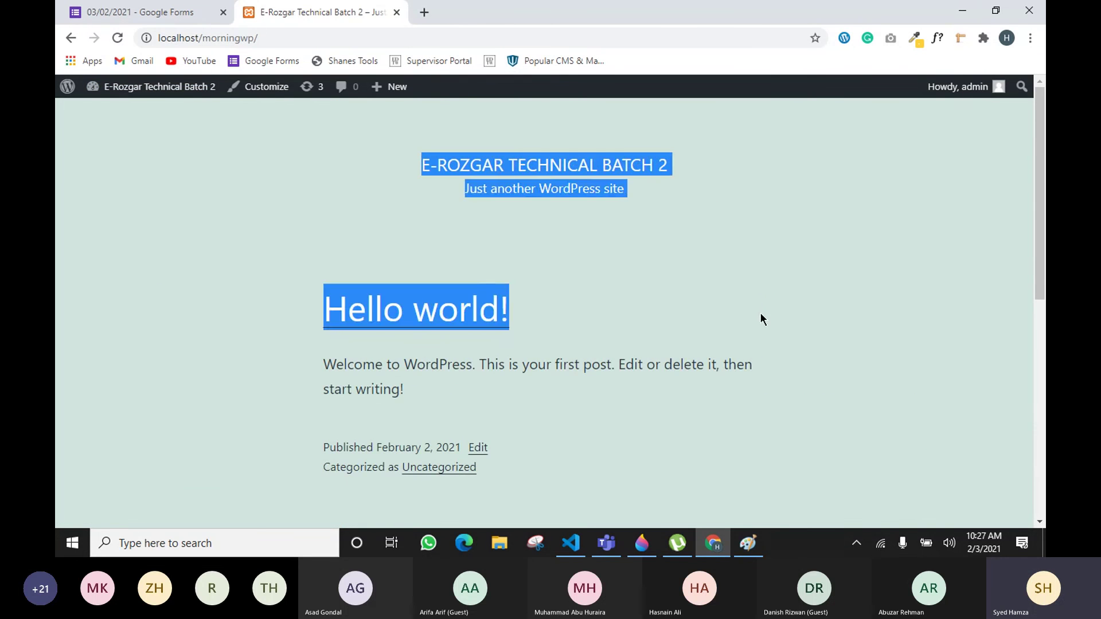
scroll(803, 298, "down", 5)
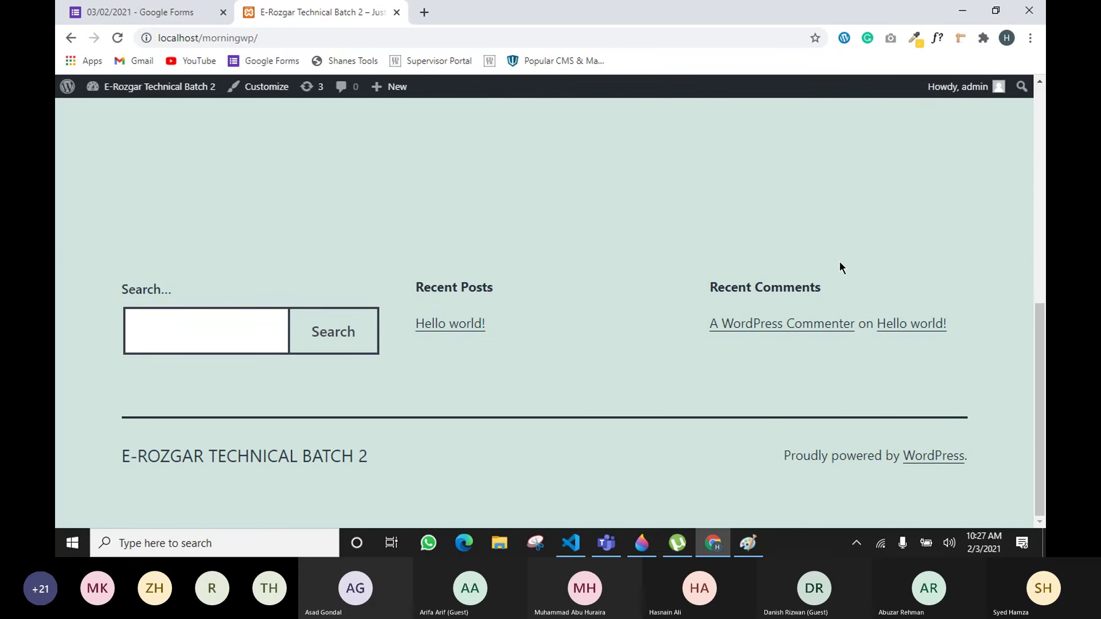
scroll(689, 213, "up", 6)
left_click(668, 238)
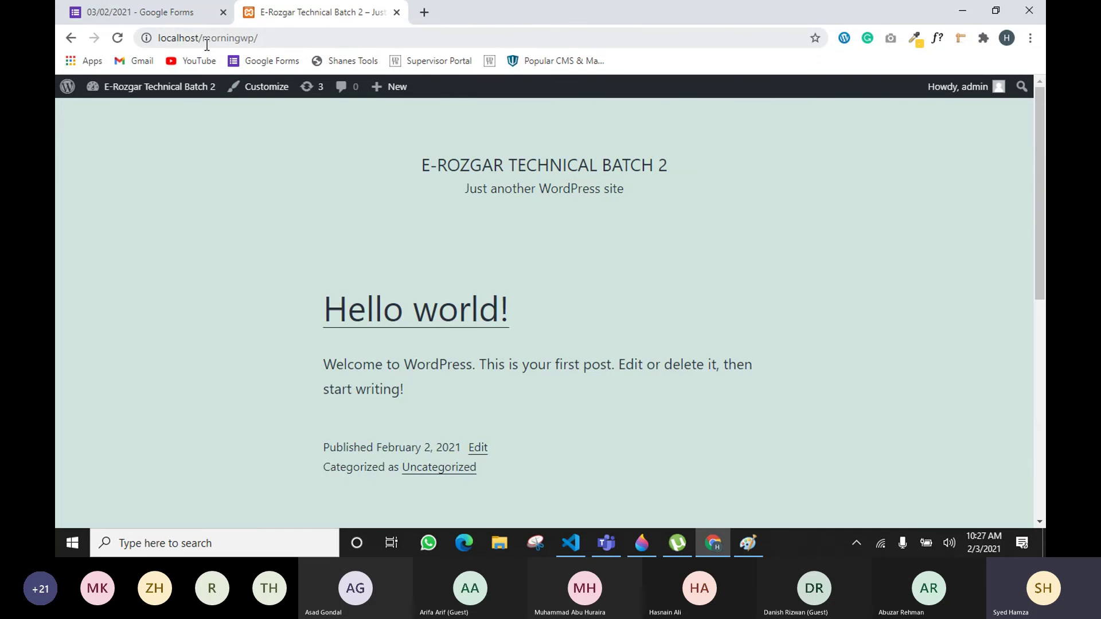
scroll(585, 223, "down", 3)
scroll(594, 229, "down", 5)
scroll(607, 226, "up", 8)
left_click_drag(405, 165, 695, 229)
left_click(689, 245)
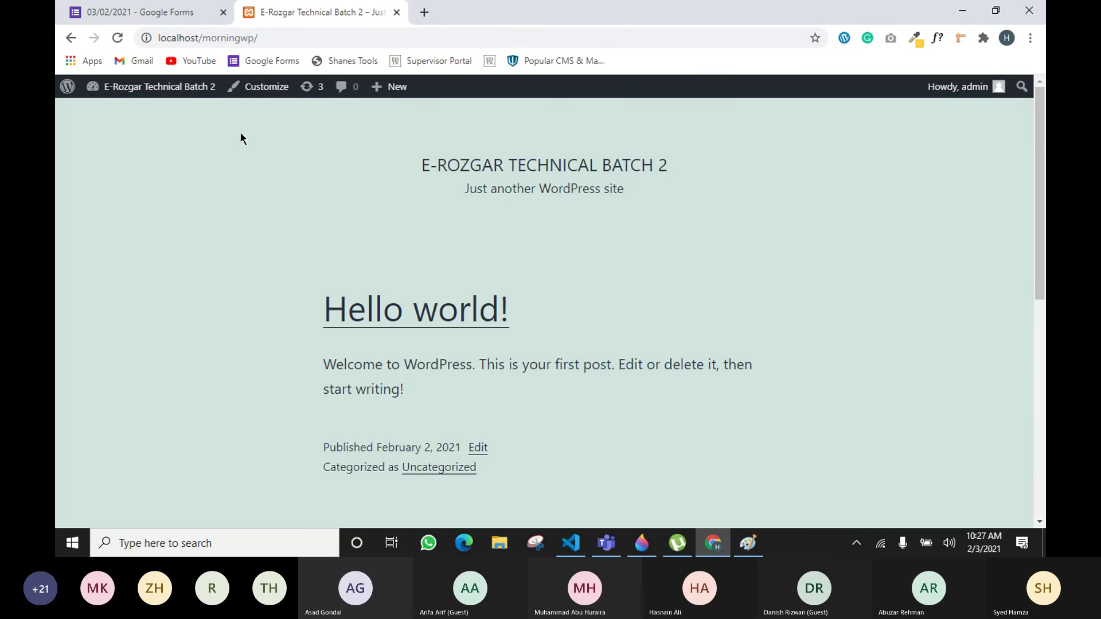
Step: Return to the dashboard and review the available plugin and theme updates on the WordPress Updates page
mouse_move(181, 95)
left_click(177, 114)
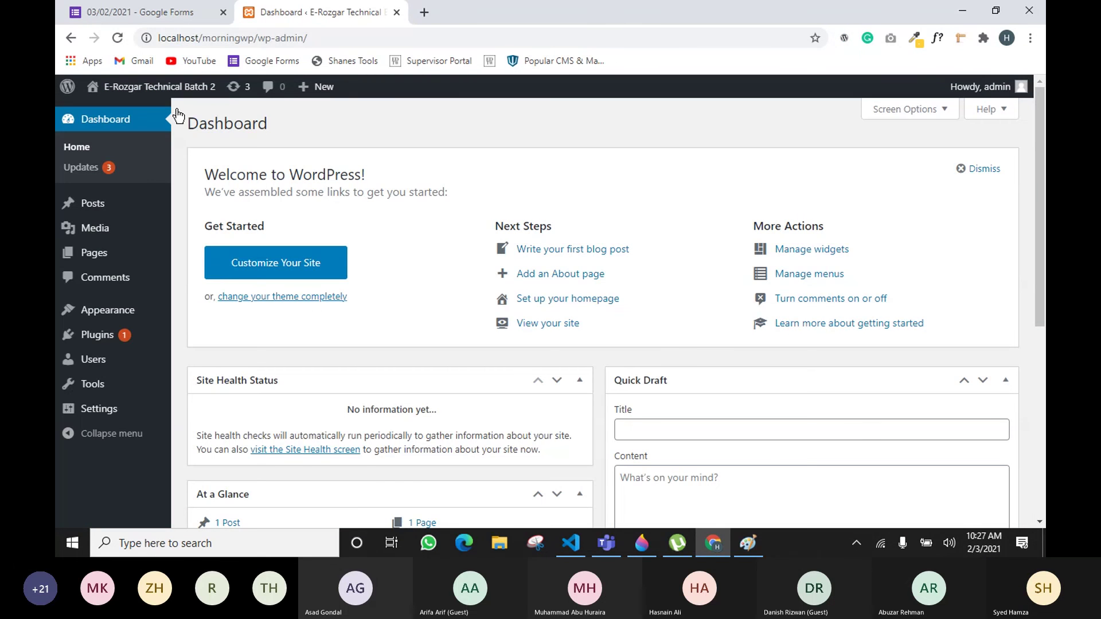
left_click(235, 91)
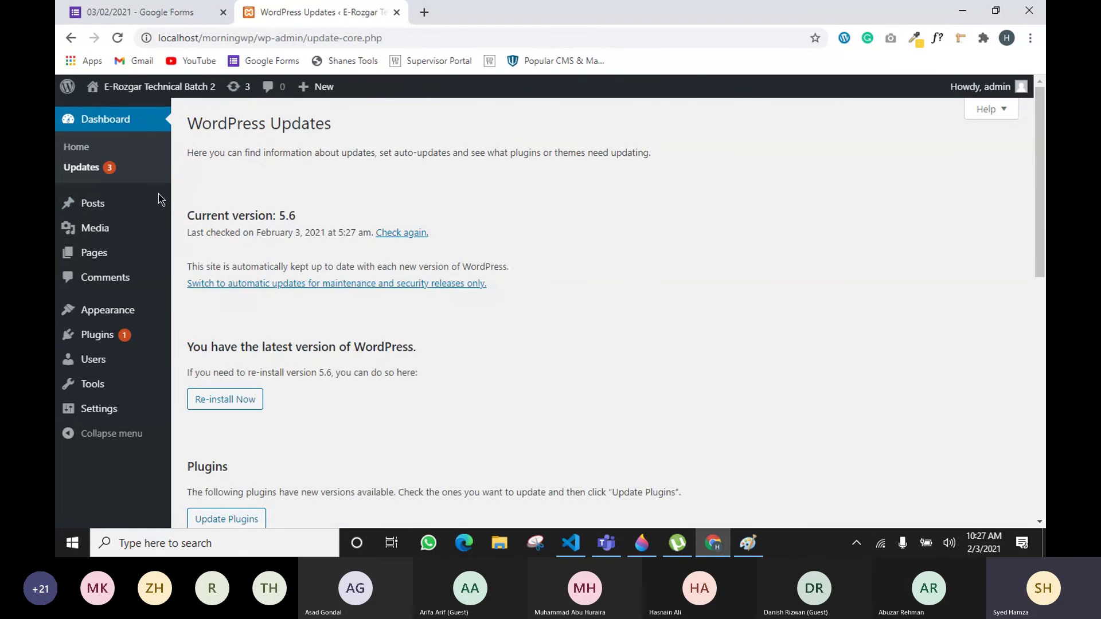
scroll(411, 229, "down", 9)
scroll(447, 268, "down", 3)
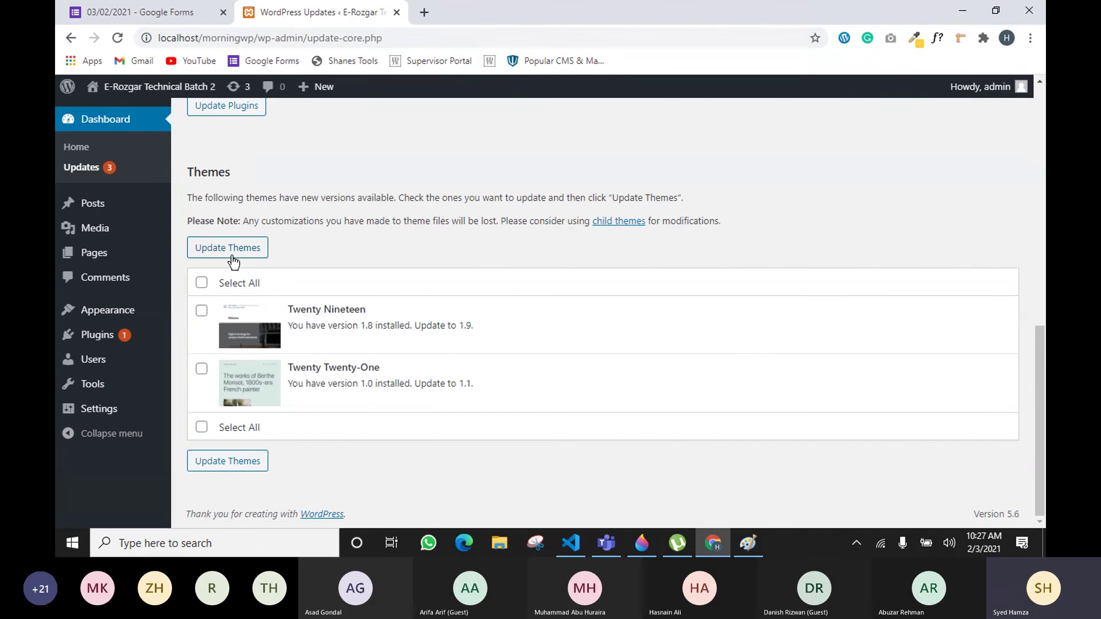
scroll(427, 281, "up", 4)
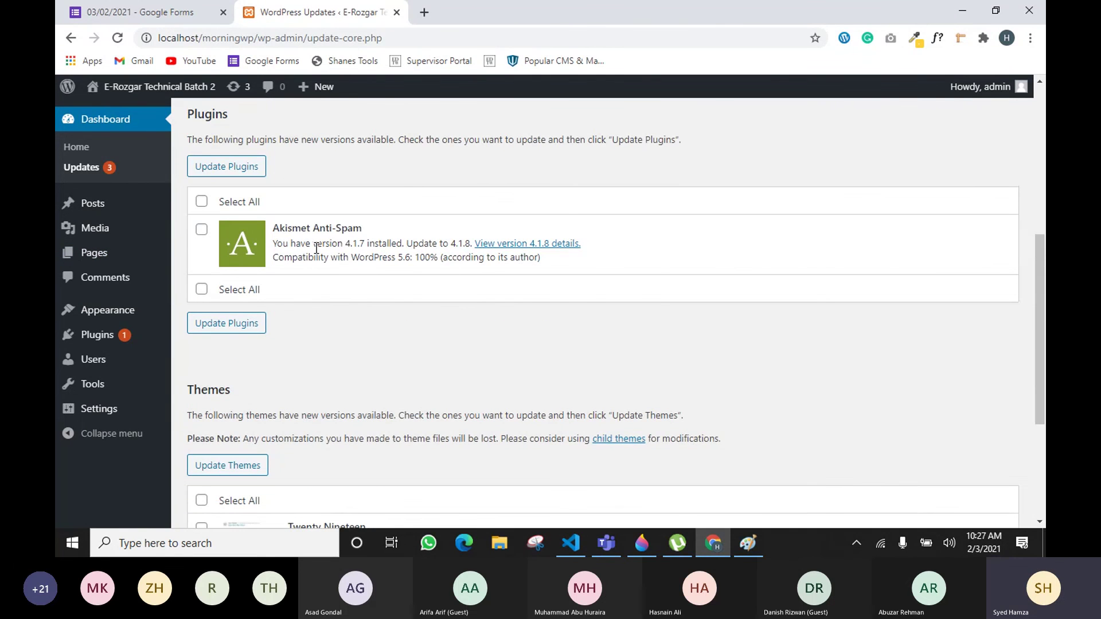
scroll(302, 249, "up", 3)
Step: Update the Akismet Anti-Spam plugin to version 4.1.8 from the WordPress Updates page
left_click(231, 314)
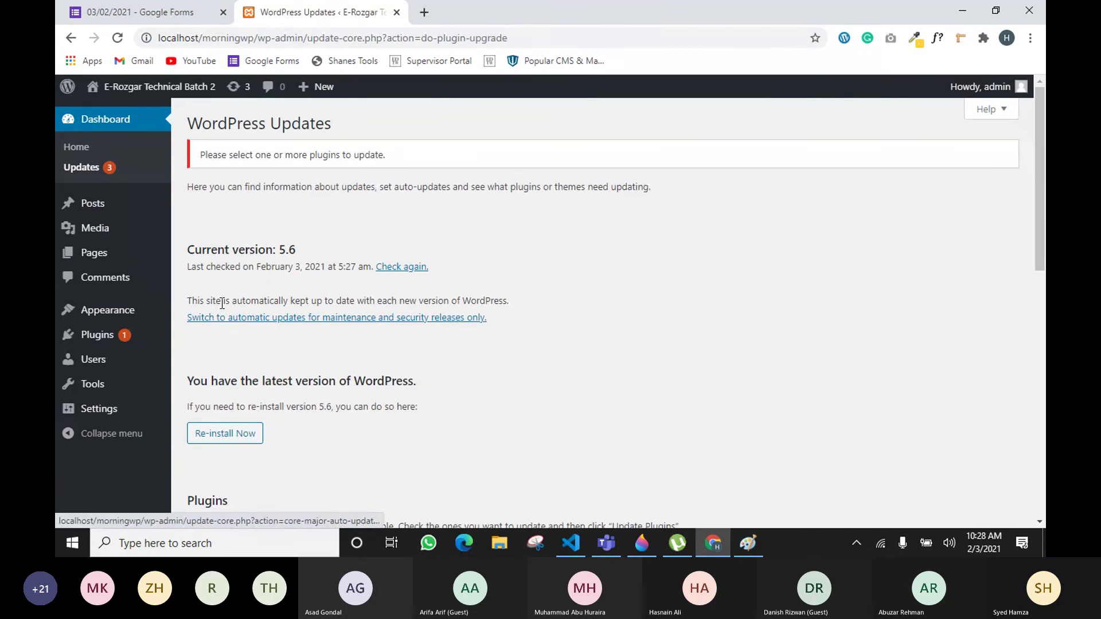
scroll(275, 284, "down", 5)
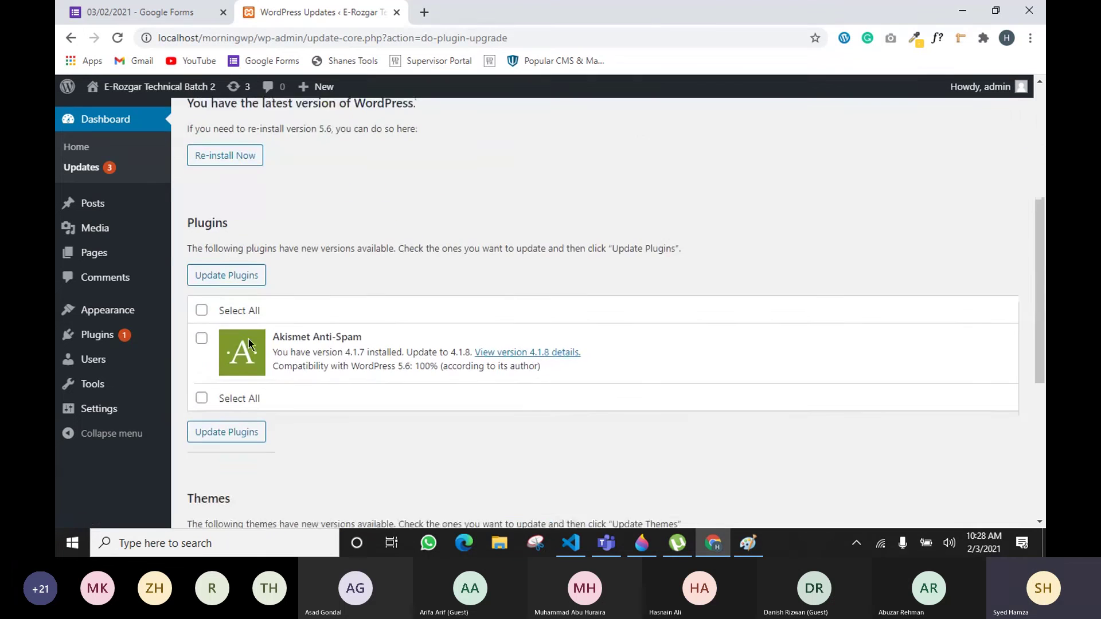
left_click(201, 326)
left_click(217, 263)
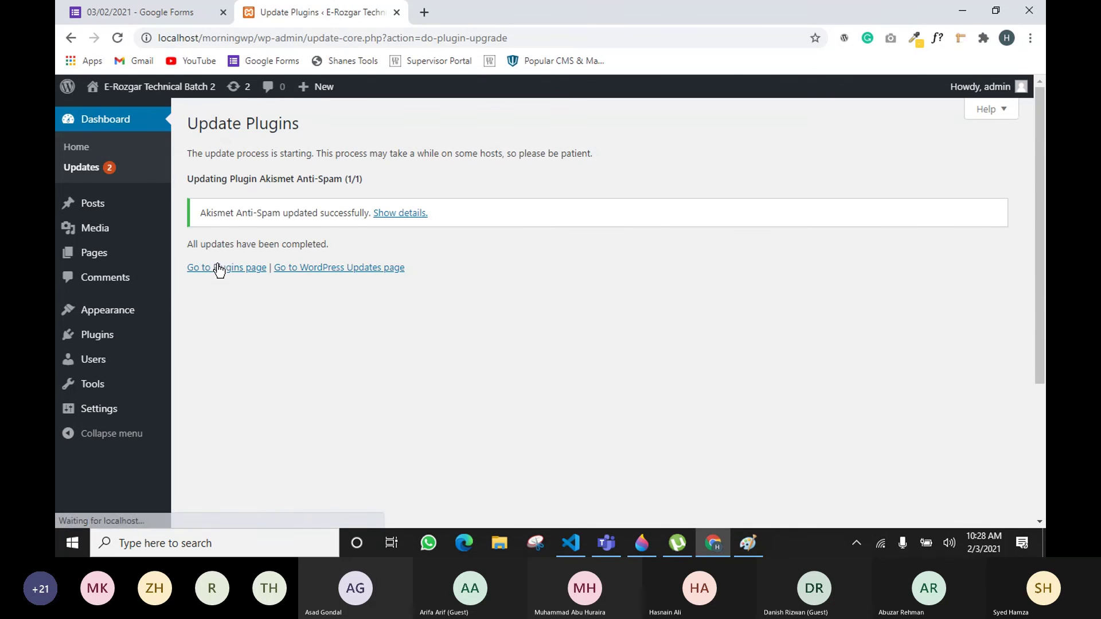
left_click_drag(218, 218, 272, 214)
Step: Update the Twenty Nineteen theme to 1.9 and the Twenty Twenty-One theme to 1.1 from the WordPress Updates page
left_click(234, 94)
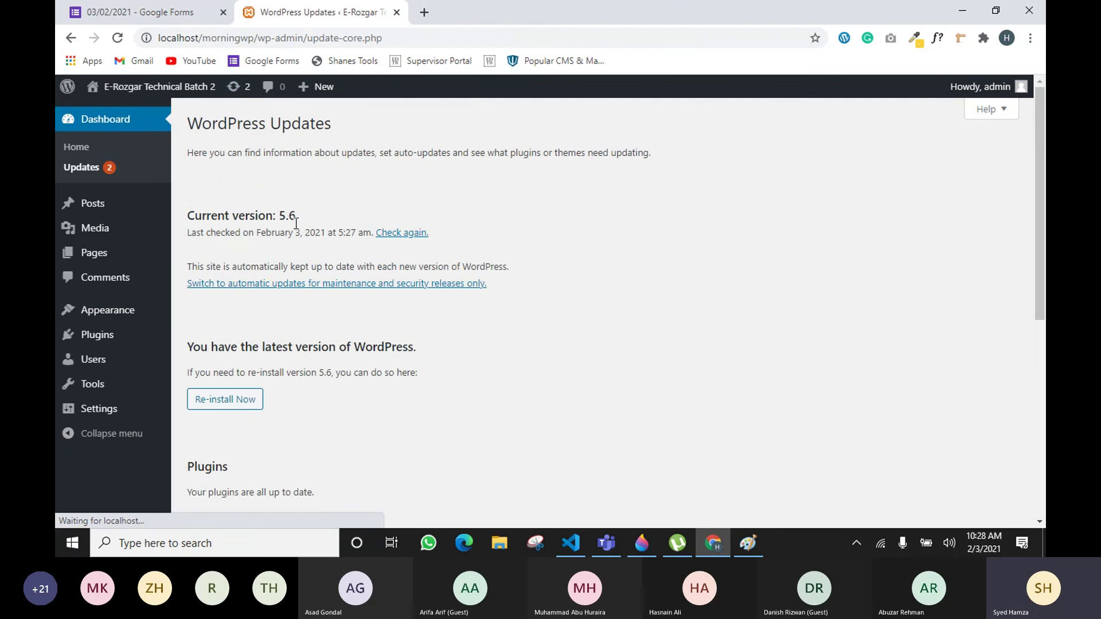
scroll(308, 339, "down", 5)
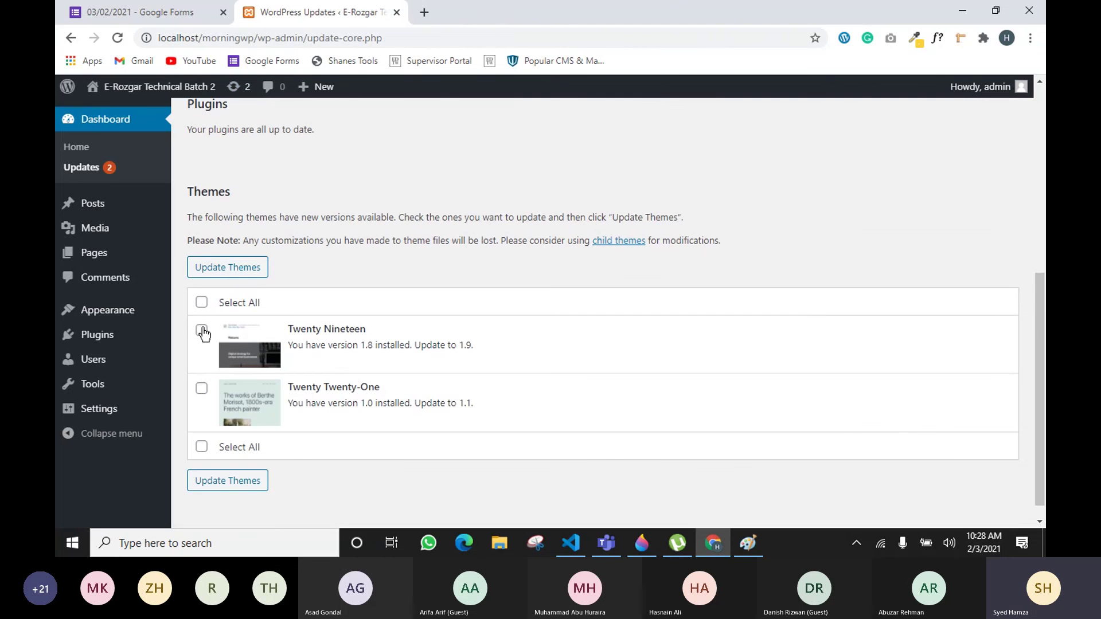
left_click(201, 330)
left_click(201, 388)
left_click(228, 266)
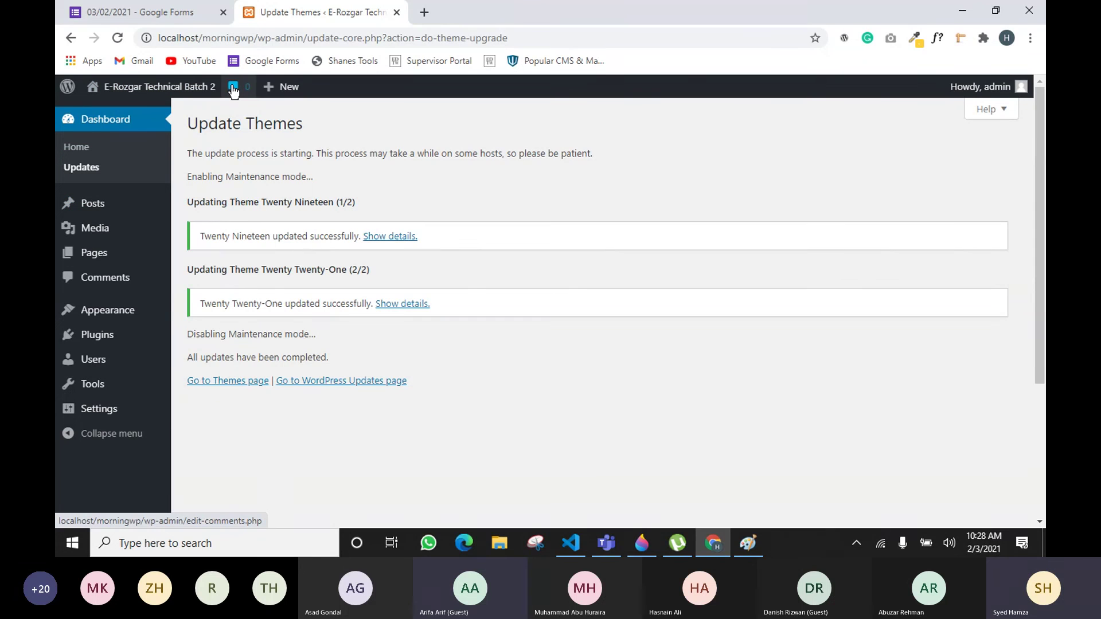
Step: Switch to the Microsoft Teams meeting to check the participants for raised hands and speakers, and return to the WordPress Update Themes page
left_click(606, 542)
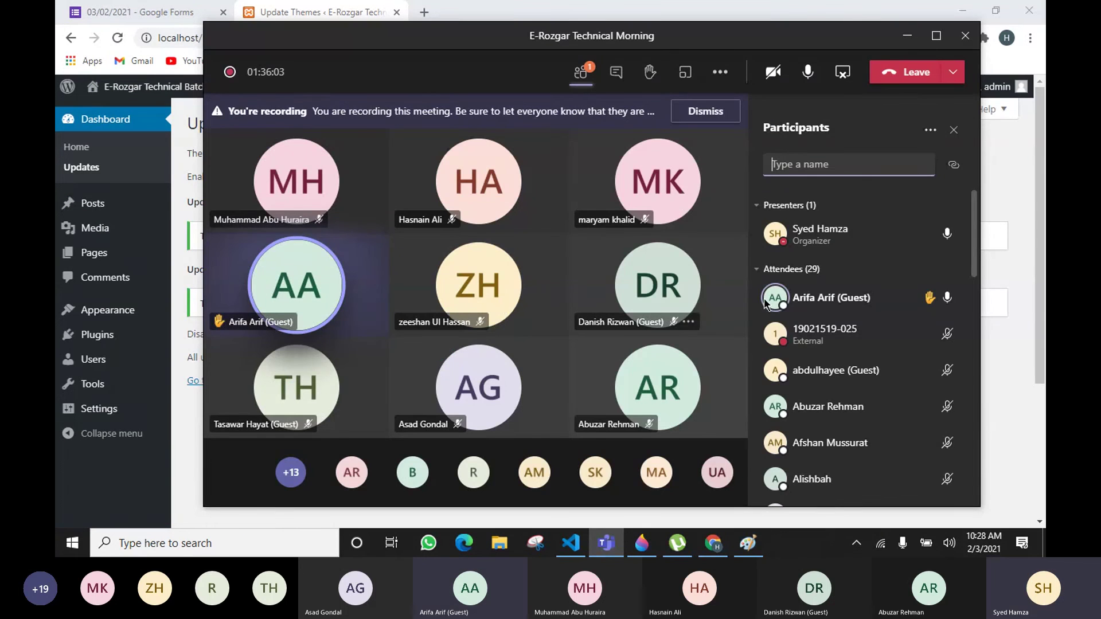
left_click(974, 248)
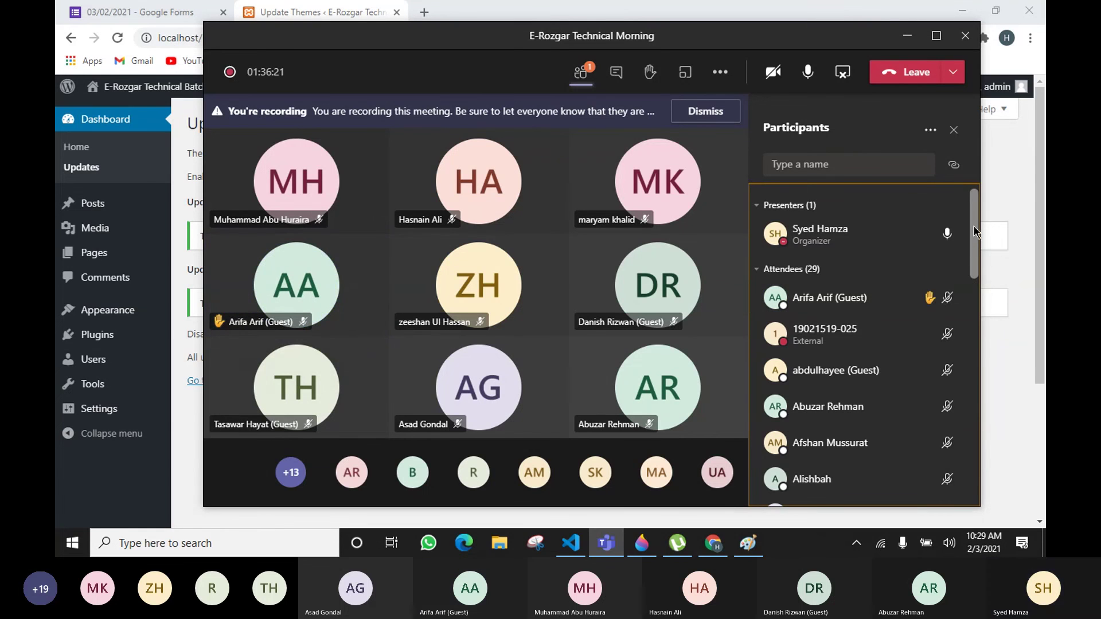
left_click(1002, 190)
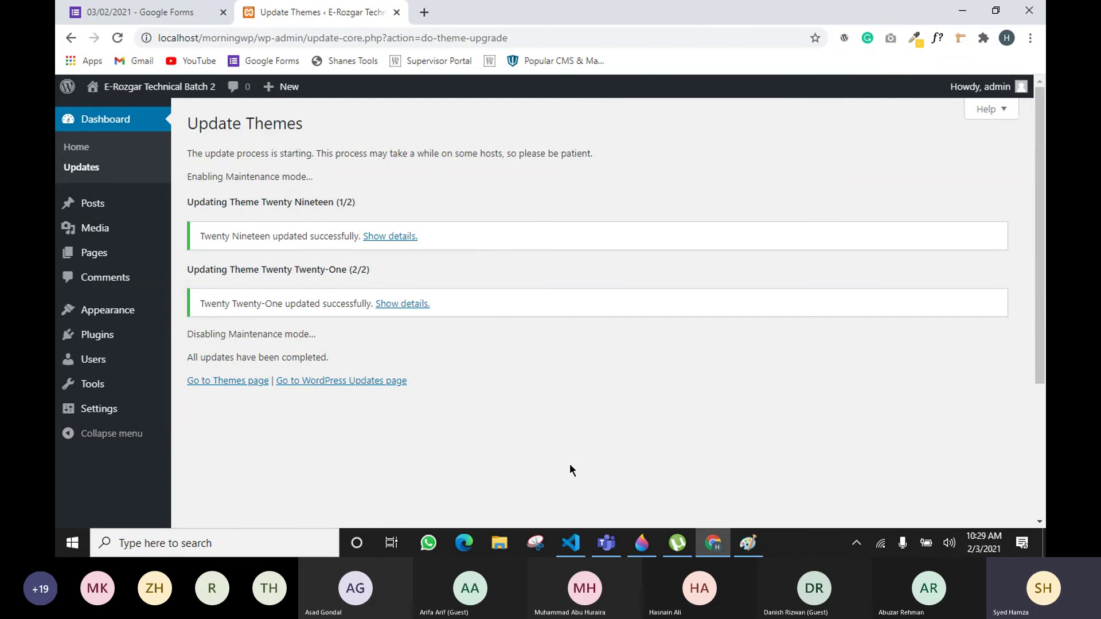
mouse_move(606, 543)
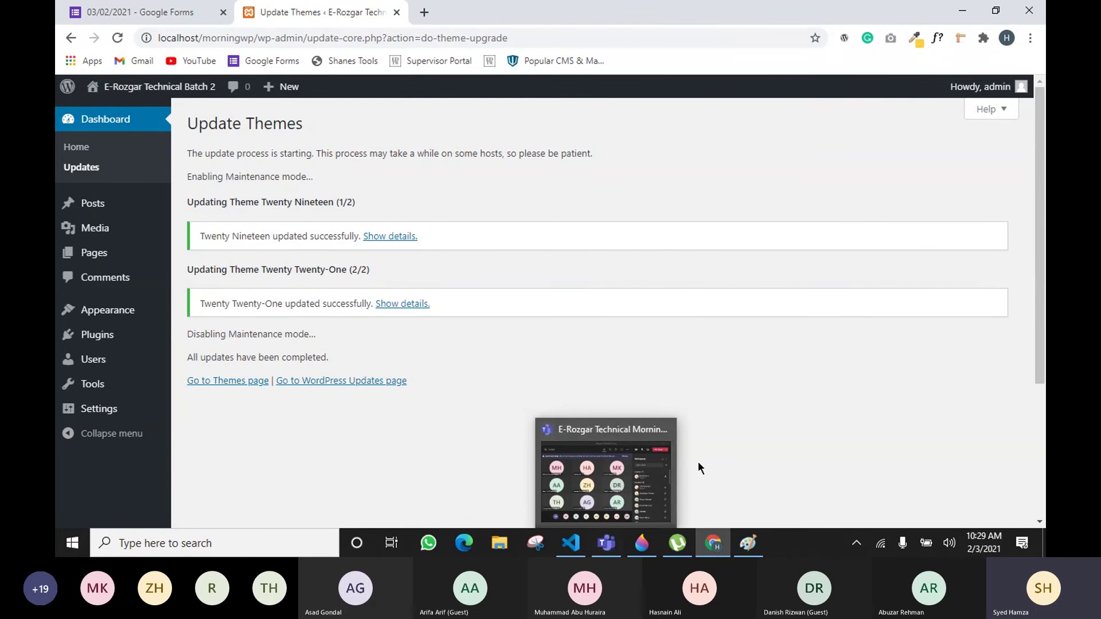
left_click(628, 486)
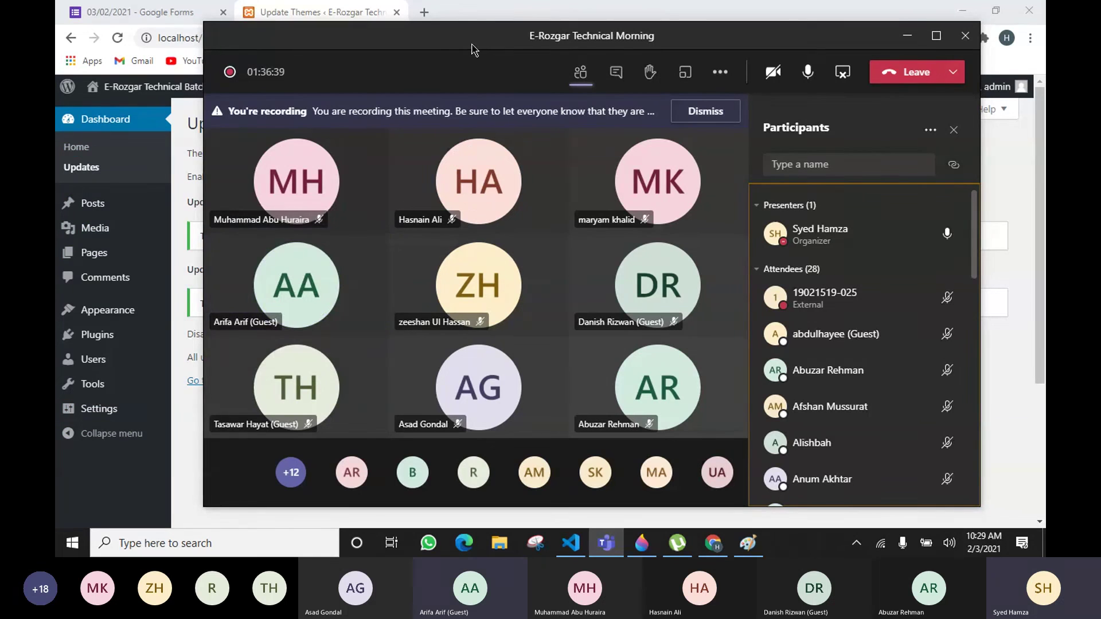
left_click_drag(472, 45, 477, 44)
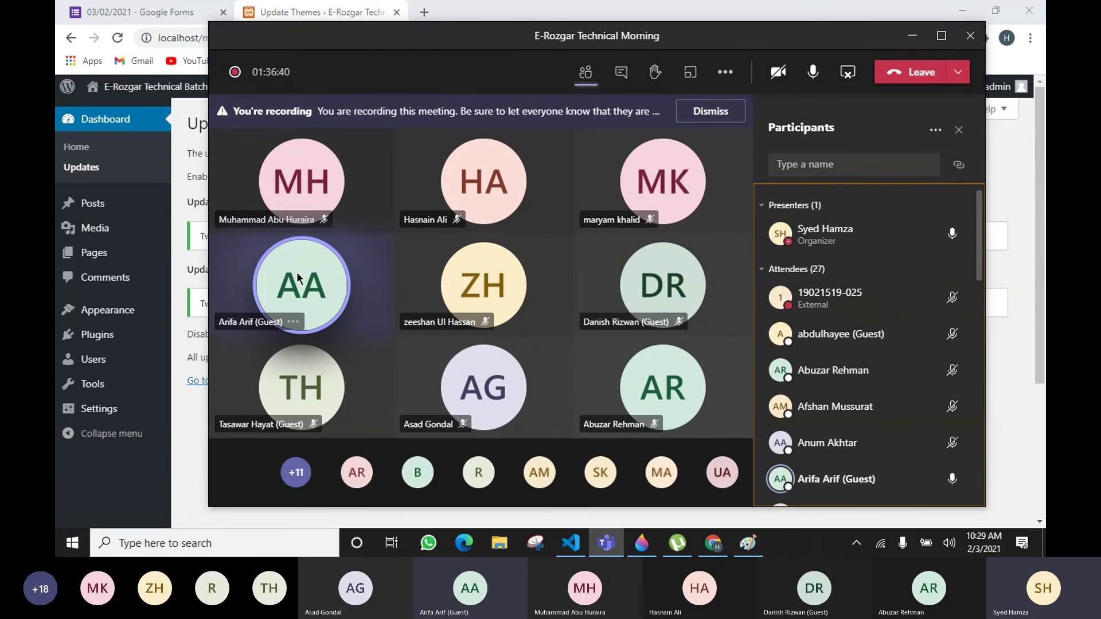
mouse_move(57, 317)
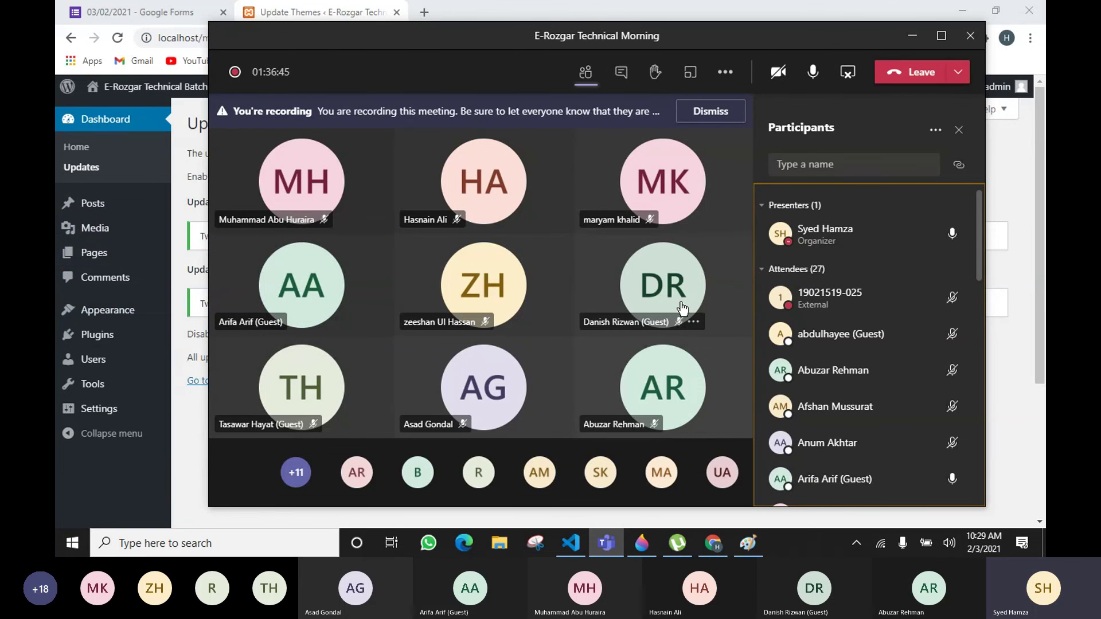
mouse_move(677, 305)
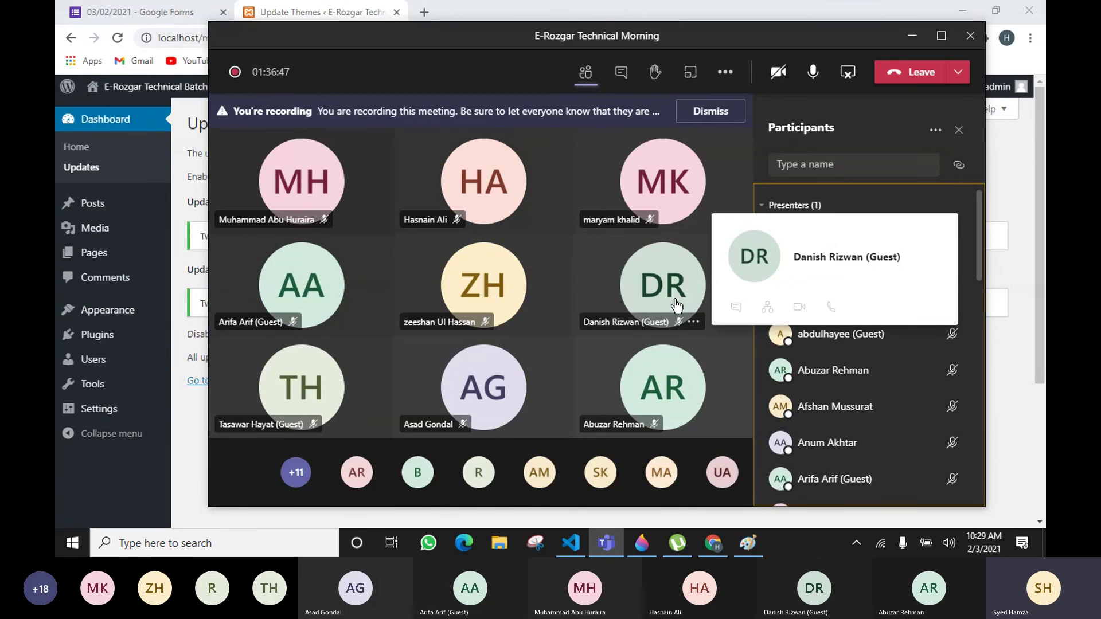
left_click(913, 38)
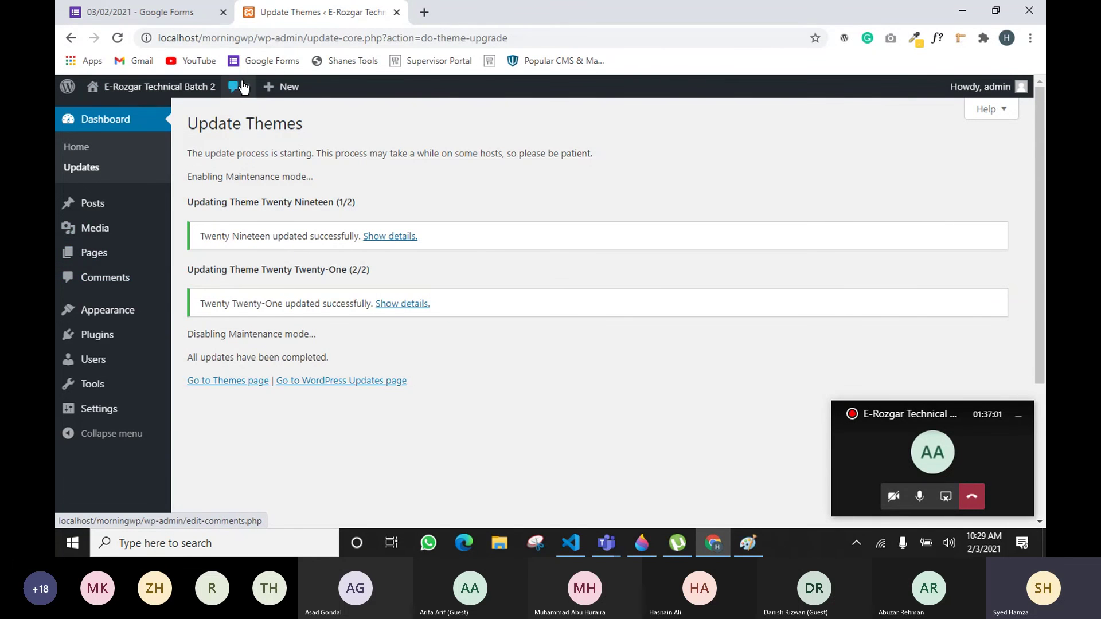
Step: Restore the Teams meeting window, mute the microphone and unmute it again
left_click(920, 455)
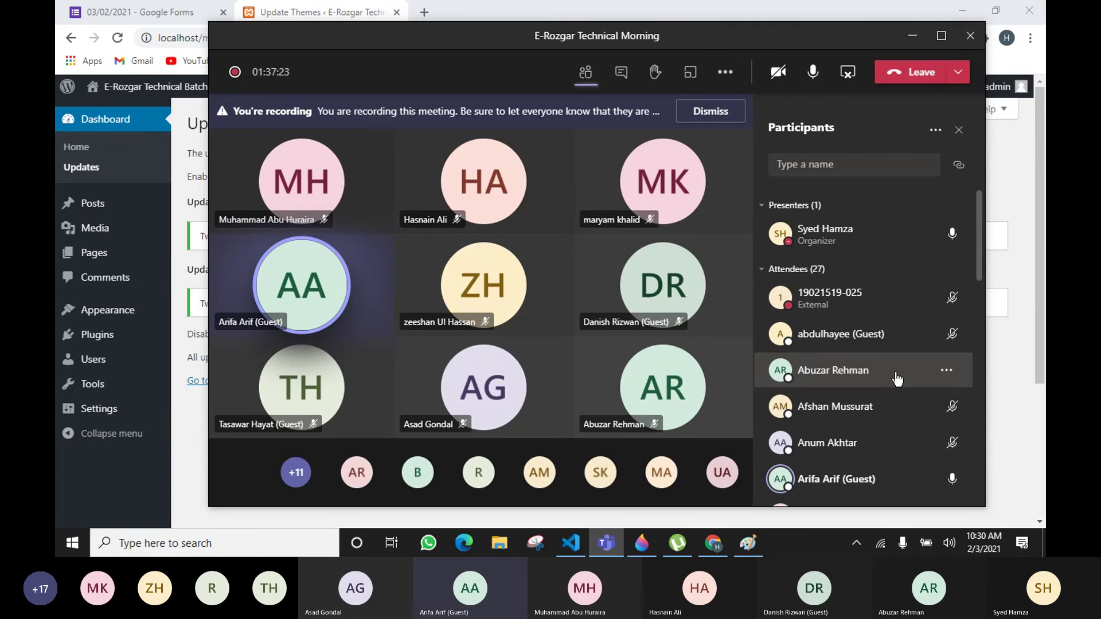
left_click(818, 79)
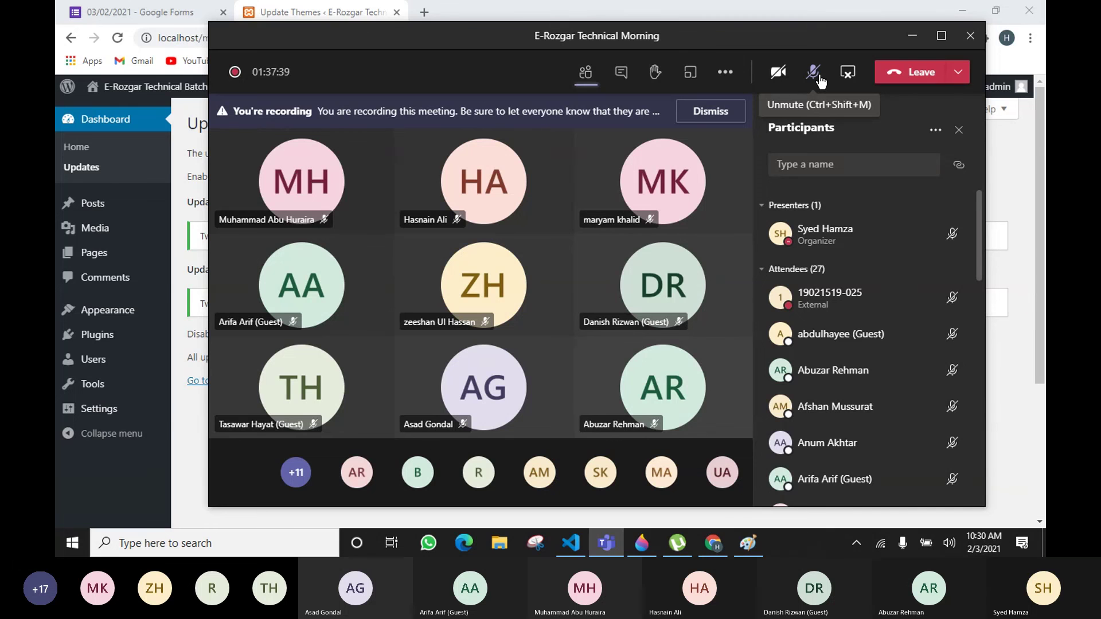
left_click(819, 78)
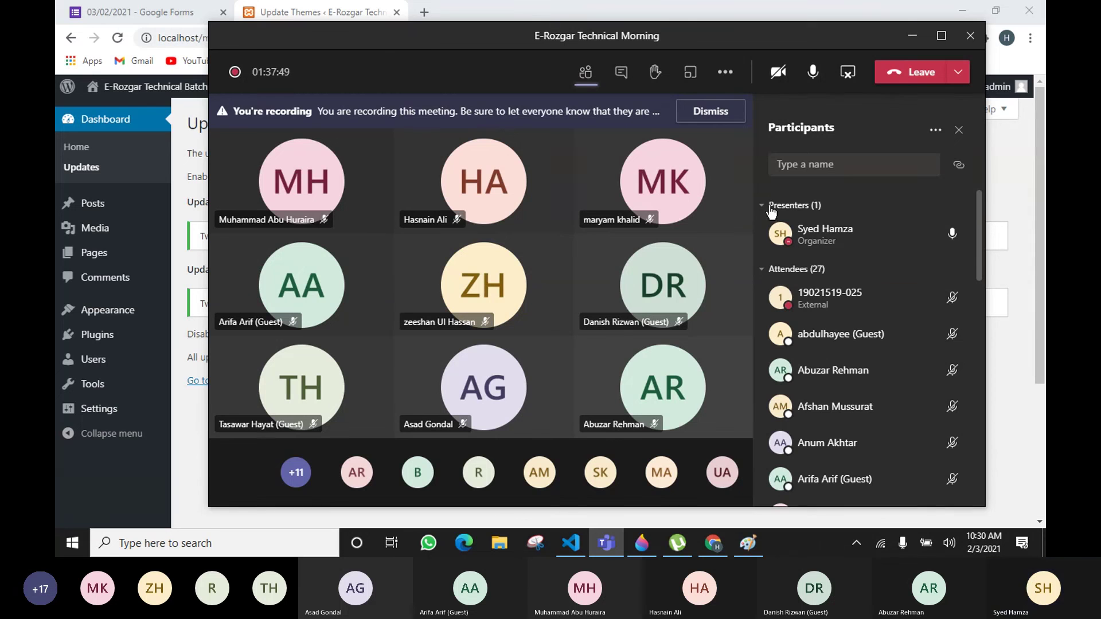
Step: Examine the meeting's participants list from the presenter down through the attendees, and minimize the meeting window
scroll(847, 283, "down", 1)
scroll(849, 297, "down", 5)
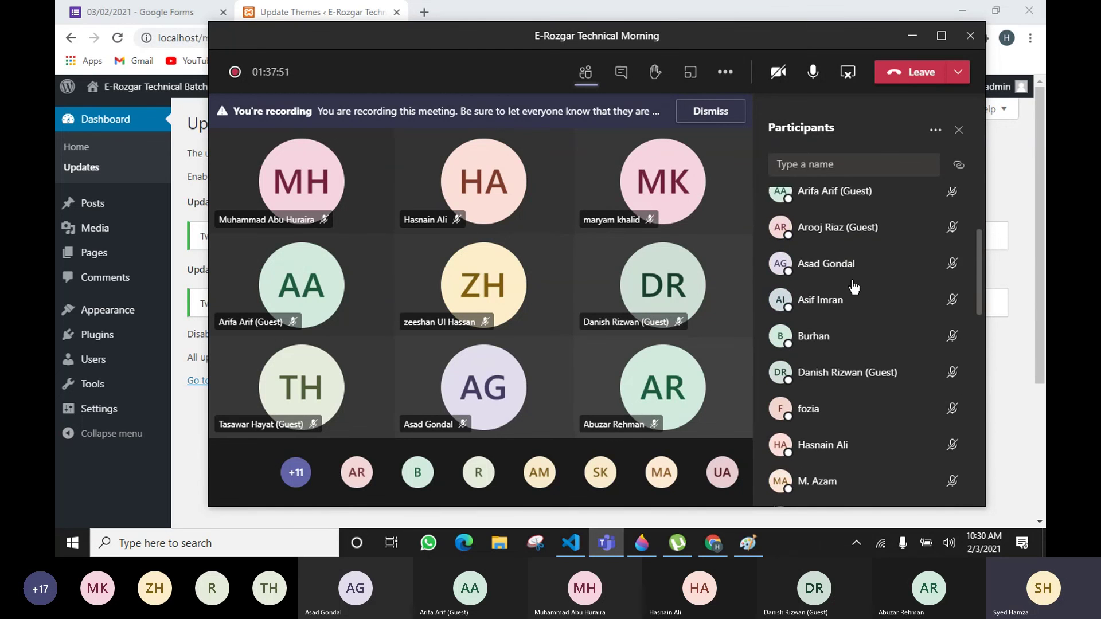
scroll(920, 224, "down", 5)
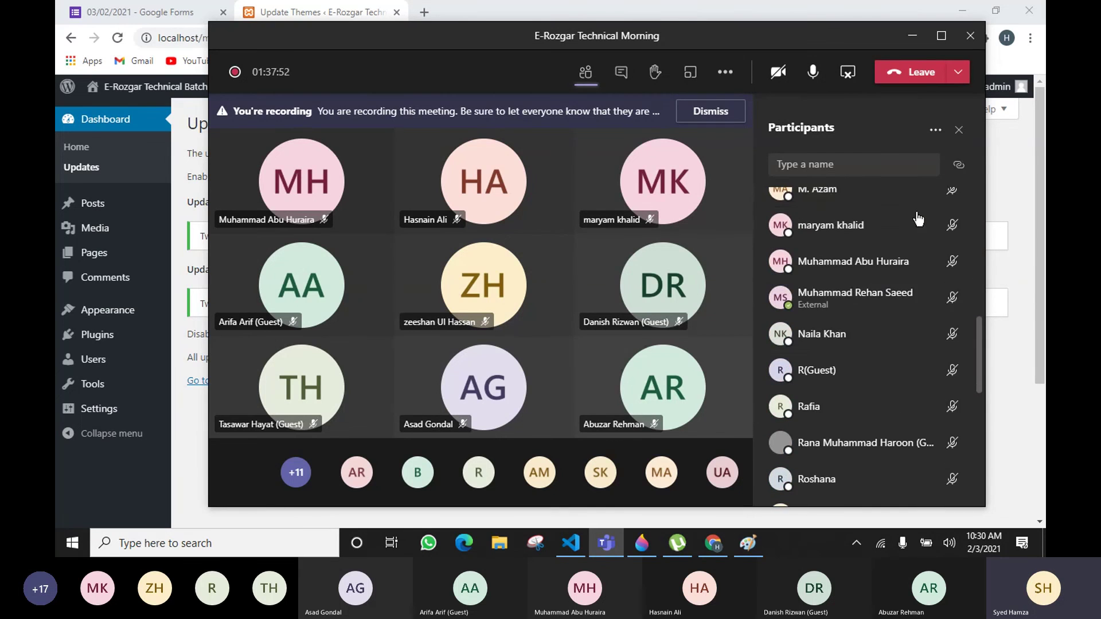
scroll(877, 294, "up", 10)
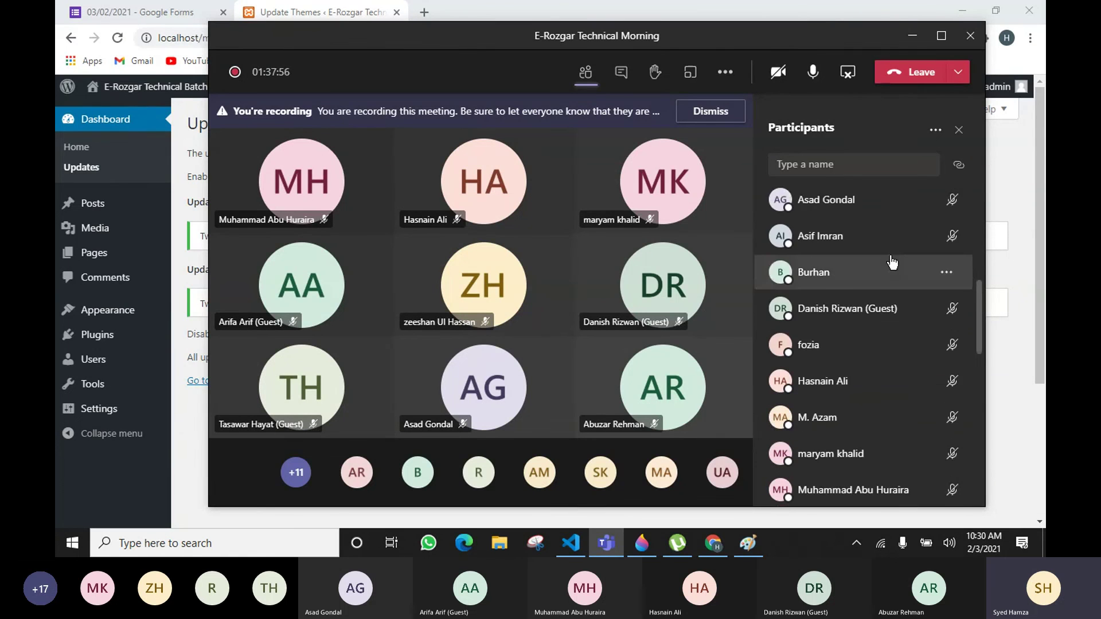
scroll(842, 281, "down", 6)
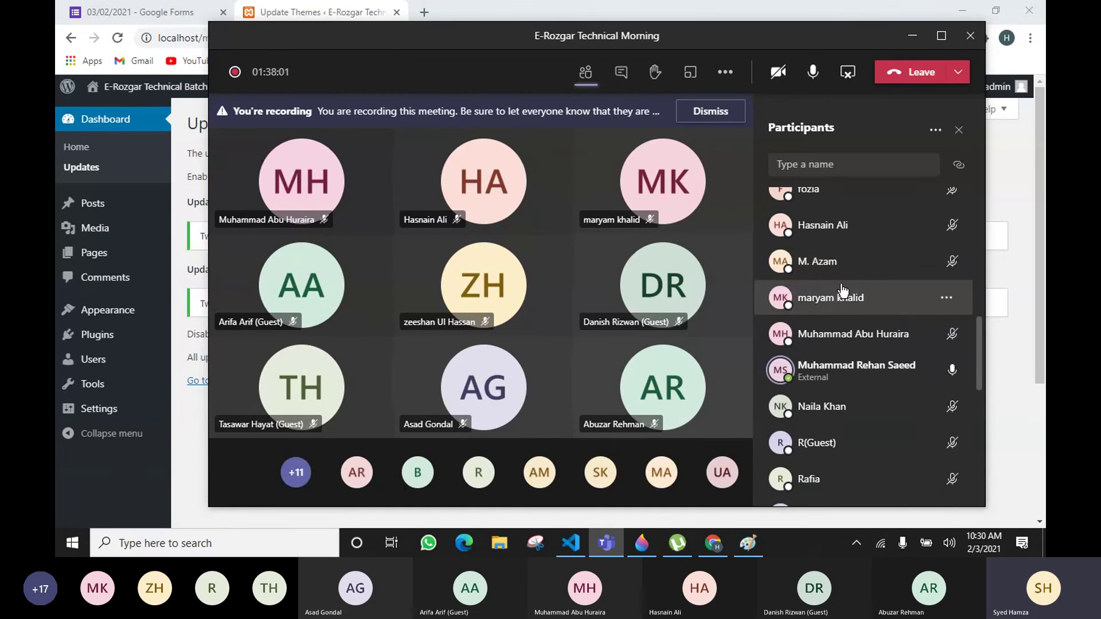
scroll(840, 286, "down", 2)
scroll(895, 231, "up", 10)
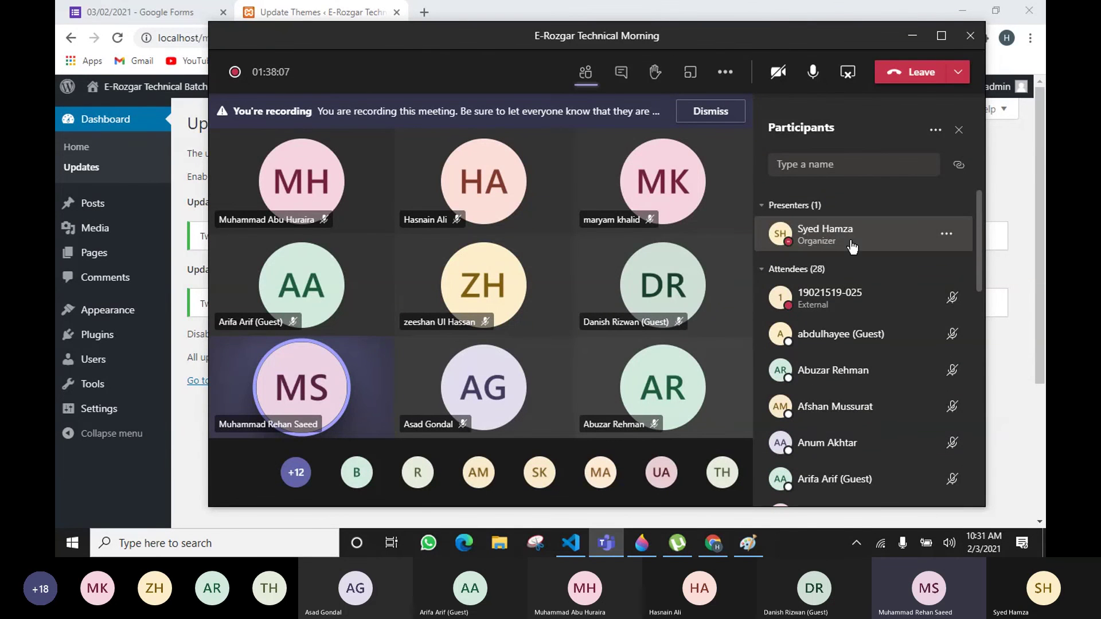
left_click(978, 220)
scroll(979, 228, "down", 1)
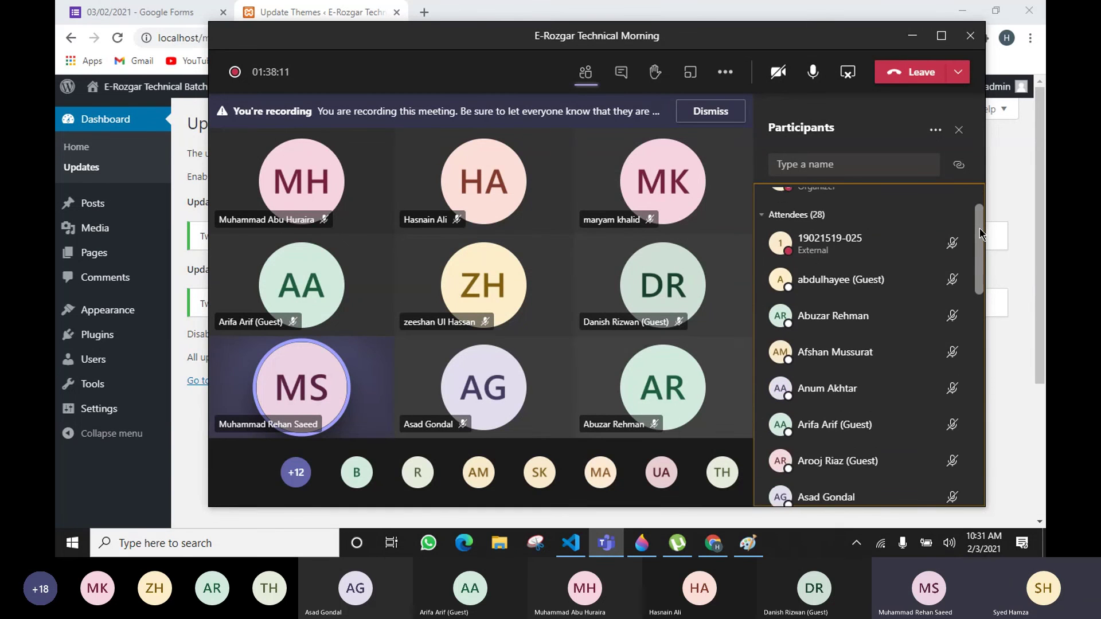
scroll(979, 233, "up", 1)
scroll(840, 260, "down", 3)
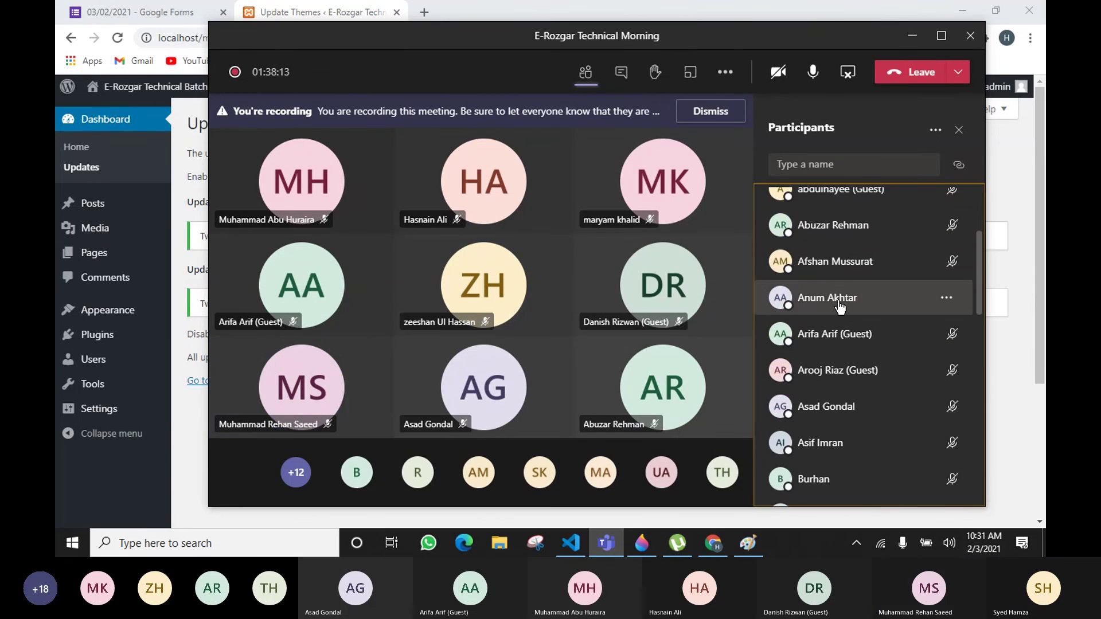
scroll(840, 307, "down", 4)
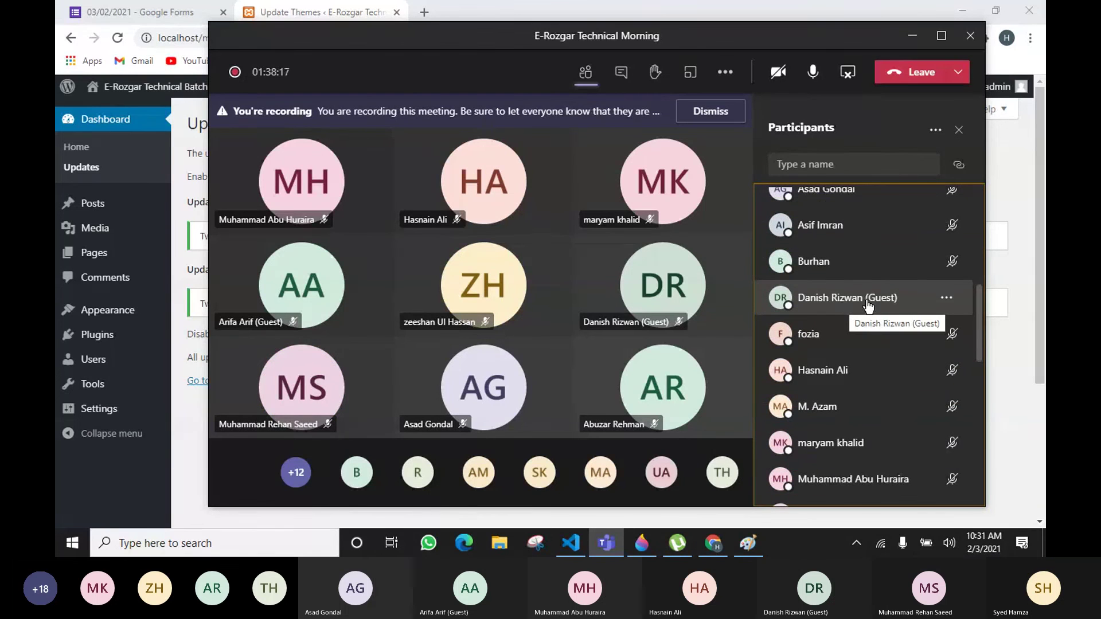
scroll(859, 307, "down", 3)
scroll(887, 308, "up", 8)
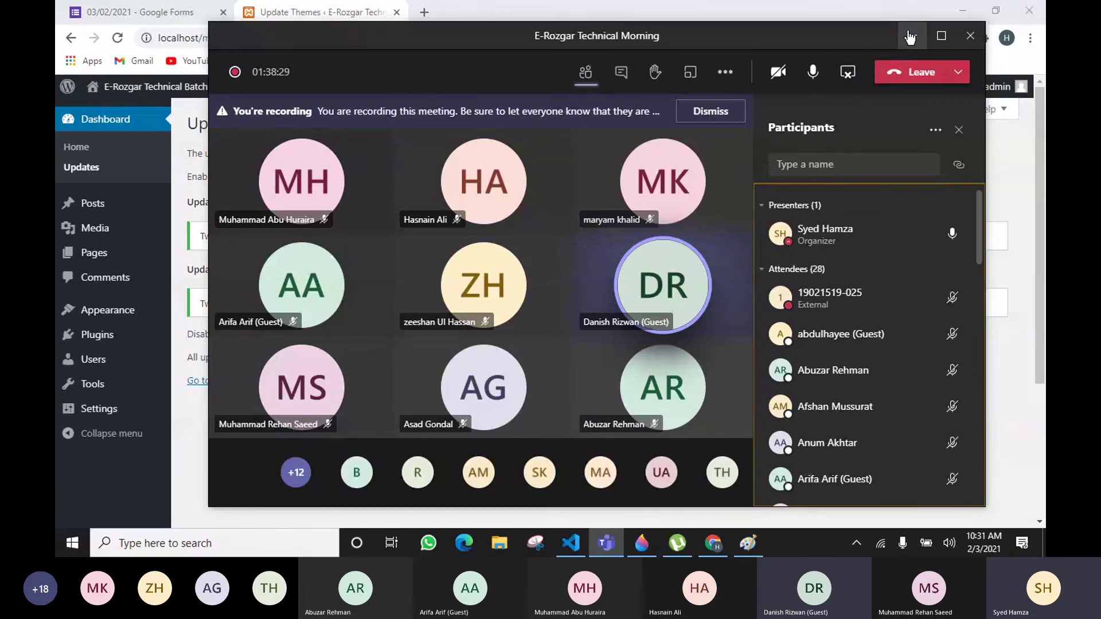
left_click(904, 36)
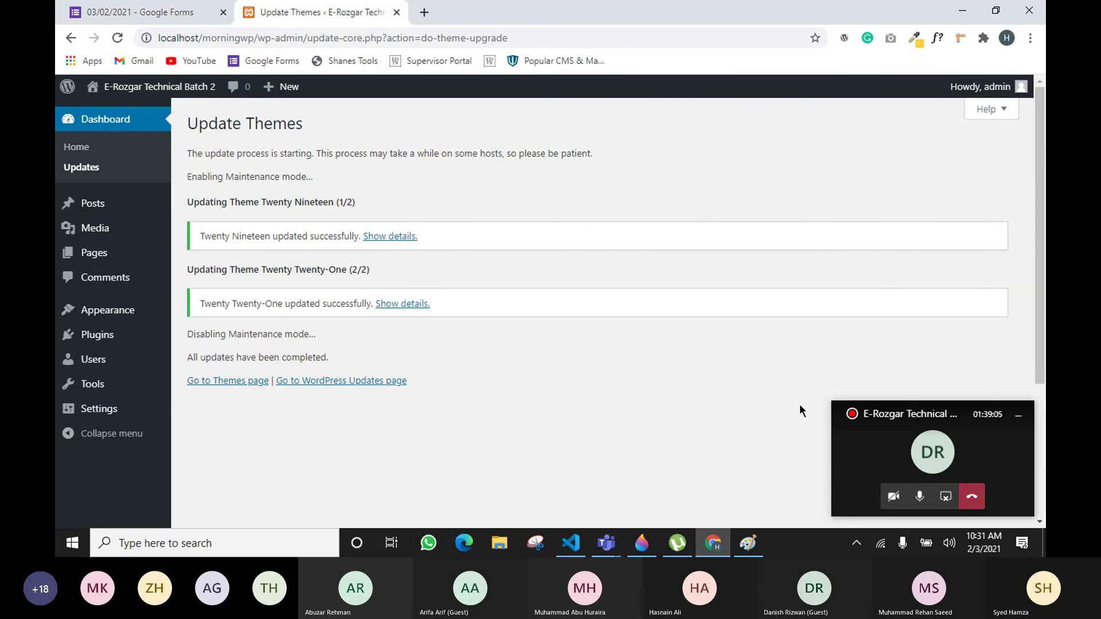
Step: Check the Teams meeting briefly, and show the Pages submenu and the other dashboard sidebar entries in WordPress
left_click(926, 454)
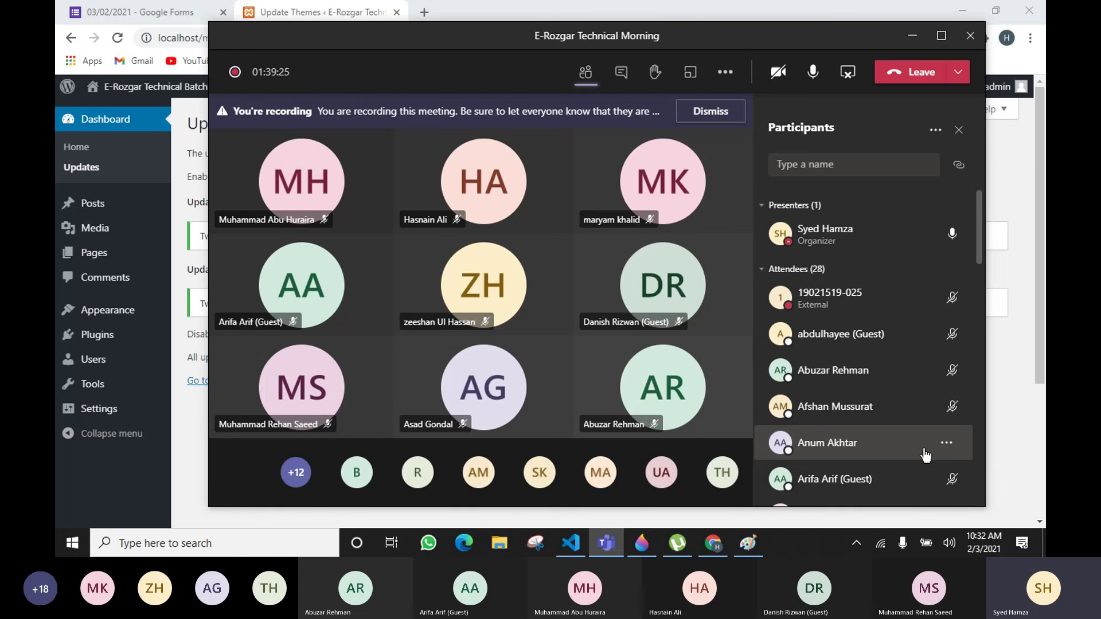
left_click(999, 262)
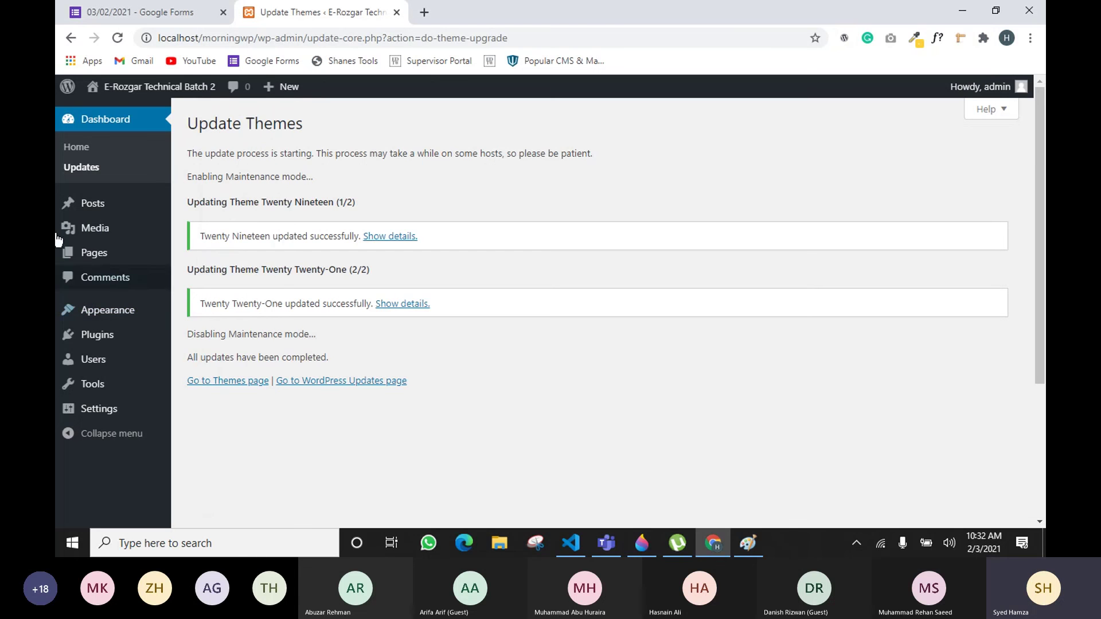
mouse_move(67, 206)
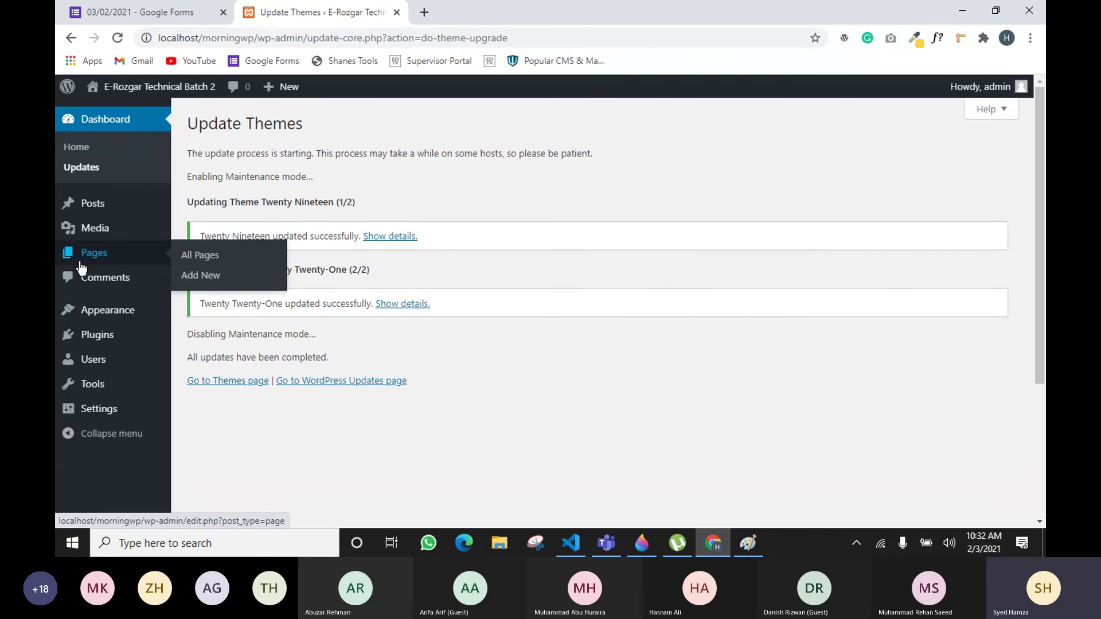
mouse_move(107, 351)
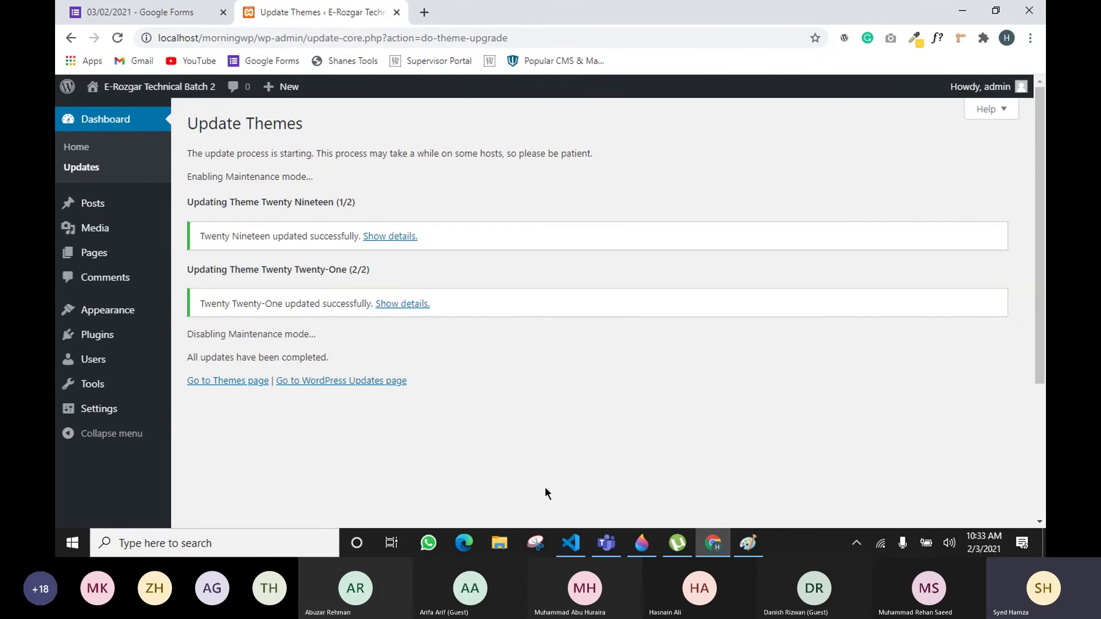
Step: Switch back and forth between the Teams meeting and the WordPress Update Themes page to check the participants during the class discussion
mouse_move(630, 553)
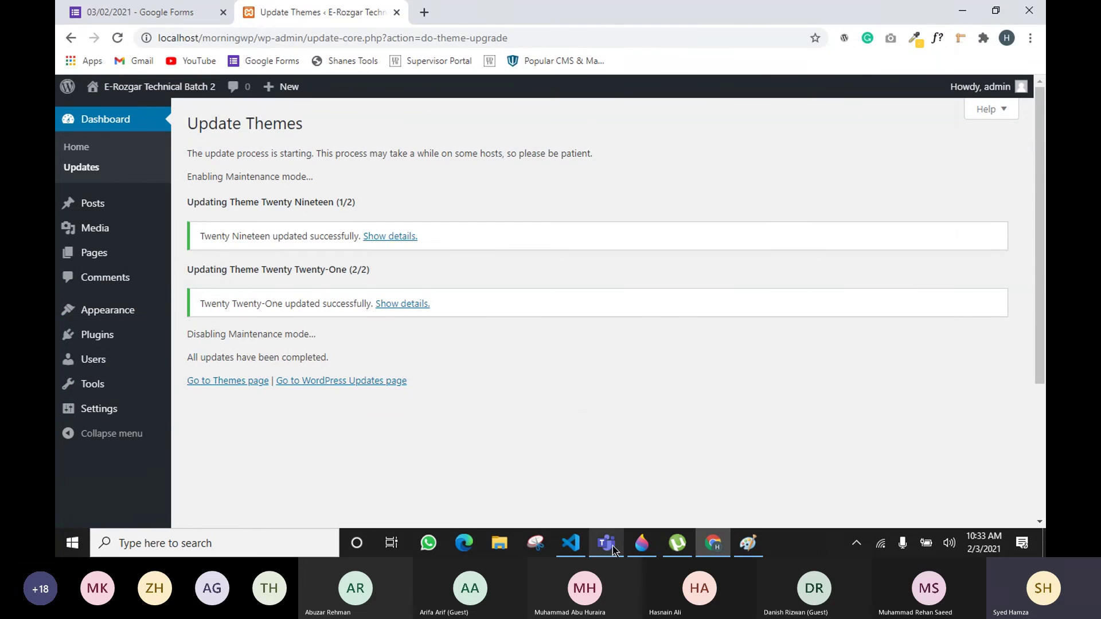
left_click(644, 427)
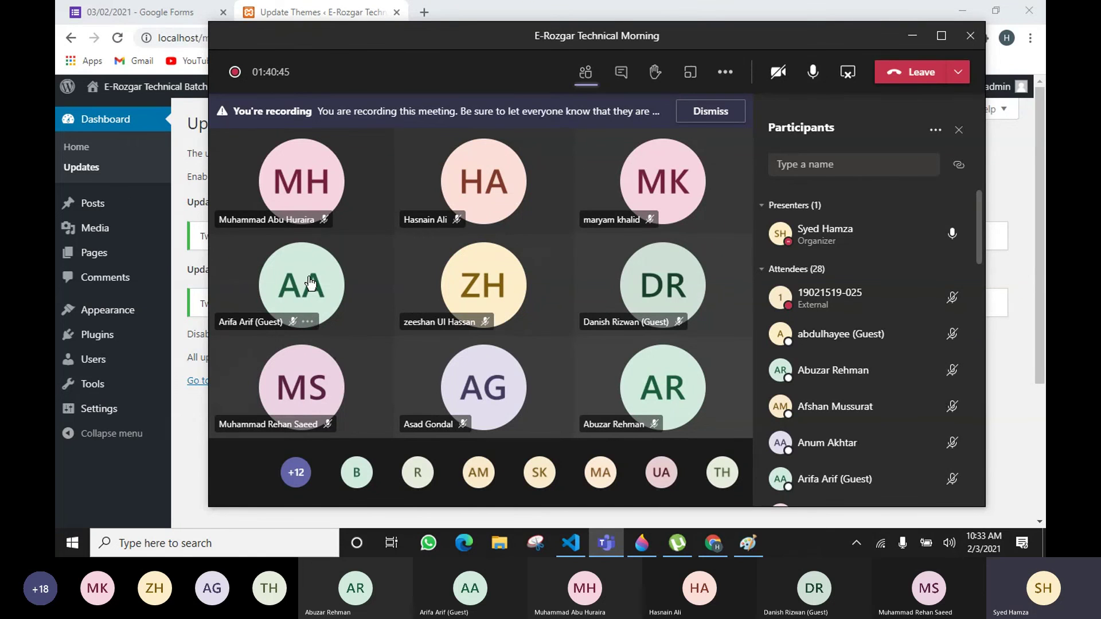
left_click(178, 160)
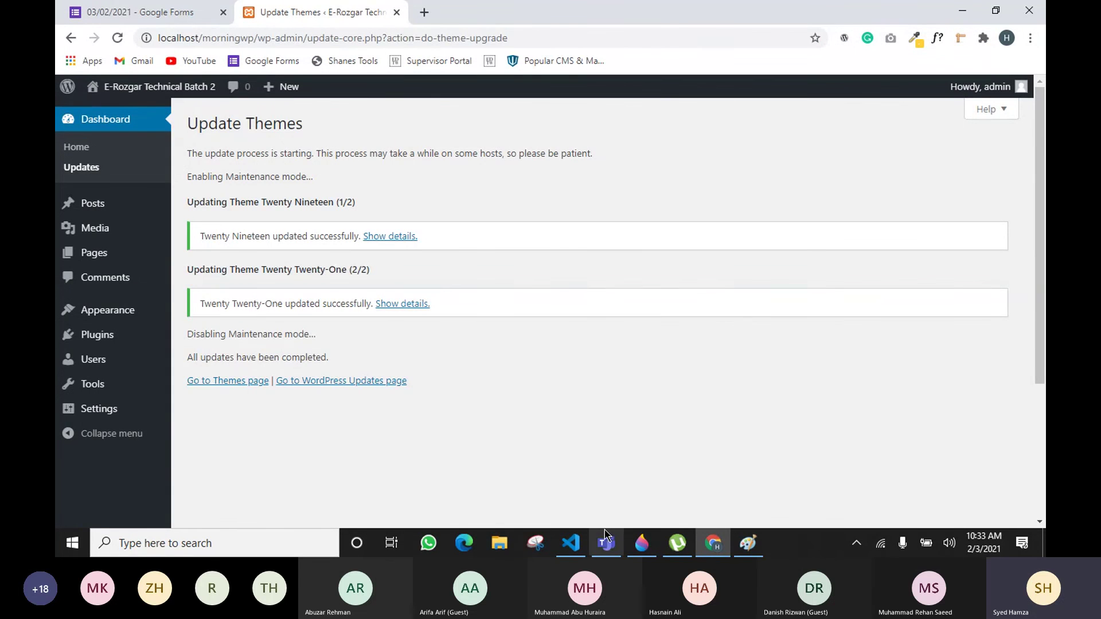
mouse_move(608, 541)
left_click(609, 500)
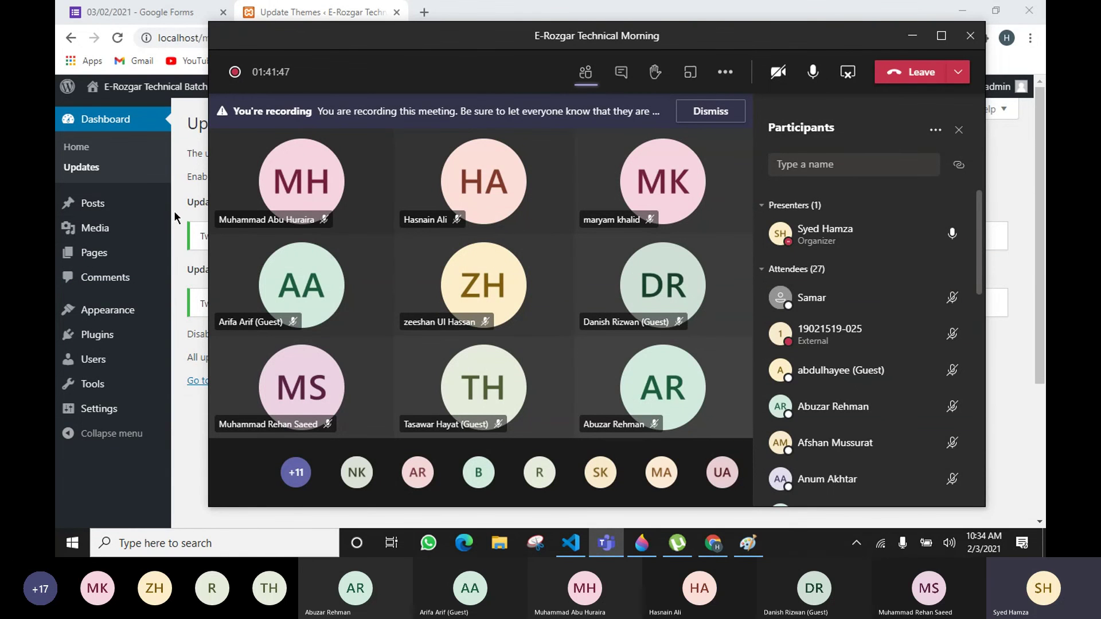
mouse_move(57, 339)
key("alt+Tab")
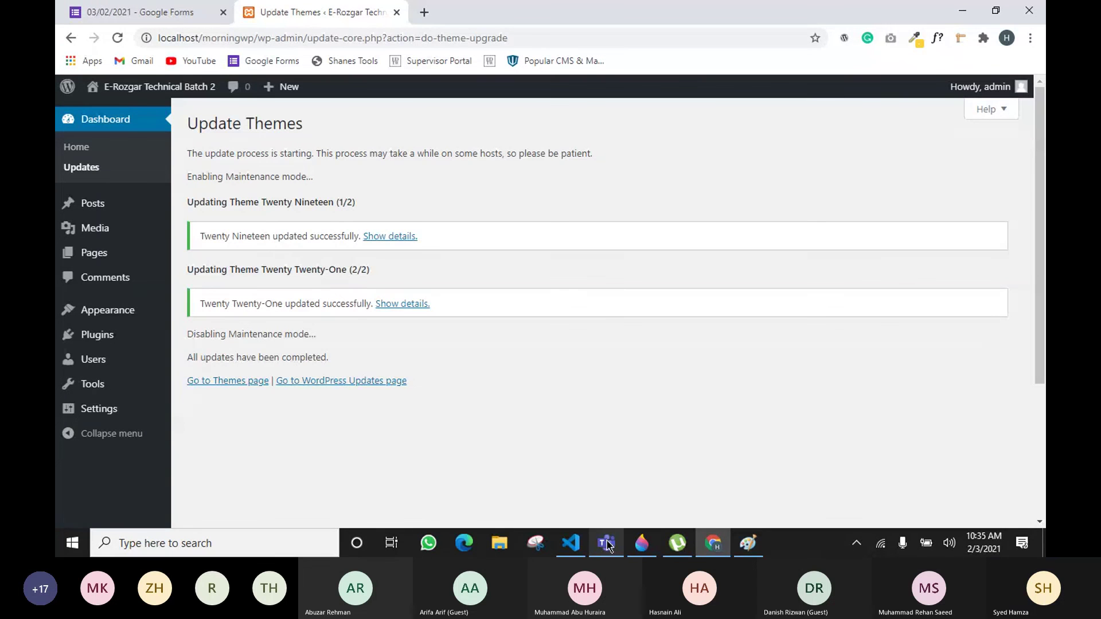
mouse_move(607, 544)
left_click(607, 502)
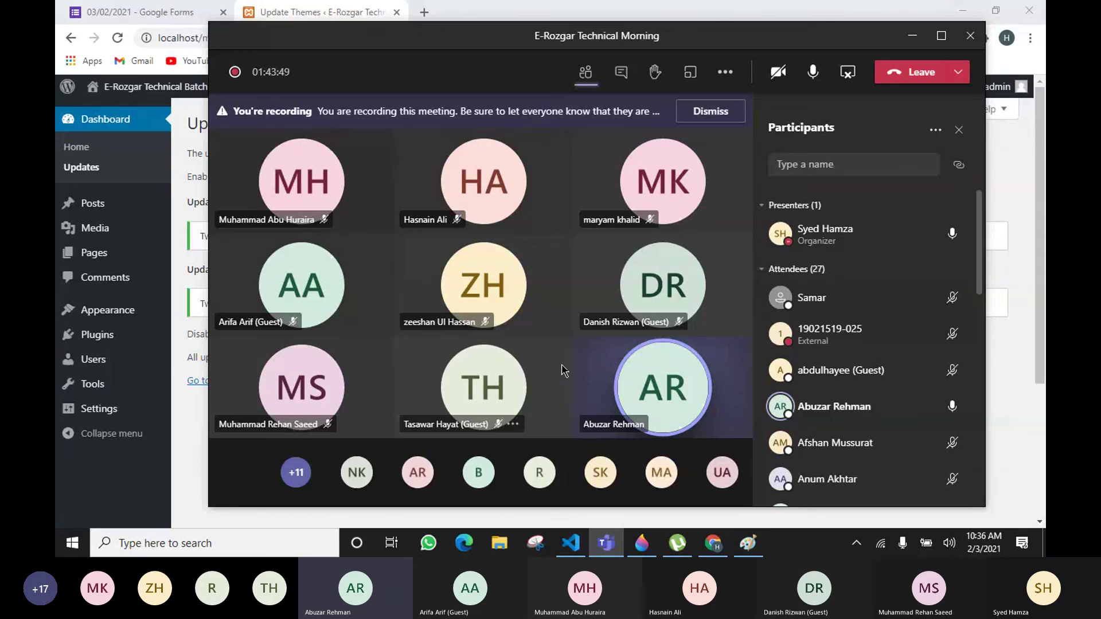
Step: Shift the Teams meeting window slightly, and switch back to the WordPress Update Themes page
left_click_drag(700, 39, 691, 40)
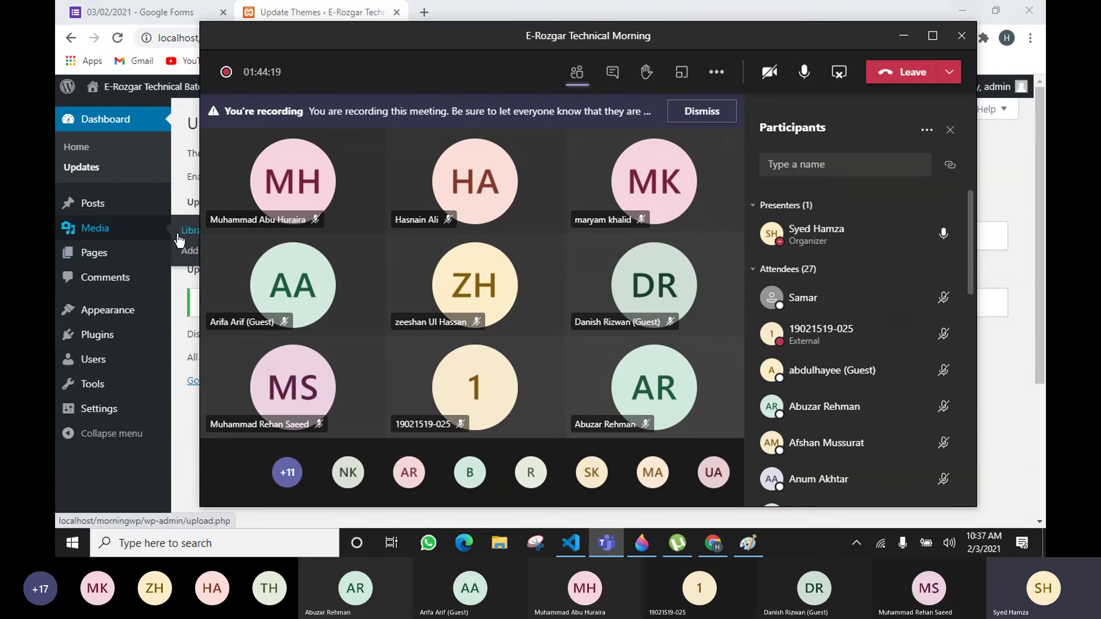
left_click(180, 203)
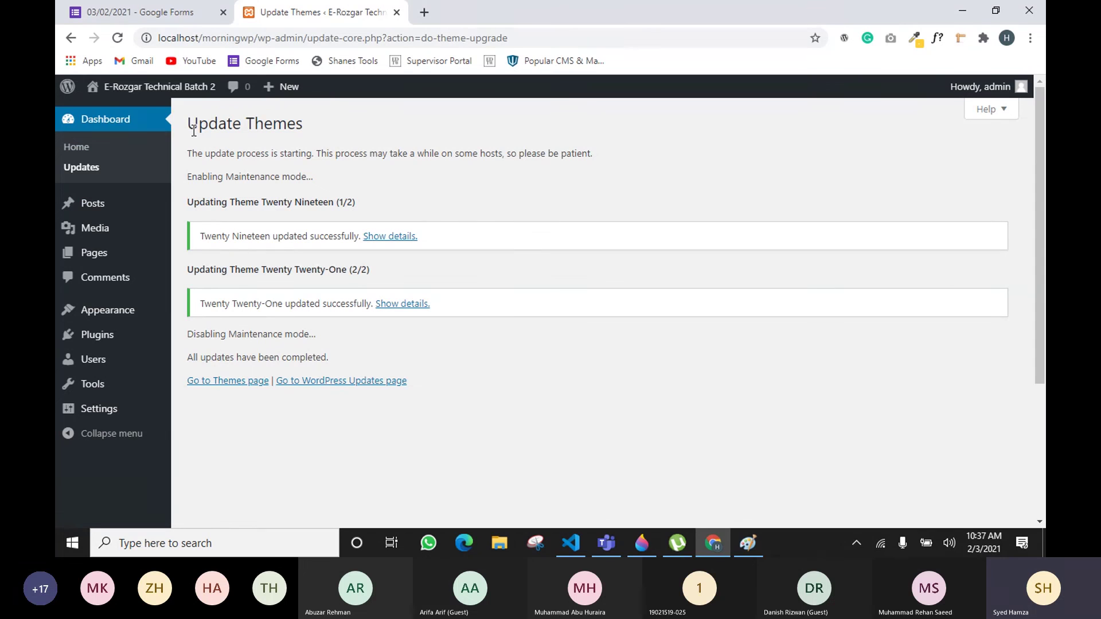
mouse_move(191, 91)
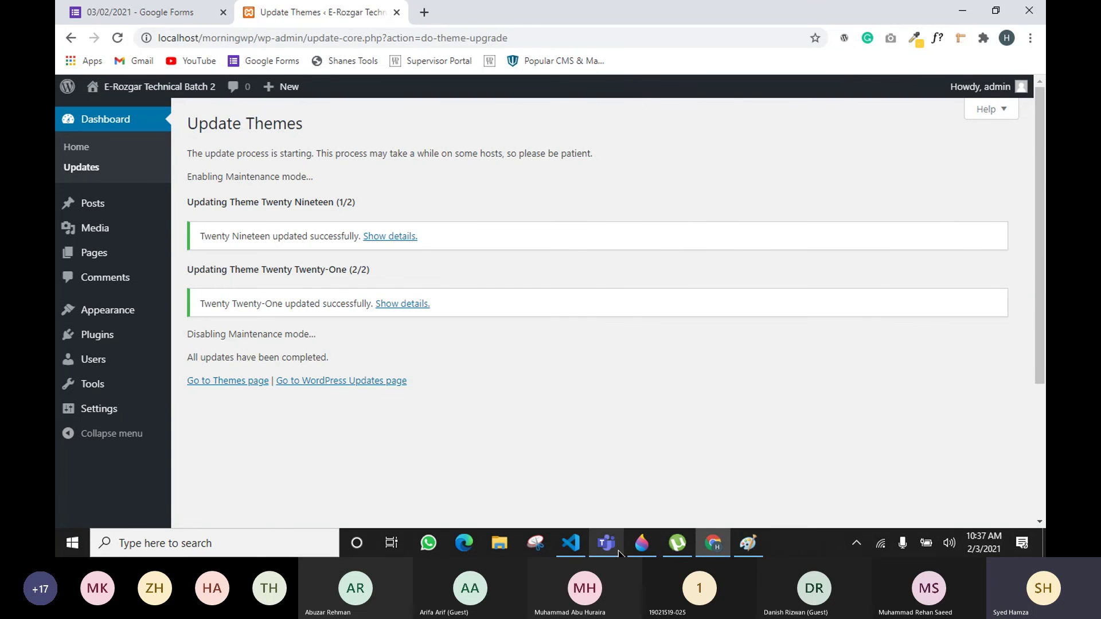
Step: Switch to the Teams meeting to check the attendee who raised a hand, and minimize the meeting window
mouse_move(606, 543)
left_click(642, 477)
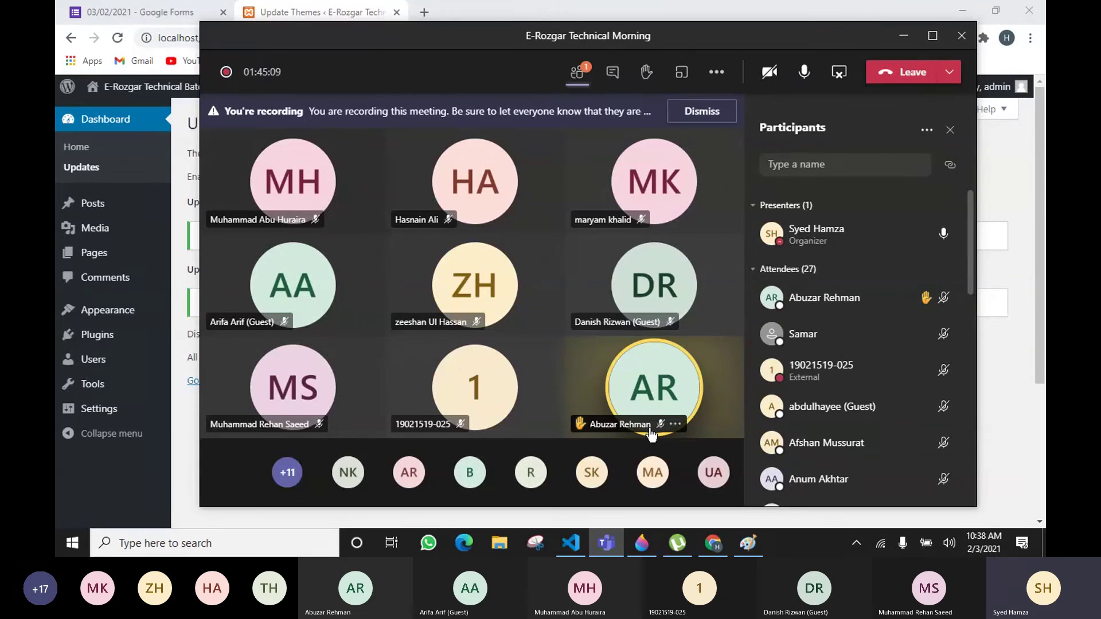
mouse_move(651, 435)
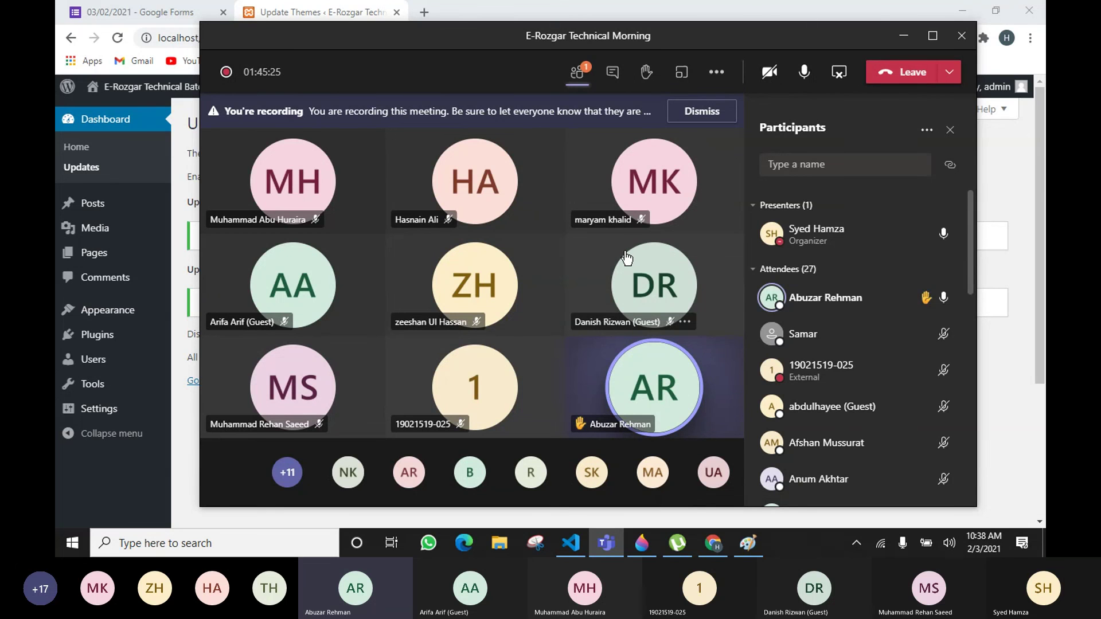
mouse_move(626, 258)
left_click(902, 37)
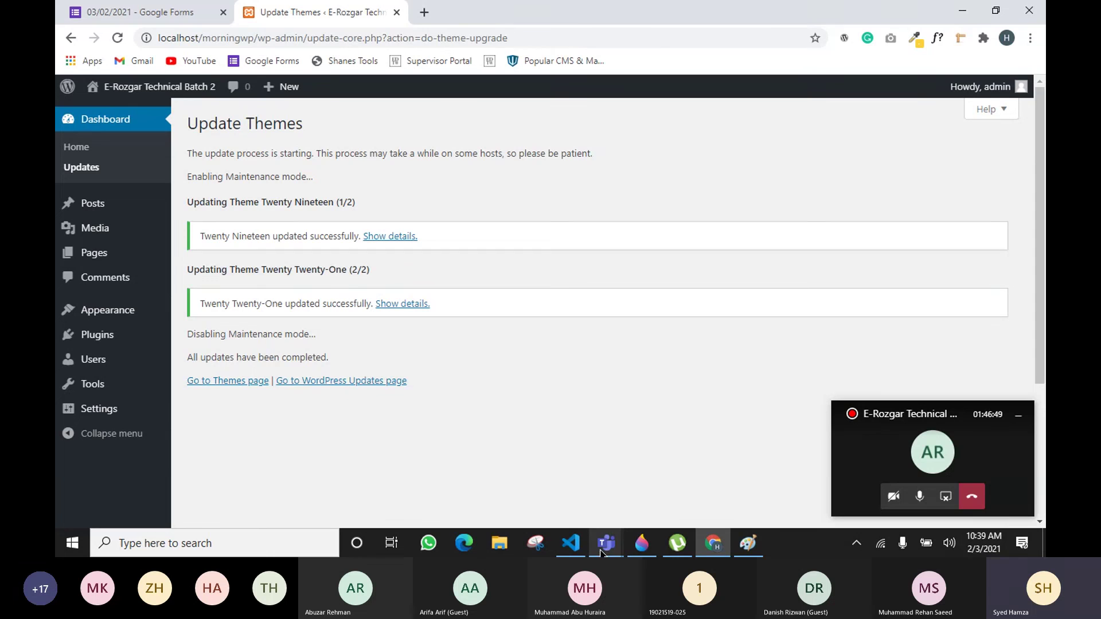
Step: Check the Teams meeting's participants again, and return to the WordPress Update Themes page
mouse_move(606, 543)
left_click(596, 500)
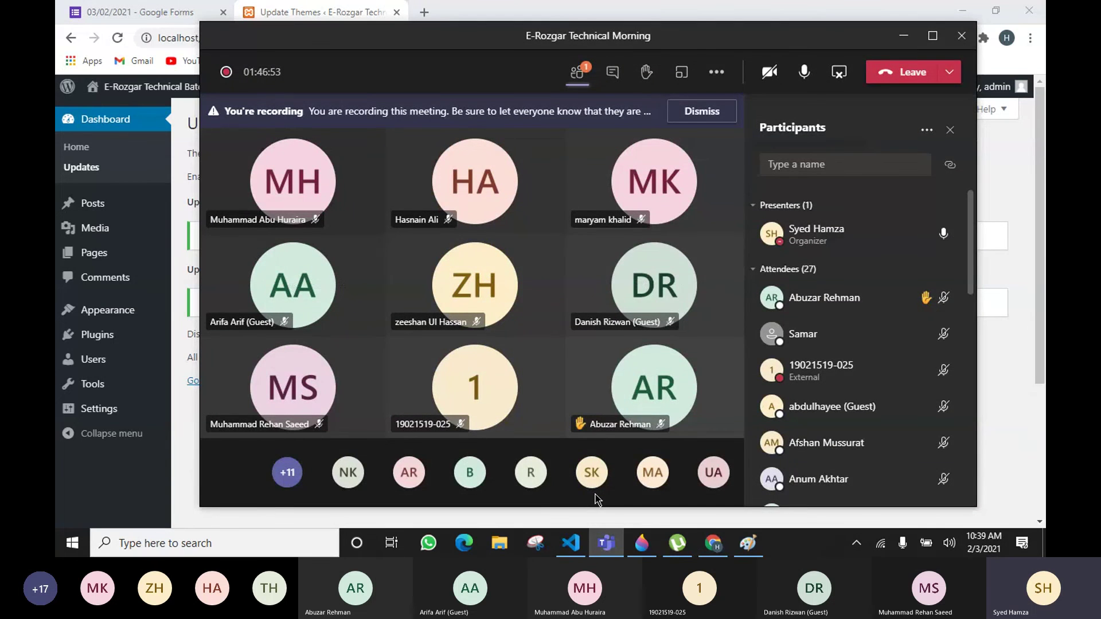
left_click(173, 366)
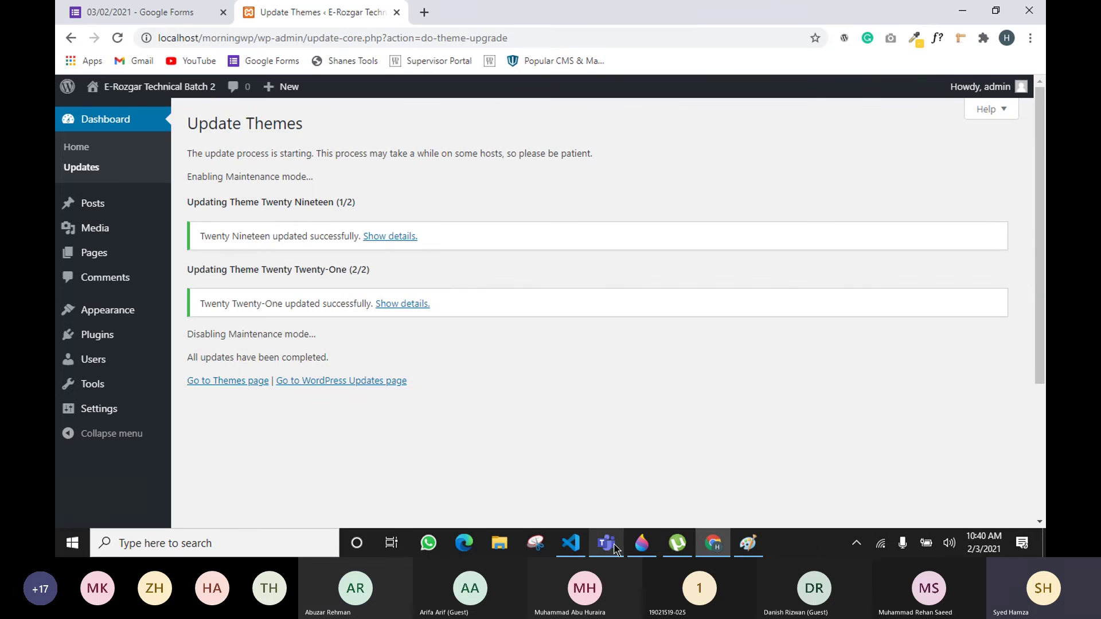
mouse_move(614, 550)
mouse_move(631, 488)
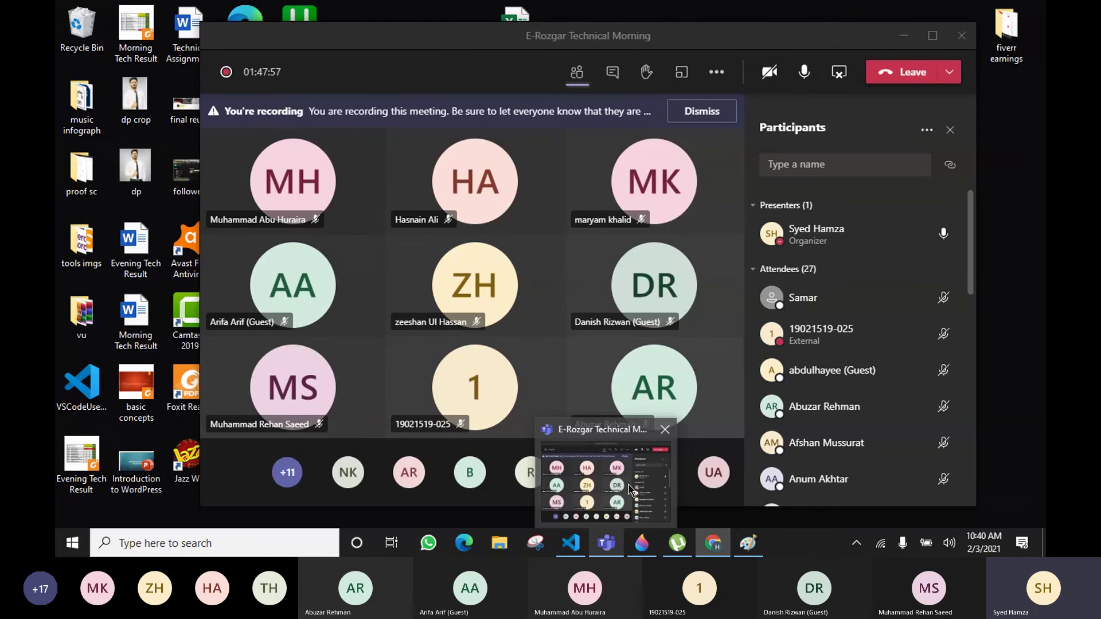
left_click(628, 484)
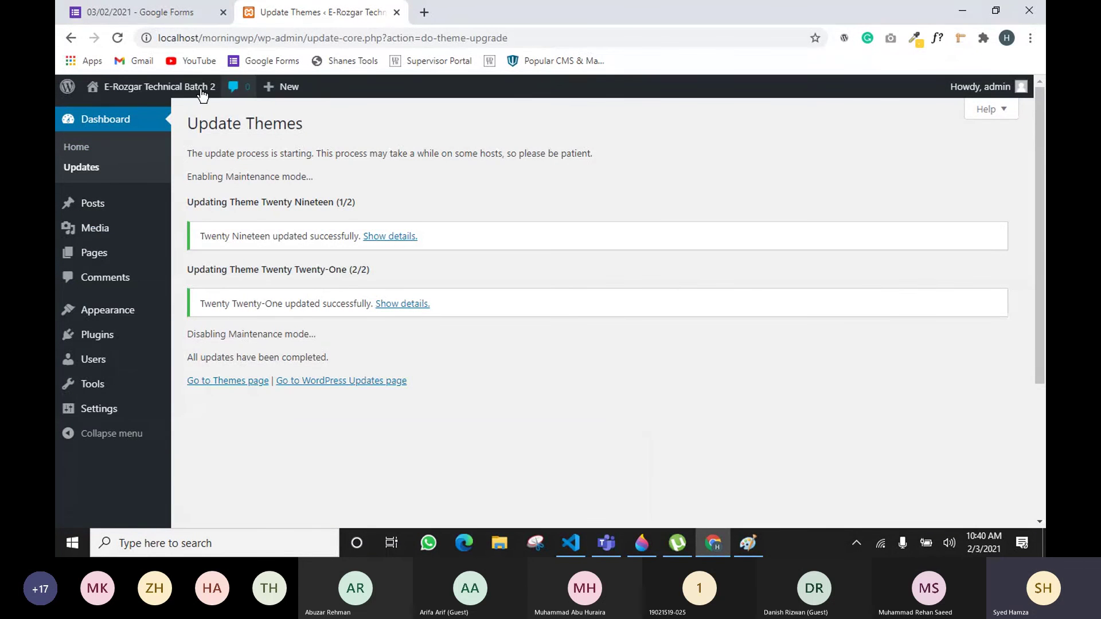
Step: Point out the site name, New and account entries of the WordPress admin bar, and open the admin's Edit Profile page
mouse_move(144, 91)
mouse_move(80, 90)
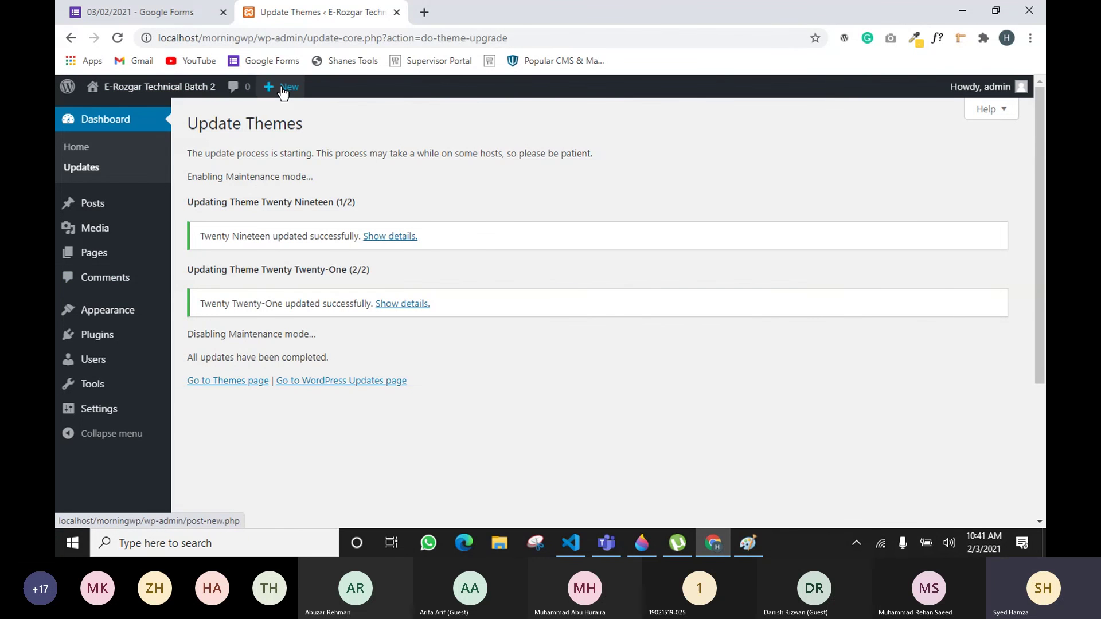
mouse_move(281, 88)
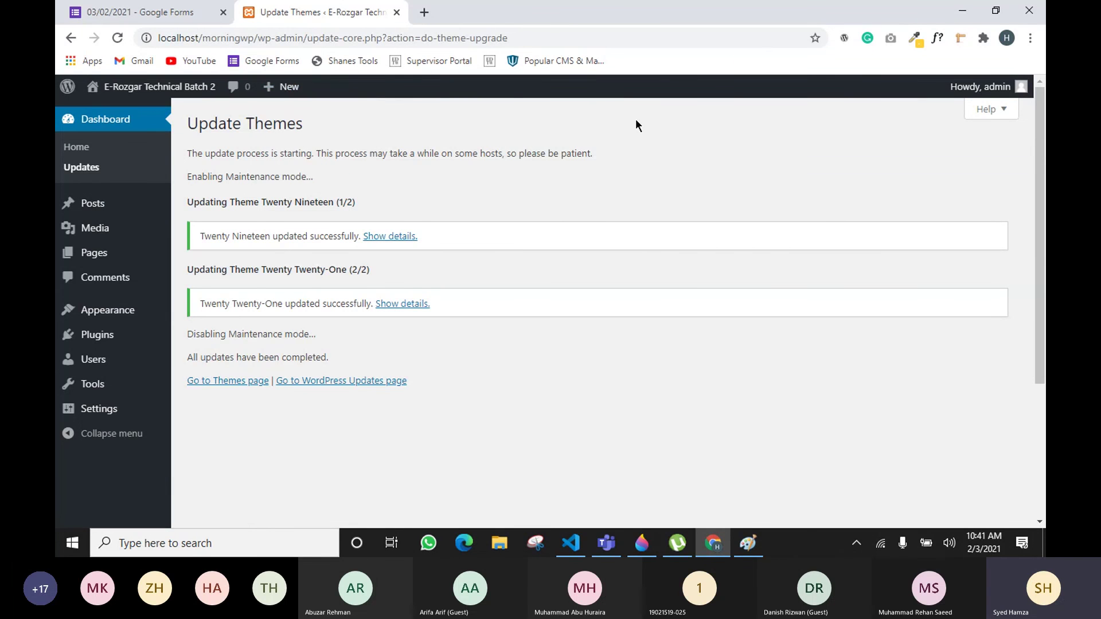
mouse_move(1018, 92)
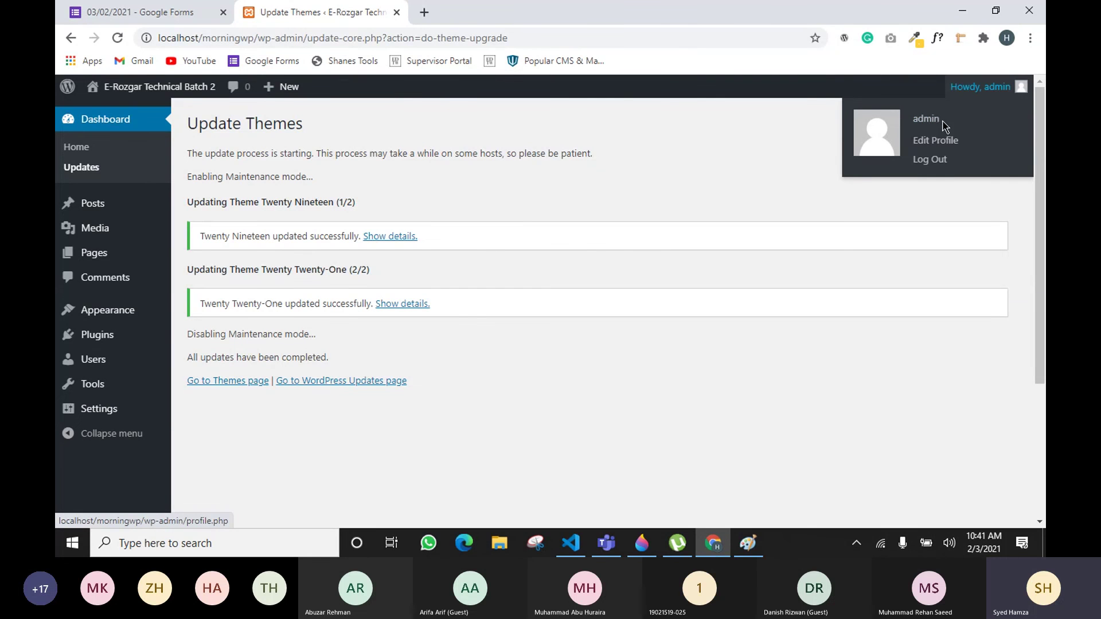
left_click(944, 145)
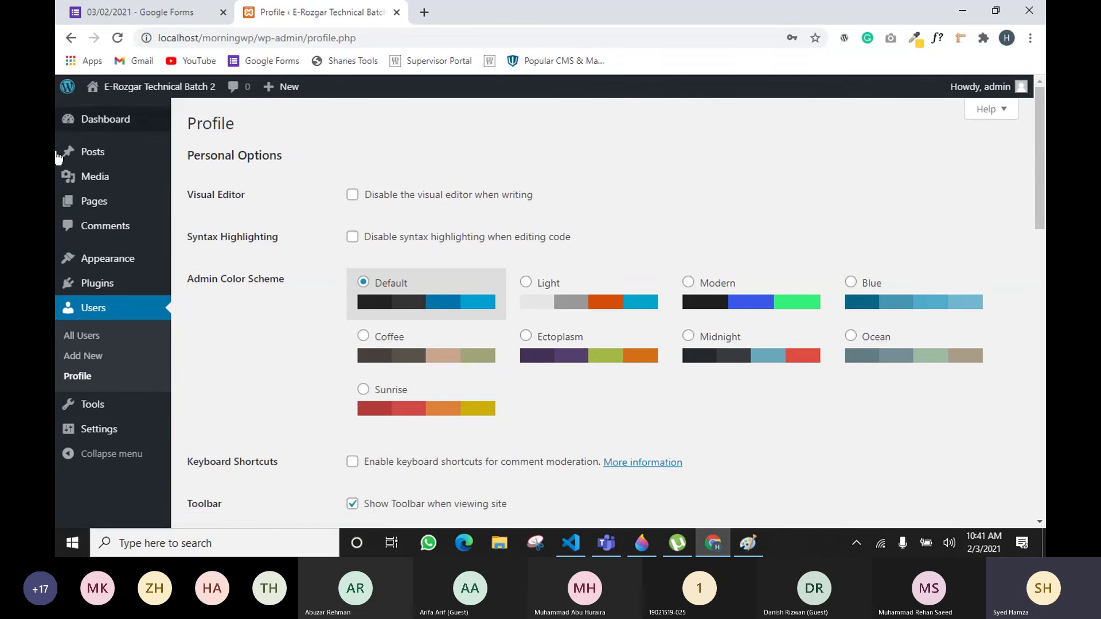
Step: Preview the Light, Modern, Blue, Ocean, Midnight, Ectoplasm, Coffee and Sunrise admin color schemes, and reselect Default
left_click(528, 284)
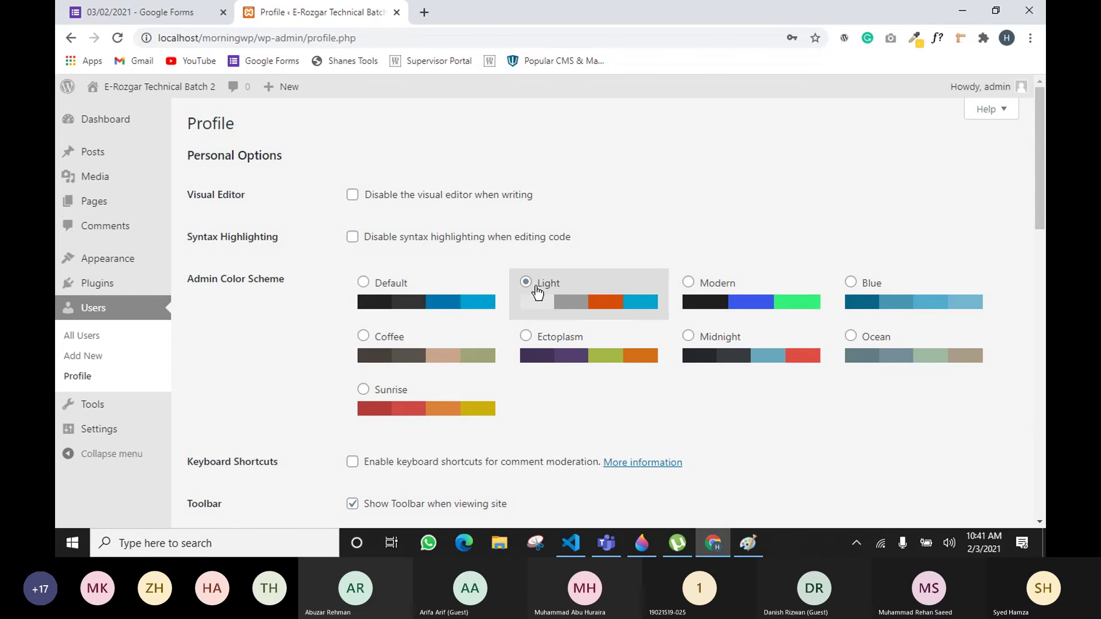
left_click(700, 314)
left_click(854, 313)
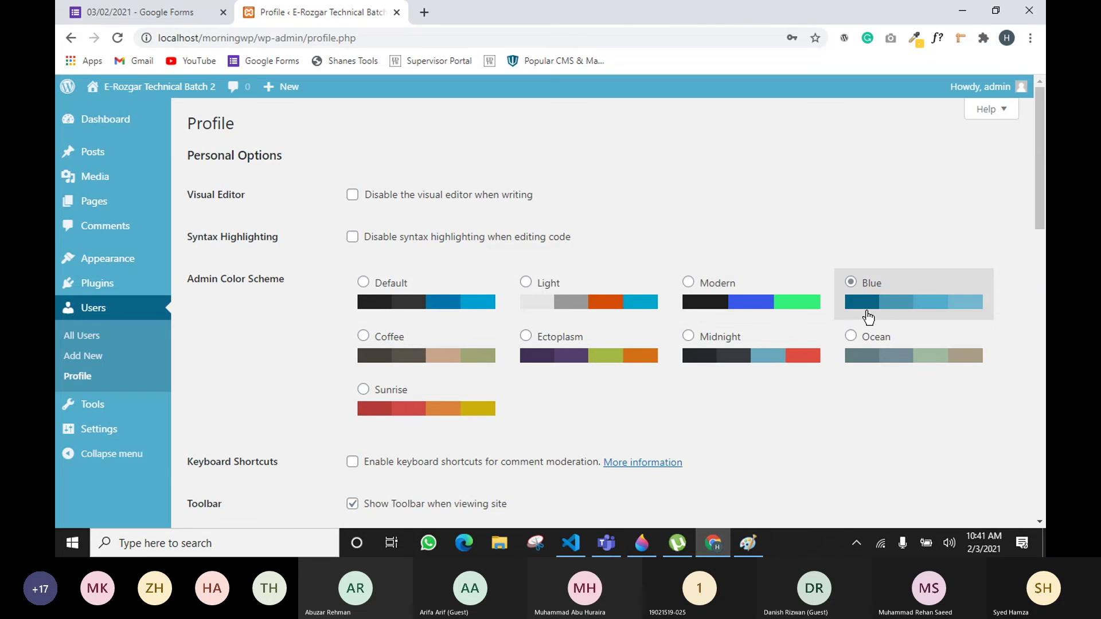
left_click(872, 340)
left_click(740, 347)
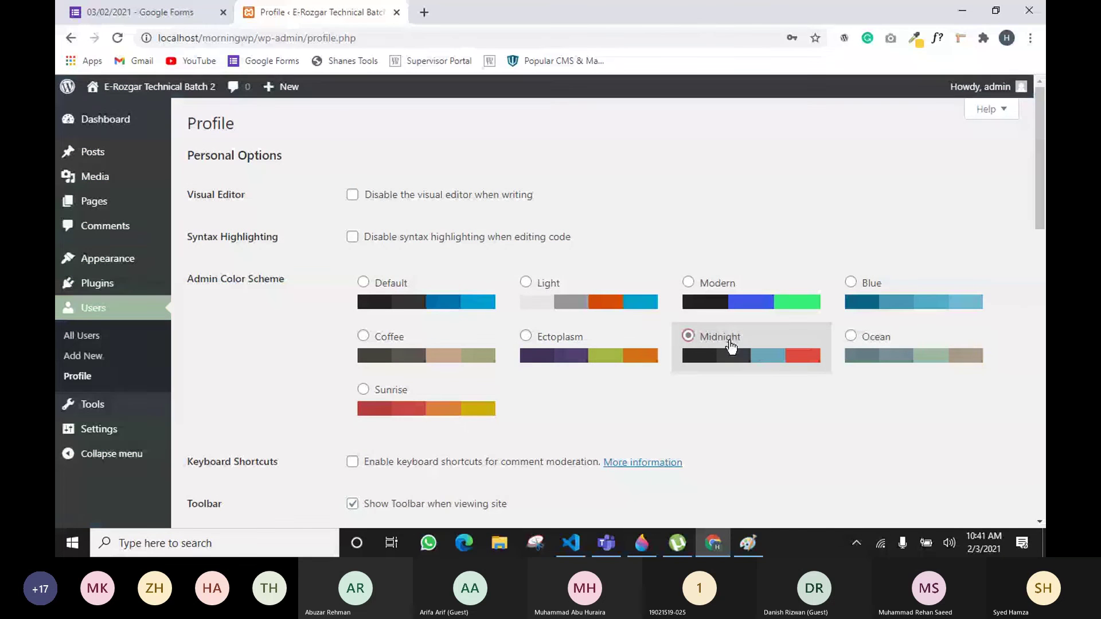
left_click(570, 343)
left_click(443, 341)
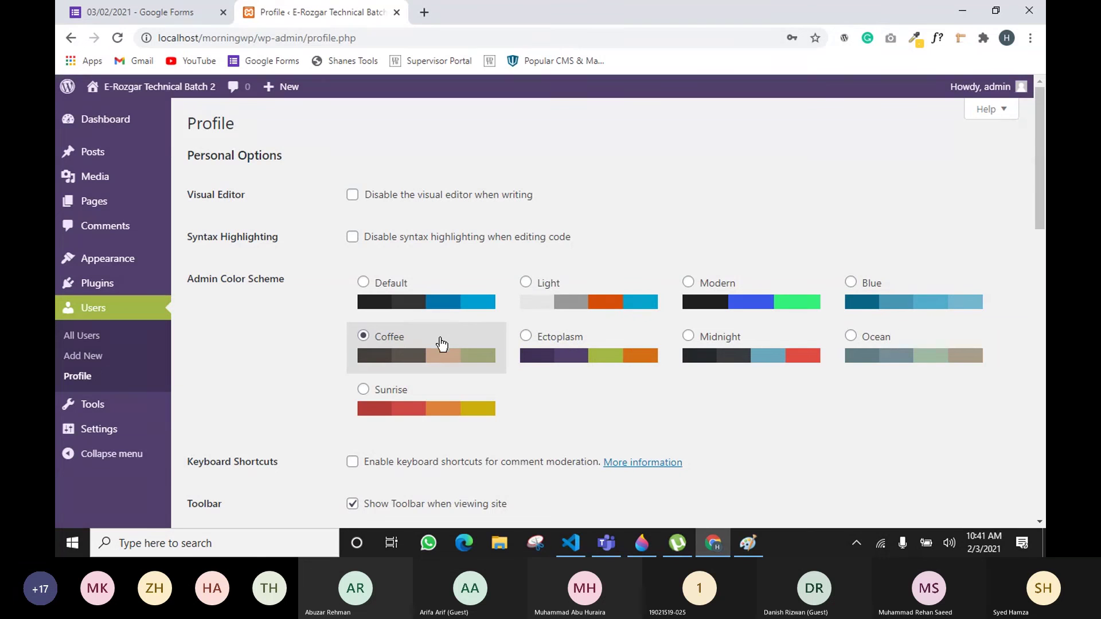
left_click(429, 399)
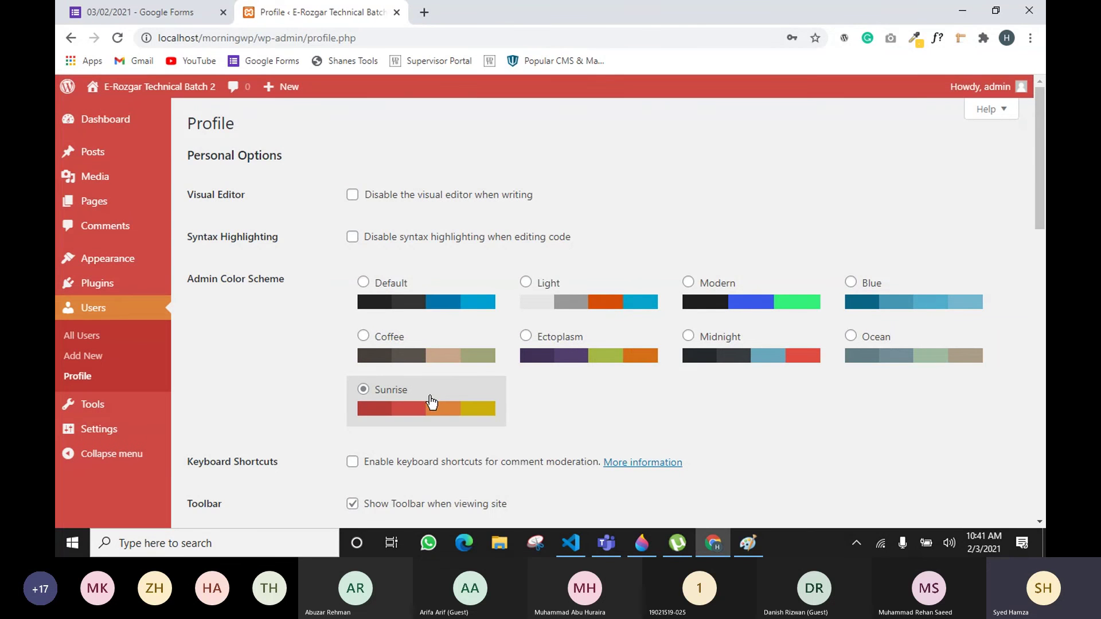
left_click(412, 300)
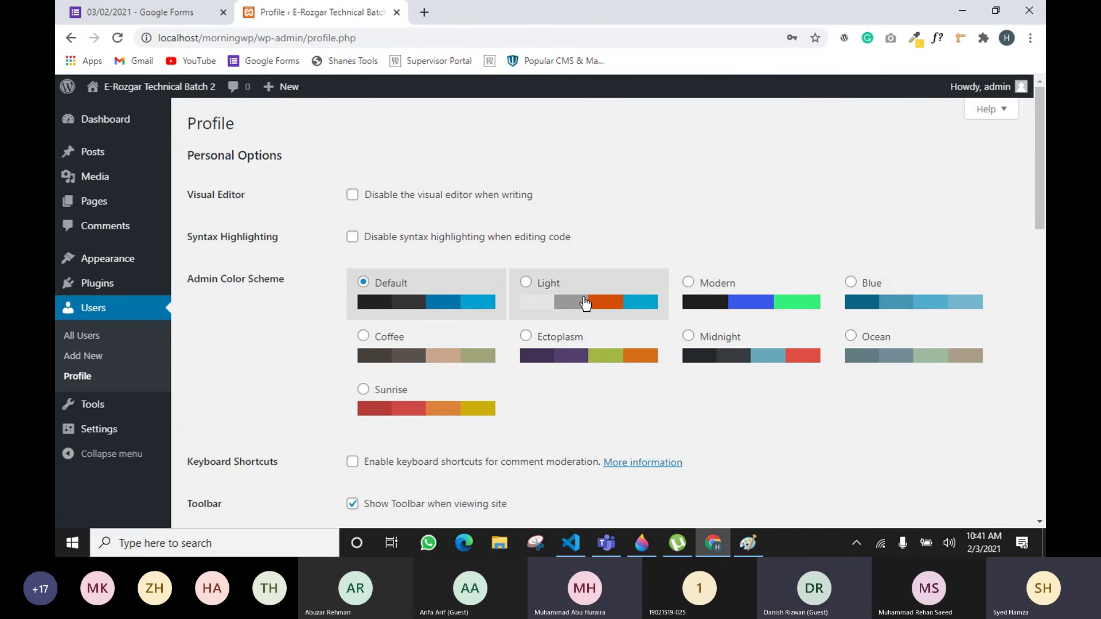
Step: Preview the Modern and Light admin color schemes once more, and return to Default
left_click(745, 309)
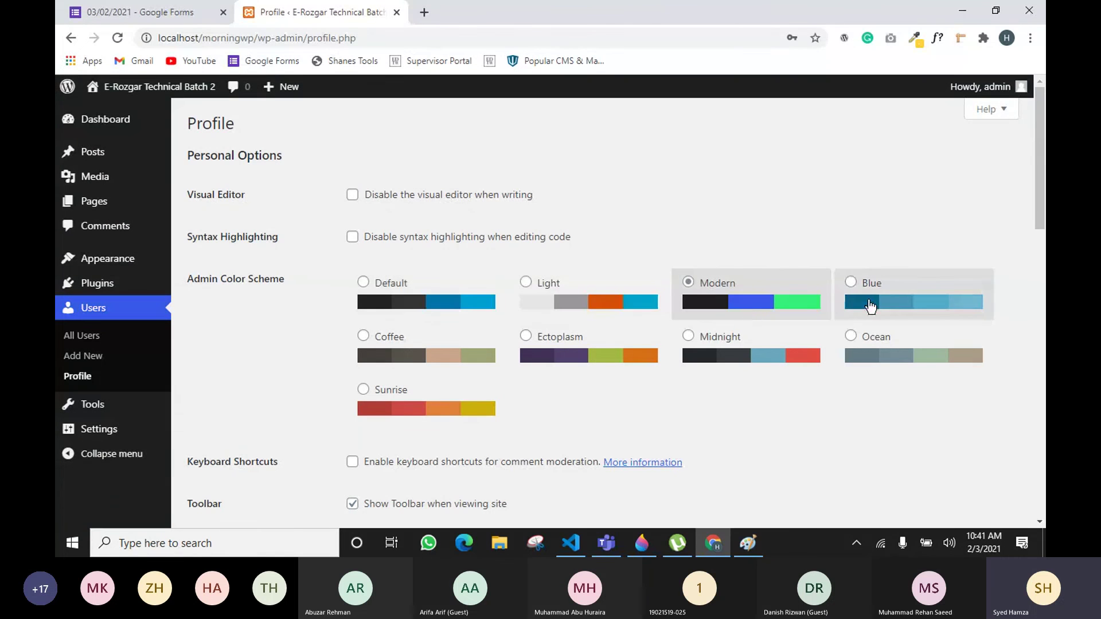
left_click(606, 301)
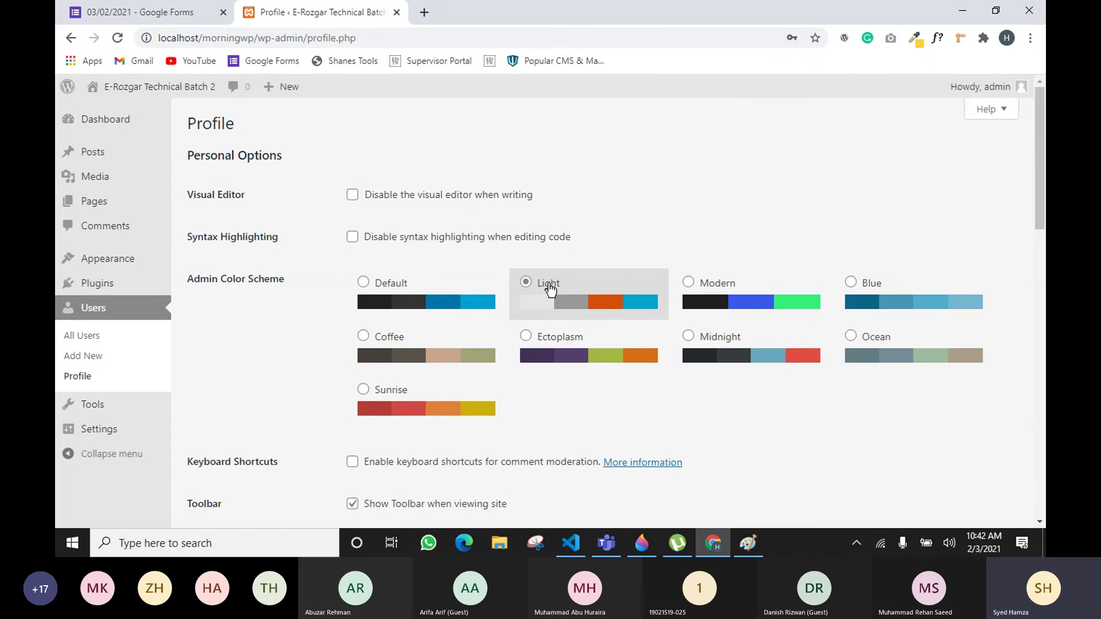
left_click(413, 295)
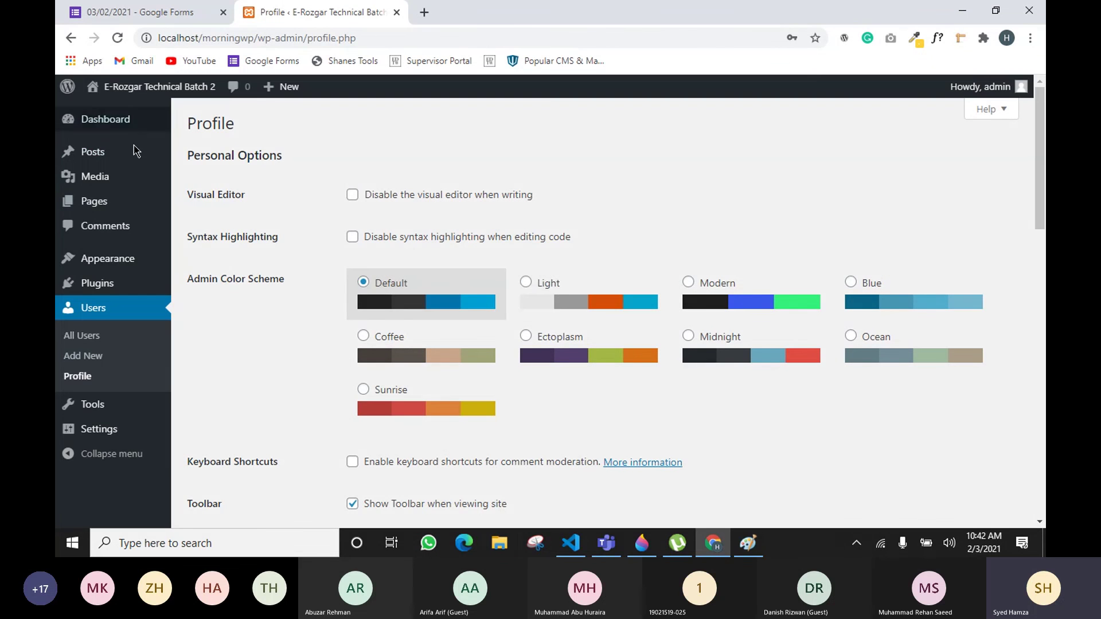
Step: Run through the admin color schemes again from Sunrise and Coffee to Modern and Light, ending on Default
left_click(434, 422)
left_click(430, 363)
left_click(644, 359)
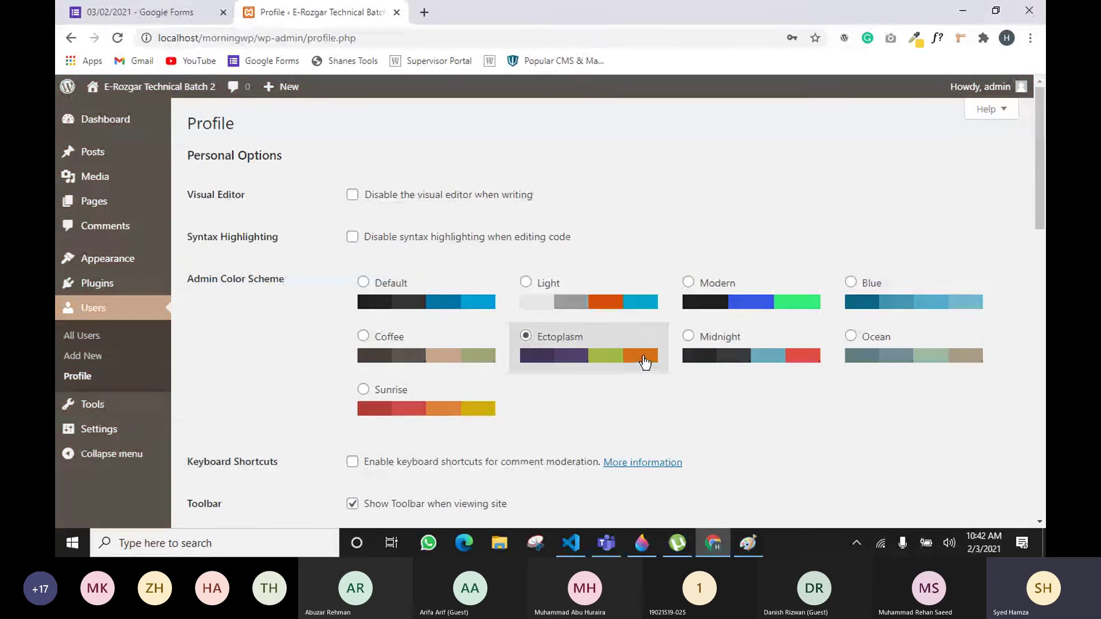
left_click(759, 360)
left_click(909, 363)
left_click(911, 309)
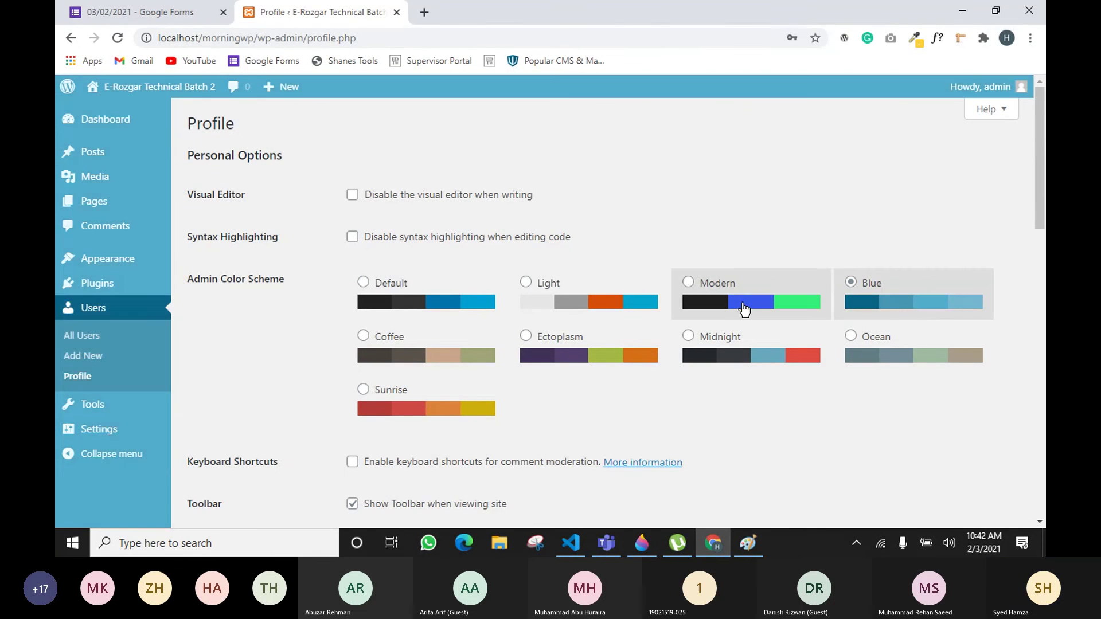
left_click(744, 309)
left_click(596, 306)
left_click(468, 307)
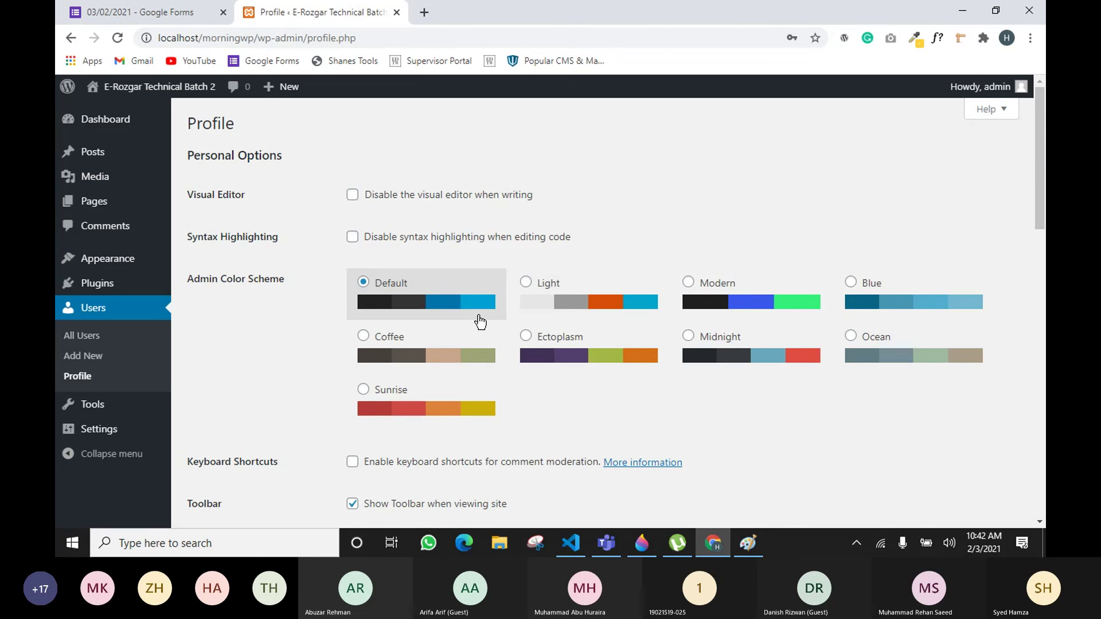
Step: Review the profile's name, contact, biography, picture and account management fields, and show the account menu with its Log Out option
scroll(388, 195, "down", 5)
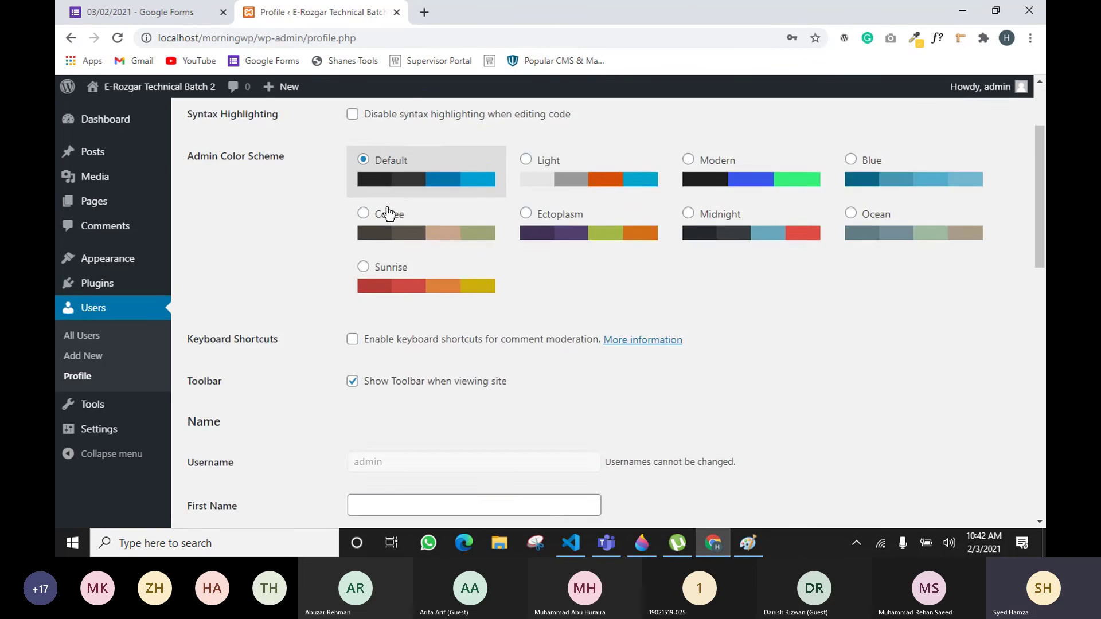
scroll(310, 269, "down", 6)
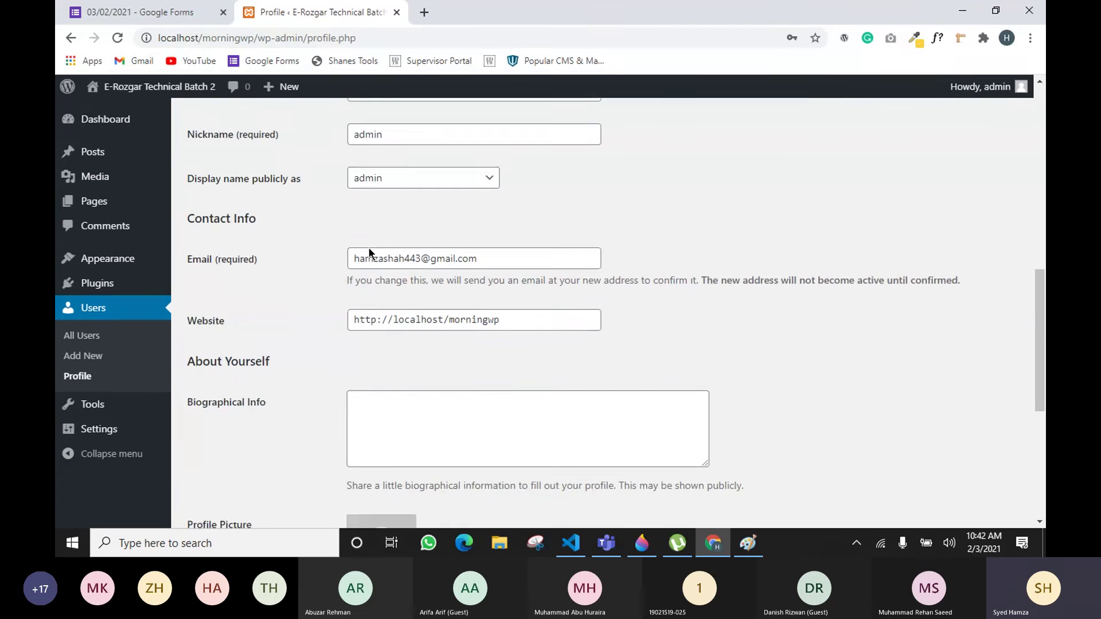
scroll(358, 290, "down", 5)
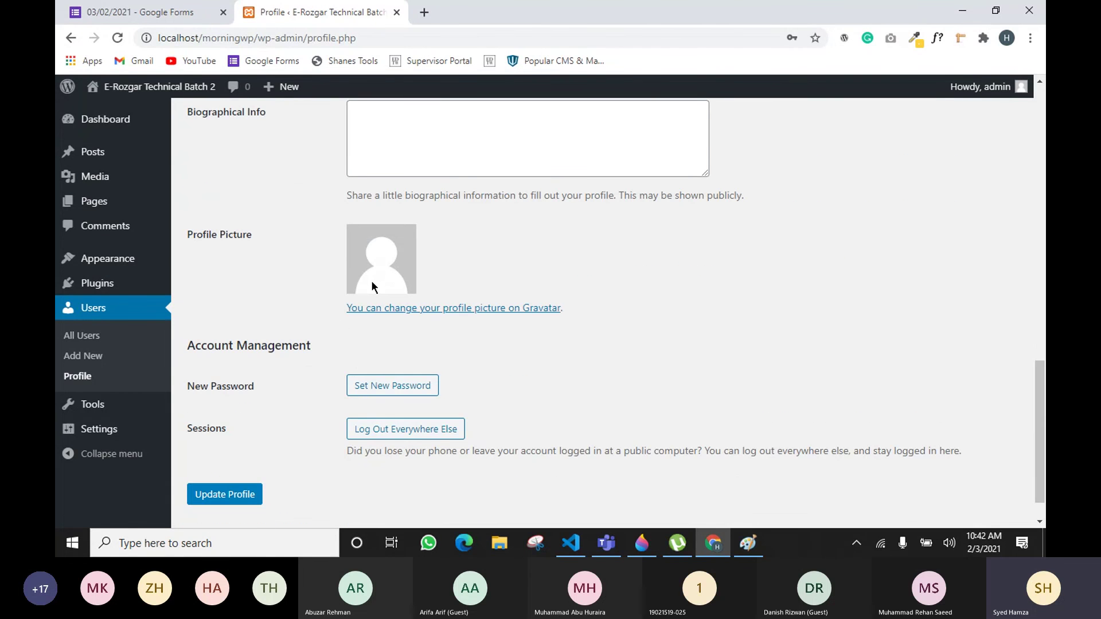
scroll(917, 241, "up", 8)
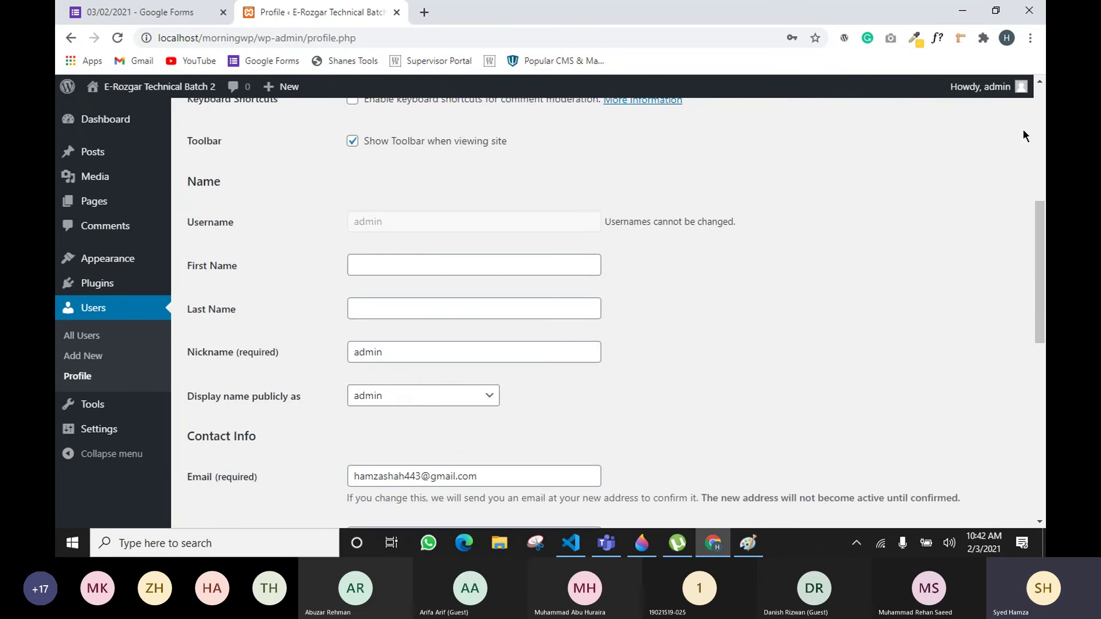
mouse_move(1020, 97)
scroll(928, 149, "up", 6)
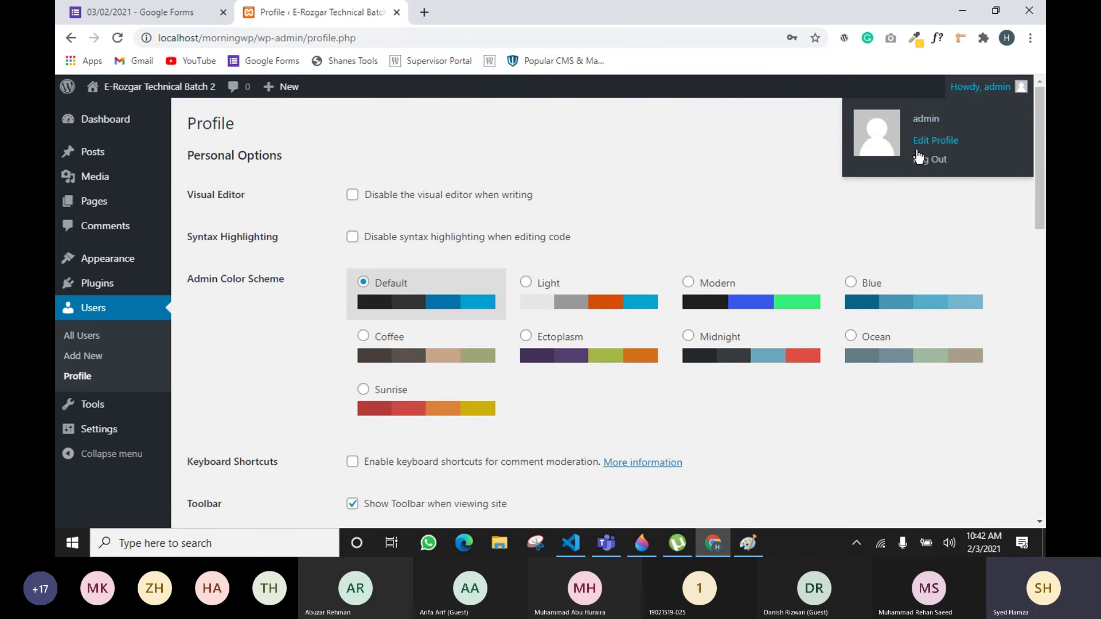
Step: From the Dashboard home, open the site's front end in a new tab, view it and close that tab
left_click(94, 119)
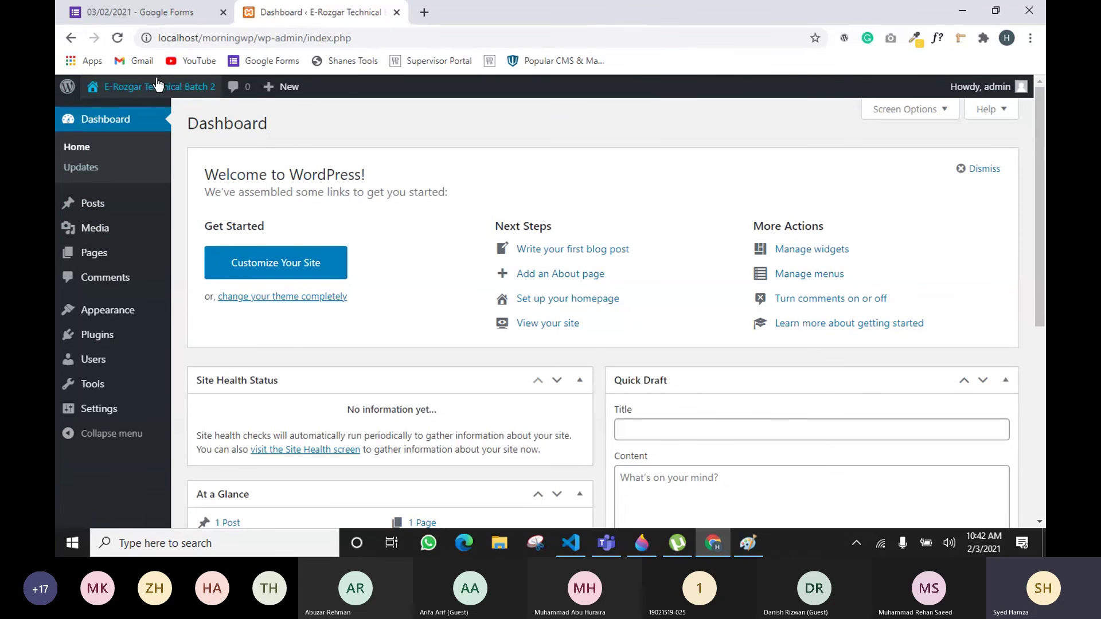
mouse_move(158, 87)
right_click(162, 116)
left_click(179, 120)
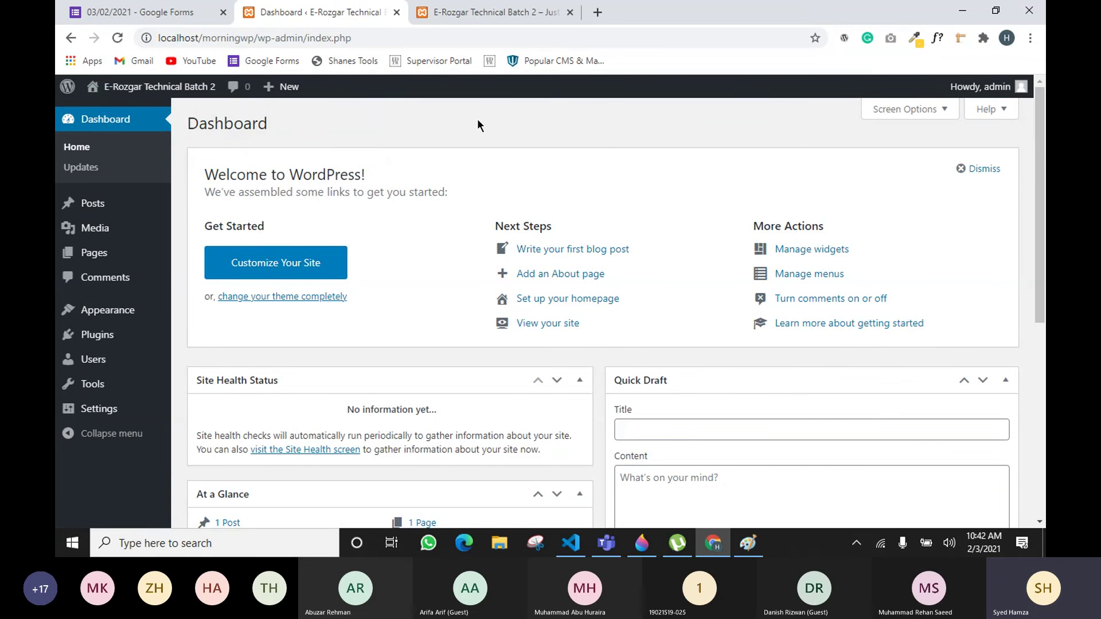
left_click(469, 16)
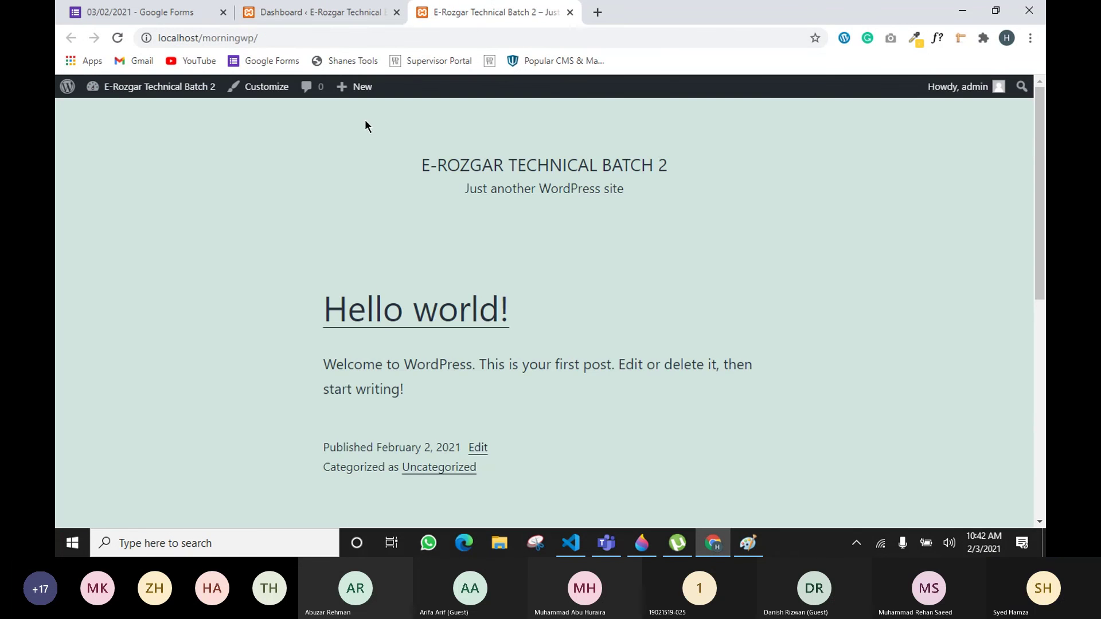
left_click(570, 13)
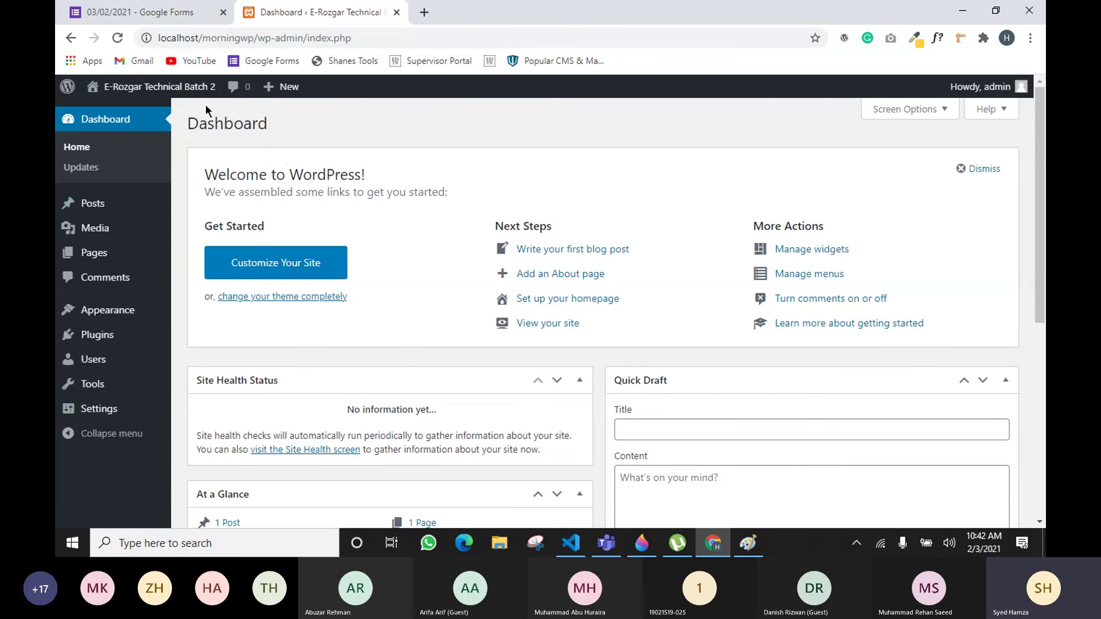
Step: Look over the Dashboard home from the welcome panel through Site Health Status, At a Glance, Activity, Quick Draft and WordPress Events and News
scroll(835, 376, "down", 7)
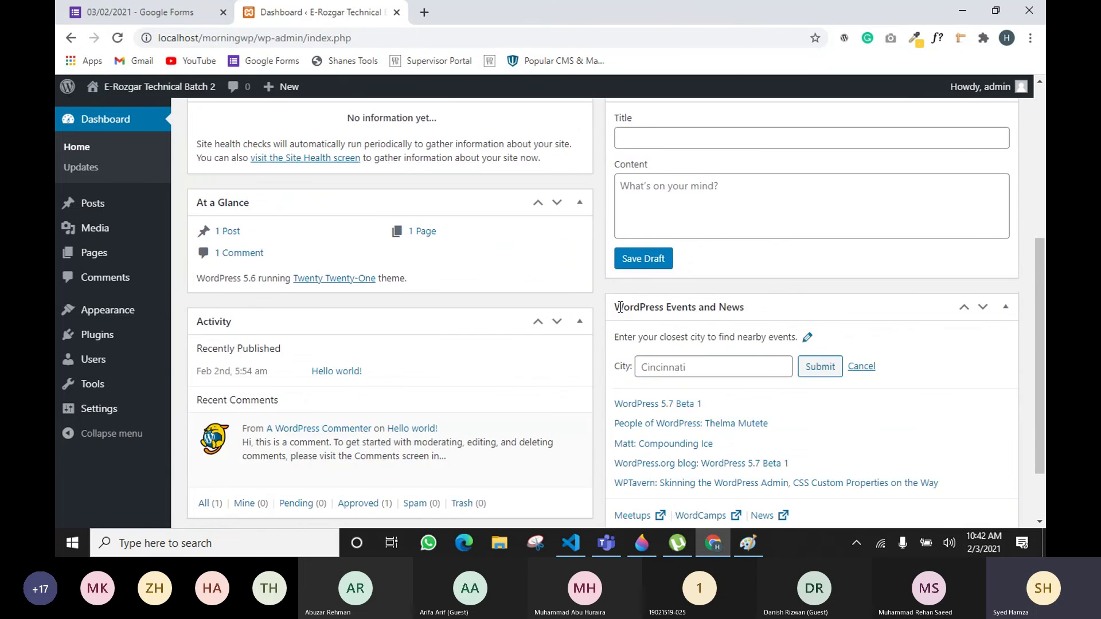
scroll(527, 255, "up", 6)
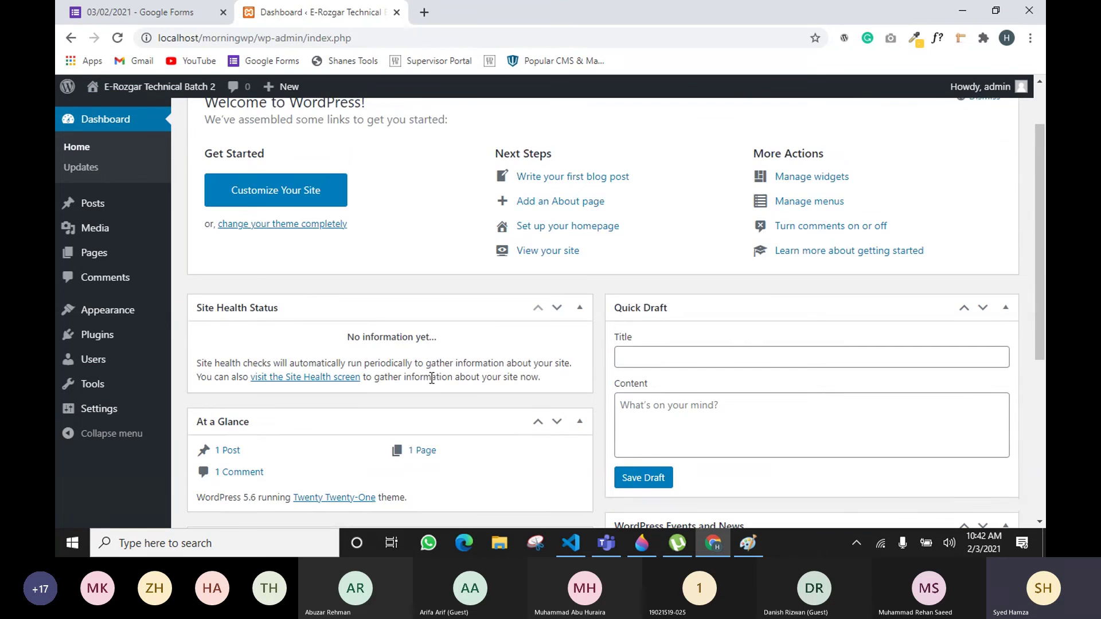
scroll(432, 378, "up", 2)
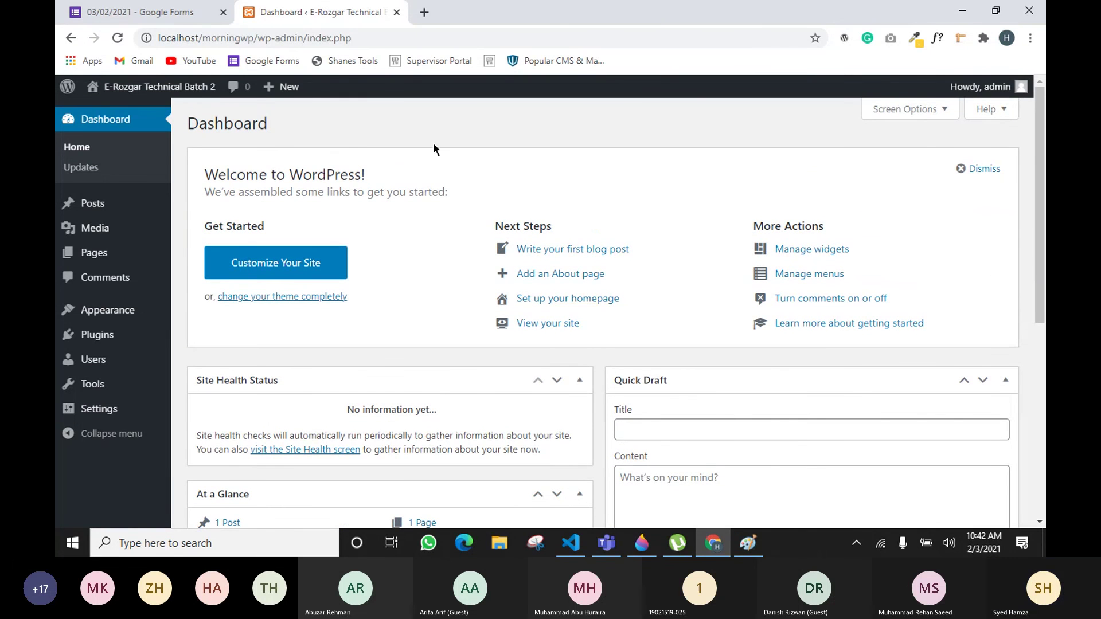
scroll(567, 297, "down", 6)
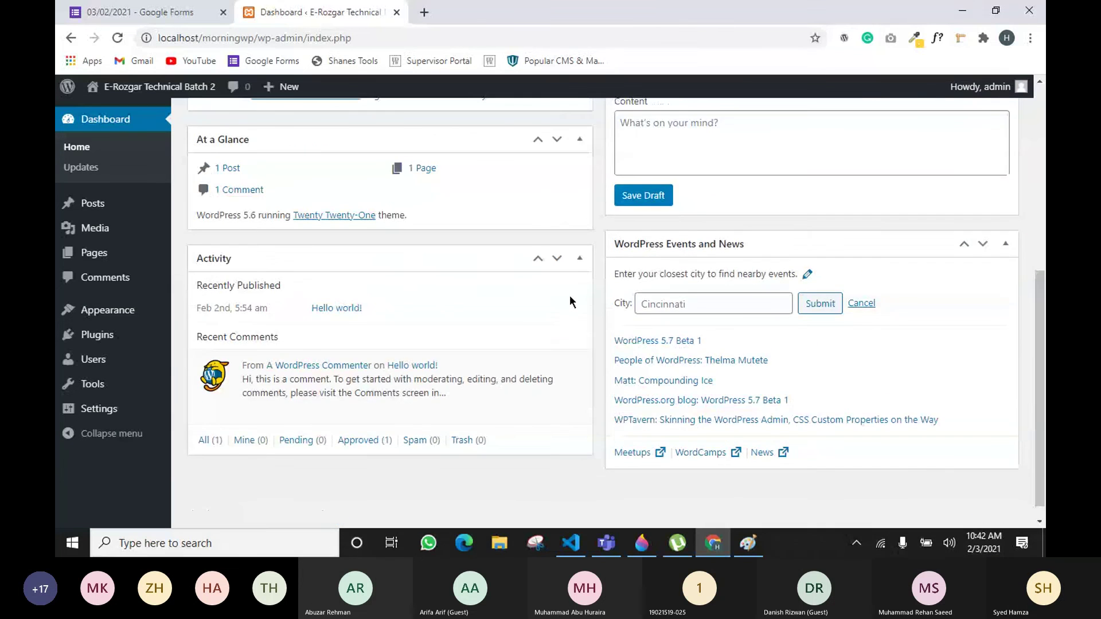
scroll(569, 295, "up", 6)
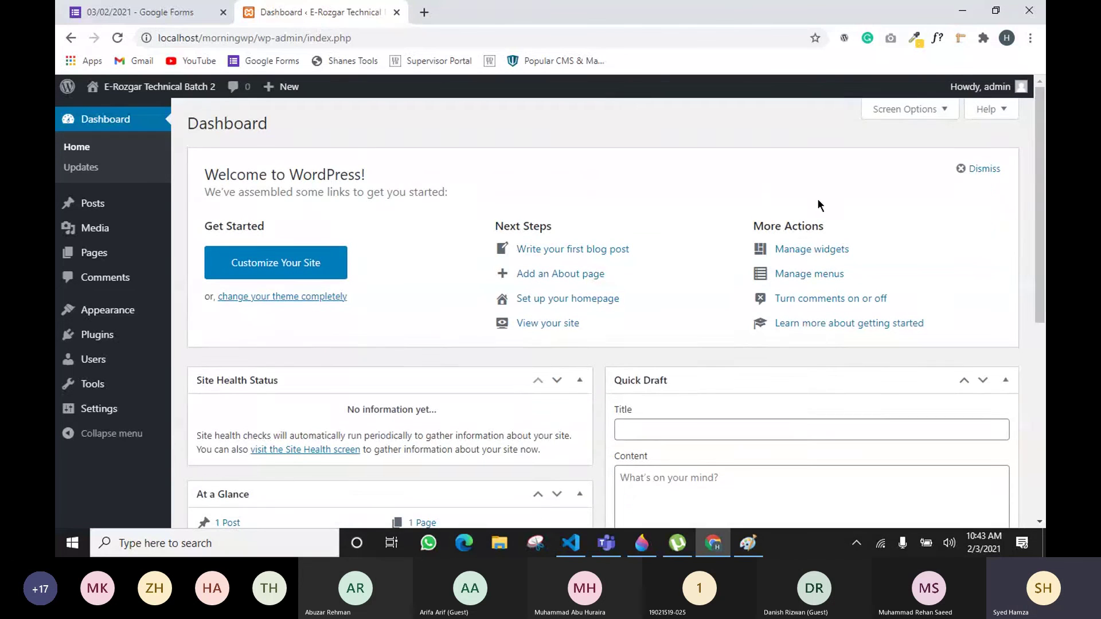
scroll(818, 205, "down", 3)
left_click_drag(429, 238, 456, 241)
mouse_move(693, 241)
left_mouse_down()
mouse_move(709, 243)
mouse_move(674, 243)
left_mouse_up()
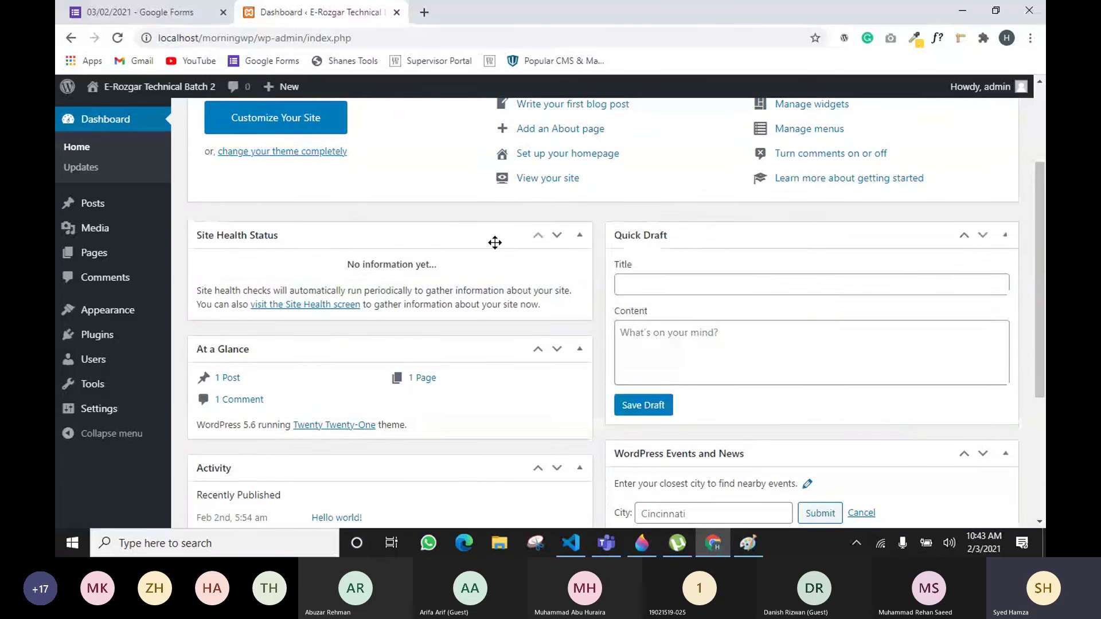
scroll(494, 241, "down", 4)
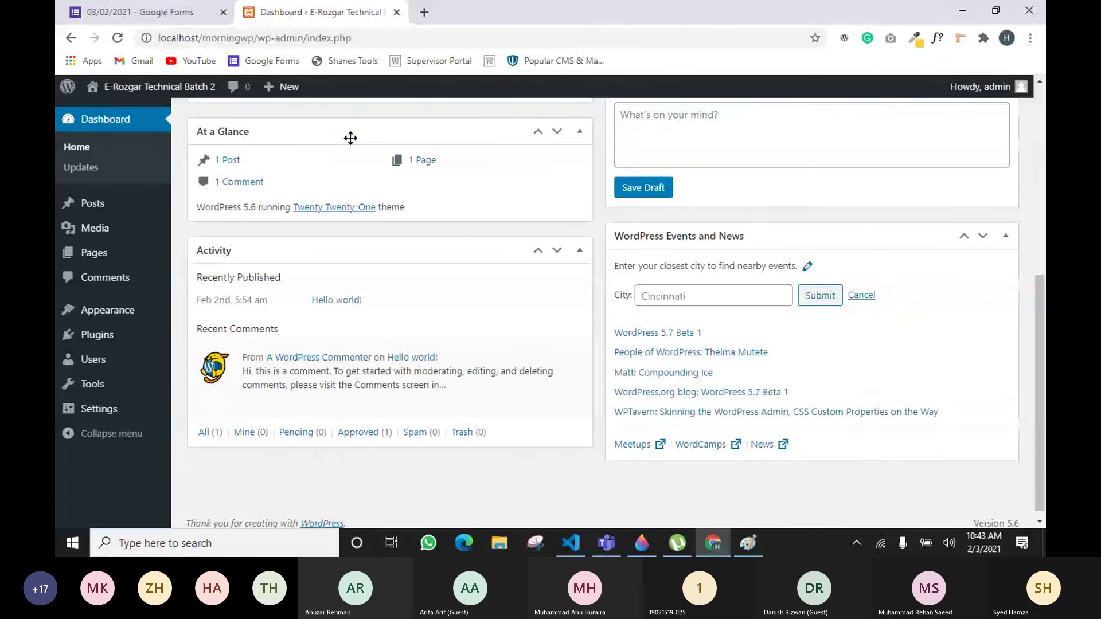
left_click_drag(413, 247, 439, 251)
mouse_move(725, 226)
left_mouse_down()
mouse_move(737, 235)
mouse_move(728, 234)
left_mouse_up()
scroll(476, 388, "up", 1)
scroll(477, 388, "up", 7)
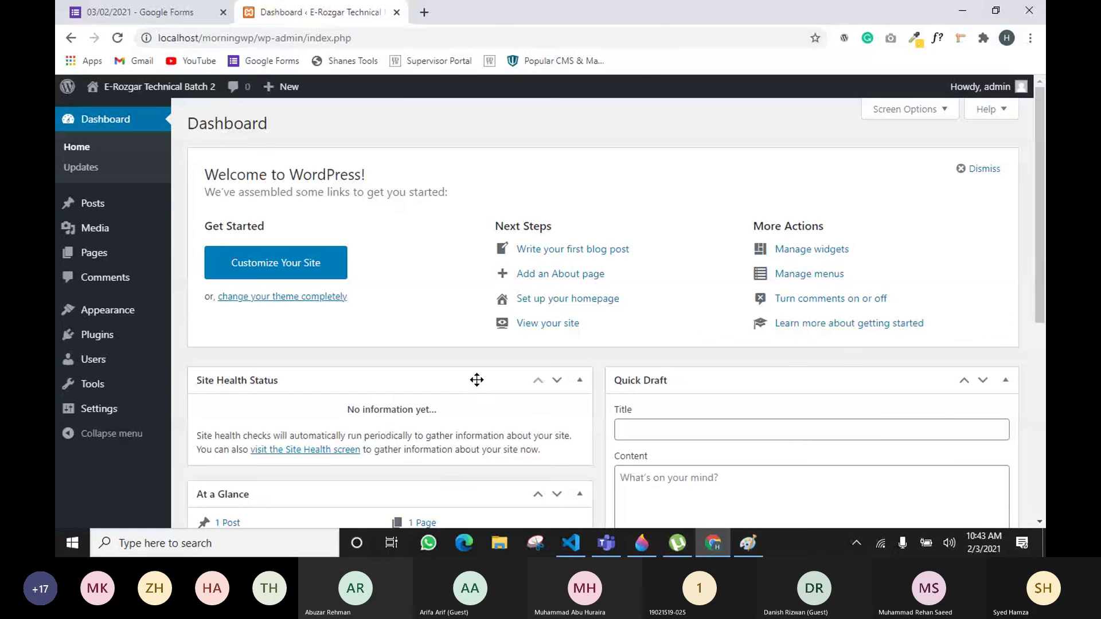
scroll(745, 321, "down", 4)
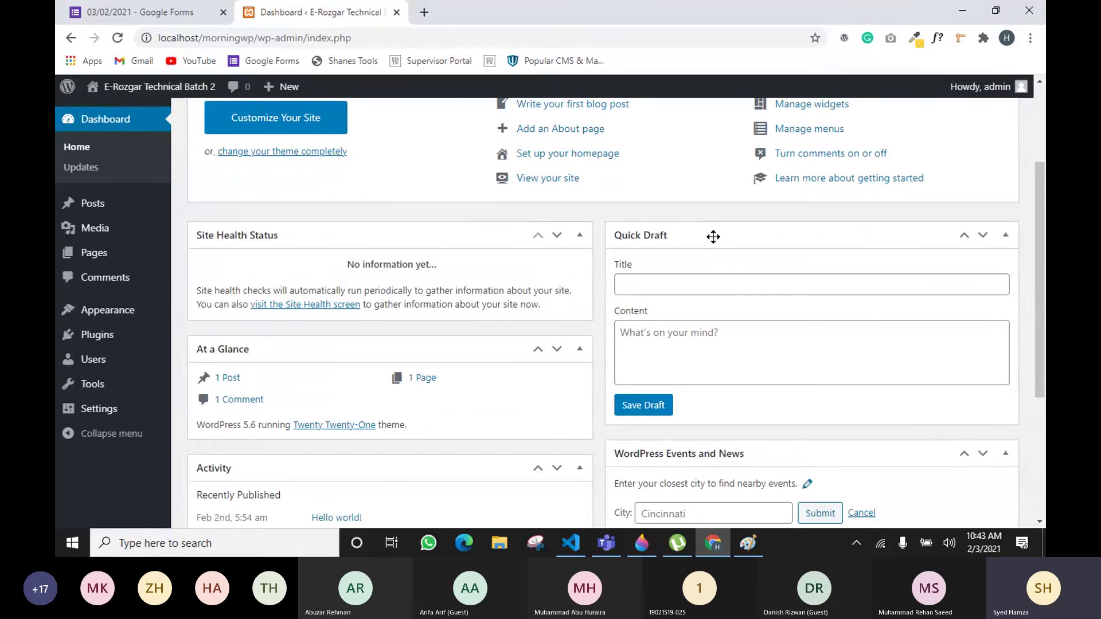
mouse_move(713, 237)
left_mouse_down()
mouse_move(686, 258)
mouse_move(717, 231)
left_mouse_up()
Step: Collapse the Site Health Status, Quick Draft, At a Glance, WordPress Events and News, and Activity boxes
left_click(581, 237)
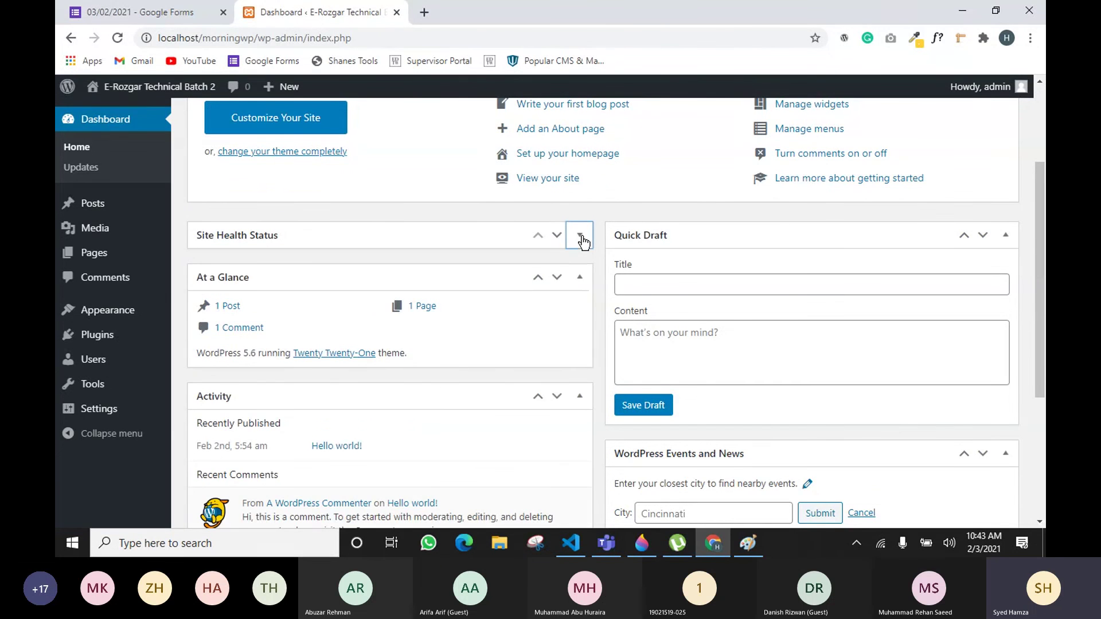
left_click(580, 237)
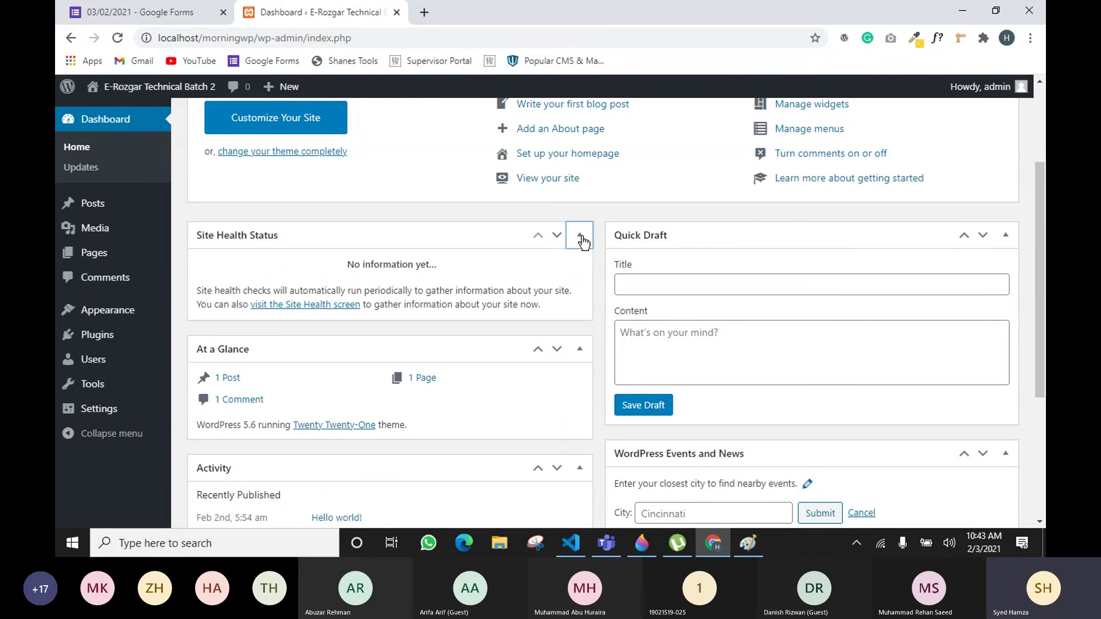
left_click(581, 237)
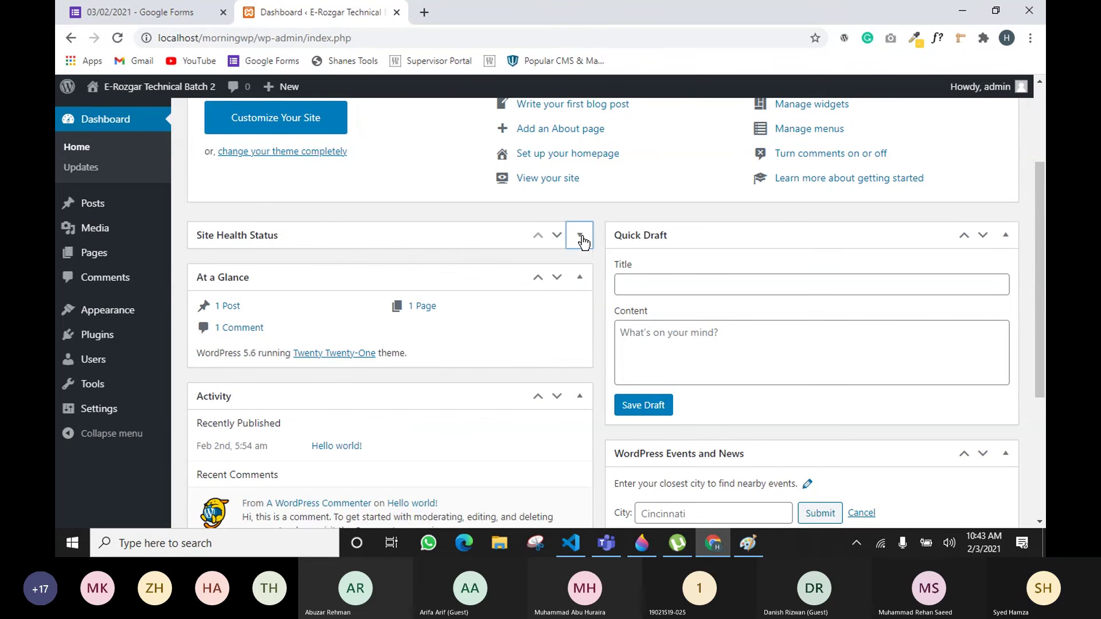
left_click(1005, 241)
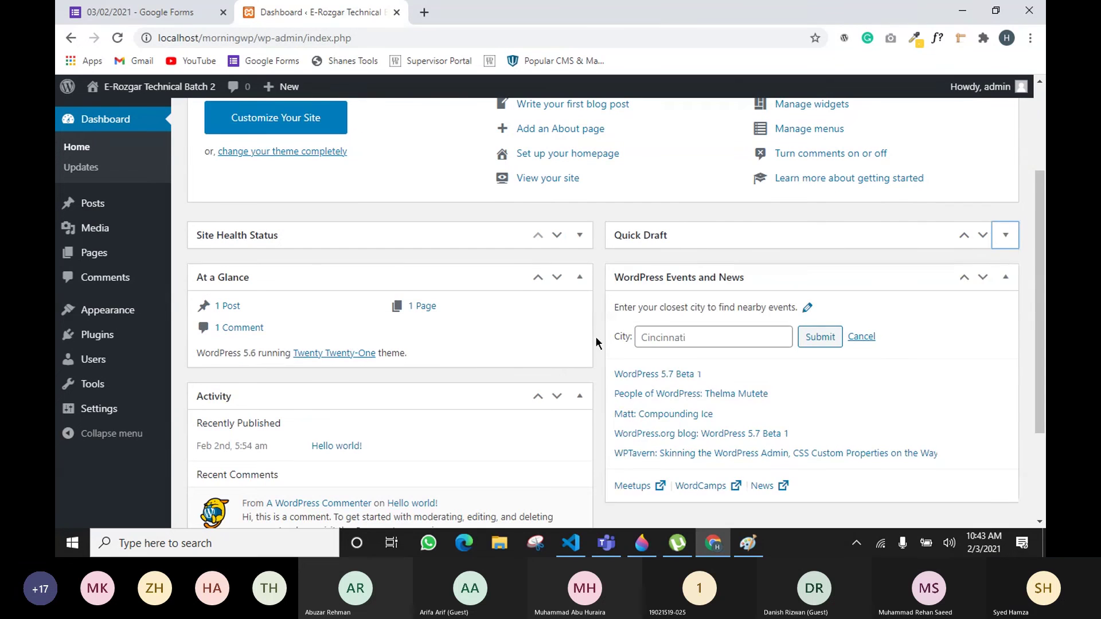
left_click(579, 277)
left_click(1004, 278)
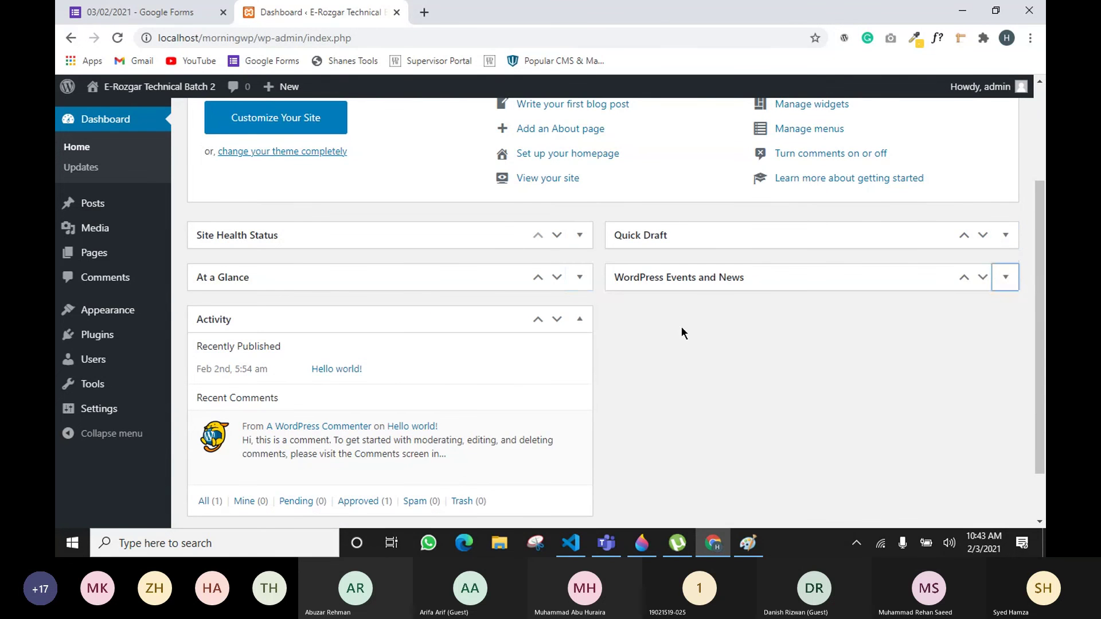
left_click(581, 321)
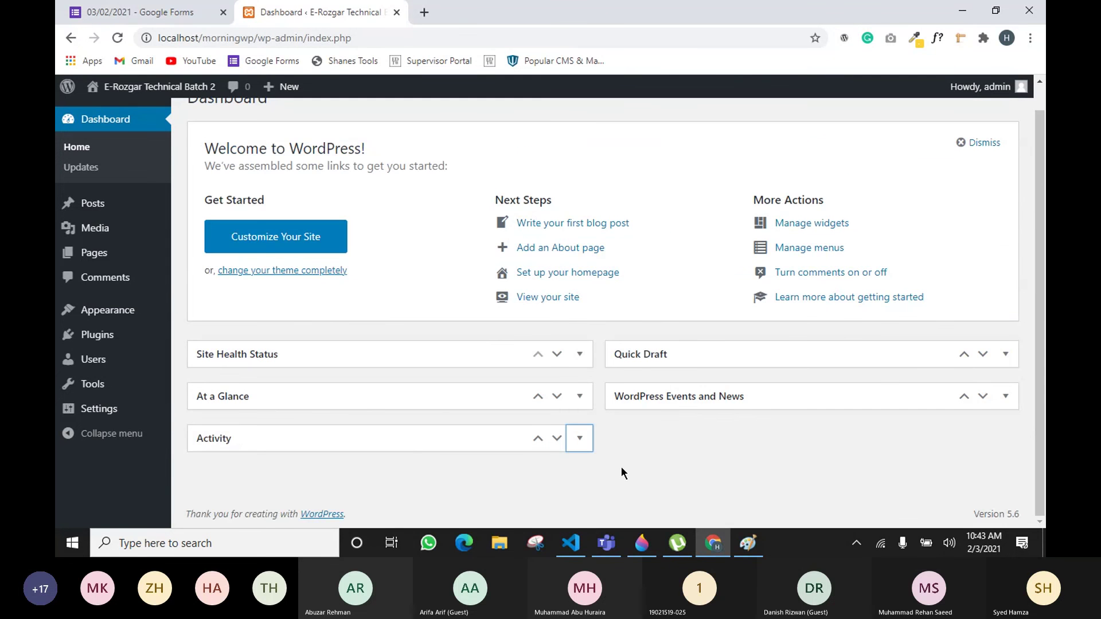
scroll(886, 209, "up", 1)
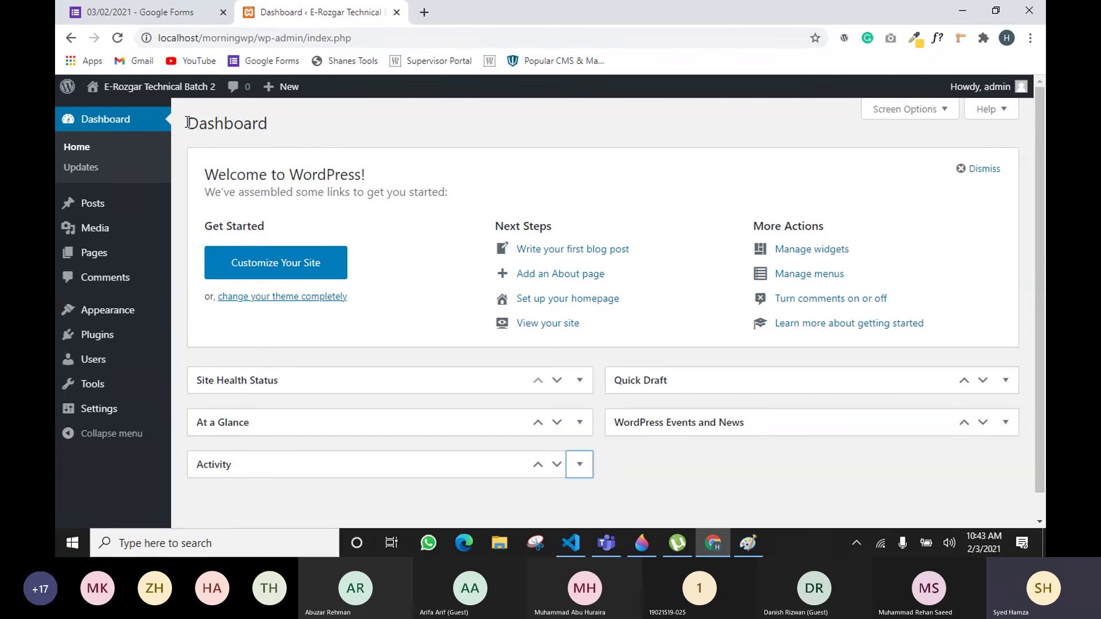
Step: Open the welcome panel's View your site link in a new tab, look at the front end and close that tab
left_click_drag(187, 122, 333, 128)
left_click(406, 131)
right_click(557, 330)
left_click(599, 335)
mouse_move(178, 89)
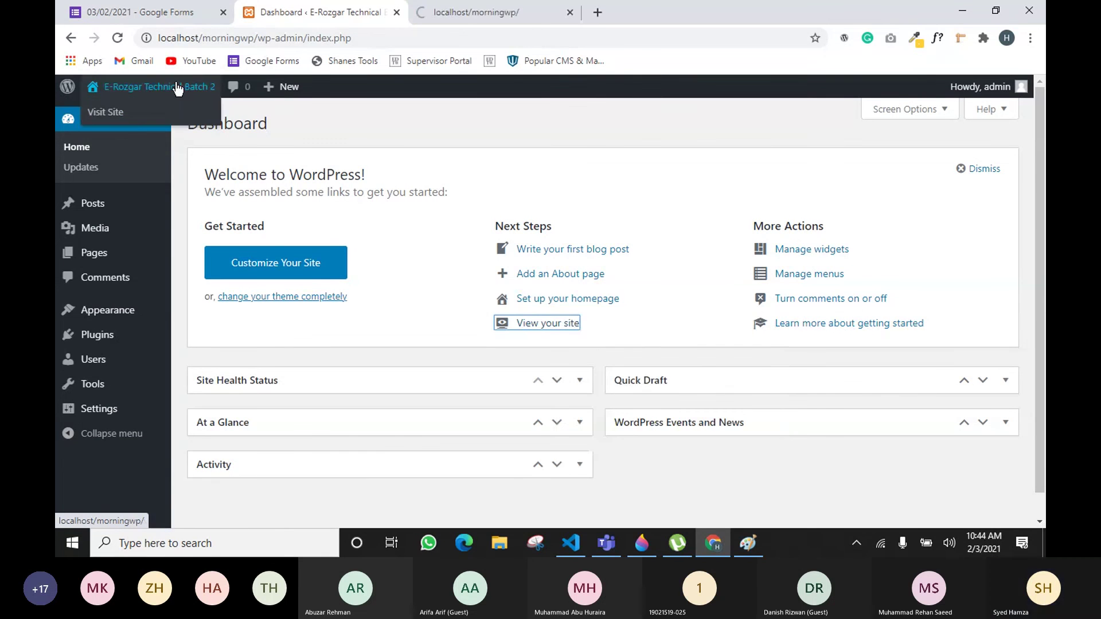
left_click(559, 13)
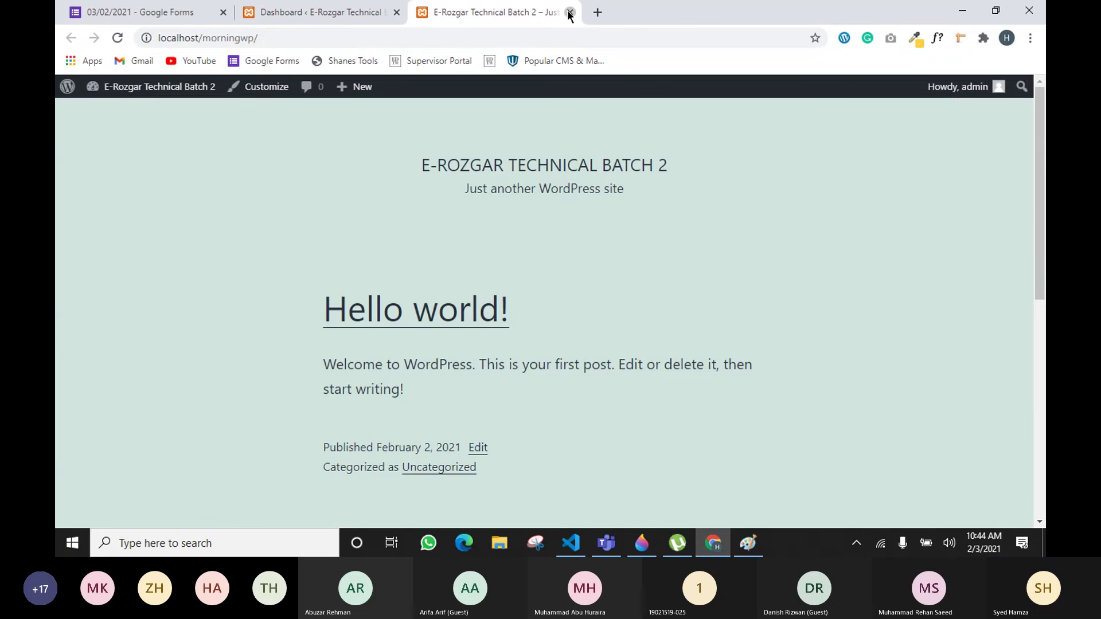
left_click(569, 13)
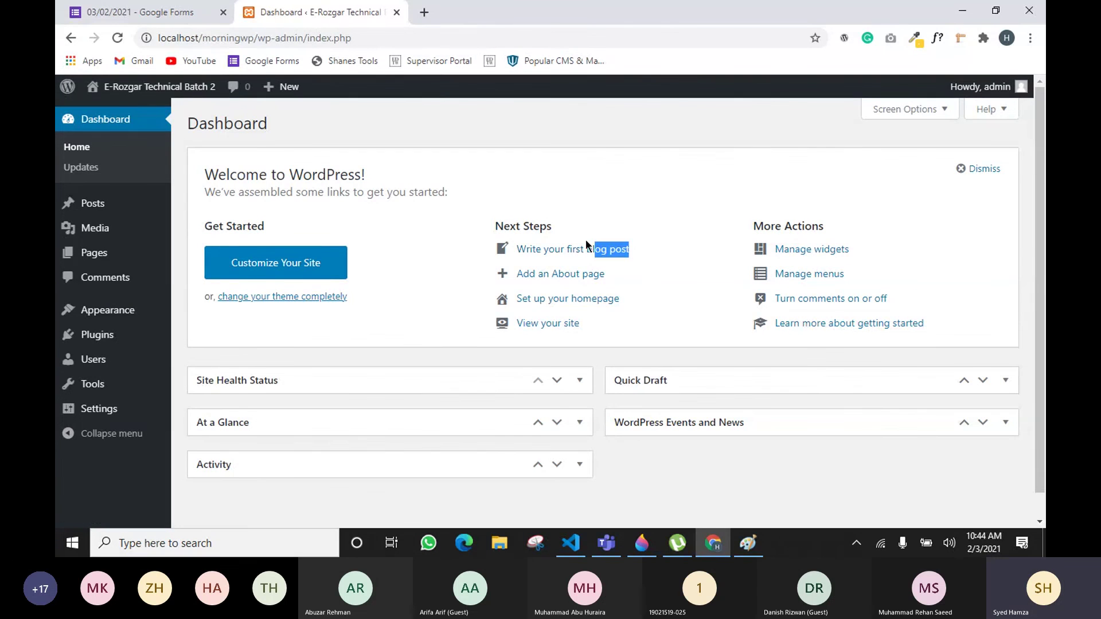
left_click_drag(586, 240, 614, 227)
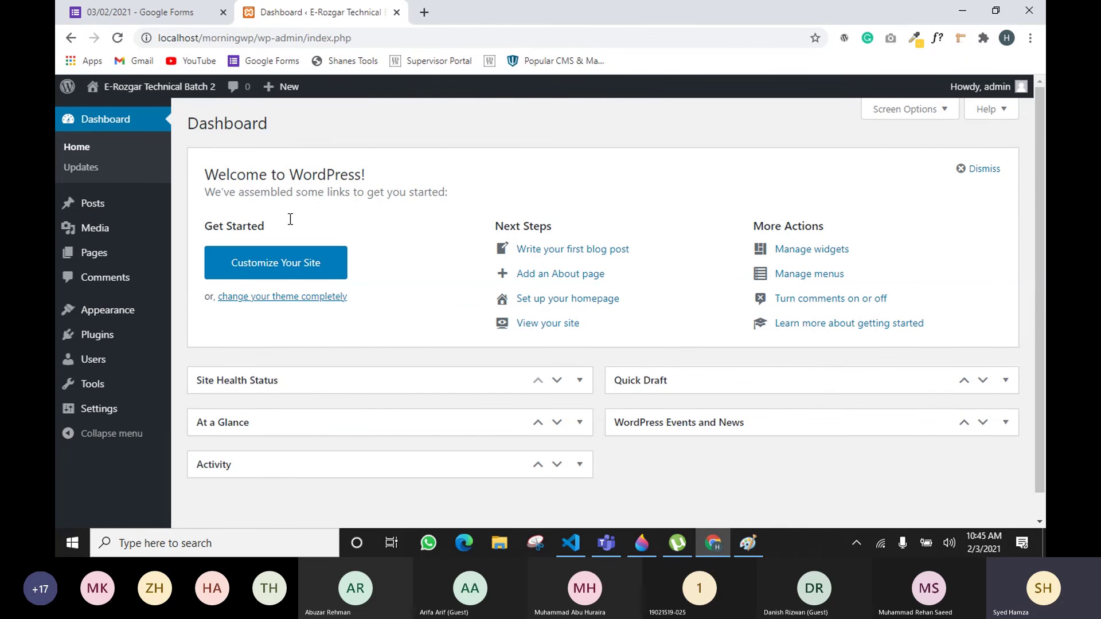
Step: Expand the Site Health Status, Quick Draft, At a Glance, WordPress Events and News, and Activity boxes again
scroll(866, 253, "down", 1)
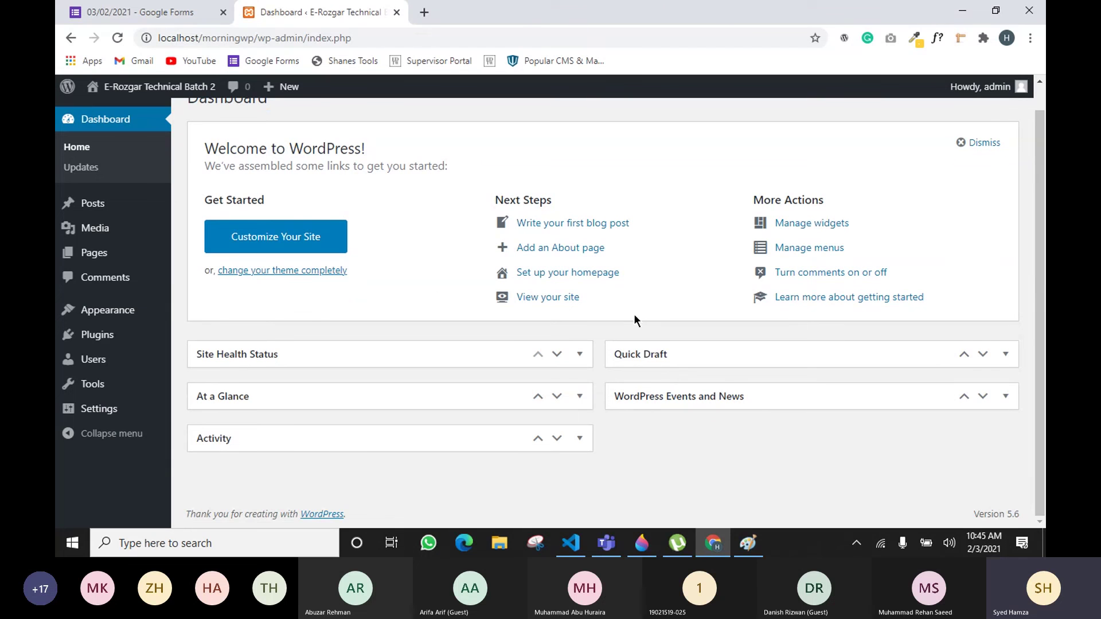
left_click(579, 354)
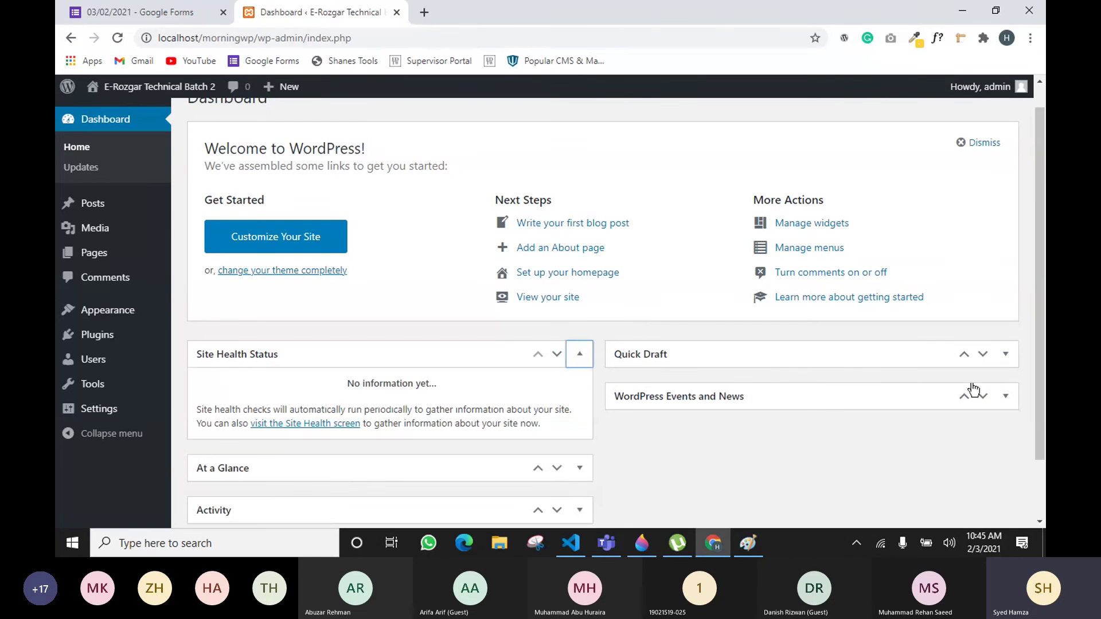
left_click(1005, 354)
scroll(796, 379, "down", 3)
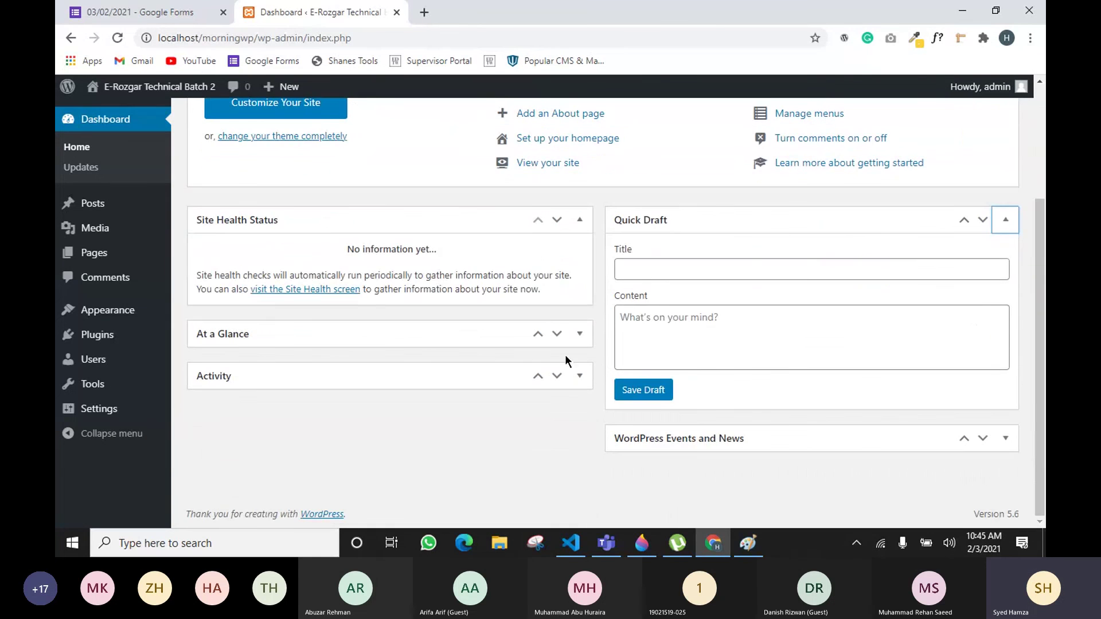
left_click(579, 334)
scroll(865, 400, "down", 1)
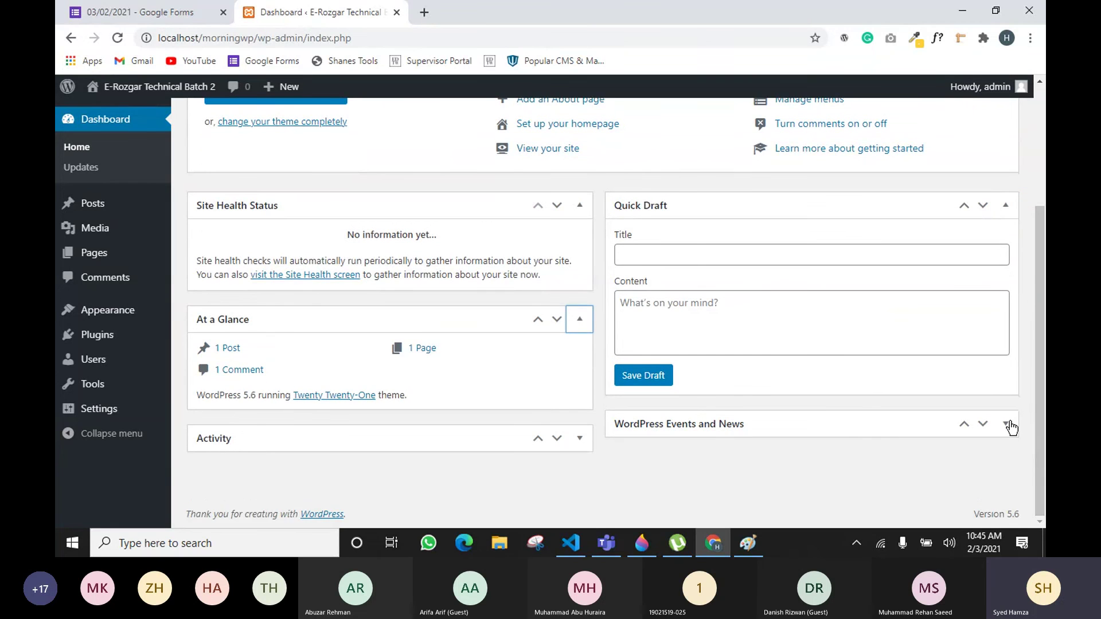
left_click(1007, 425)
left_click(580, 439)
scroll(406, 351, "down", 3)
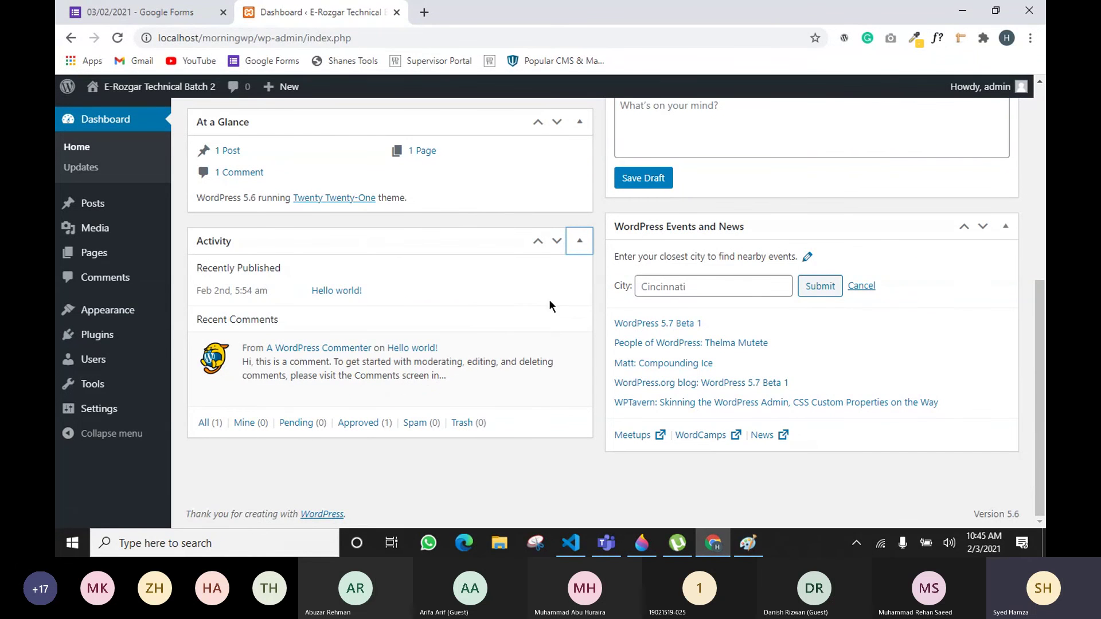
Step: Review the expanded dashboard boxes along with the Media, Users and Appearance submenus of the admin navigation
scroll(496, 281, "up", 5)
scroll(545, 276, "down", 5)
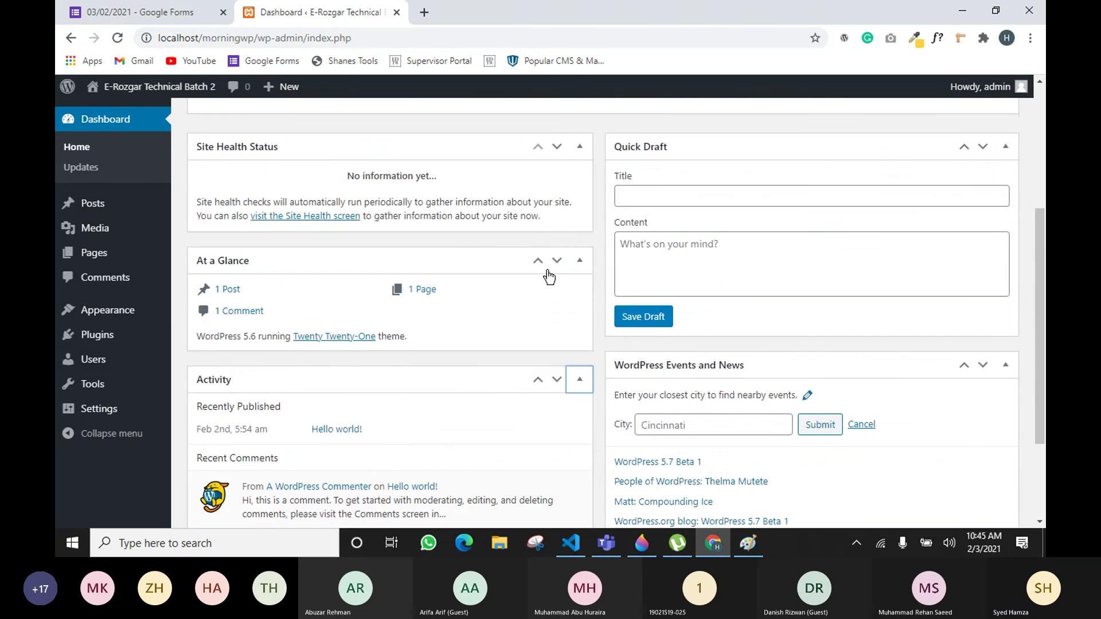
scroll(436, 344, "up", 4)
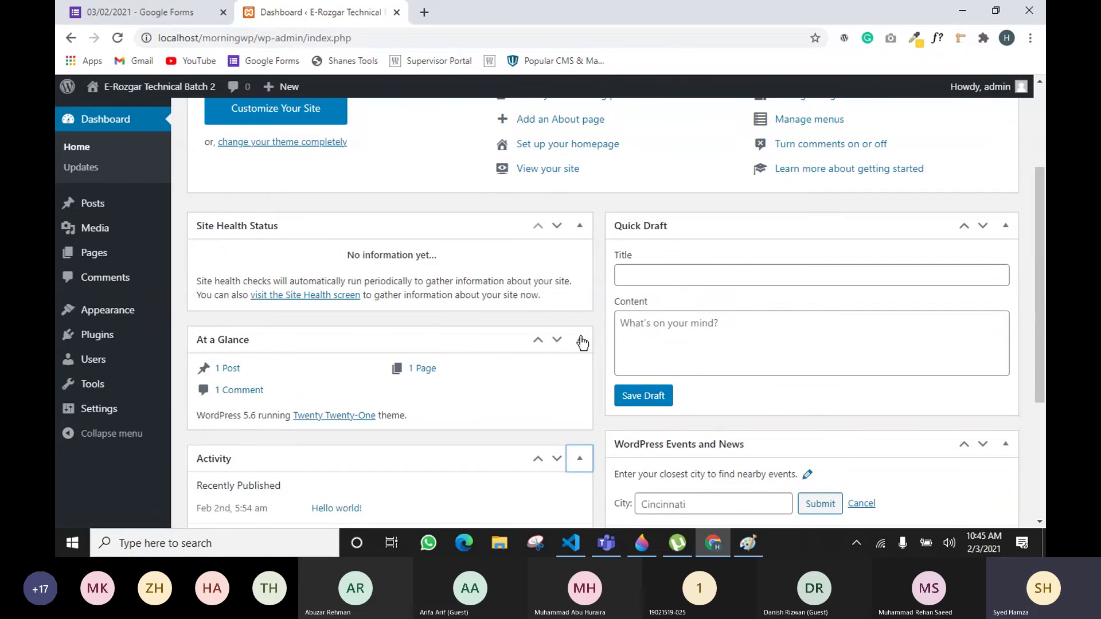
mouse_move(91, 231)
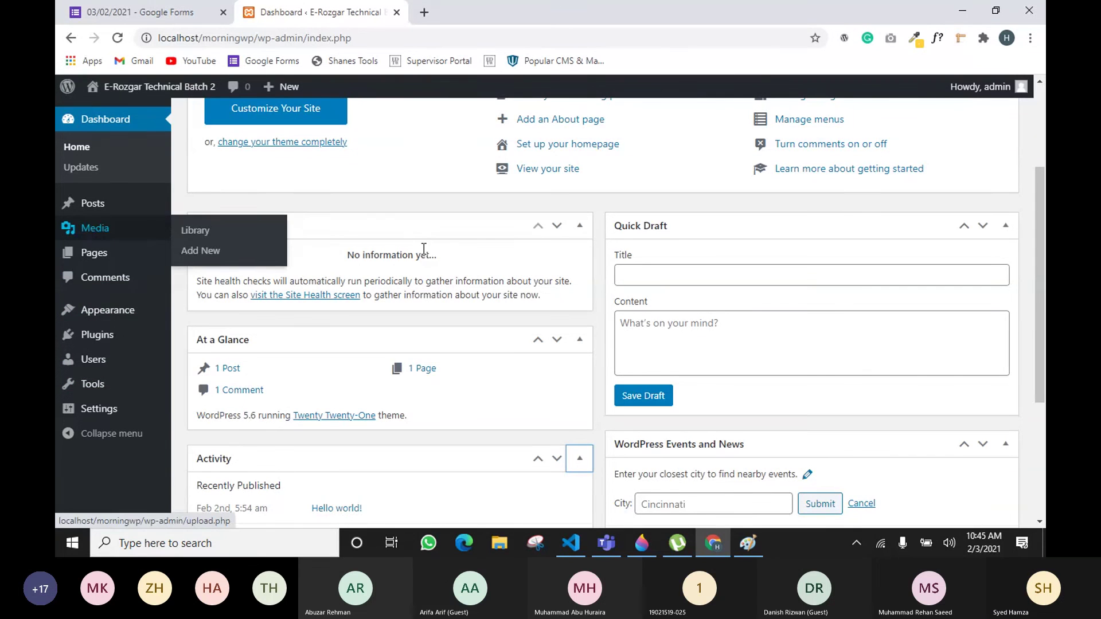
scroll(751, 292, "down", 4)
scroll(754, 301, "up", 5)
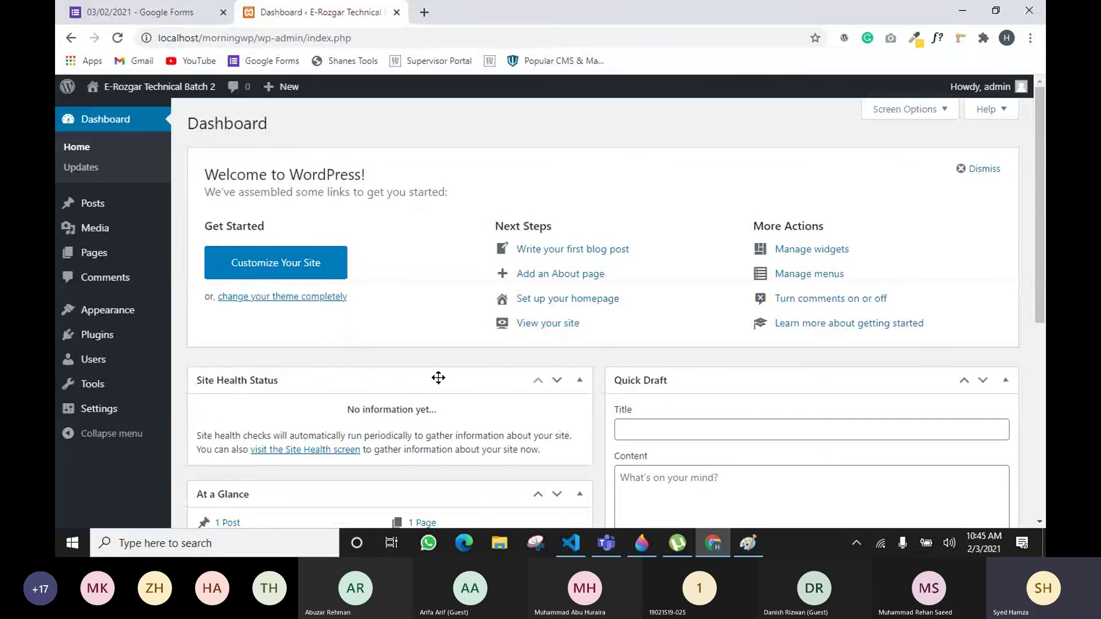
mouse_move(128, 365)
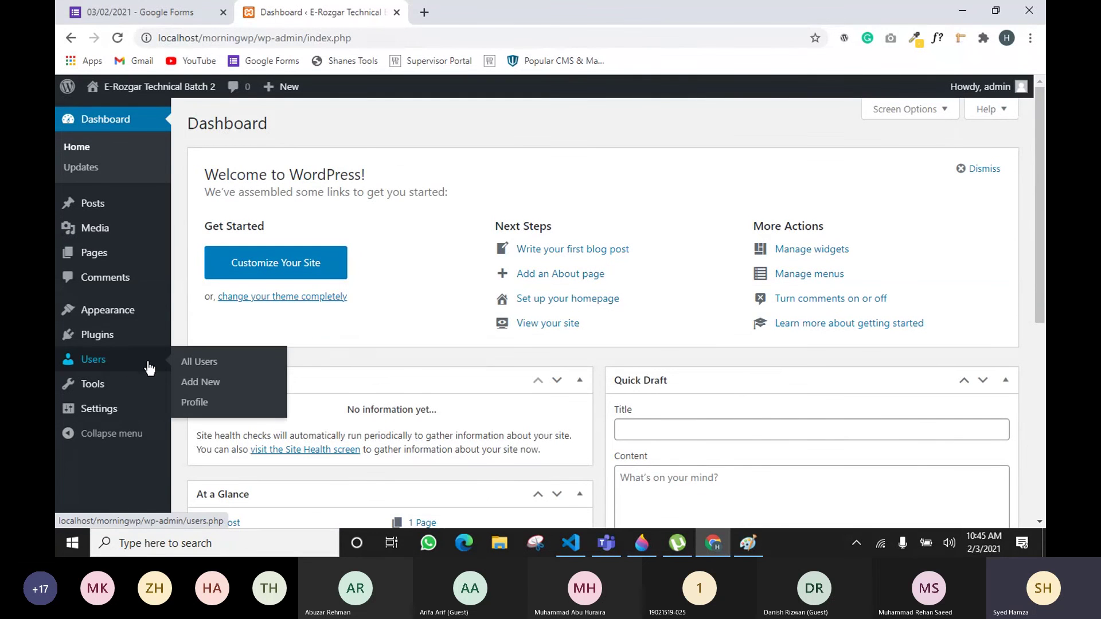
scroll(401, 327, "down", 3)
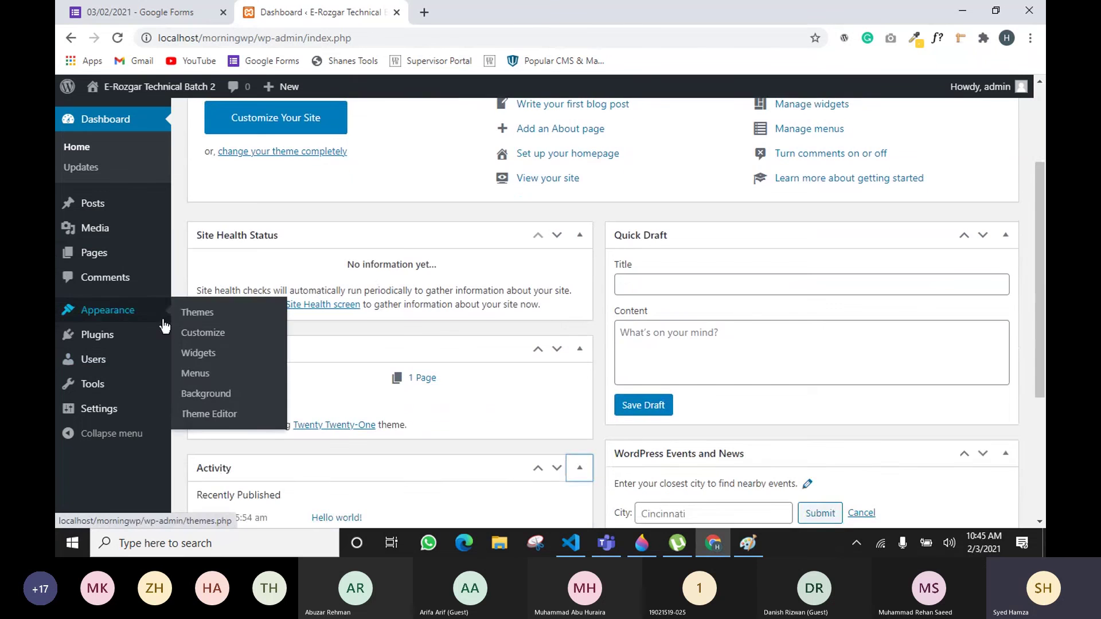
scroll(238, 446, "up", 5)
scroll(388, 237, "down", 4)
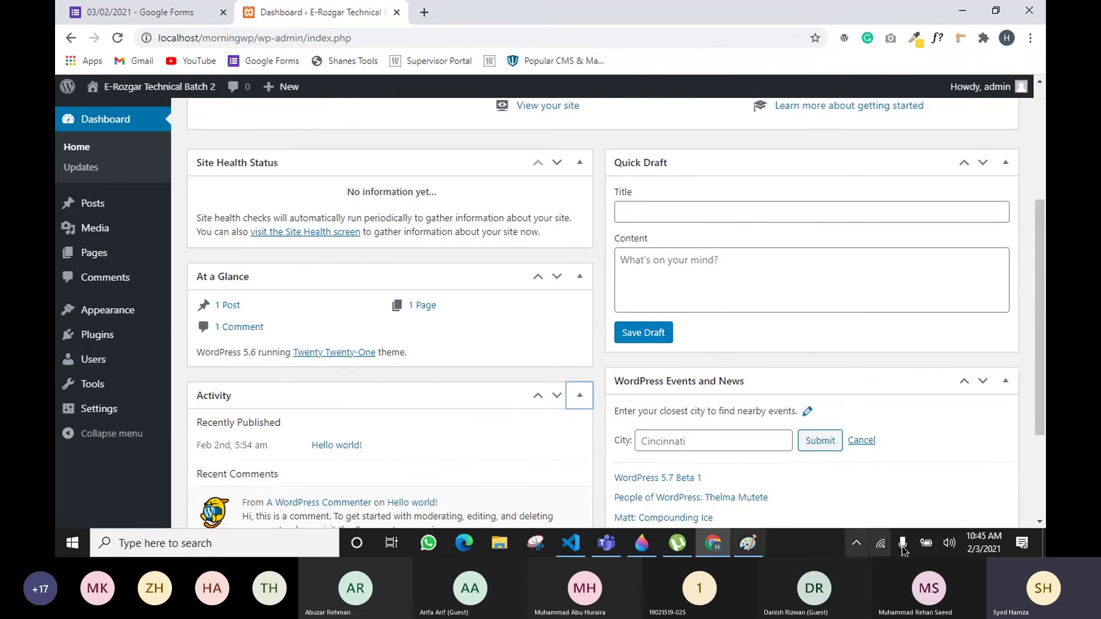
scroll(657, 262, "up", 4)
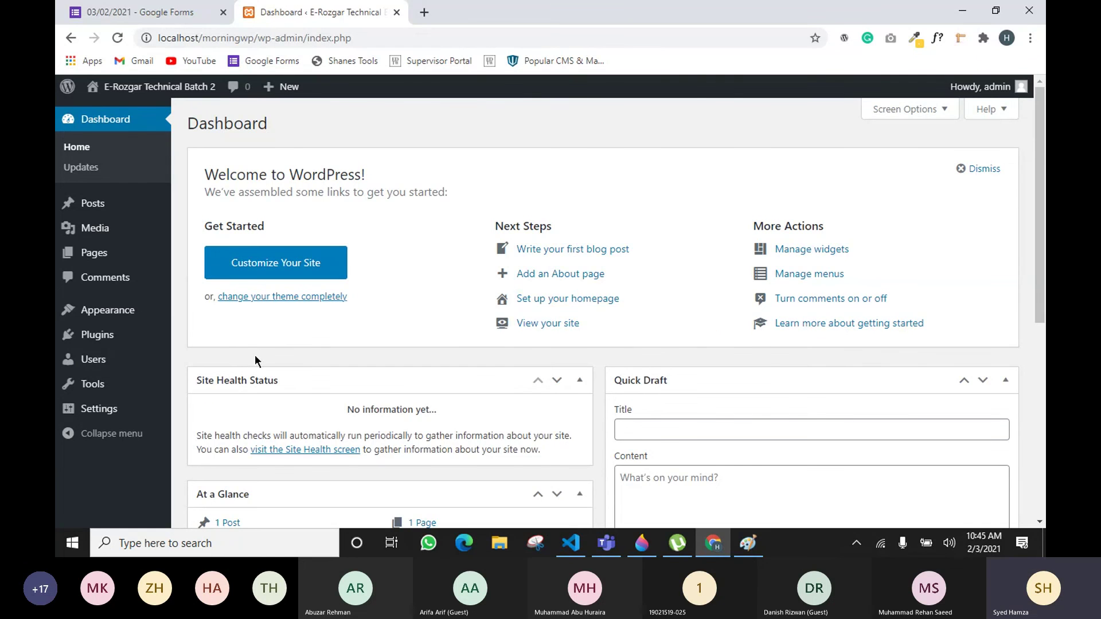
scroll(256, 372, "down", 3)
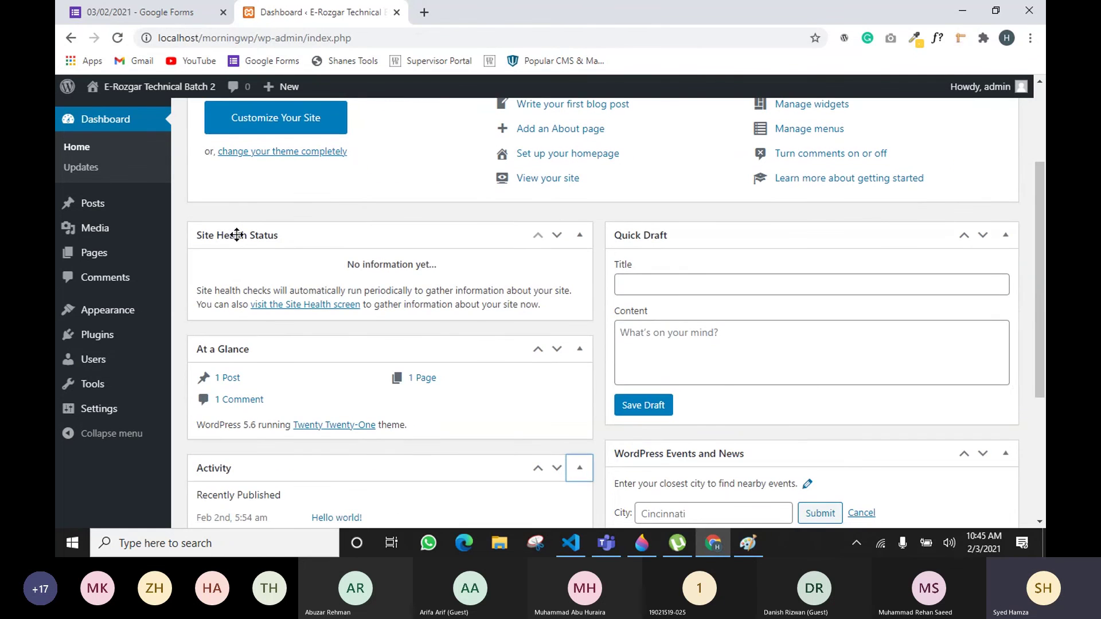
left_click_drag(236, 235, 242, 236)
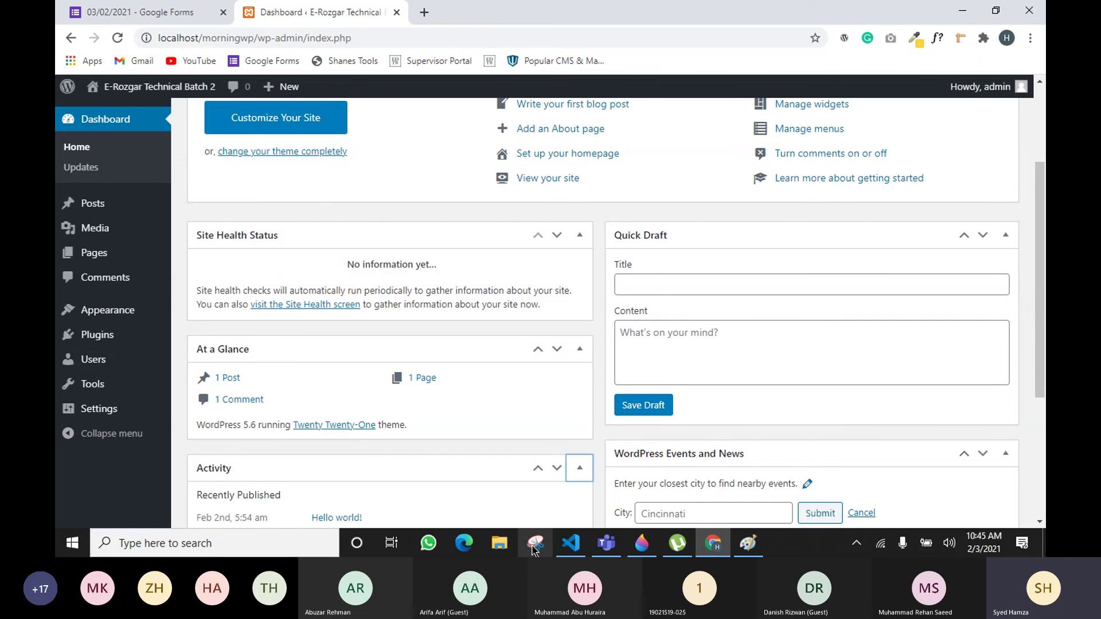
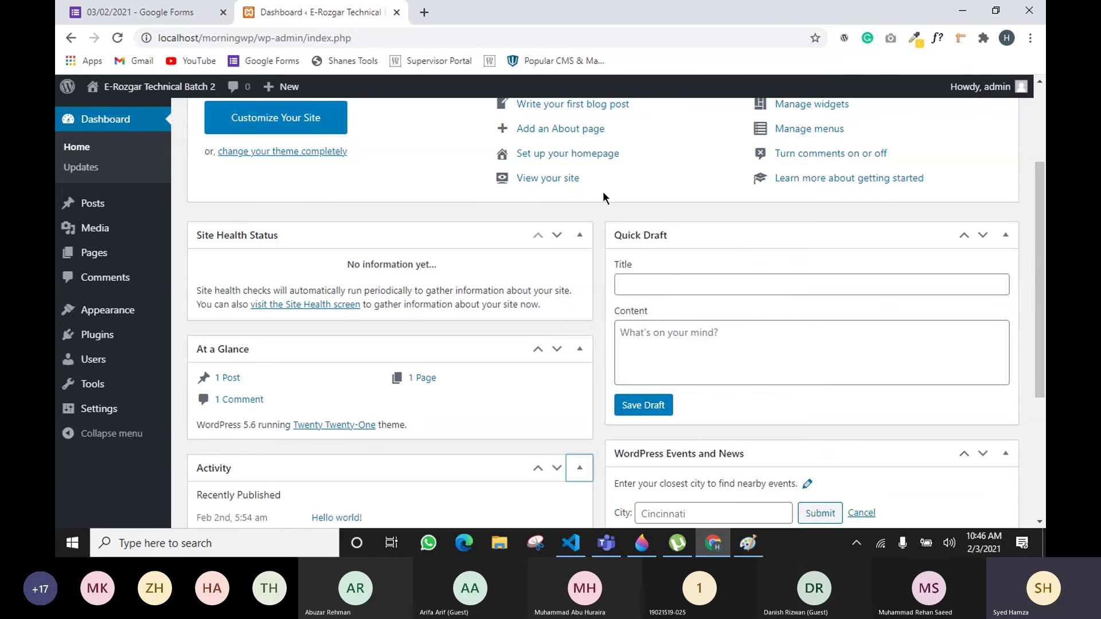
Step: Switch to the Teams meeting to check its participants list, and return to the WordPress dashboard
scroll(659, 269, "up", 3)
left_click(606, 542)
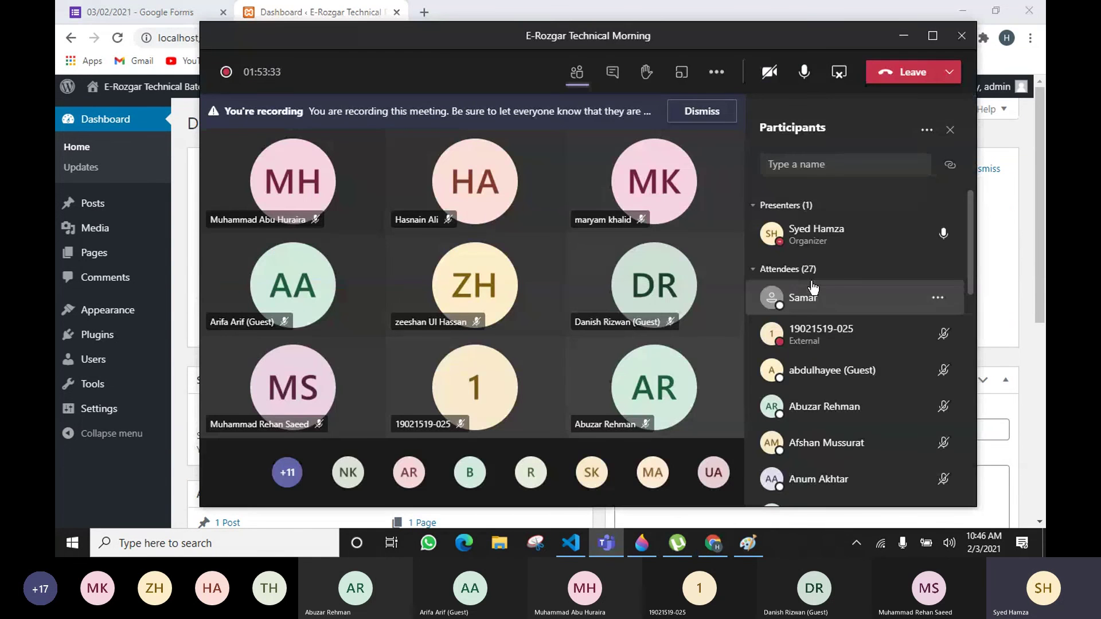
key("alt+Tab")
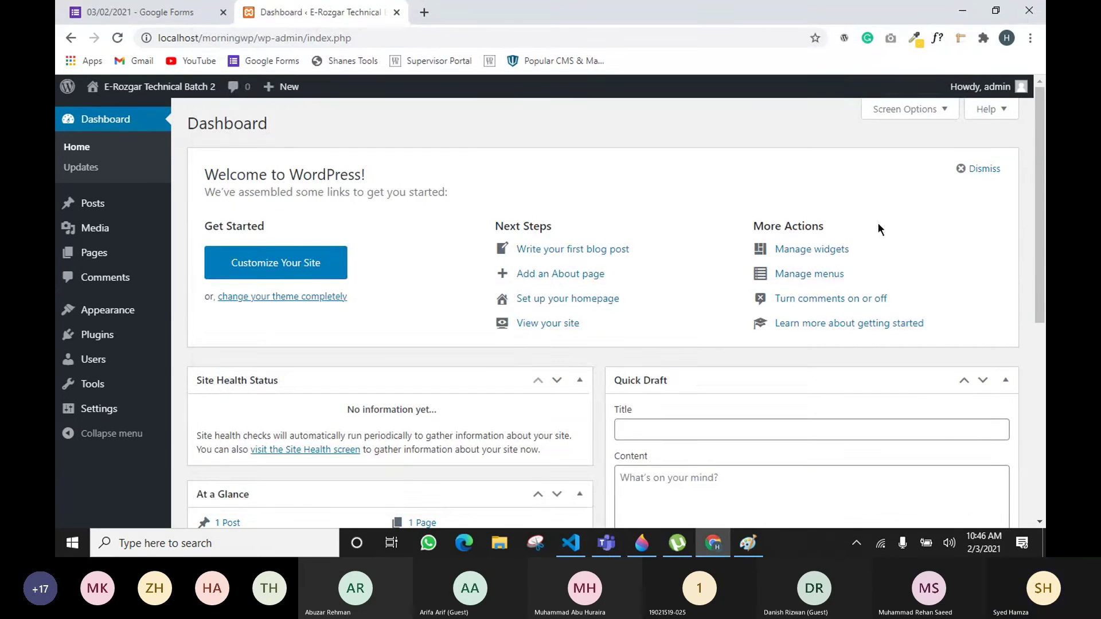
left_click(714, 427)
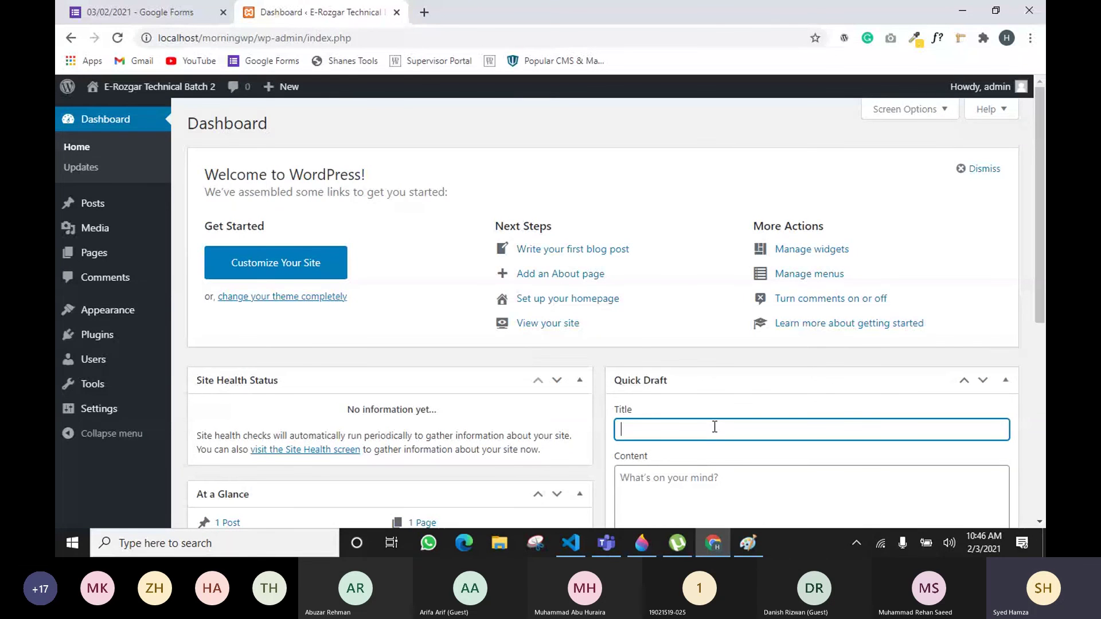
type("shabhid a")
key("BackSpace")
key("BackSpace")
key("BackSpace")
key("BackSpace")
key("BackSpace")
key("BackSpace")
type("hid afrida")
key("BackSpace")
key("BackSpace")
key("BackSpace")
key("BackSpace")
key("BackSpace")
key("BackSpace")
key("BackSpace")
key("BackSpace")
key("BackSpace")
key("BackSpace")
key("BackSpace")
key("BackSpace")
type("id")
Step: Save a quick draft titled "Bicycle theory" with the content "I'll write about bicycle theory."
type("B")
type("icyc")
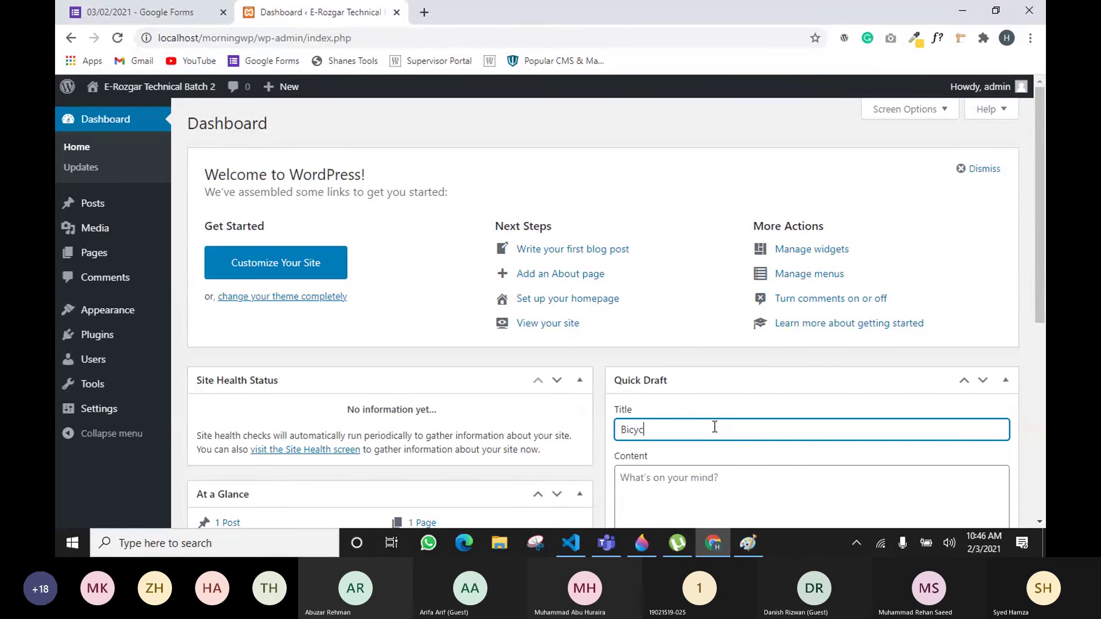
type("le theory")
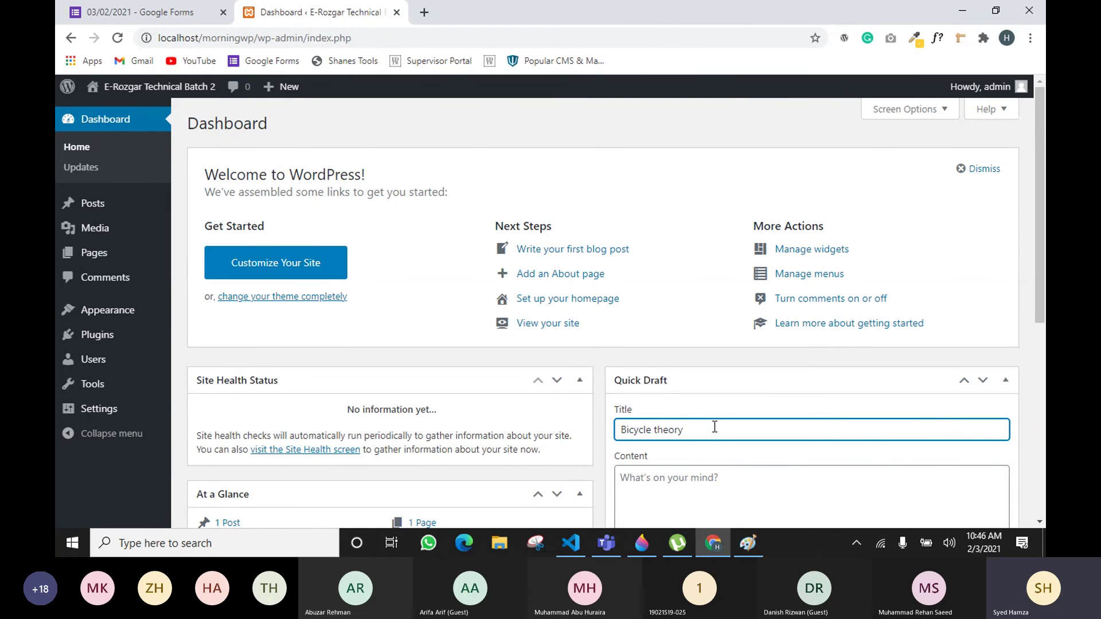
scroll(688, 407, "down", 4)
left_click(725, 263)
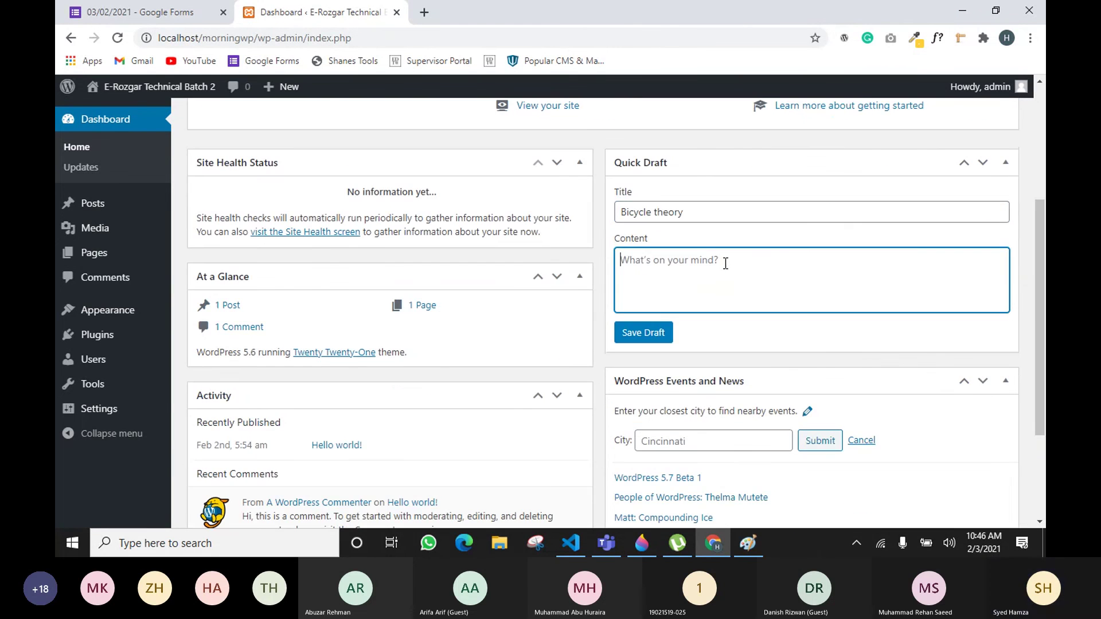
type("I")
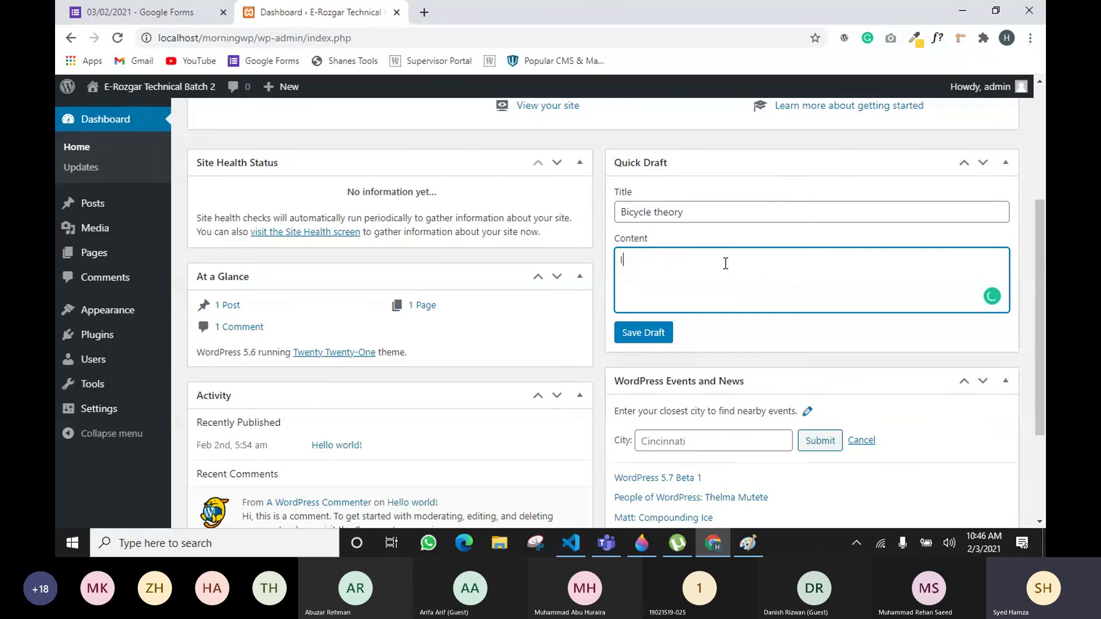
type("'ll write about bicycle the")
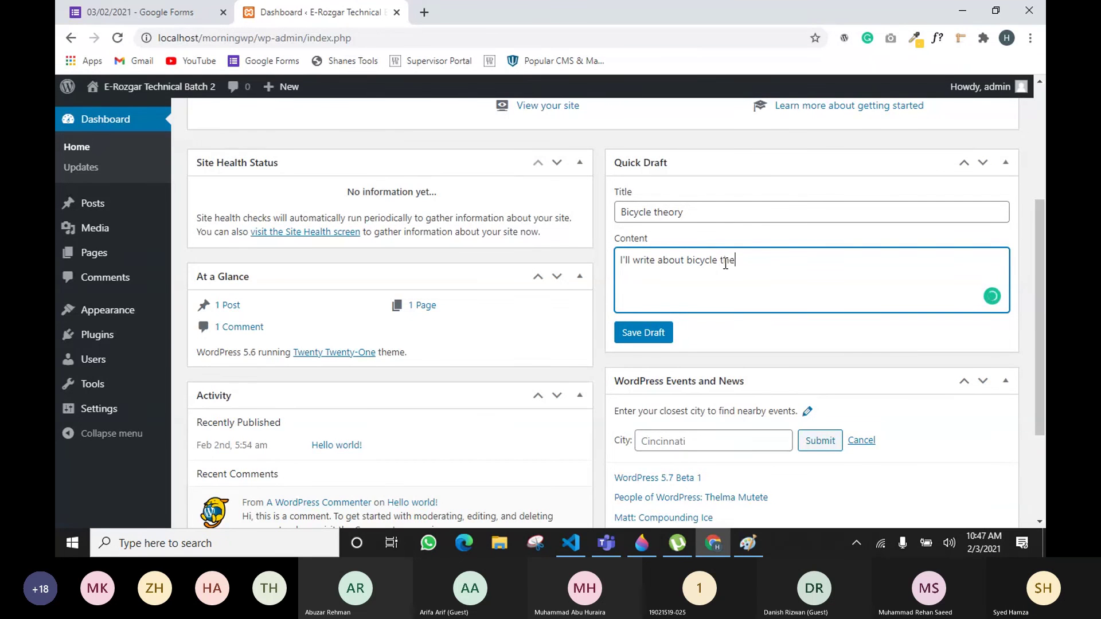
type("ory.")
left_click(638, 335)
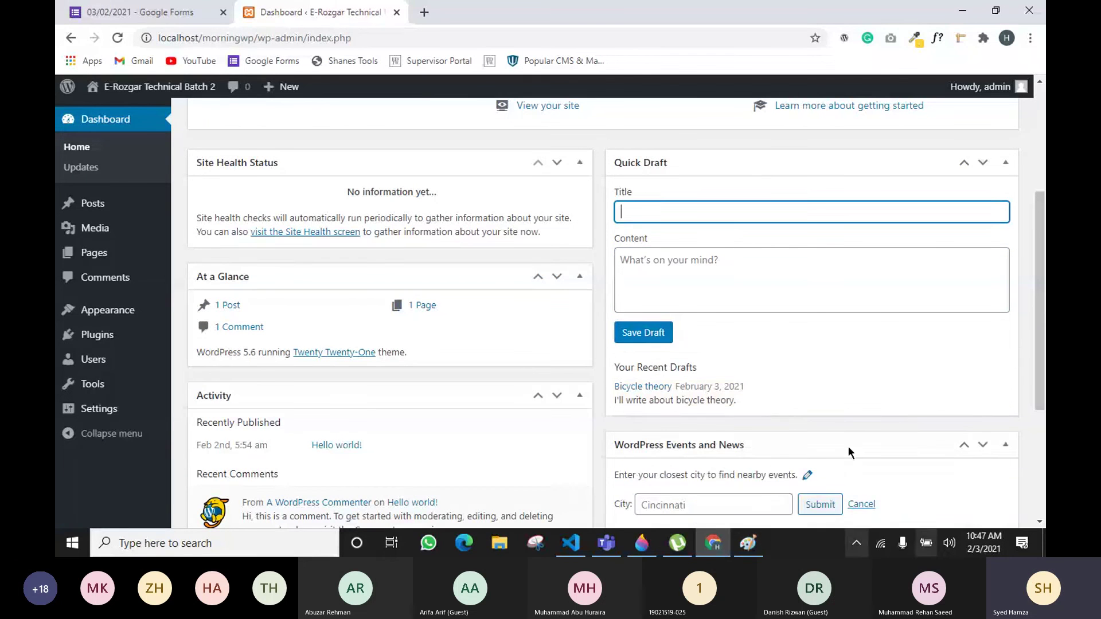
Step: Review the Quick Draft box and its Your Recent Drafts list
scroll(775, 405, "up", 3)
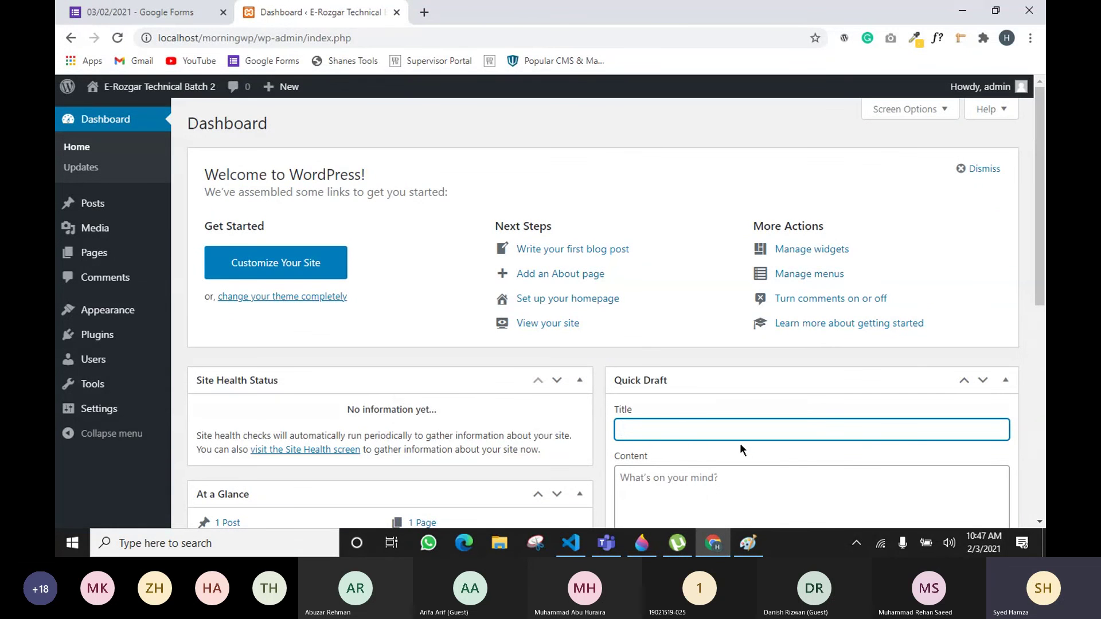
scroll(670, 419, "down", 3)
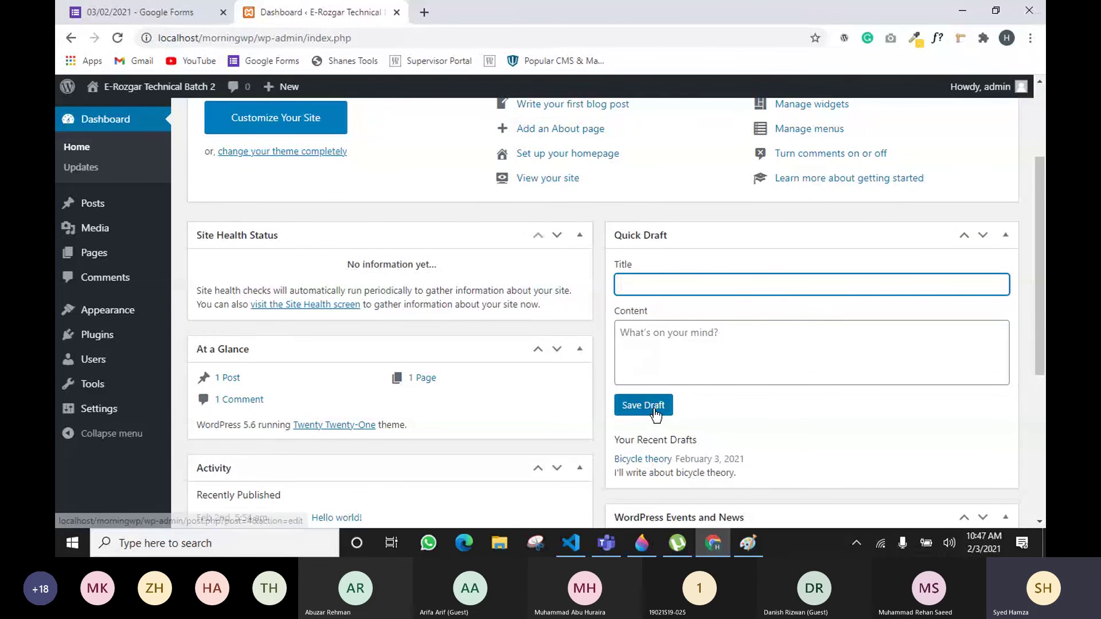
double_click(682, 439)
left_click(810, 447)
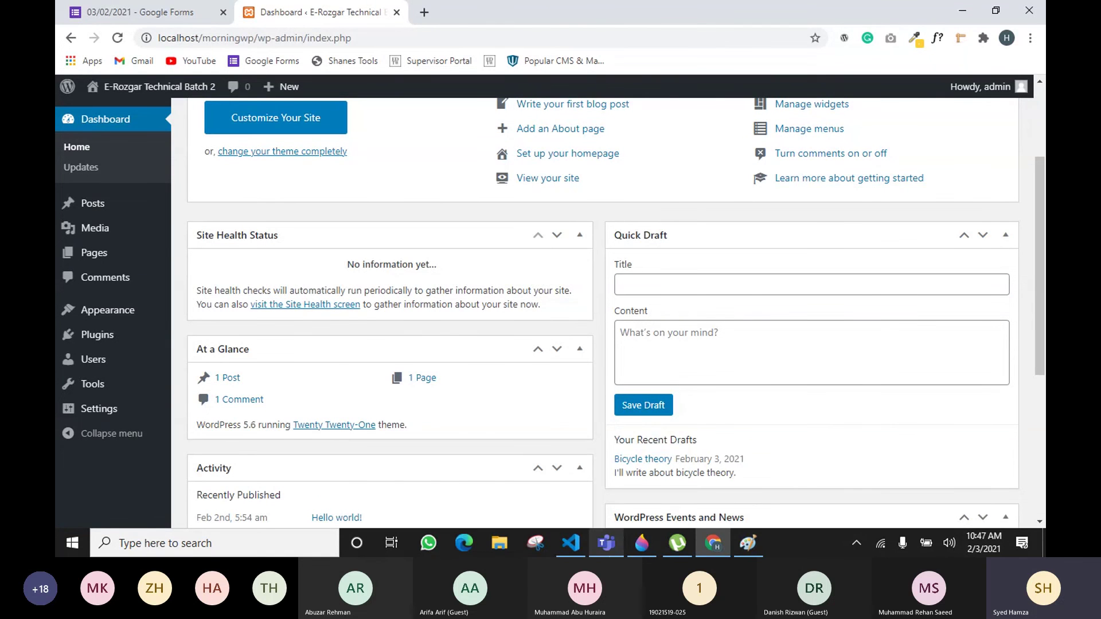
Step: Check the Teams meeting window again and return to the dashboard's Quick Draft box
left_click(618, 537)
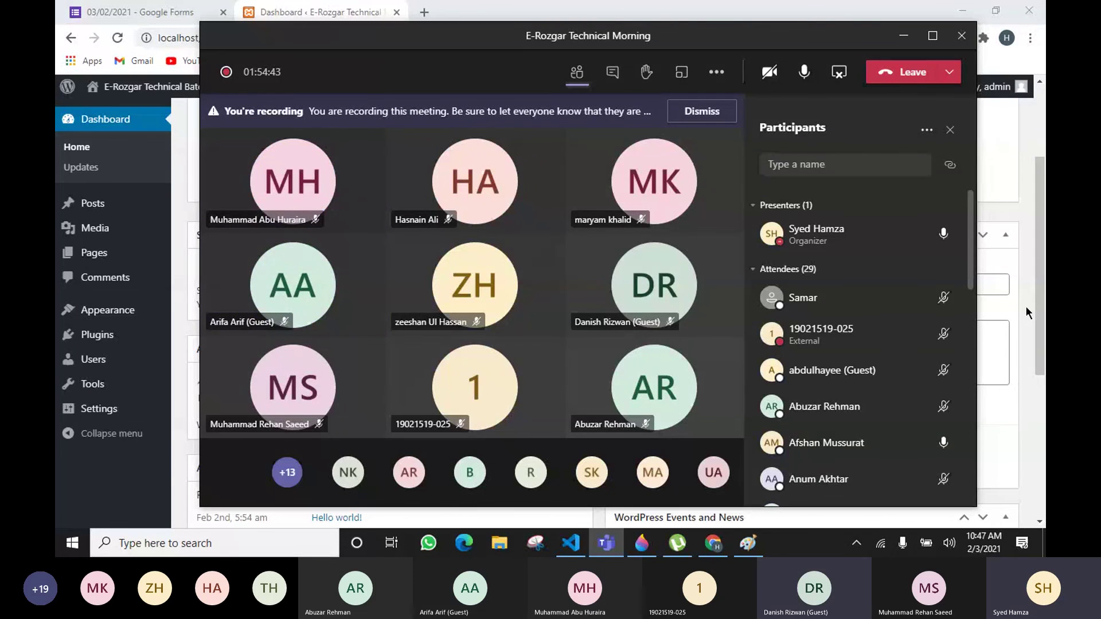
left_click(1042, 252)
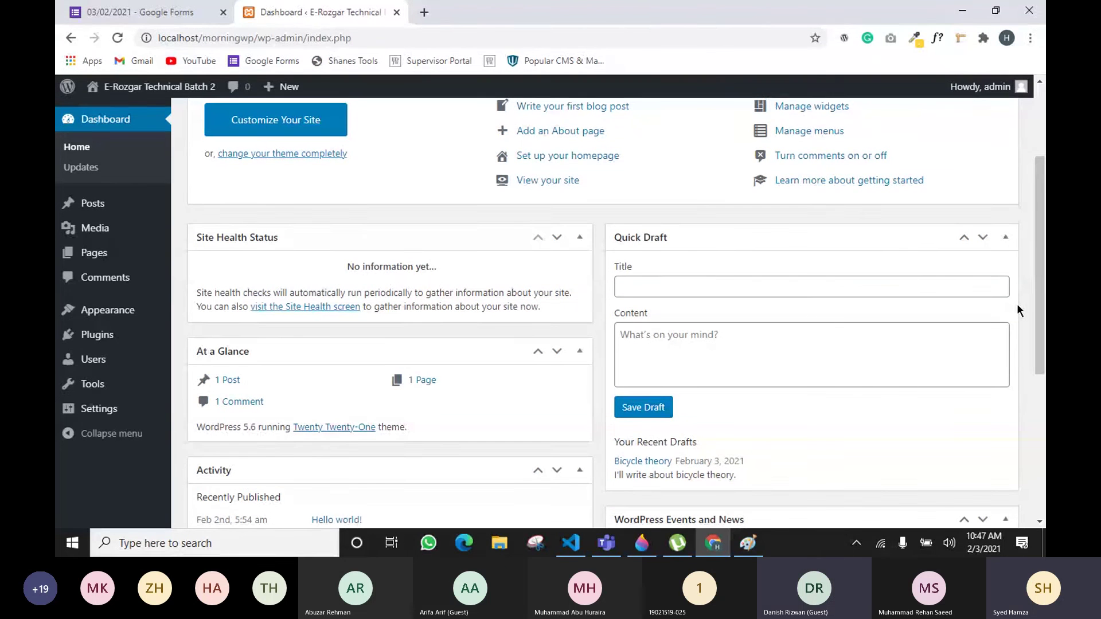
left_click_drag(1039, 284, 1039, 268)
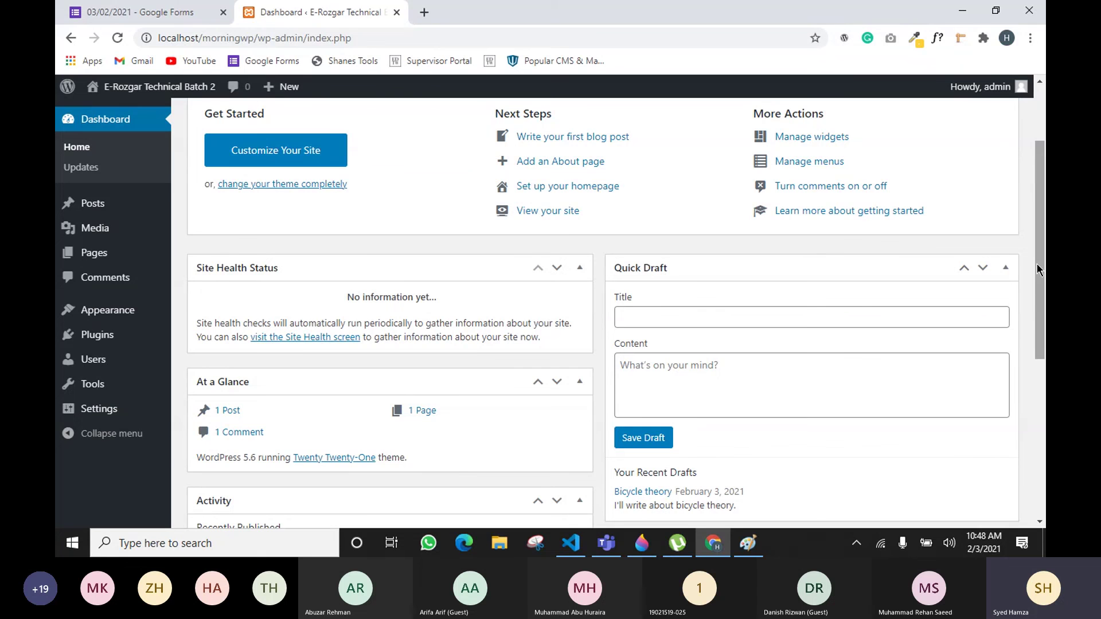
Step: Open the Posts list in a new tab, check the status of the Bicycle theory post and close that tab
mouse_move(57, 256)
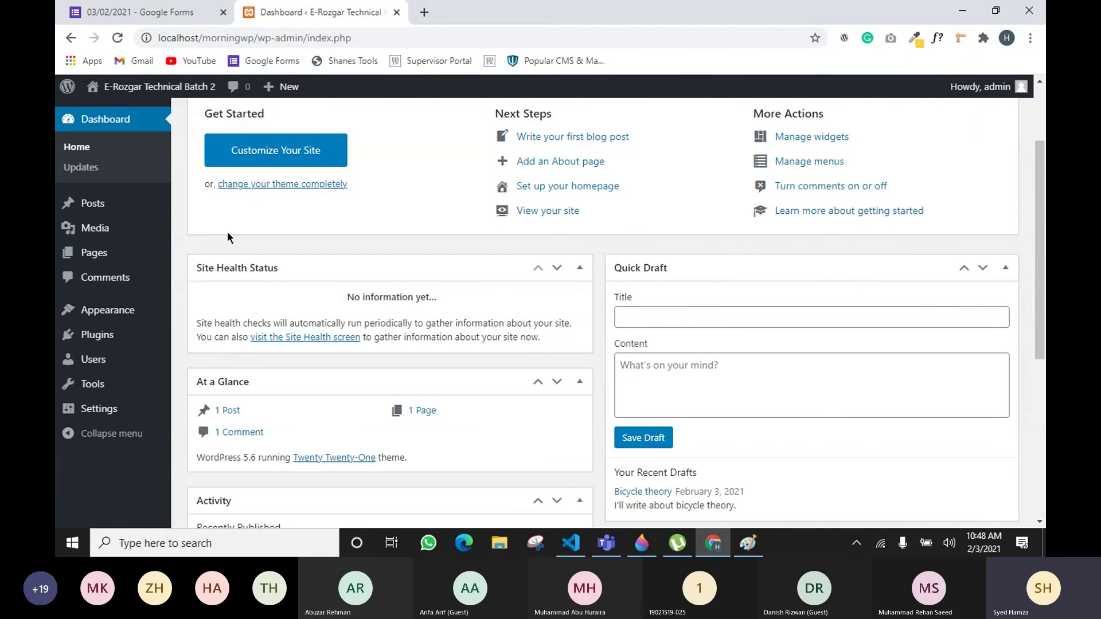
right_click(170, 205)
left_click(195, 215)
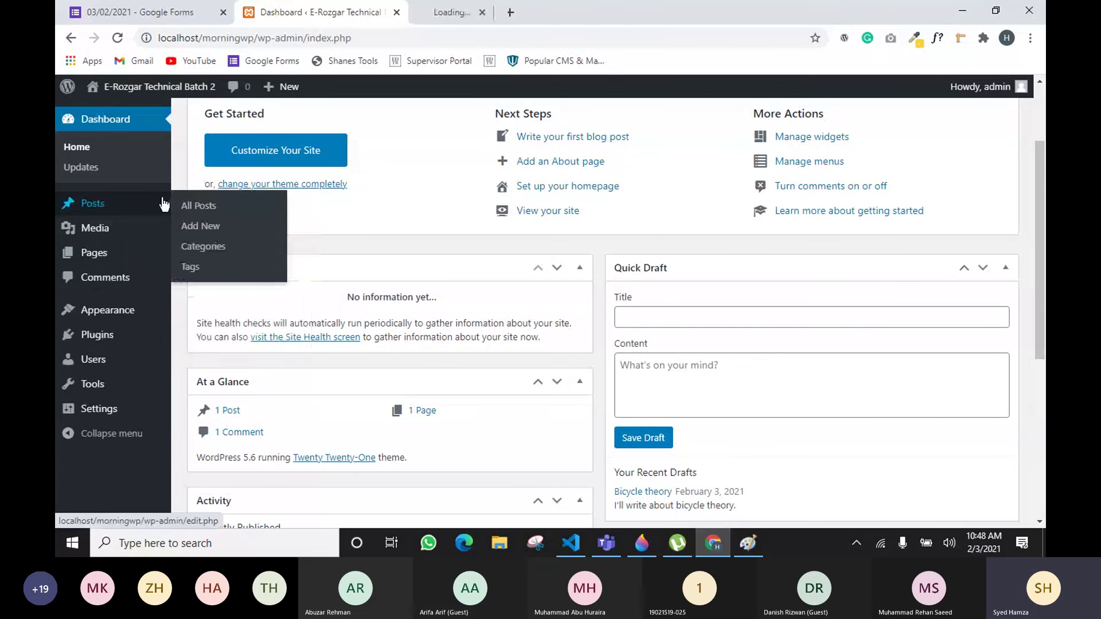
left_click(456, 12)
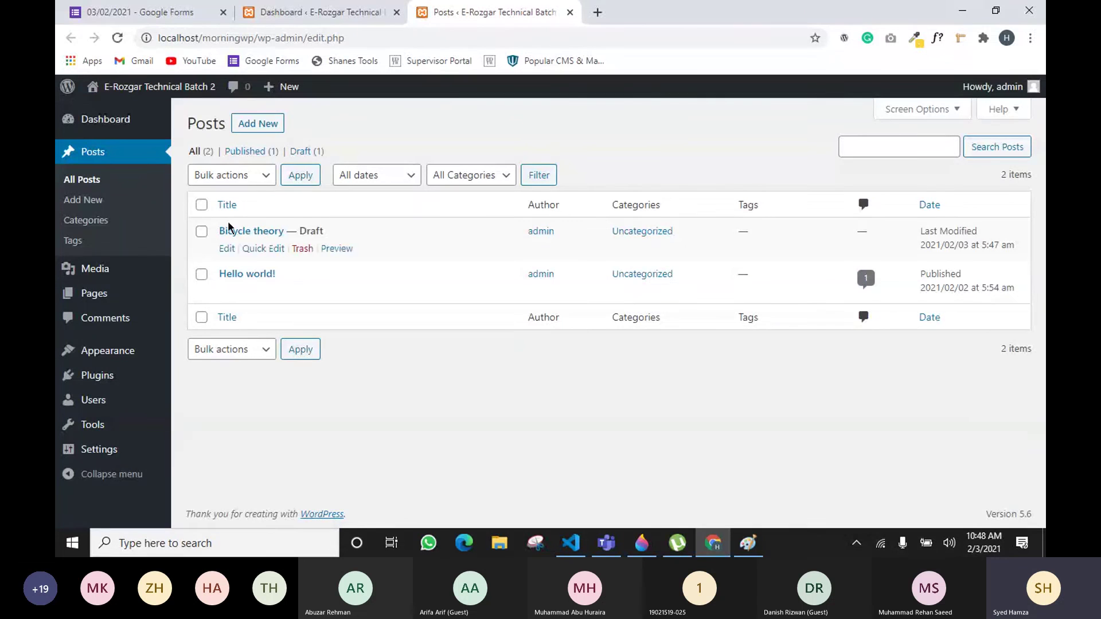
double_click(303, 231)
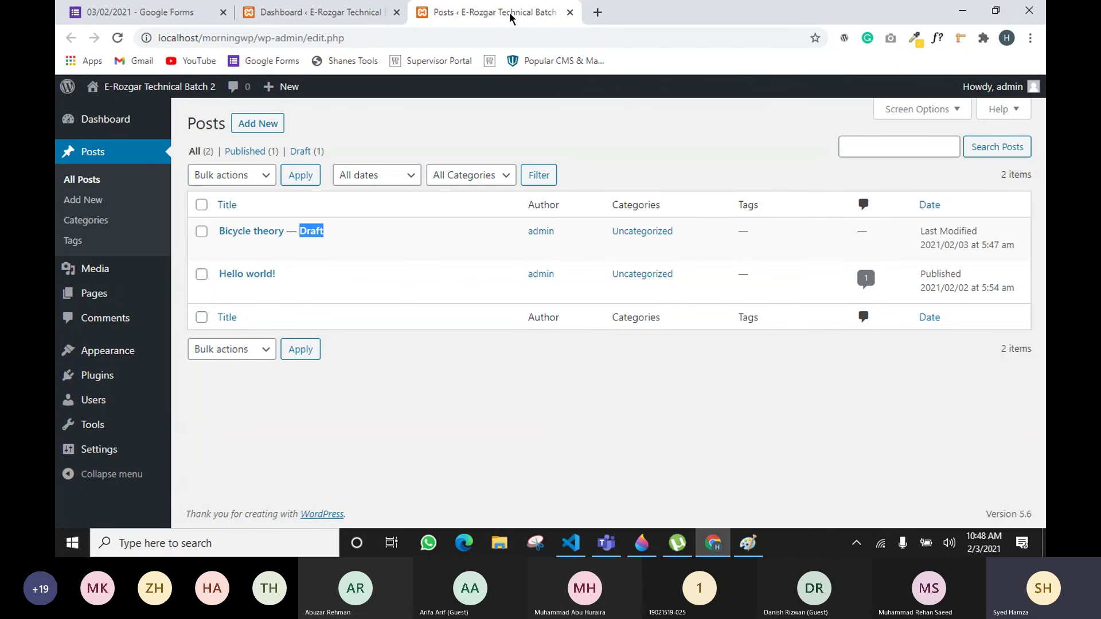
left_click(569, 12)
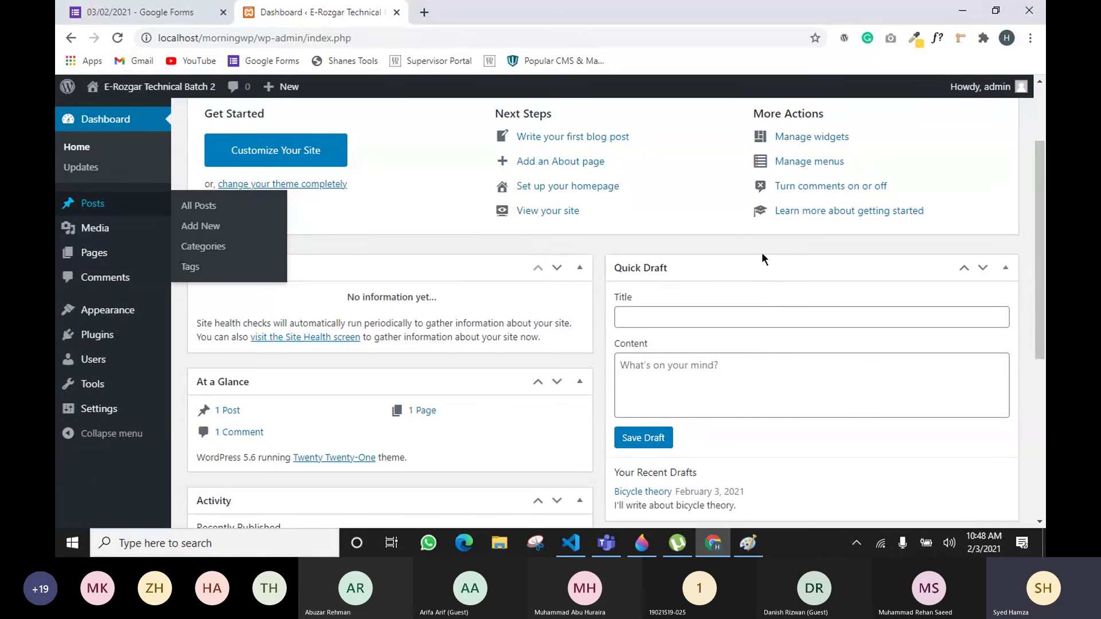
Step: Open the Visit Site link in a new tab and examine which posts the front end shows
mouse_move(129, 92)
right_click(145, 114)
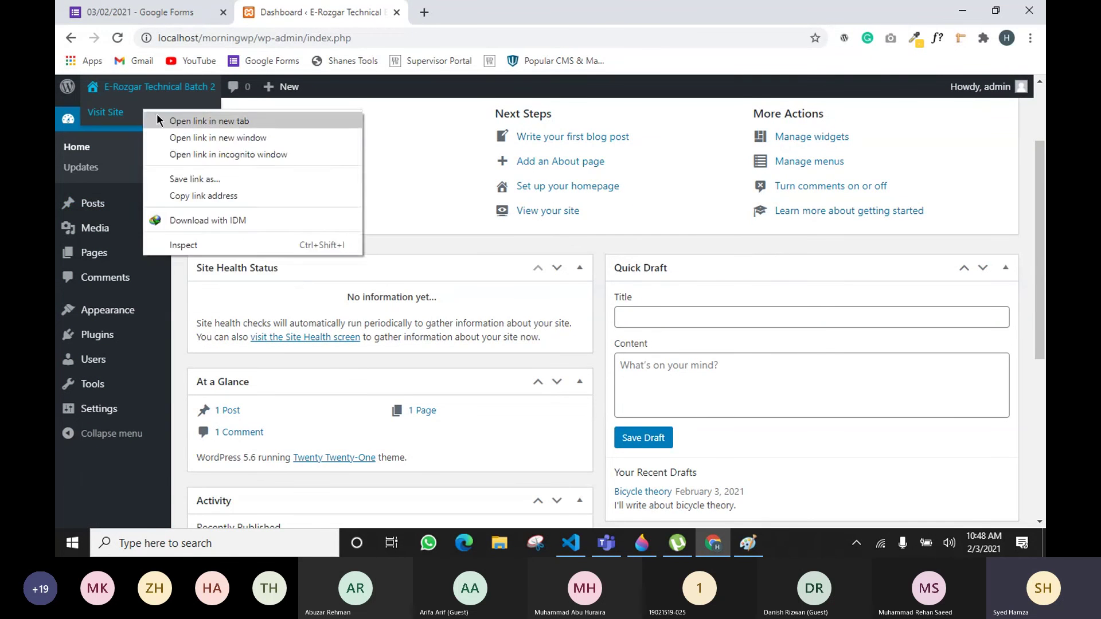
left_click(172, 119)
left_click(487, 12)
scroll(471, 230, "down", 5)
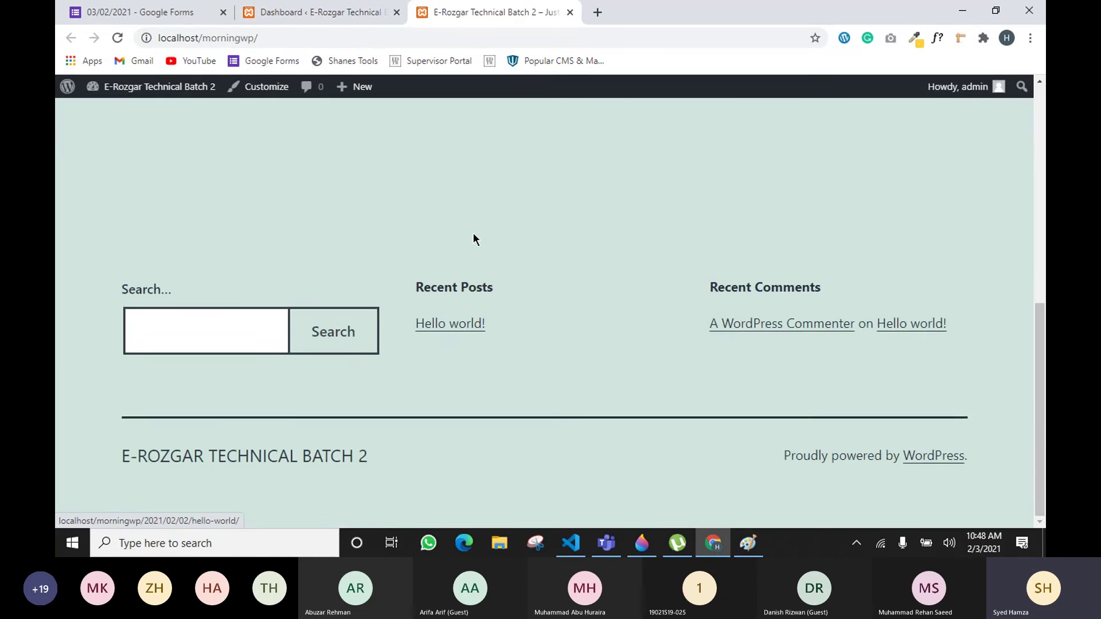
scroll(482, 234, "up", 5)
scroll(447, 218, "down", 4)
scroll(367, 188, "up", 4)
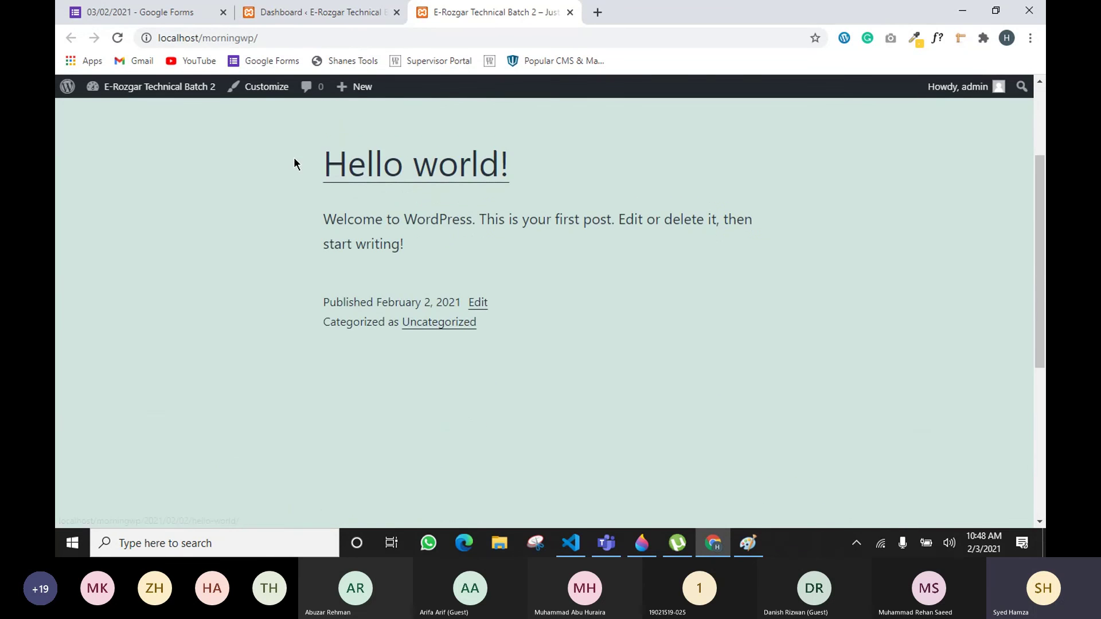
left_click_drag(295, 164, 589, 369)
Step: Return to the dashboard and collapse the Site Health Status and Quick Draft boxes
left_click(322, 8)
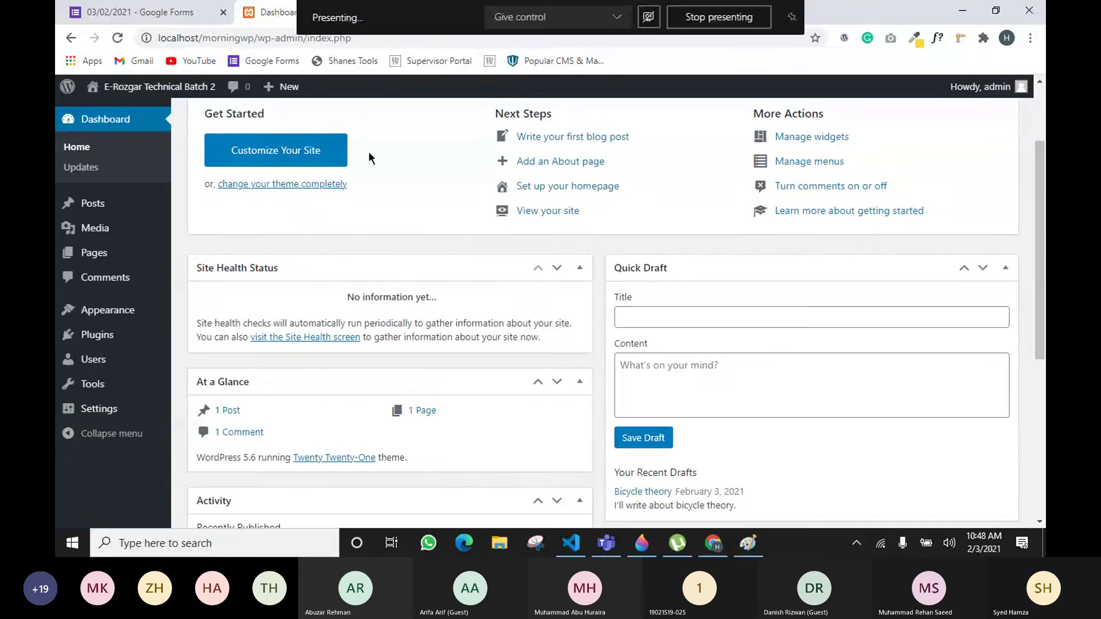
scroll(425, 258, "up", 2)
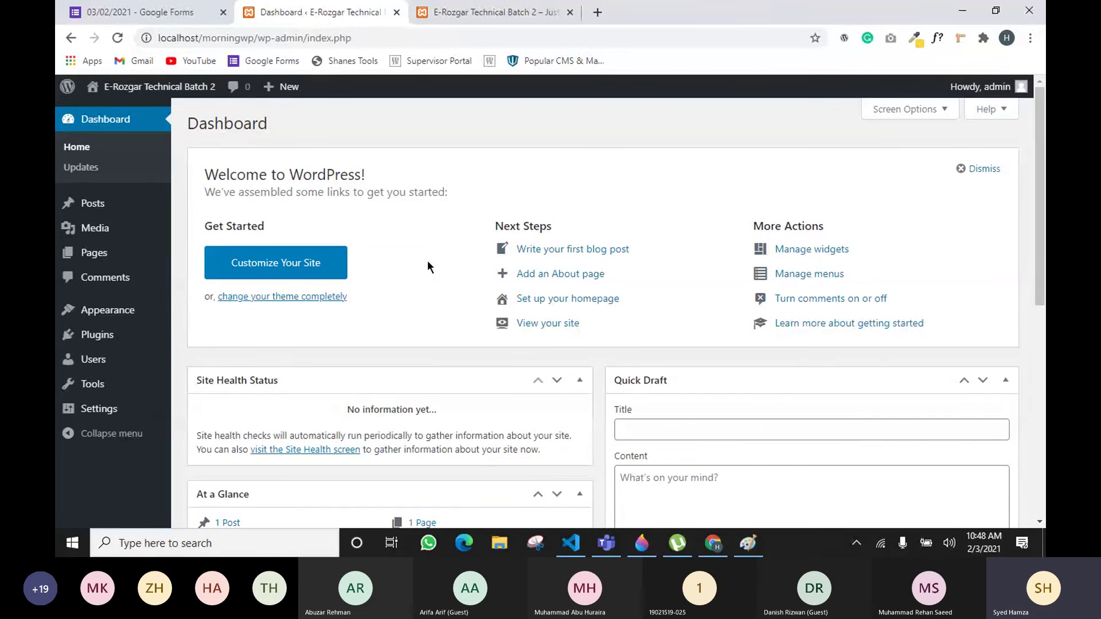
scroll(573, 304, "down", 2)
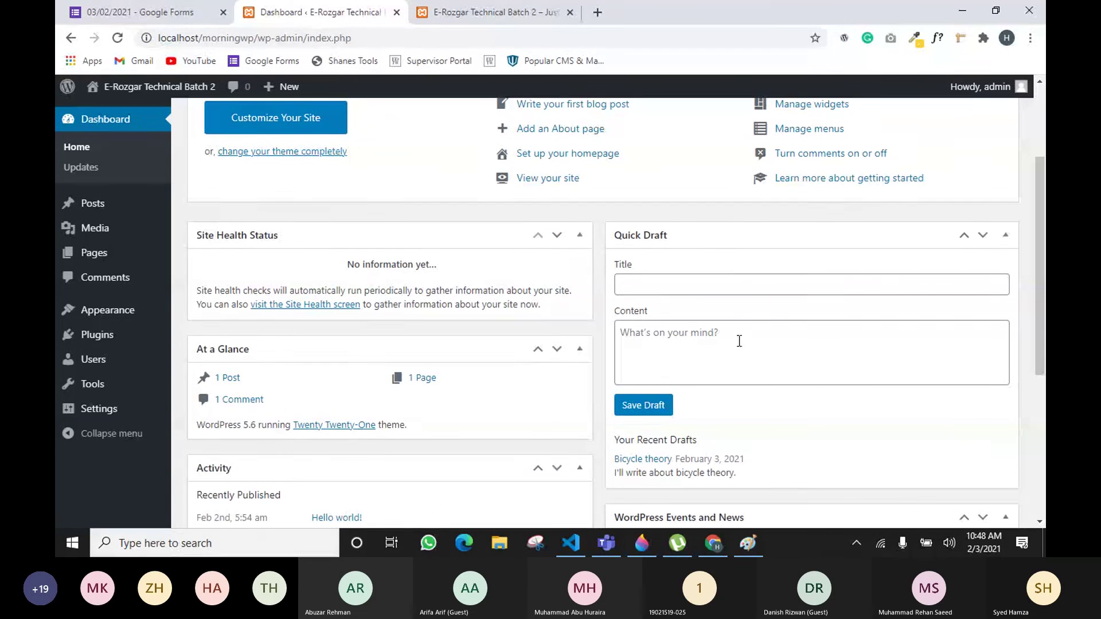
left_click(580, 236)
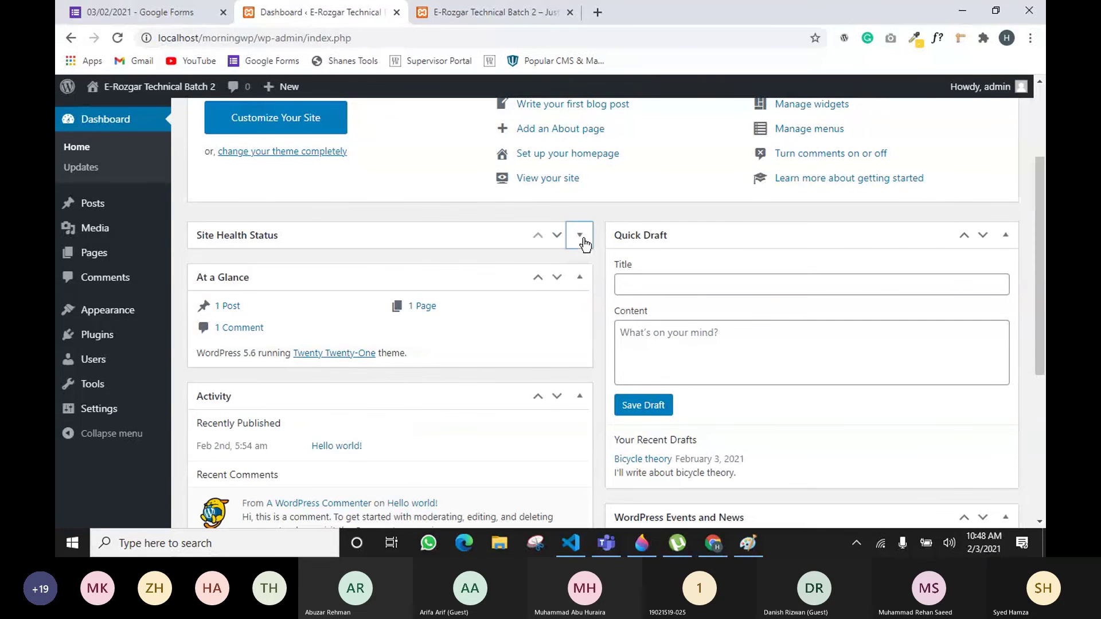
left_click(1004, 236)
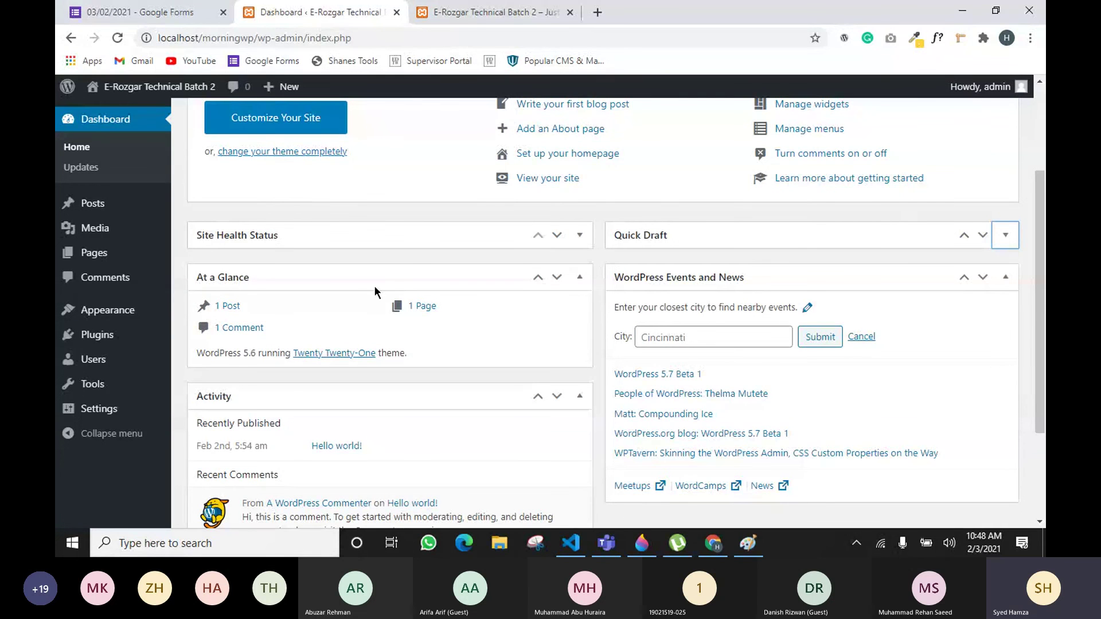
Step: Compare the At a Glance box with the front end's Recent Comments, Recent Posts and the Hello world! post
scroll(313, 302, "down", 1)
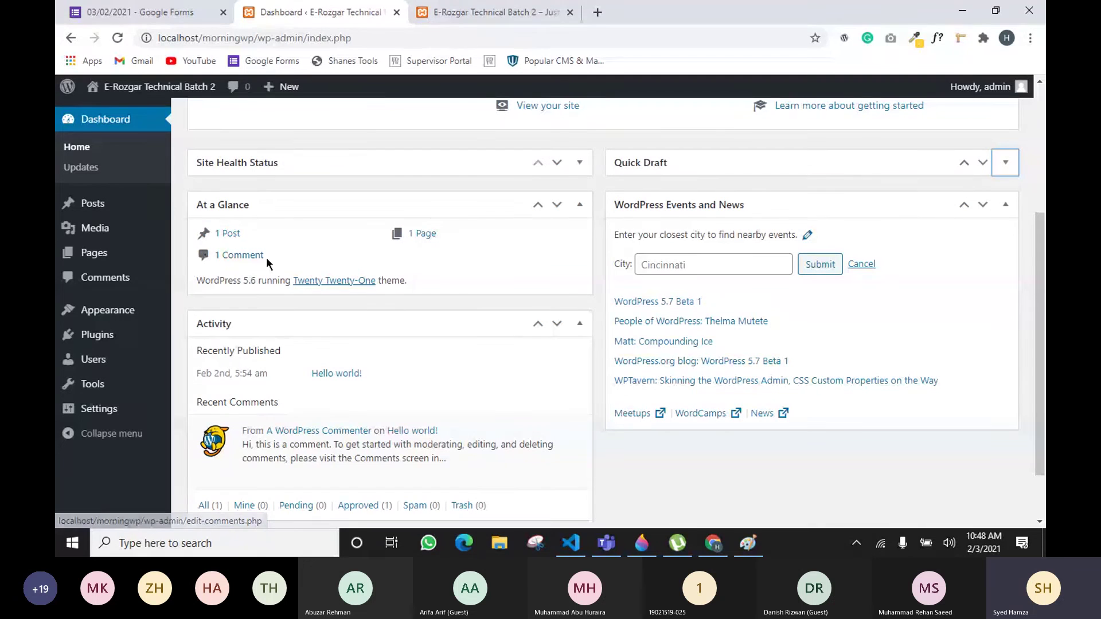
mouse_move(114, 226)
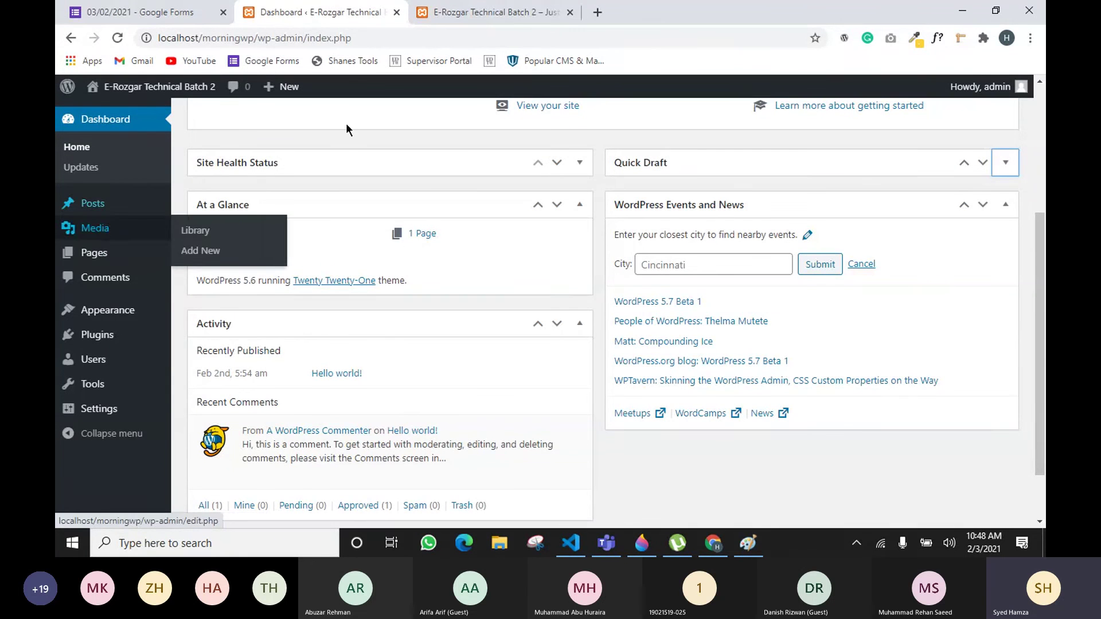
left_click(491, 12)
scroll(507, 263, "down", 10)
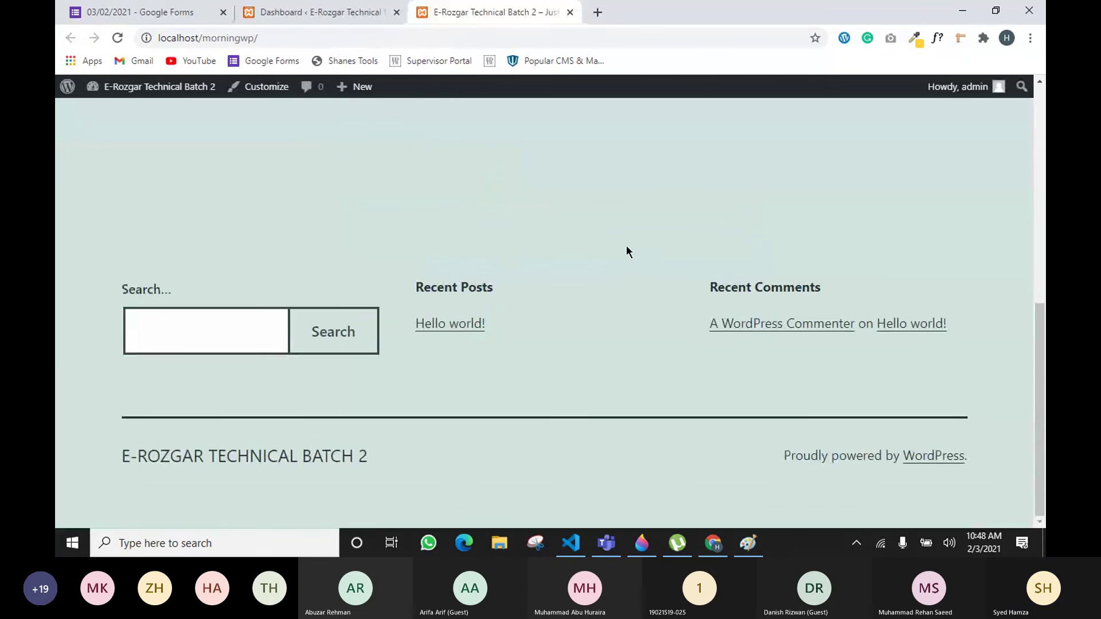
left_click_drag(694, 319, 949, 323)
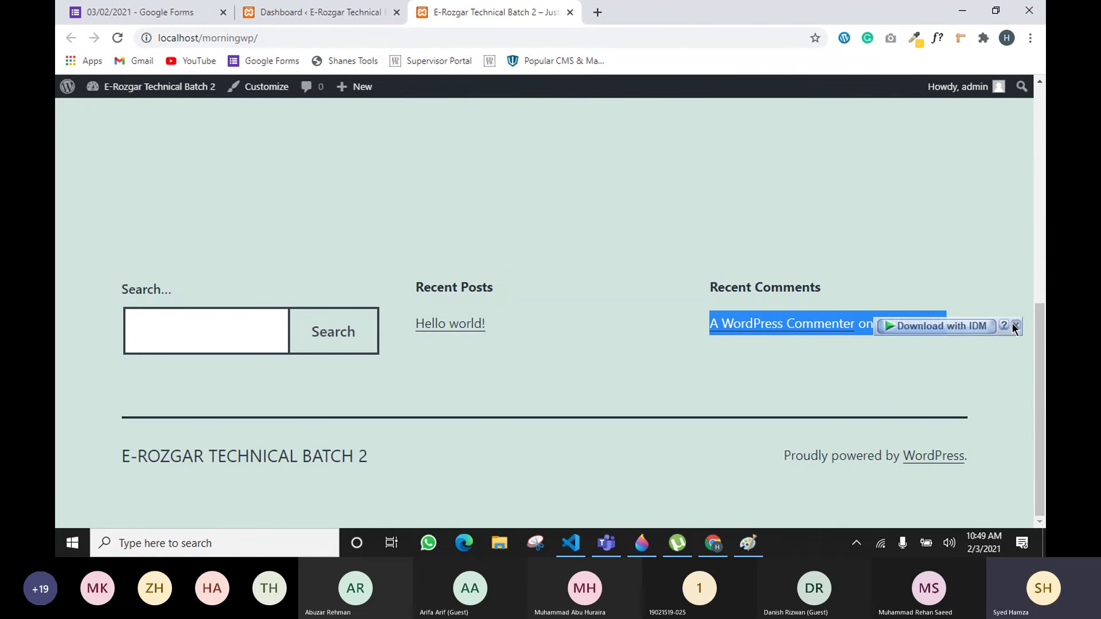
left_click(1014, 326)
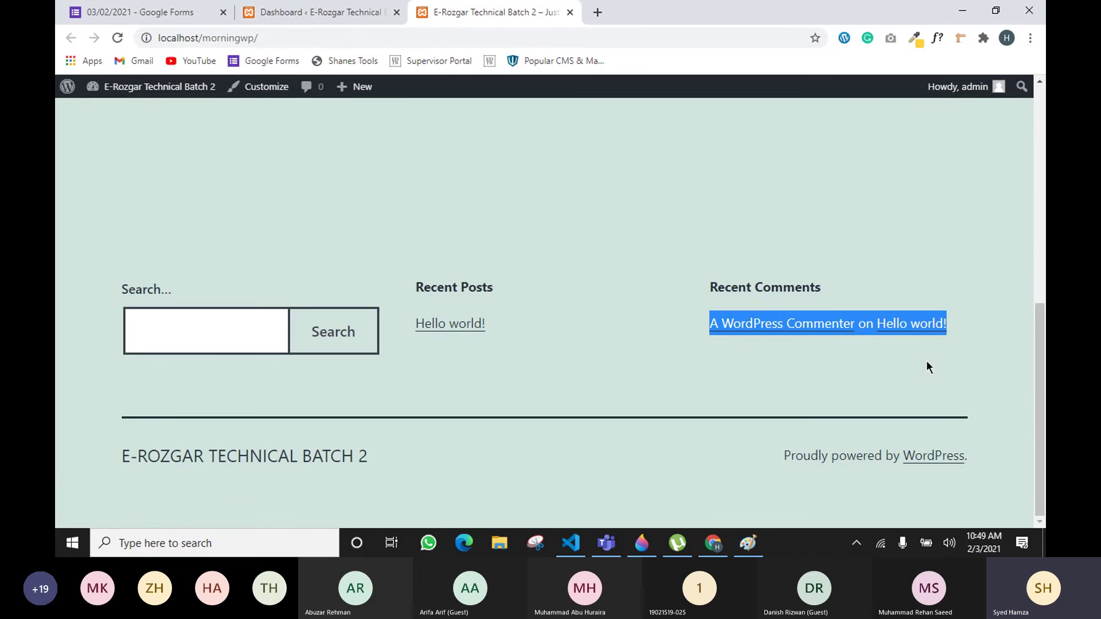
left_click(450, 324)
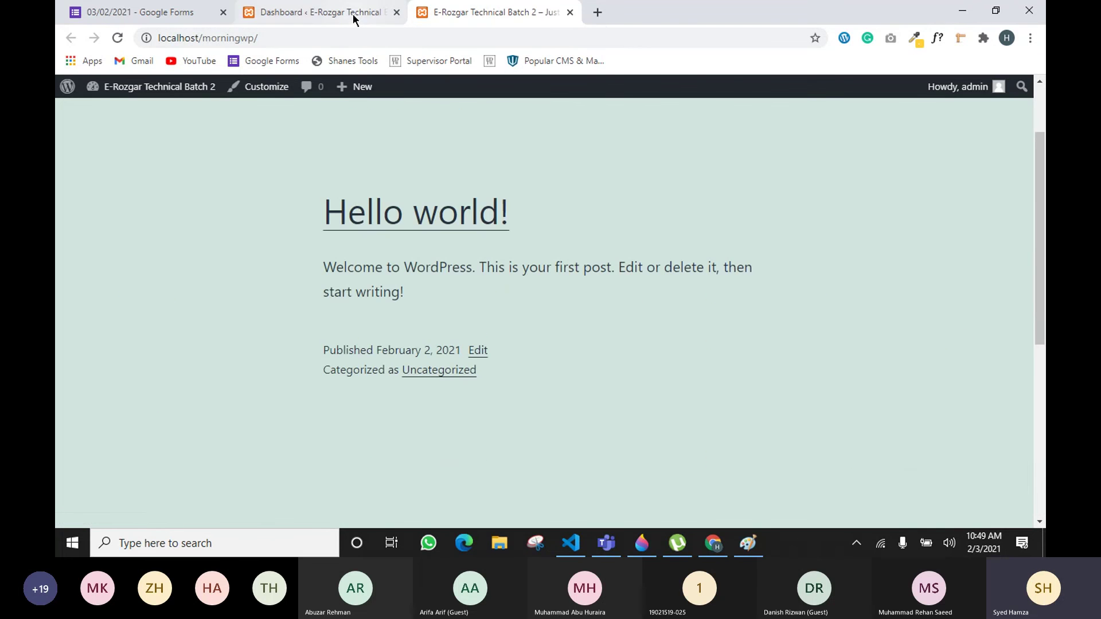
Step: Return to the dashboard, check the WordPress version and active theme in the At a Glance box and collapse that box
left_click(352, 13)
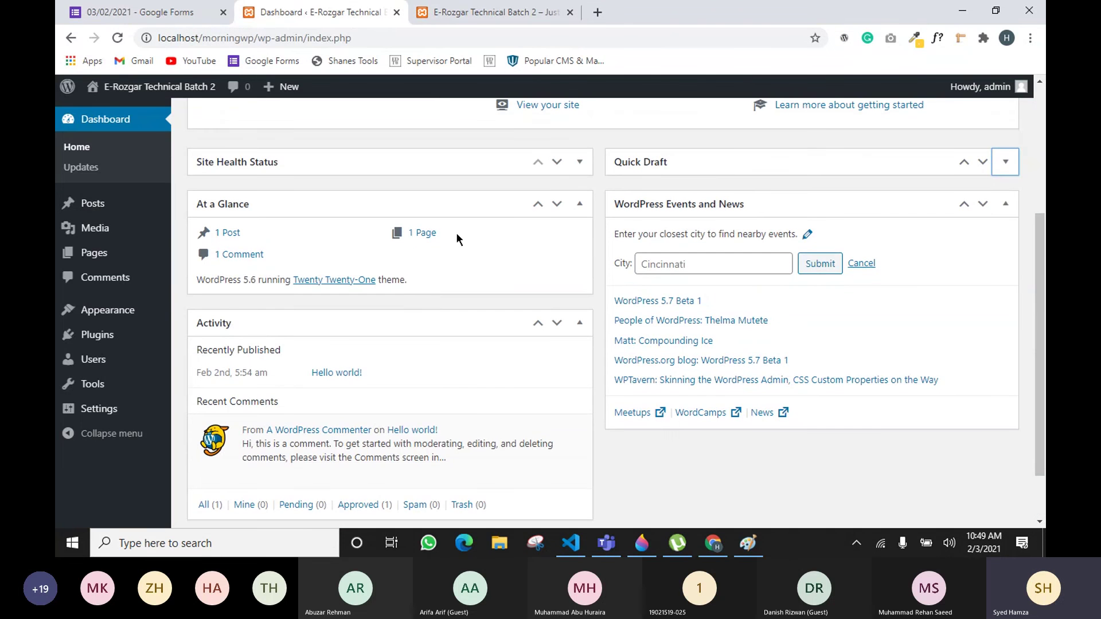
scroll(298, 259, "down", 2)
scroll(277, 239, "up", 2)
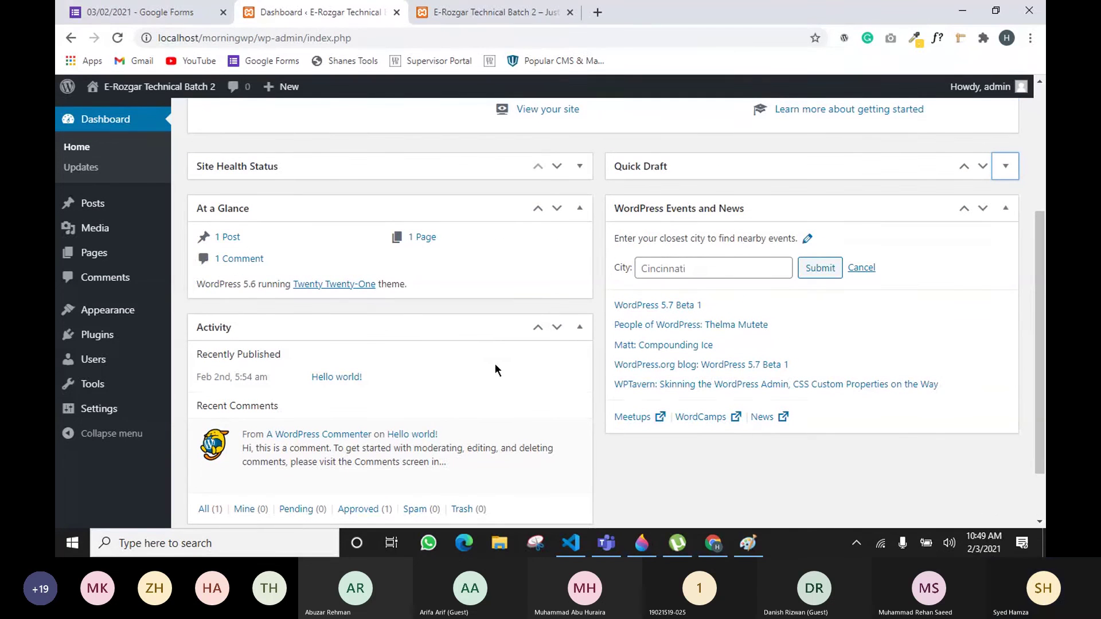
left_click_drag(196, 284, 252, 291)
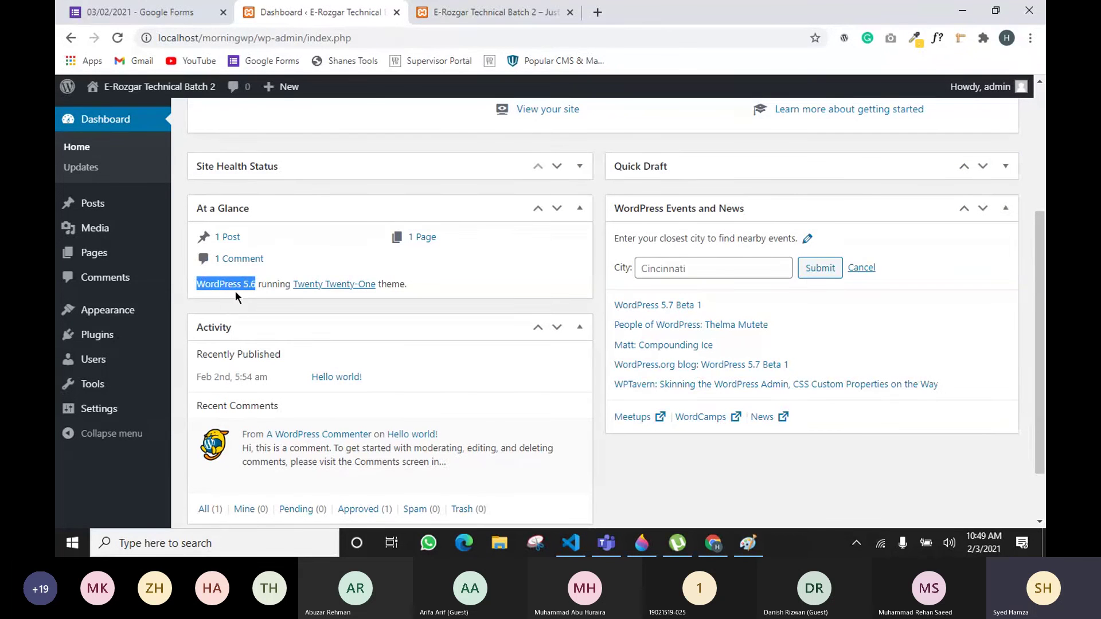
left_click(266, 286)
left_click_drag(266, 285, 427, 288)
left_click(432, 288)
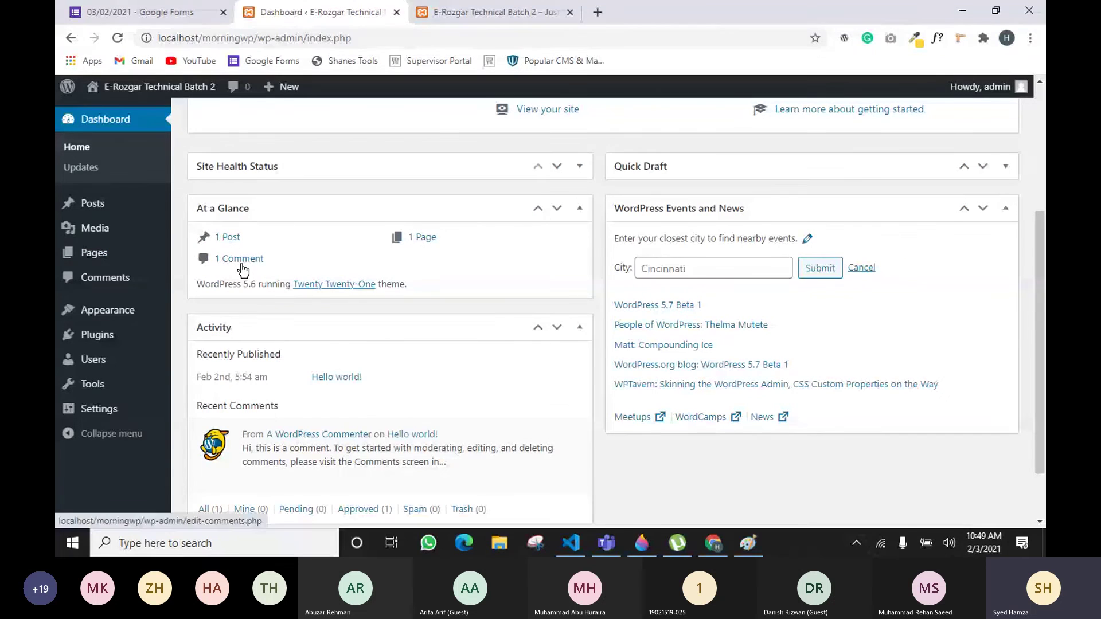
left_click_drag(243, 284, 250, 285)
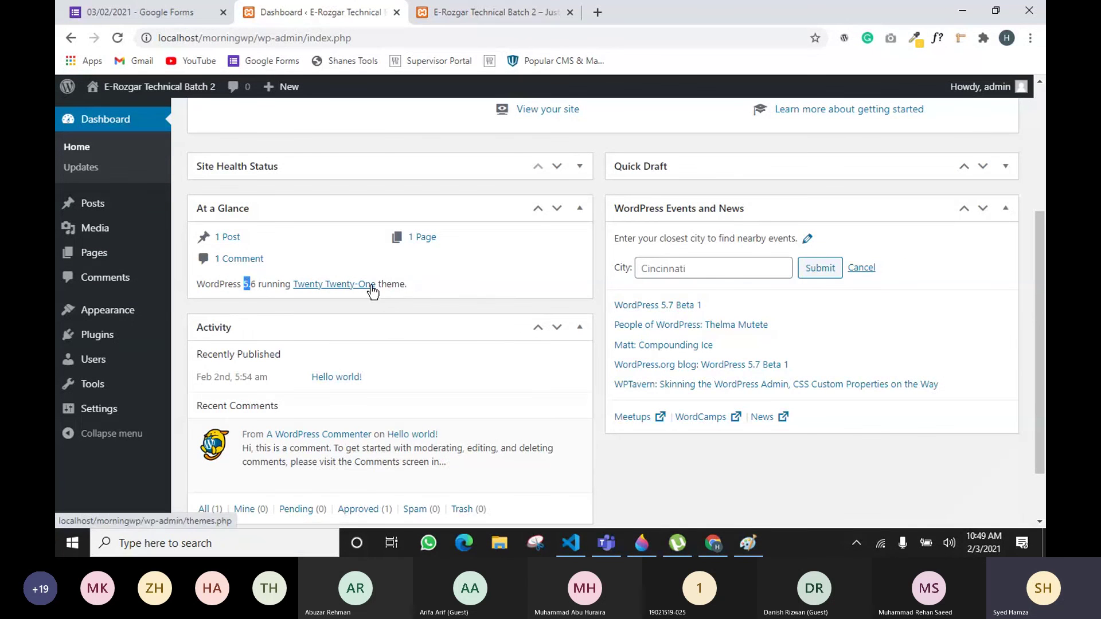
left_click(421, 289)
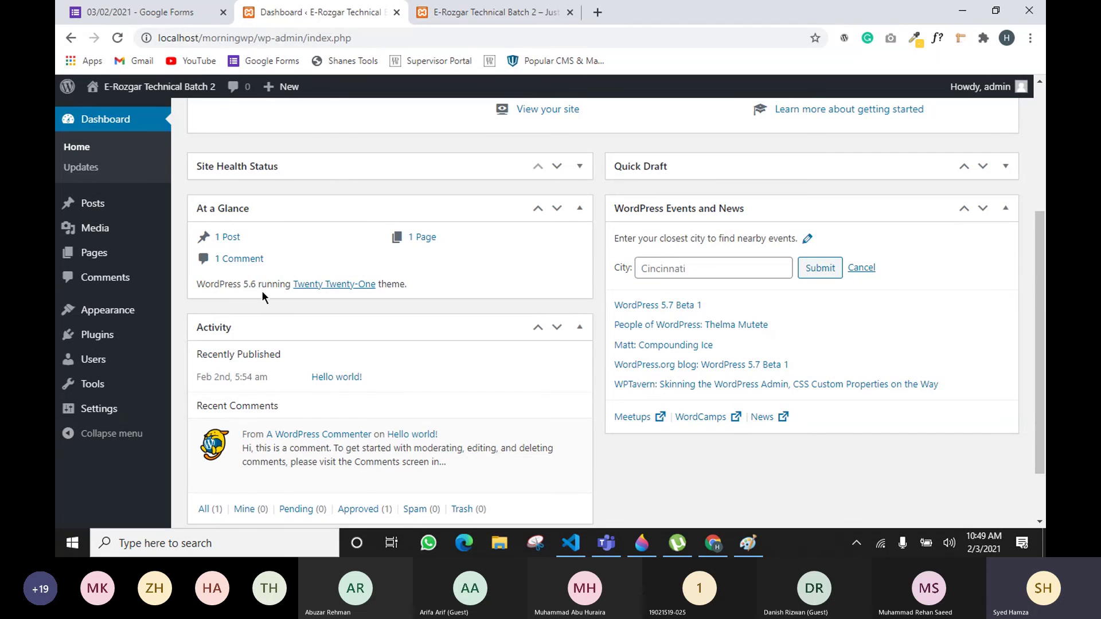
left_click_drag(259, 286, 243, 285)
left_click(579, 209)
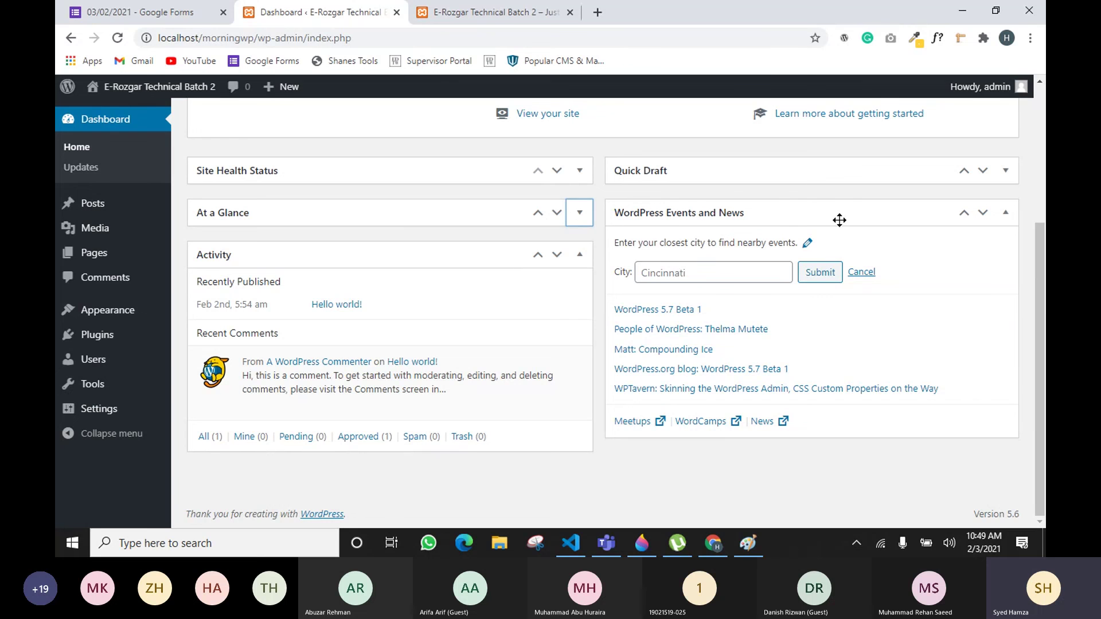
left_click(699, 270)
type("s")
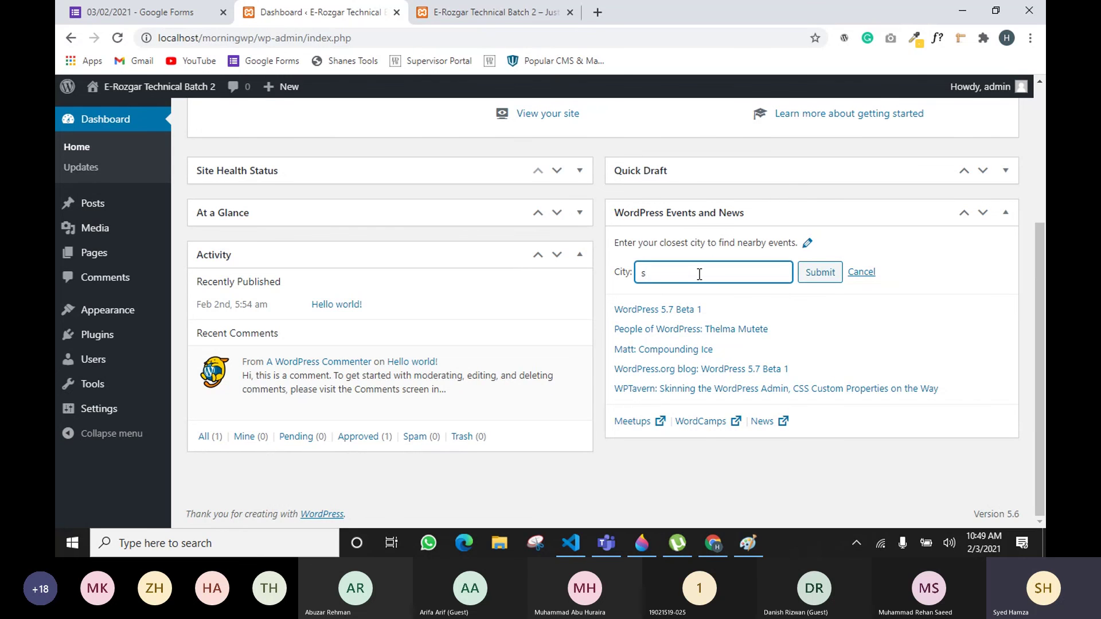
key("BackSpace")
Step: Open the WordPress 5.7 Beta 1 news item in a new tab, skim the article and return to the dashboard
right_click(669, 313)
left_click(685, 318)
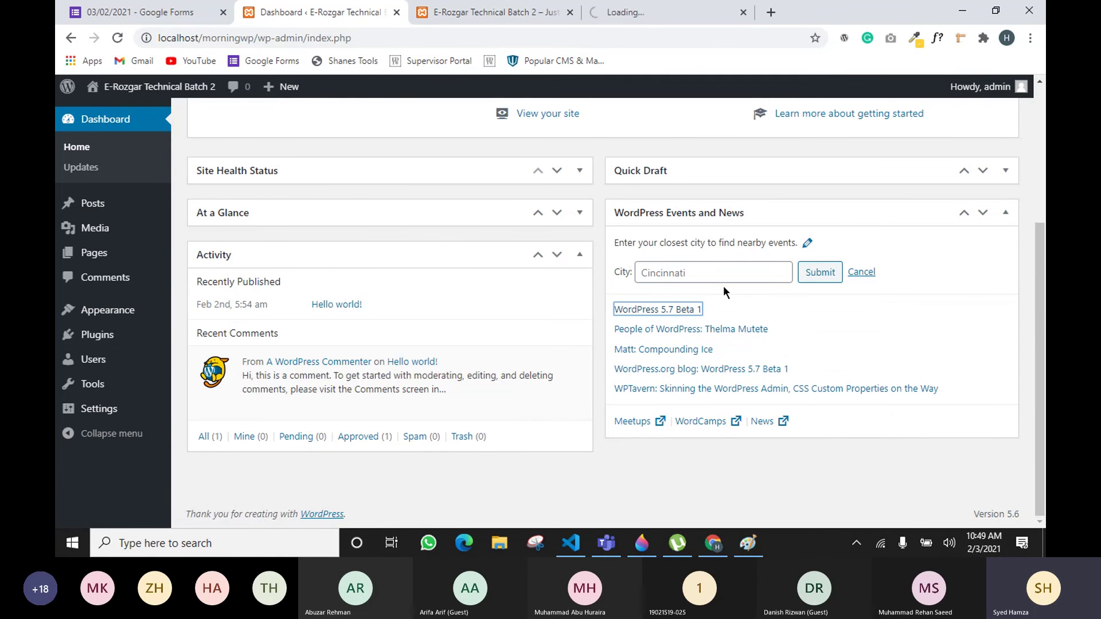
left_click(653, 13)
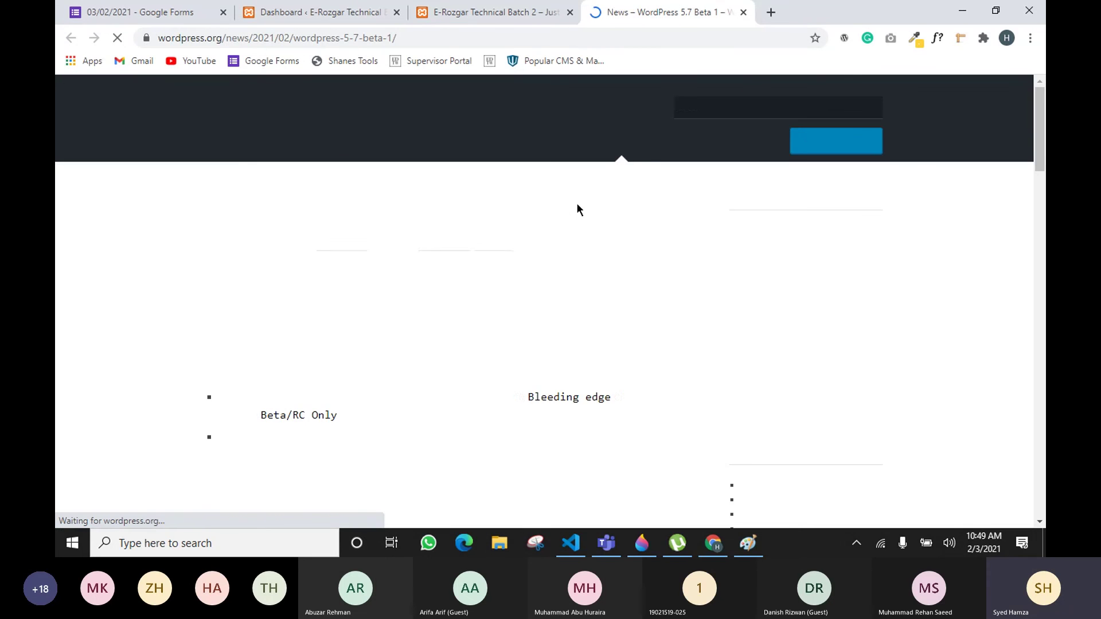
scroll(576, 205, "down", 20)
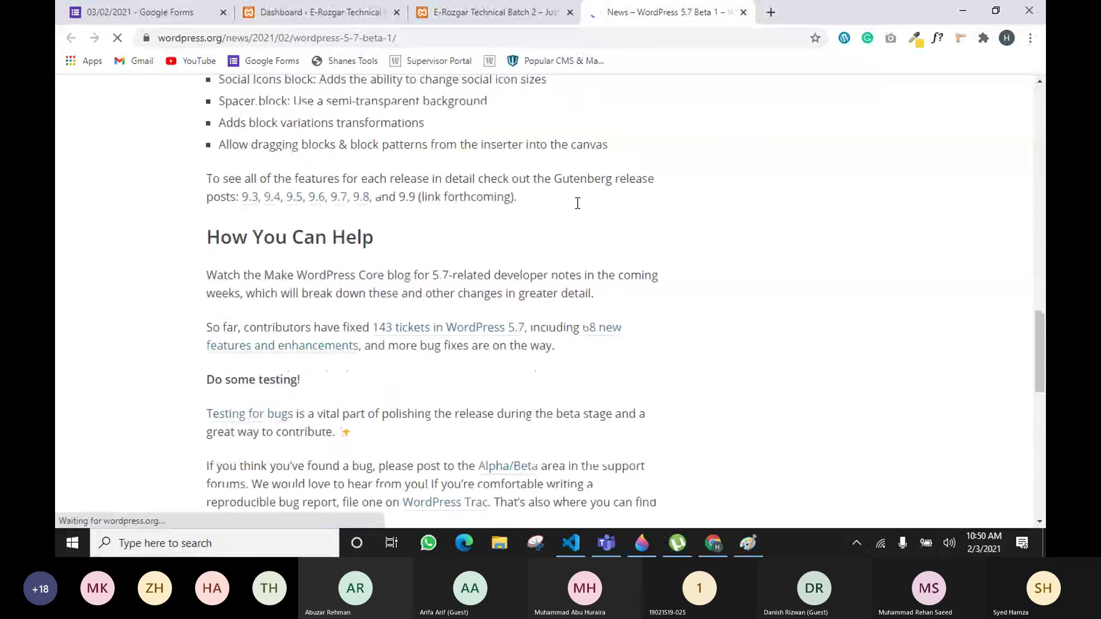
scroll(576, 203, "up", 10)
left_click(506, 17)
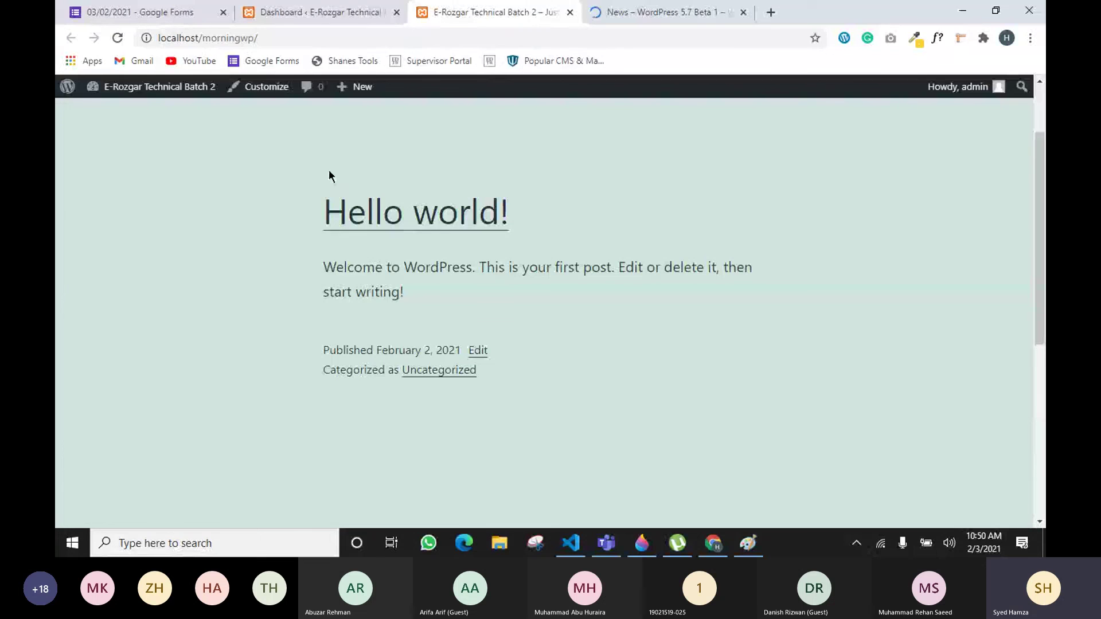
left_click(668, 15)
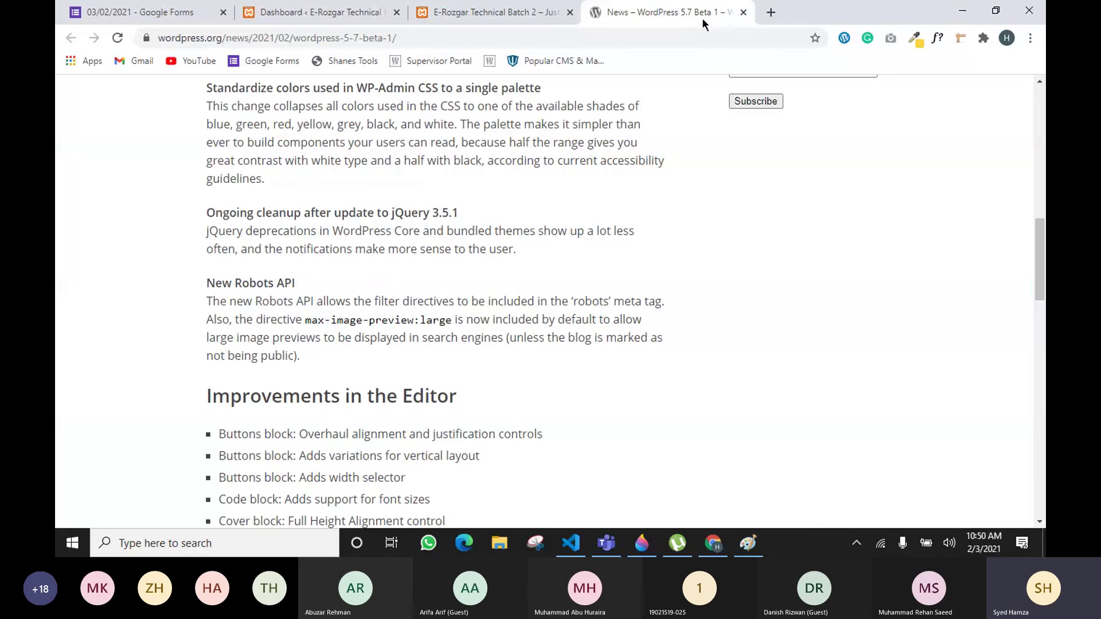
left_click(349, 13)
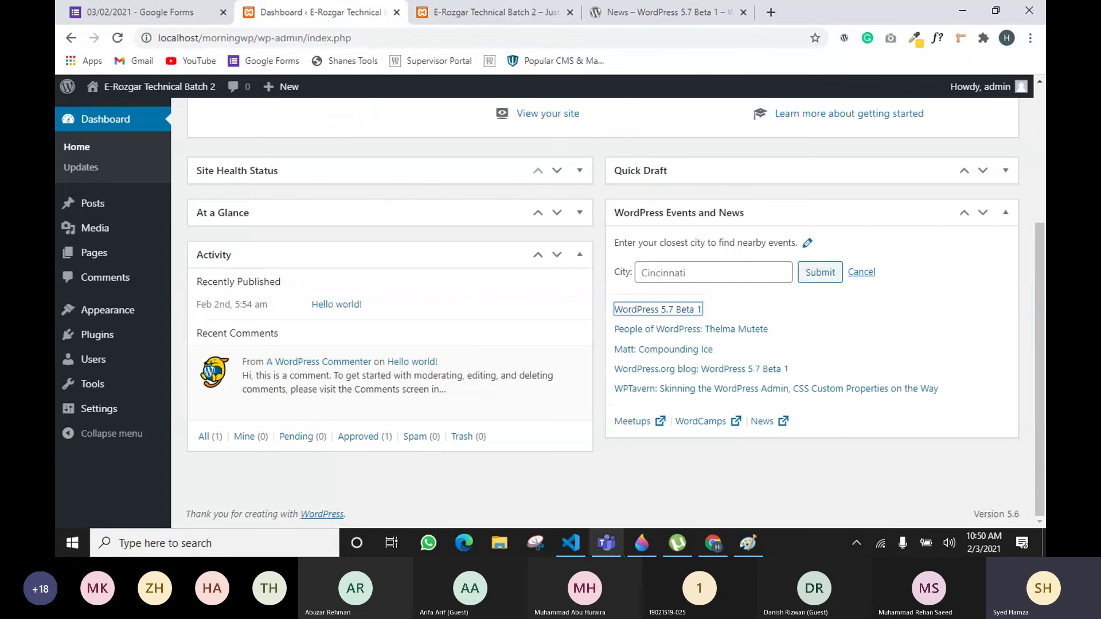
Step: Switch to the Teams meeting window to check the participants and return to the dashboard
left_click(621, 549)
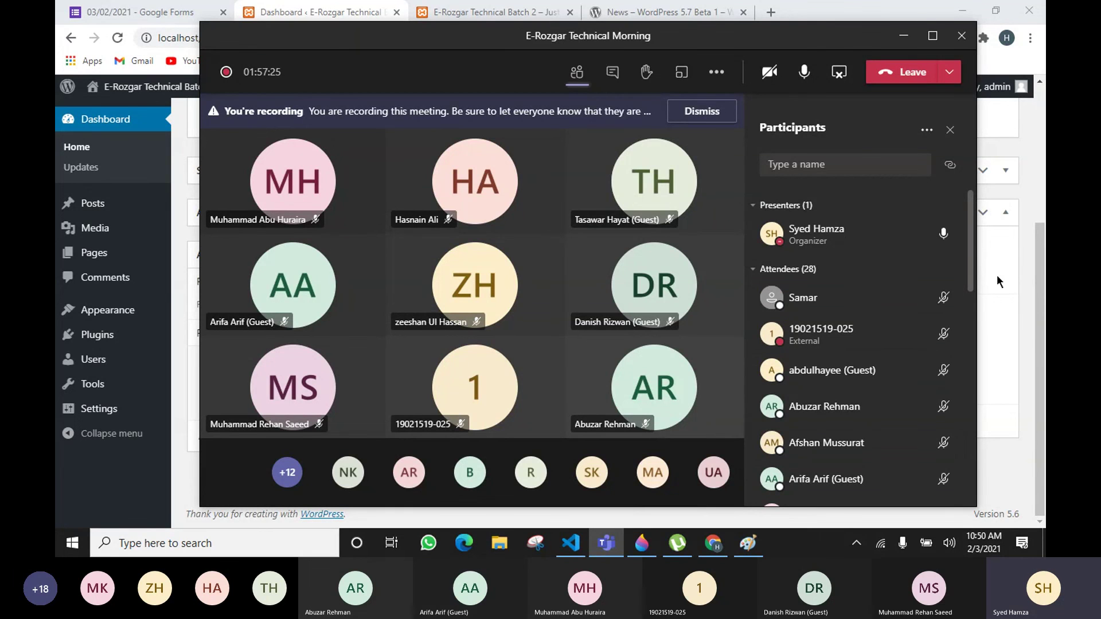
left_click(1026, 284)
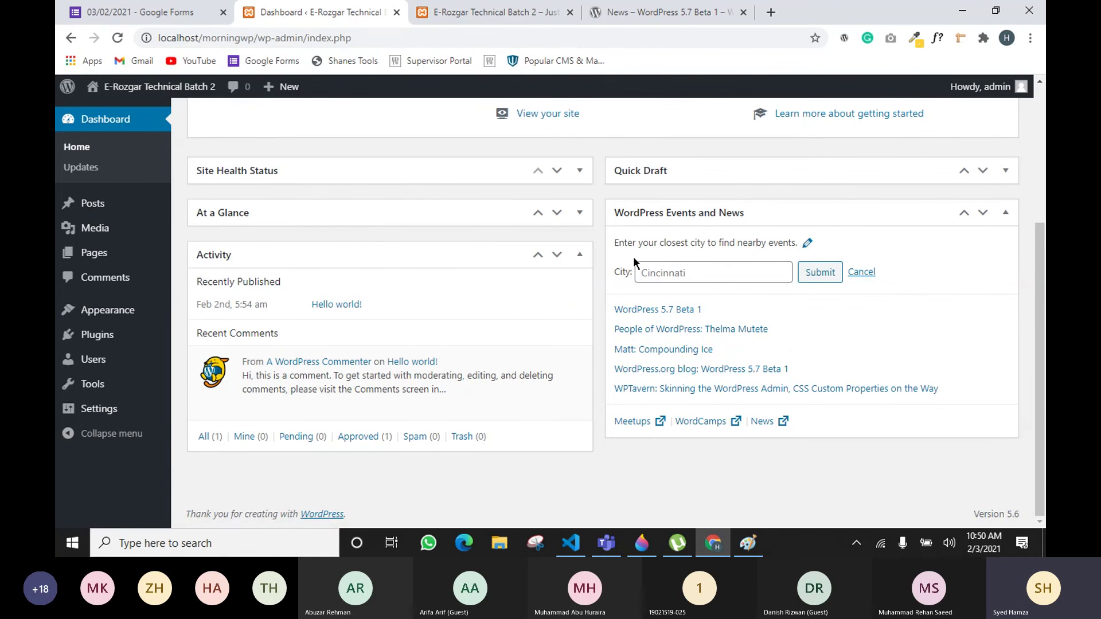
Step: View the Meetups page linked in the WordPress Events and News box, close its tab and collapse the box
left_click(1006, 214)
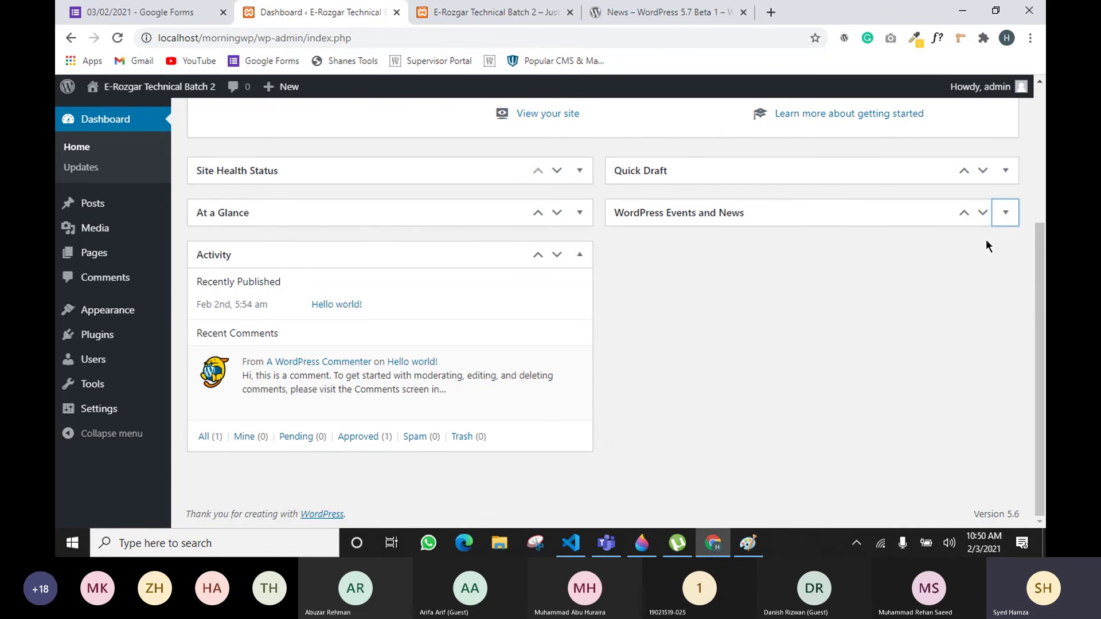
left_click(1002, 216)
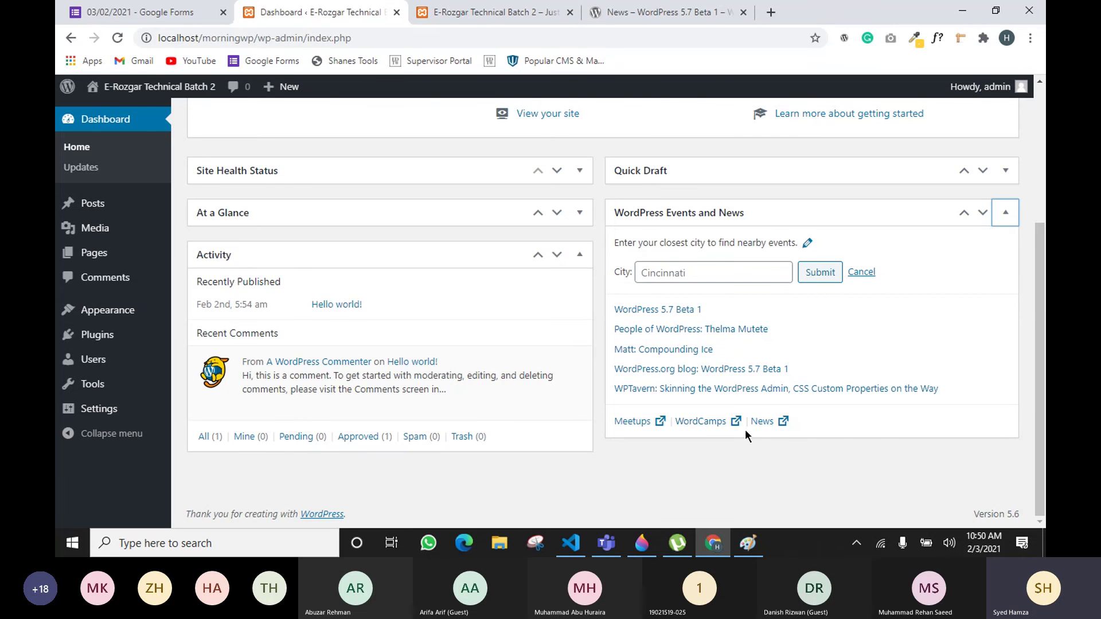
left_click(648, 425)
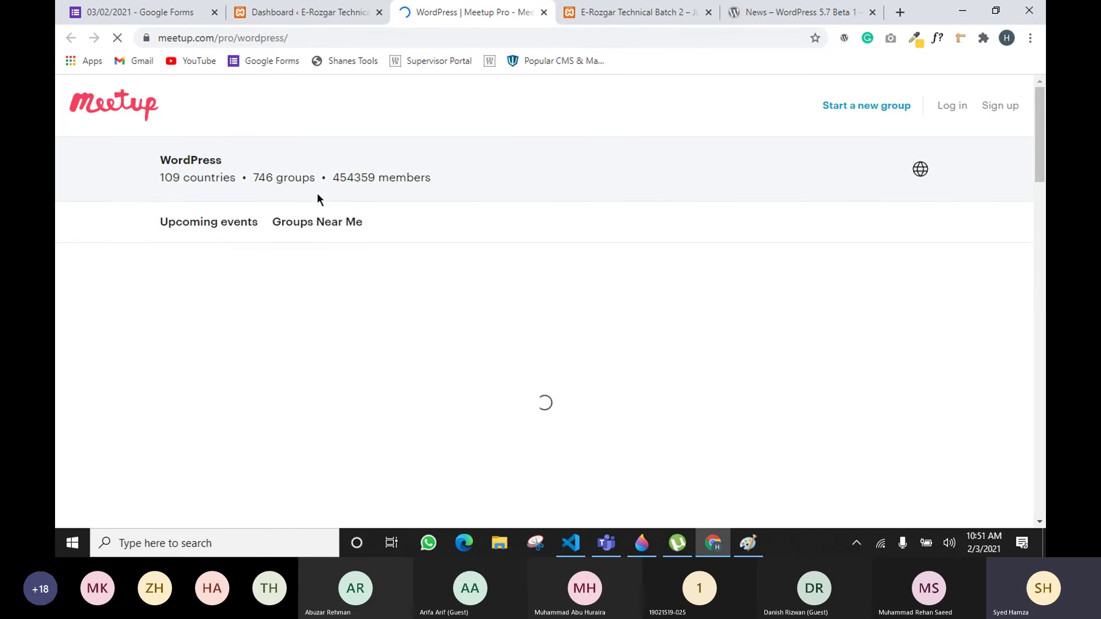
scroll(400, 211, "down", 5)
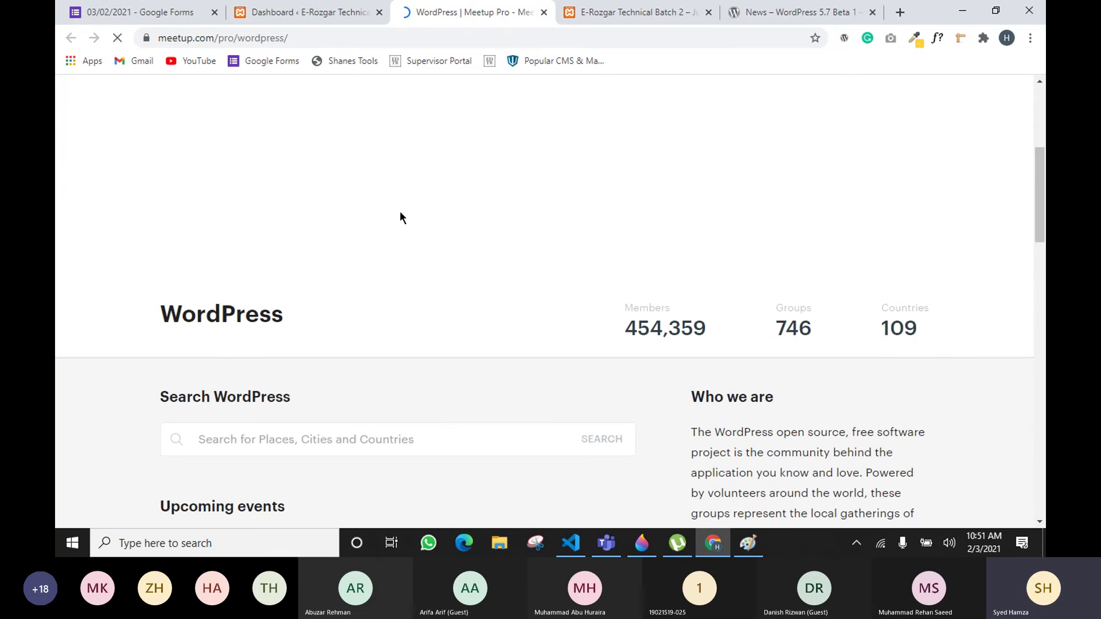
scroll(400, 211, "down", 10)
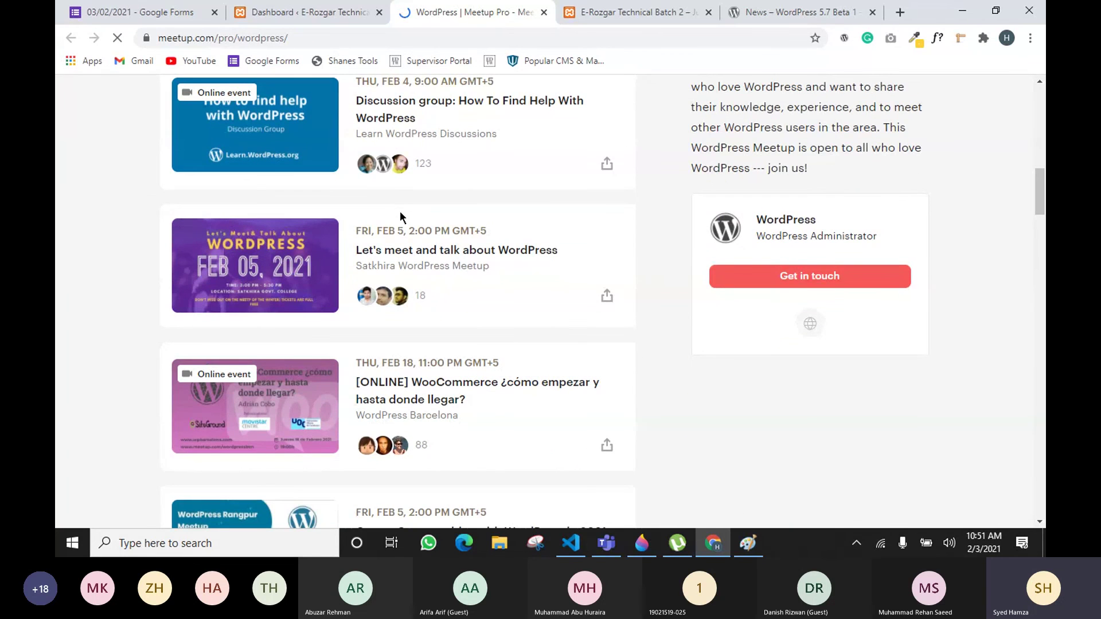
scroll(400, 211, "up", 8)
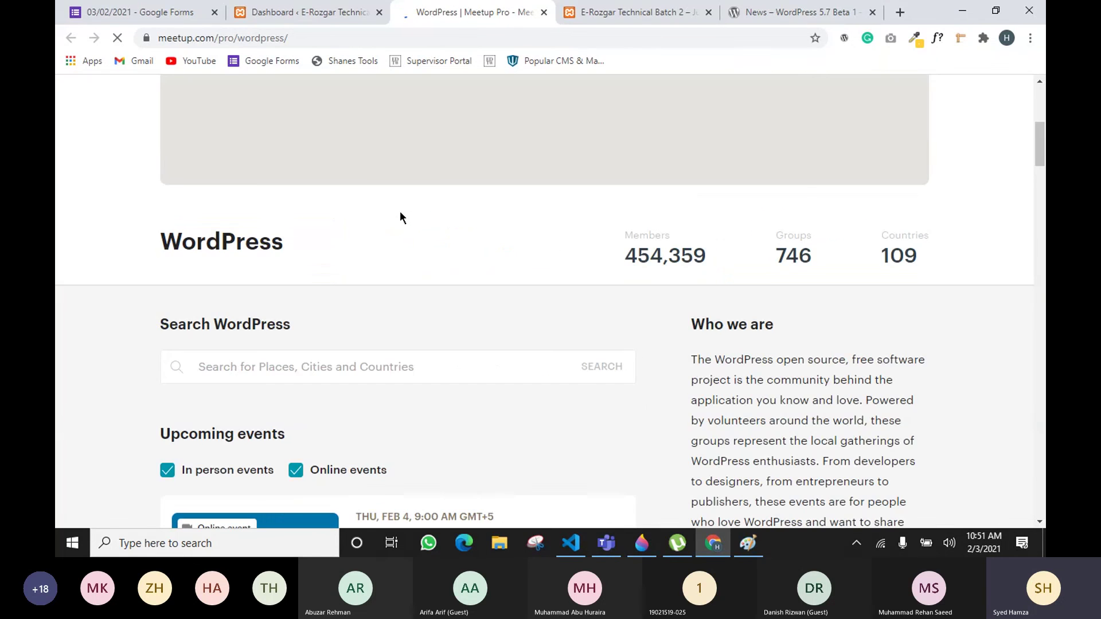
left_click(542, 12)
left_click(1006, 213)
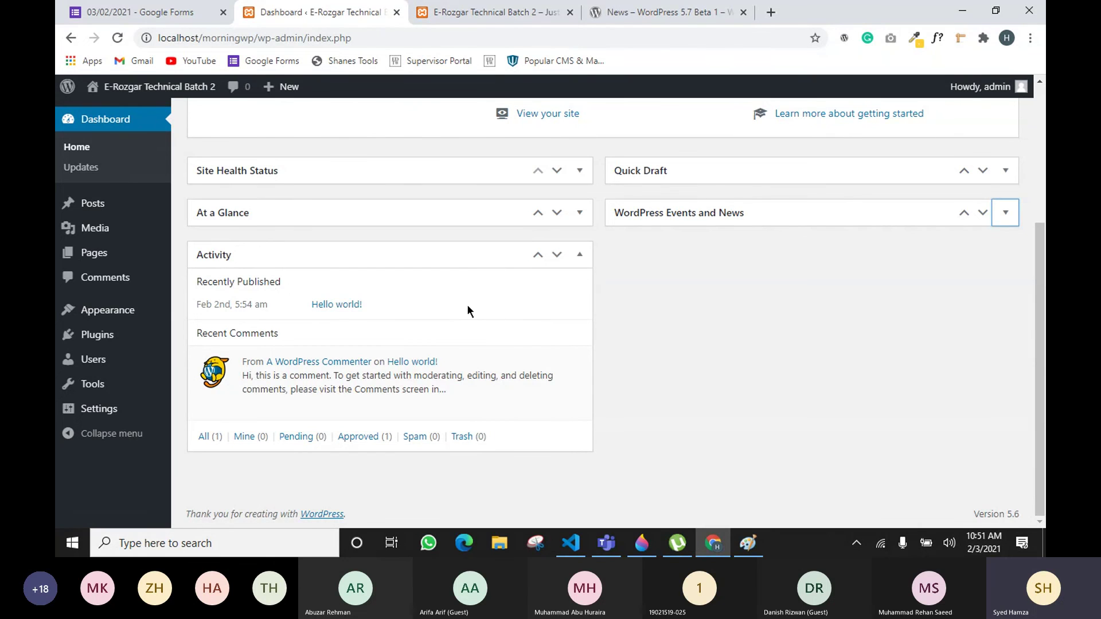
Step: Switch to the Teams meeting, mute and unmute the microphone, and return to the dashboard
left_click(606, 543)
left_click(805, 72)
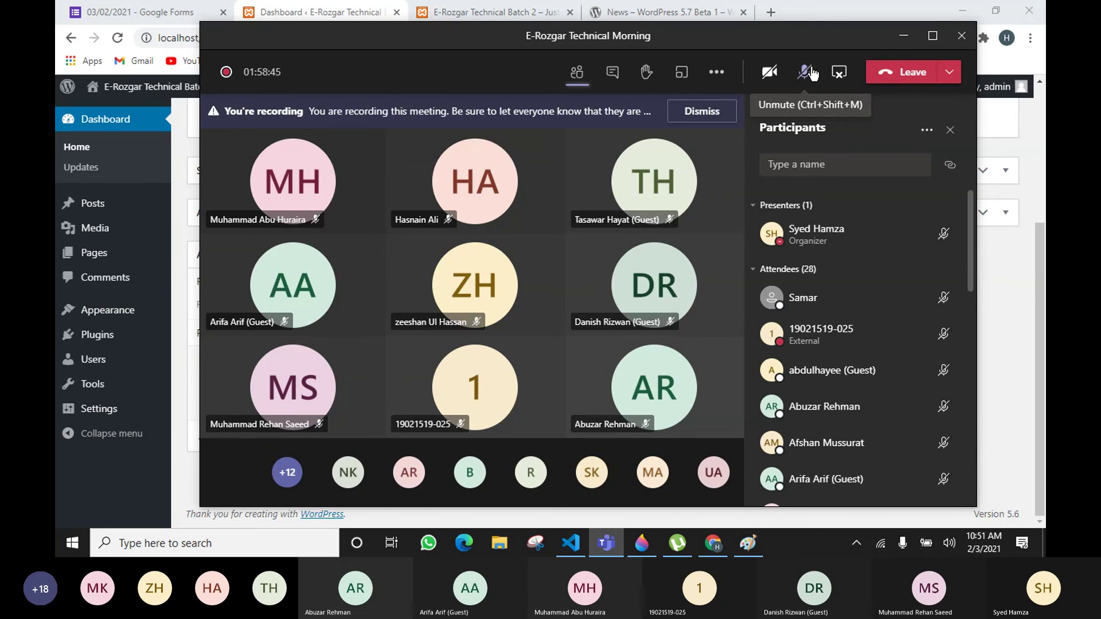
left_click(812, 73)
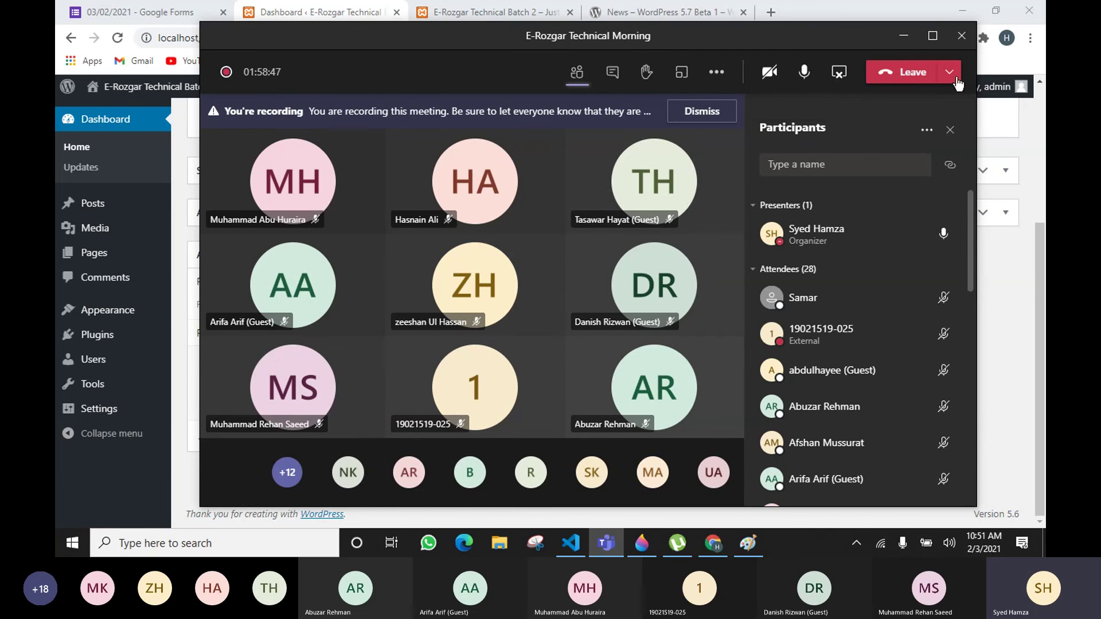
left_click(903, 38)
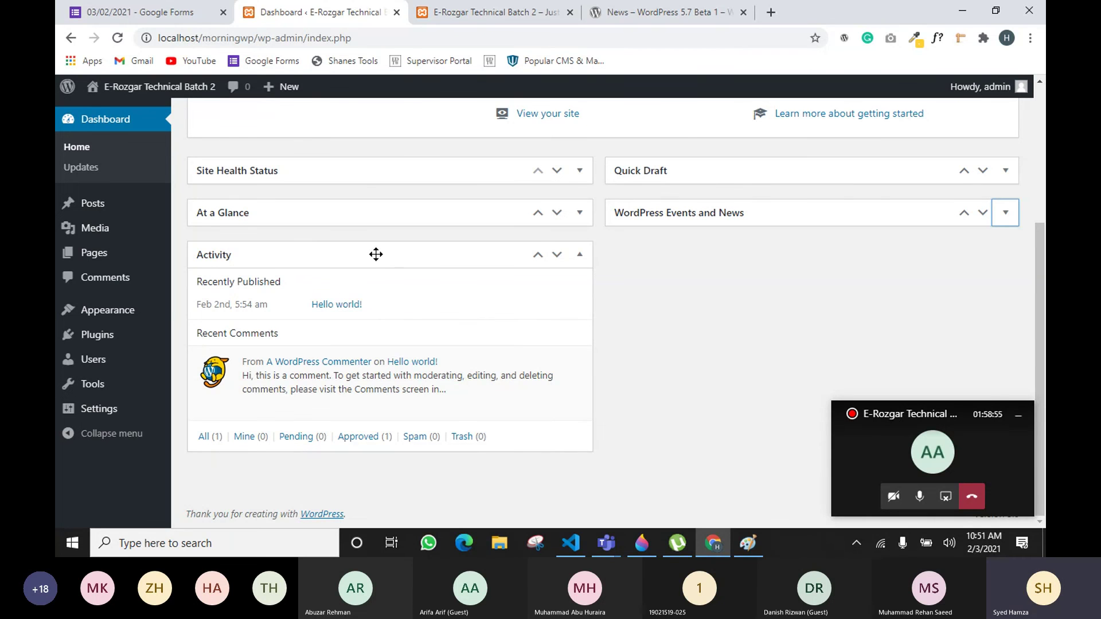
left_click(968, 458)
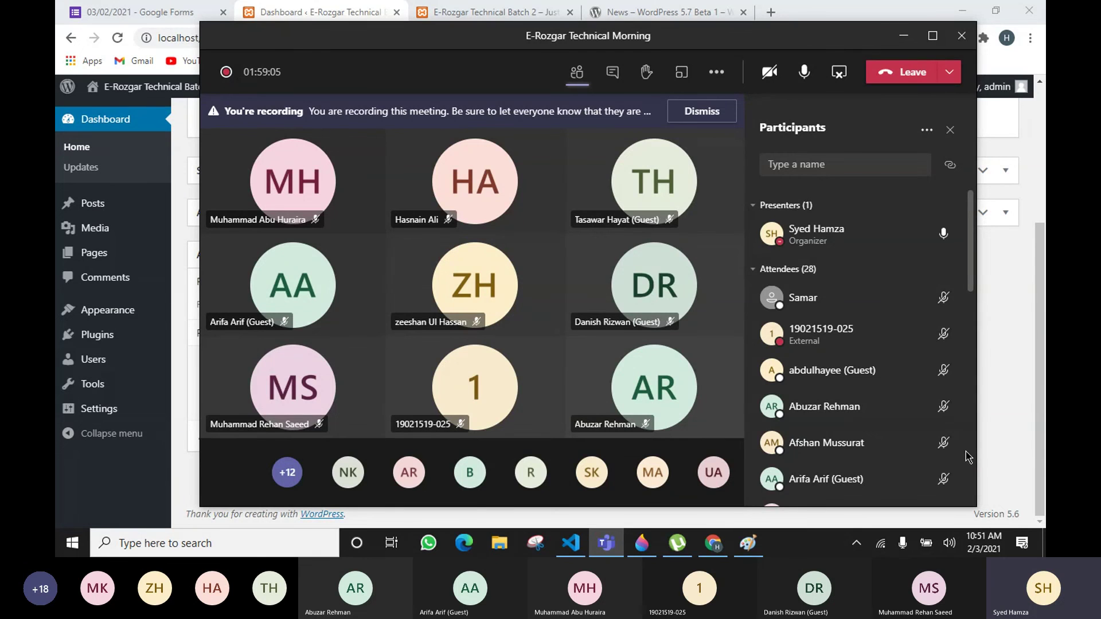
left_click(995, 355)
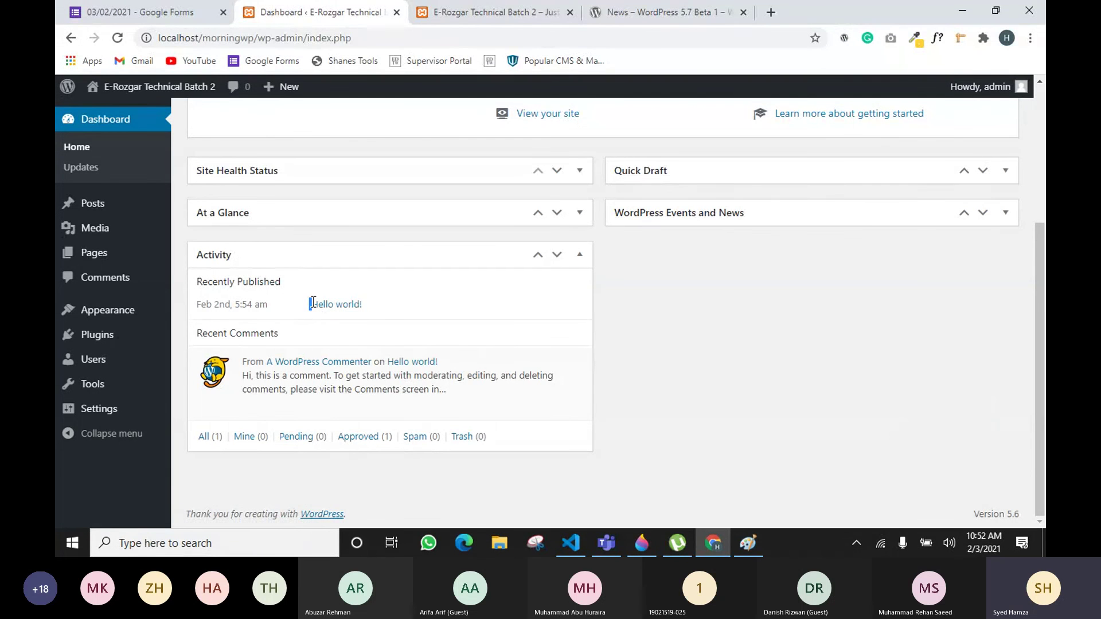
Step: Examine the Recently Published post, its date and the Recent Comments section in the Activity box
left_click_drag(312, 303, 404, 312)
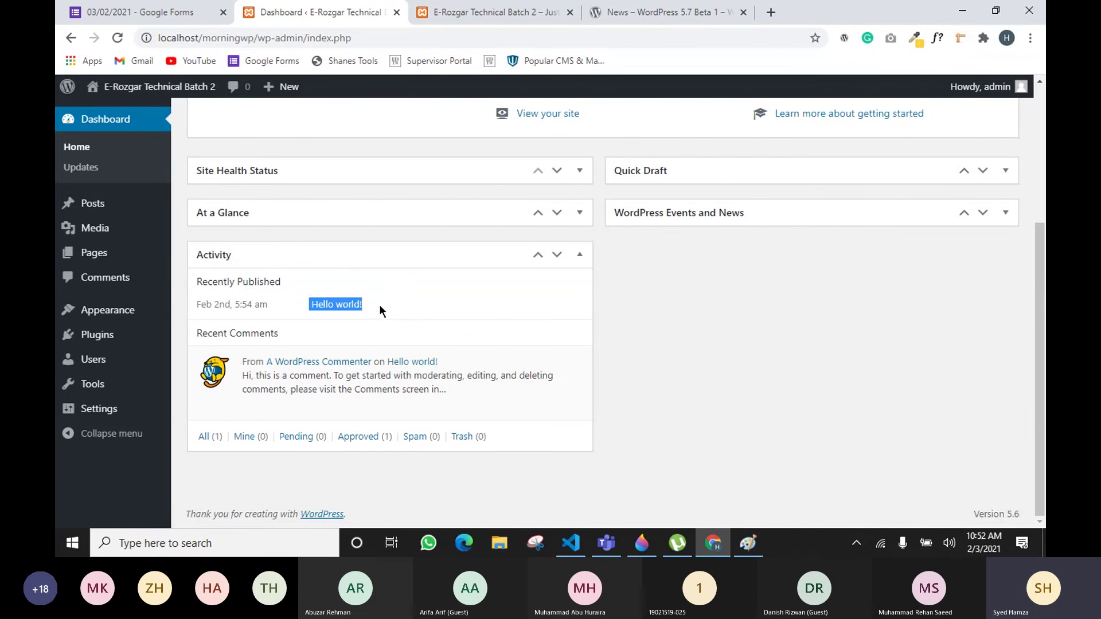
left_click(379, 305)
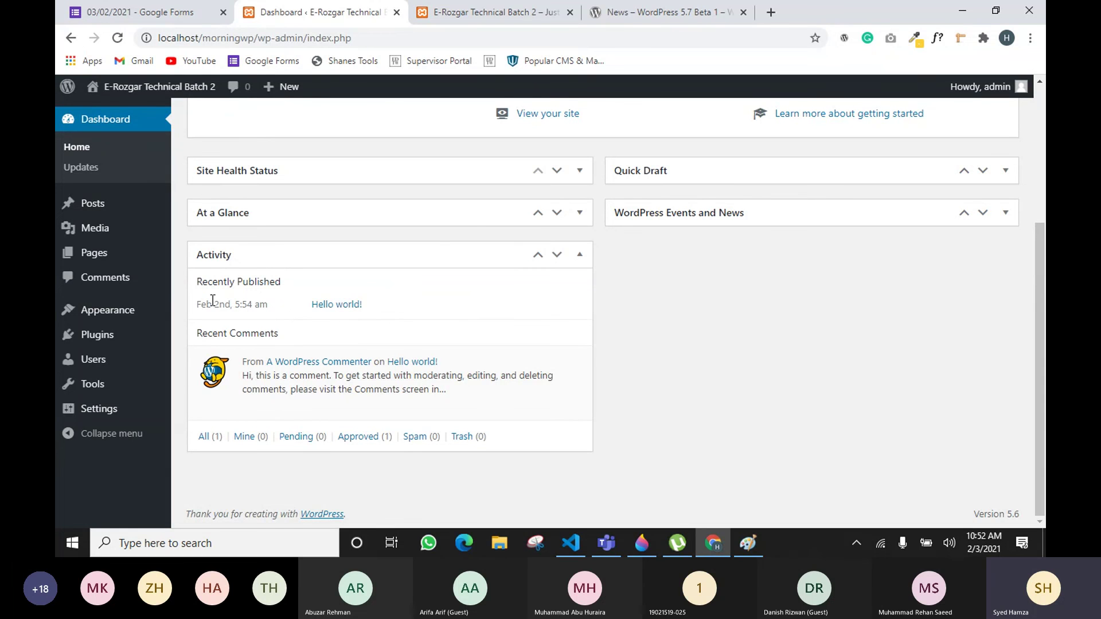
left_click_drag(196, 304, 231, 309)
left_click(255, 340)
left_click_drag(234, 333, 331, 339)
left_click(326, 339)
mouse_move(246, 373)
Step: Check the Teams meeting window for participant responses and return to the dashboard
mouse_move(606, 543)
left_click(623, 490)
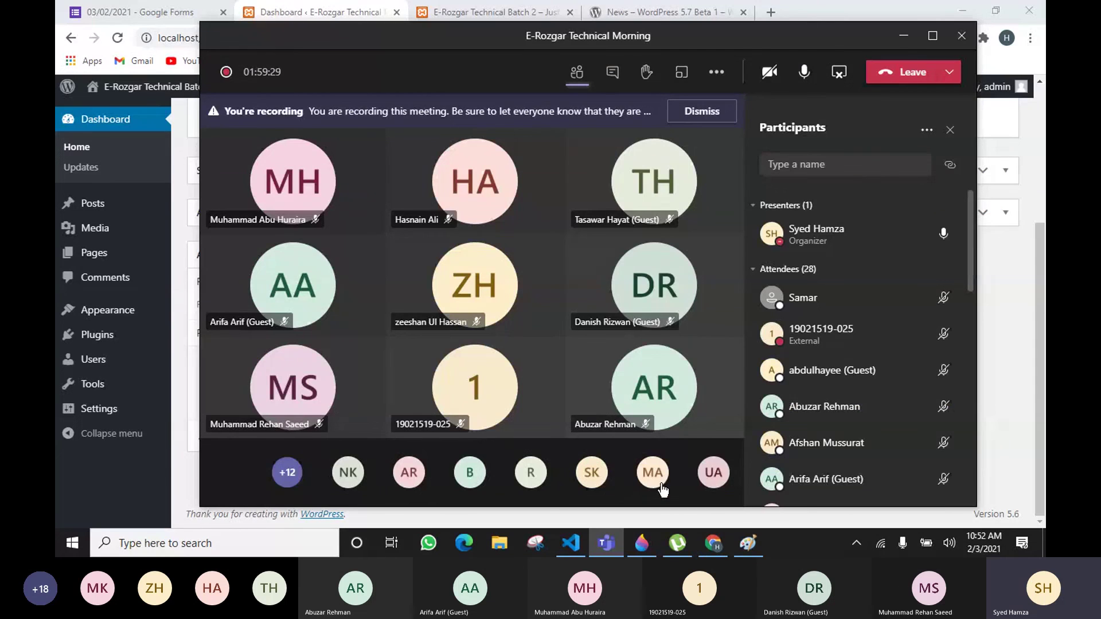
left_click(1026, 382)
Step: Examine the action links under the Hello world! comment in the Activity box, from Unapprove to View
mouse_move(334, 370)
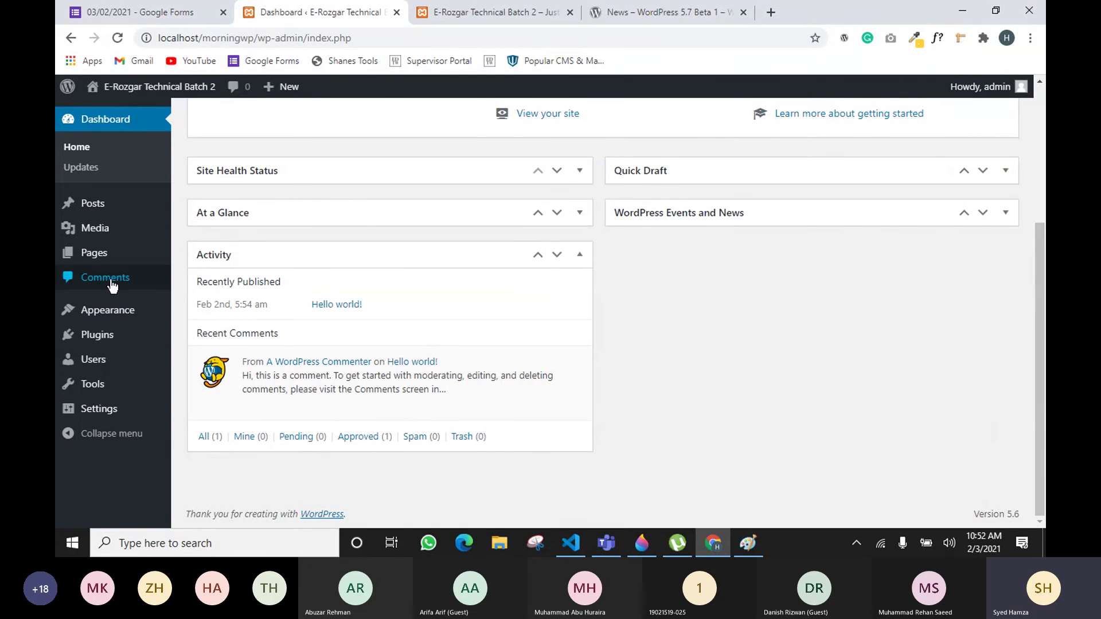
left_click(94, 280)
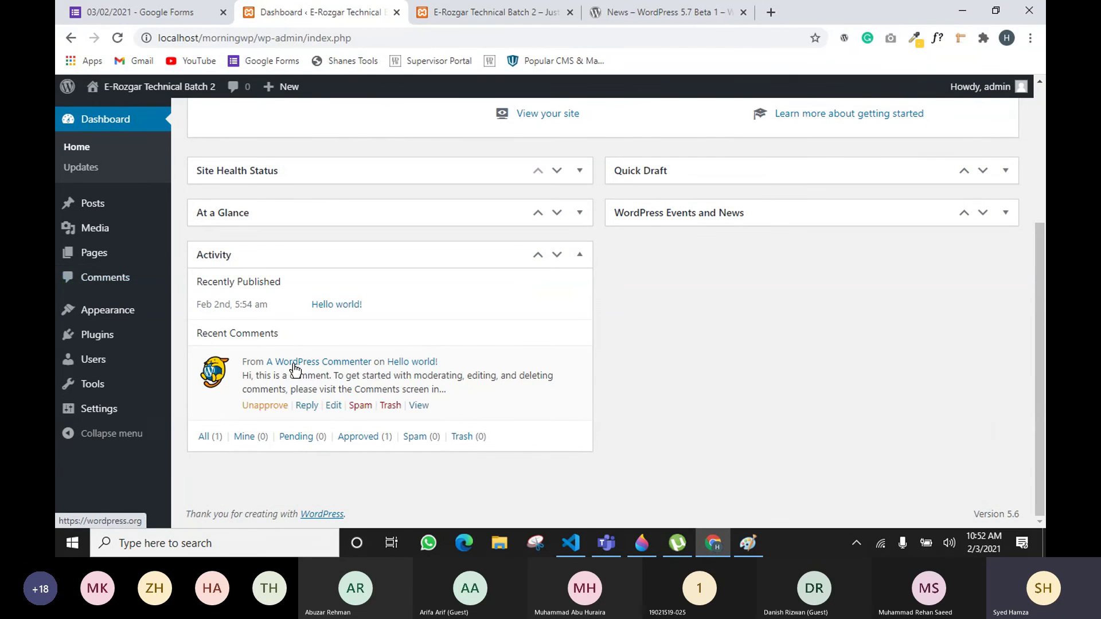
mouse_move(309, 391)
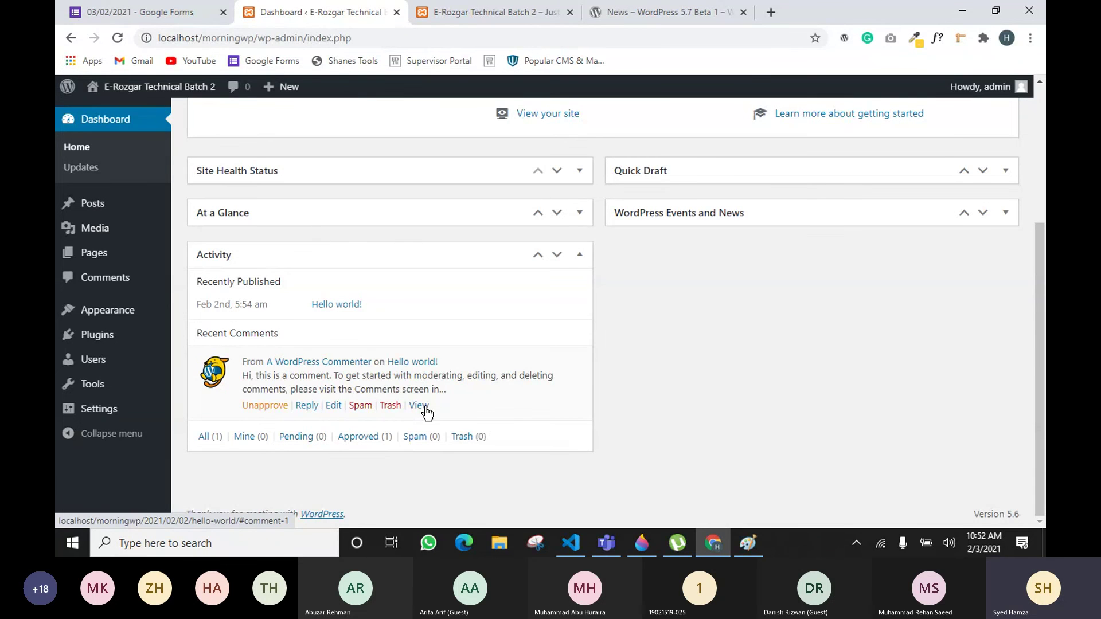
Step: Switch to the Teams meeting window and check the participants
left_click(618, 555)
mouse_move(642, 326)
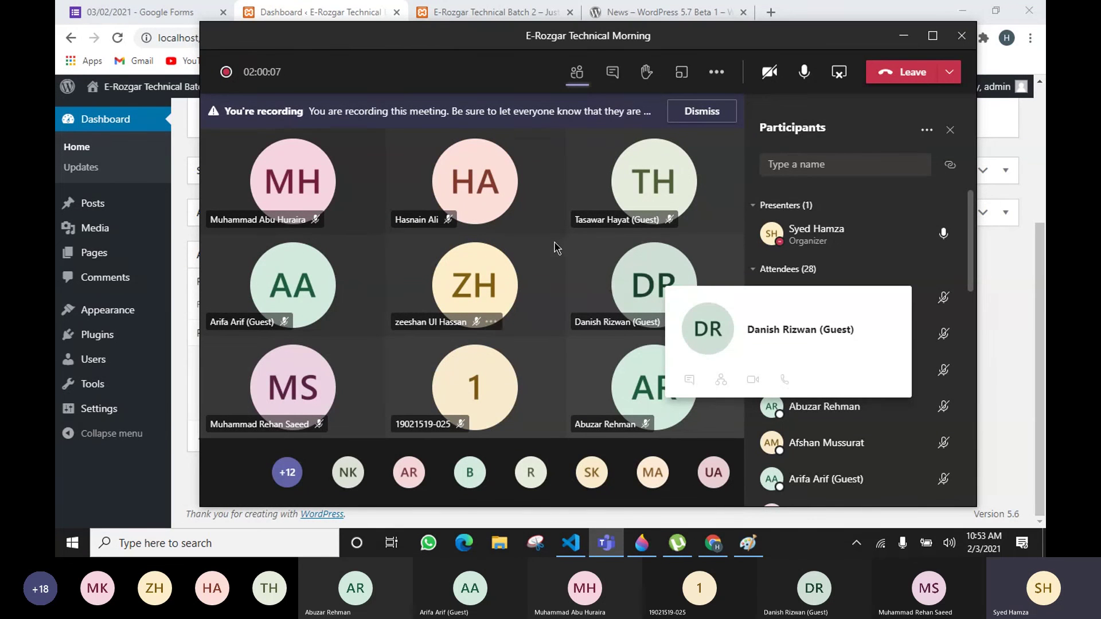
Step: Recheck the action links under the Hello world! comment in the Activity box, and look in on the Teams meeting window
left_click(190, 435)
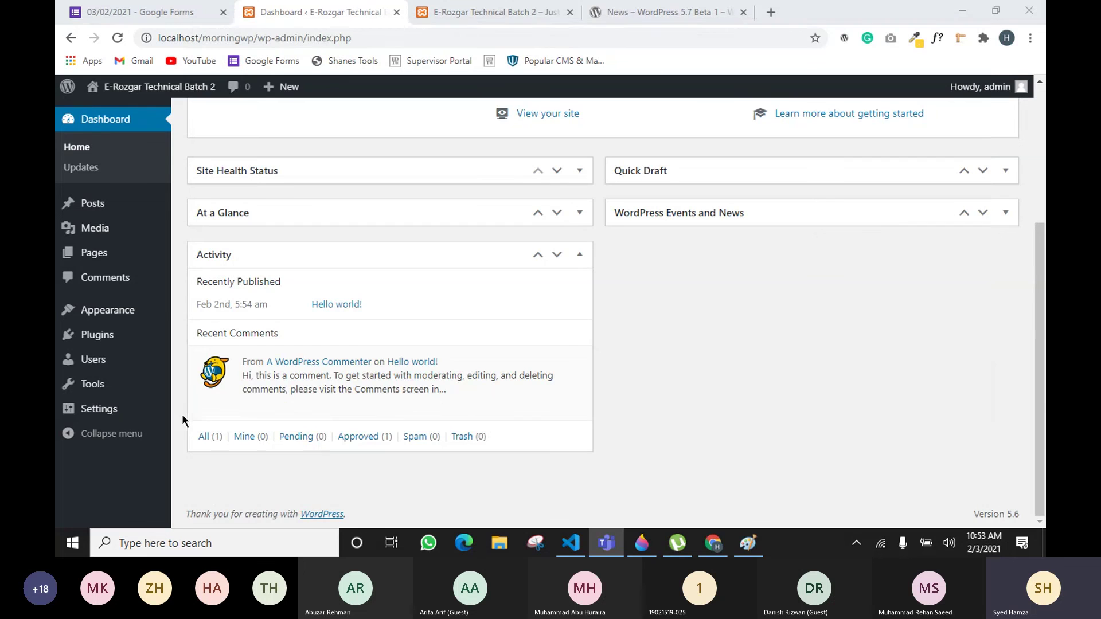
mouse_move(426, 404)
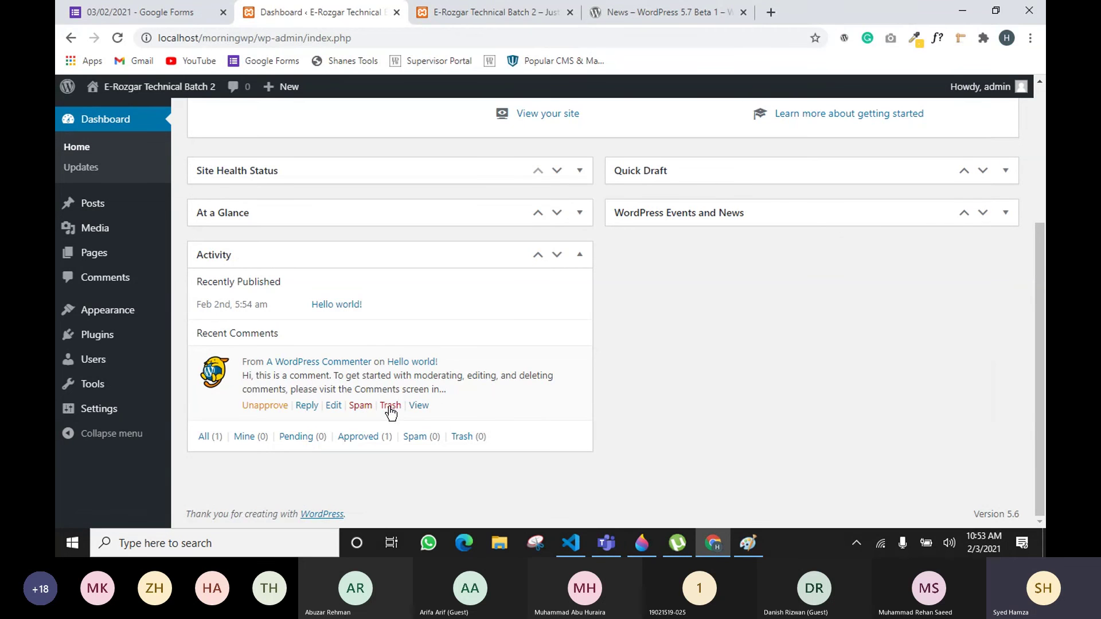
left_click(606, 542)
left_click(1014, 413)
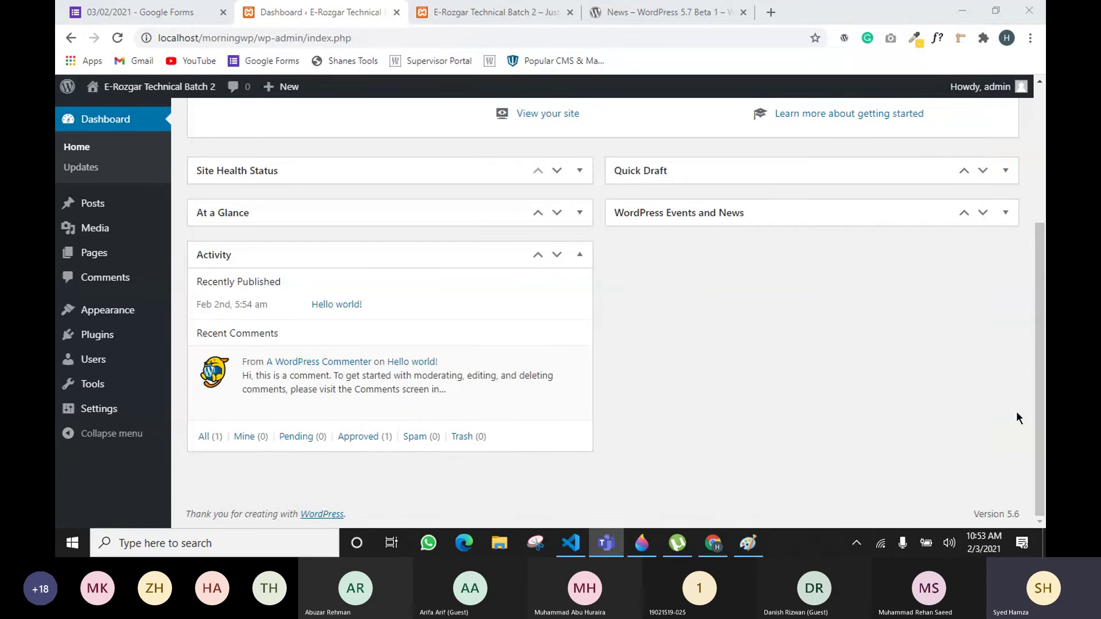
Step: Mark the Hello world! comment in the Activity box as spam, then undo the marking
mouse_move(229, 387)
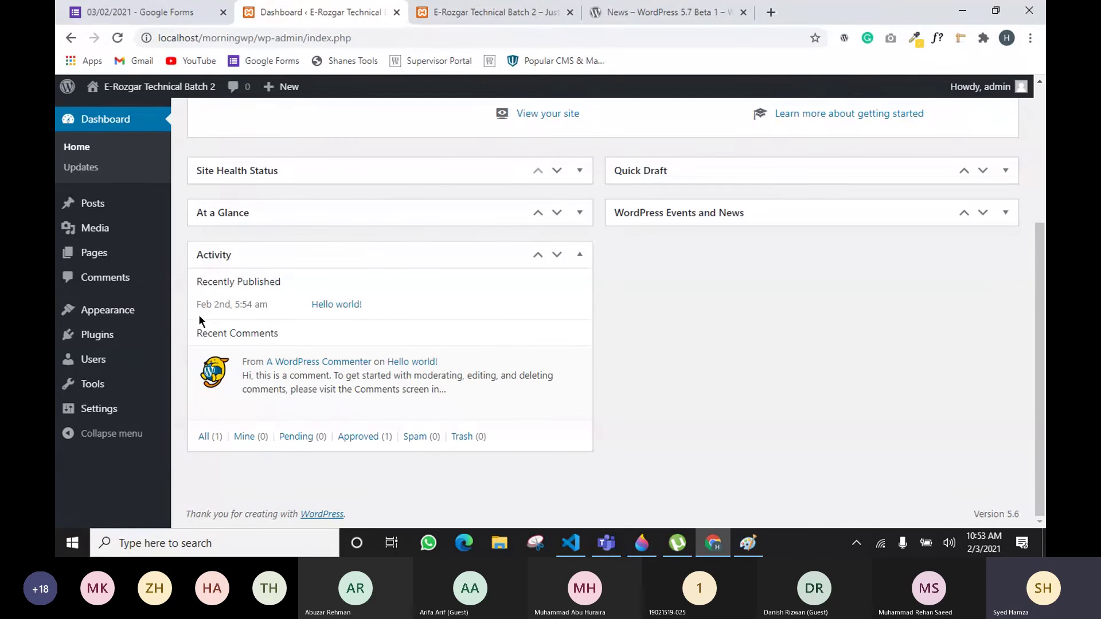
mouse_move(366, 386)
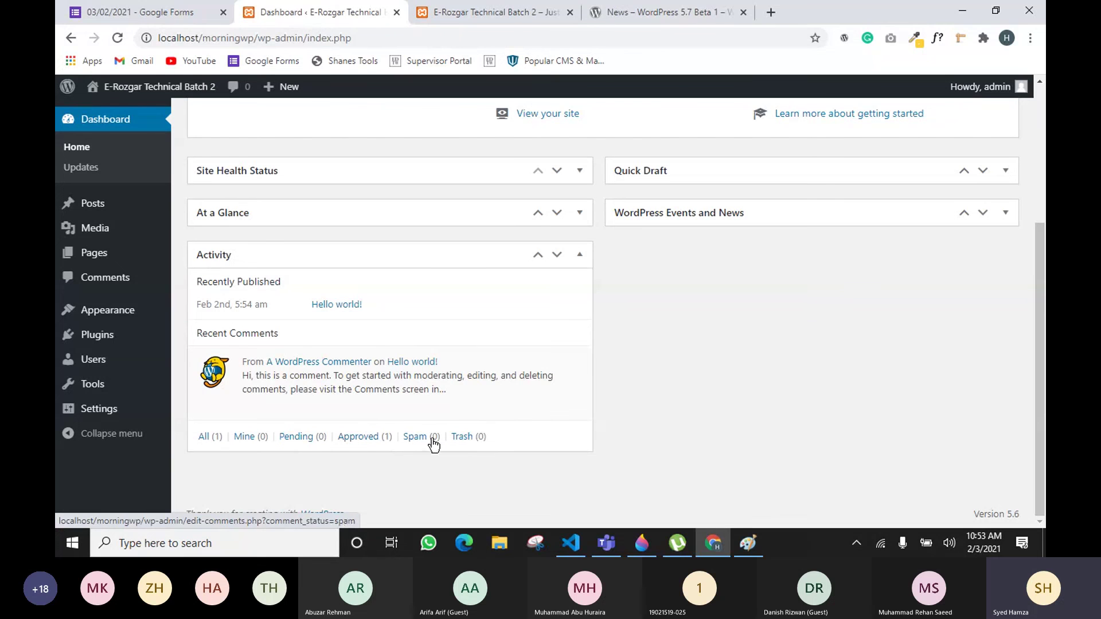
mouse_move(278, 390)
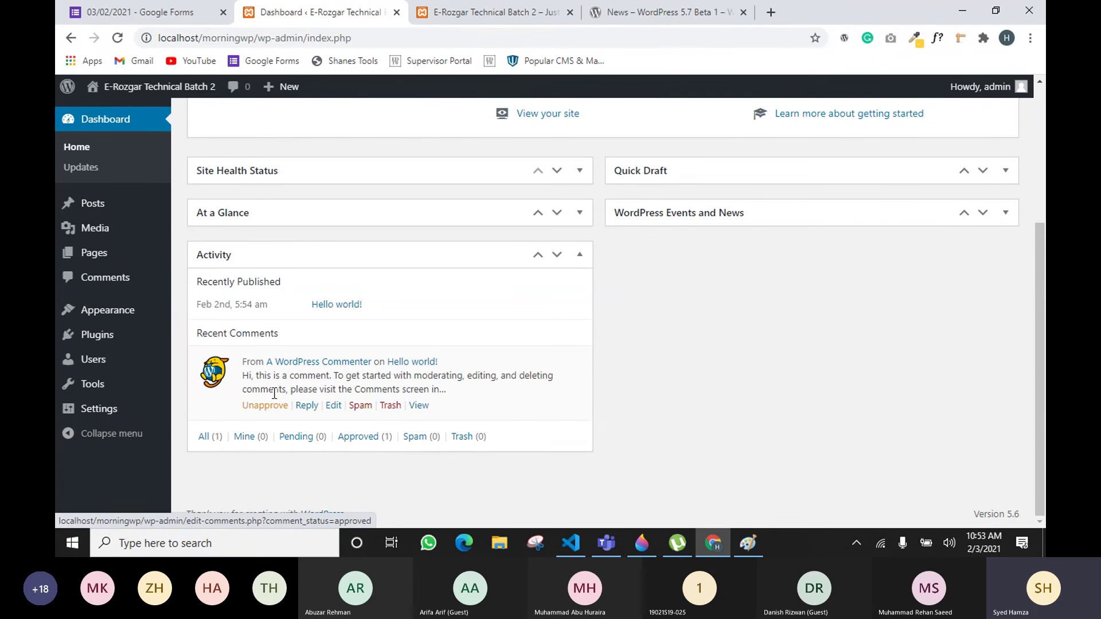
left_click(360, 405)
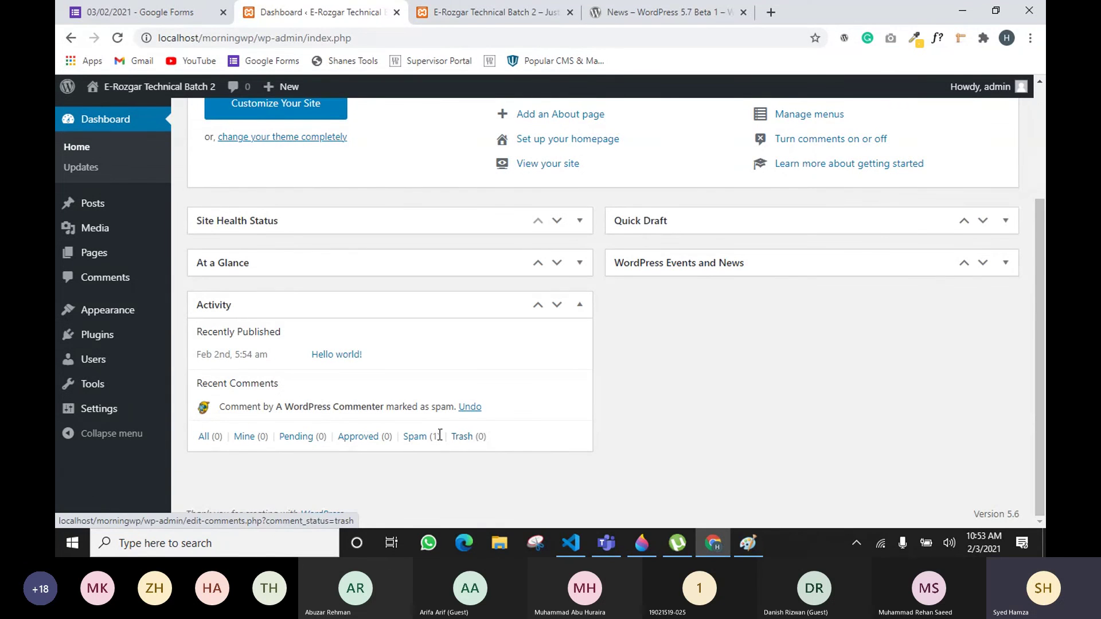
left_click(469, 407)
scroll(329, 463, "down", 1)
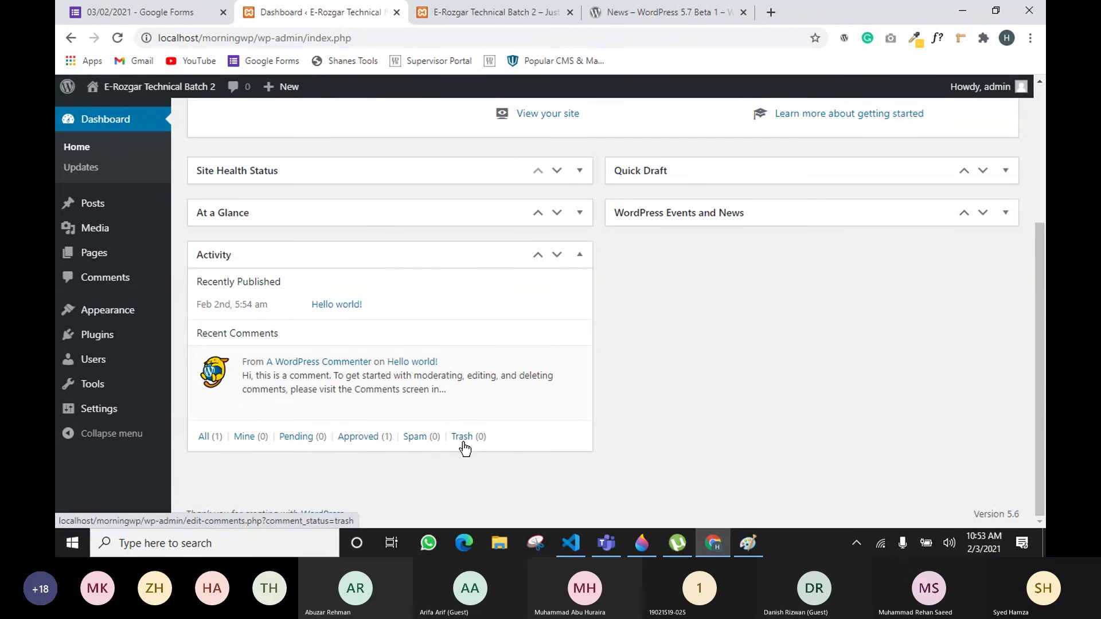
mouse_move(369, 350)
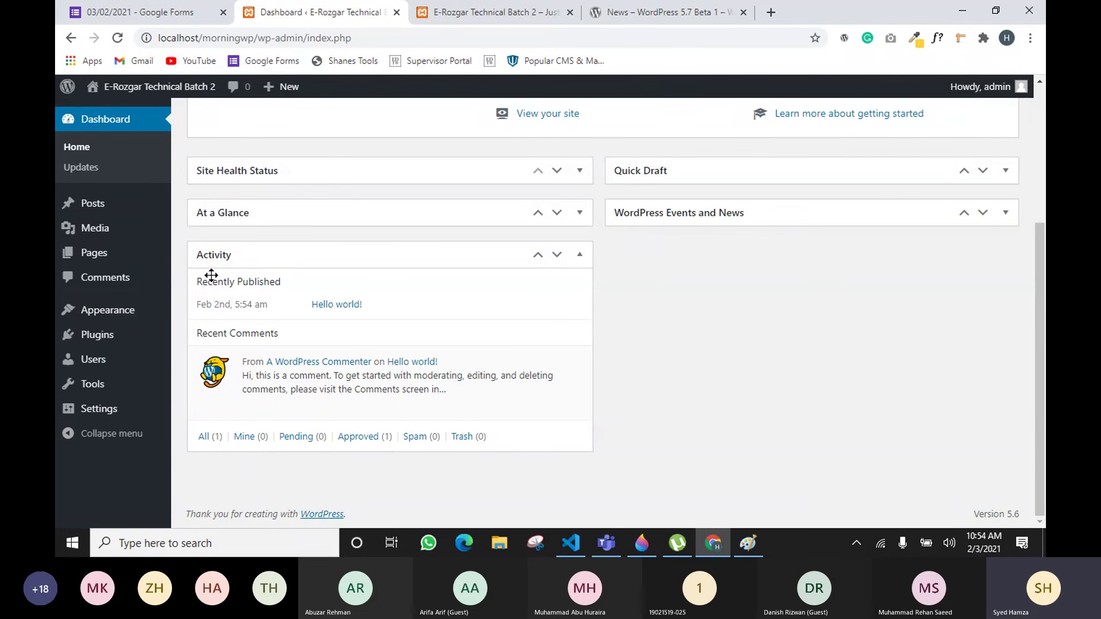
Step: Collapse the Activity box and rearrange the boxes so At a Glance and Activity share the second column and the other three fill the first
left_click(580, 254)
mouse_move(461, 439)
left_mouse_down()
mouse_move(472, 422)
mouse_move(661, 361)
mouse_move(779, 392)
mouse_move(422, 388)
mouse_move(399, 422)
left_mouse_up()
left_click_drag(394, 464, 805, 375)
left_click_drag(769, 474, 411, 407)
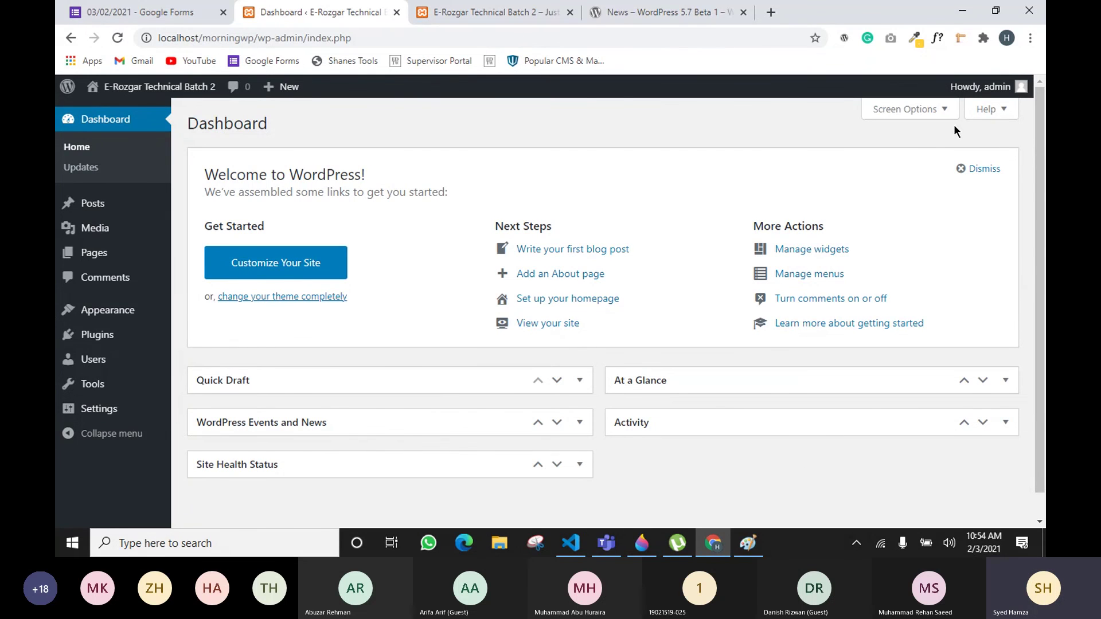
Step: Hide all six dashboard elements through the Screen Options, from Site Health Status to Welcome
left_click(934, 115)
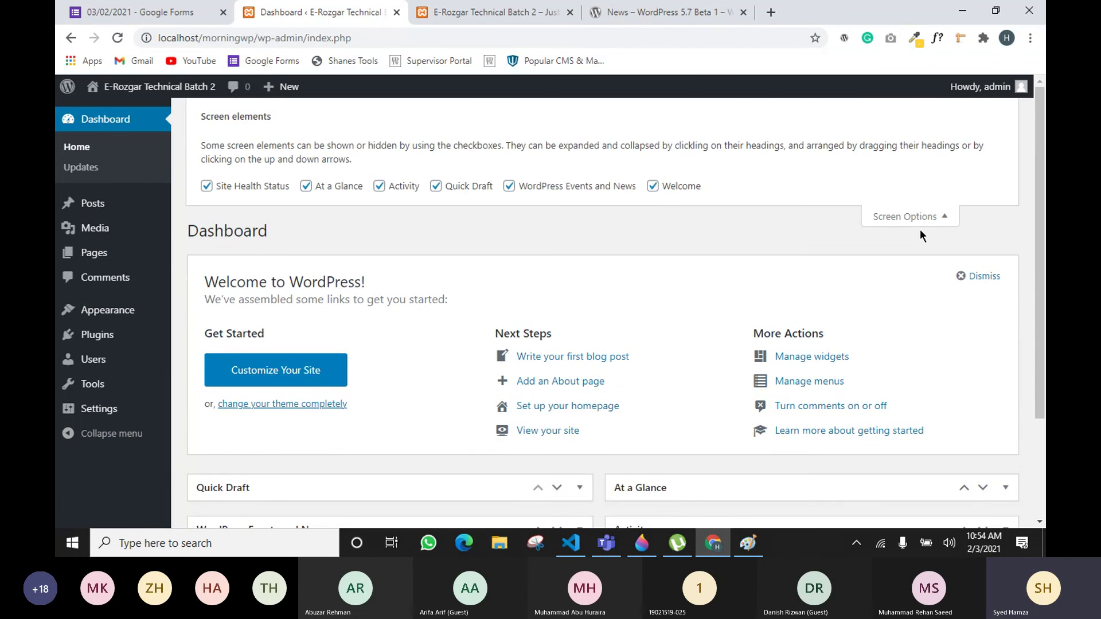
left_click(918, 218)
left_click(910, 113)
left_click(219, 193)
left_click(308, 187)
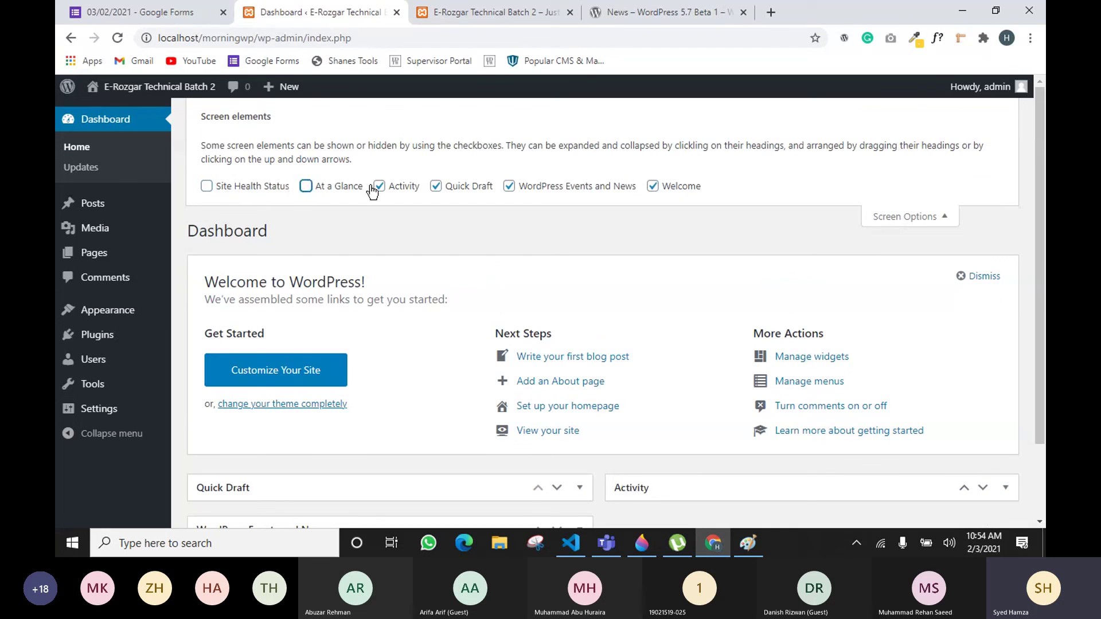
left_click(380, 187)
left_click(483, 191)
left_click(522, 188)
left_click(653, 186)
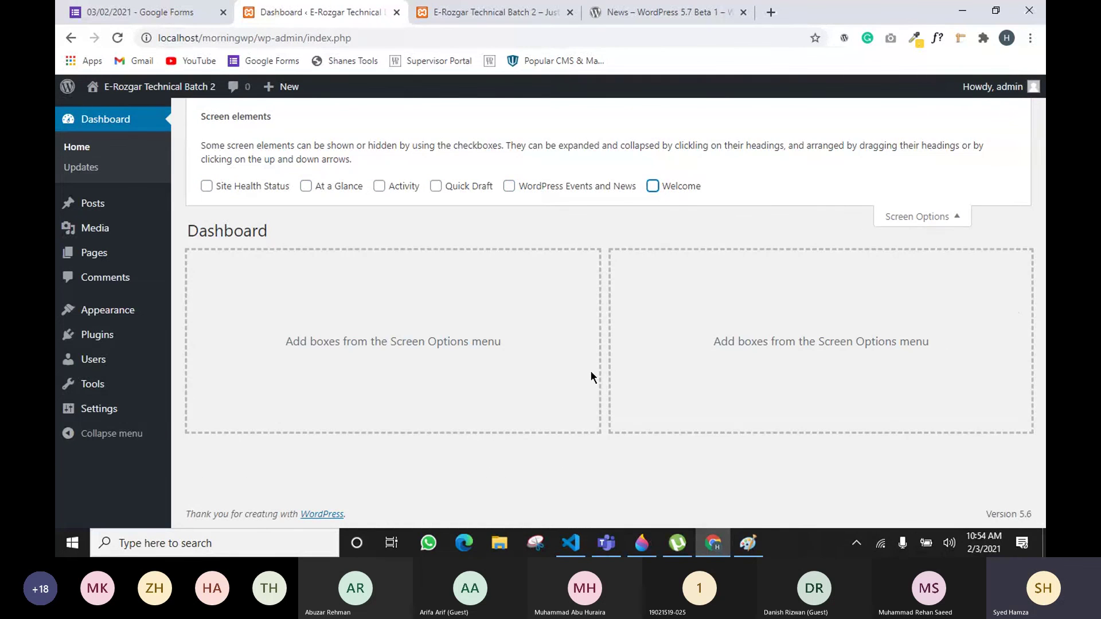
Step: Show the Welcome, Quick Draft, Activity, At a Glance and Site Health Status elements again, leaving WordPress Events and News hidden
left_click(684, 189)
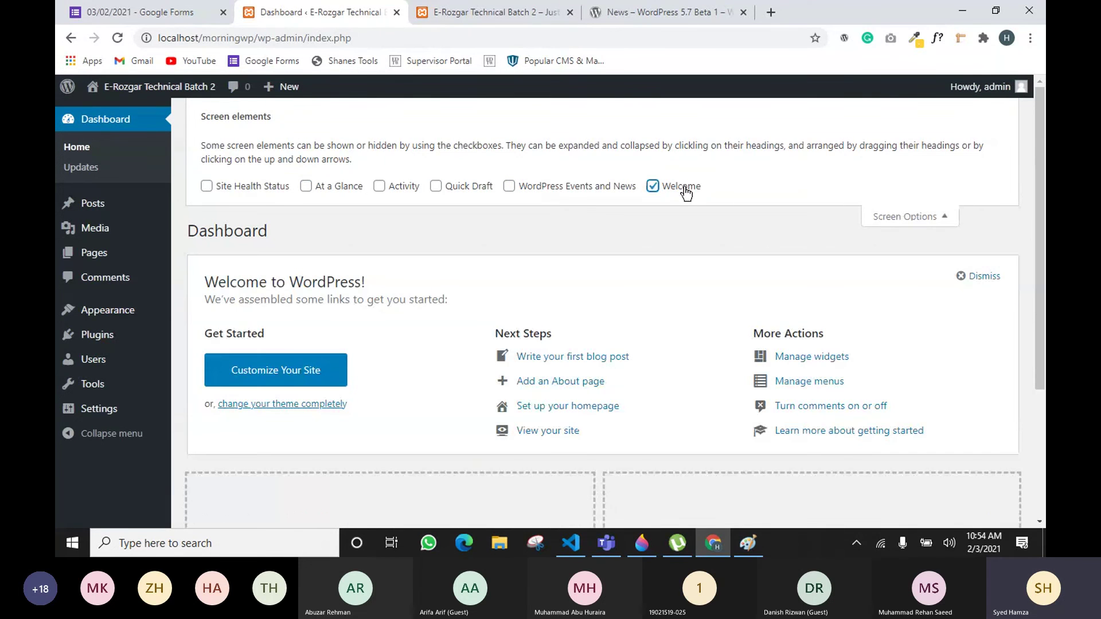
left_click(891, 216)
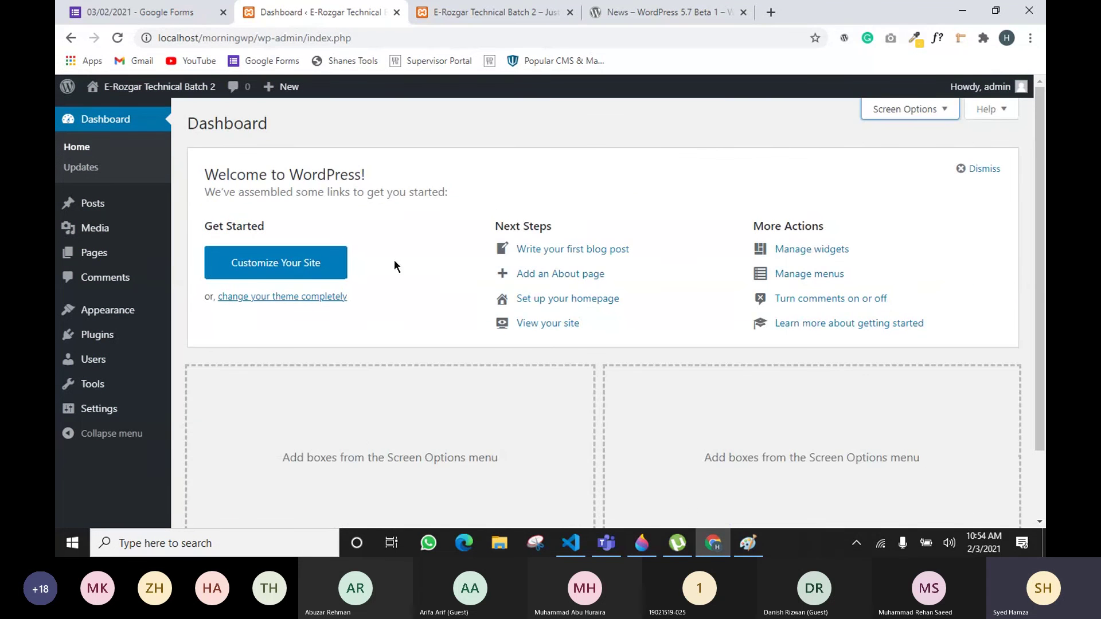
left_click(909, 108)
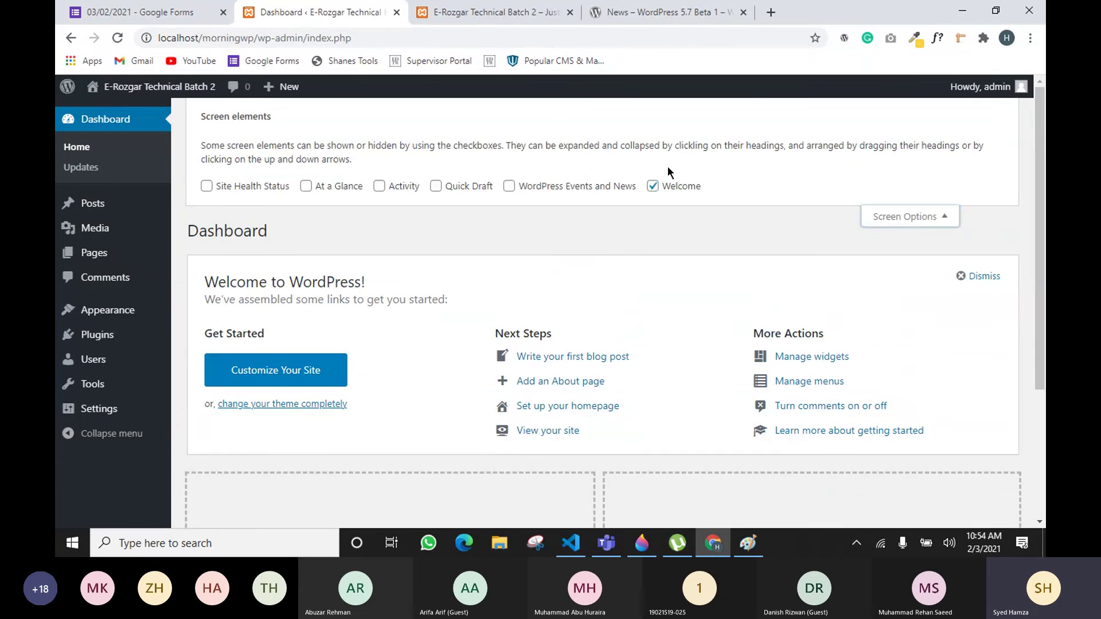
left_click(509, 186)
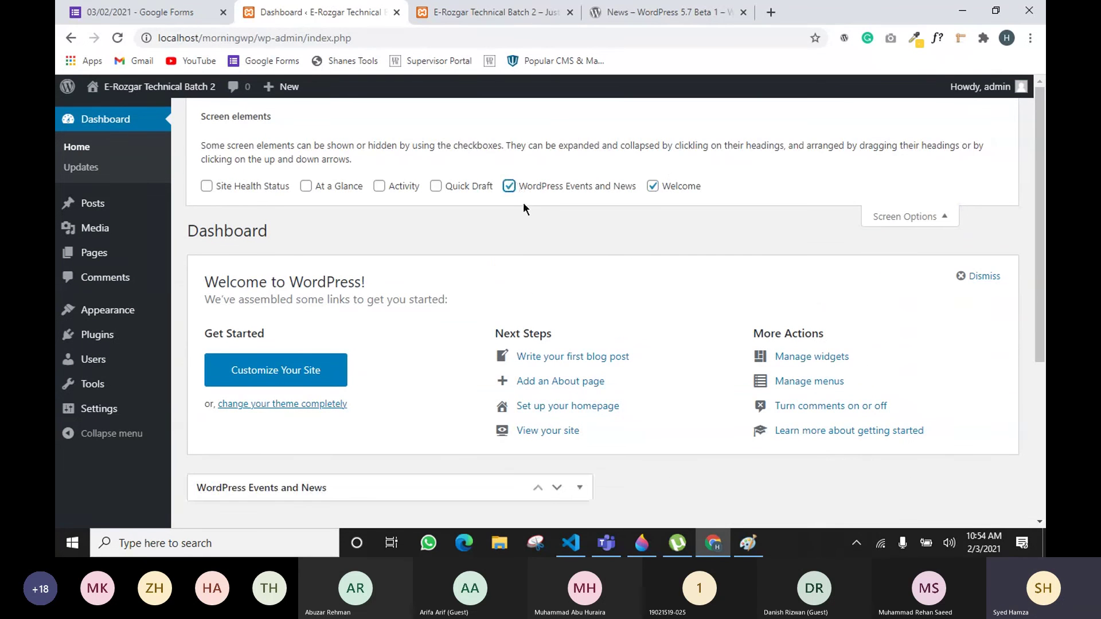
left_click(509, 187)
left_click(458, 191)
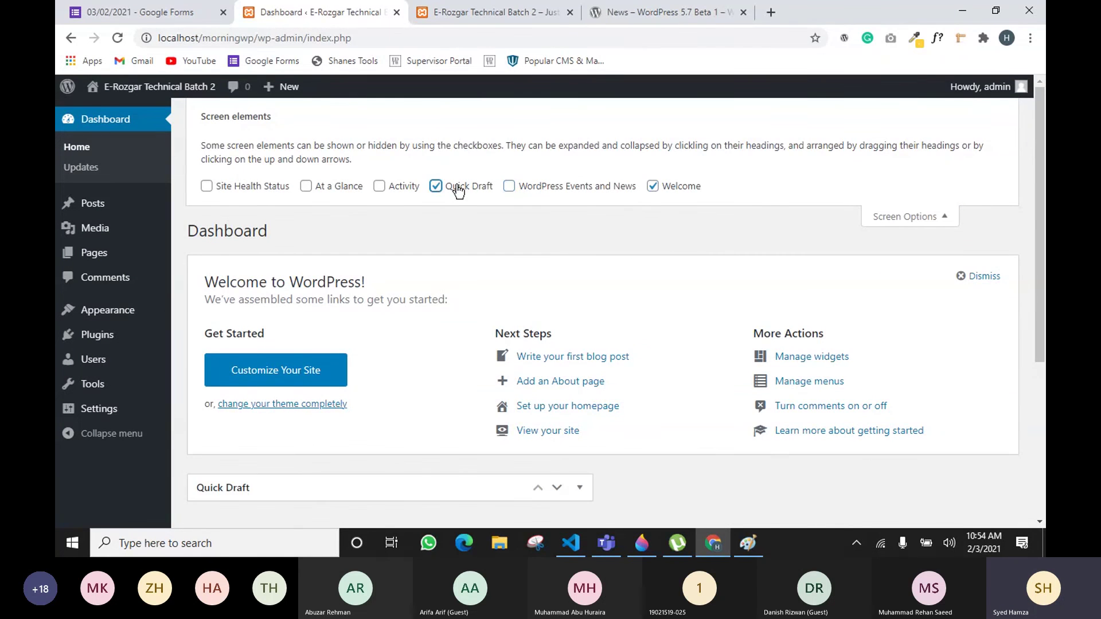
left_click(388, 188)
left_click(352, 191)
left_click(239, 192)
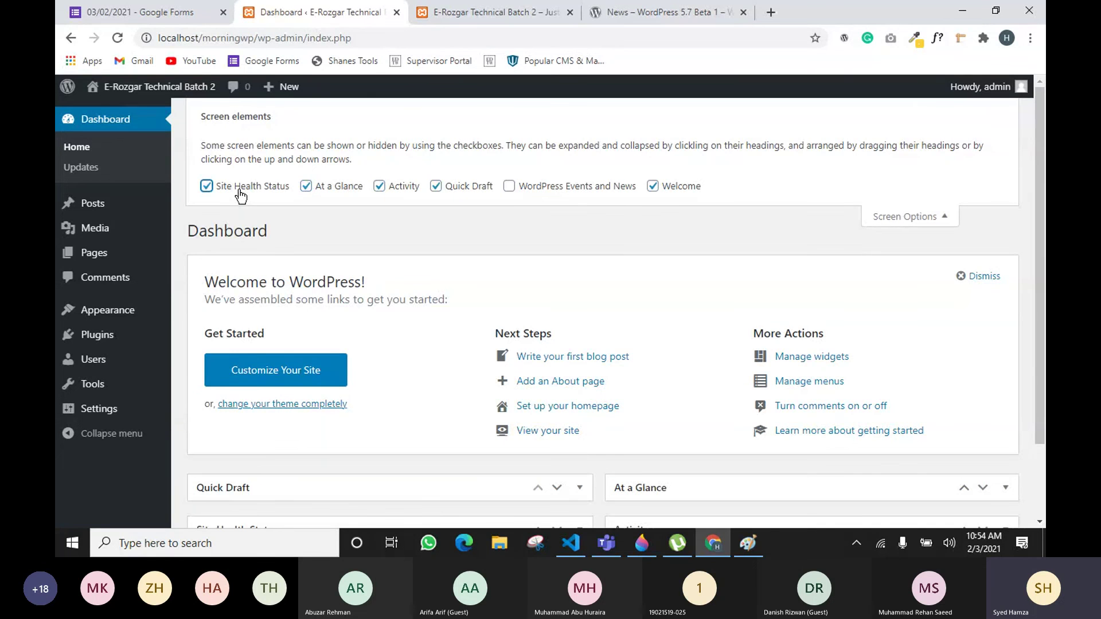
left_click(880, 217)
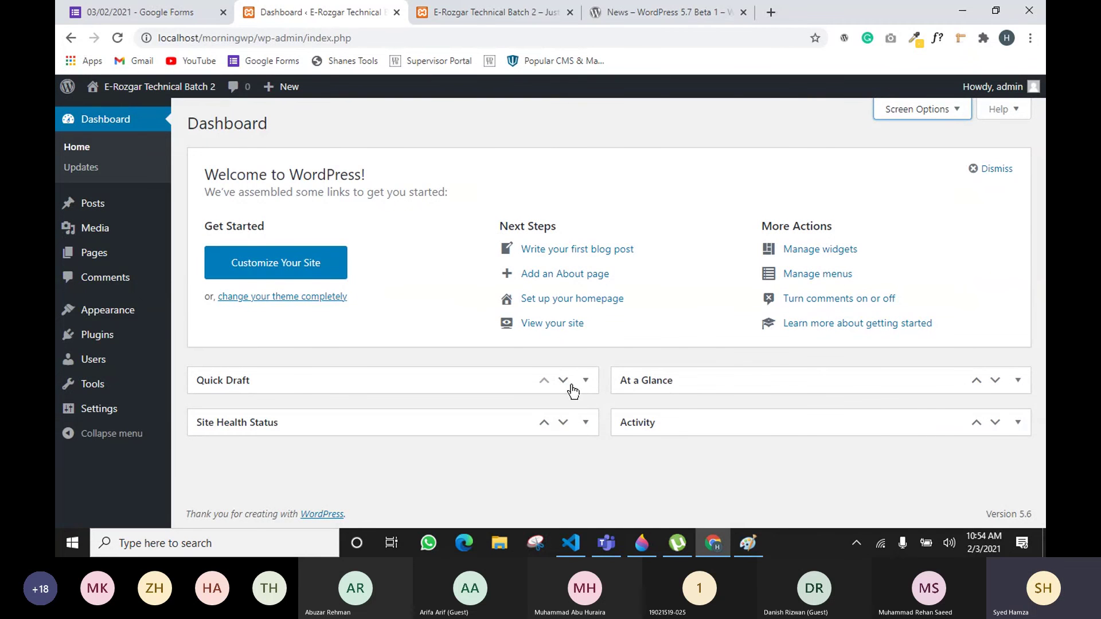
Step: Hide the Activity, At a Glance, Site Health Status and Quick Draft boxes, keeping only the Welcome element
left_click(894, 109)
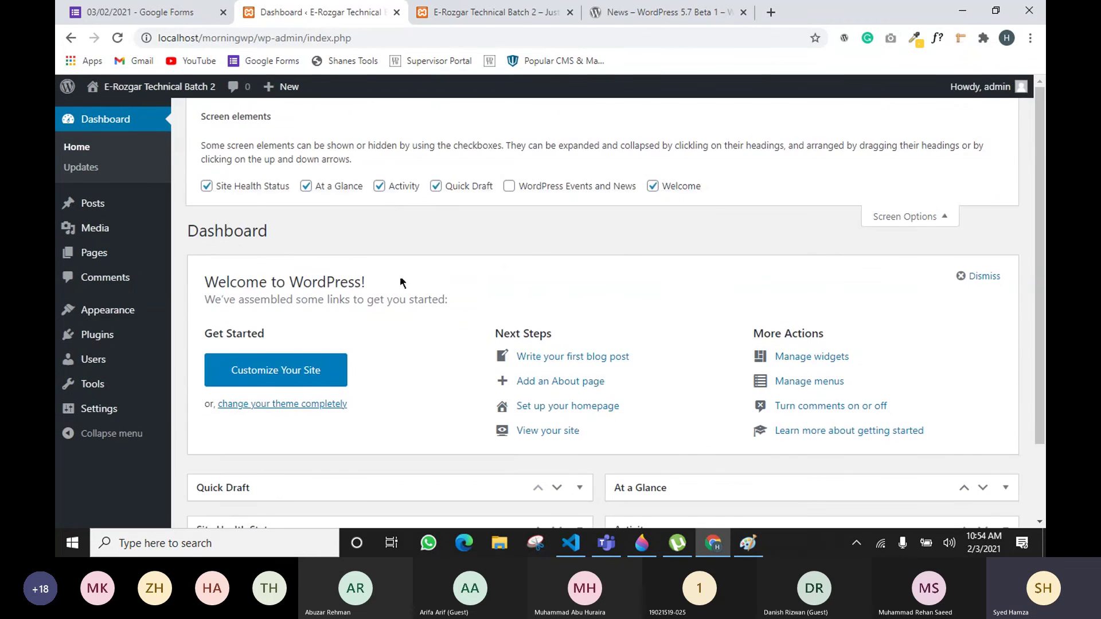
left_click(378, 187)
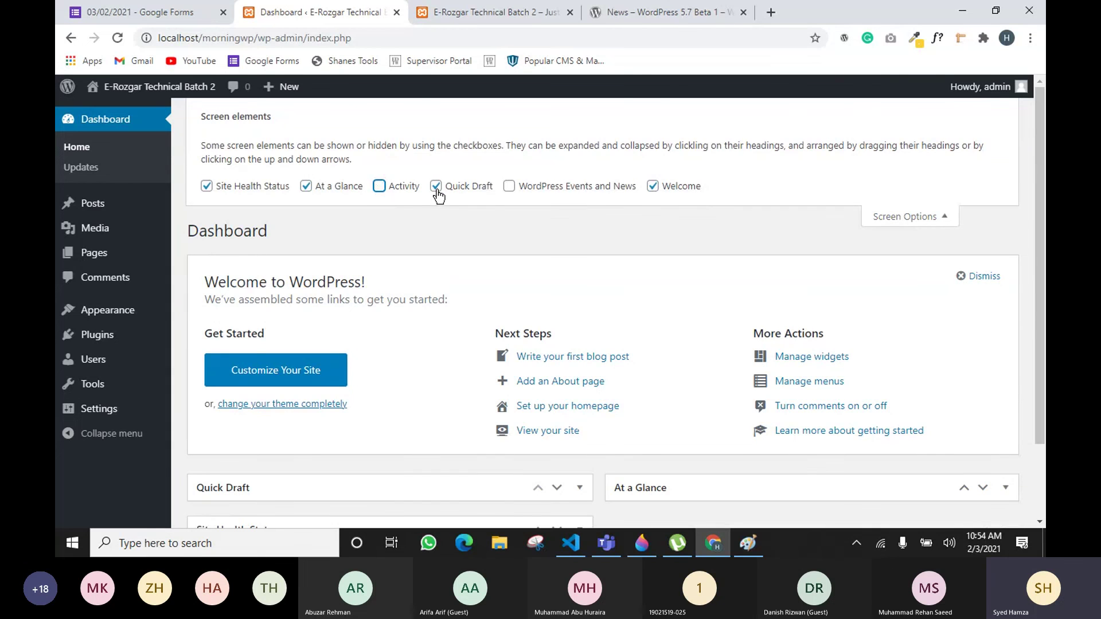
left_click(330, 189)
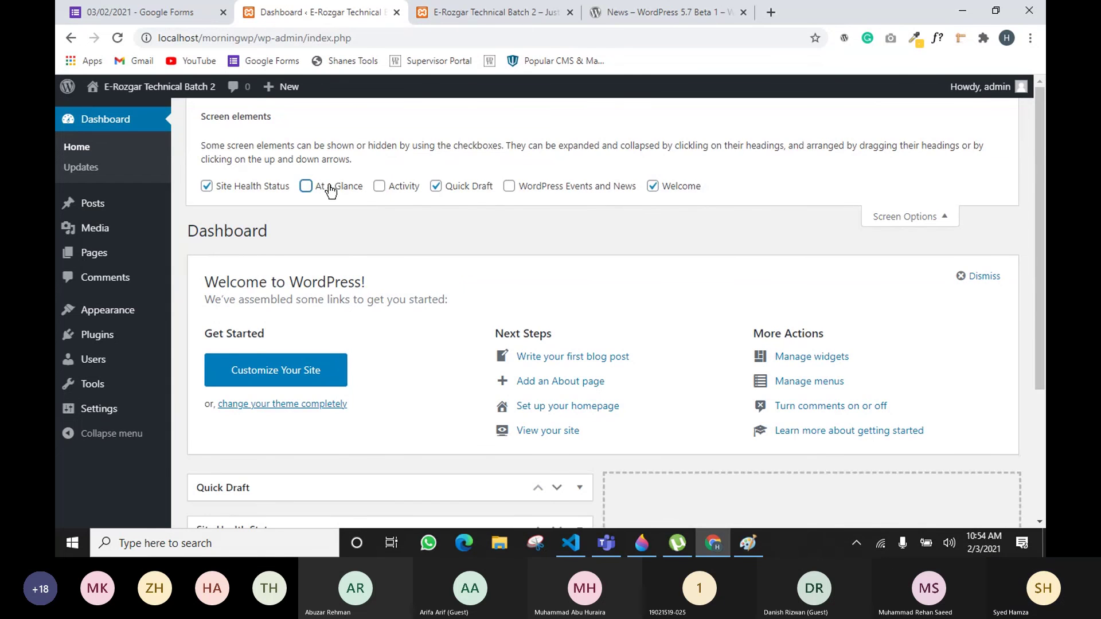
left_click(265, 190)
left_click(455, 190)
scroll(634, 277, "down", 2)
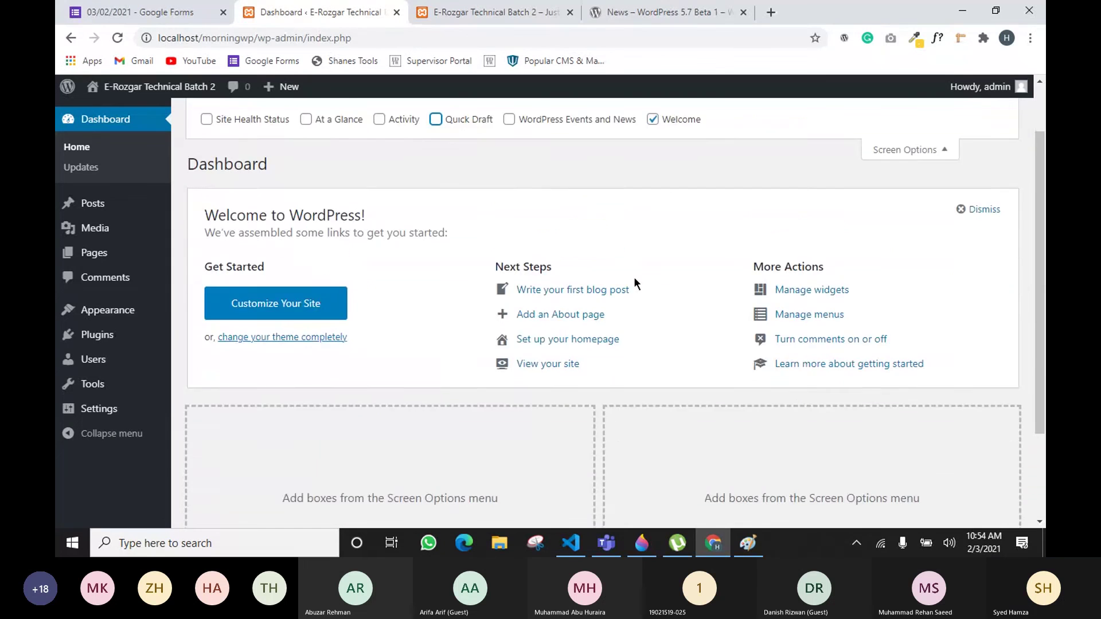
Step: Restore the Site Health Status, At a Glance, Quick Draft, Activity and WordPress Events and News boxes and close the Screen Options
scroll(634, 276, "up", 2)
left_click(286, 188)
left_click(316, 185)
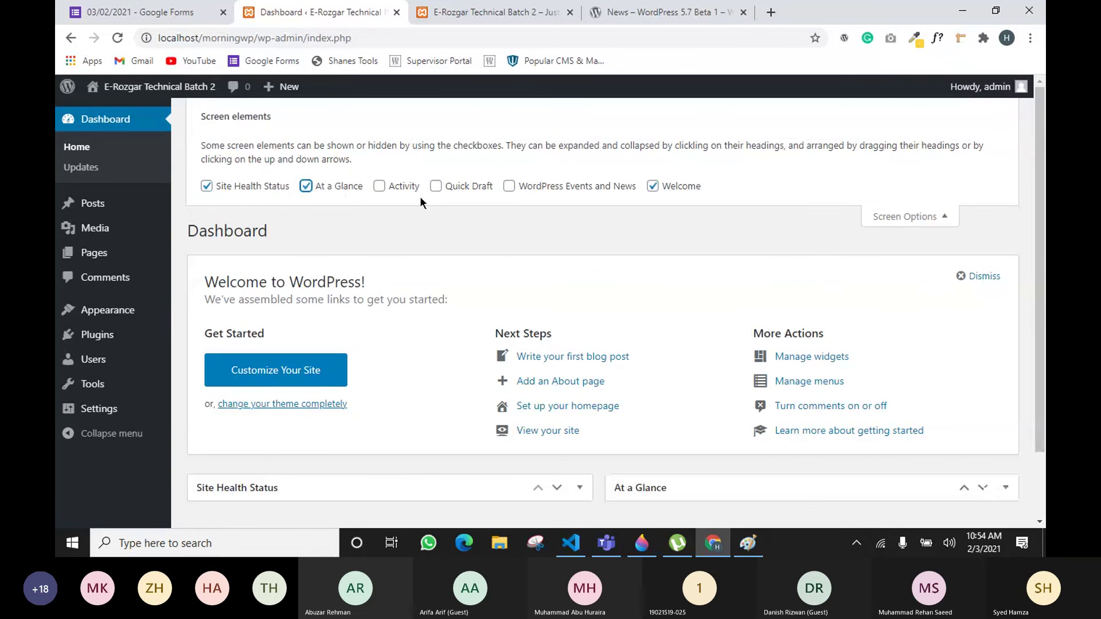
left_click(439, 188)
left_click(404, 188)
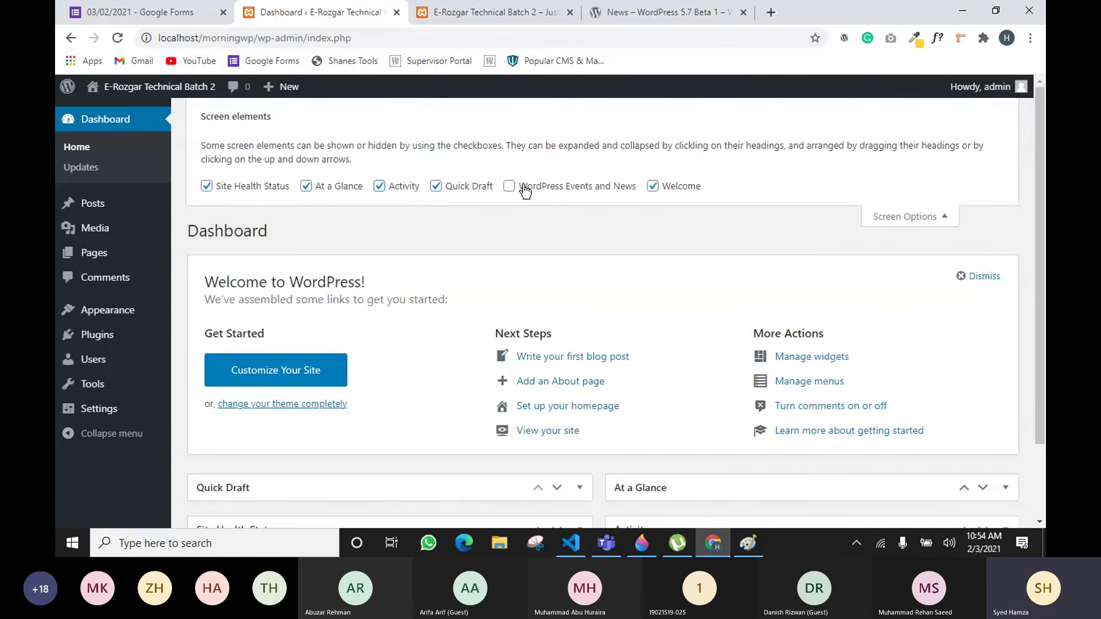
left_click(524, 186)
left_click(911, 216)
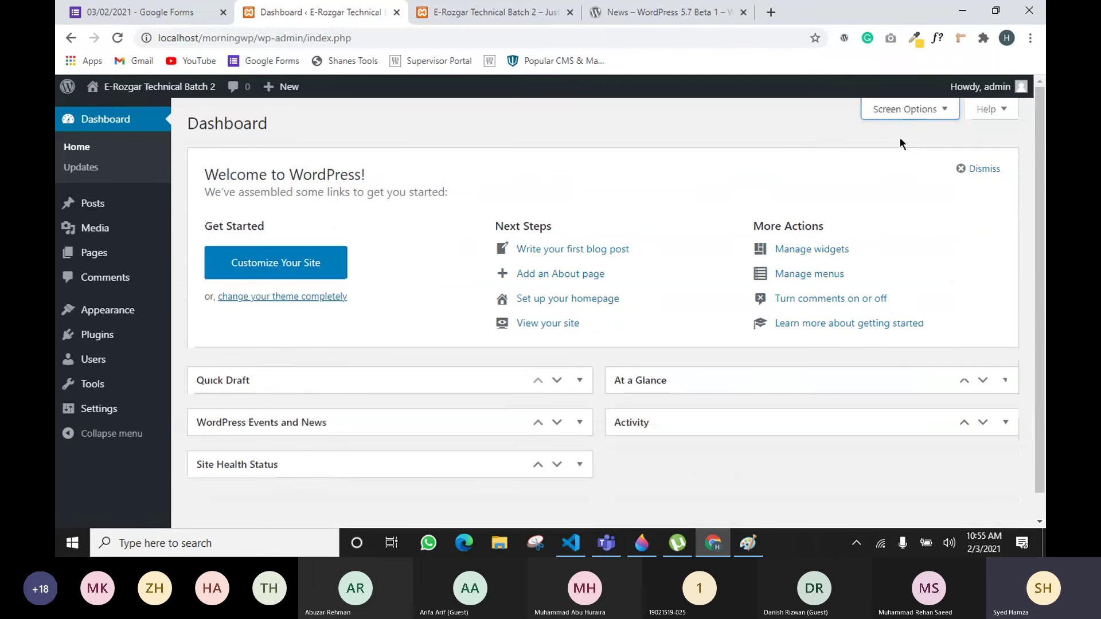
Step: View the dashboard's Help content, including its section list and the documentation and support links, and close it
left_click(984, 109)
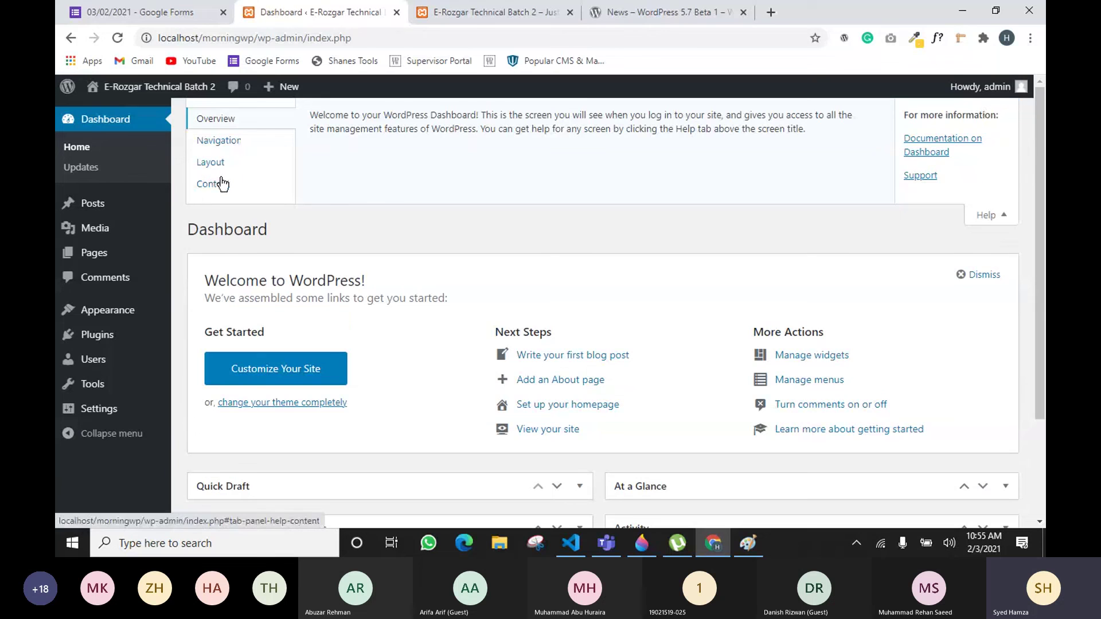
left_click(1013, 218)
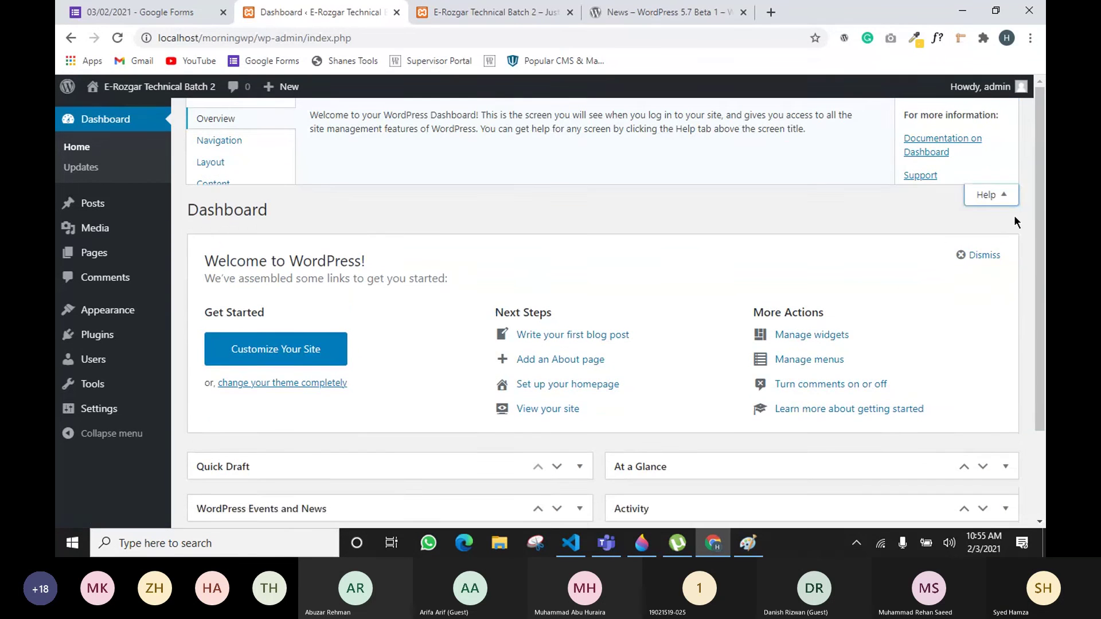
left_click(991, 110)
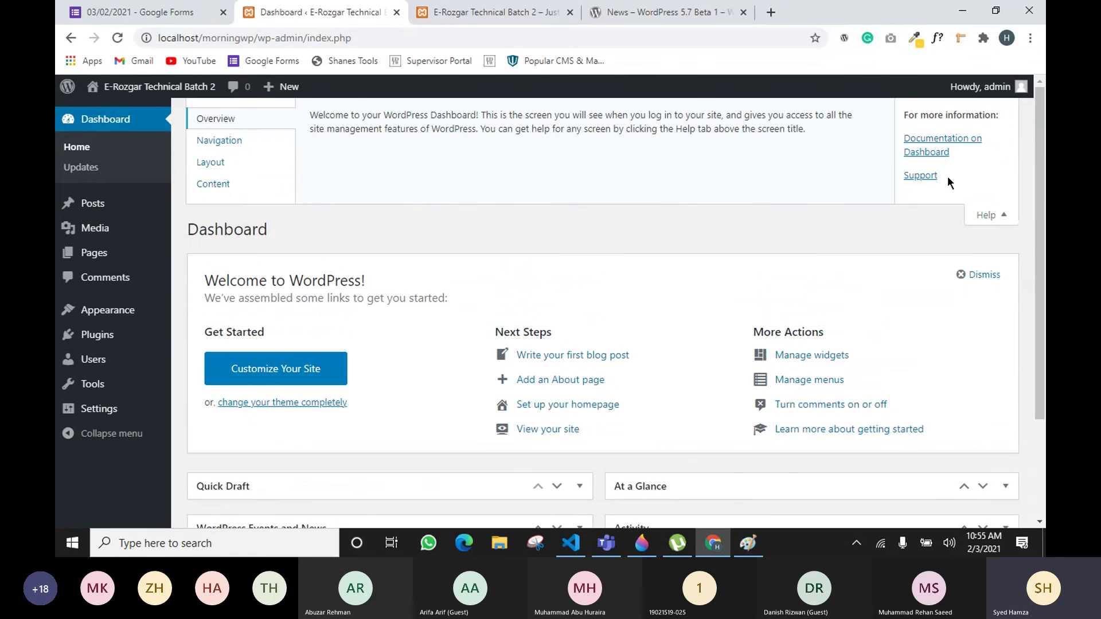
left_click(988, 224)
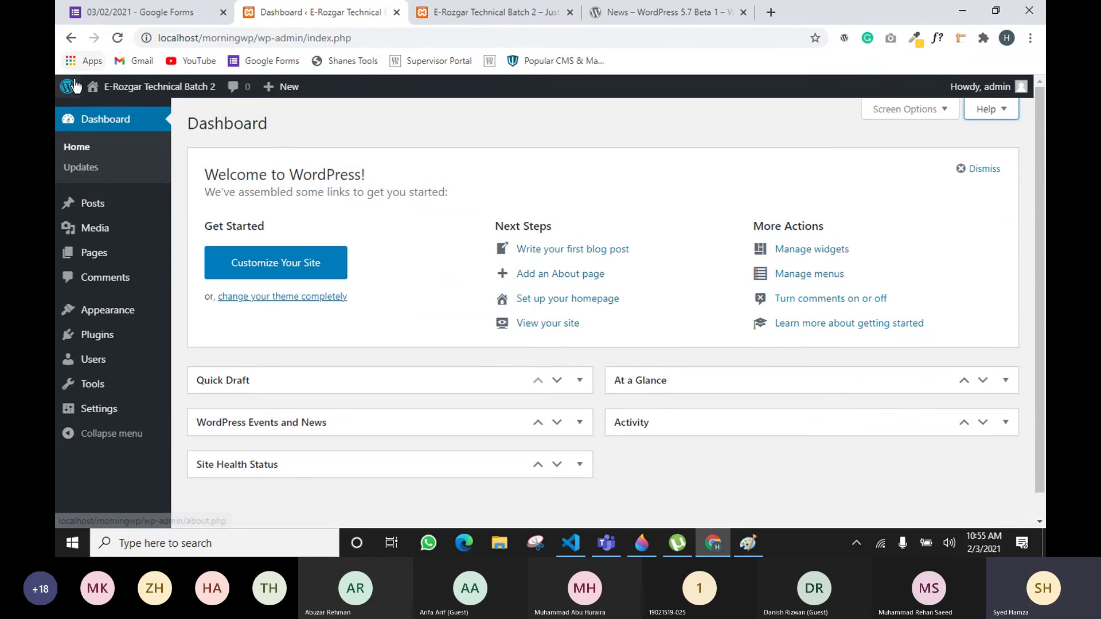
Step: Examine the documentation and support links under the WordPress logo and review the whole dashboard
mouse_move(68, 86)
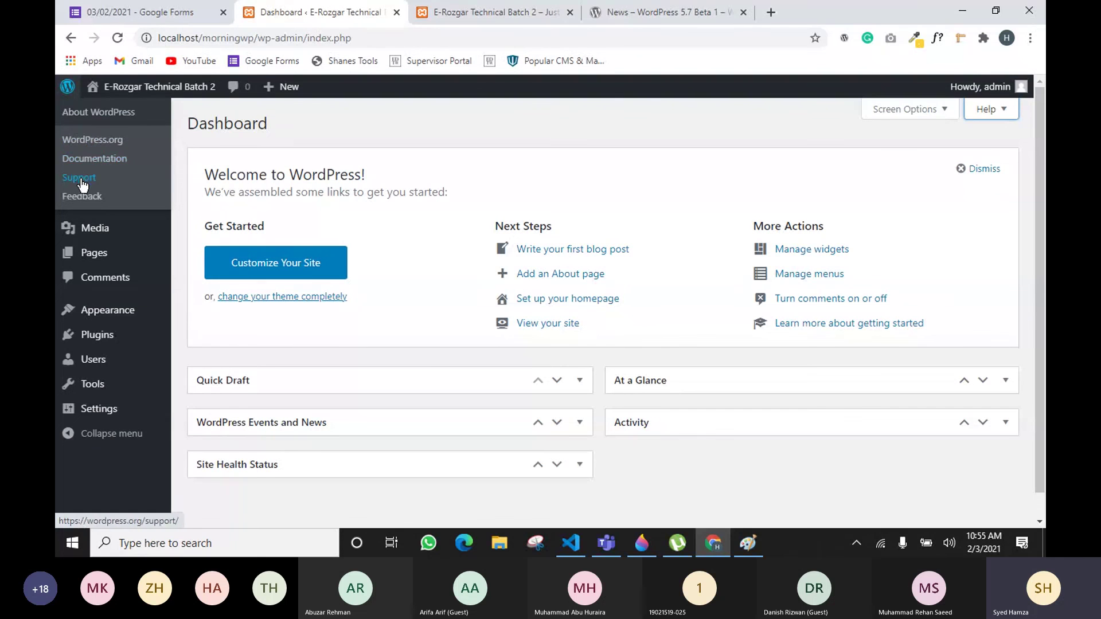
scroll(491, 147, "down", 1)
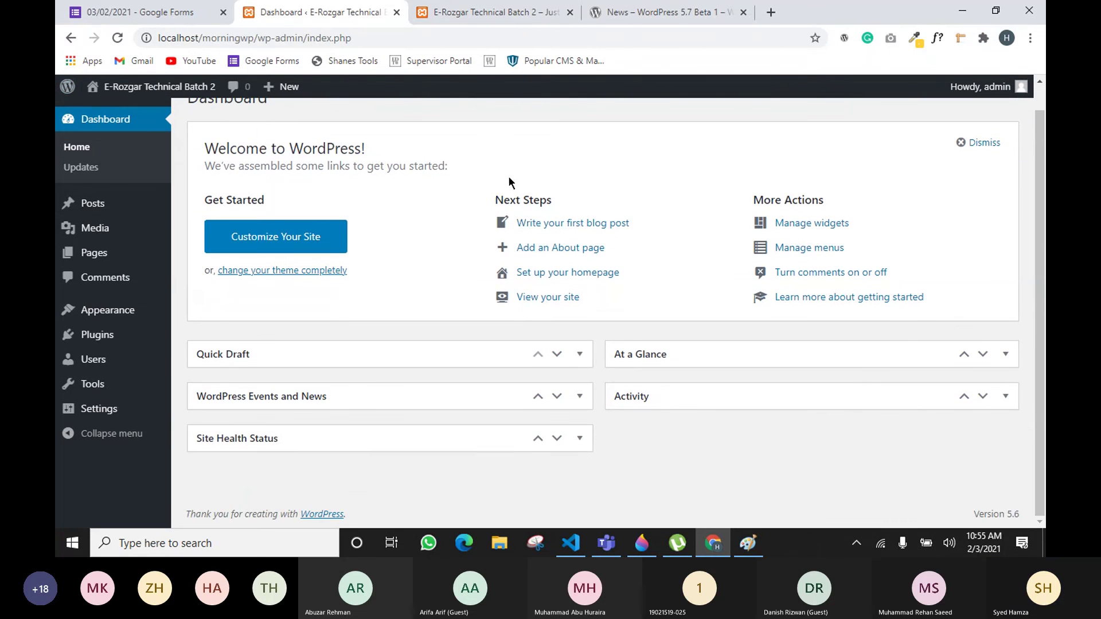
scroll(298, 296, "up", 1)
scroll(333, 367, "down", 1)
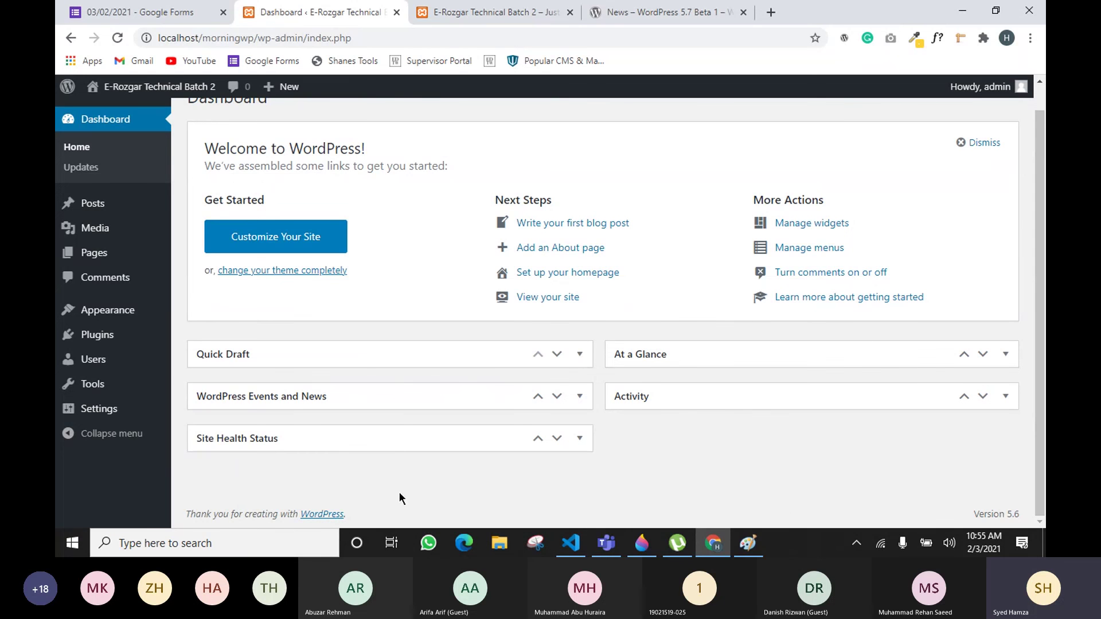
scroll(498, 247, "up", 1)
scroll(498, 248, "down", 1)
scroll(542, 401, "up", 1)
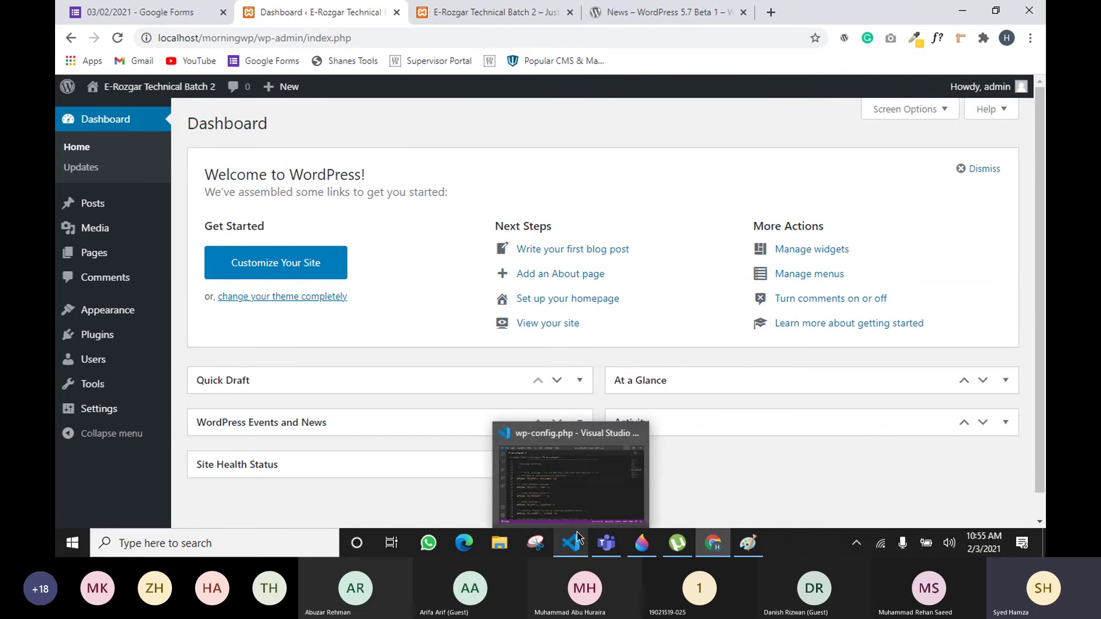
Step: Switch to the Teams meeting window and open its list of further meeting actions
mouse_move(606, 543)
left_click(657, 500)
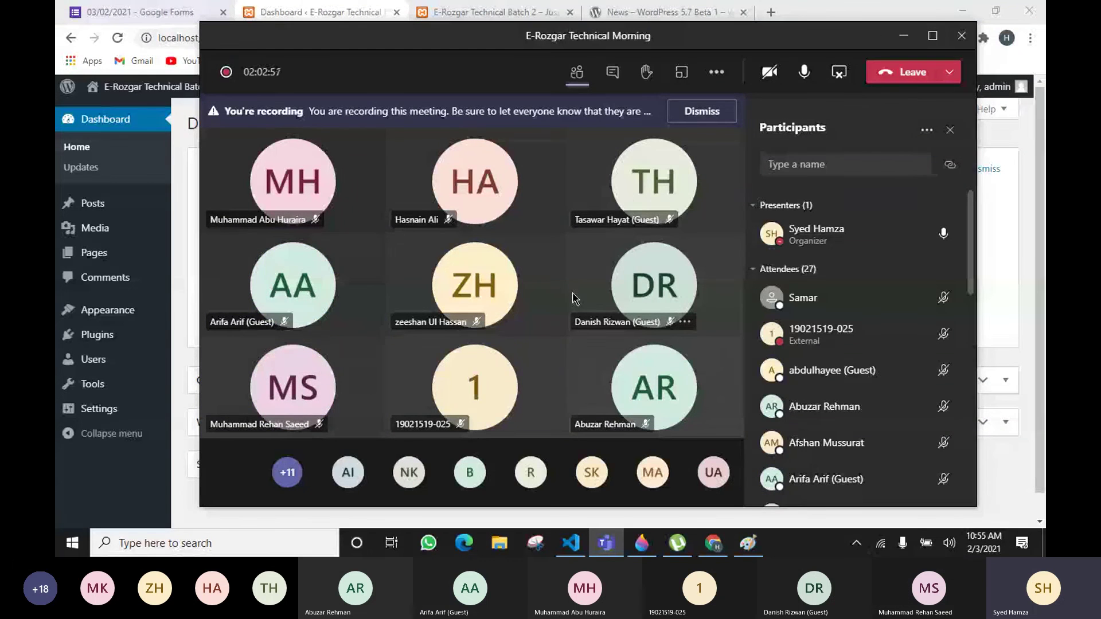
left_click(726, 81)
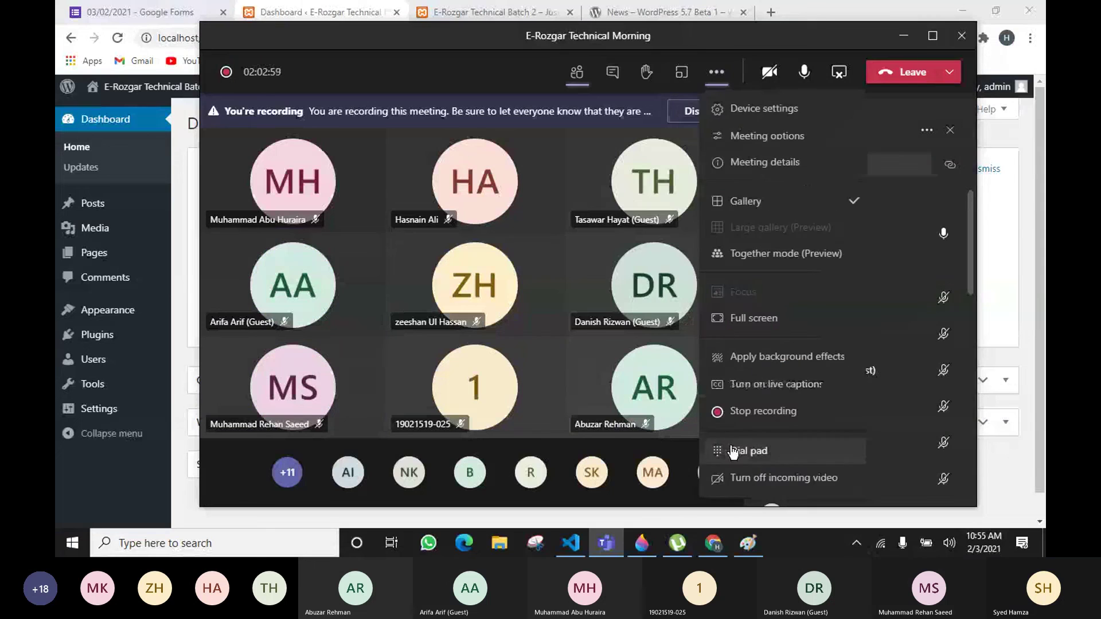